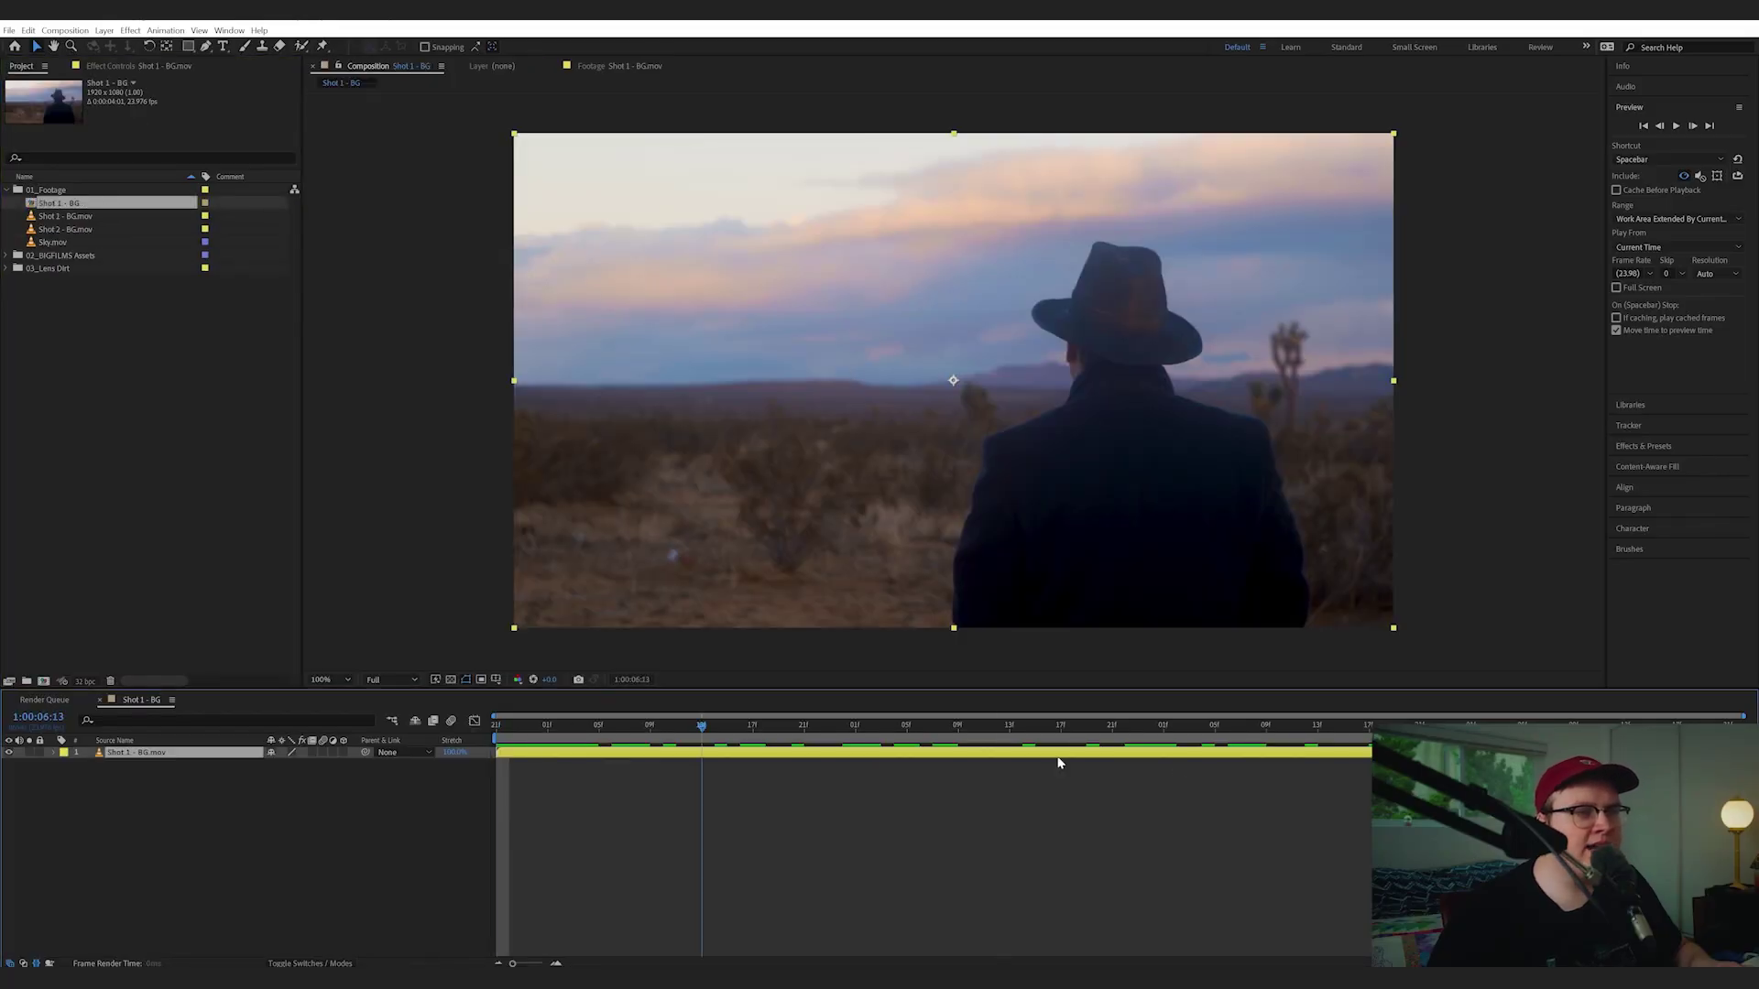
Return the Shot 1 - BG composition to its first frame
{"action": "key", "text": "Home"}
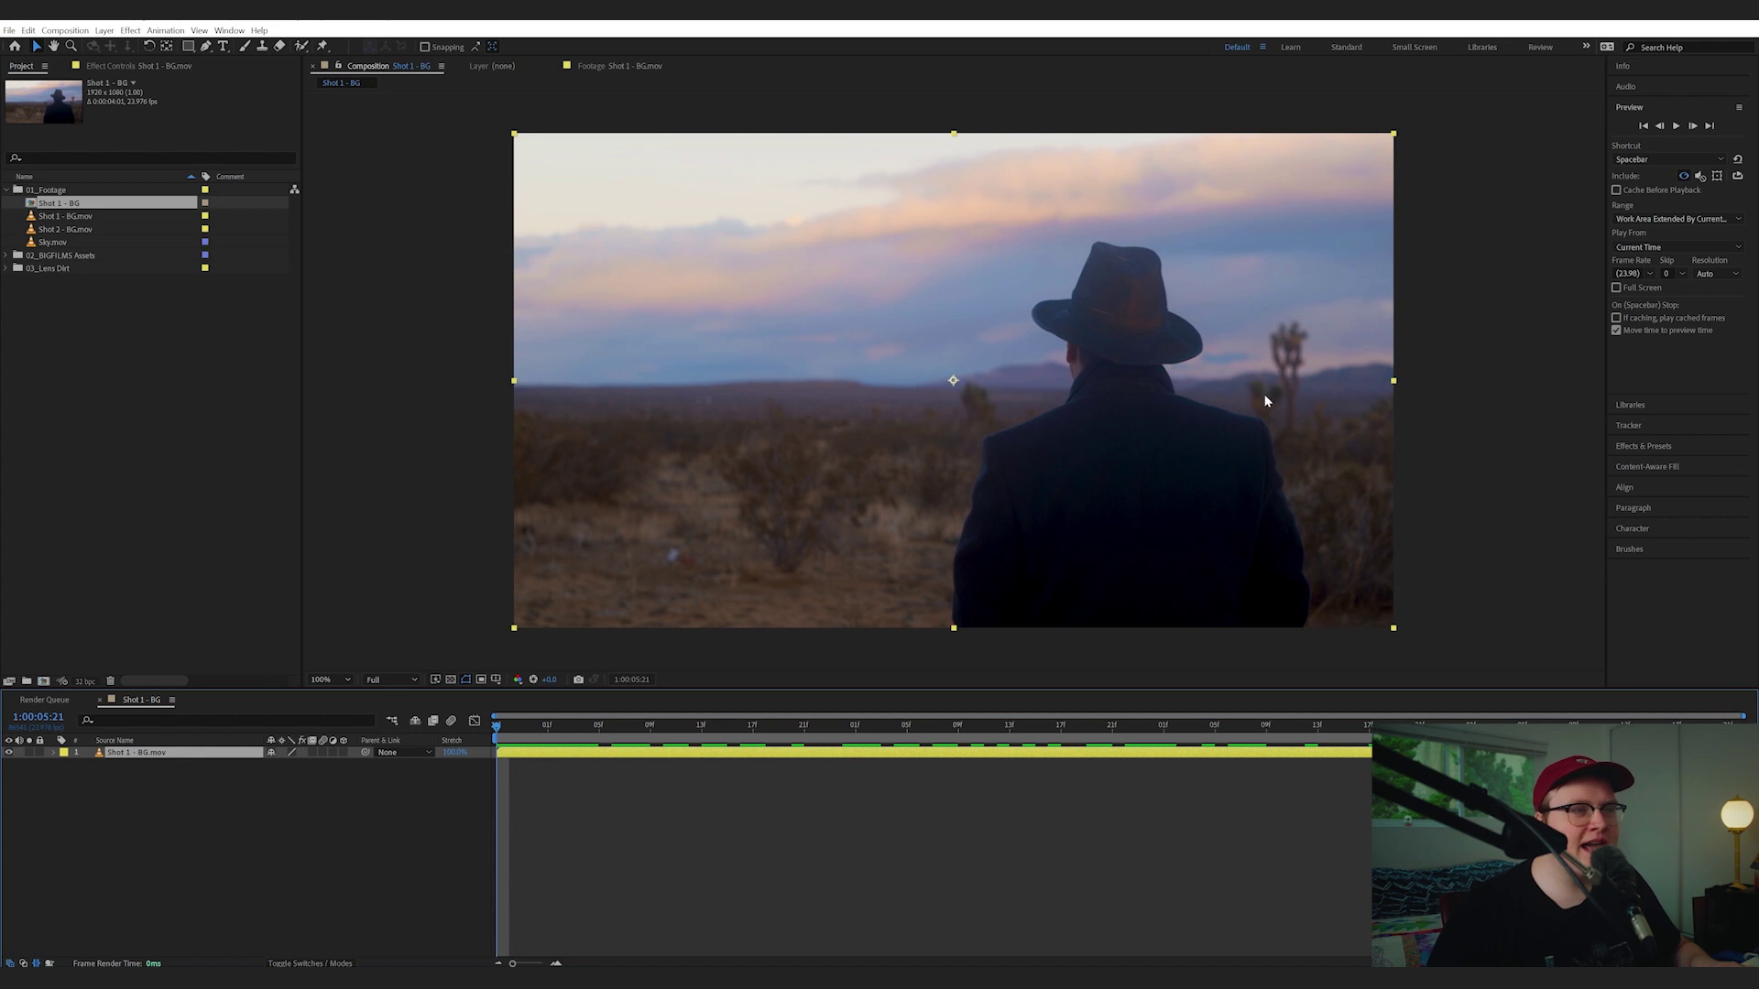
Place Sky.mov above the desert footage and mask its upper portion with increased feather
{"action": "left_click_drag", "start_coordinate": [67, 242], "coordinate": [193, 760]}
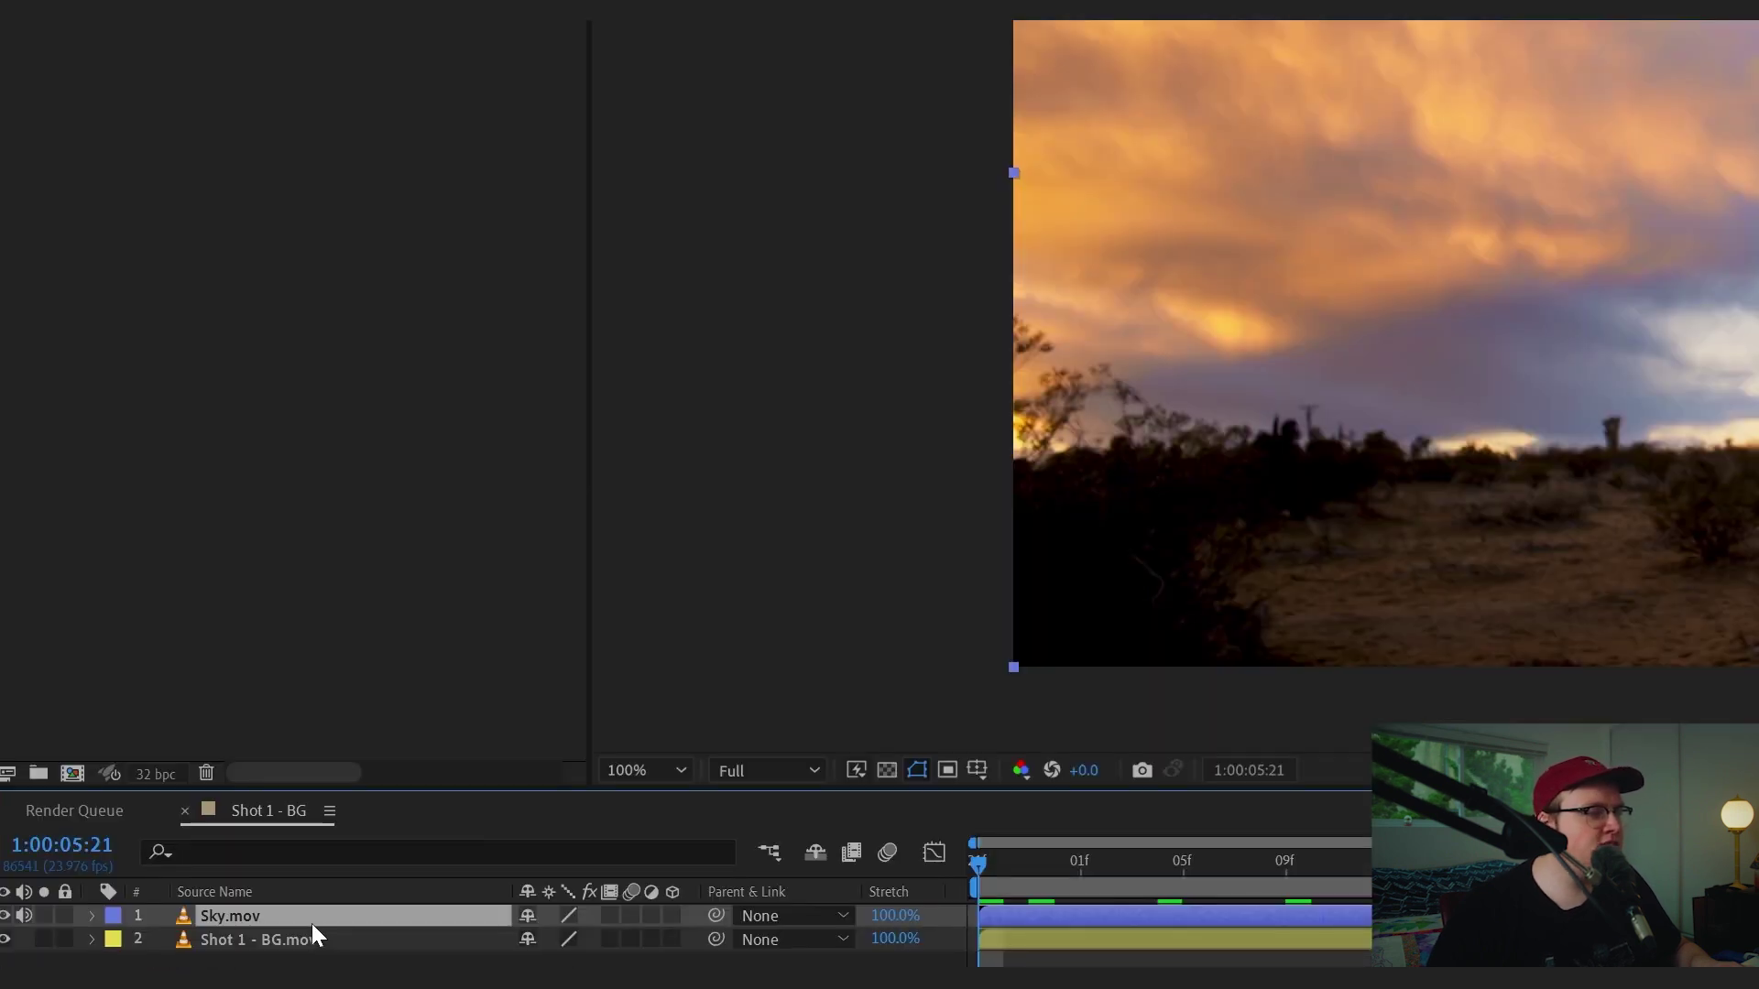
{"action": "right_click", "coordinate": [163, 756]}
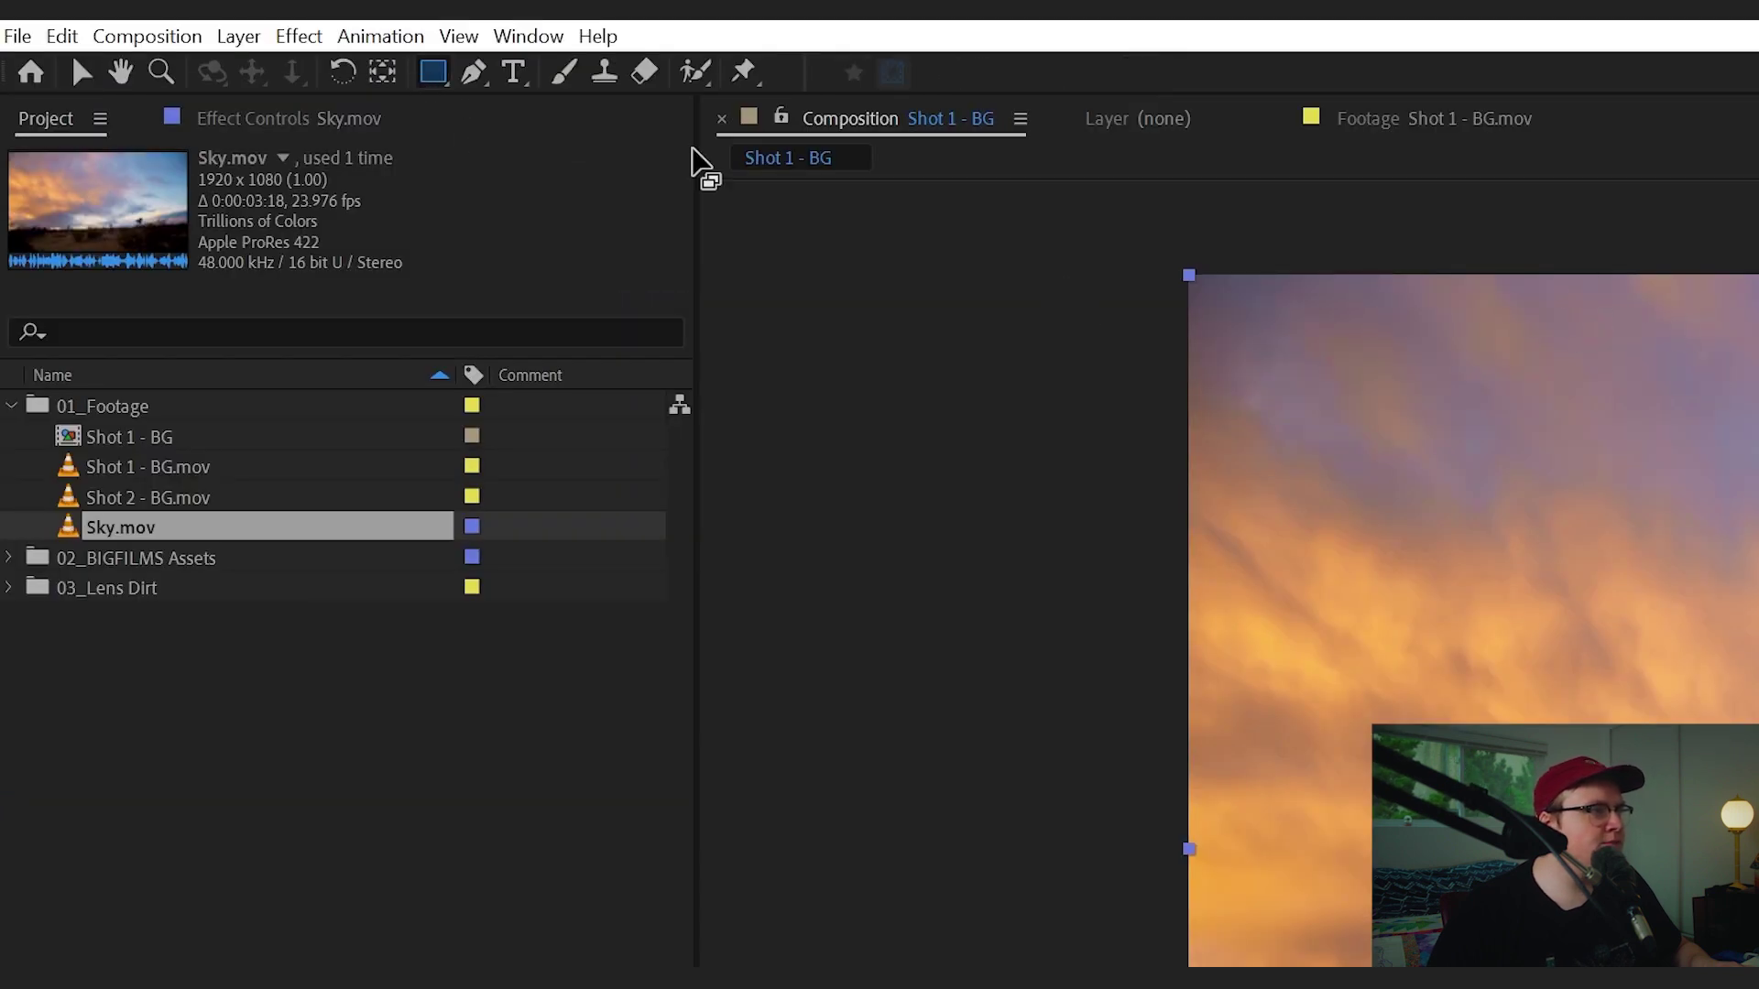
{"action": "mouse_move", "coordinate": [1079, 215]}
{"action": "left_mouse_down"}
{"action": "mouse_move", "coordinate": [1758, 784]}
{"action": "mouse_move", "coordinate": [1758, 988]}
{"action": "left_mouse_up"}
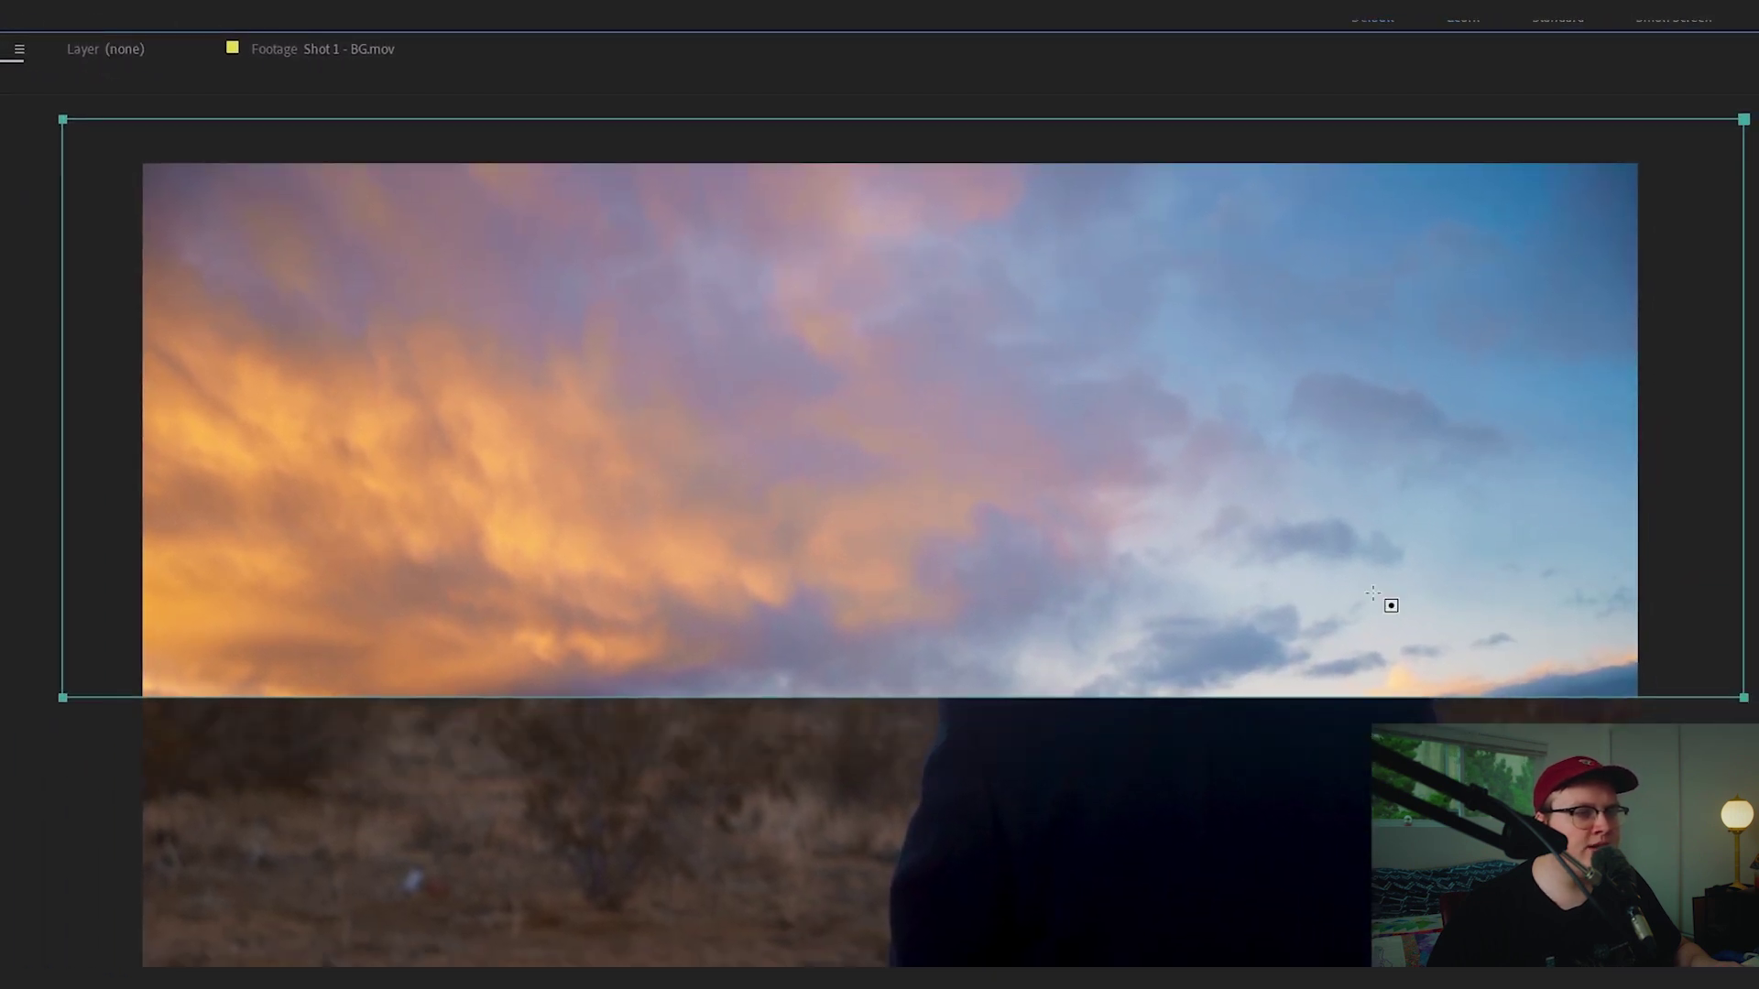
{"action": "key", "text": "f"}
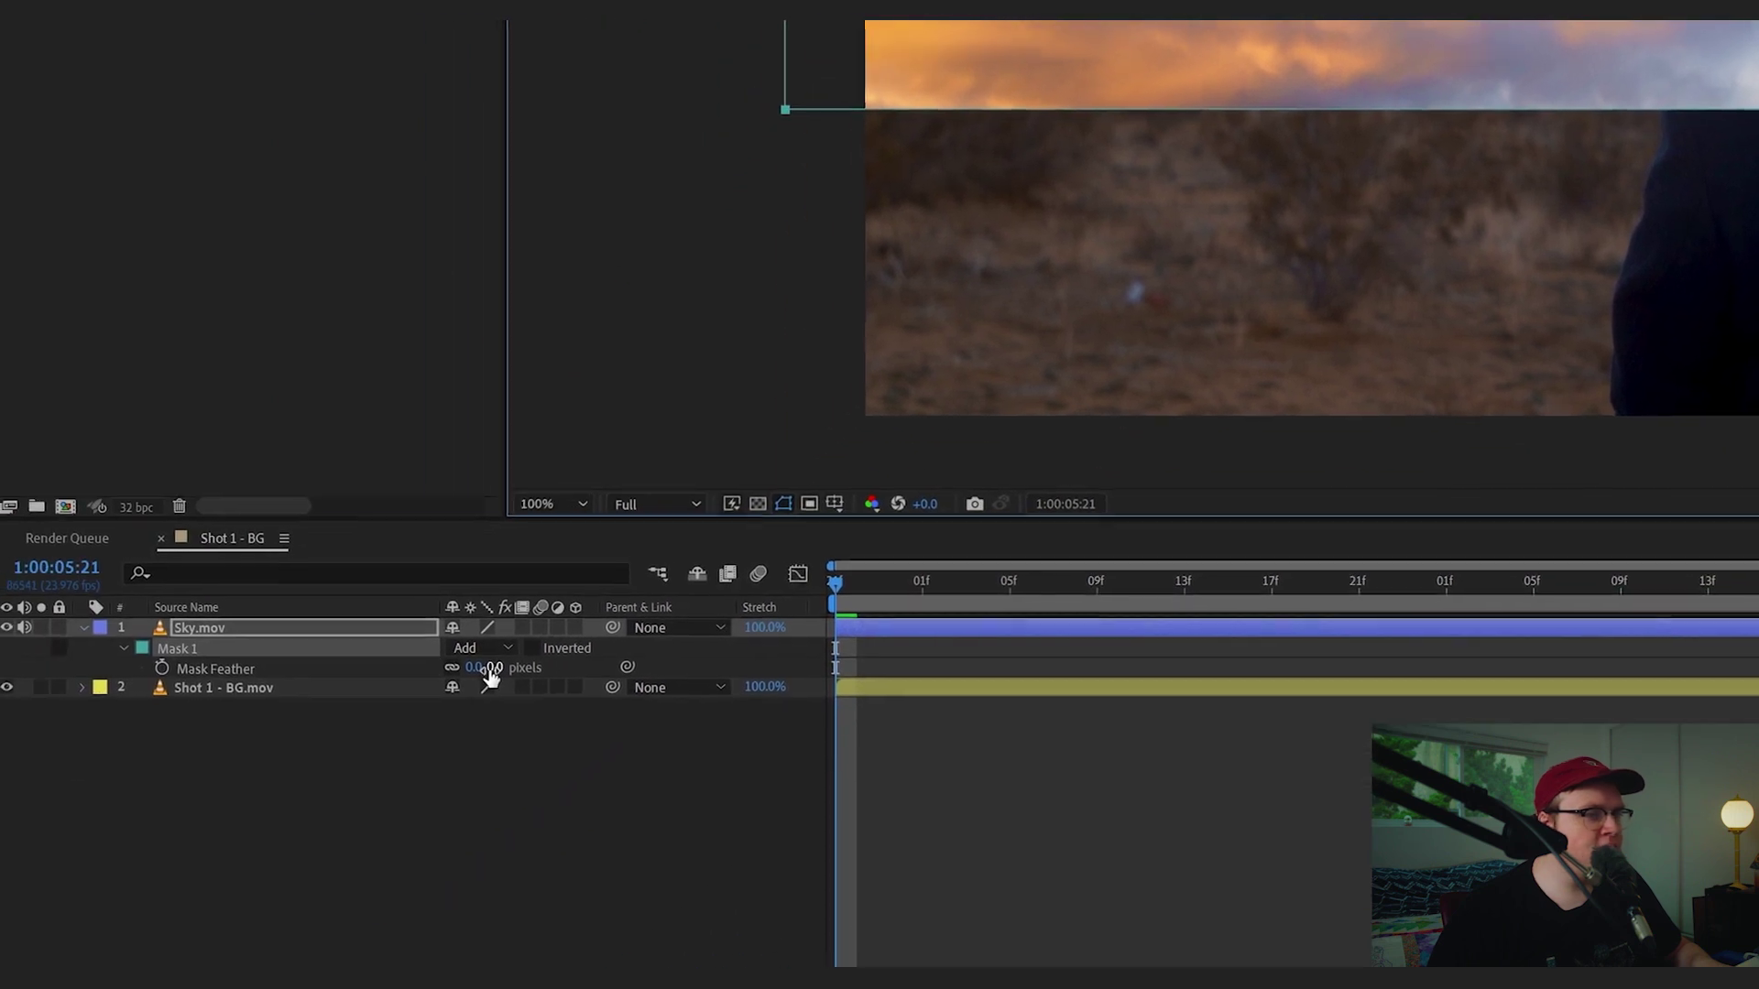
{"action": "left_click_drag", "start_coordinate": [494, 667], "coordinate": [624, 667]}
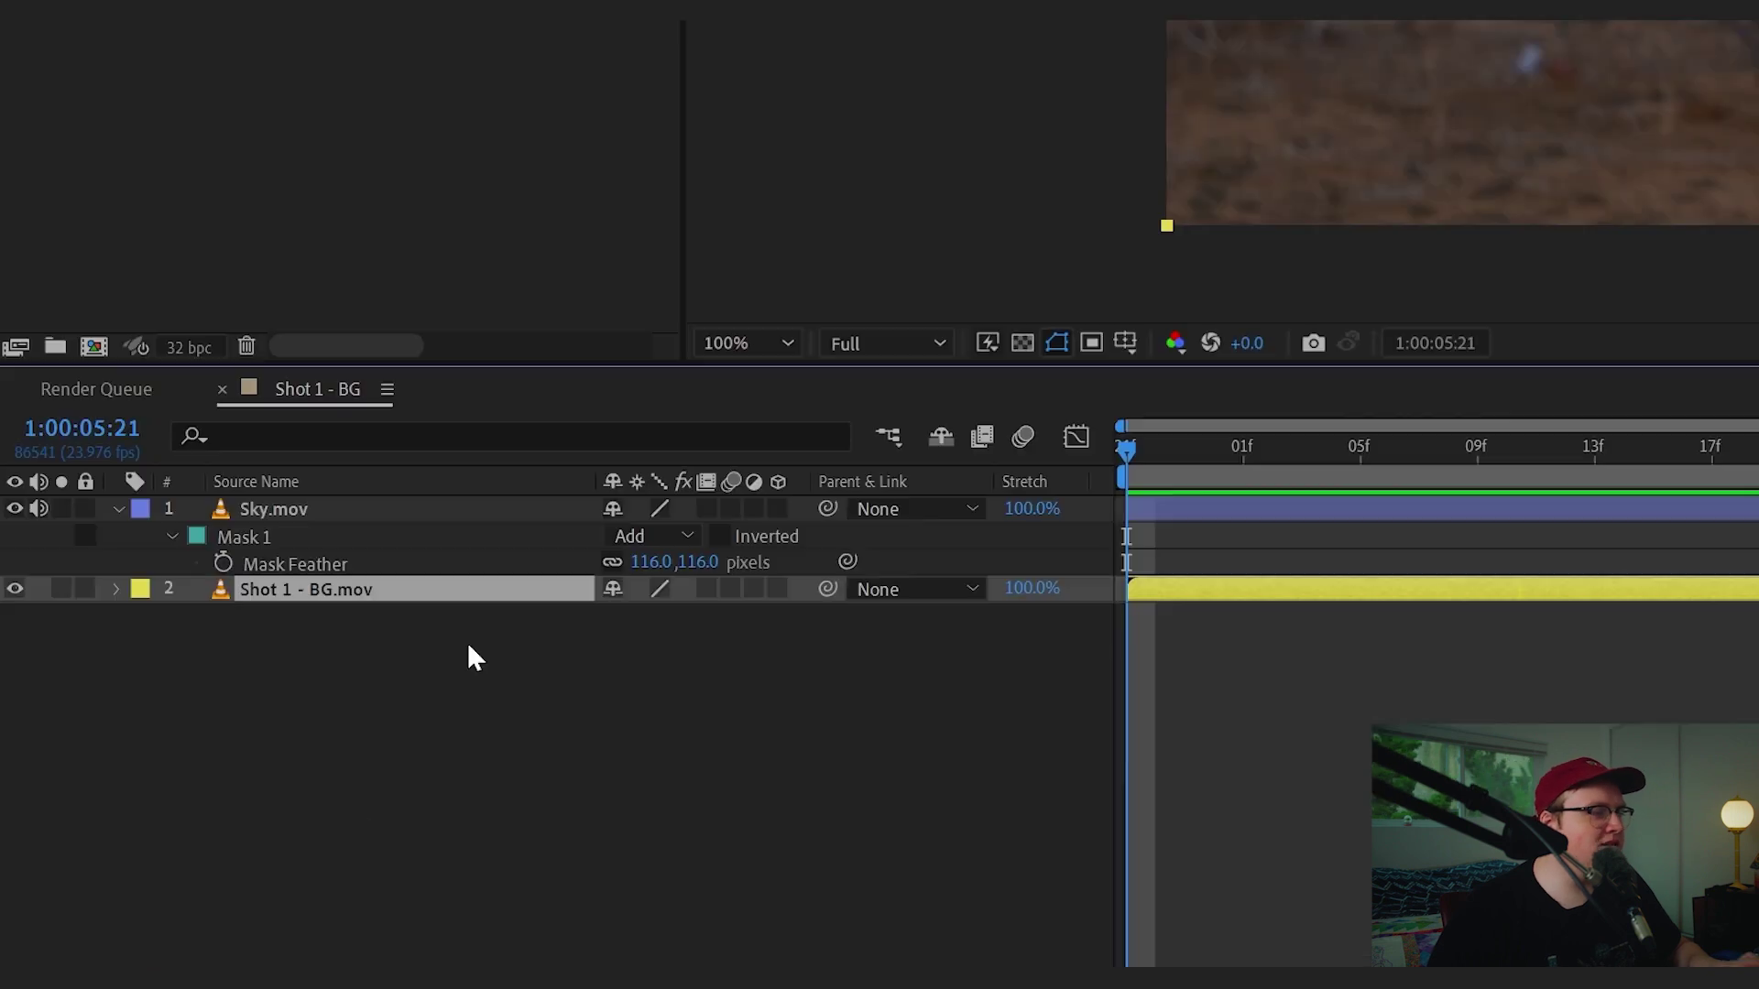
Duplicate the Shot 1 - BG.mov footage layer and move the copy above Sky.mov
{"action": "key", "text": "ctrl+d"}
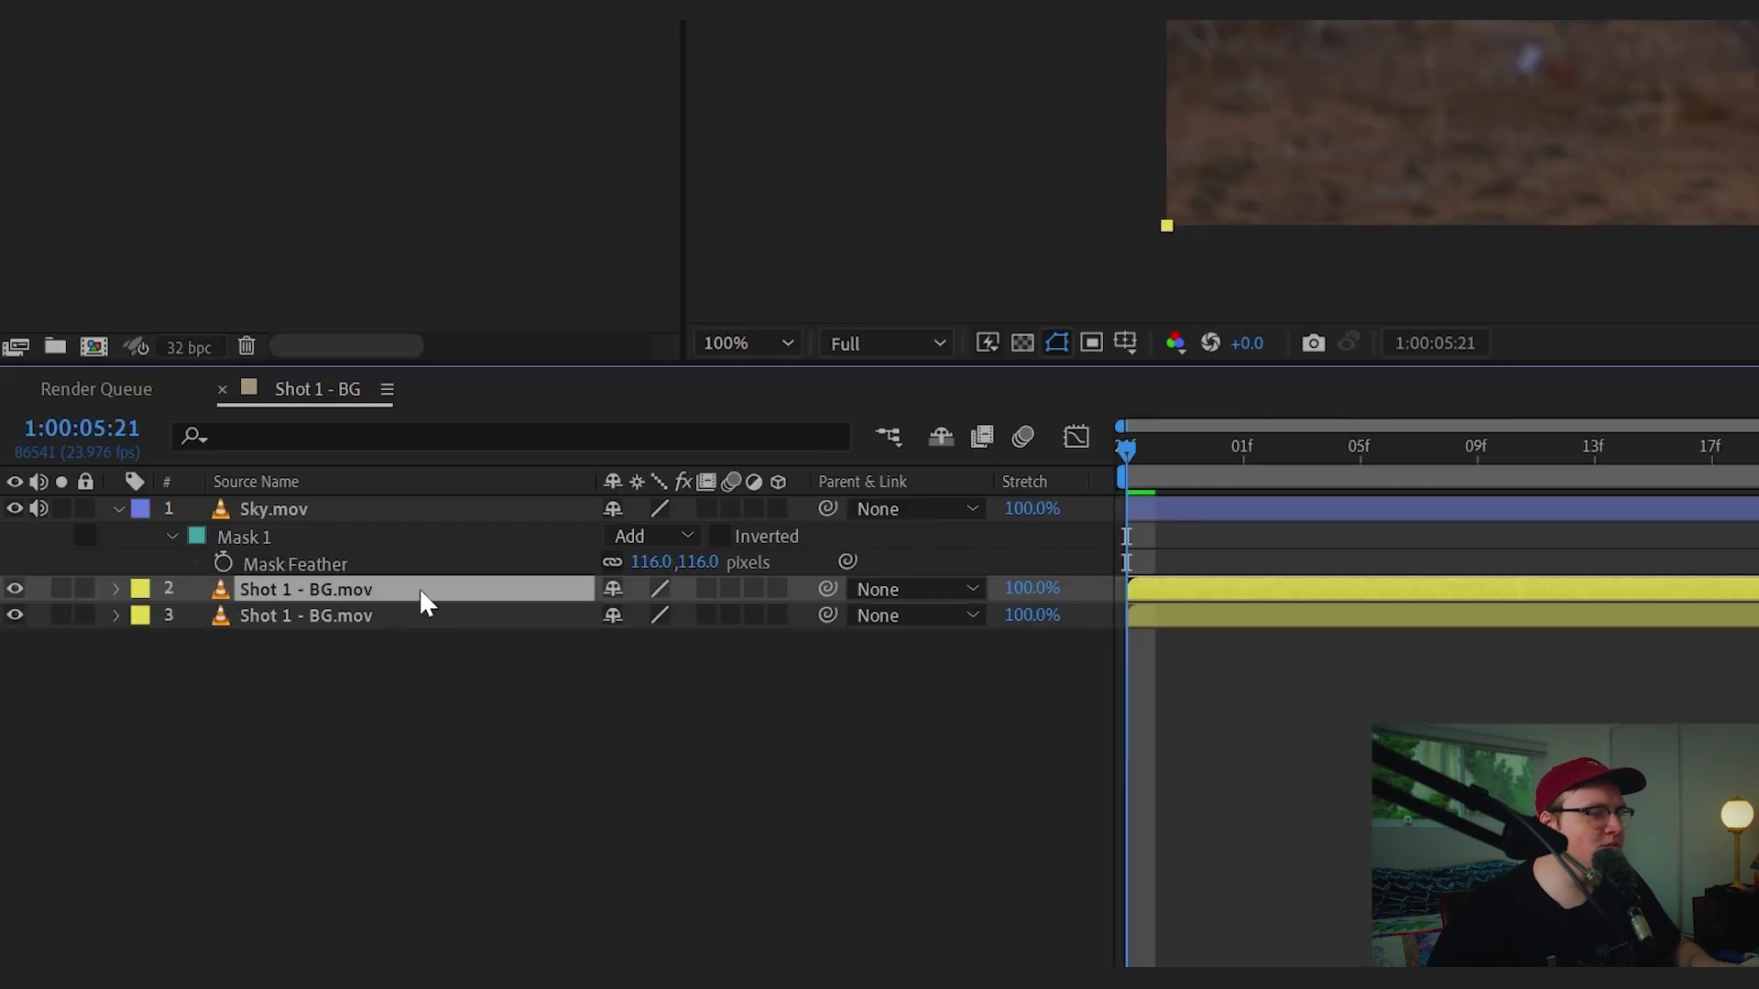
{"action": "mouse_move", "coordinate": [187, 789]}
{"action": "left_mouse_down"}
{"action": "mouse_move", "coordinate": [191, 748]}
{"action": "mouse_move", "coordinate": [189, 767]}
{"action": "left_mouse_up"}
{"action": "left_click_drag", "start_coordinate": [429, 550], "coordinate": [423, 512]}
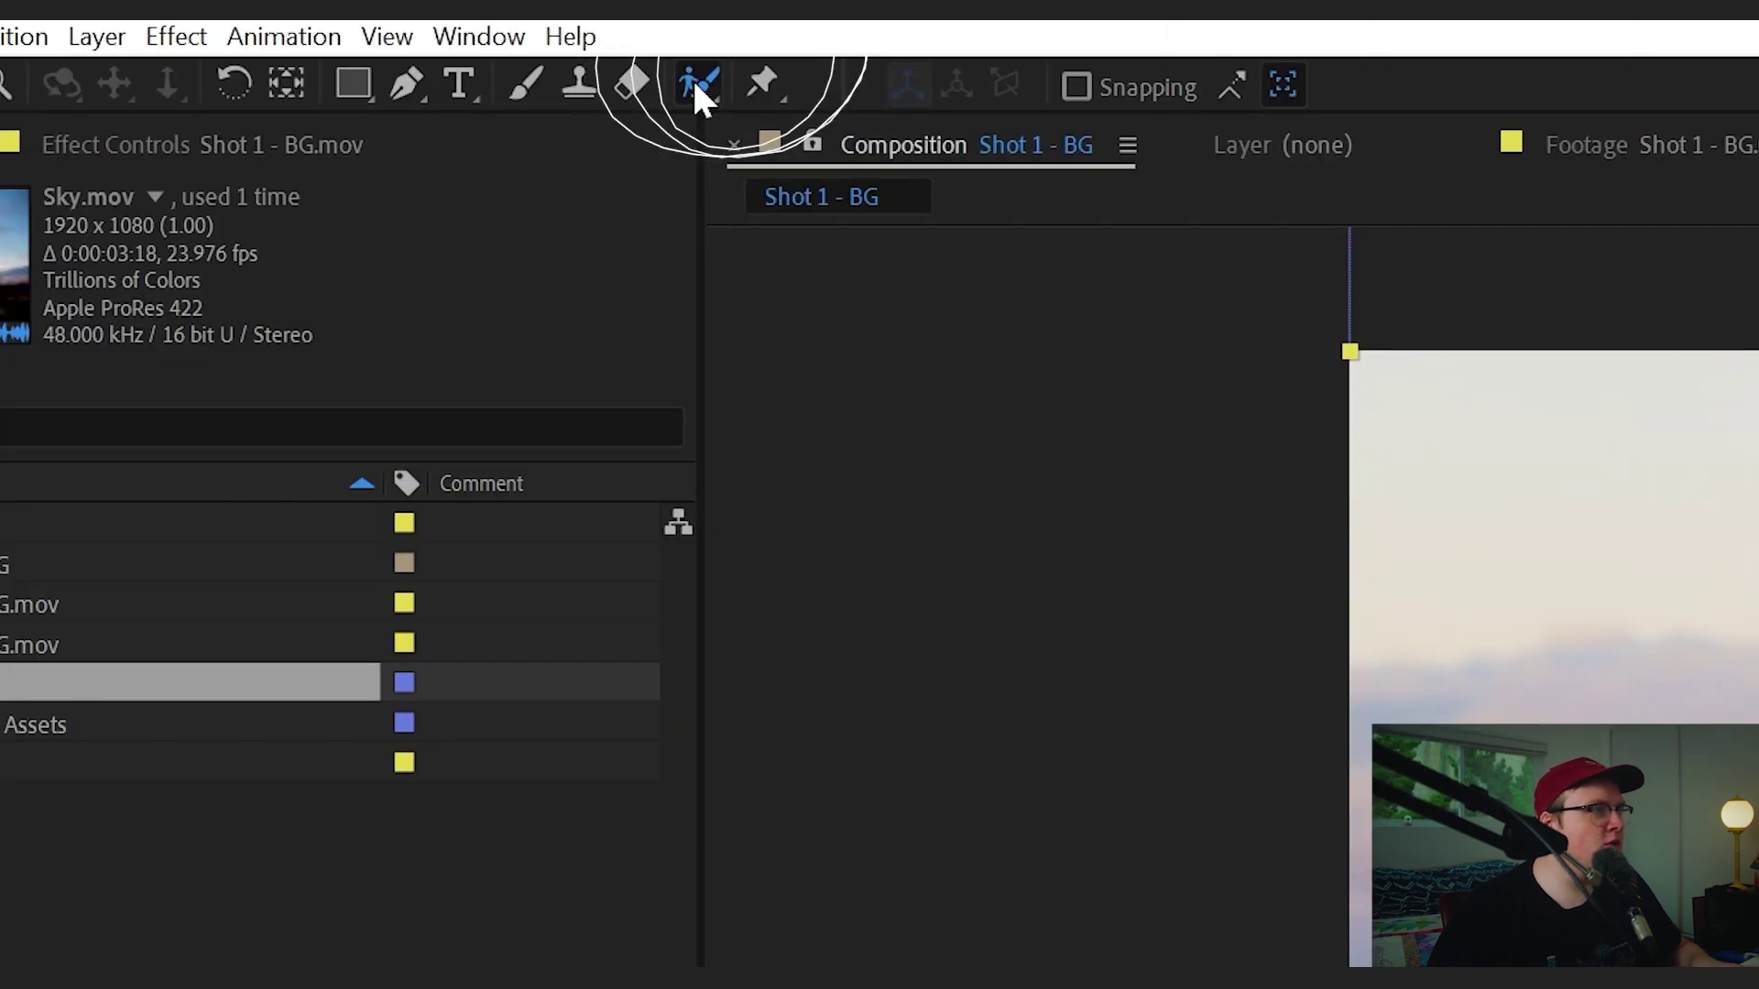
Roto Brush the man's hat and coat, subtracting the background beside his shoulder
{"action": "left_click", "coordinate": [693, 79]}
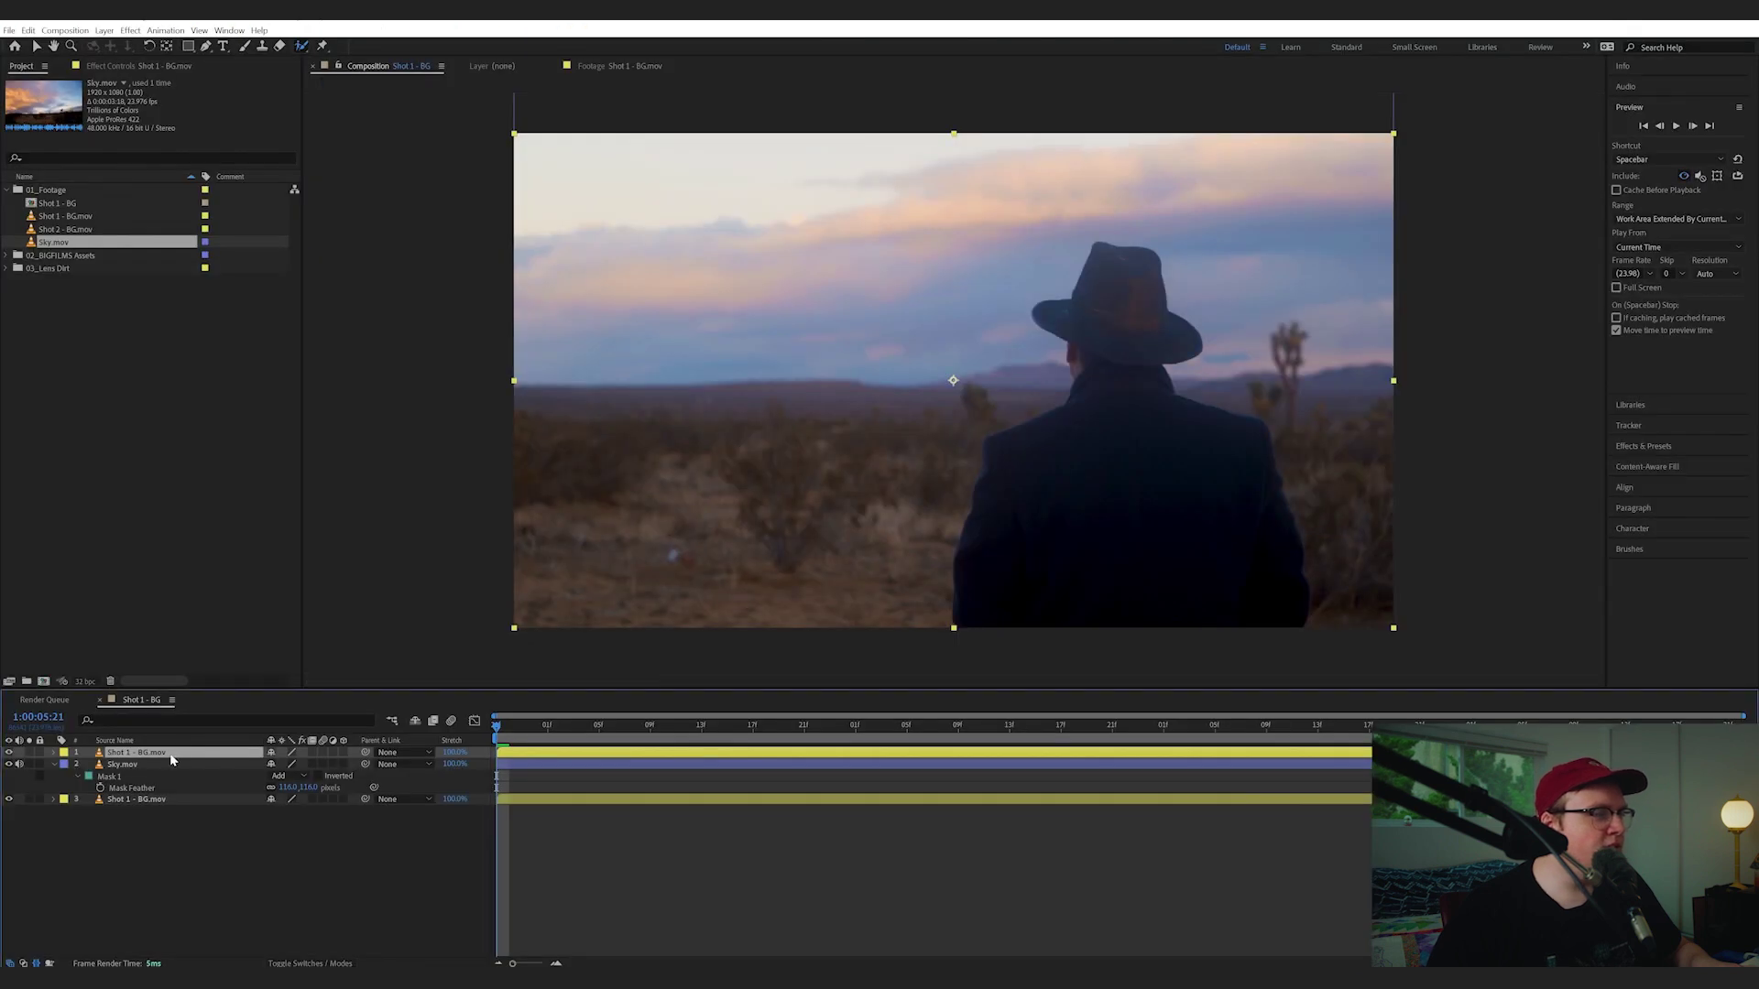
{"action": "double_click", "coordinate": [171, 753]}
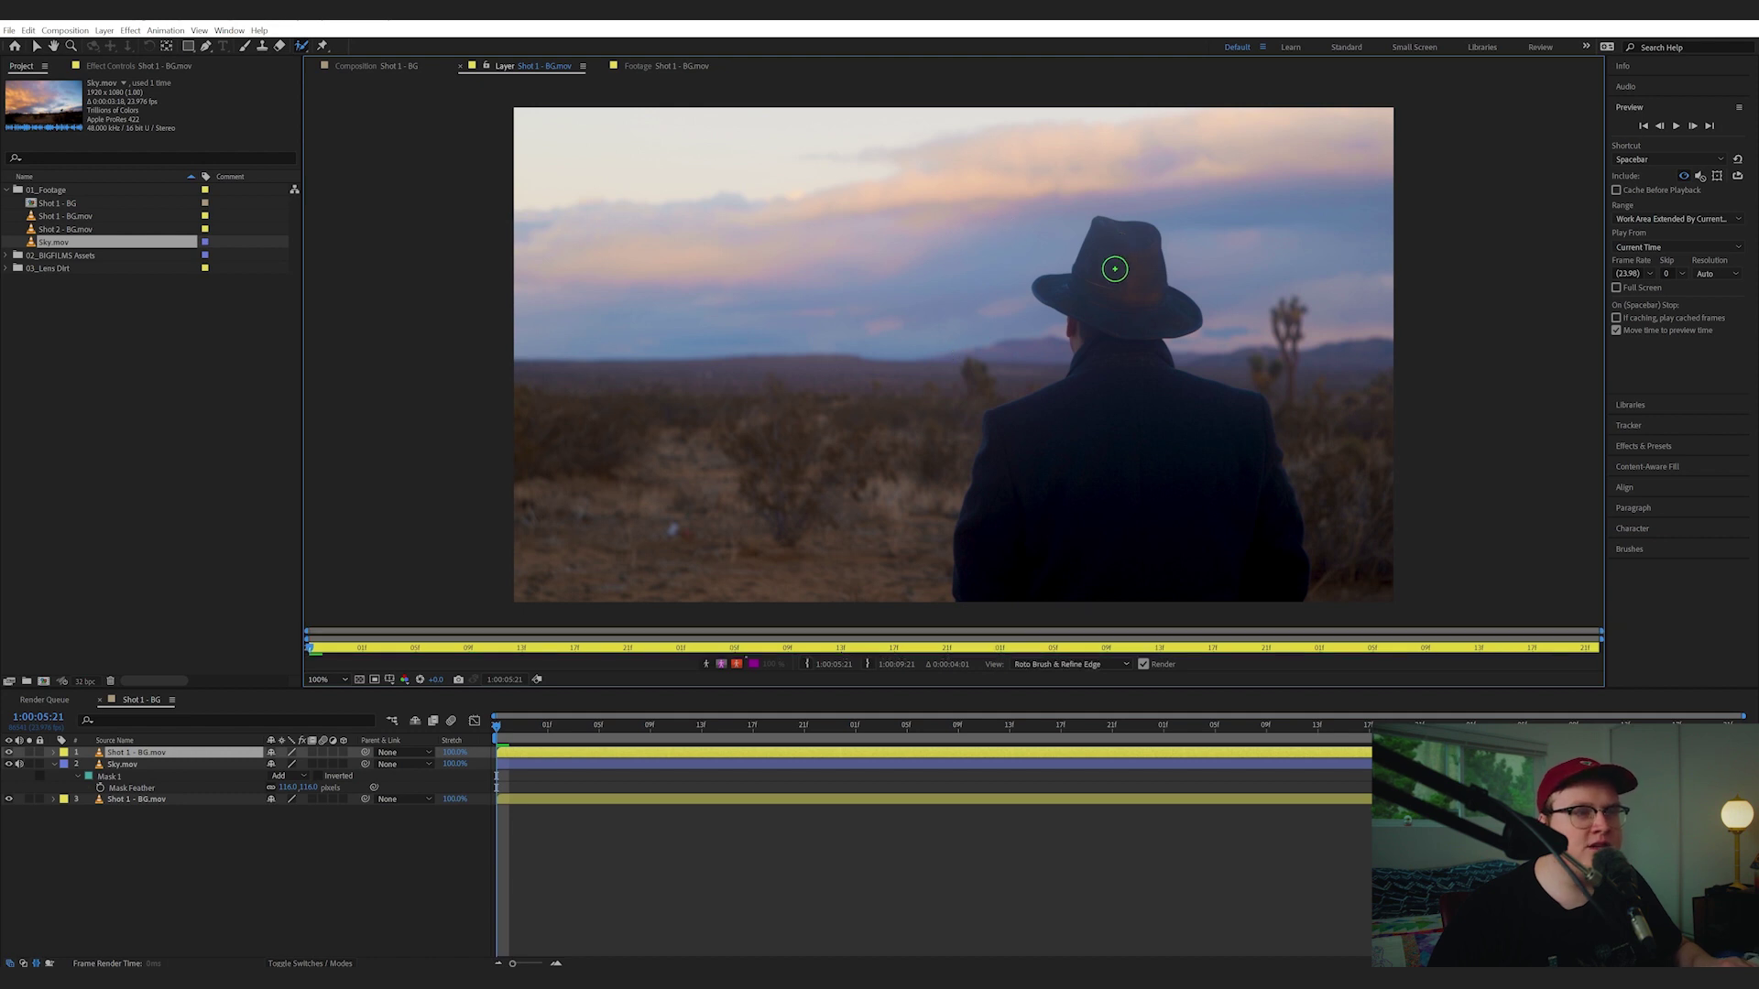
{"action": "left_click_drag", "start_coordinate": [1111, 265], "coordinate": [1096, 530]}
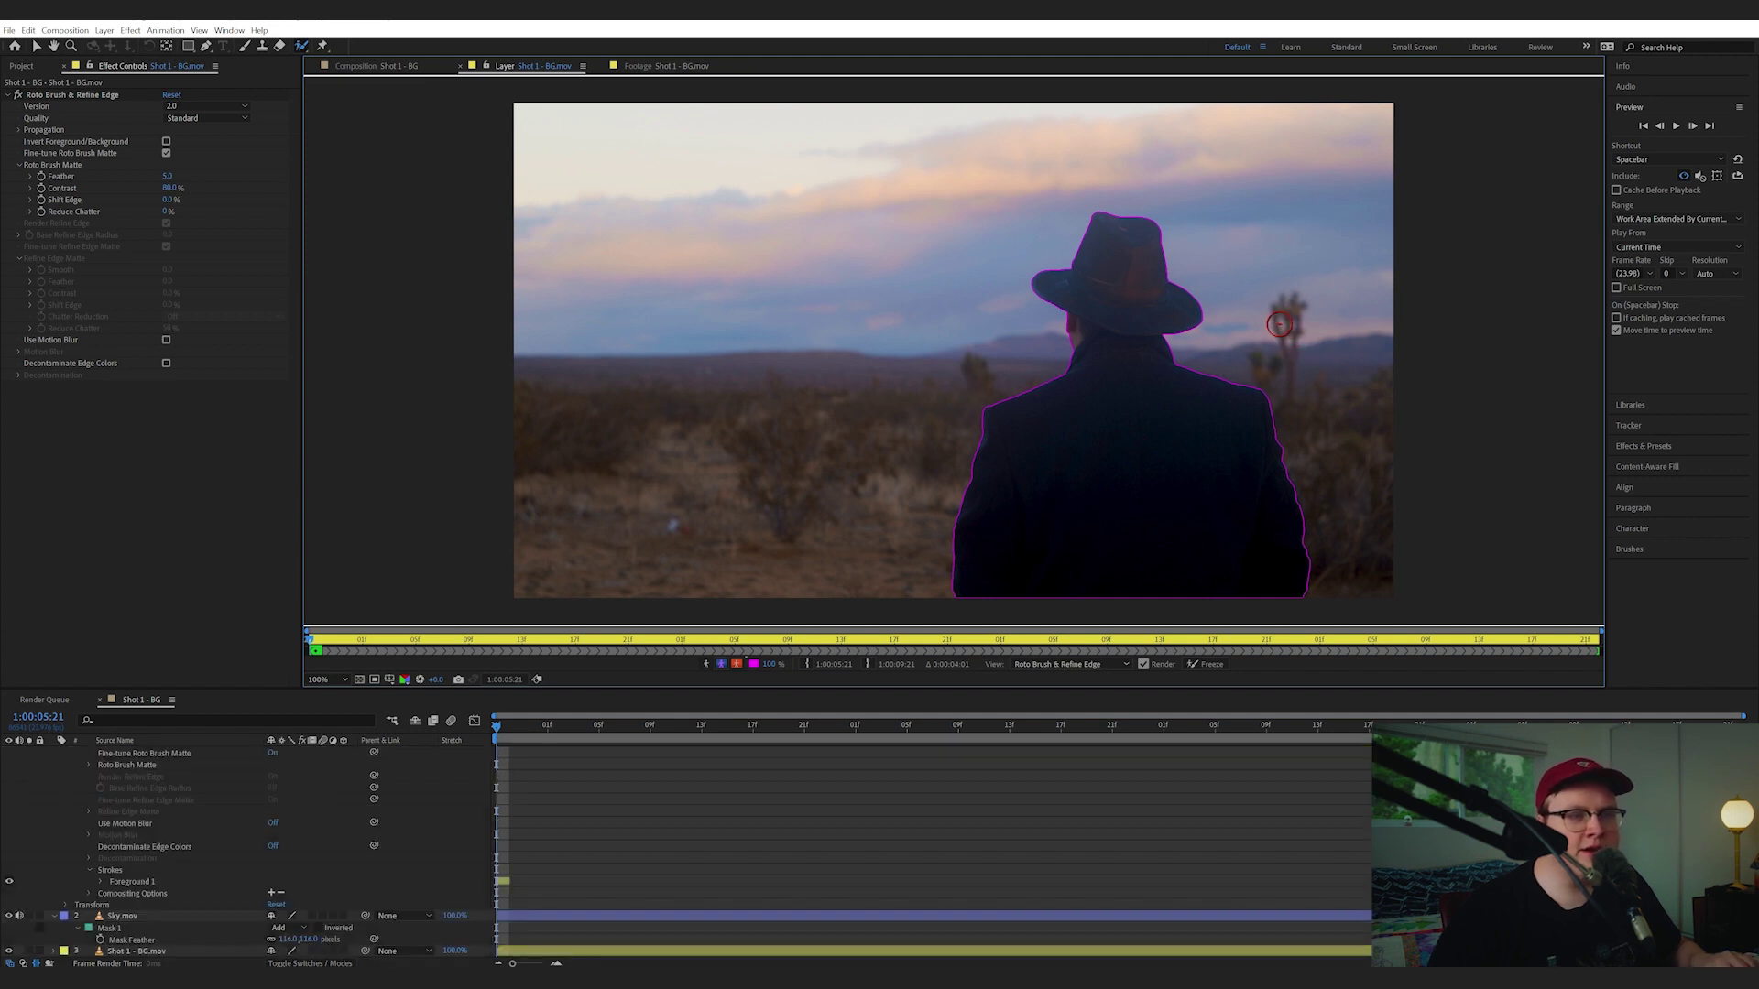
{"action": "mouse_move", "coordinate": [1283, 316]}
{"action": "left_mouse_down"}
{"action": "mouse_move", "coordinate": [1226, 342]}
{"action": "mouse_move", "coordinate": [1243, 374]}
{"action": "left_mouse_up"}
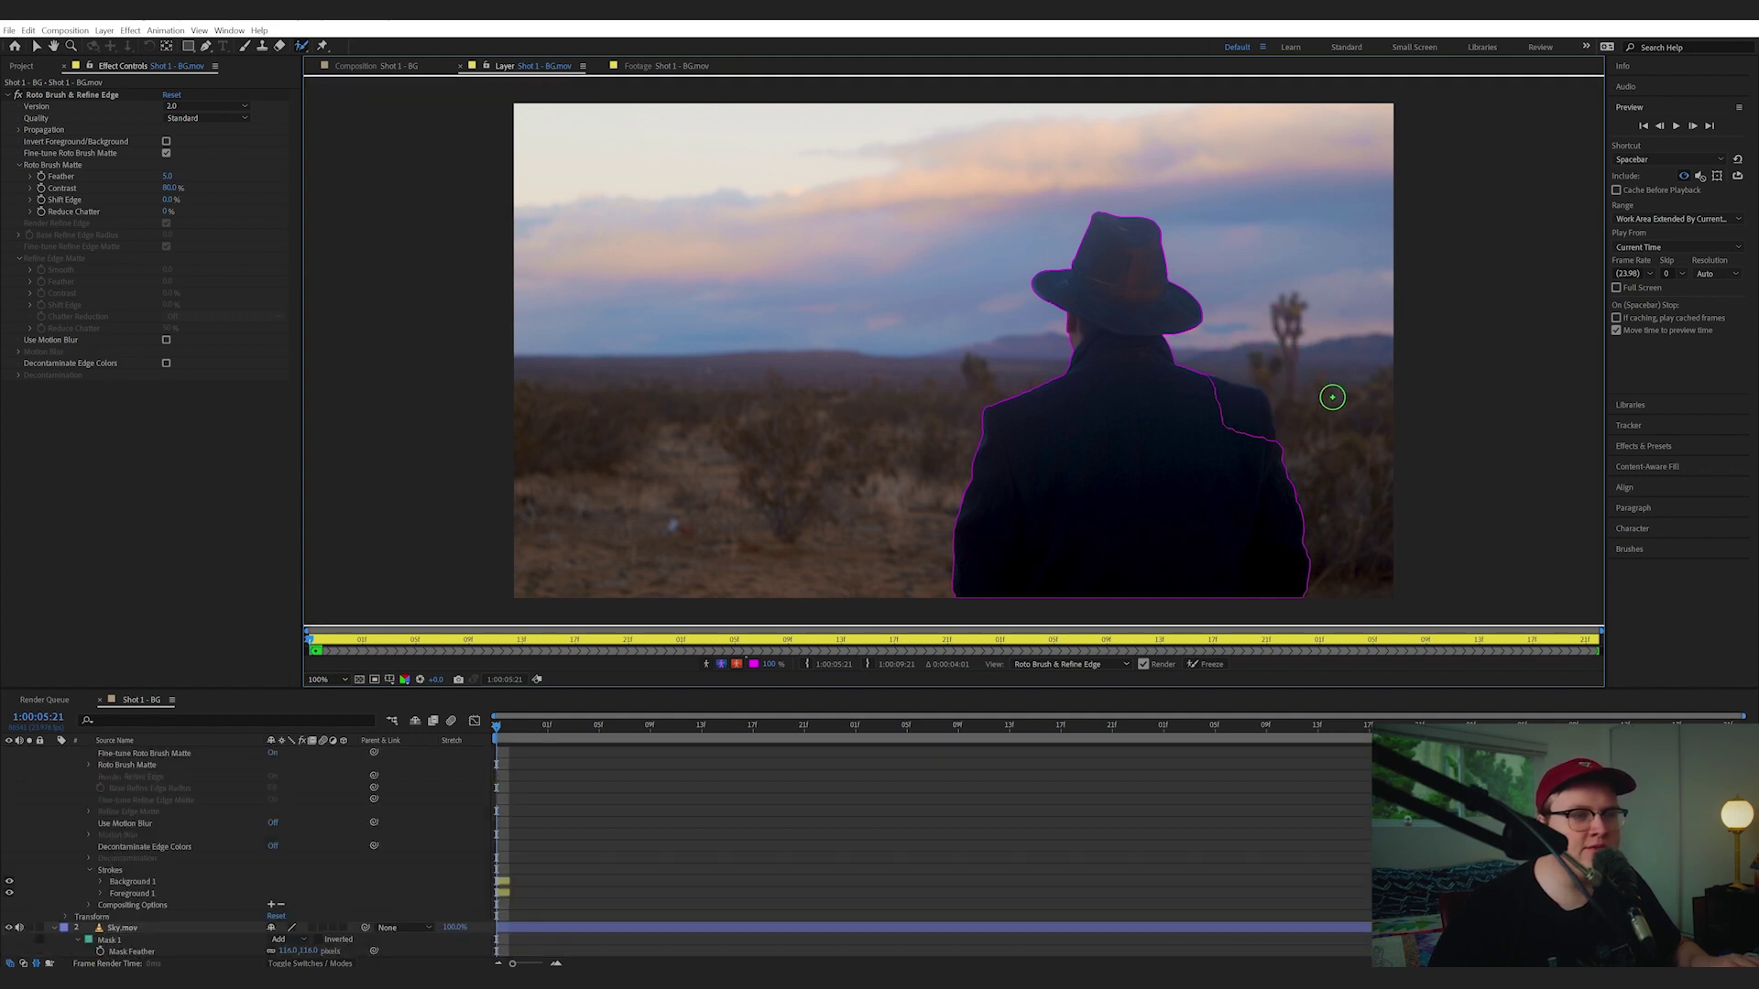
Propagate and freeze the cutout, checking frames 1:00:07:17 and 1:00:09:04
{"action": "left_click", "coordinate": [1676, 126]}
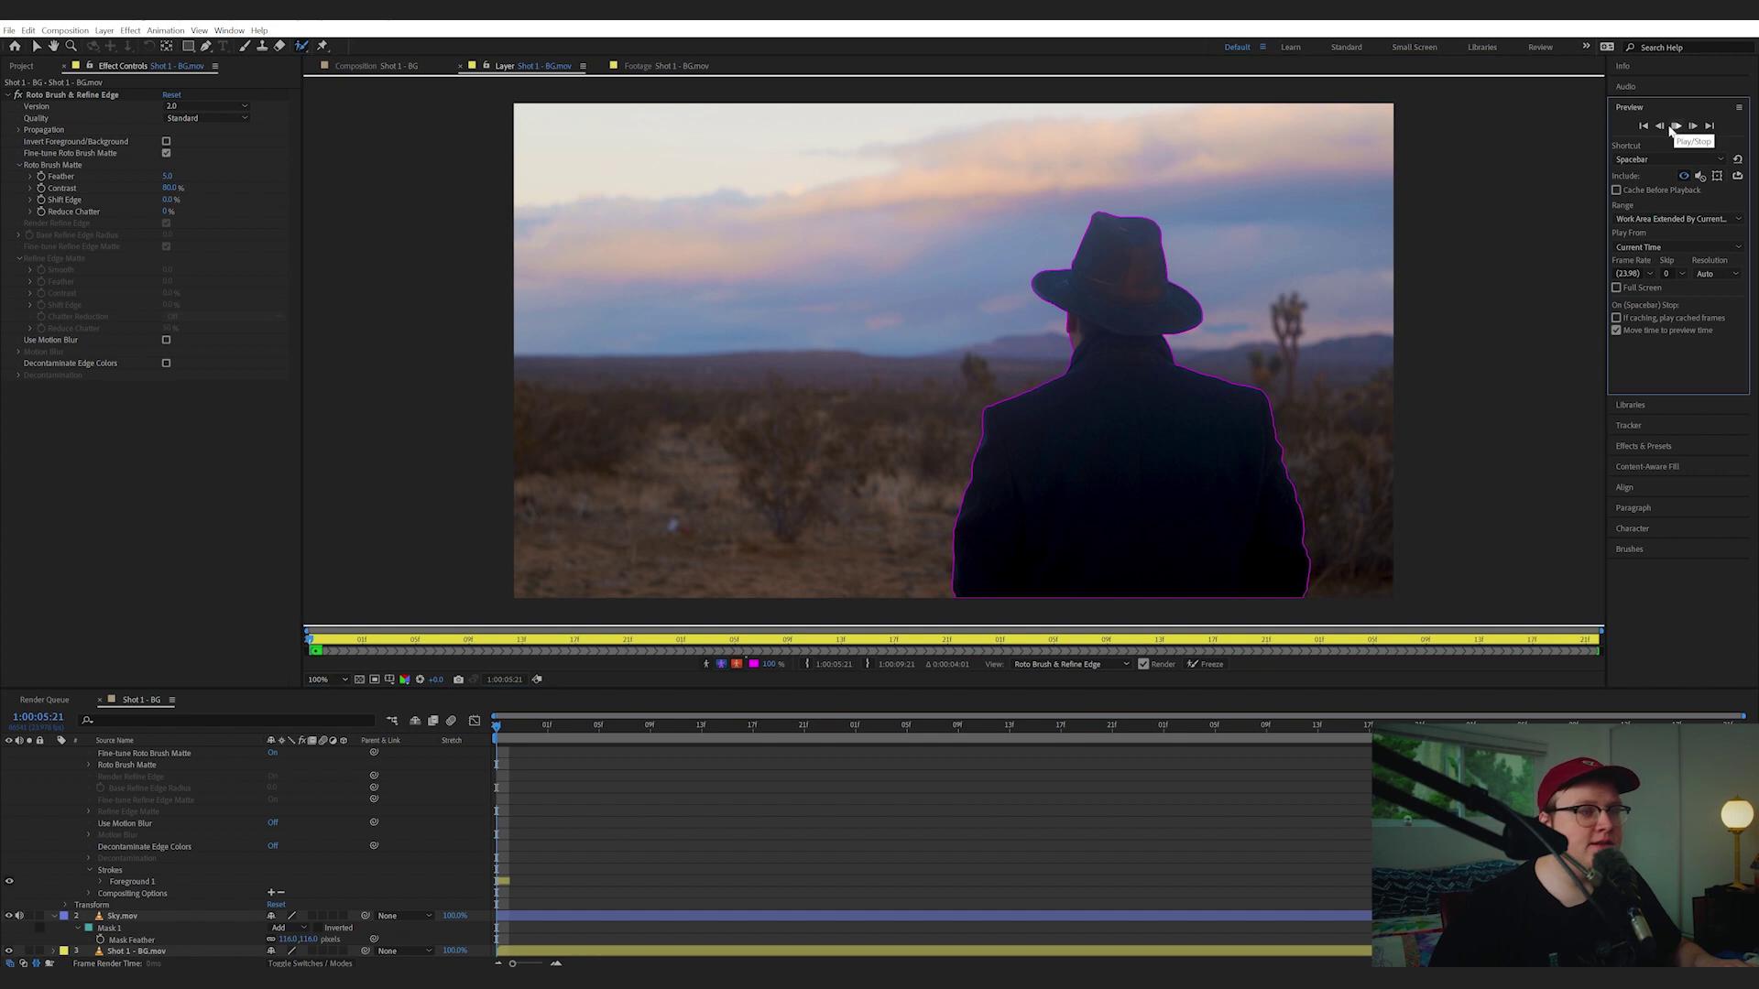
{"action": "left_click", "coordinate": [1670, 130]}
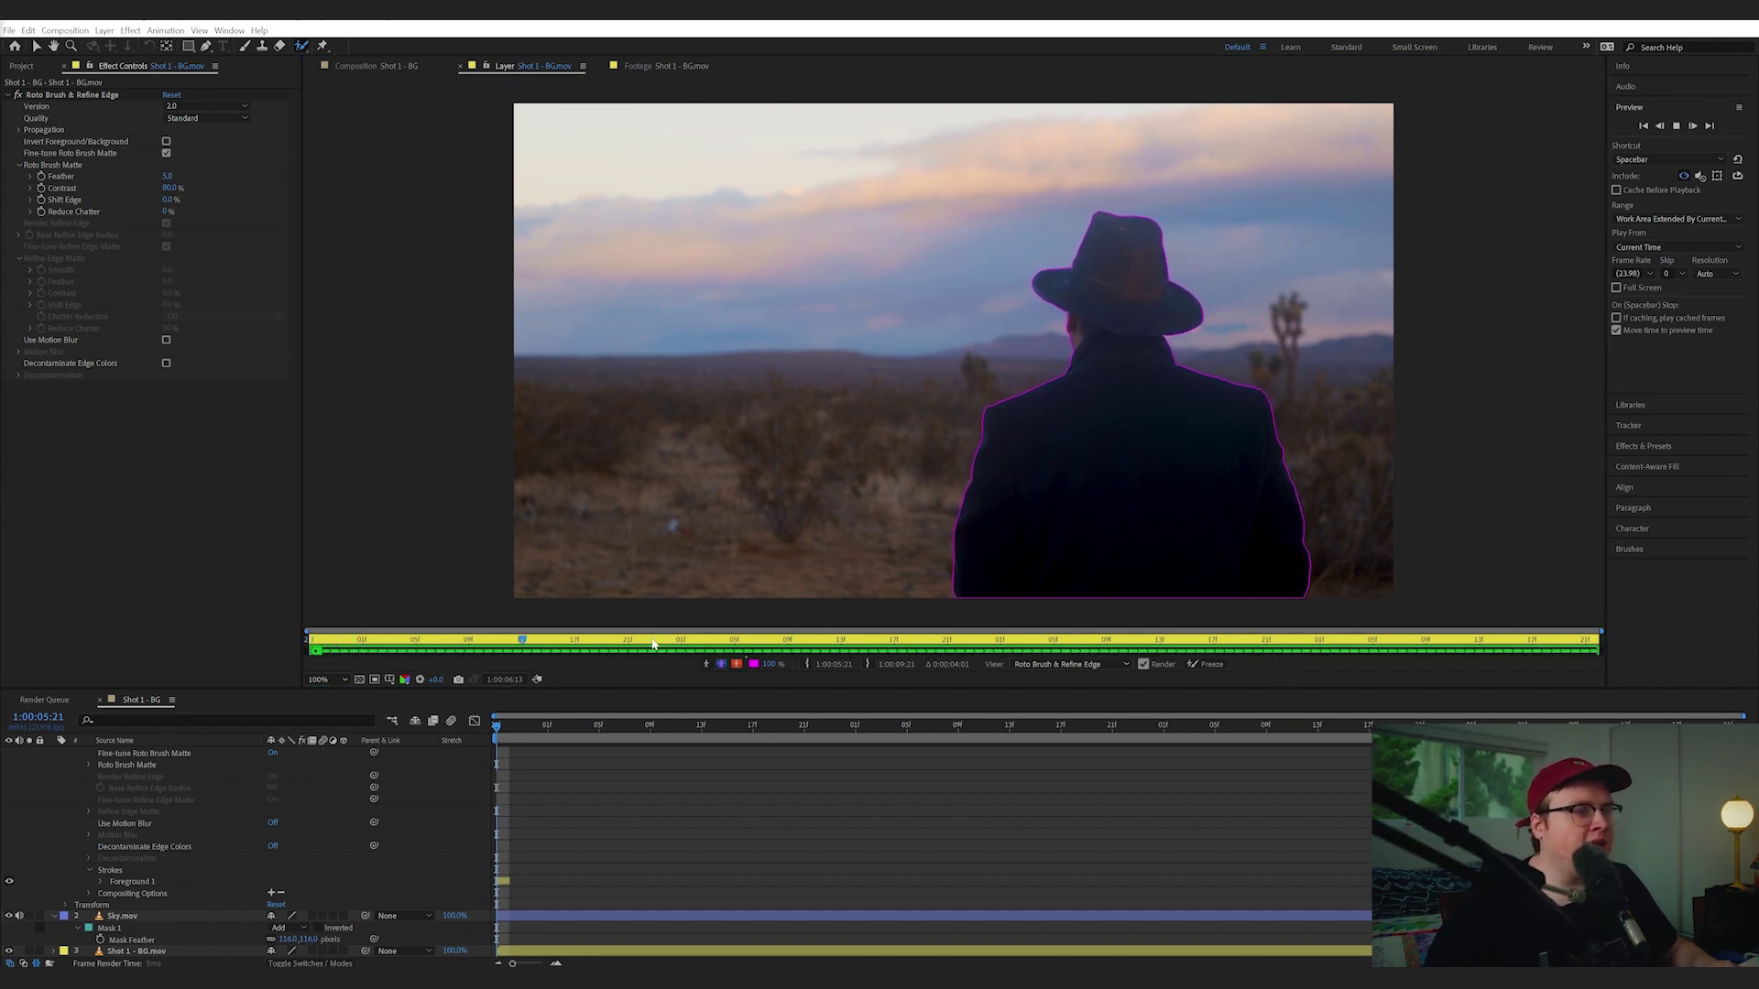
{"action": "left_click", "coordinate": [977, 647]}
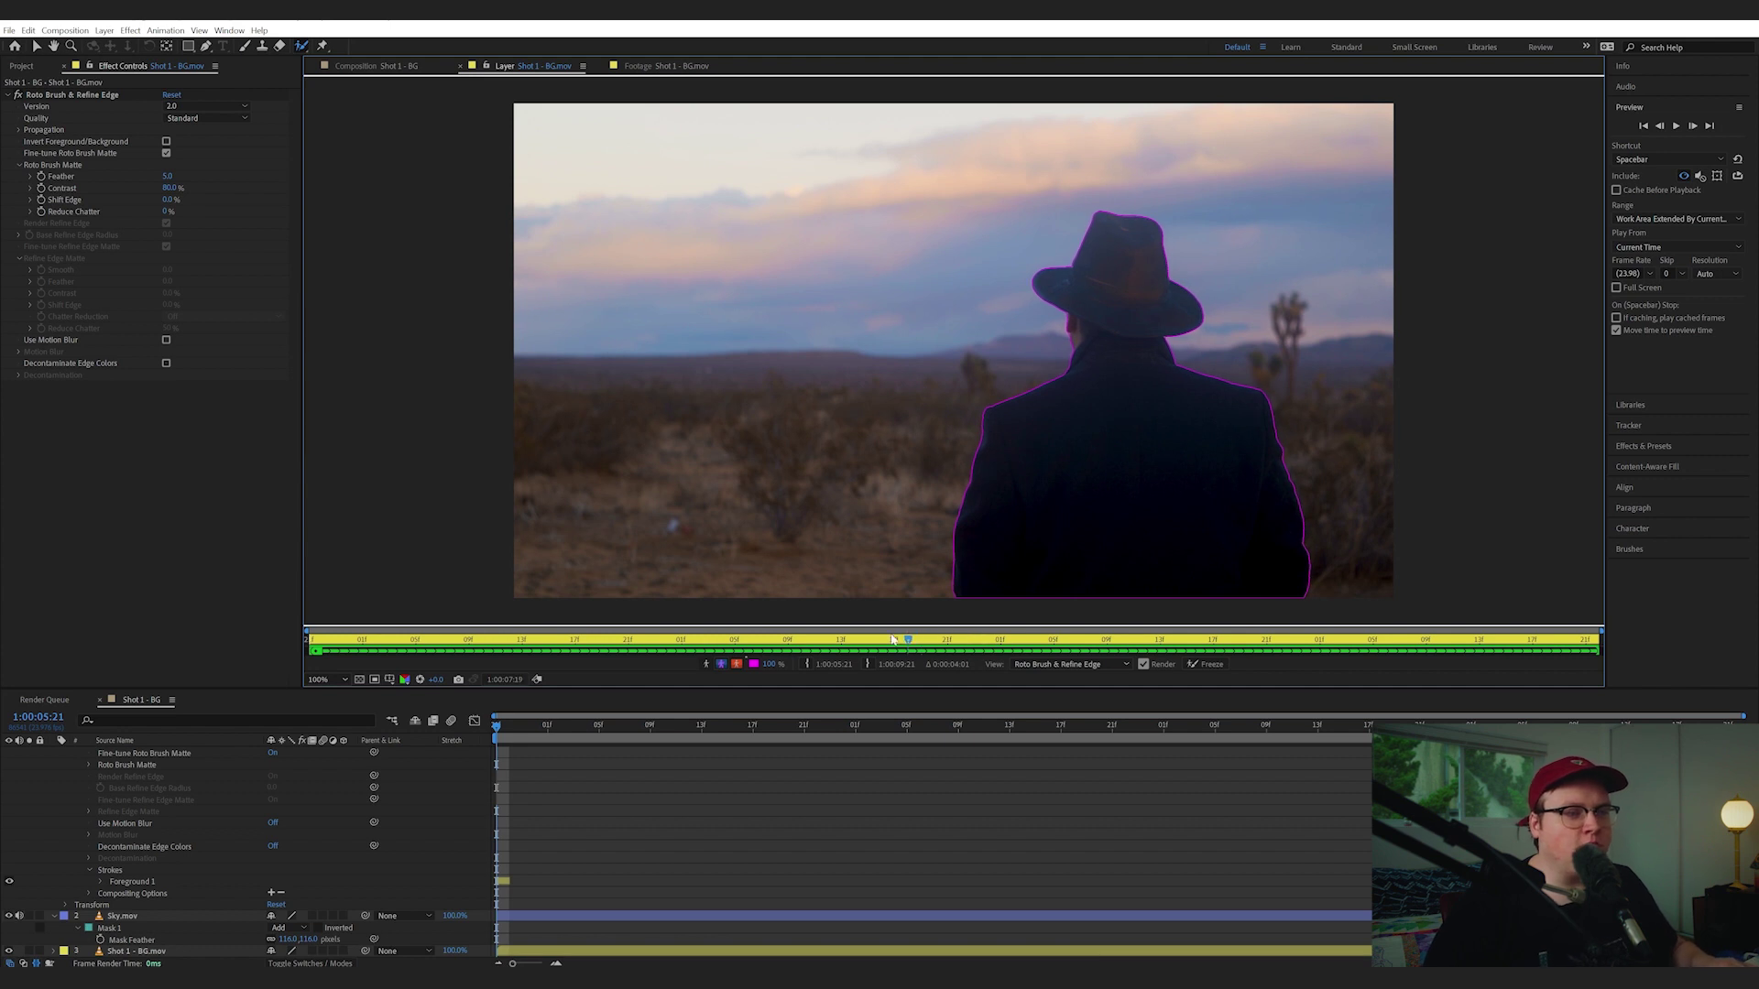
{"action": "left_click", "coordinate": [893, 638]}
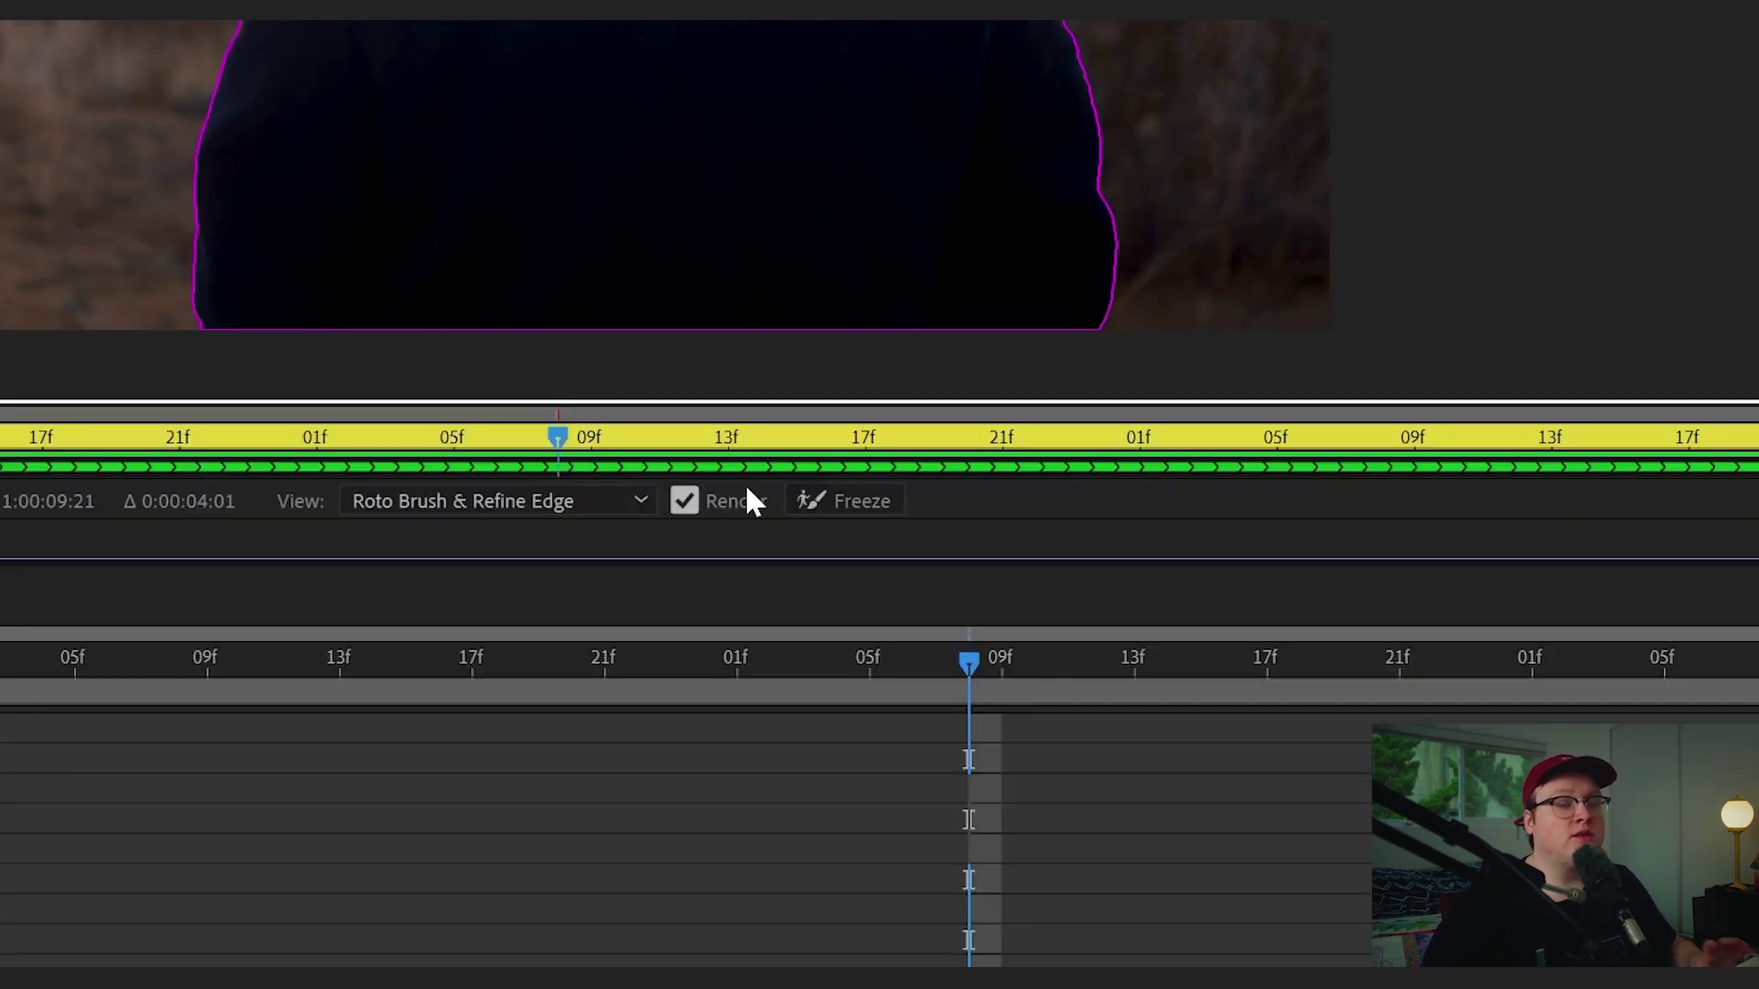
{"action": "left_click", "coordinate": [823, 504]}
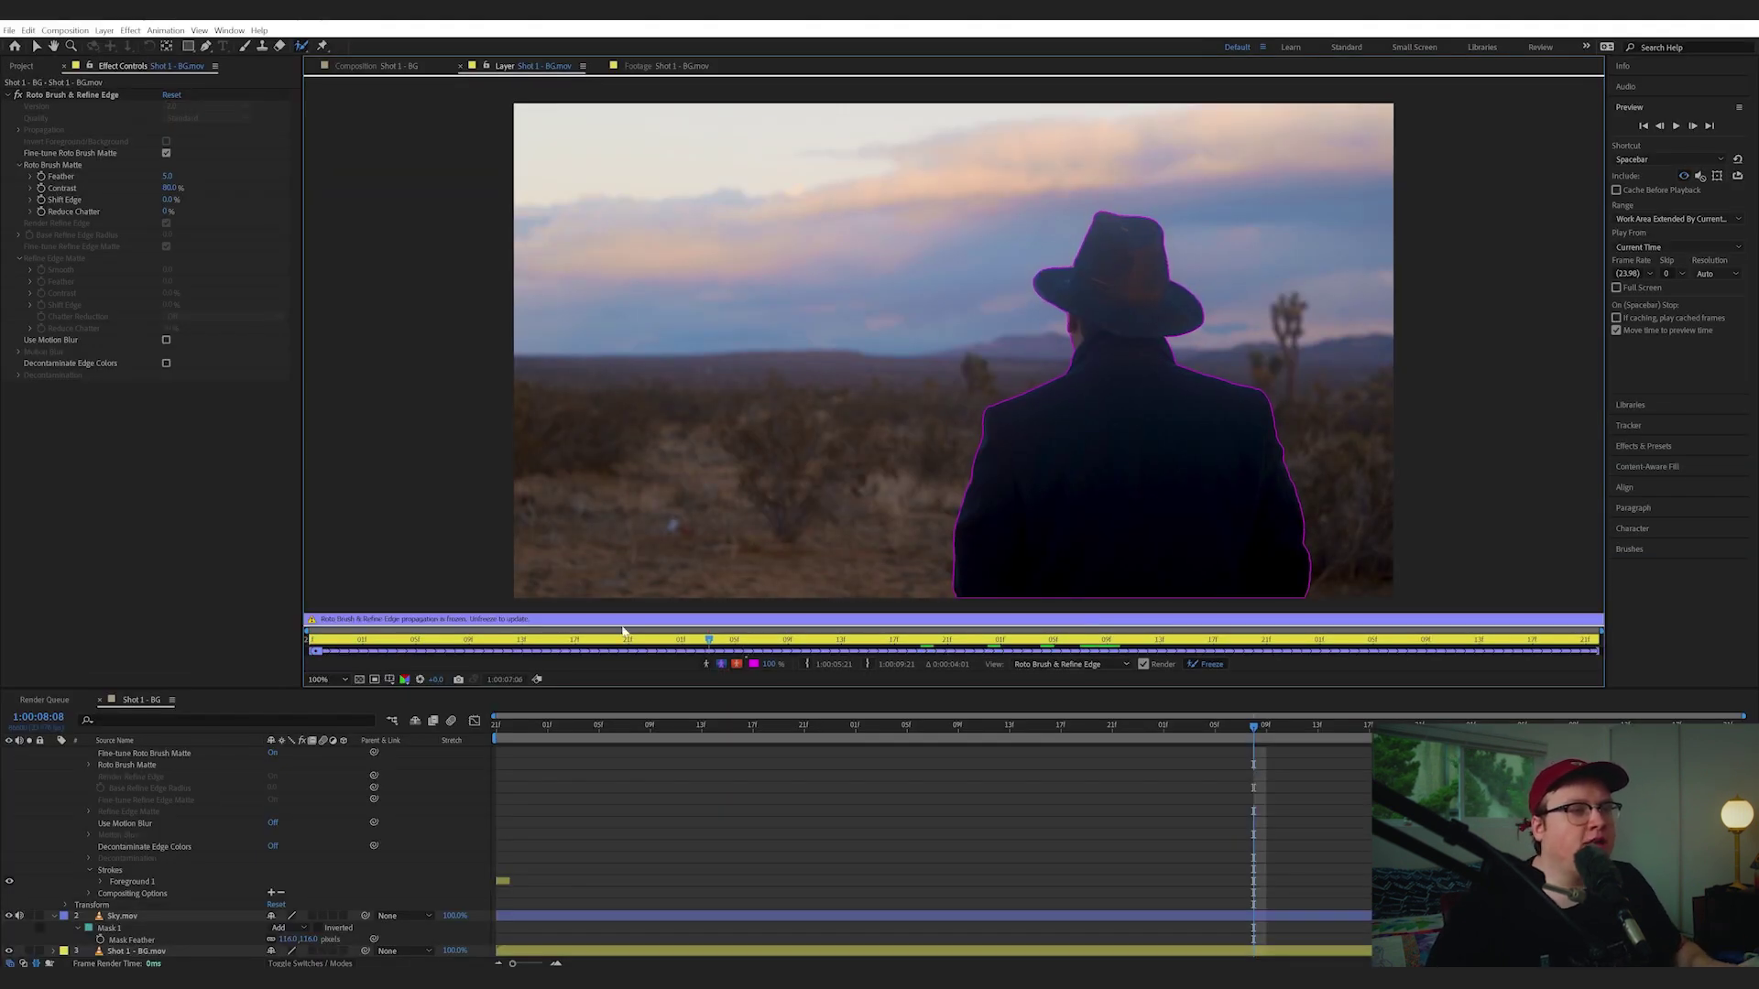
{"action": "left_click", "coordinate": [1187, 639]}
{"action": "left_click", "coordinate": [1362, 645]}
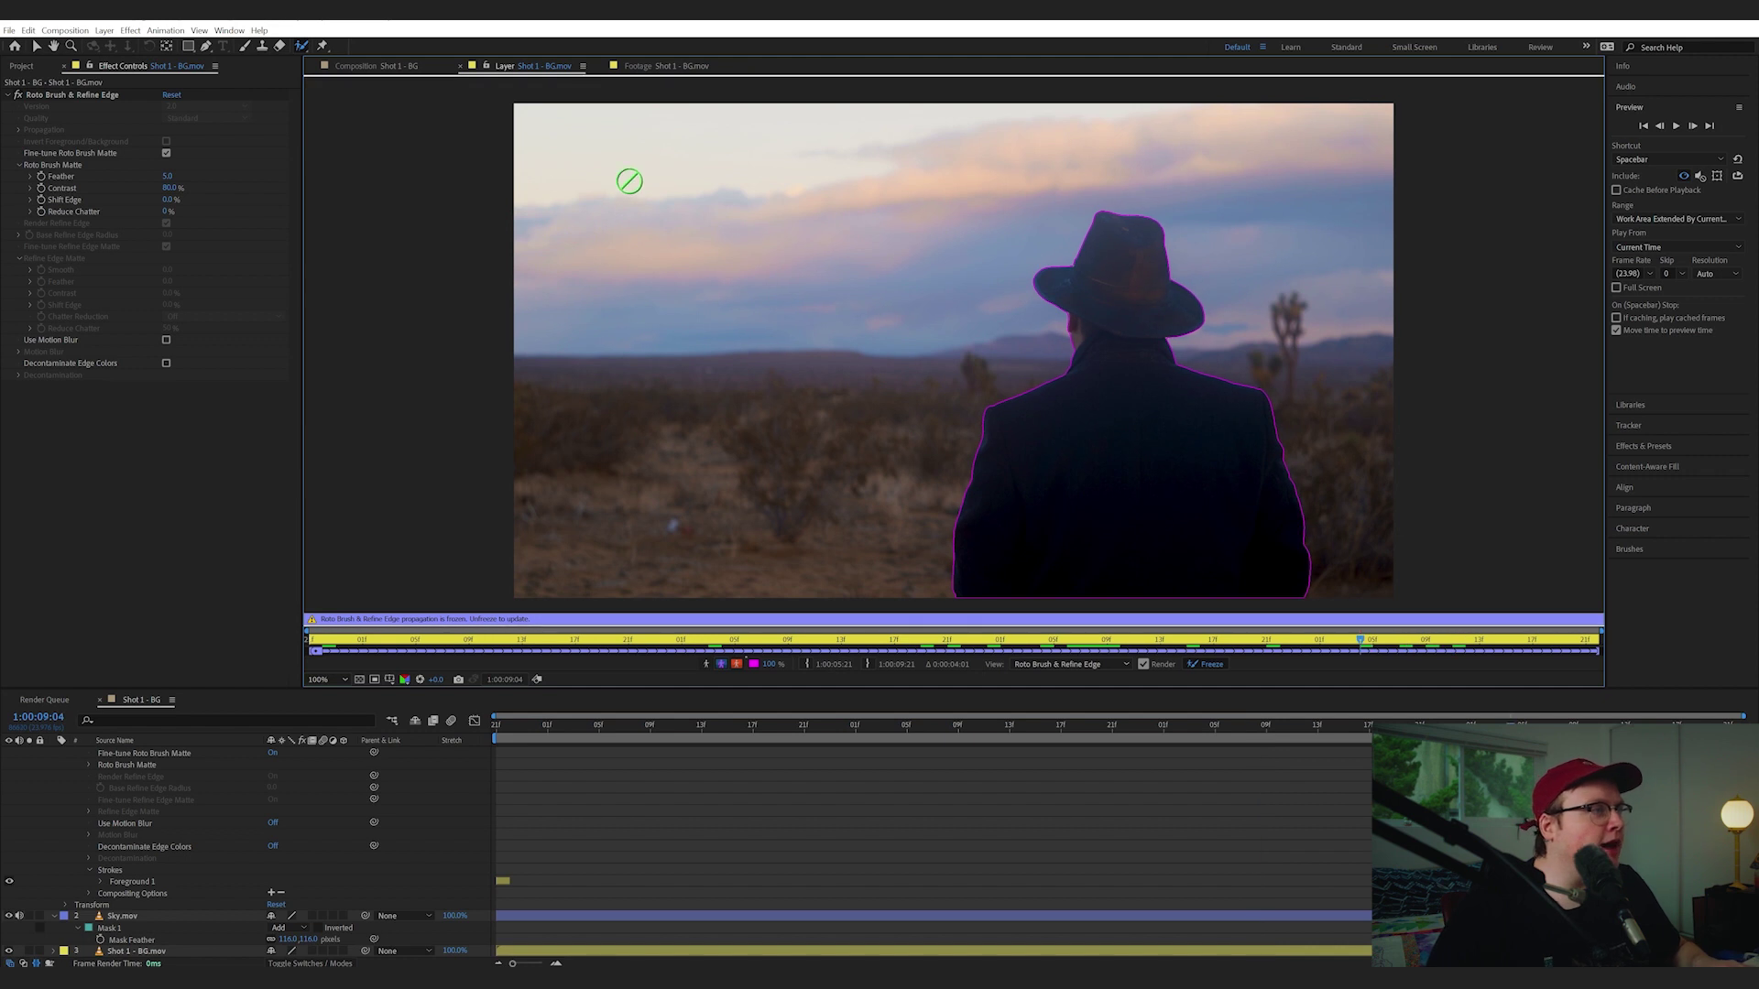
{"action": "left_click", "coordinate": [429, 67]}
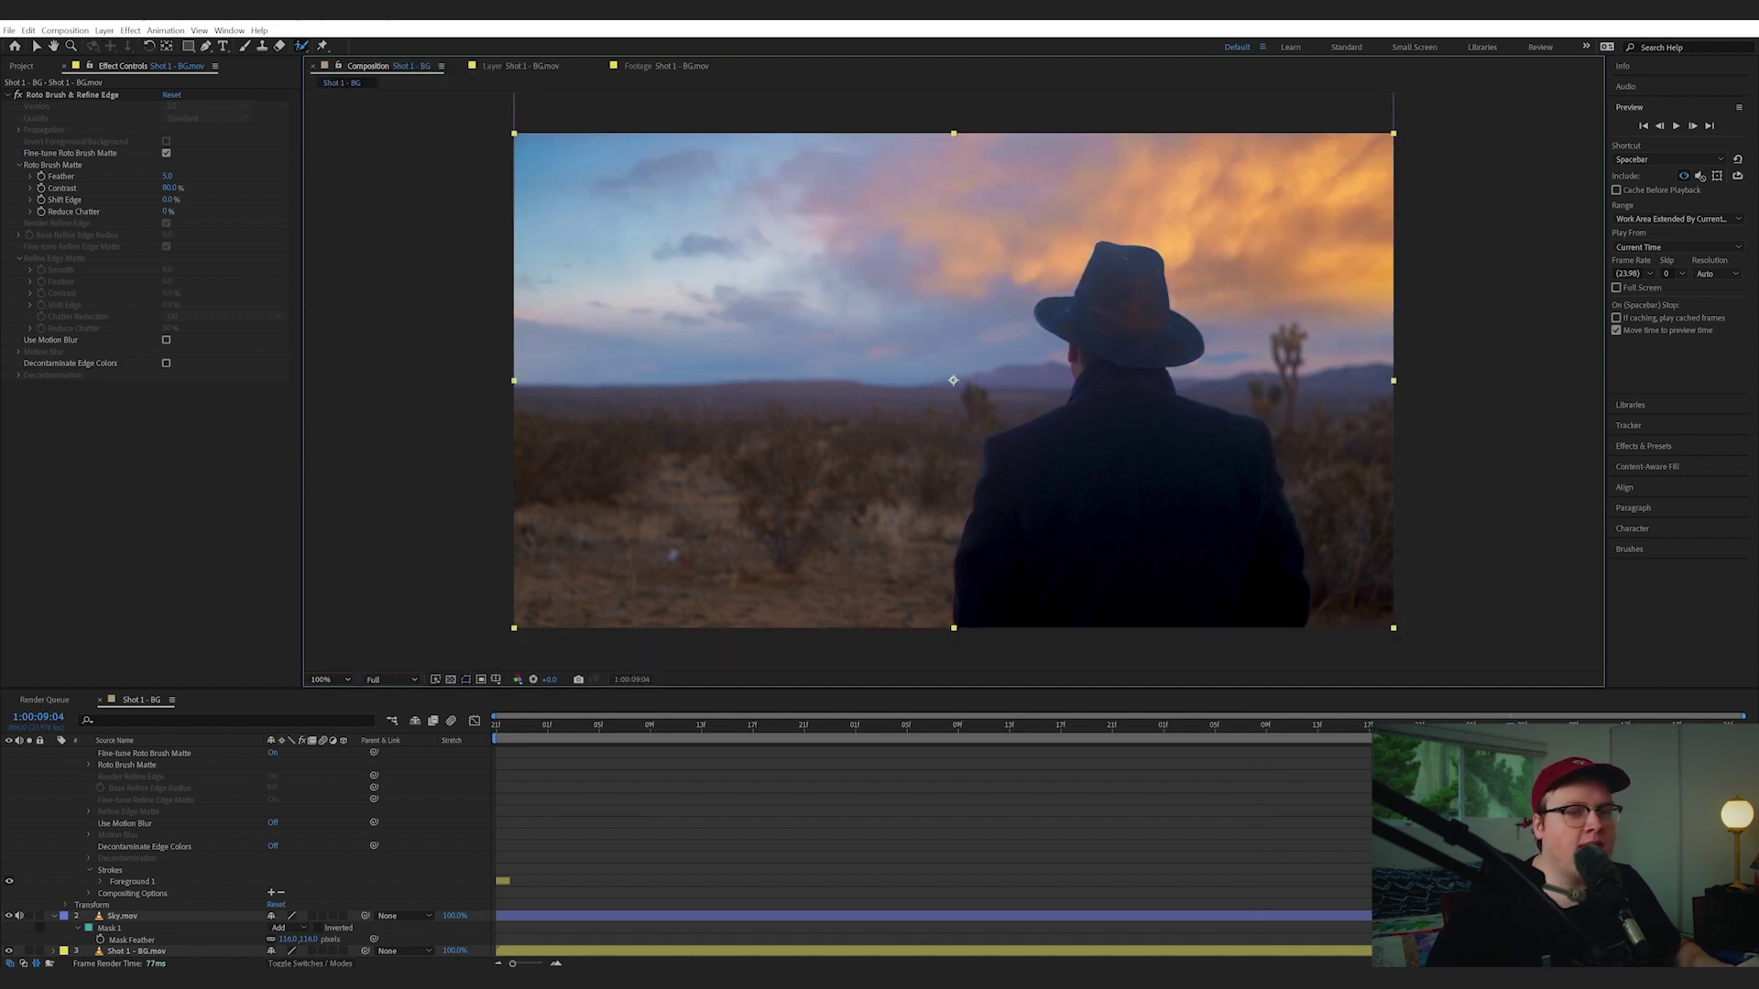
Zoom in on the man's hat and enable Decontaminate Edge Colors for the Roto Brush matte
{"action": "scroll", "coordinate": [138, 810], "scroll_direction": "up", "scroll_amount": 3}
{"action": "left_click", "coordinate": [54, 753]}
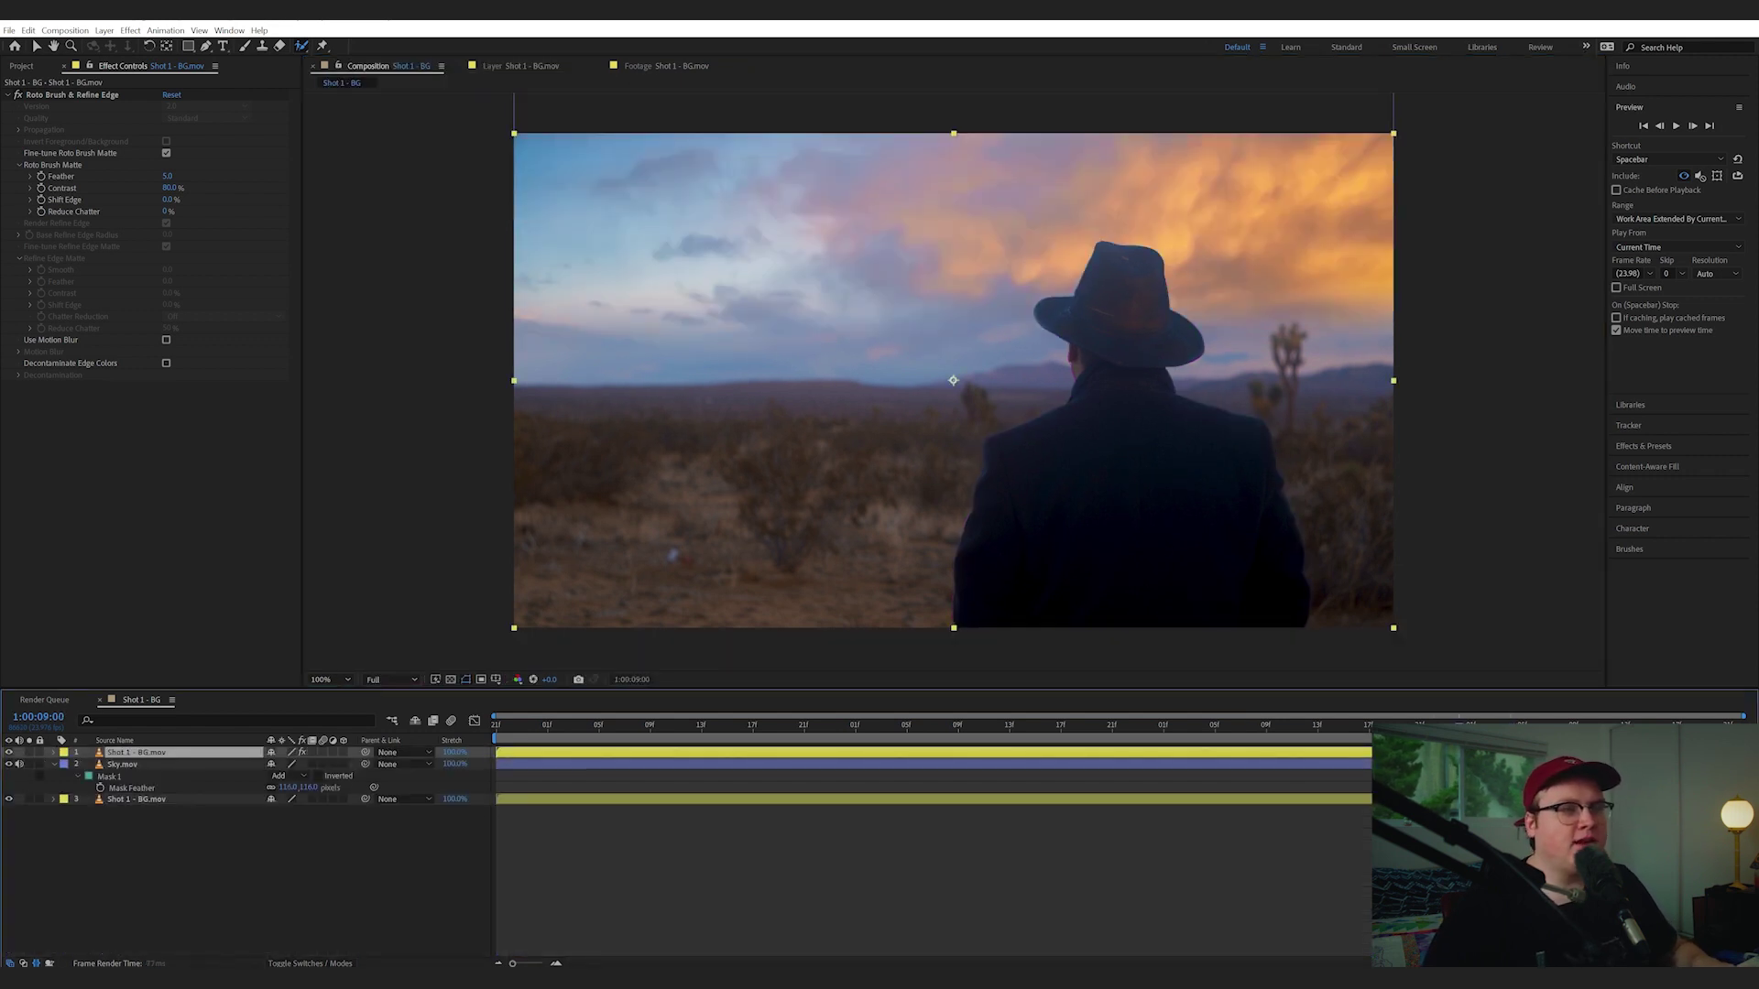
{"action": "scroll", "coordinate": [1179, 297], "scroll_direction": "up", "scroll_amount": 4}
{"action": "key", "text": "v"}
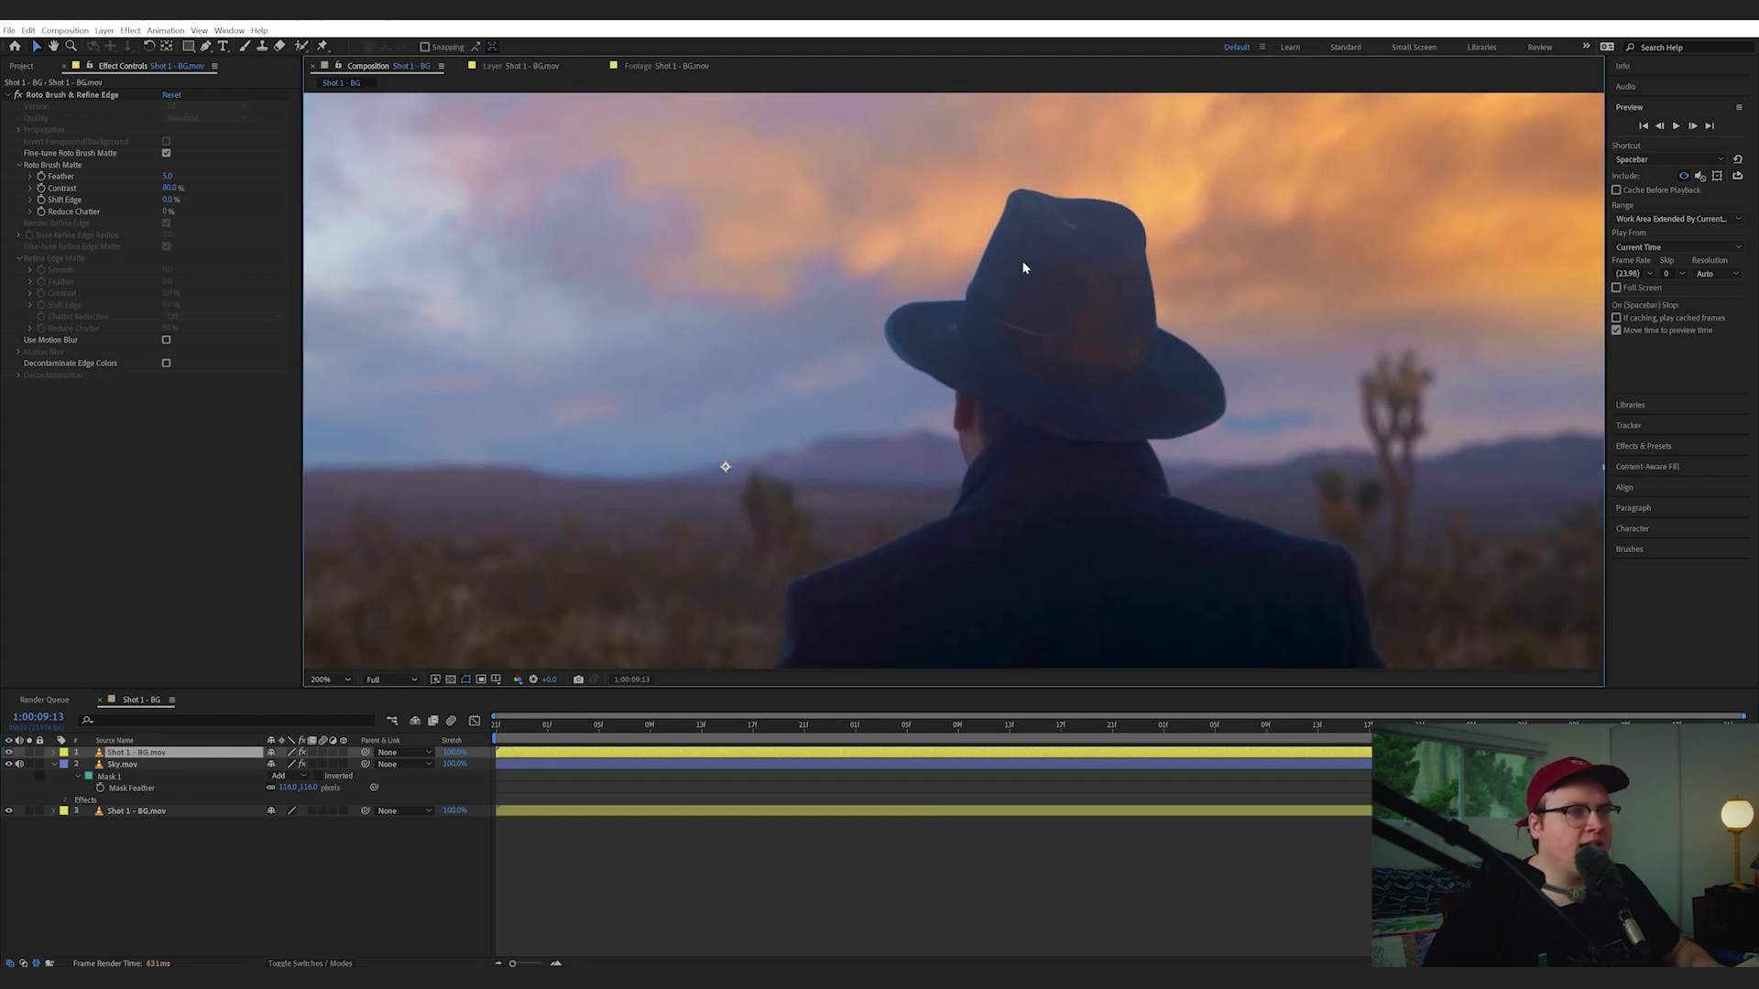
{"action": "left_click_drag", "start_coordinate": [1051, 172], "coordinate": [1018, 359]}
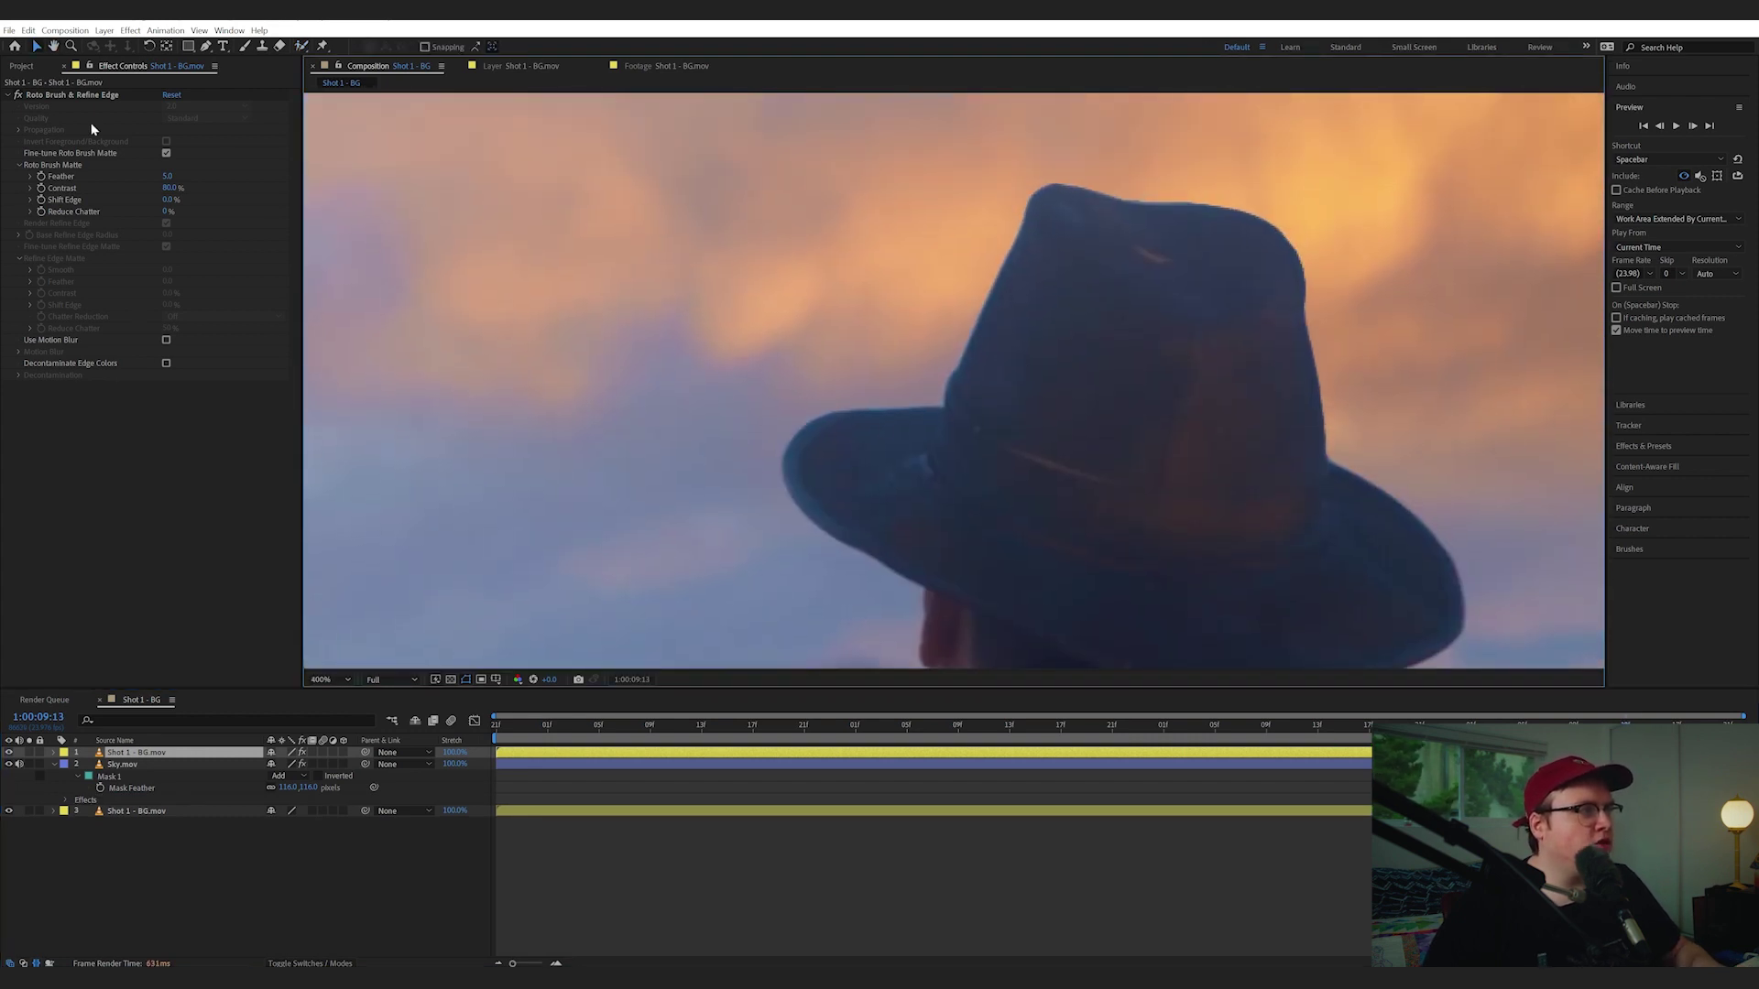
{"action": "left_click", "coordinate": [105, 95]}
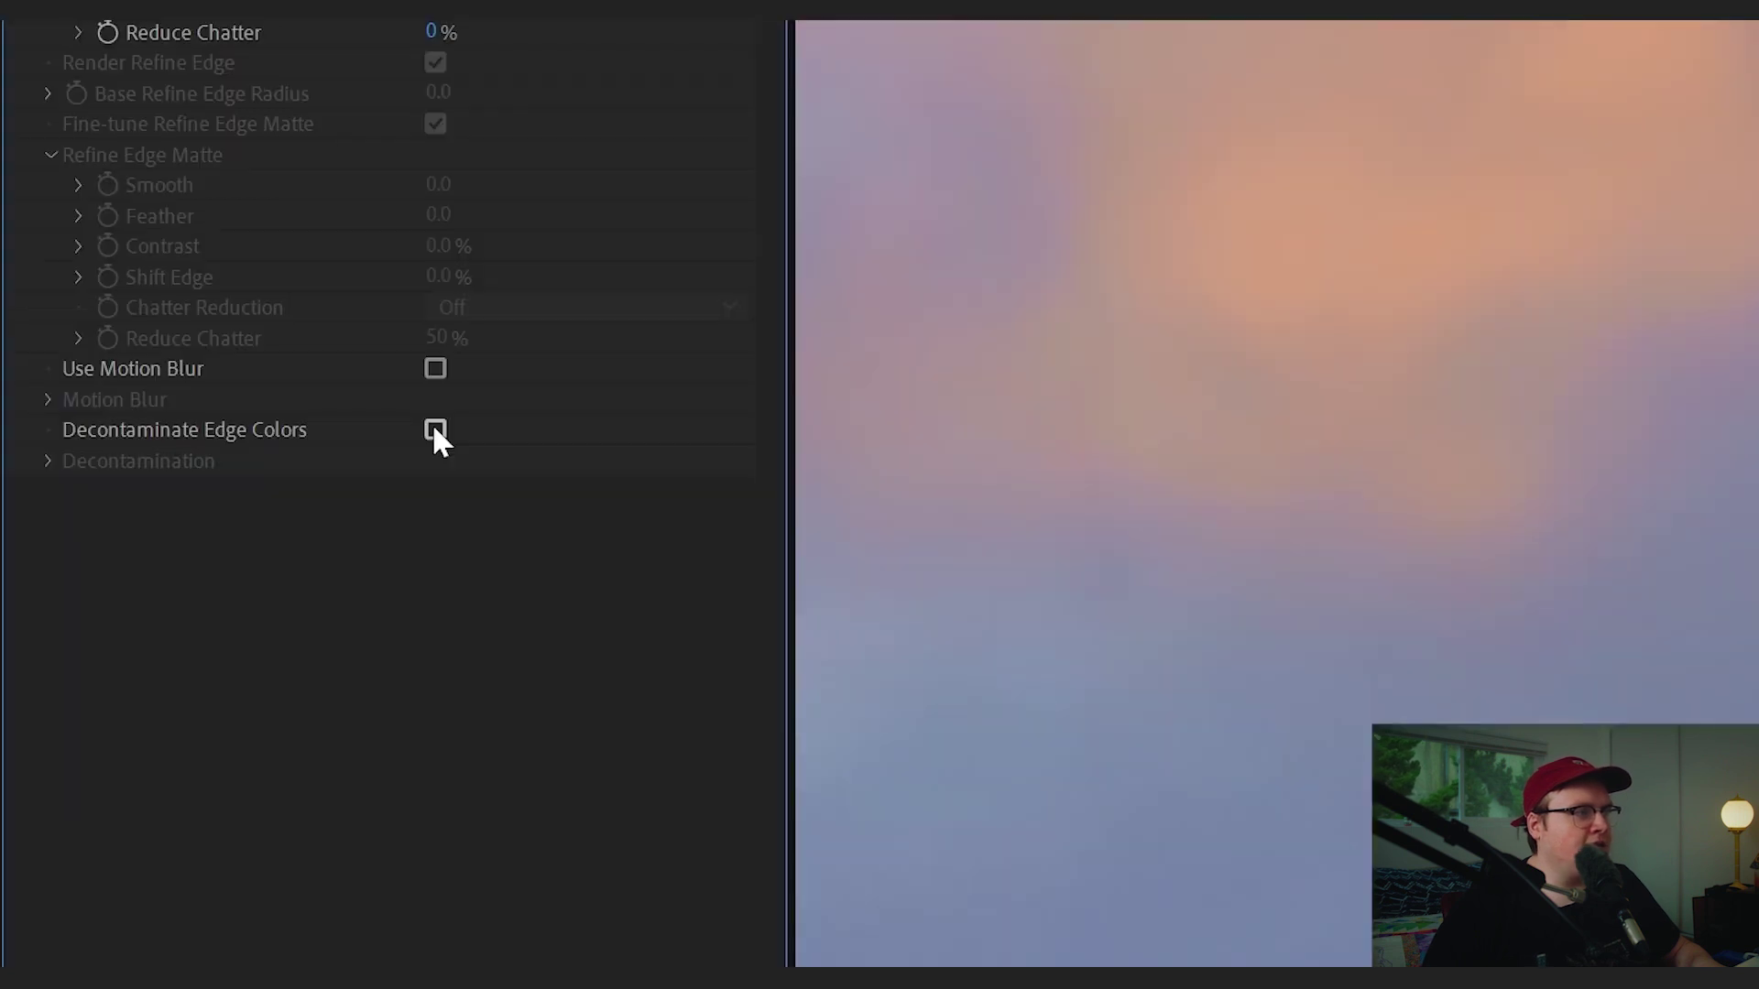
{"action": "left_click", "coordinate": [166, 364]}
{"action": "left_click", "coordinate": [49, 460]}
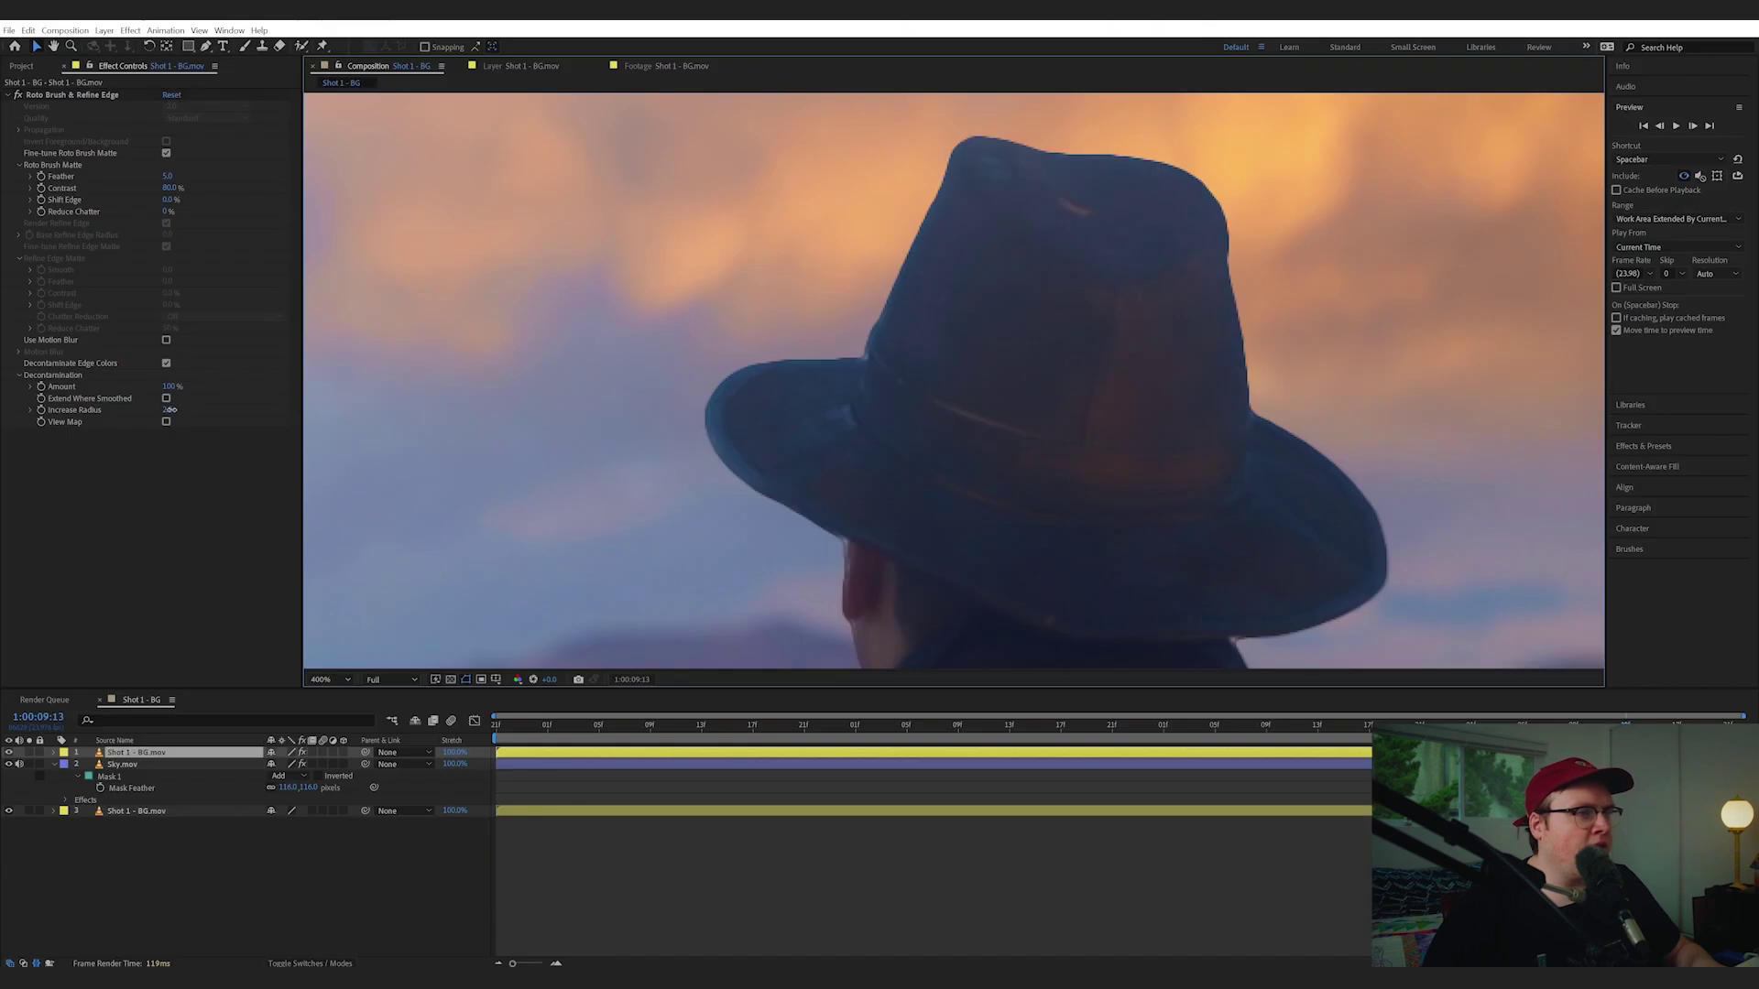
Compare the hat edge with decontamination toggled off and lower the matte contrast slightly
{"action": "scroll", "coordinate": [932, 352], "scroll_direction": "down", "scroll_amount": 1}
{"action": "left_click_drag", "start_coordinate": [947, 333], "coordinate": [938, 396]}
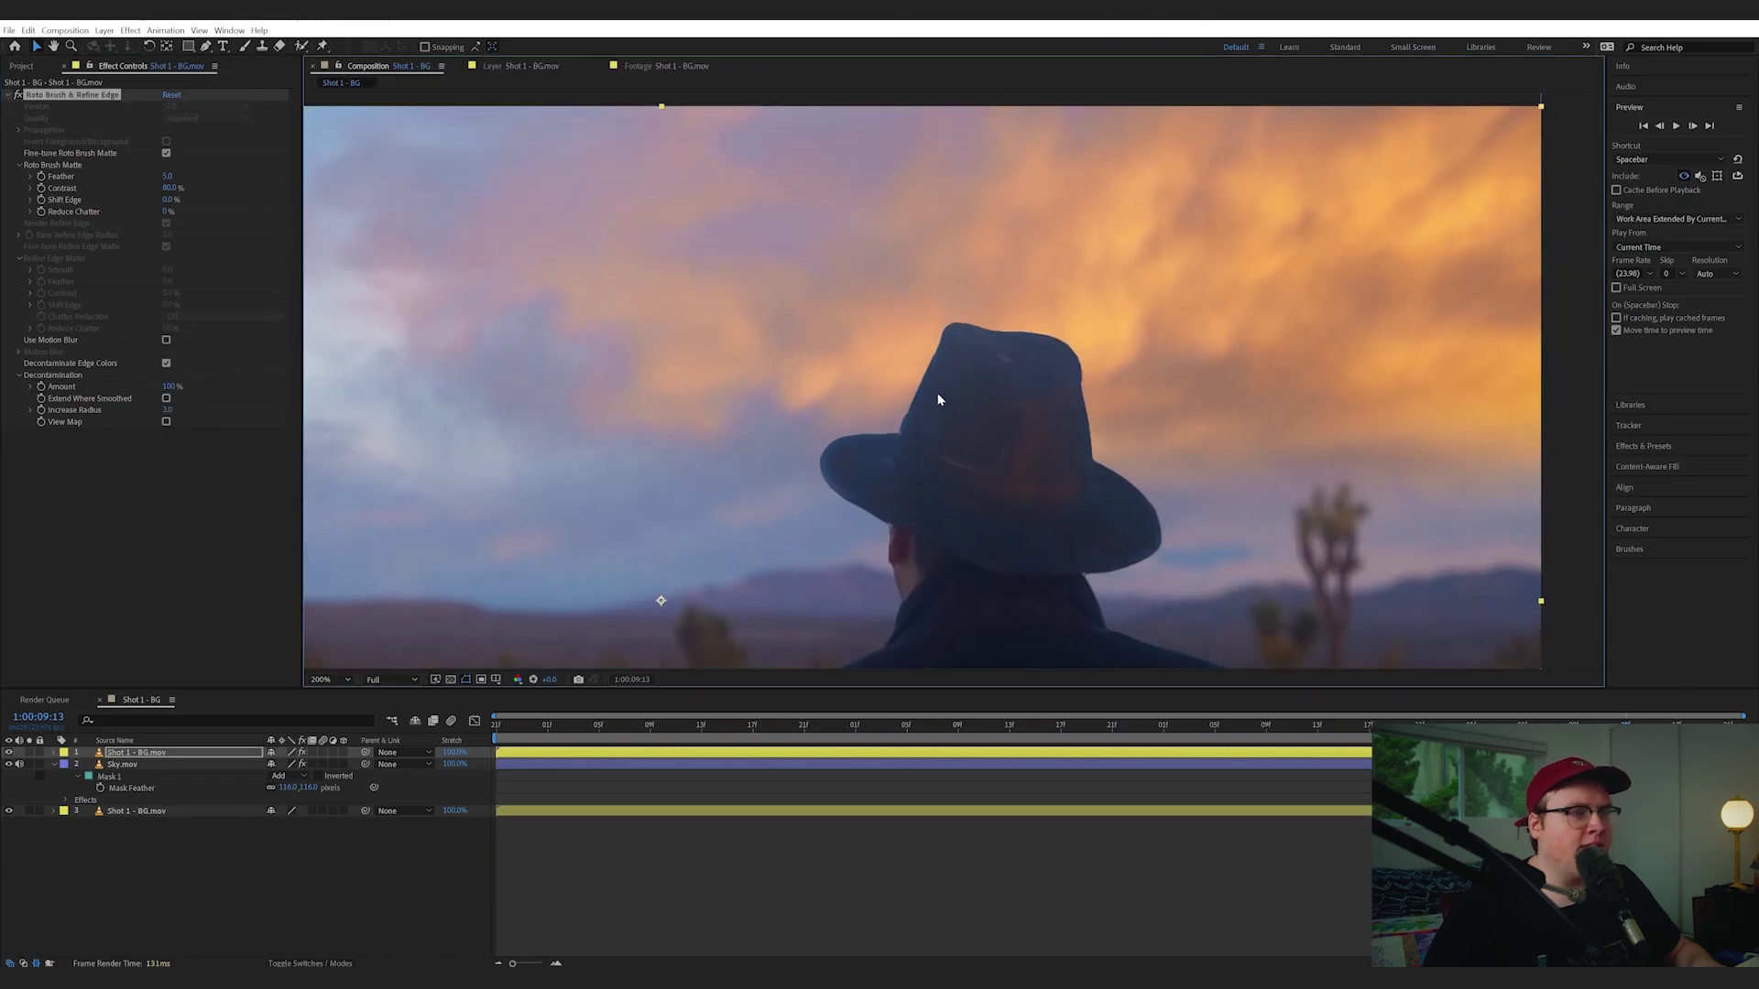
{"action": "scroll", "coordinate": [939, 367], "scroll_direction": "up", "scroll_amount": 1}
{"action": "left_click", "coordinate": [165, 363]}
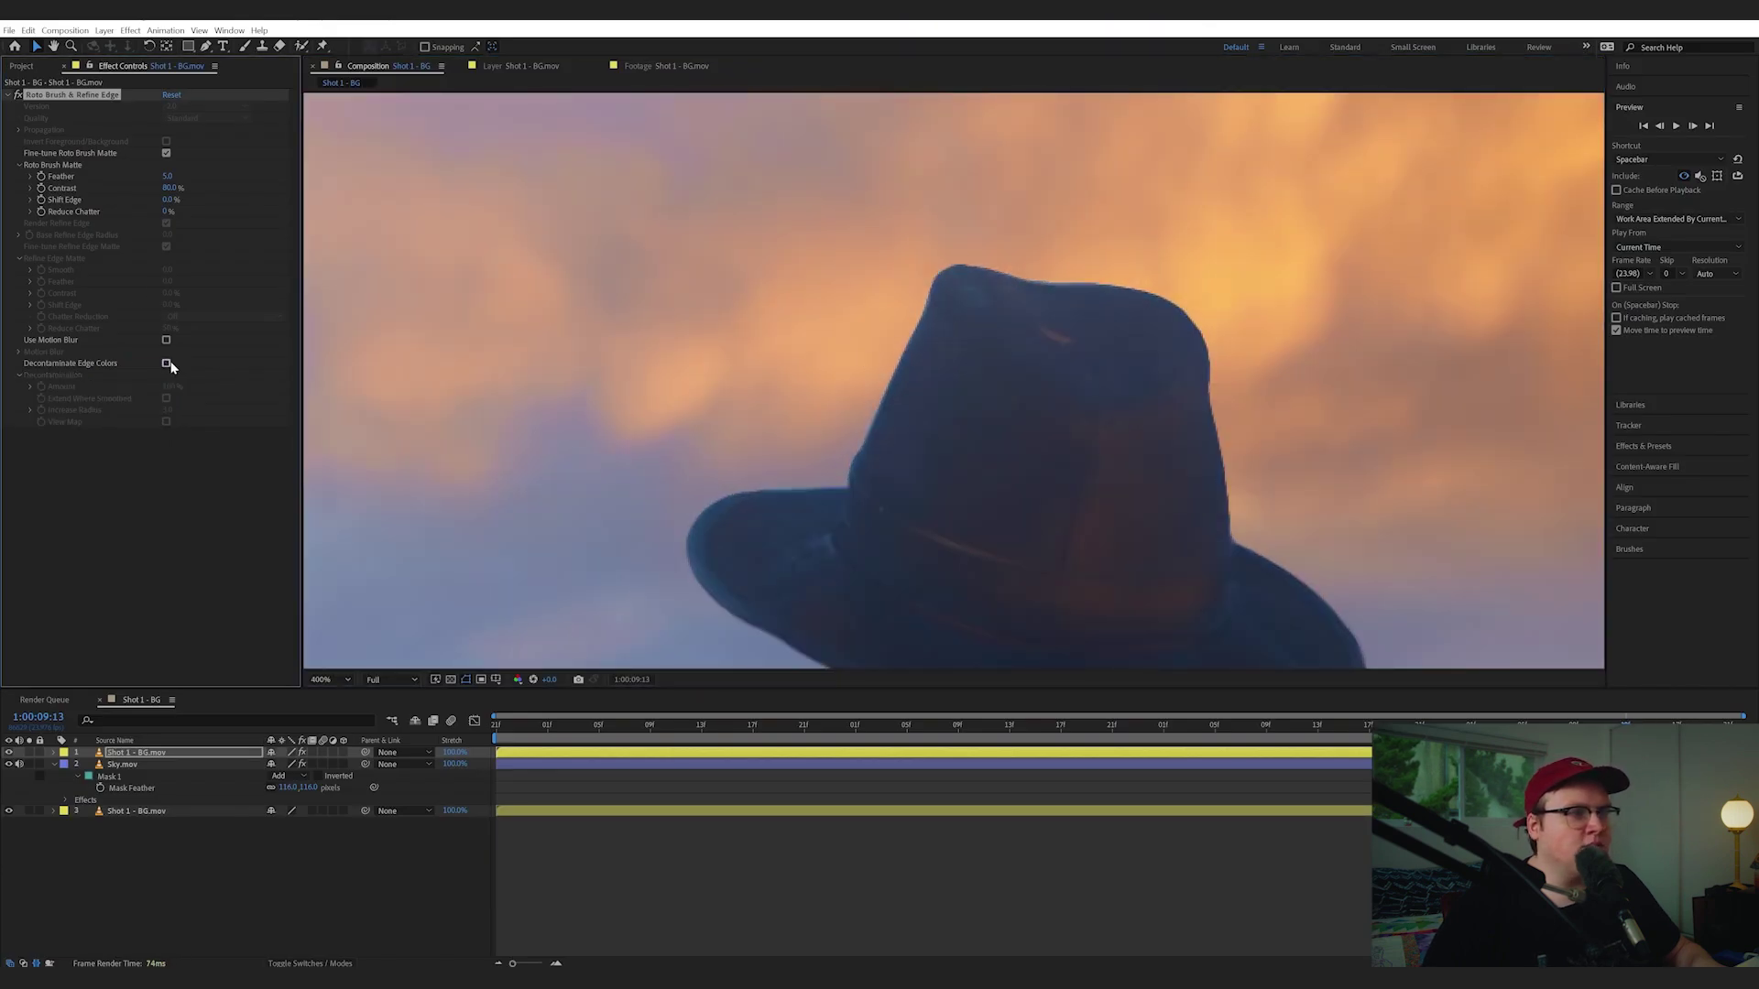
{"action": "key", "text": "period"}
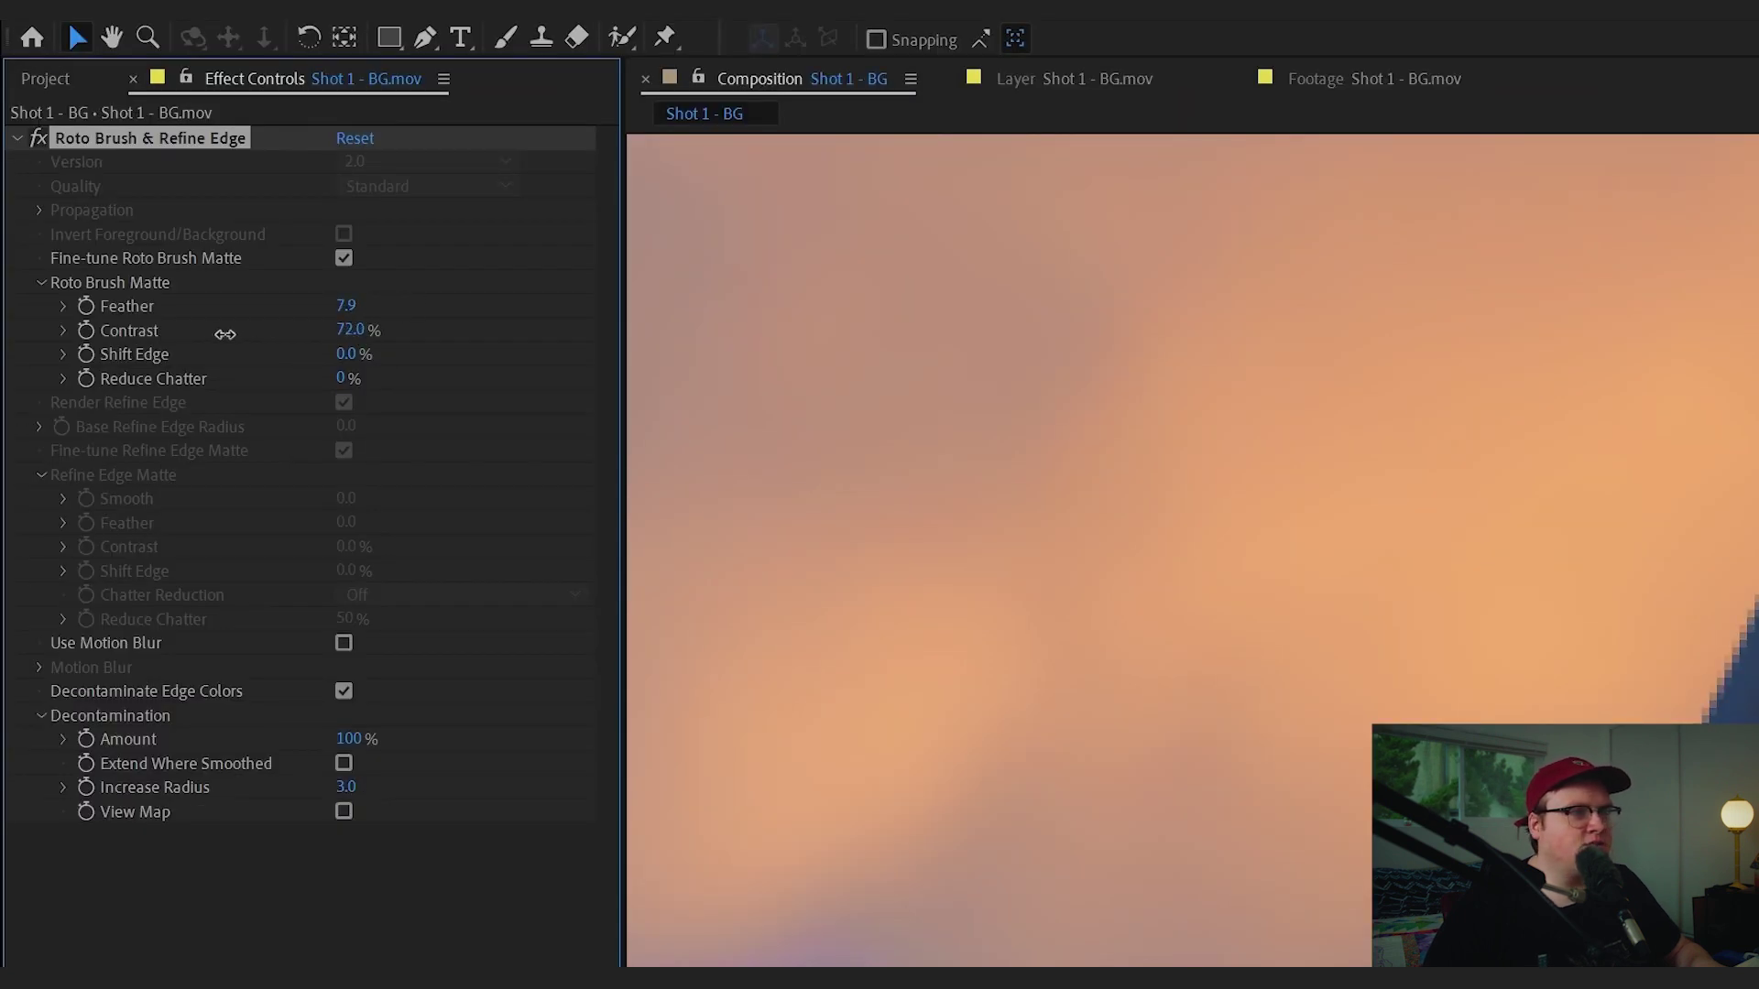
{"action": "left_click_drag", "start_coordinate": [218, 335], "coordinate": [193, 334]}
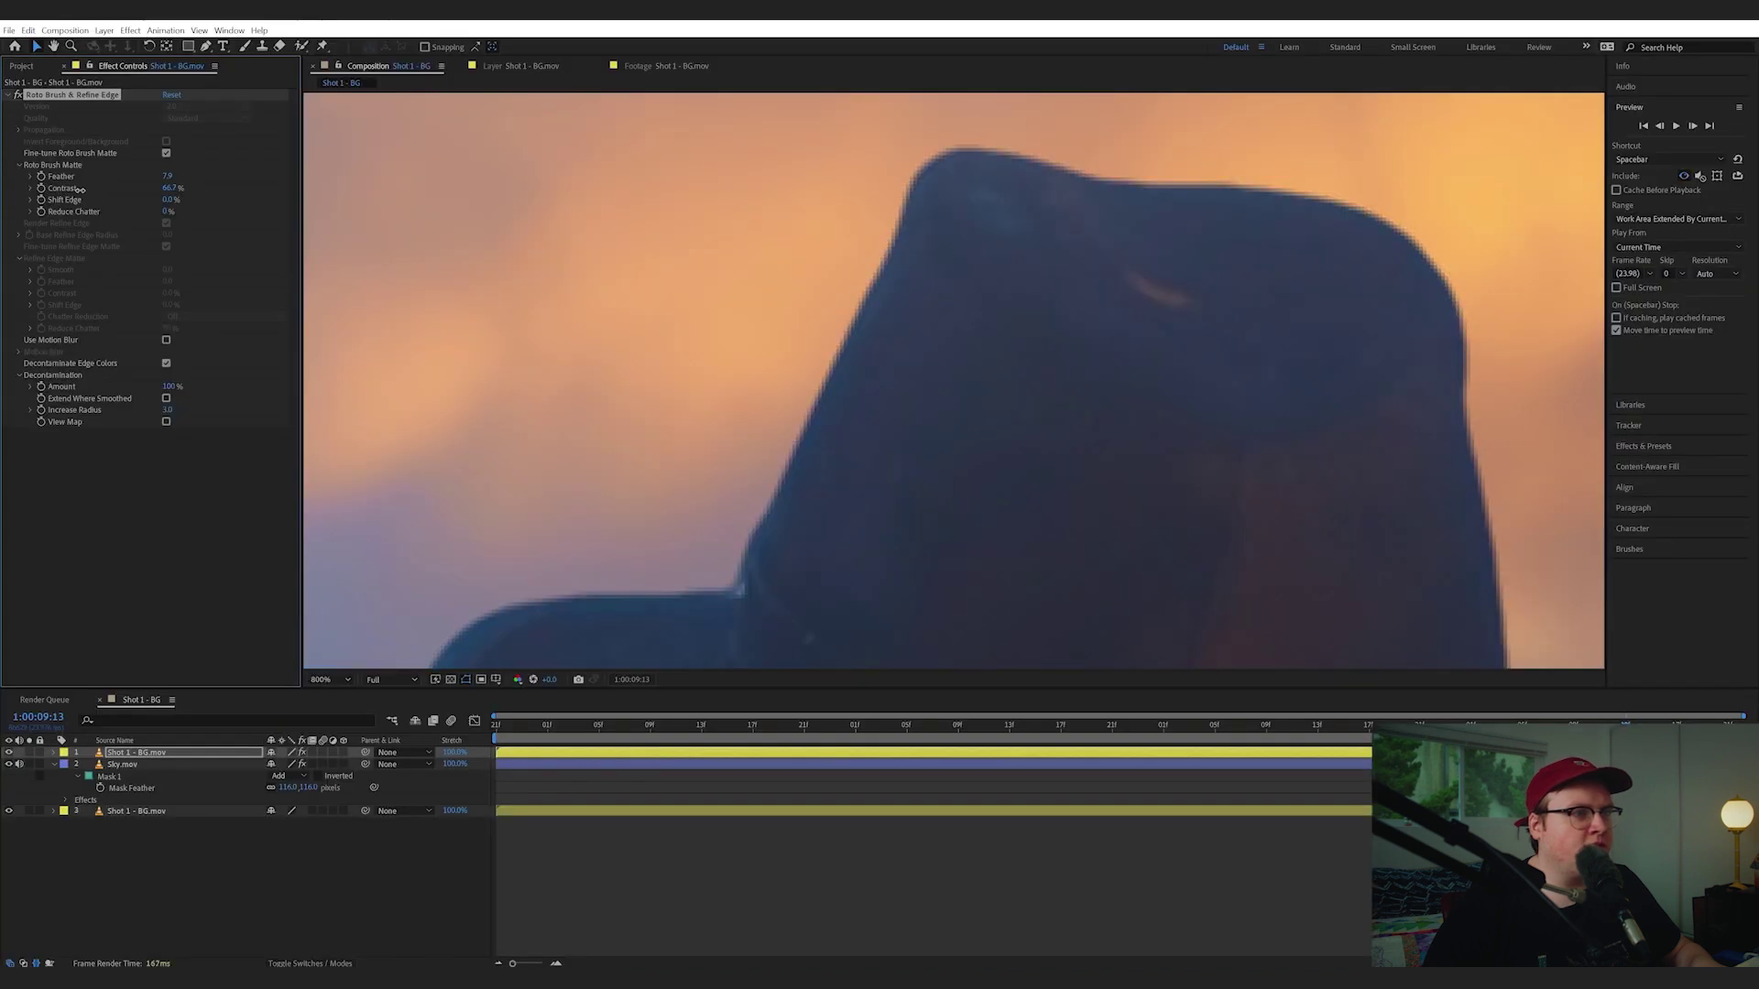
{"action": "scroll", "coordinate": [954, 398], "scroll_direction": "down", "scroll_amount": 6}
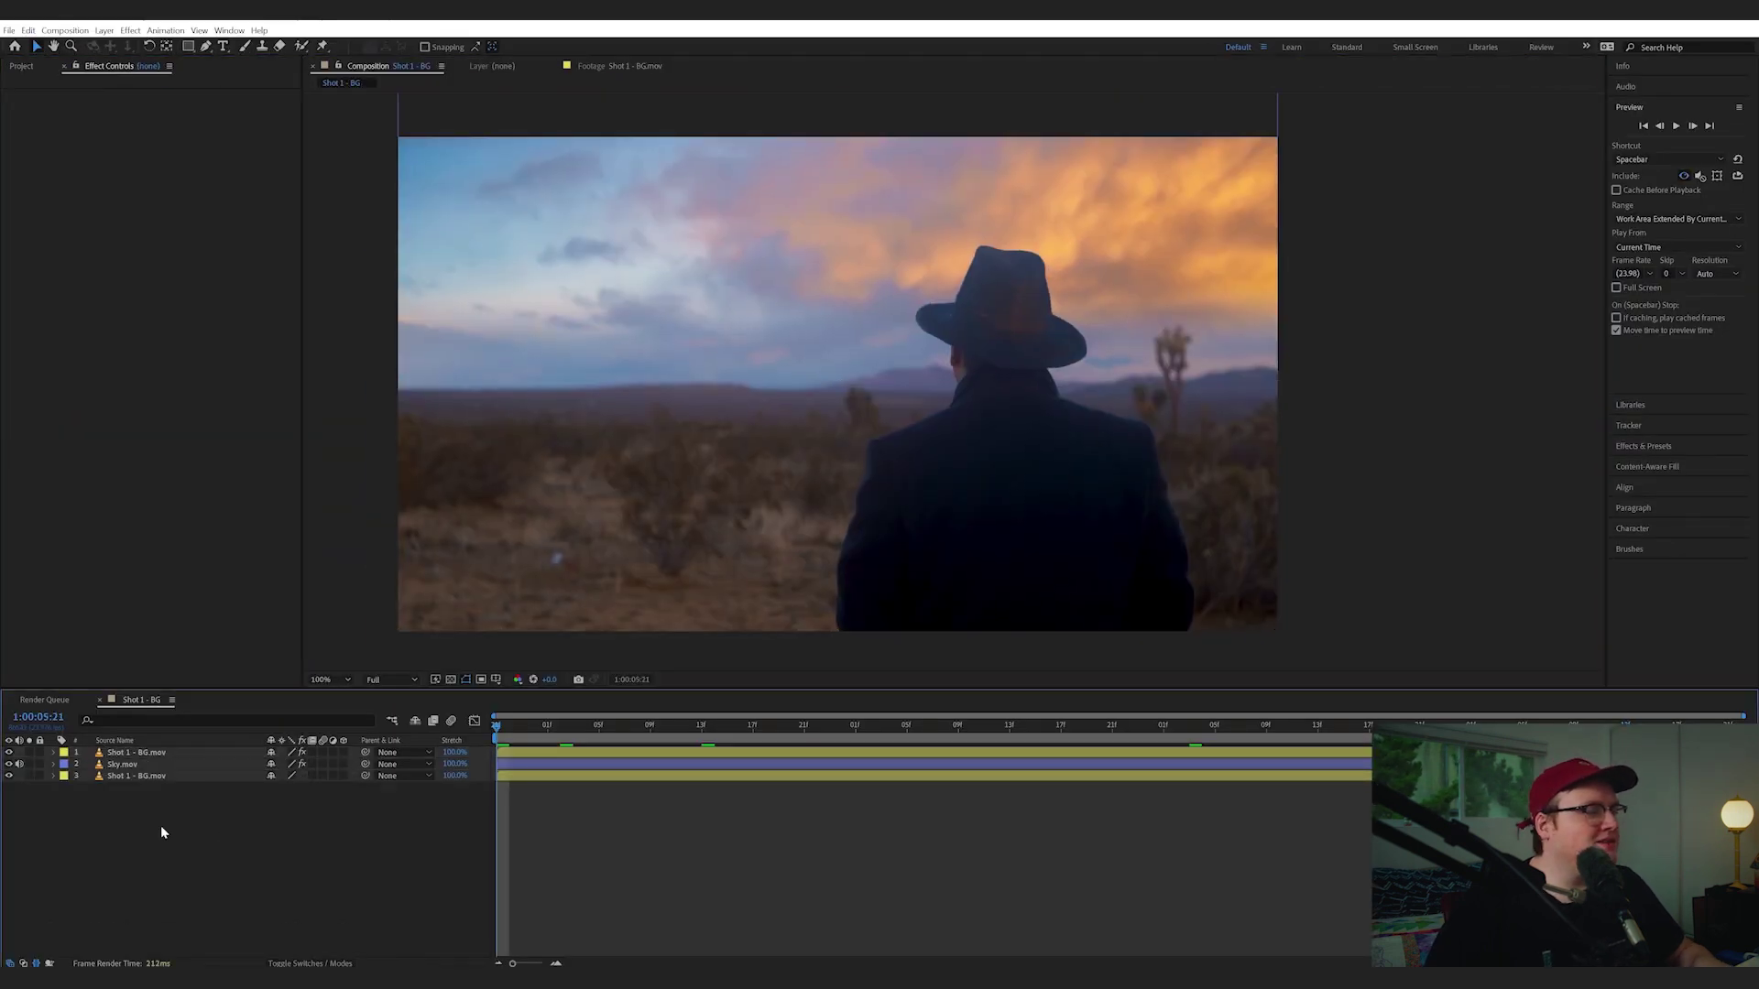
{"action": "left_click_drag", "start_coordinate": [162, 826], "coordinate": [169, 774]}
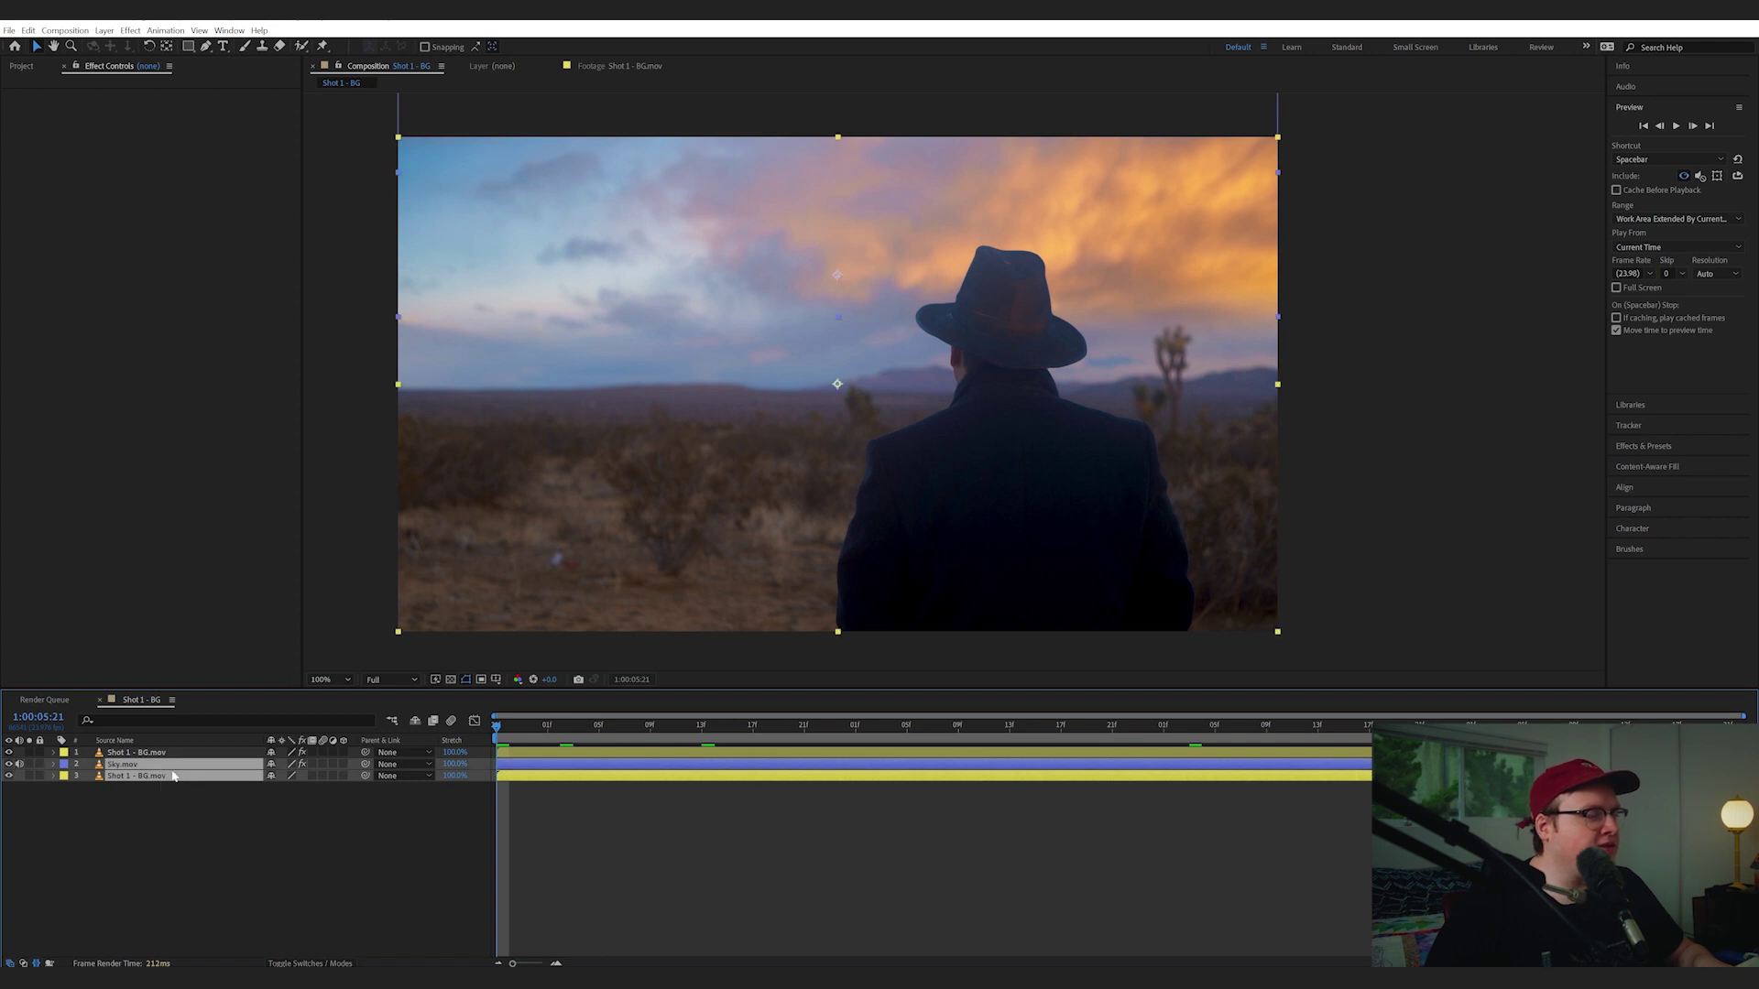
Pre-compose the Sky.mov and original footage layers as 'BG' with a green label
{"action": "right_click", "coordinate": [183, 779]}
{"action": "left_click", "coordinate": [220, 661]}
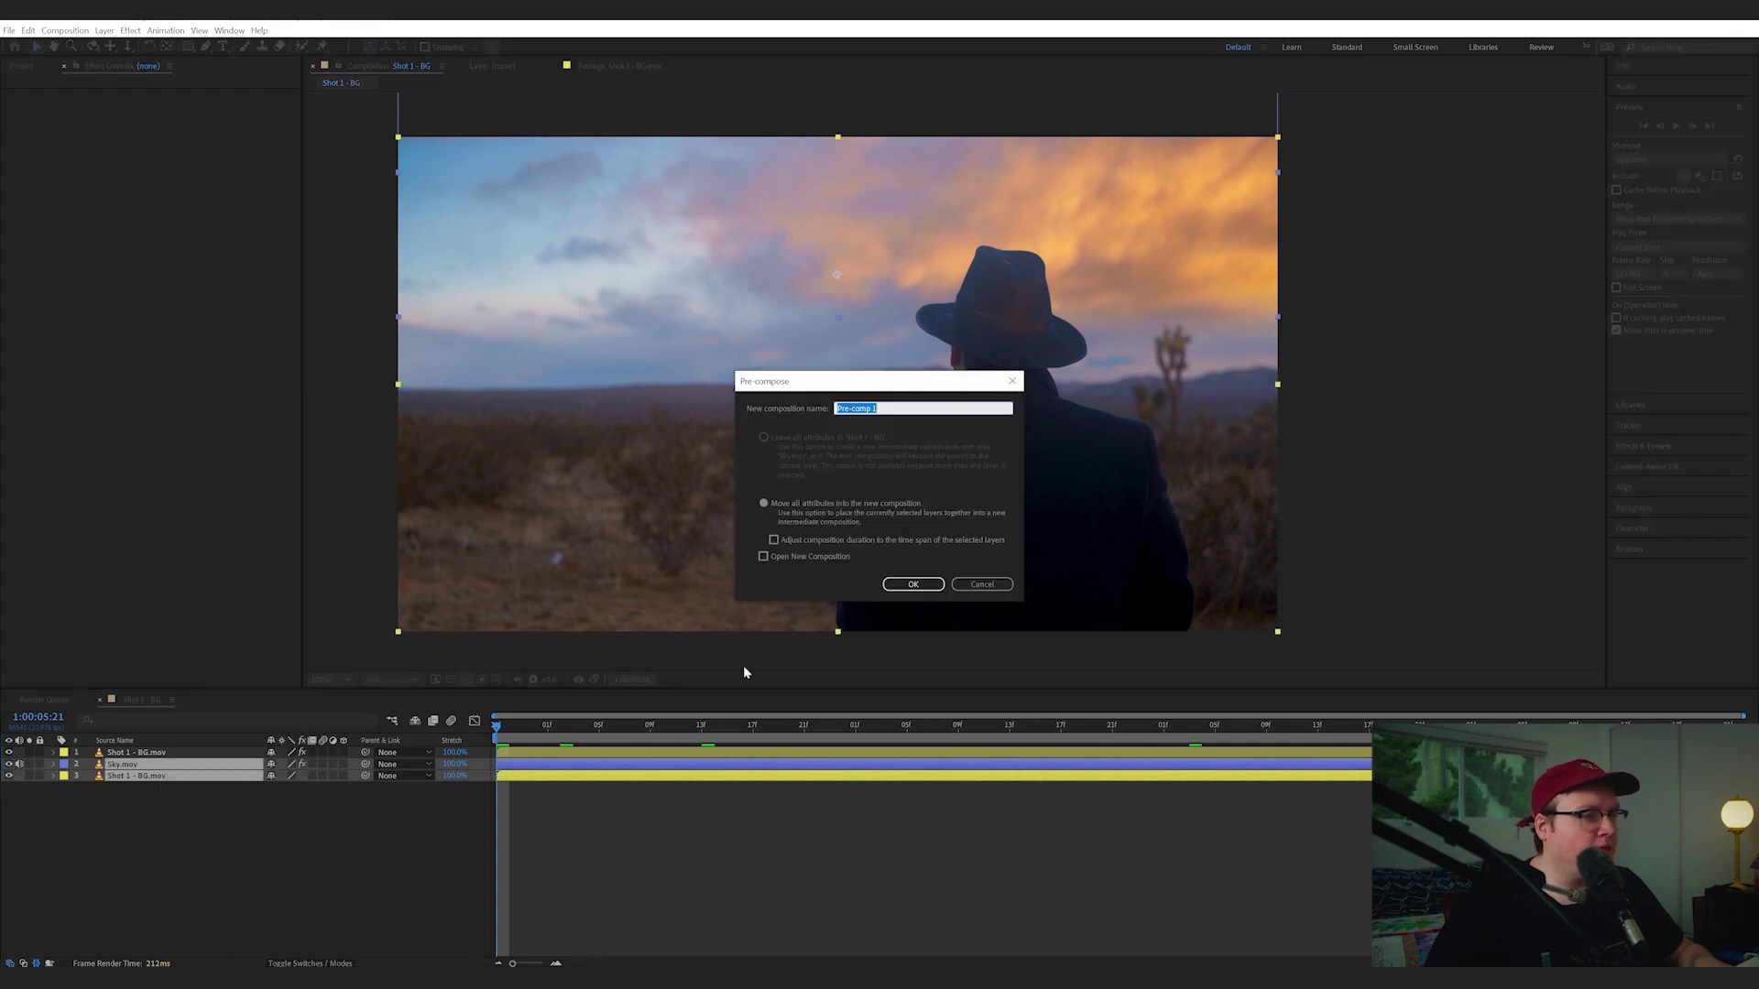
{"action": "type", "text": "BG"}
{"action": "key", "text": "Return"}
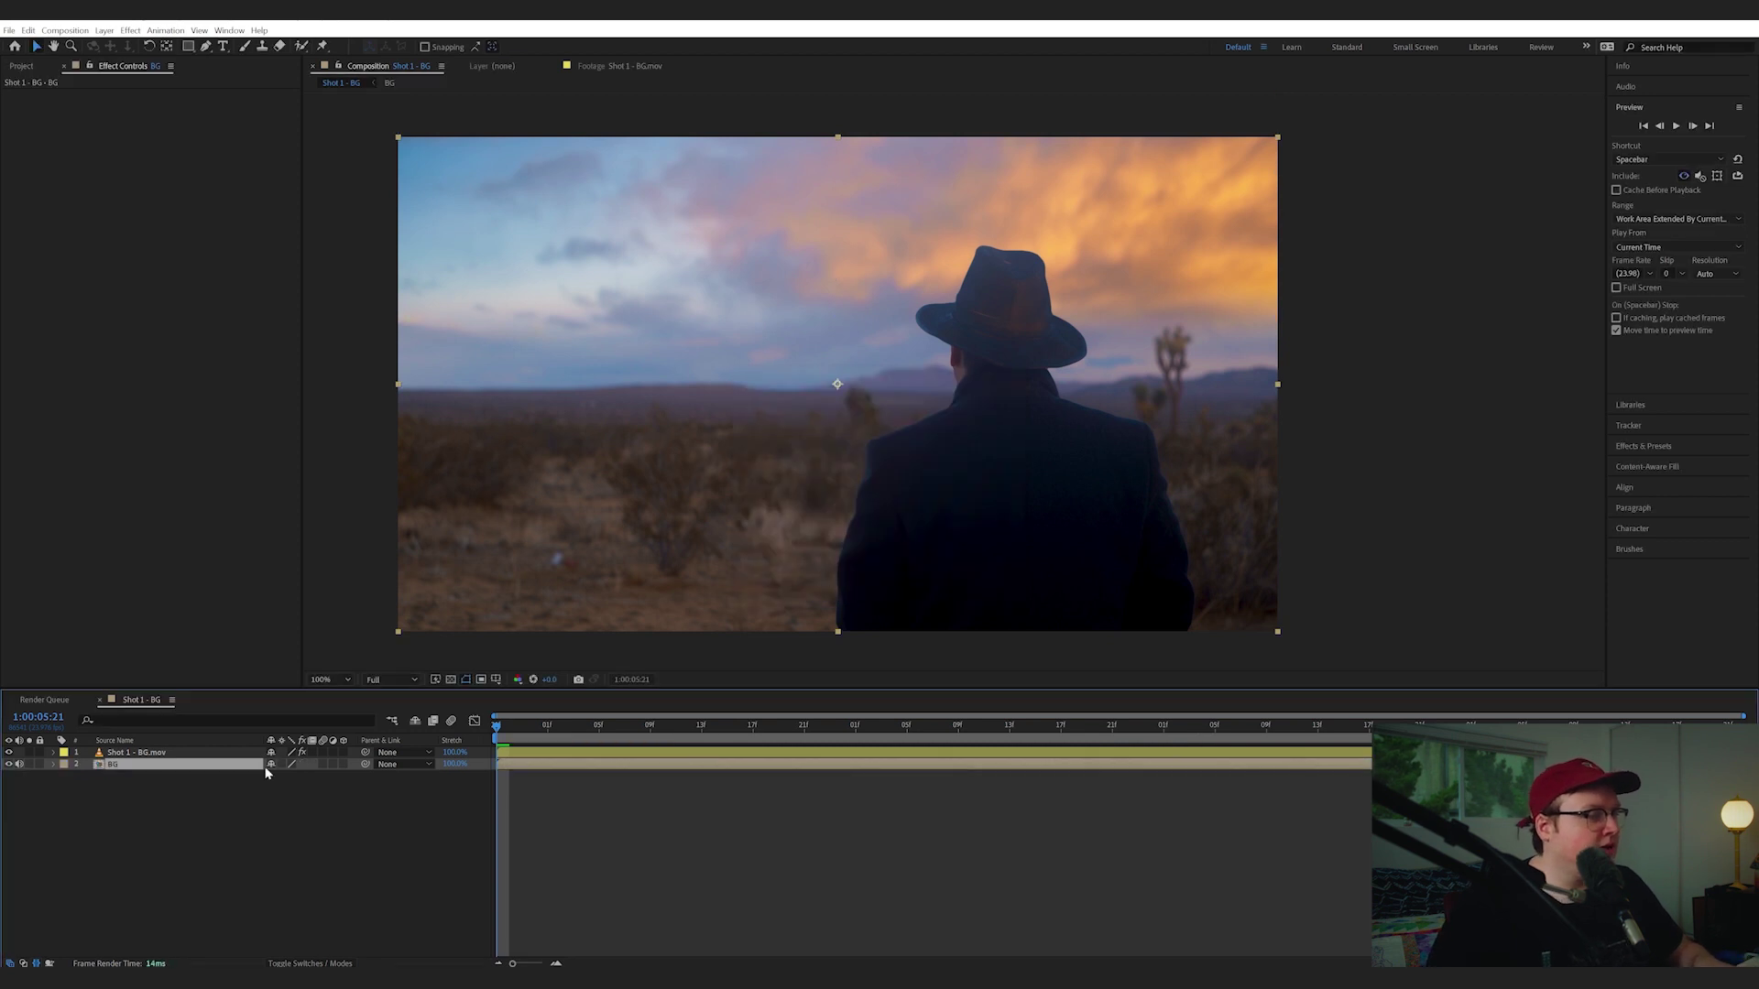
{"action": "left_click", "coordinate": [63, 764]}
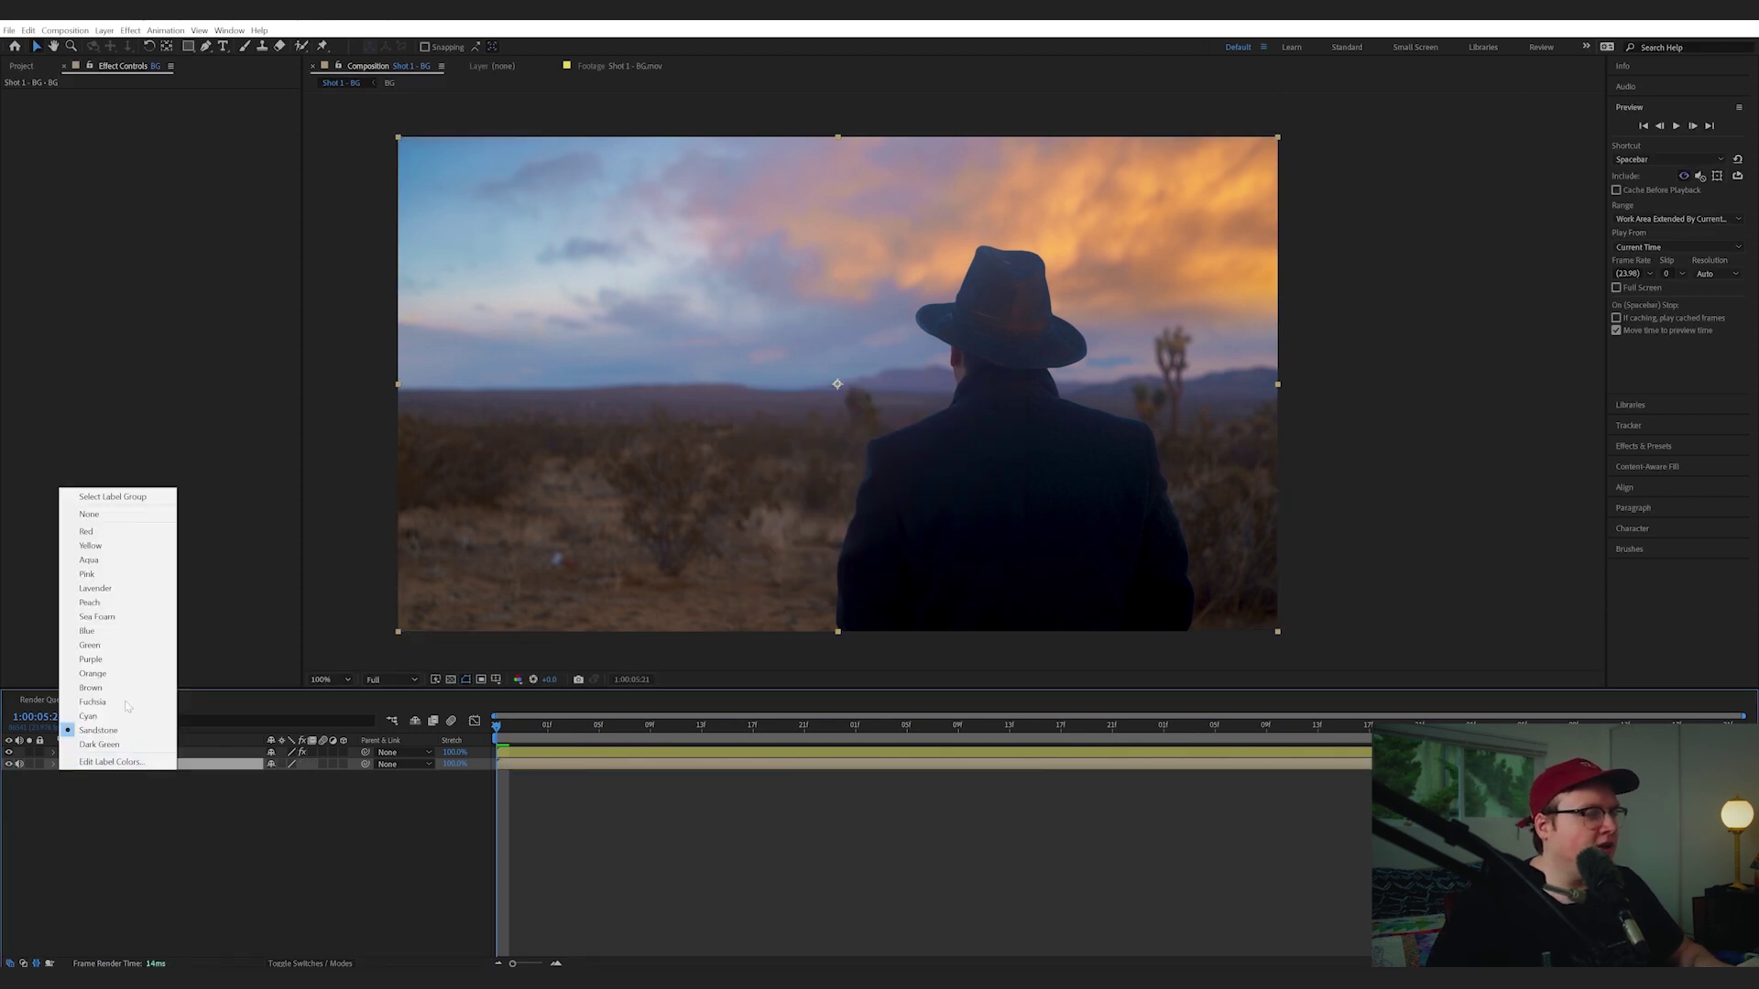
{"action": "left_click", "coordinate": [140, 649]}
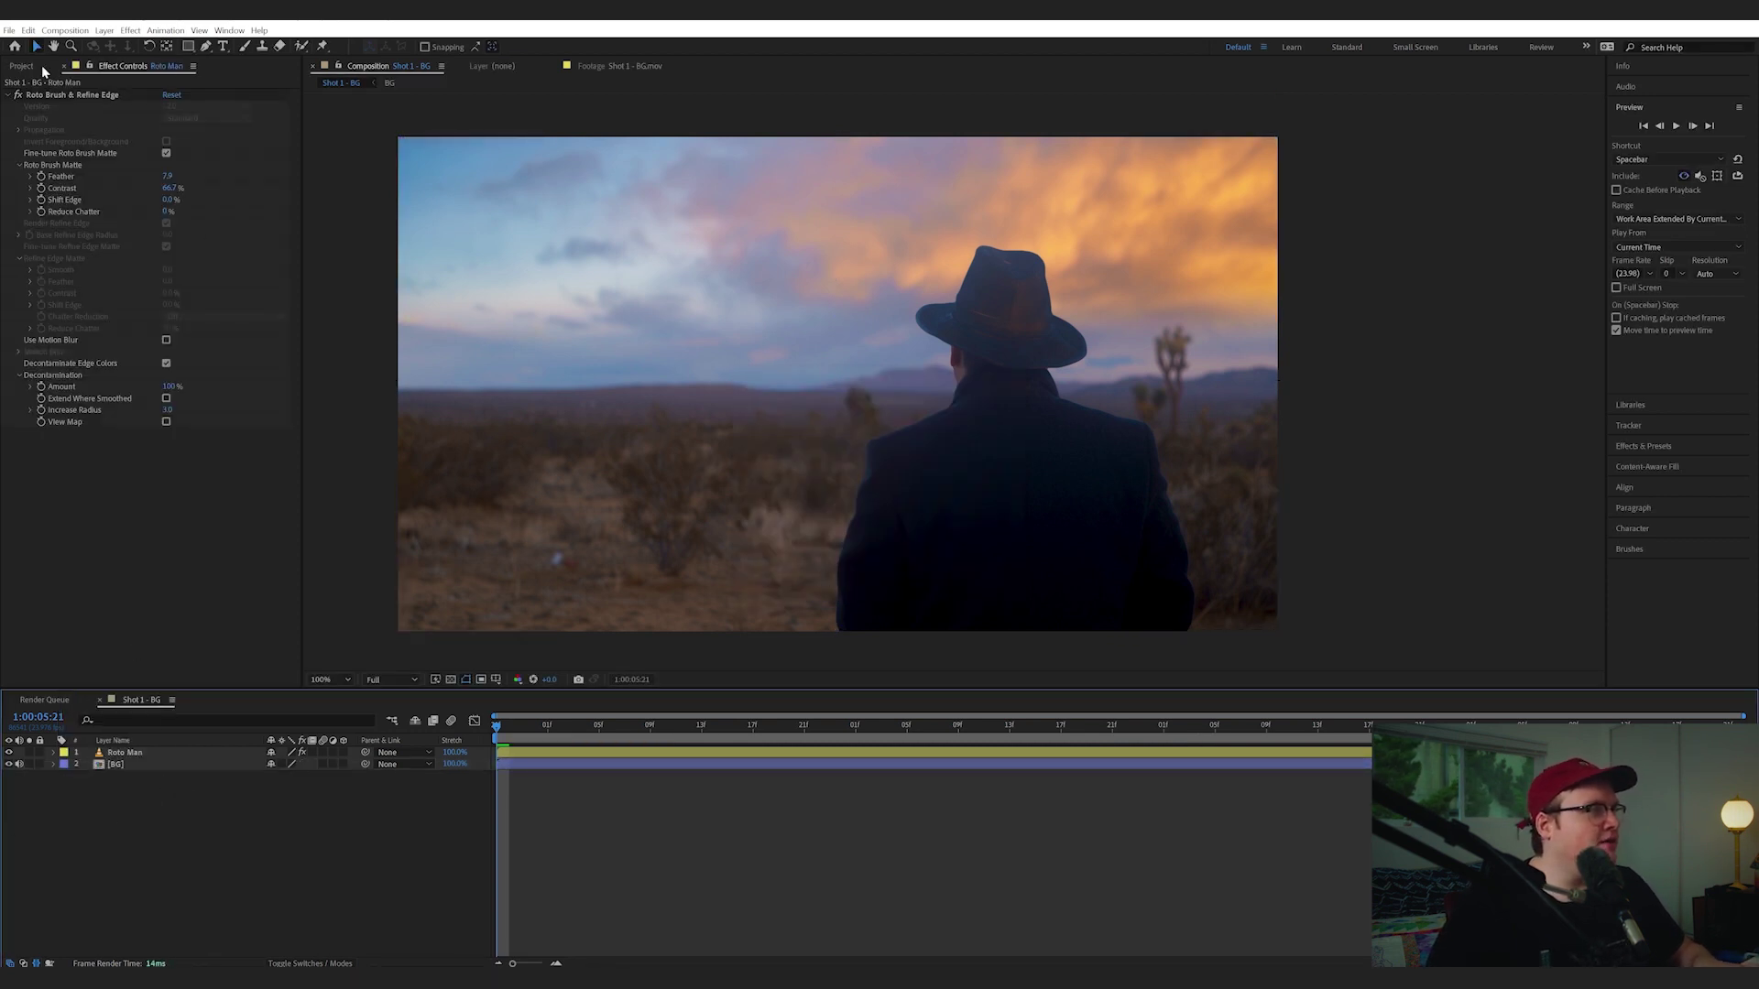
In the Project panel, collapse 01_Footage, expand 02_BIGFILMS Assets and select Nuclear-Explosion-06.mov
{"action": "left_click", "coordinate": [37, 67]}
{"action": "left_click", "coordinate": [116, 324]}
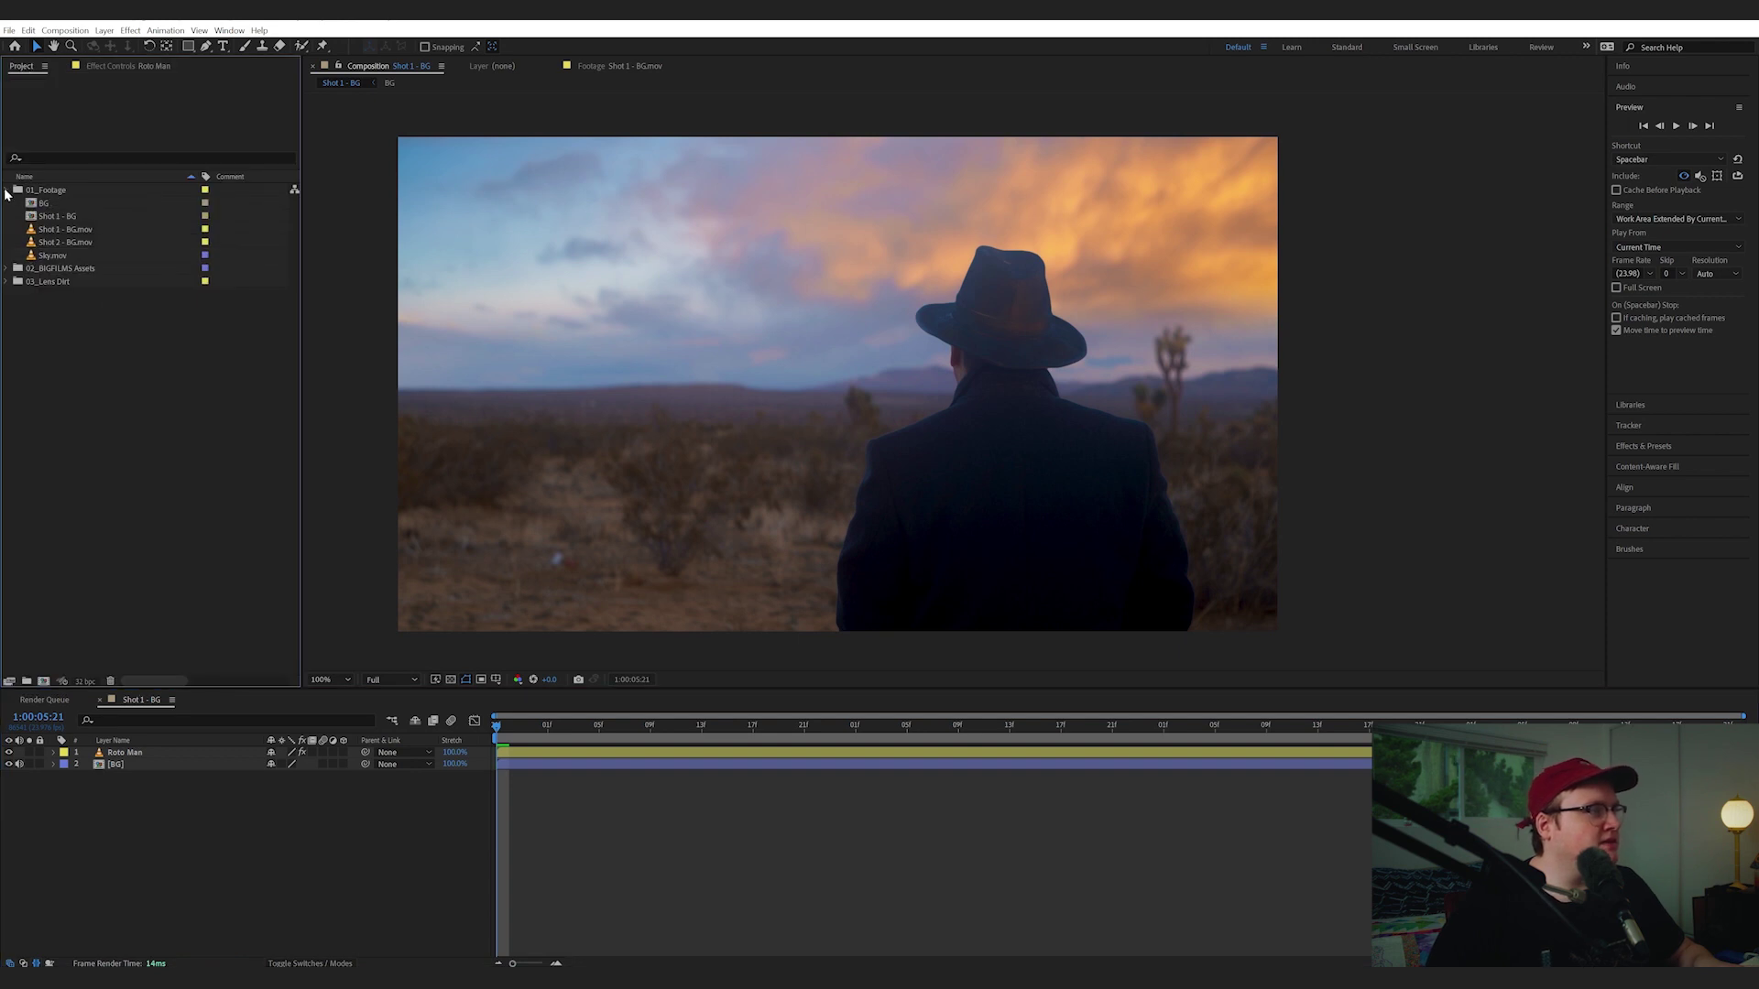
{"action": "left_click", "coordinate": [6, 190]}
{"action": "left_click", "coordinate": [7, 204]}
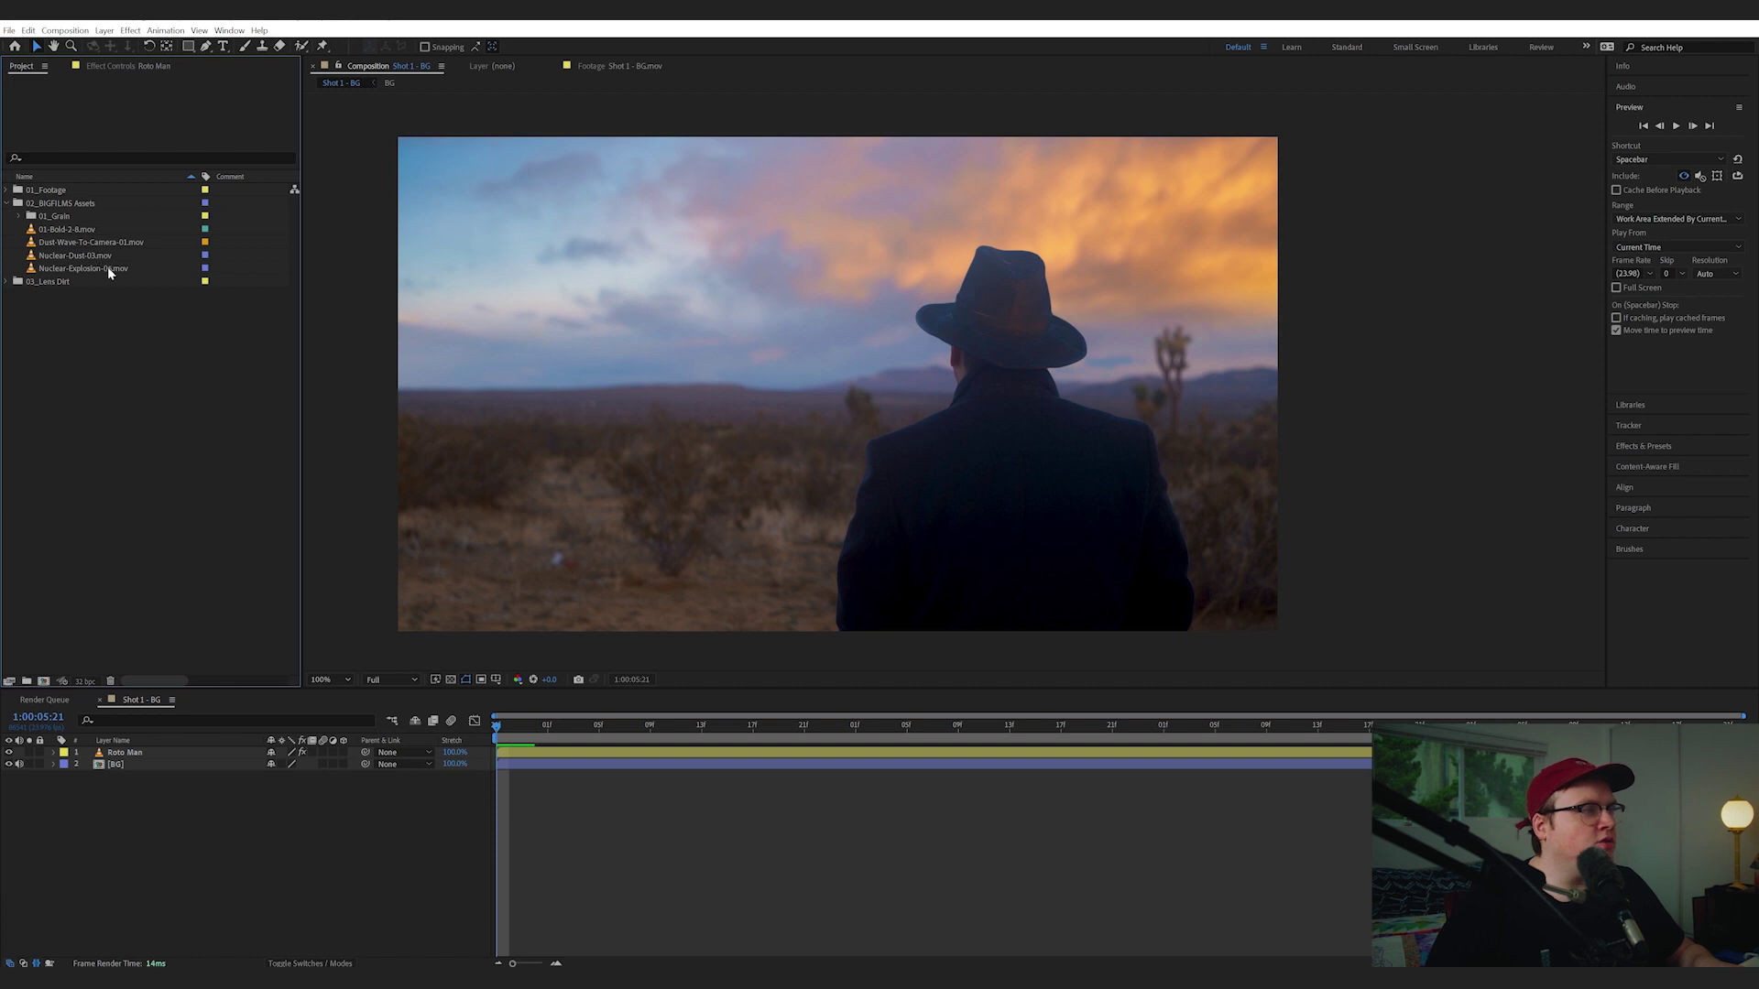
{"action": "left_click", "coordinate": [109, 267]}
Add Nuclear-Explosion-06.mov to the comp and fit it to the composition size
{"action": "left_click_drag", "start_coordinate": [114, 268], "coordinate": [256, 765]}
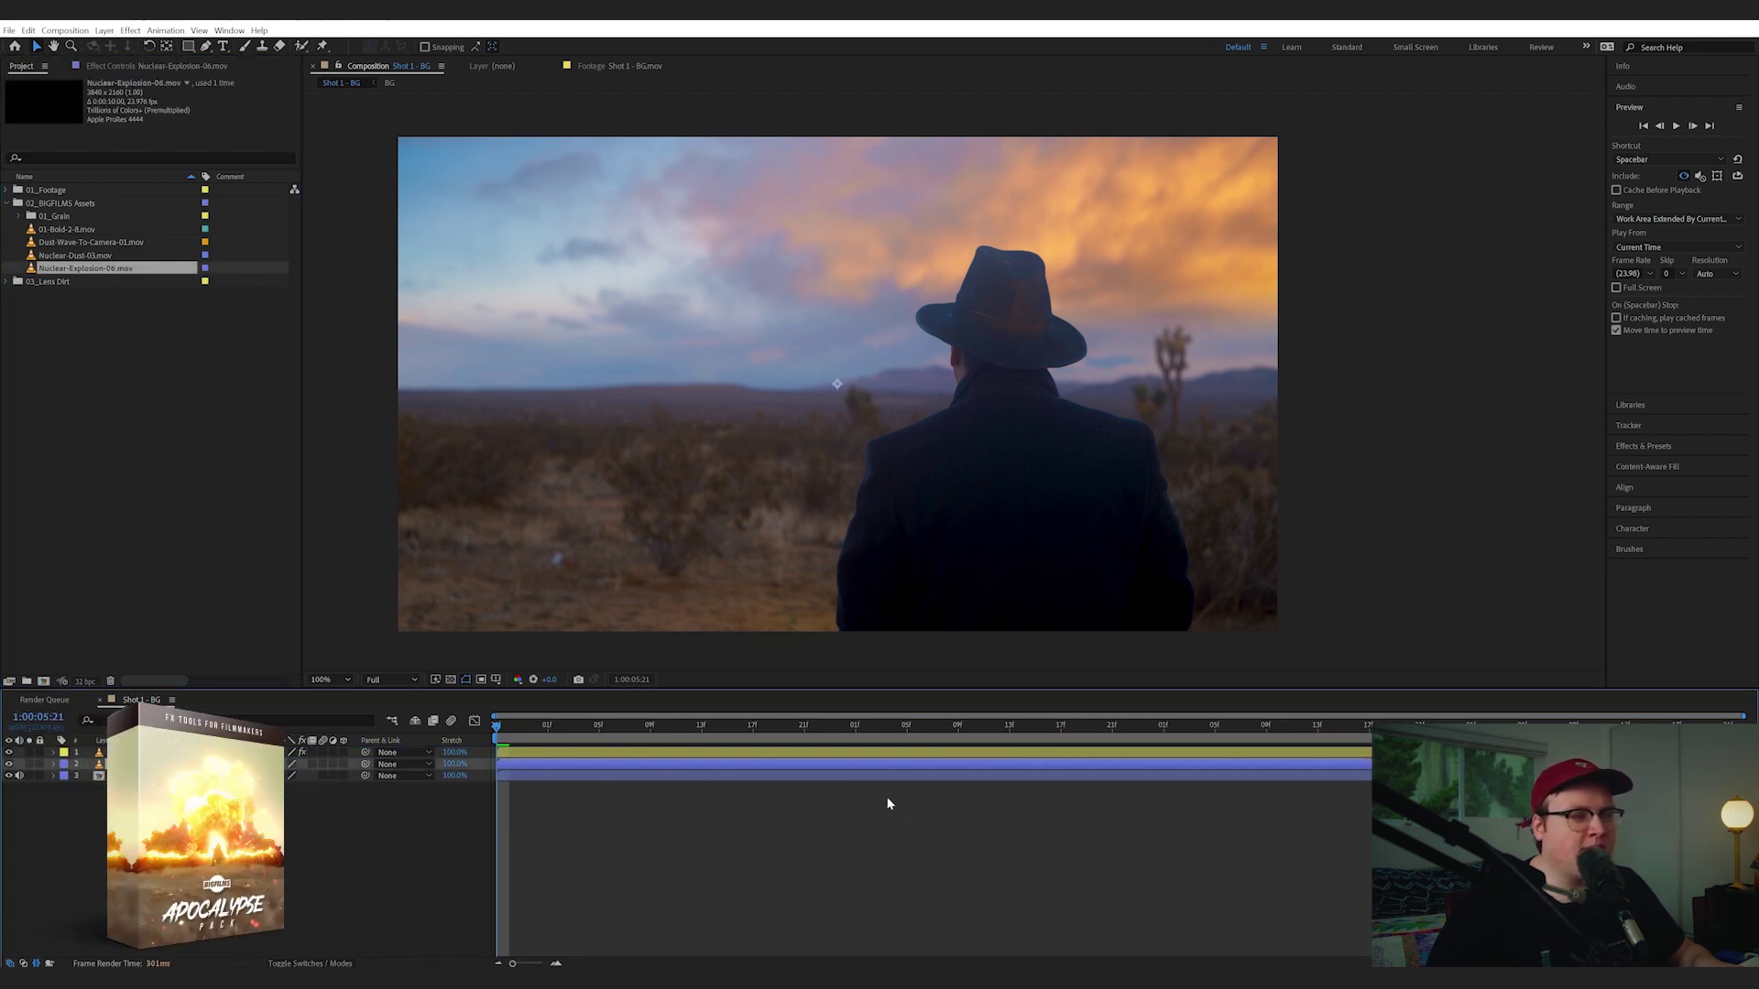
{"action": "key", "text": "comma"}
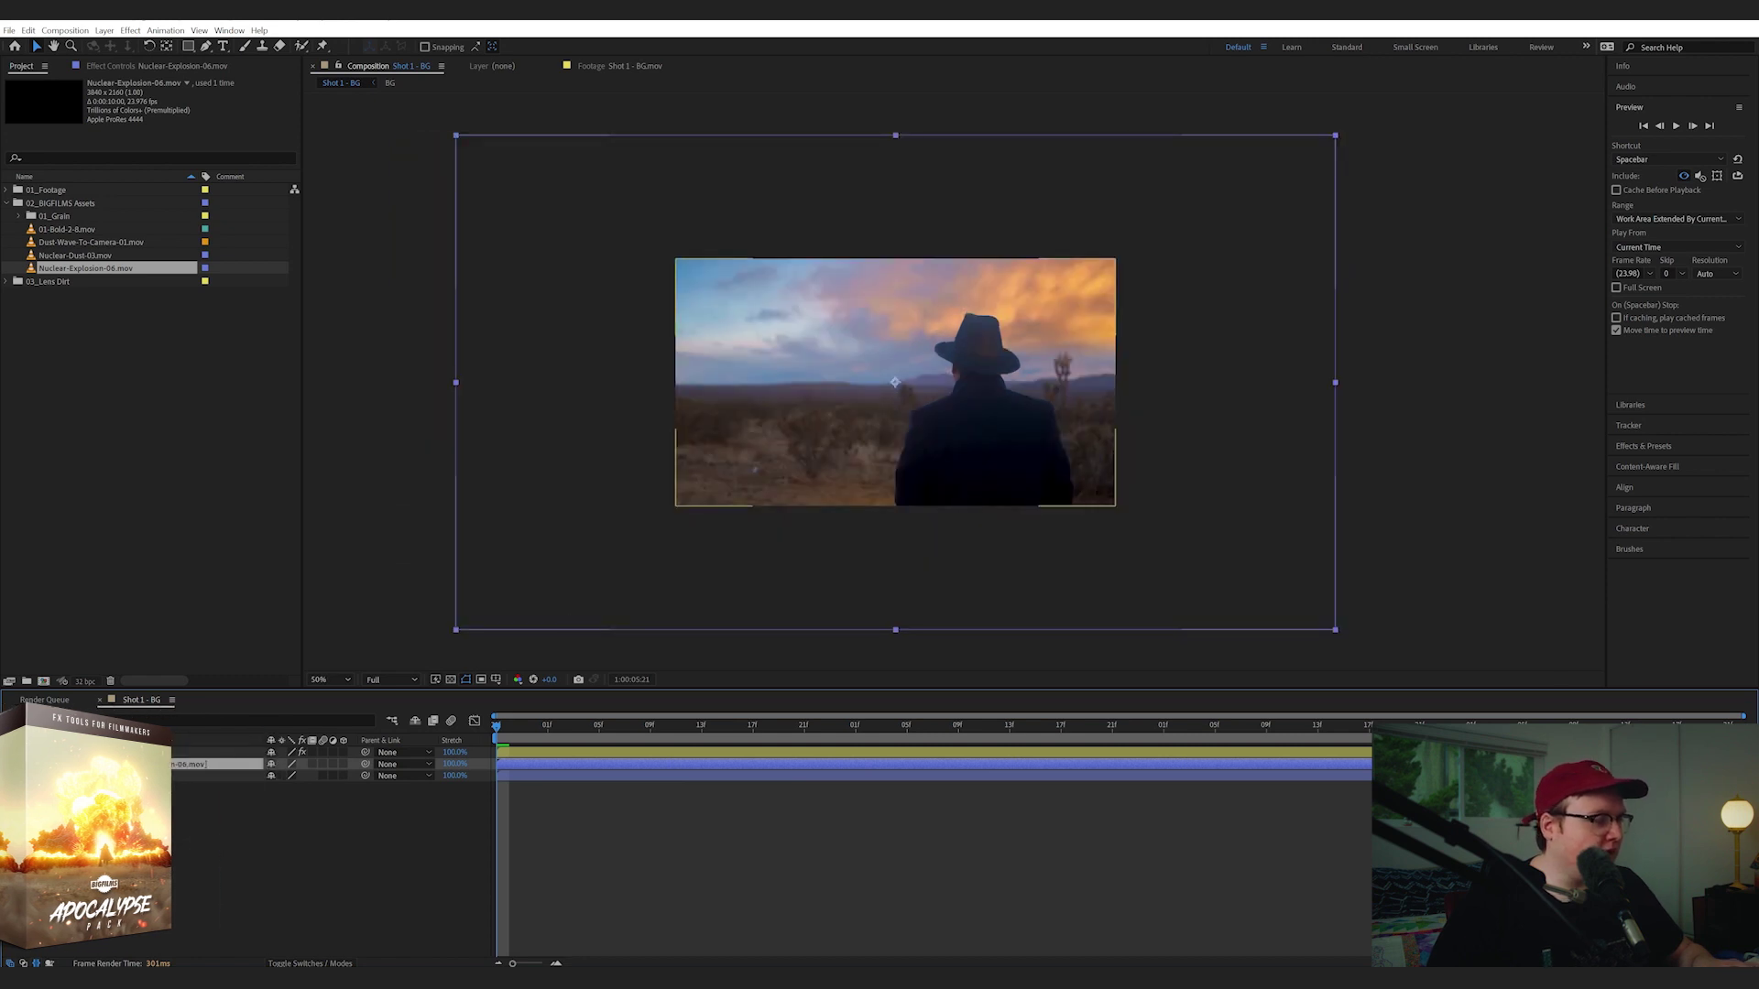
{"action": "key", "text": "s"}
{"action": "left_click_drag", "start_coordinate": [309, 776], "coordinate": [294, 775]}
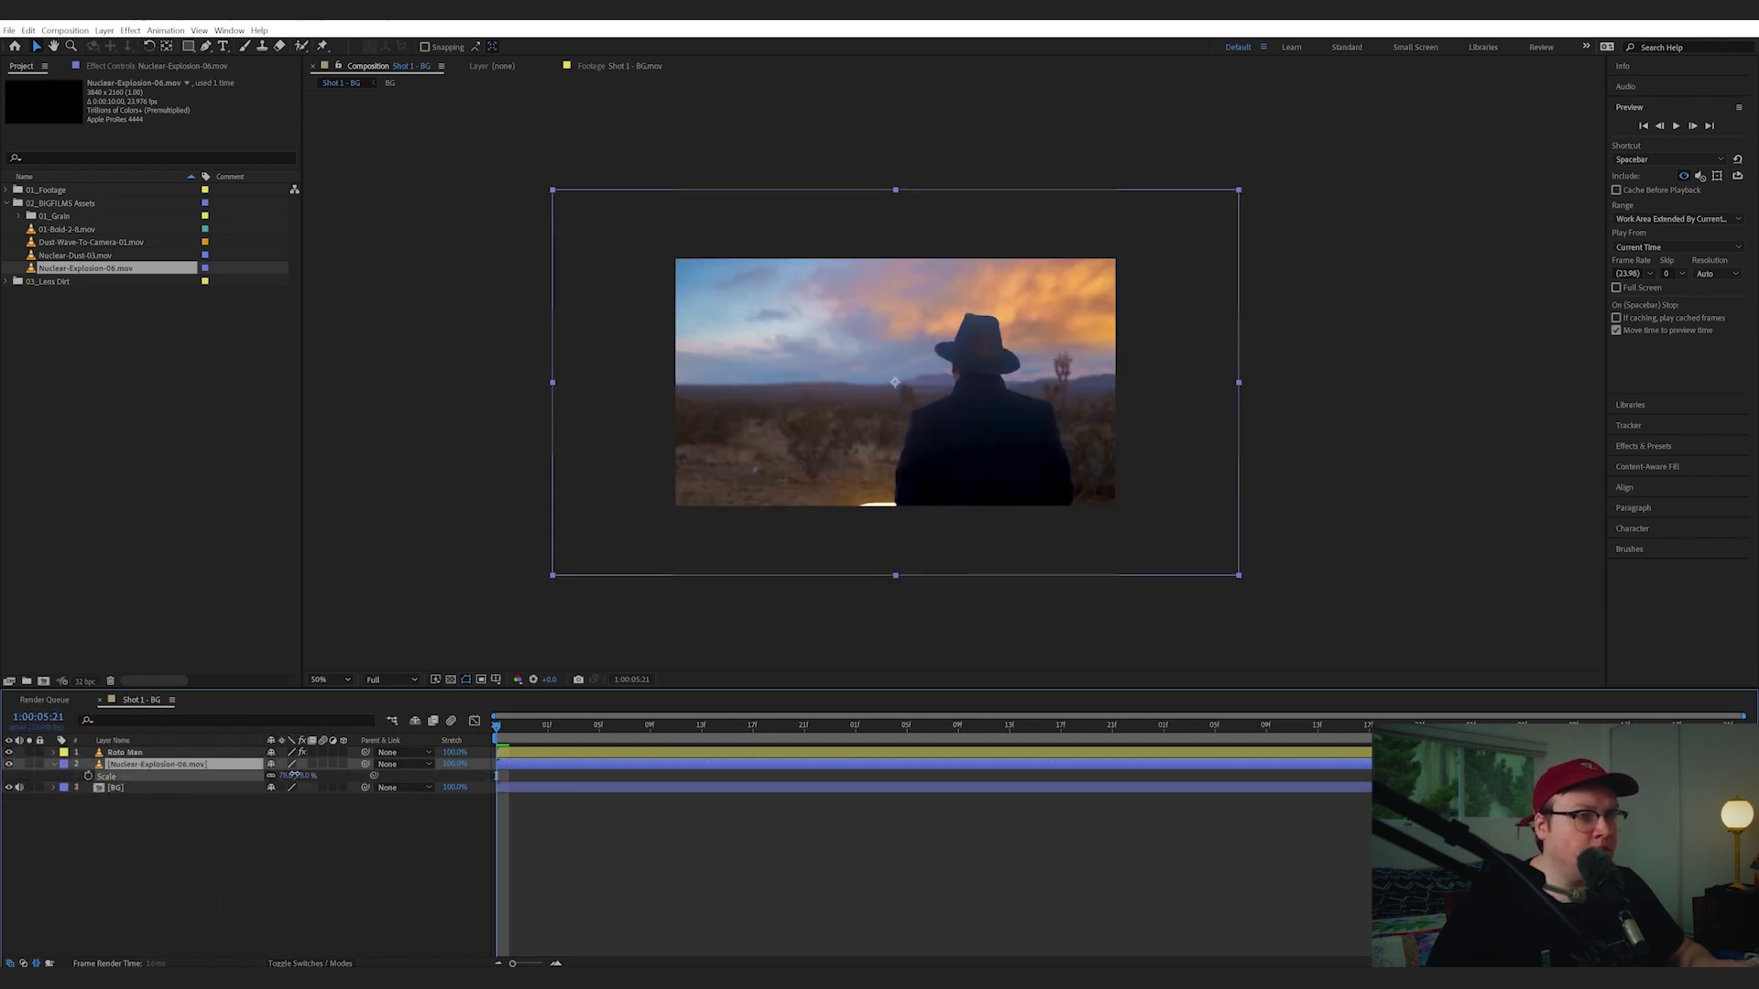
{"action": "key", "text": "ctrl+z"}
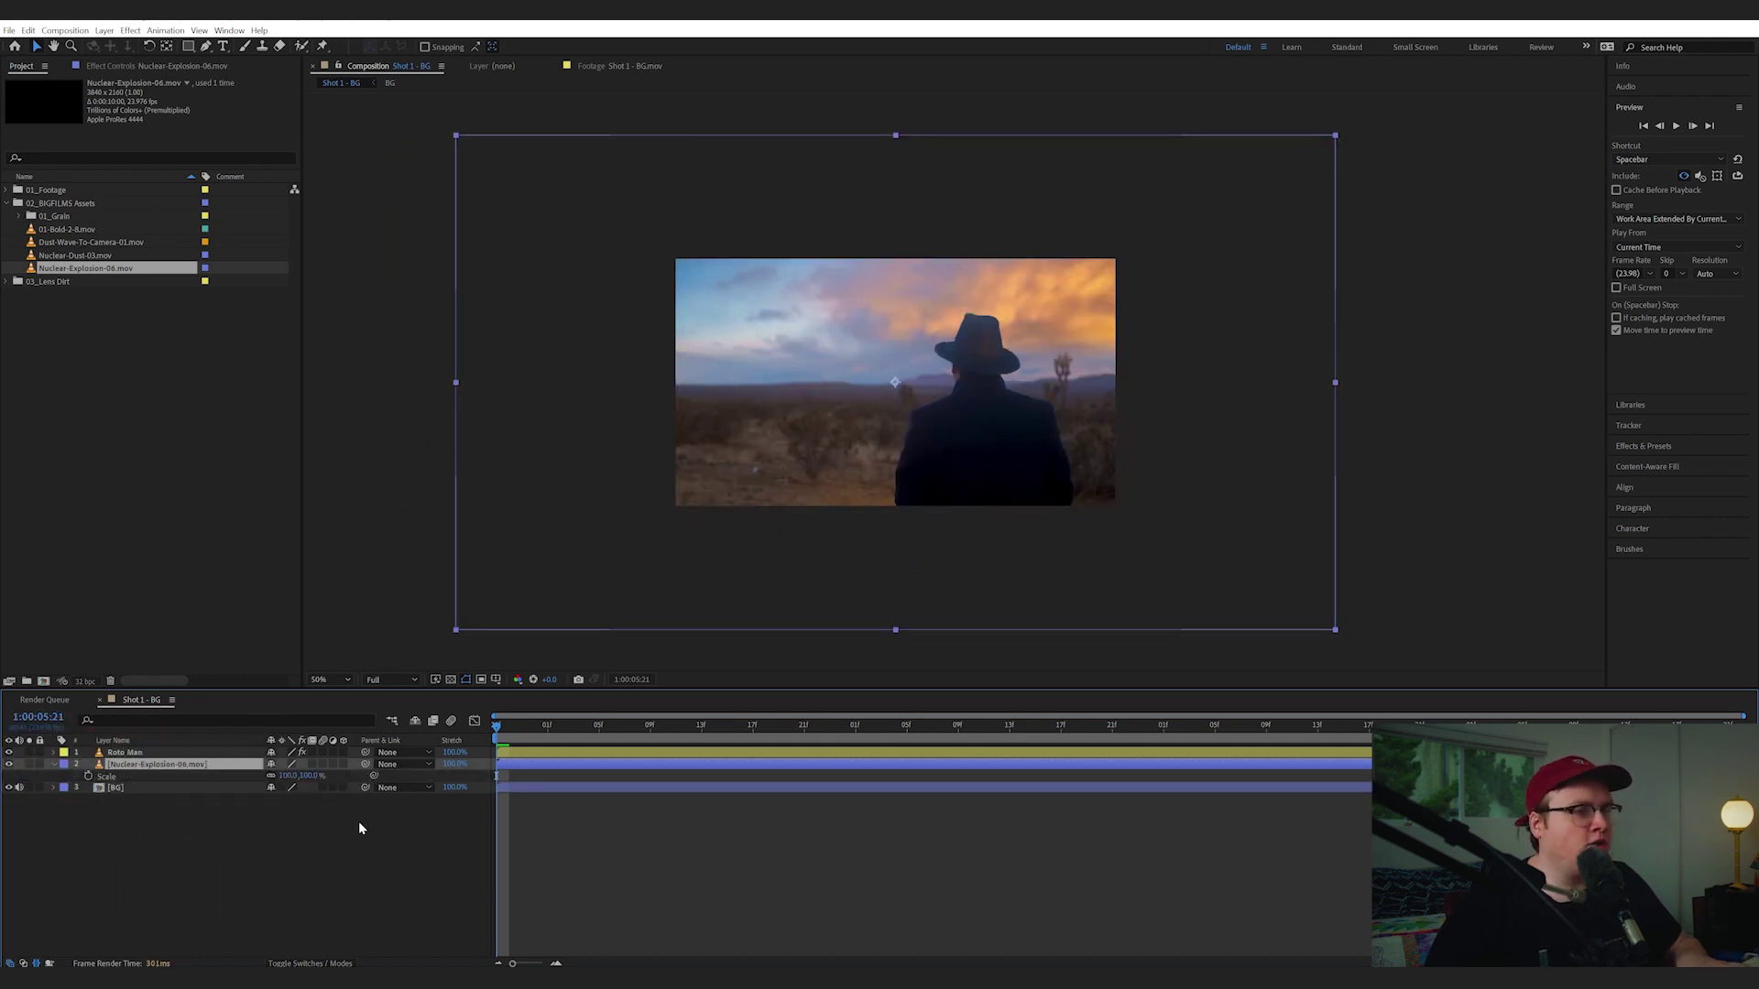
{"action": "key", "text": "ctrl+alt+f"}
{"action": "key", "text": "period"}
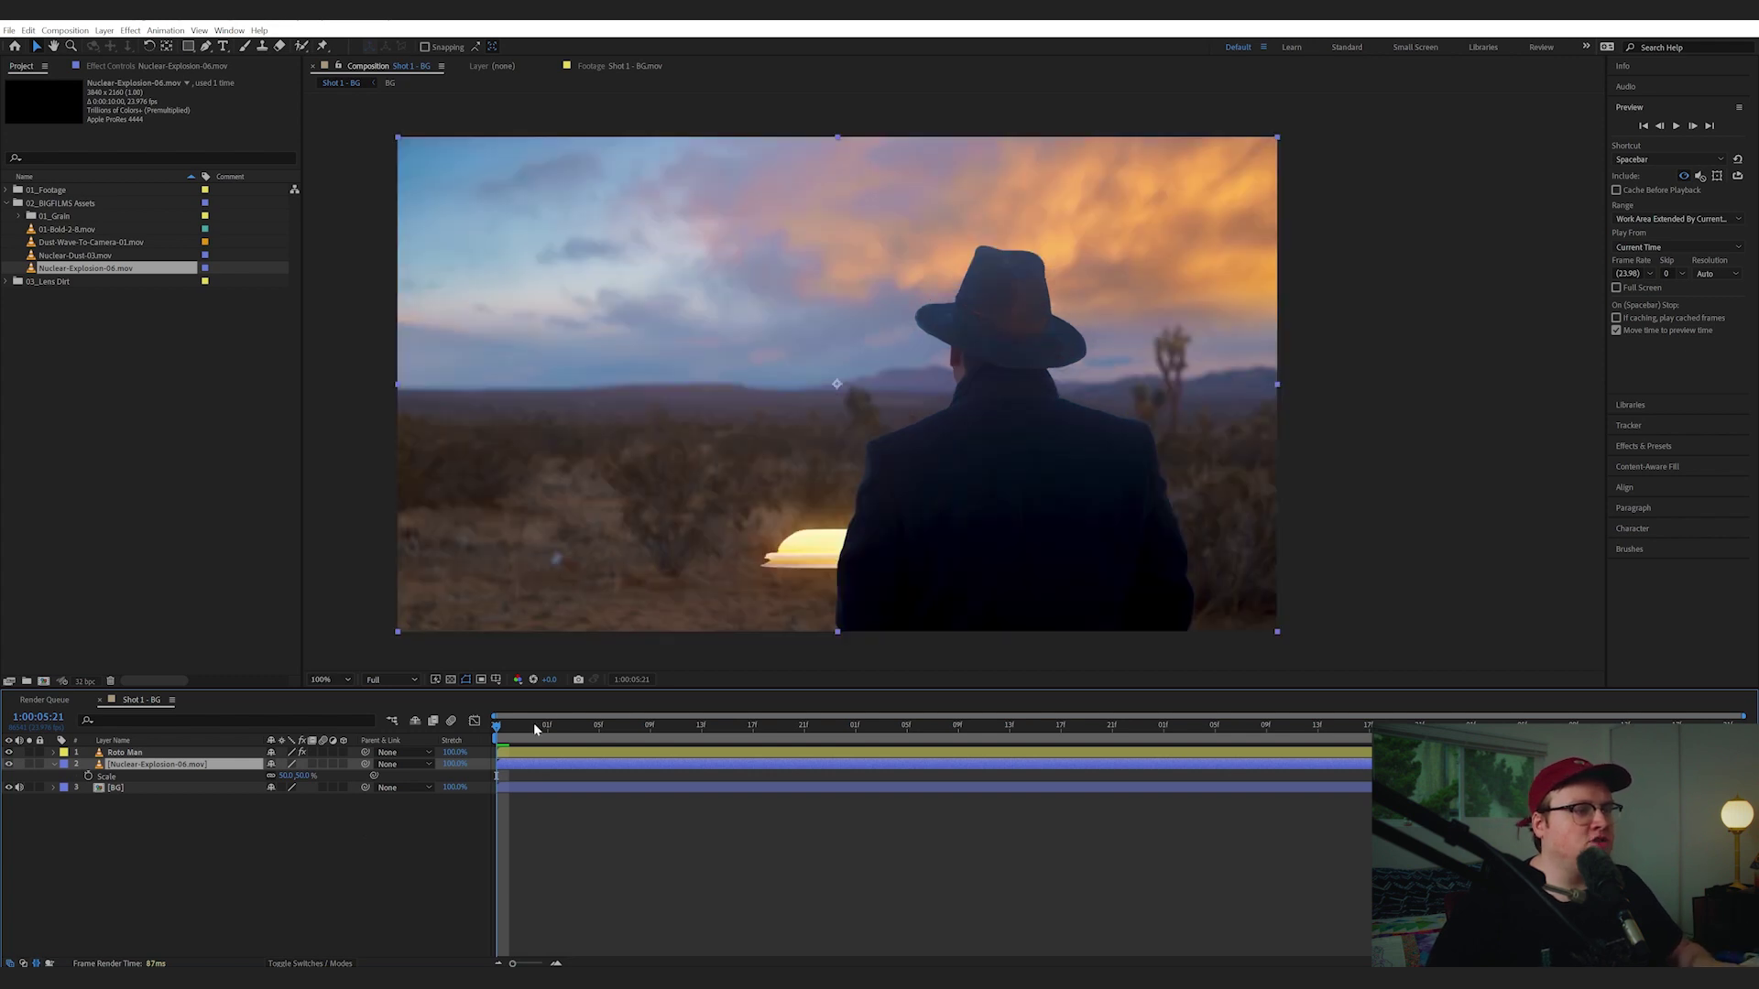
Move the explosion cloud left of the man and reposition its anchor point
{"action": "left_click_drag", "start_coordinate": [534, 728], "coordinate": [841, 729]}
{"action": "left_click_drag", "start_coordinate": [828, 542], "coordinate": [645, 398]}
{"action": "left_click_drag", "start_coordinate": [869, 730], "coordinate": [922, 730]}
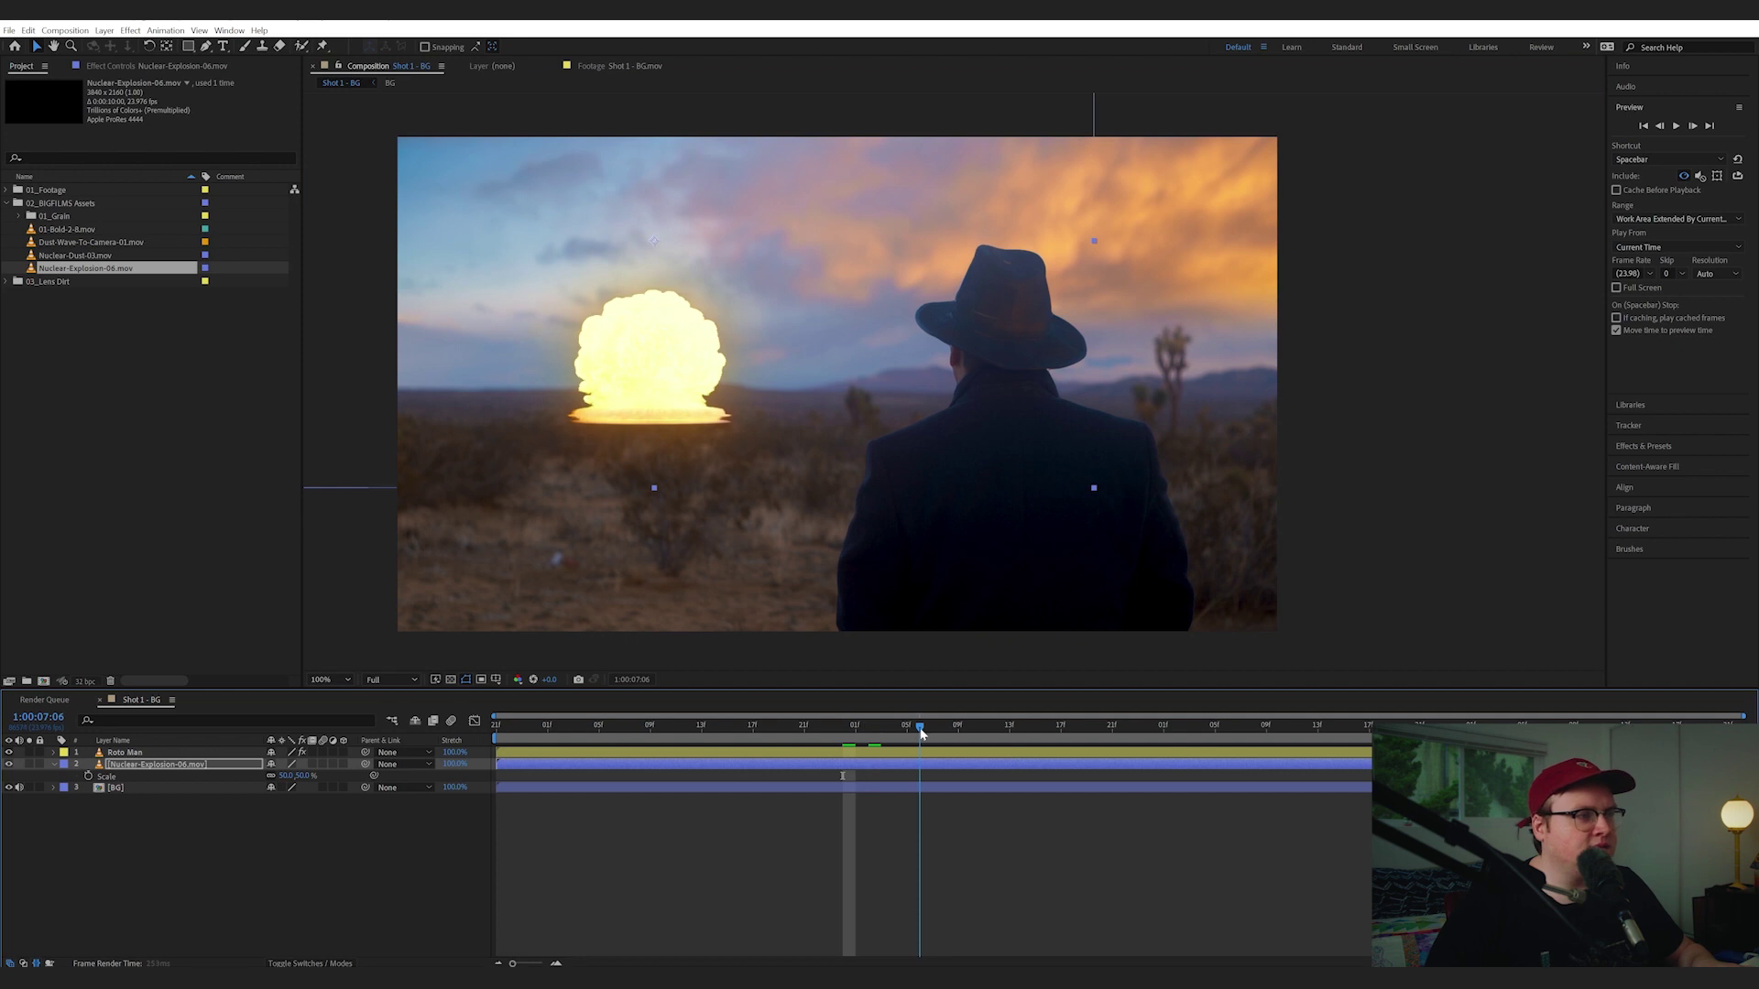
{"action": "left_click_drag", "start_coordinate": [1026, 727], "coordinate": [351, 728]}
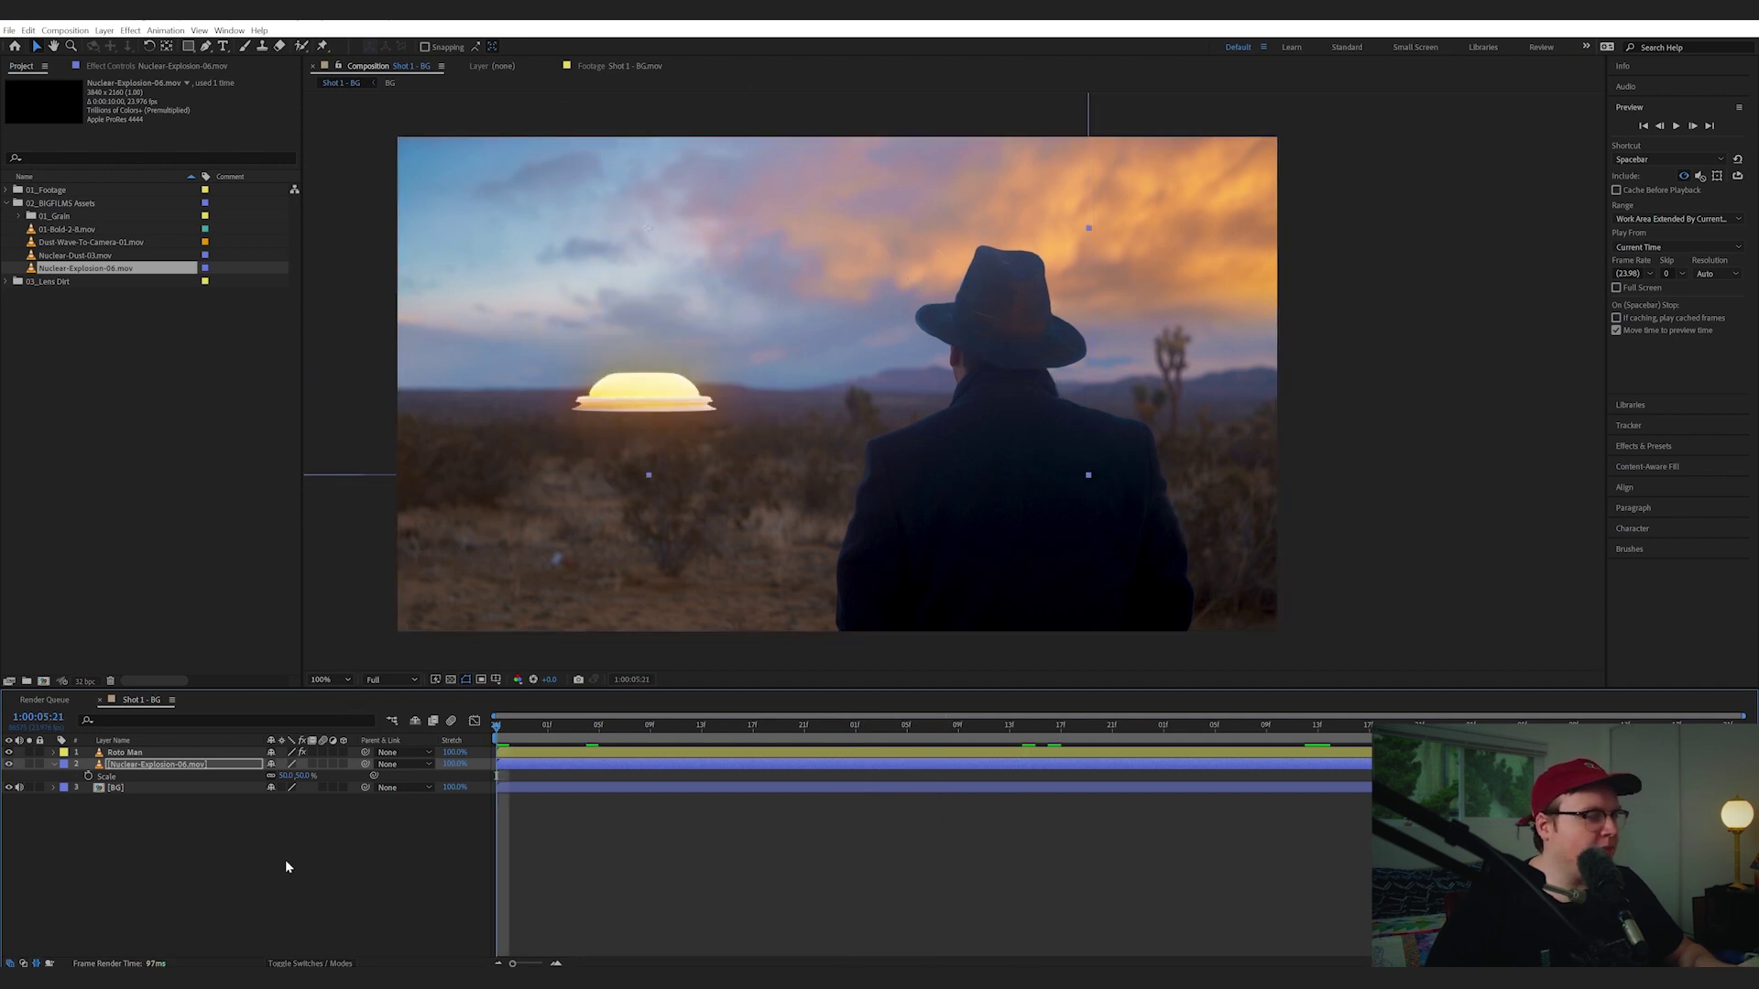
{"action": "key", "text": "p"}
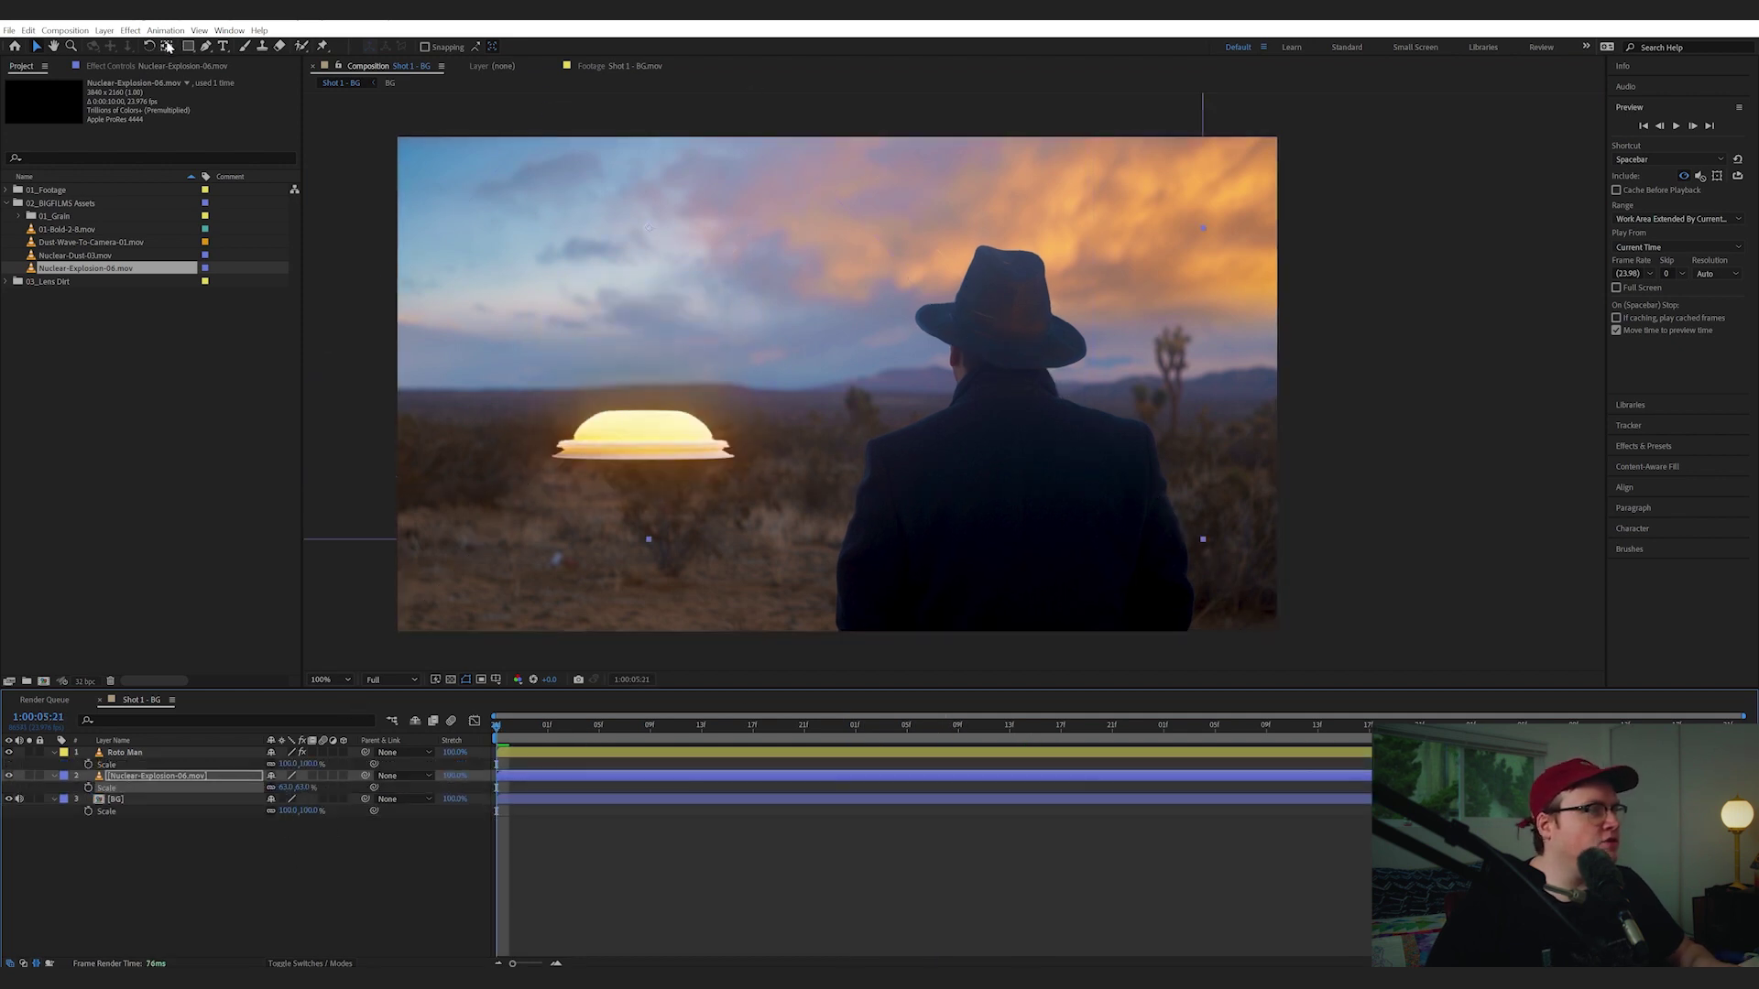
{"action": "left_click", "coordinate": [165, 45]}
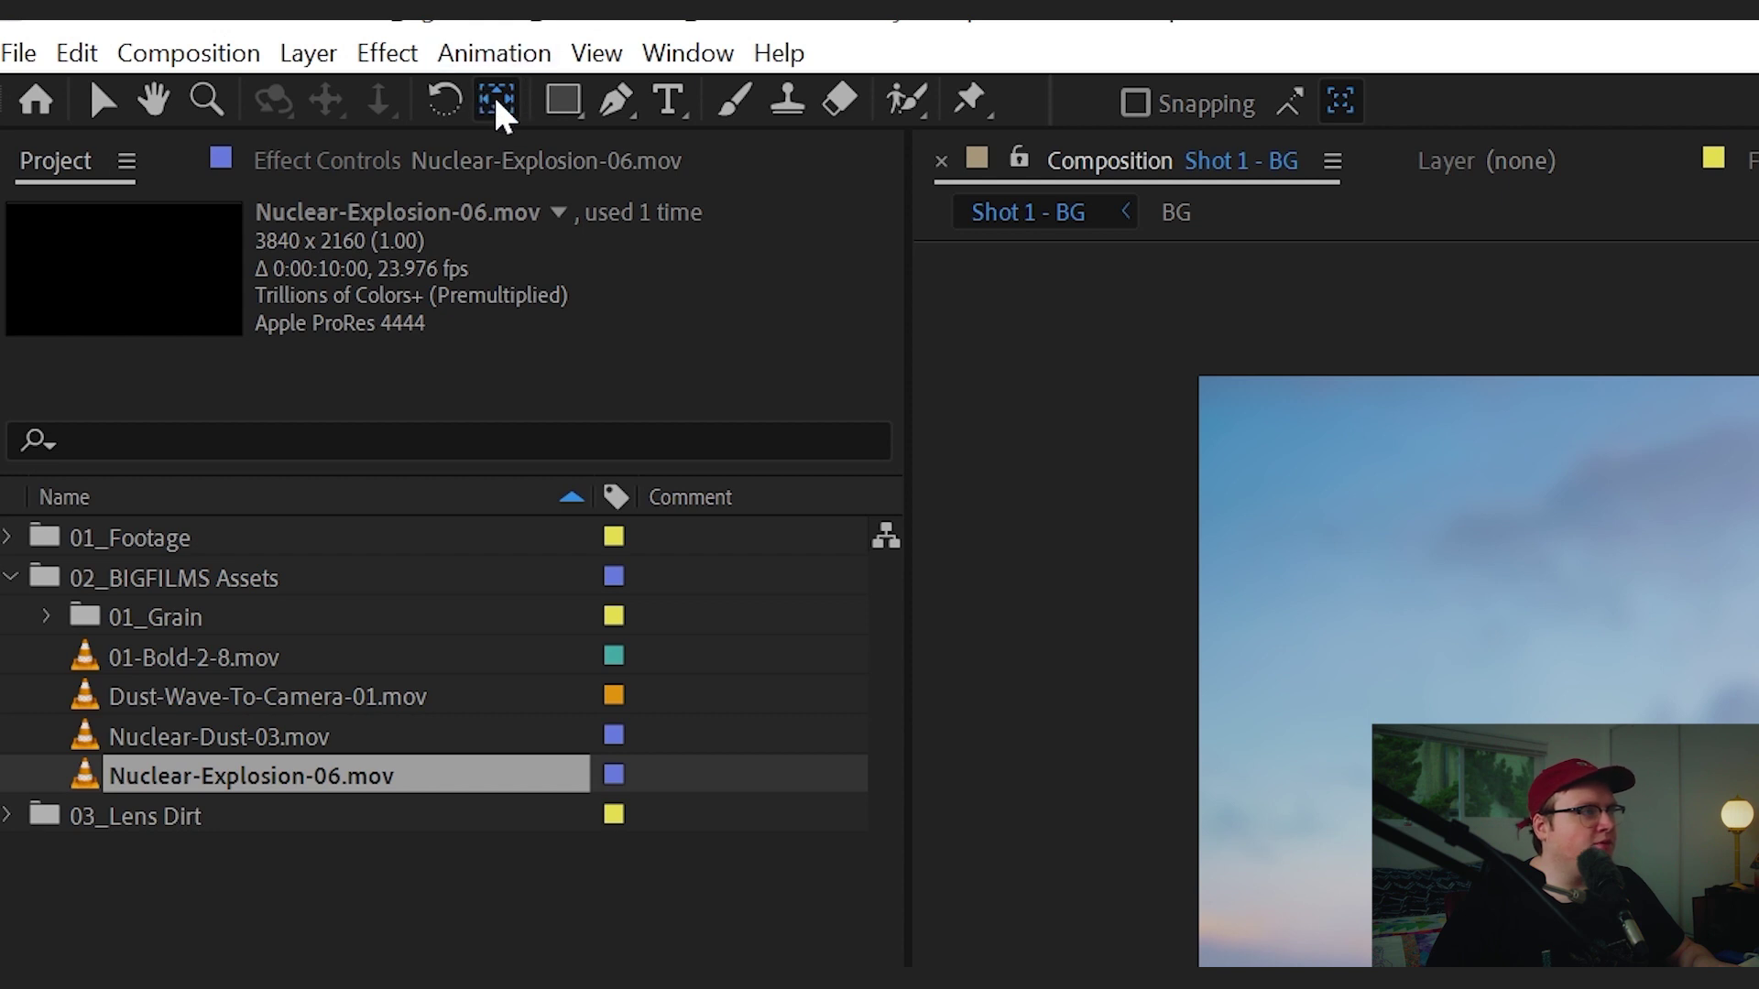
{"action": "left_click", "coordinate": [496, 99]}
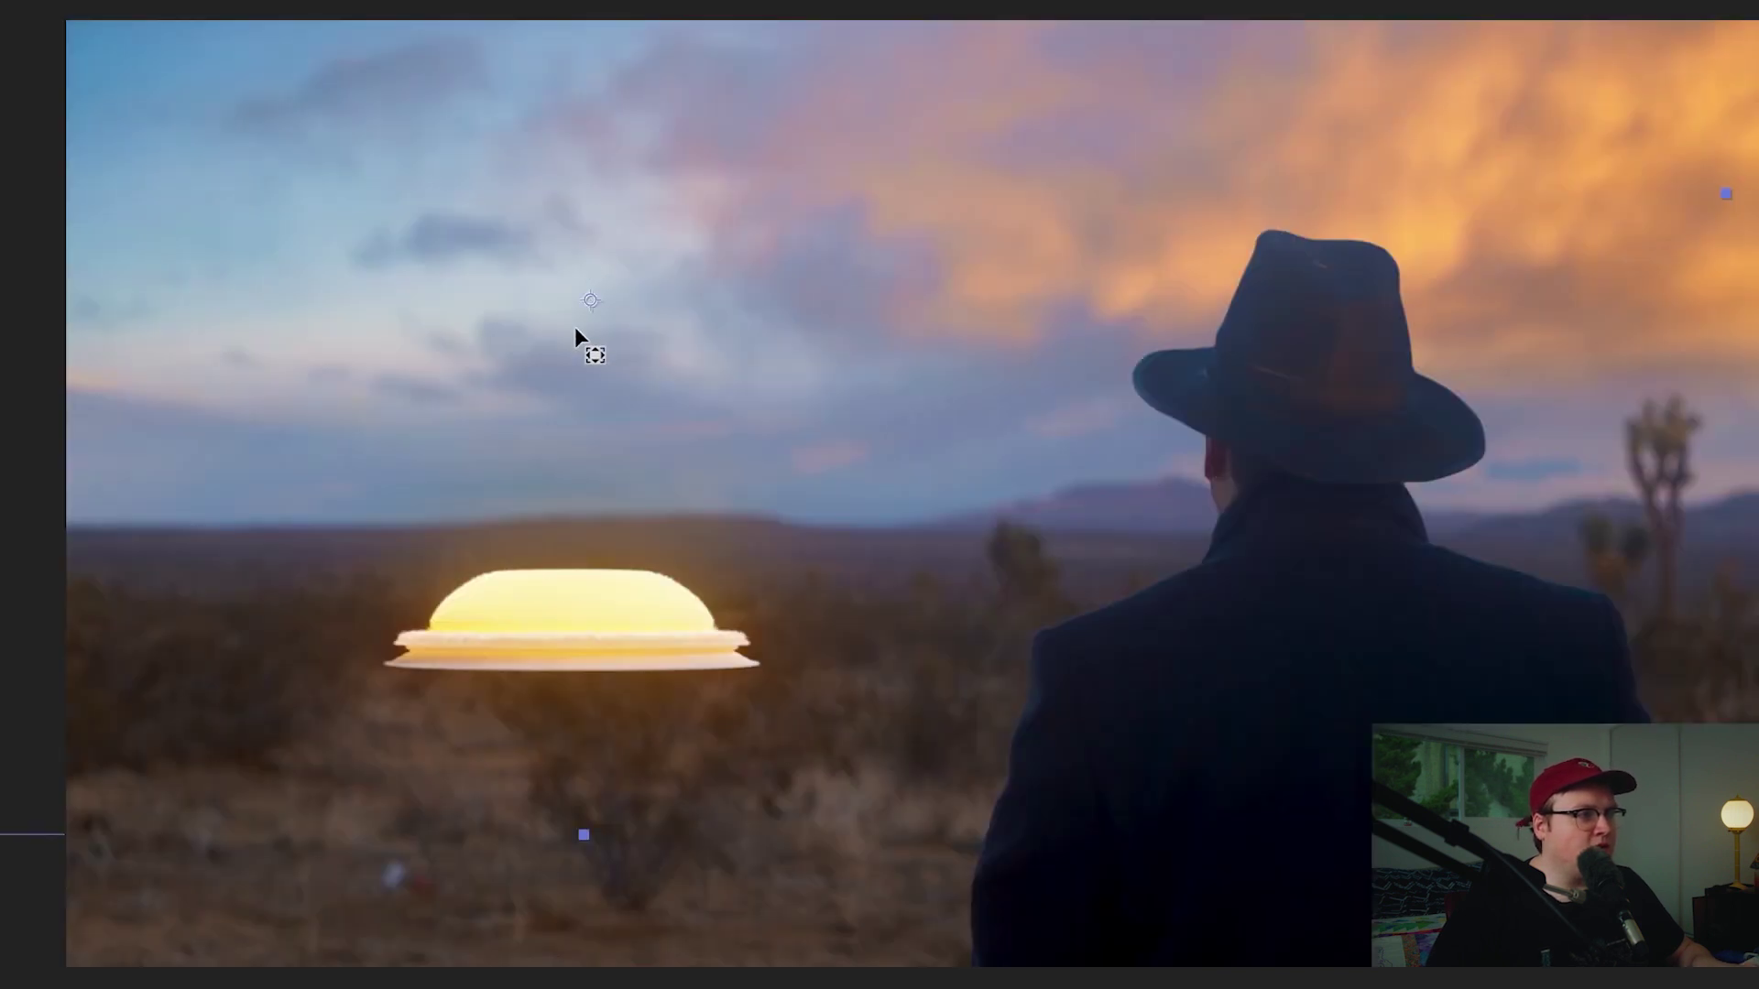
{"action": "left_click_drag", "start_coordinate": [575, 328], "coordinate": [561, 336]}
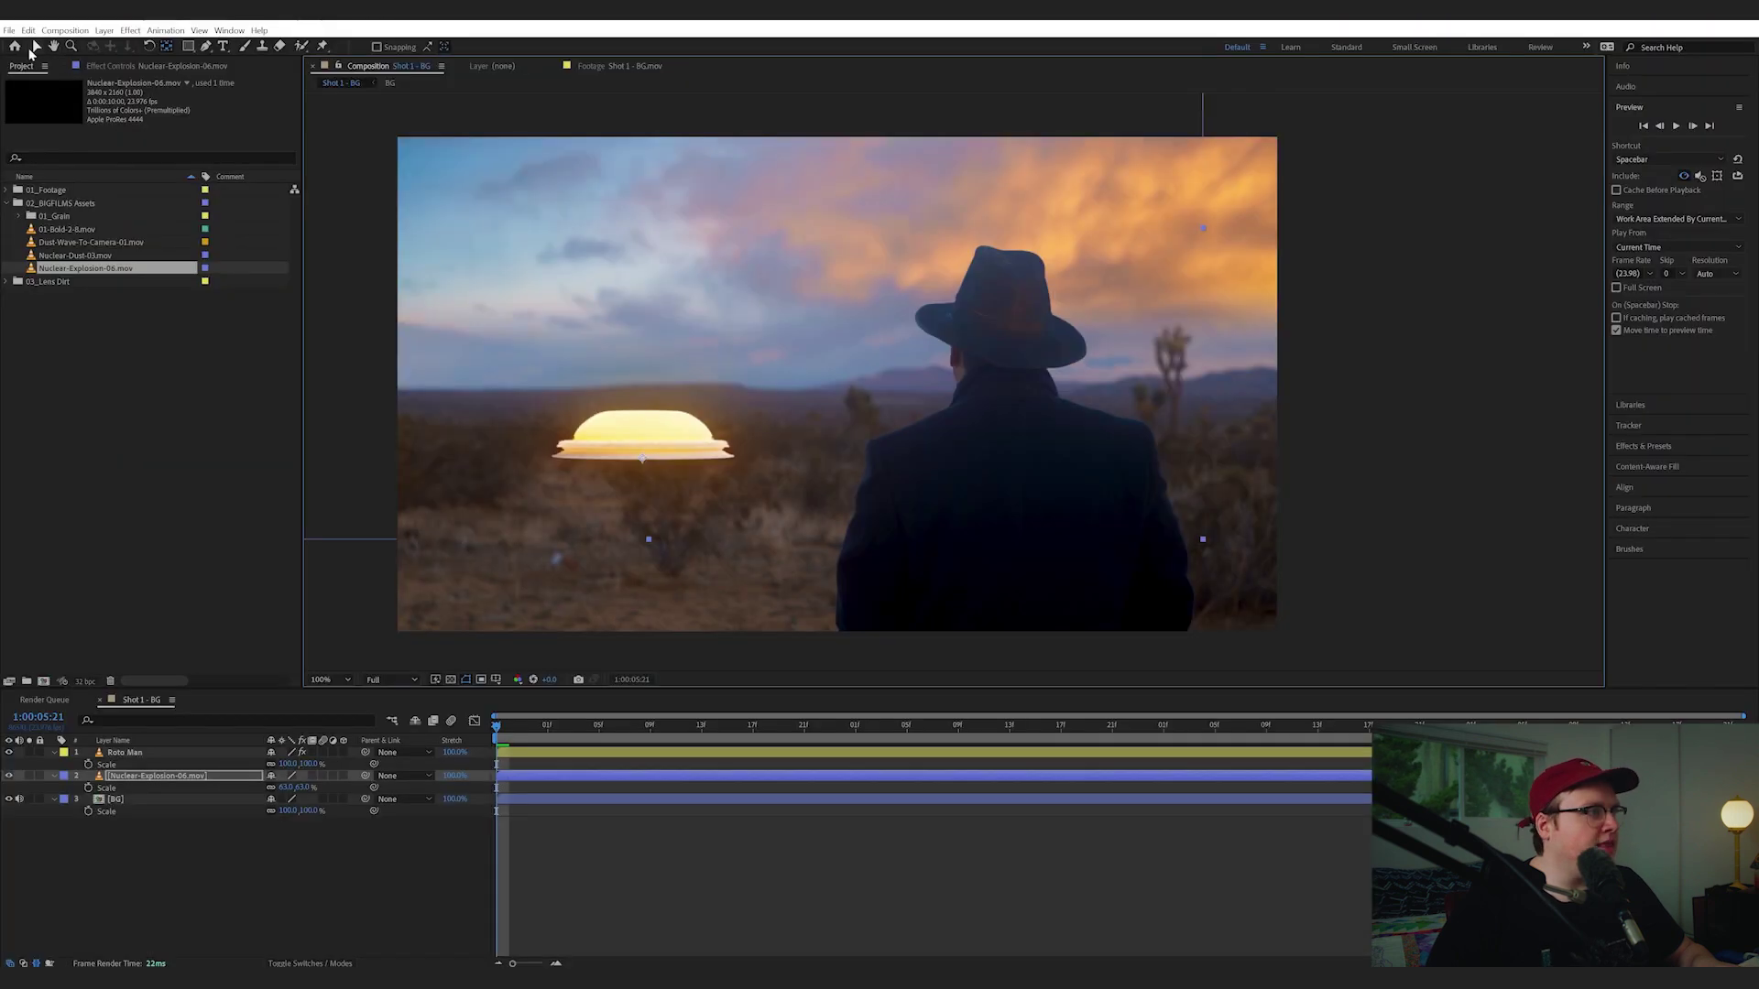
Raise the explosion onto the horizon and set its scale to 50%
{"action": "left_click_drag", "start_coordinate": [287, 787], "coordinate": [296, 789]}
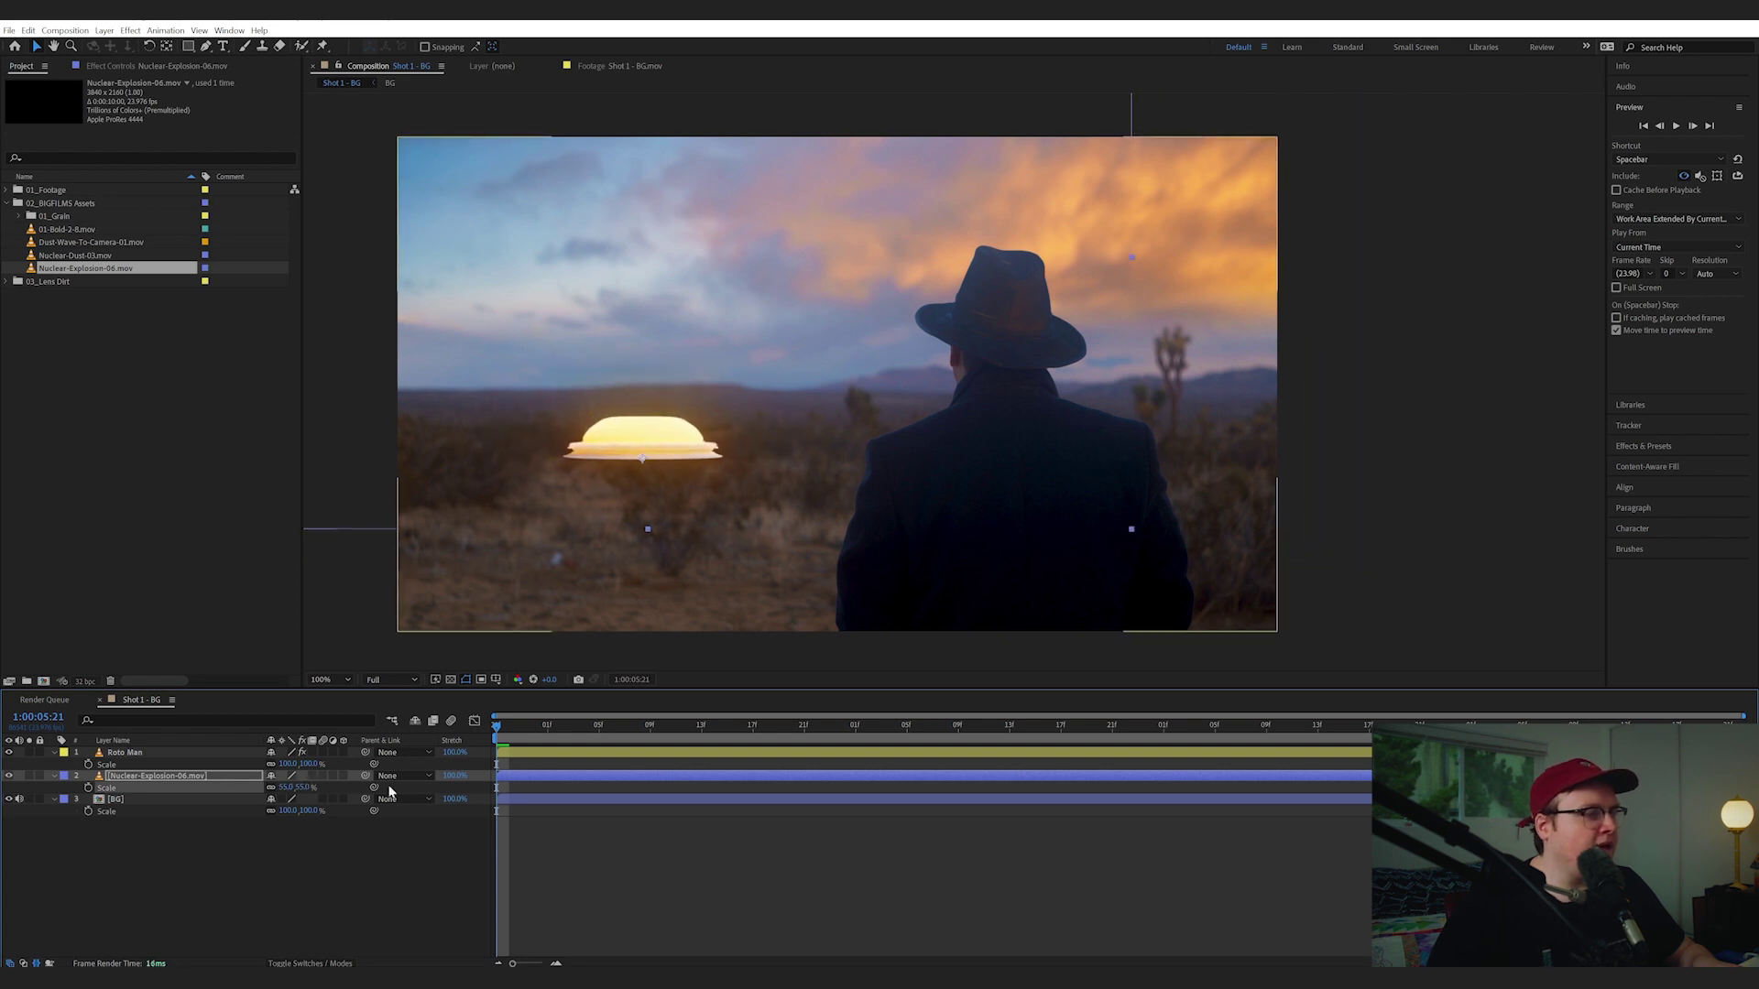
{"action": "left_click_drag", "start_coordinate": [304, 788], "coordinate": [311, 788]}
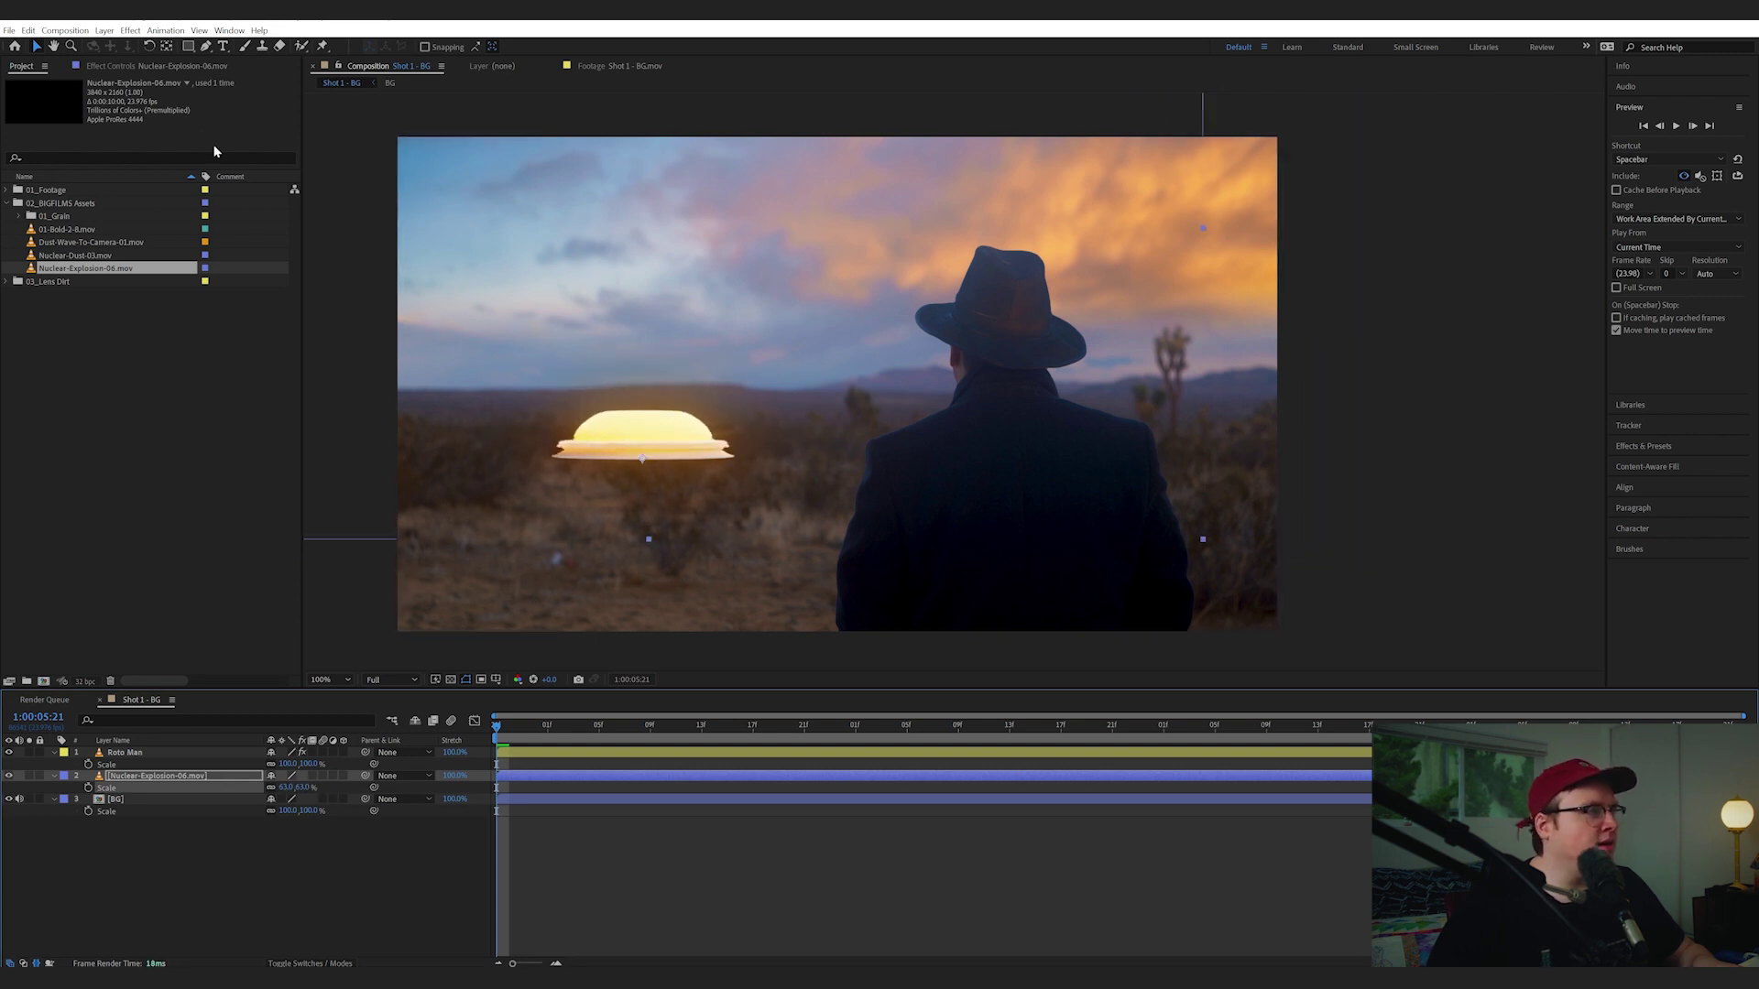
{"action": "left_click_drag", "start_coordinate": [659, 442], "coordinate": [656, 396]}
{"action": "left_click", "coordinate": [291, 787]}
{"action": "type", "text": "50"}
{"action": "key", "text": "Return"}
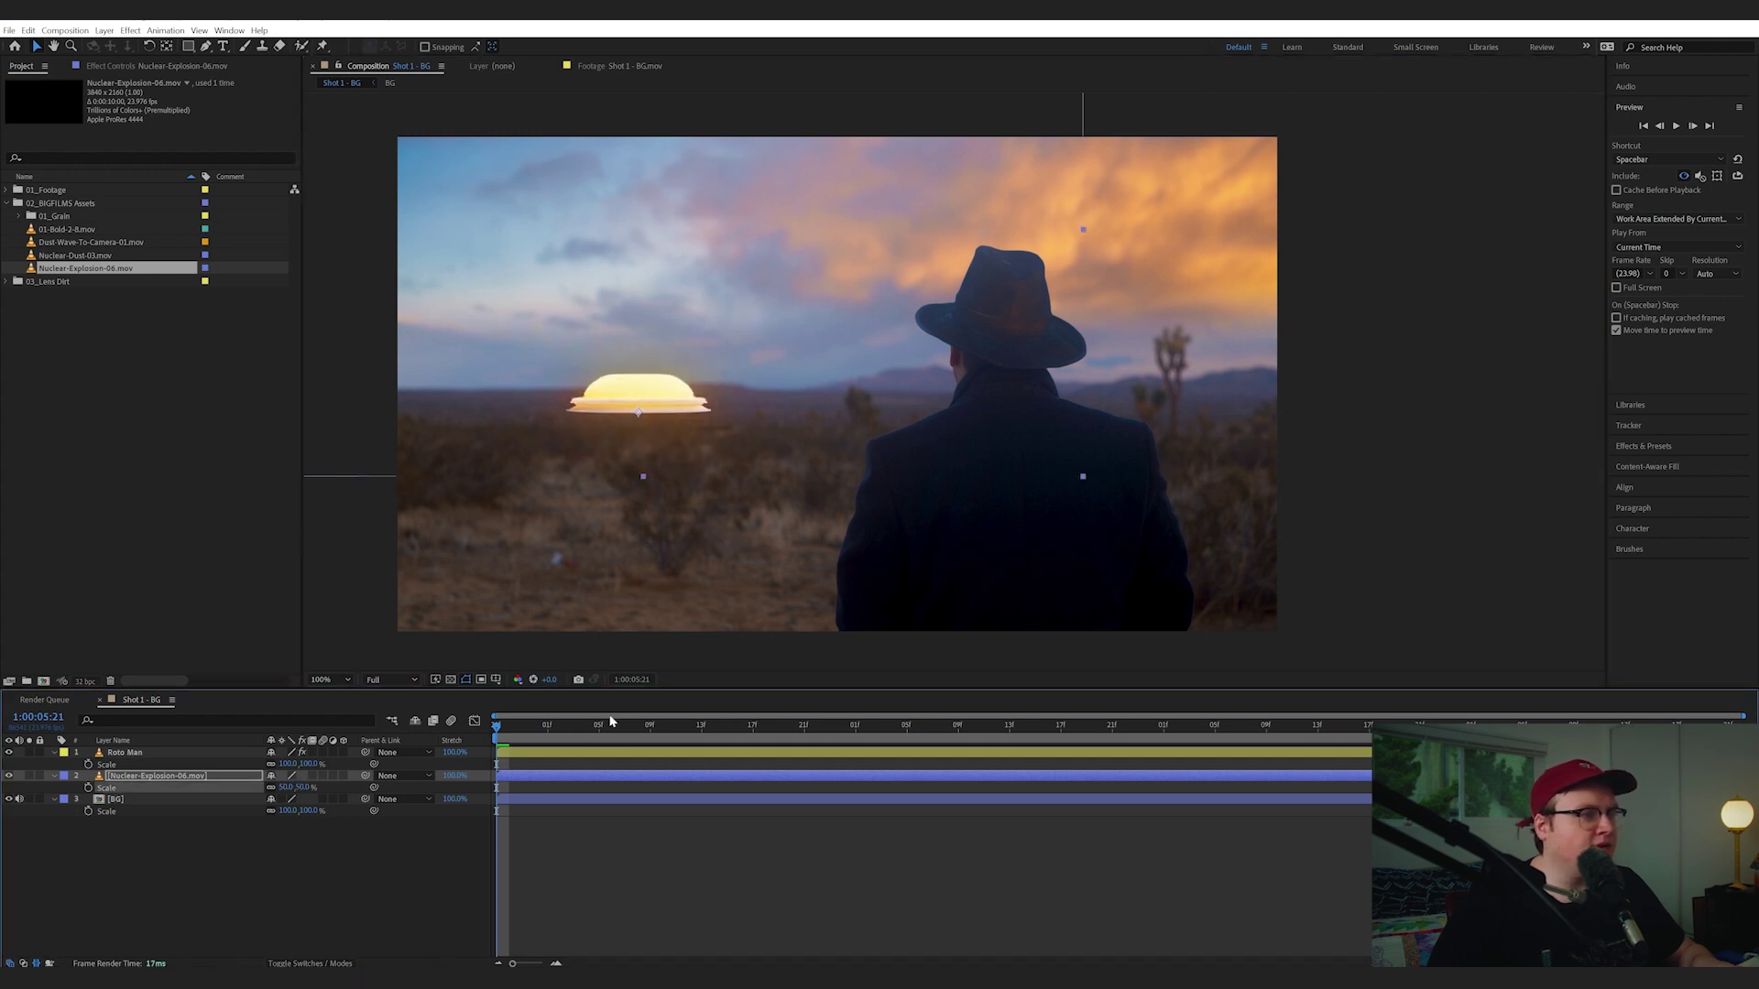
Review the full mushroom cloud, then return to frame 1:00:07:09 with the explosion selected
{"action": "left_click", "coordinate": [1102, 728]}
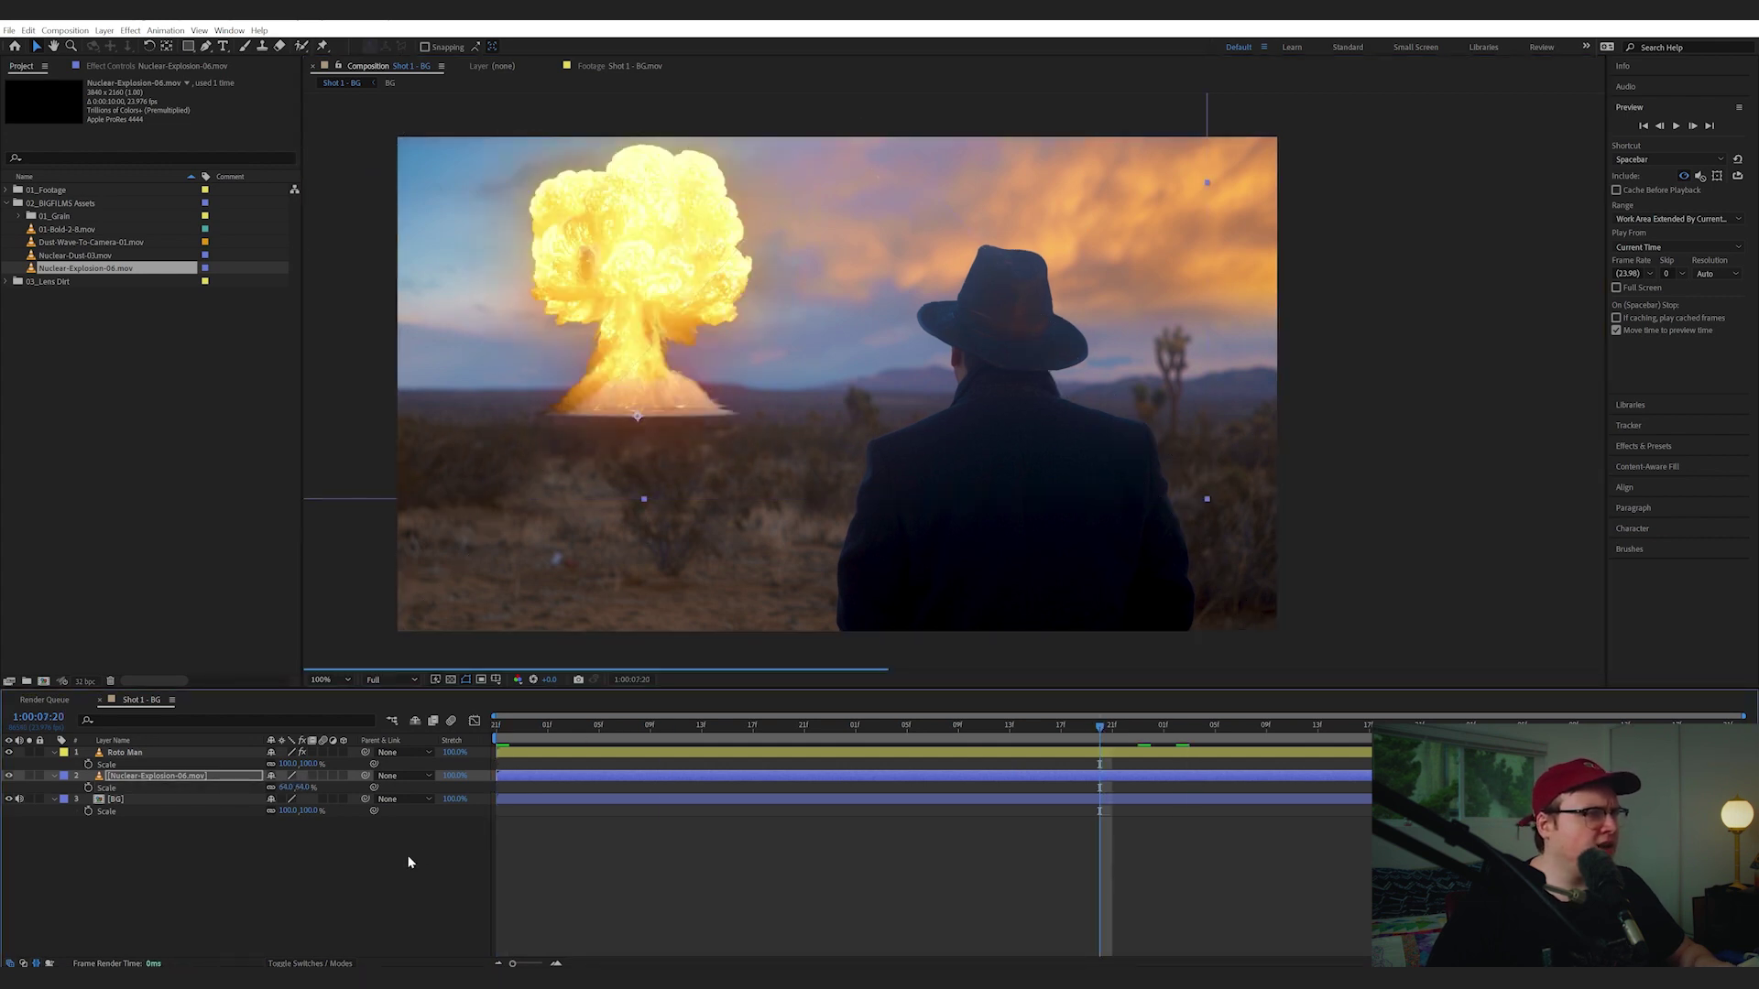
{"action": "left_click", "coordinate": [301, 887]}
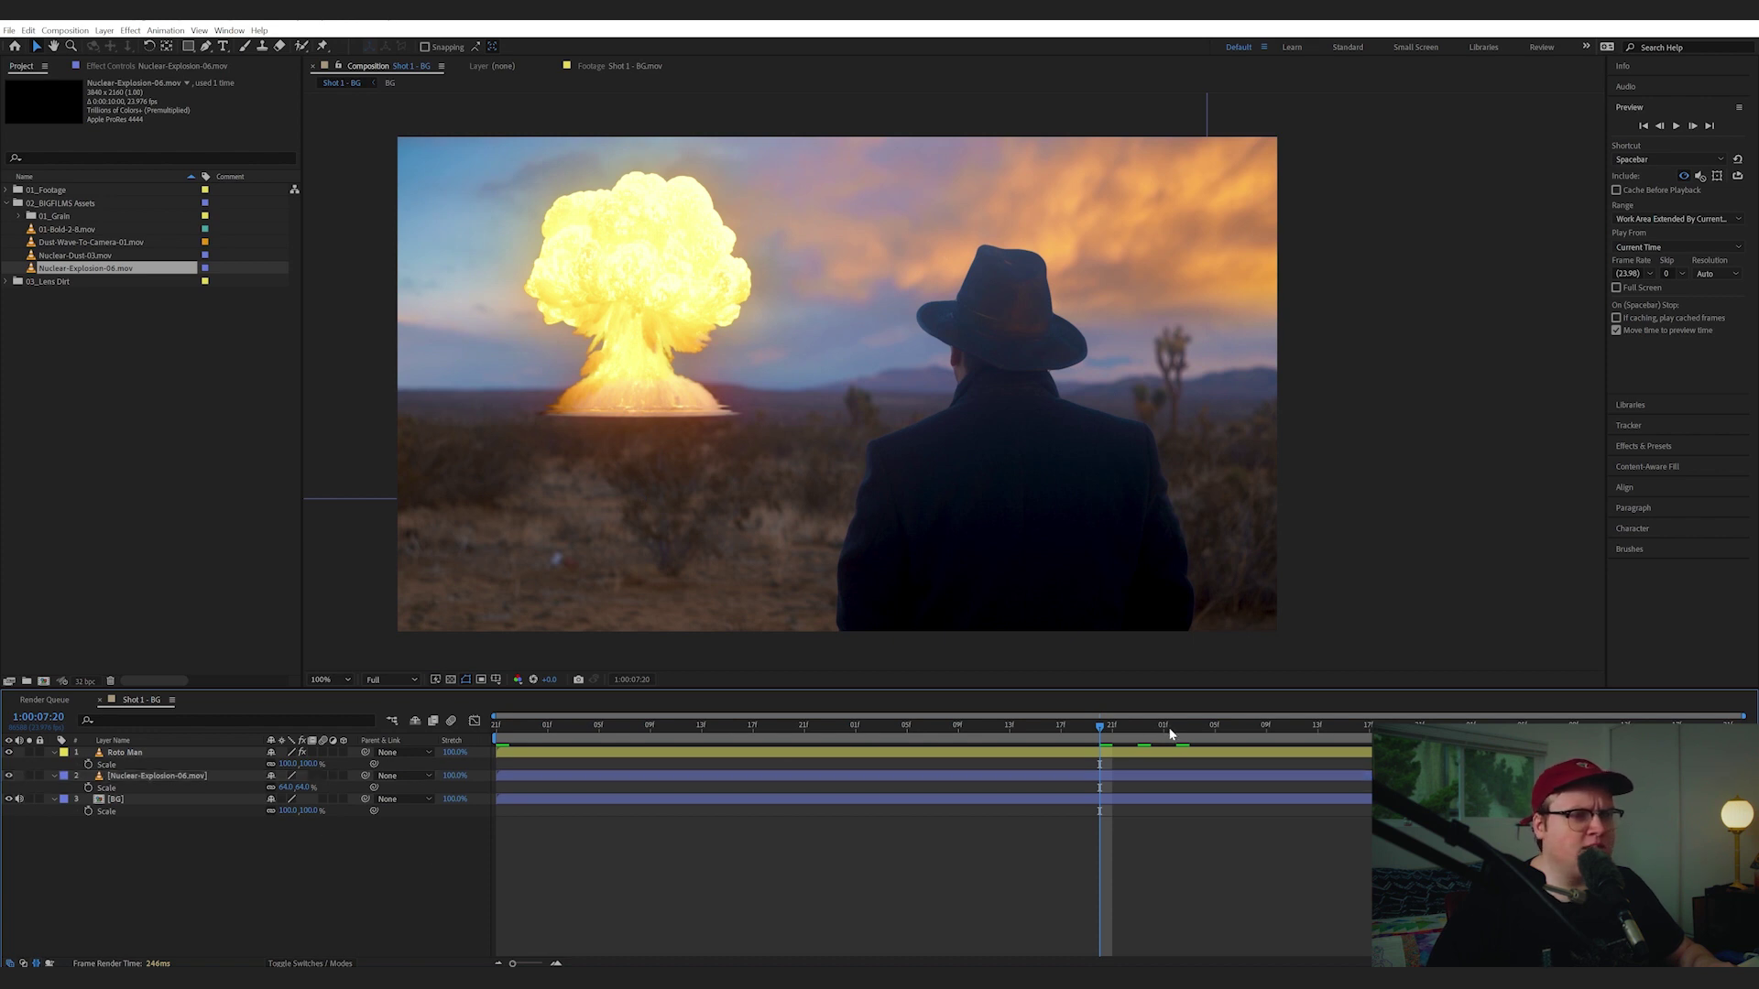
{"action": "left_click", "coordinate": [957, 727]}
{"action": "left_click", "coordinate": [194, 776]}
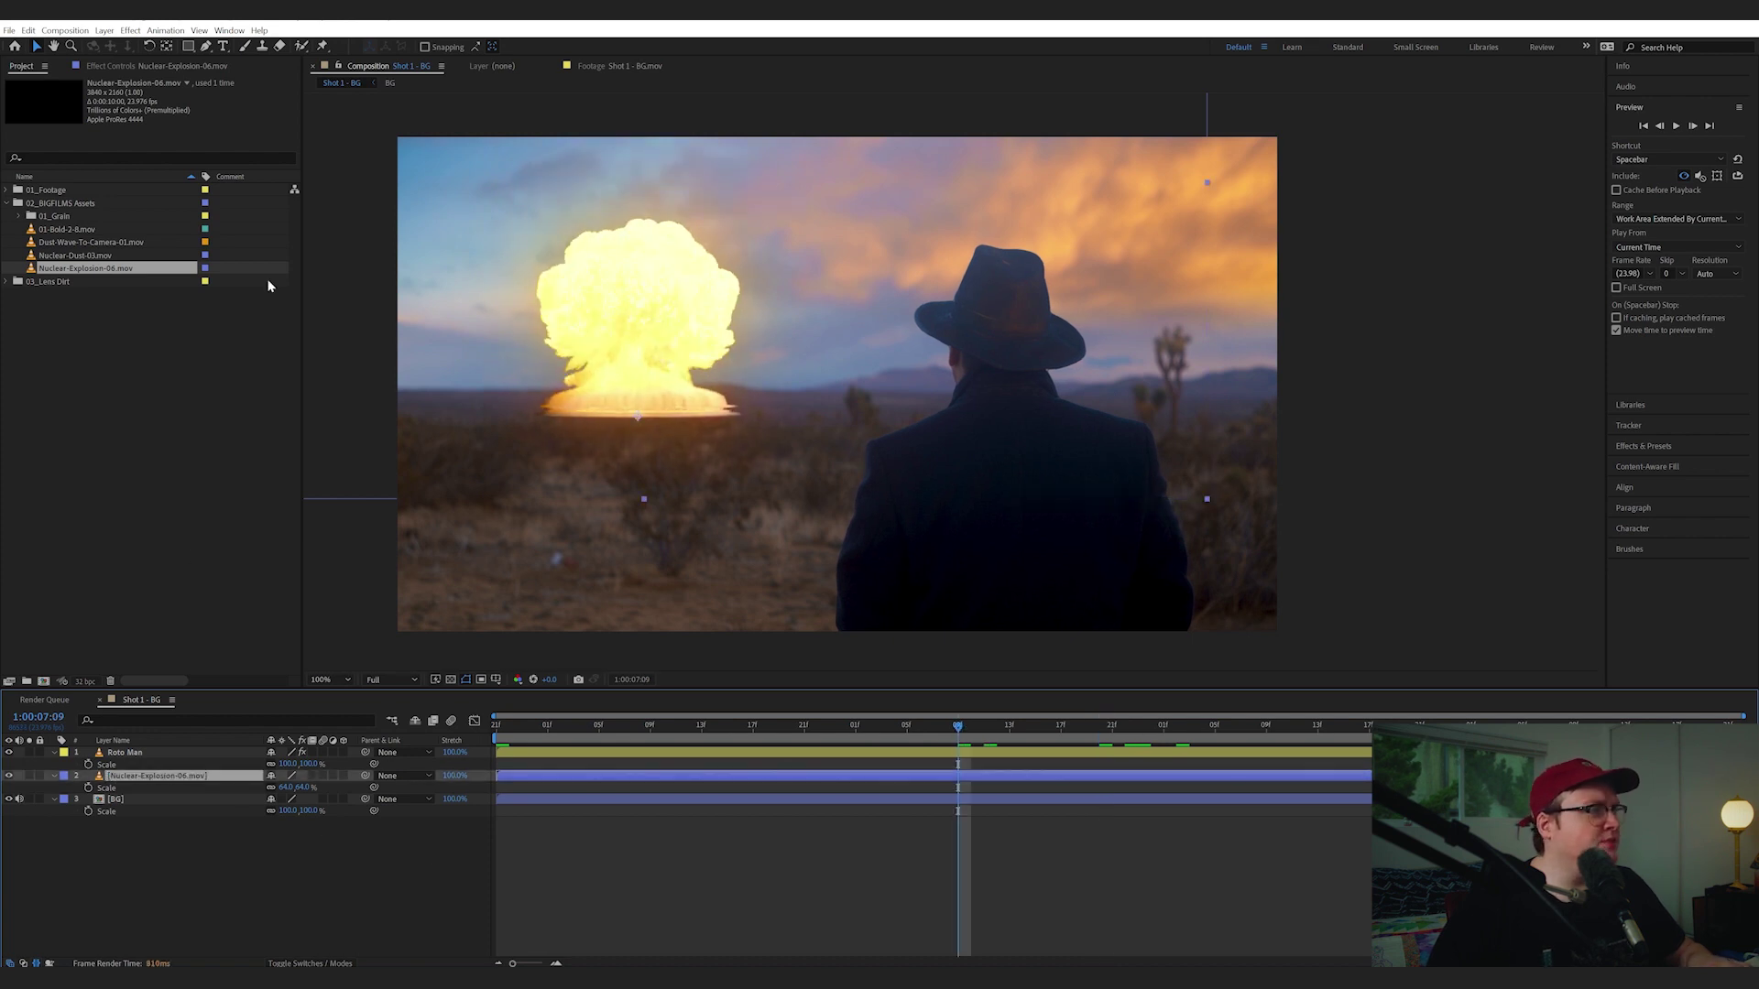
{"action": "key", "text": "F3"}
Apply Camera Lens Blur to the explosion and preview it through frame 1:00:07:23
{"action": "key", "text": "ctrl+space"}
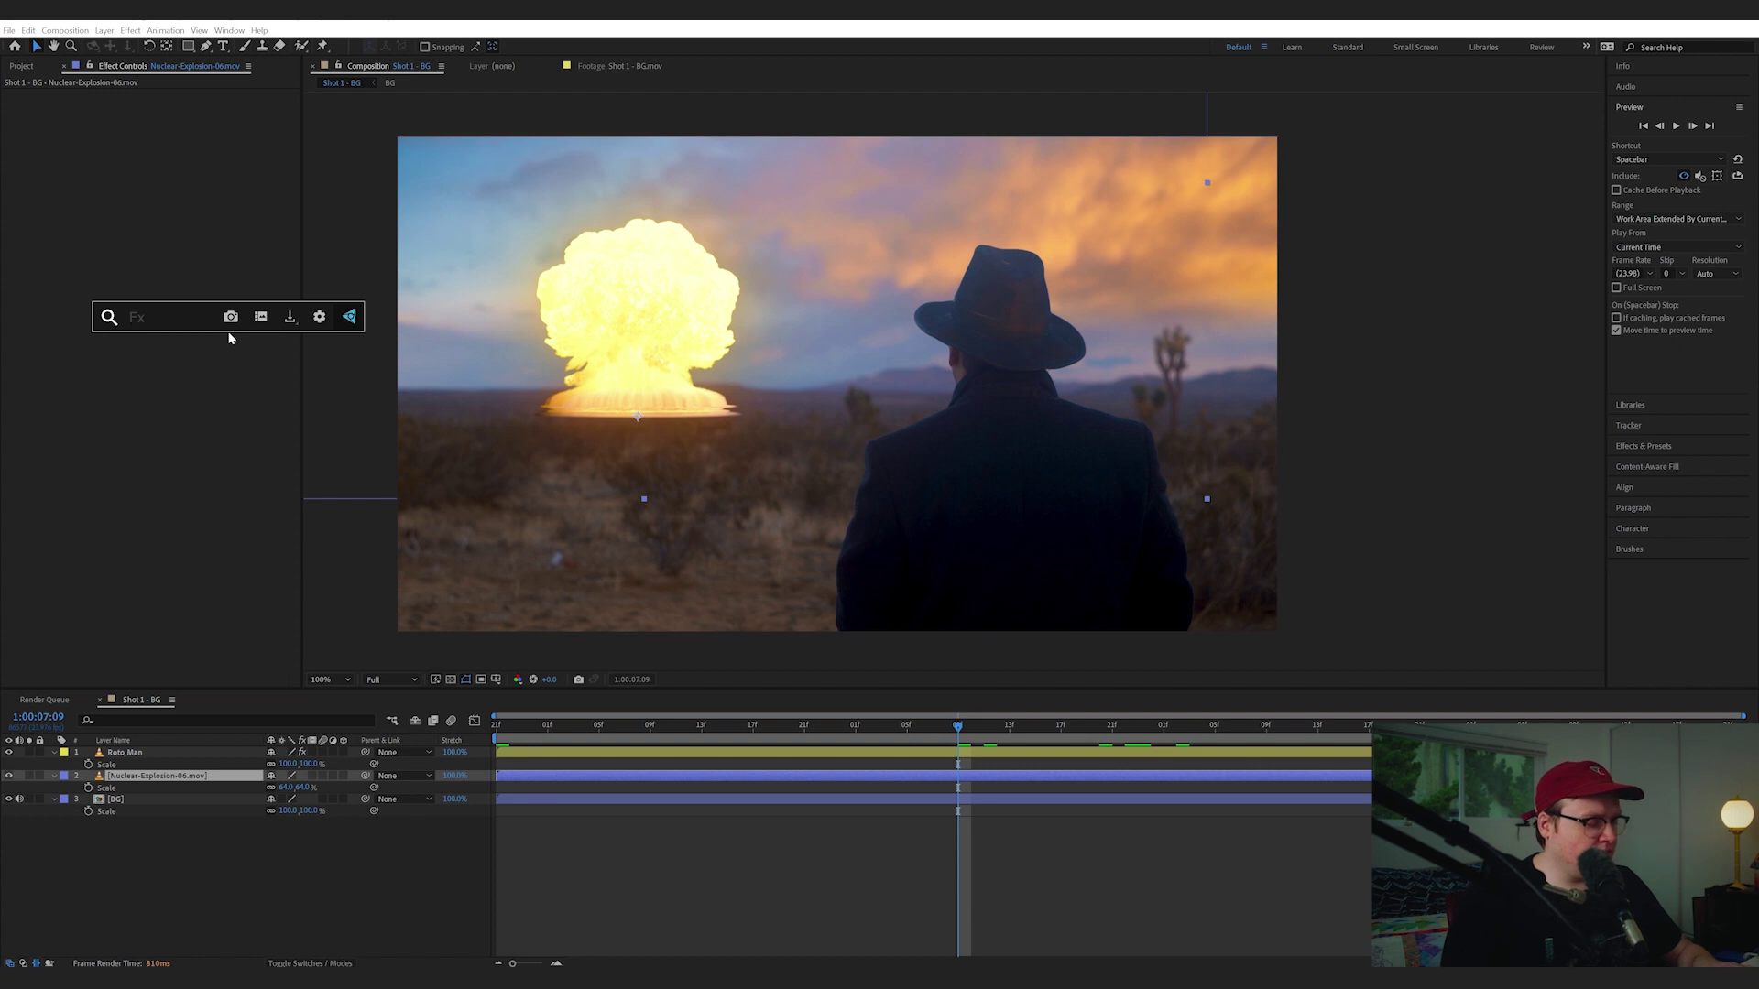
{"action": "type", "text": "cam"}
{"action": "key", "text": "Return"}
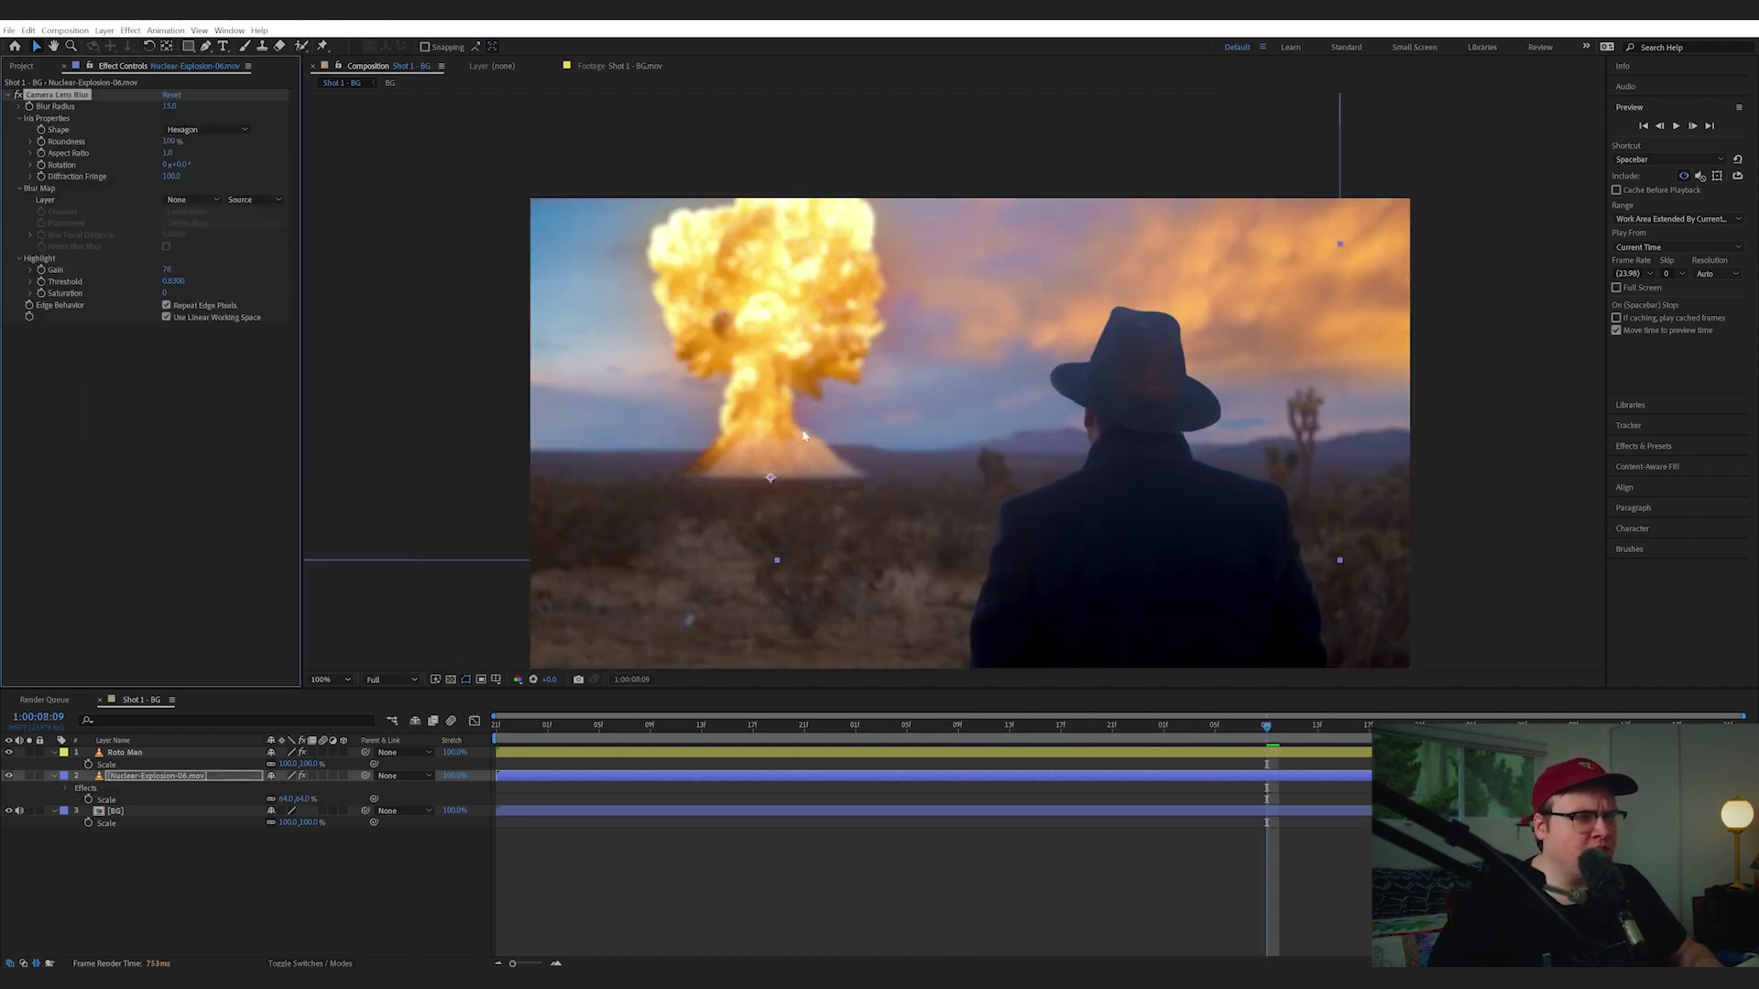
{"action": "left_click_drag", "start_coordinate": [1283, 723], "coordinate": [1434, 719]}
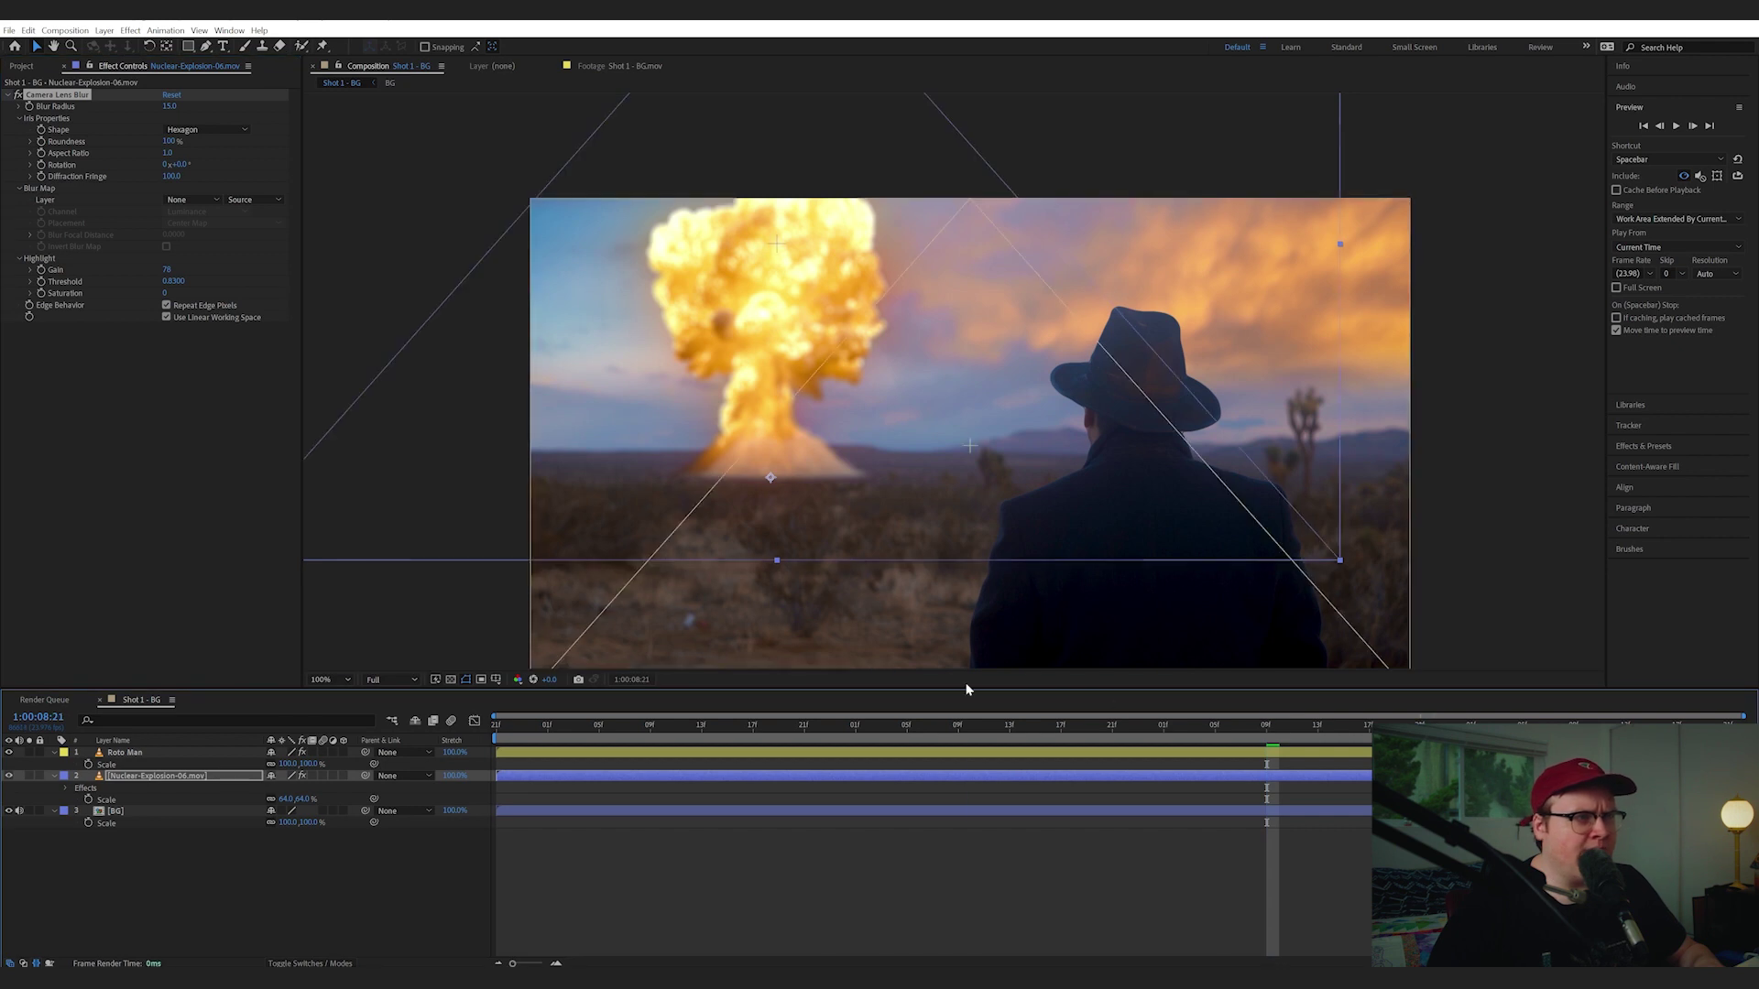
{"action": "left_click_drag", "start_coordinate": [1009, 724], "coordinate": [1139, 725]}
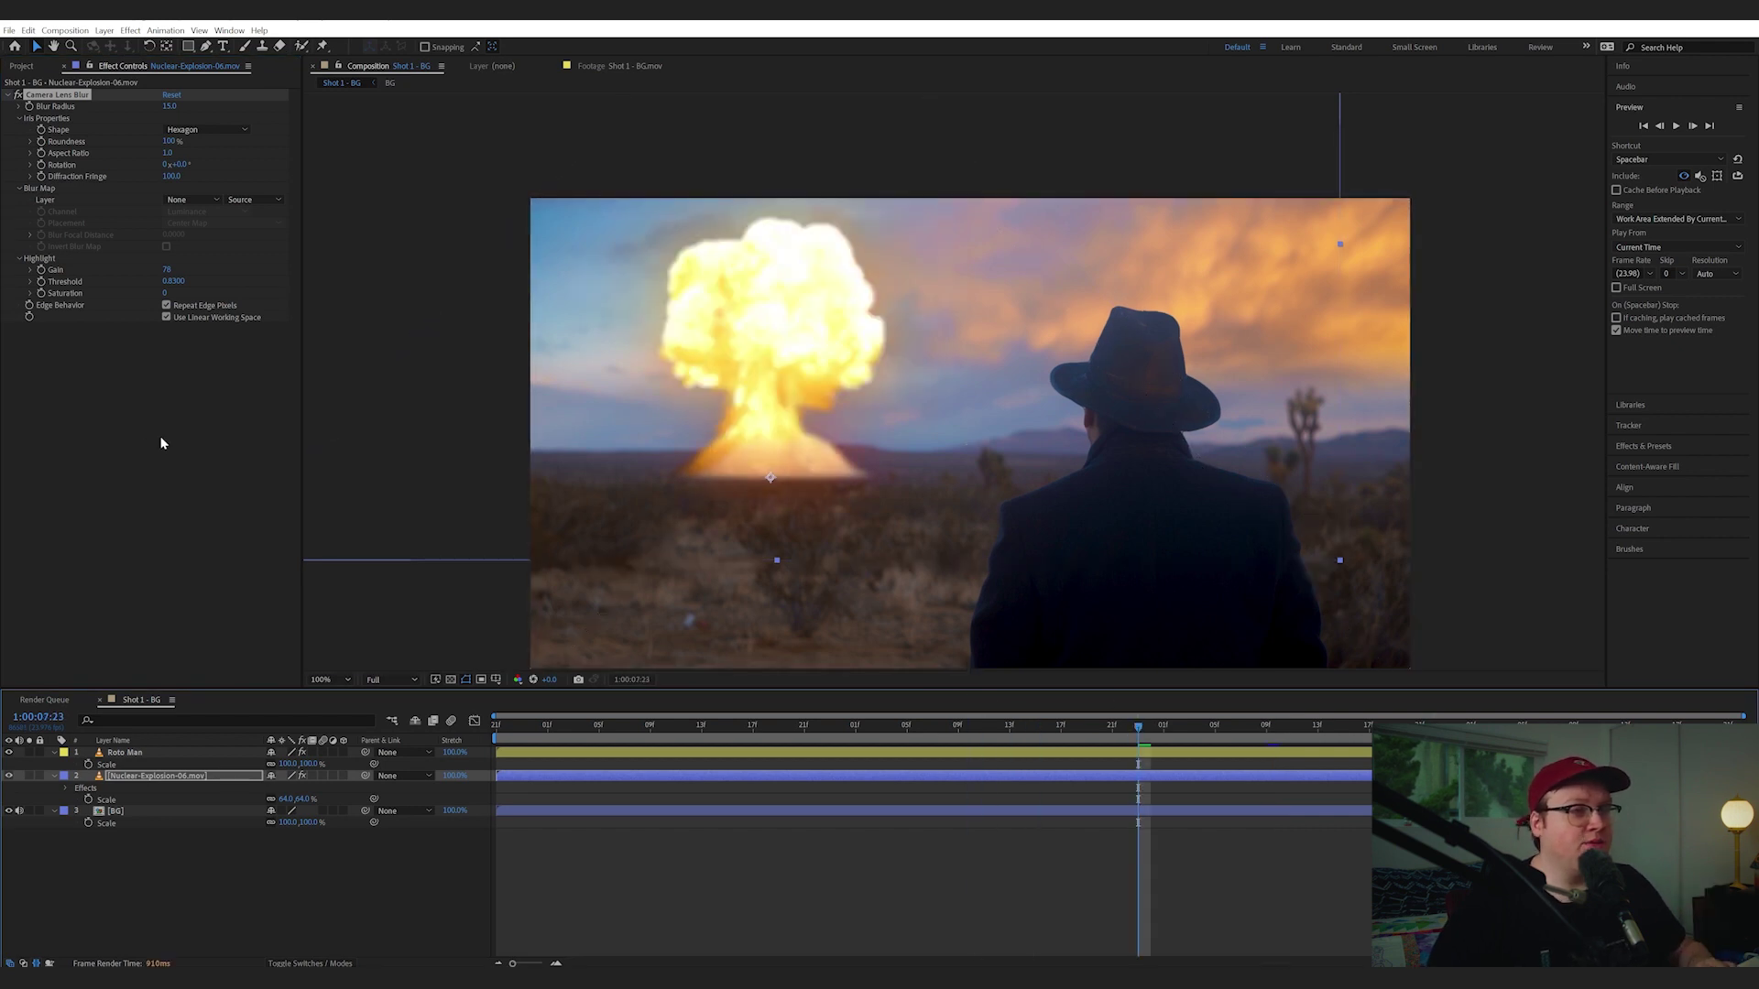
{"action": "left_click", "coordinate": [131, 420]}
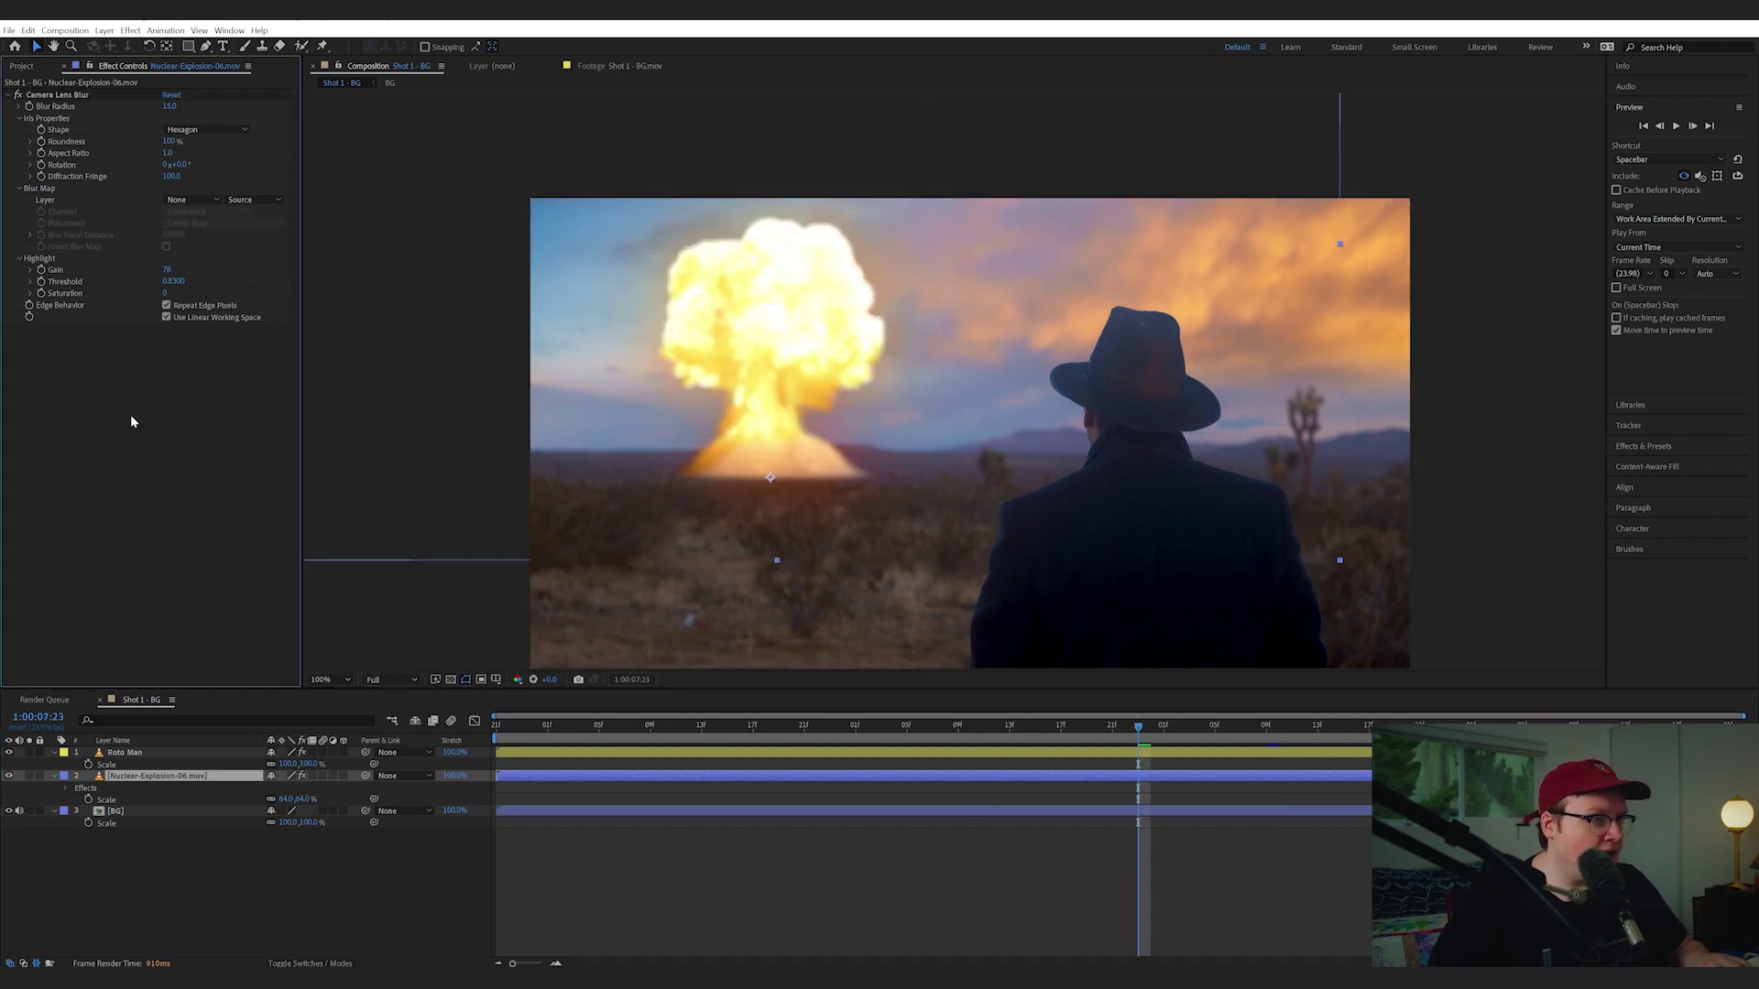
Add Levels with Output Black 0.0784 and Output White 0.9216, pulling Input White left
{"action": "key", "text": "ctrl+space"}
{"action": "type", "text": "le"}
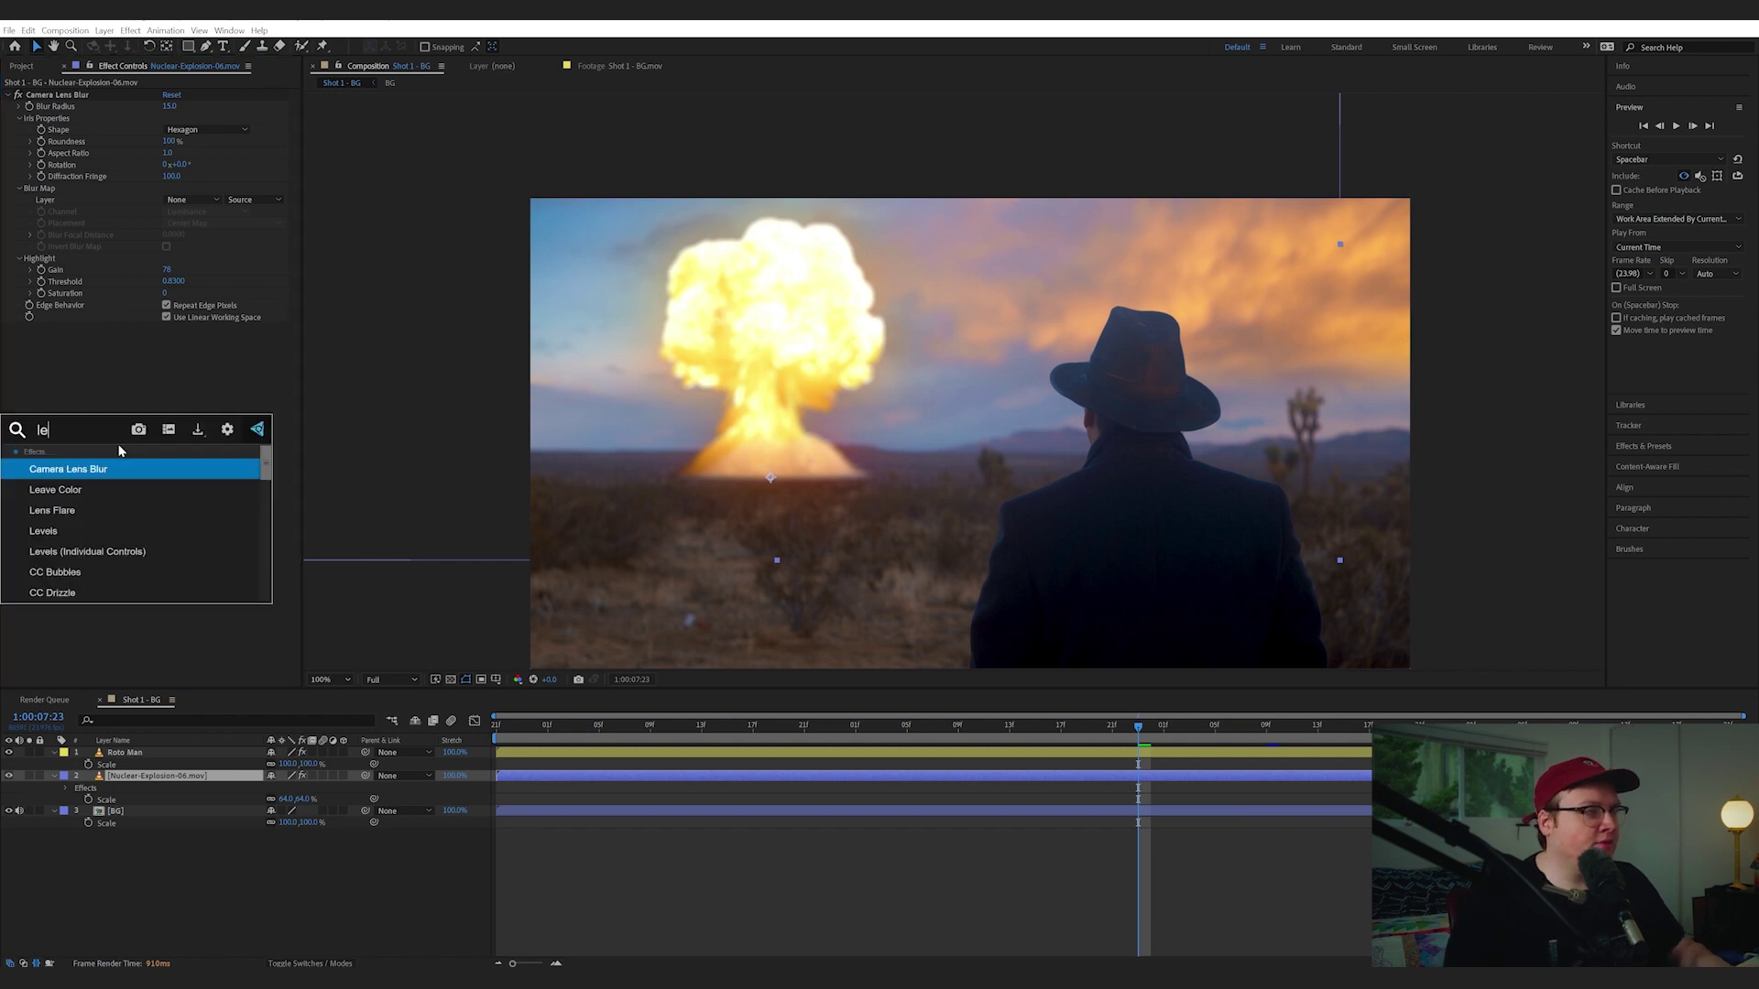
{"action": "left_click", "coordinate": [43, 531]}
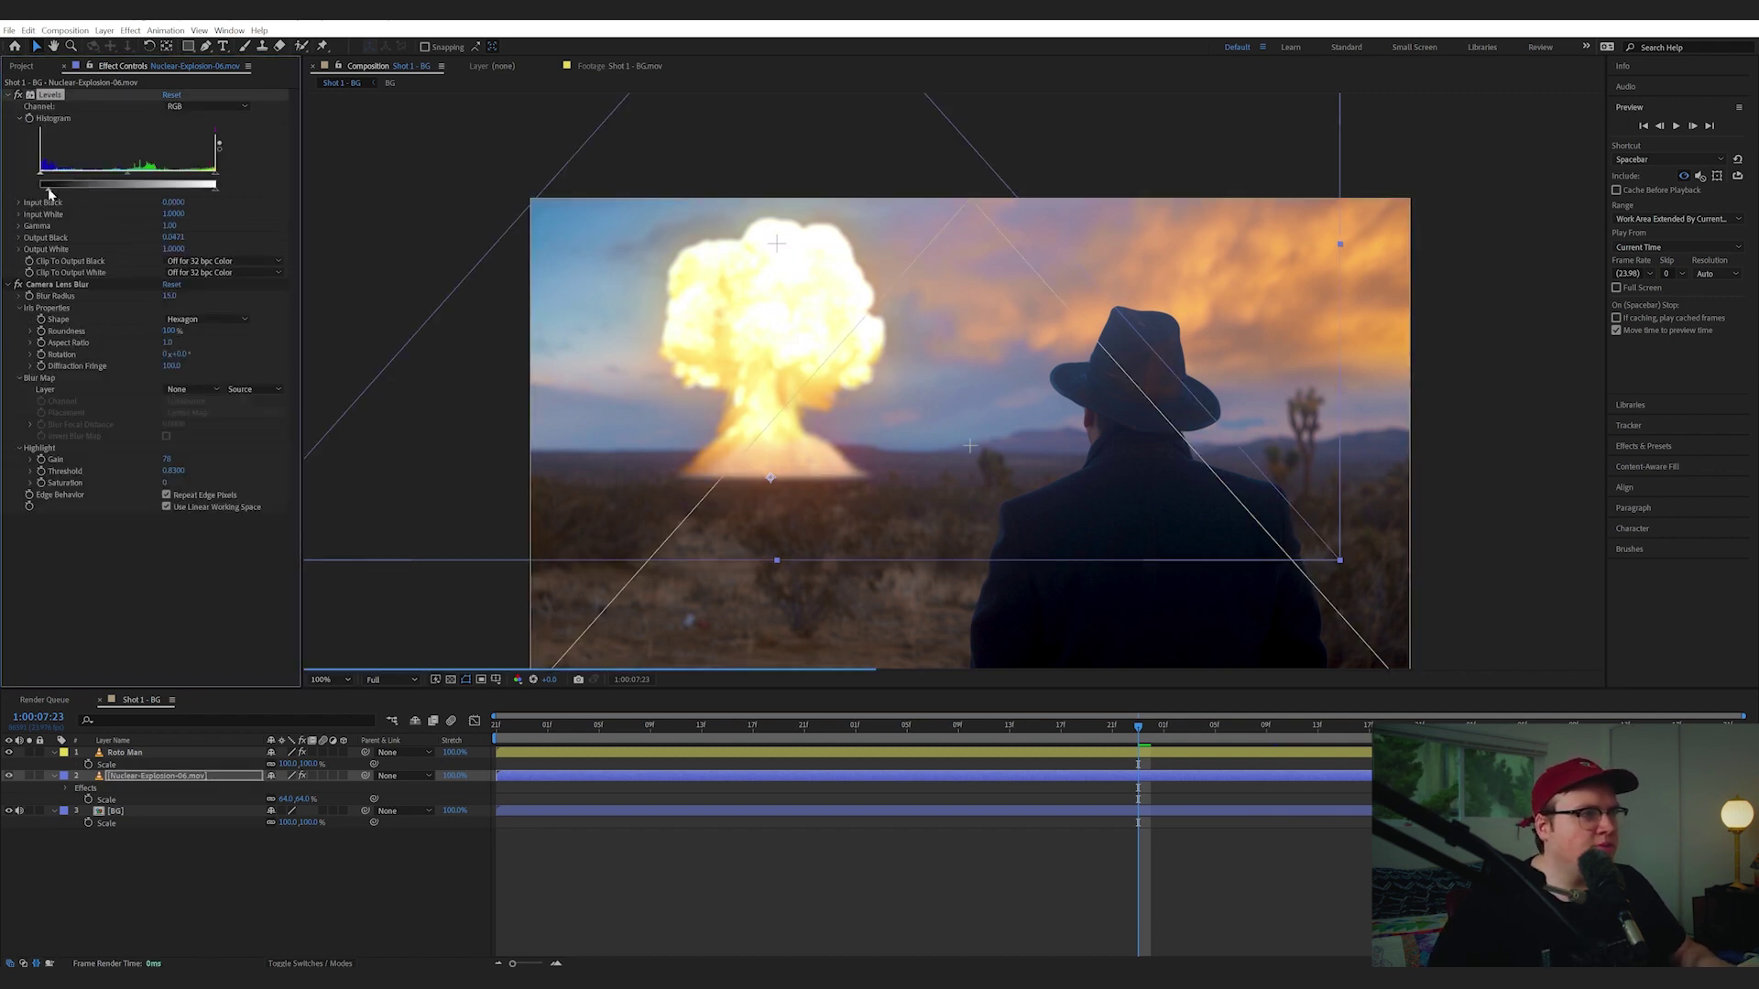
{"action": "left_click_drag", "start_coordinate": [51, 193], "coordinate": [39, 189]}
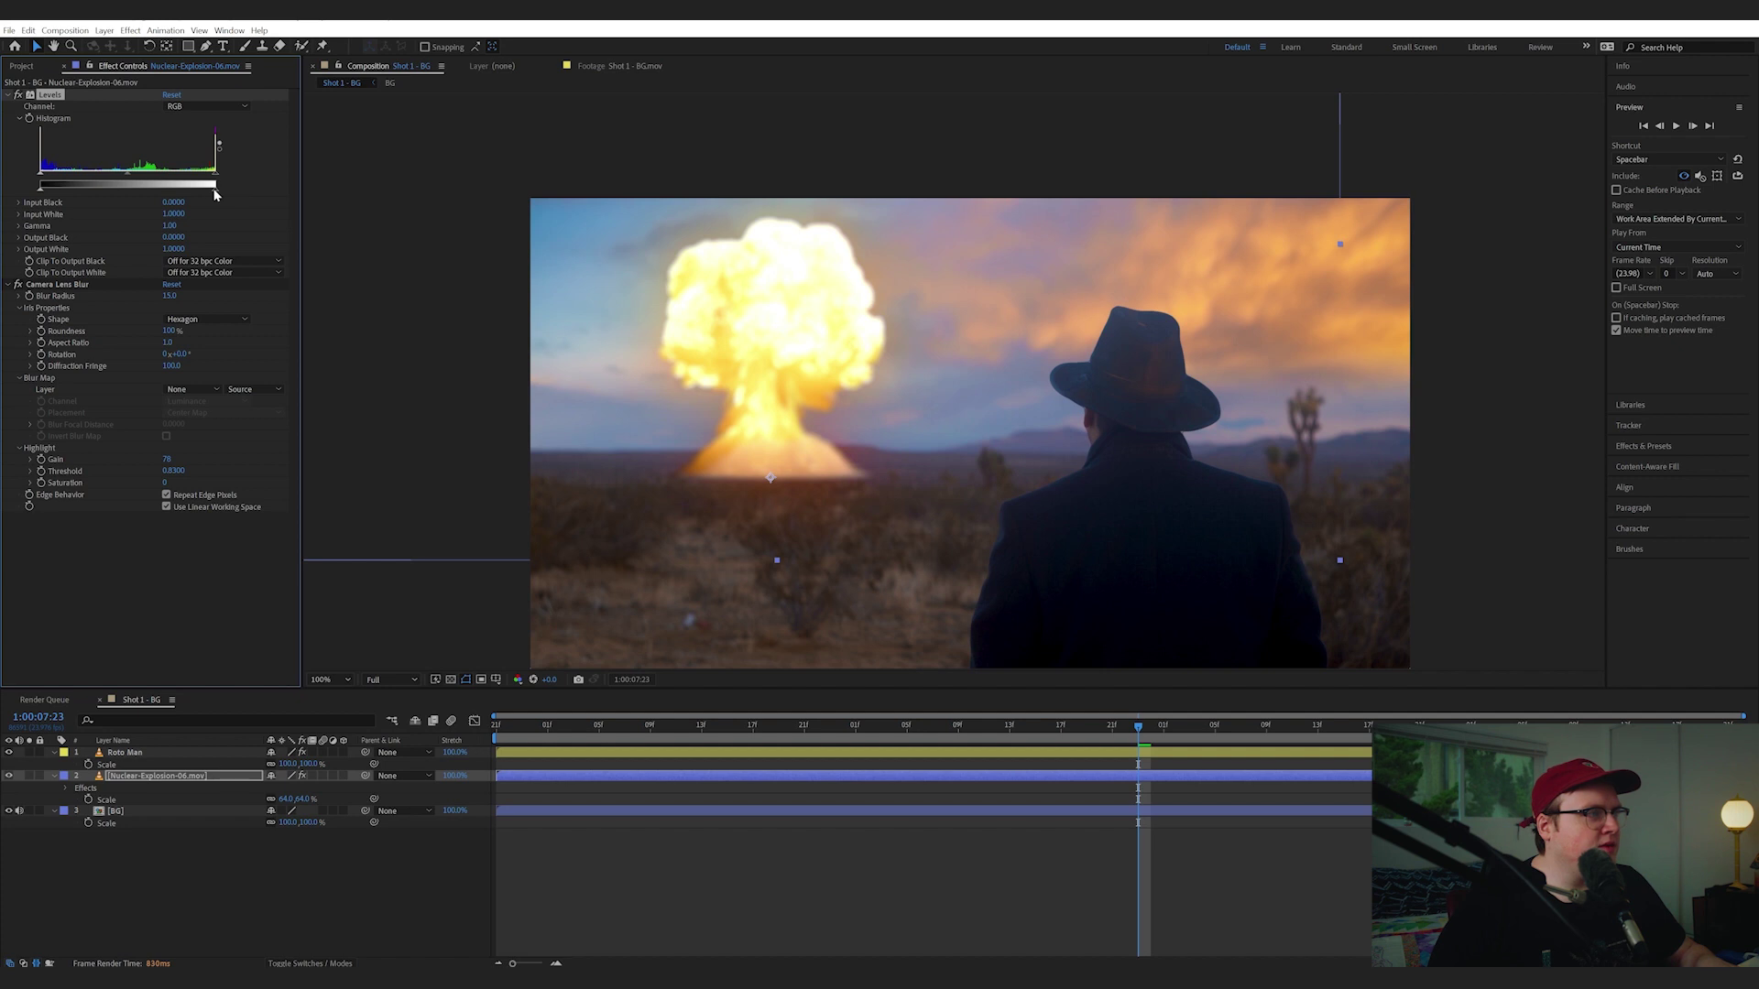
{"action": "left_click_drag", "start_coordinate": [213, 191], "coordinate": [154, 186]}
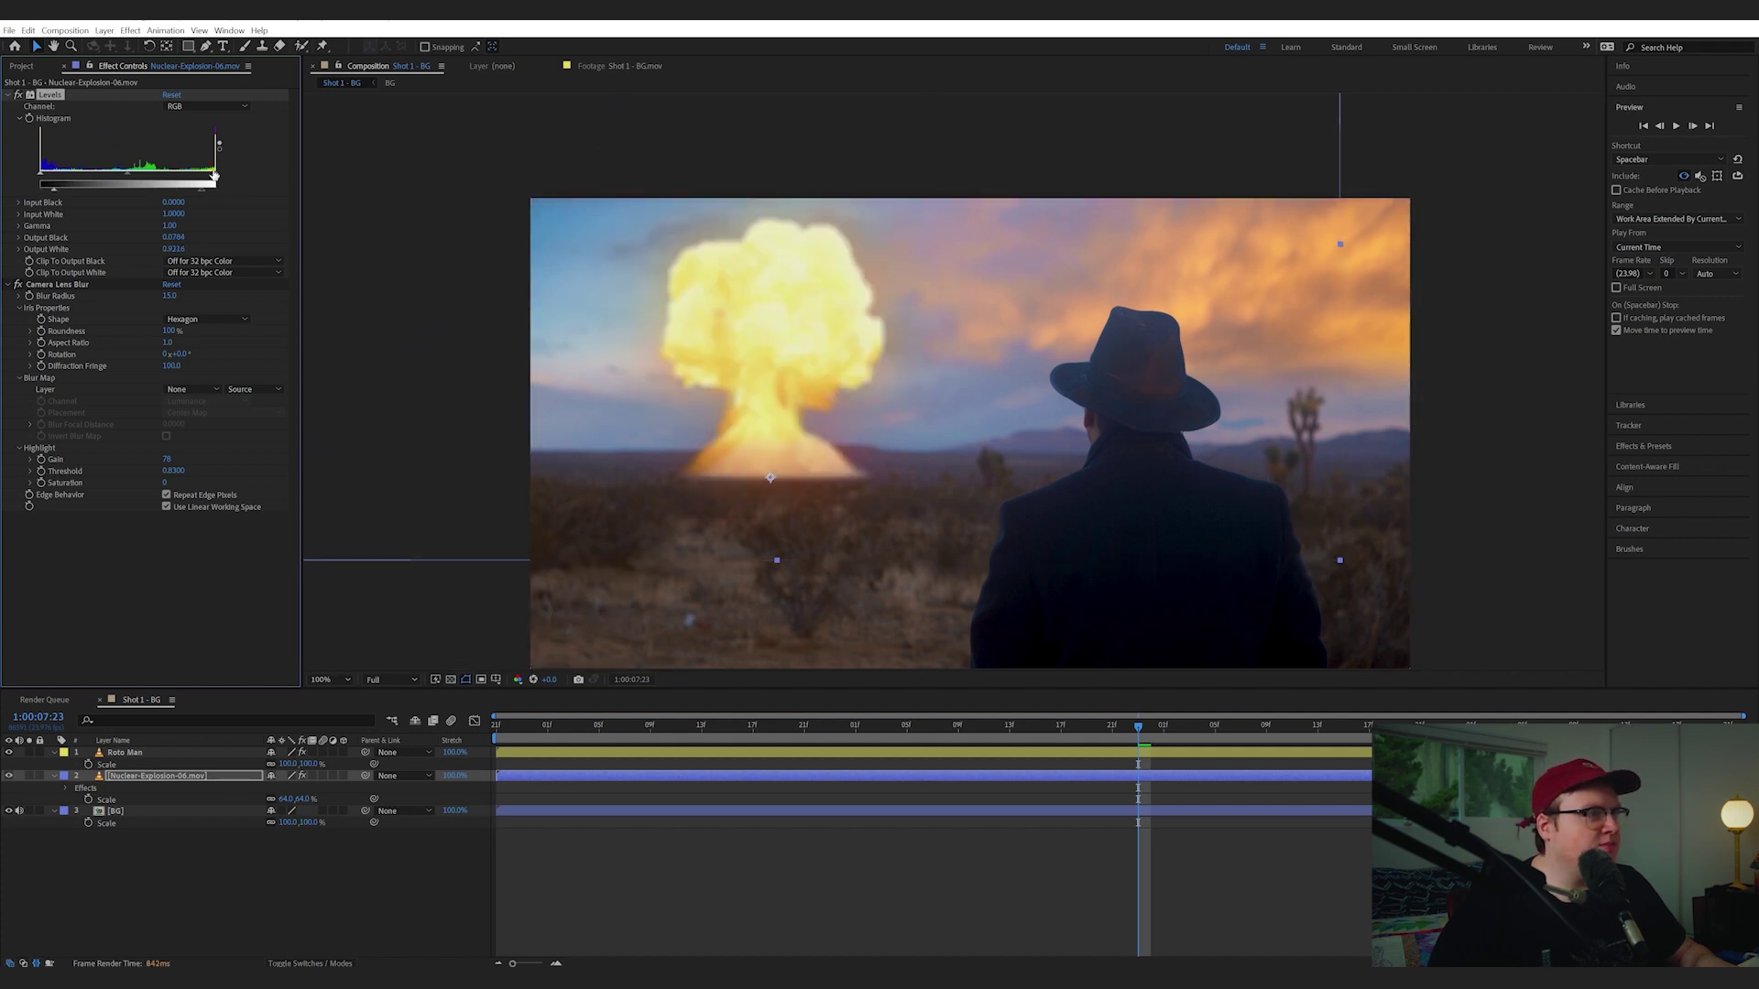
{"action": "left_click_drag", "start_coordinate": [215, 175], "coordinate": [209, 176]}
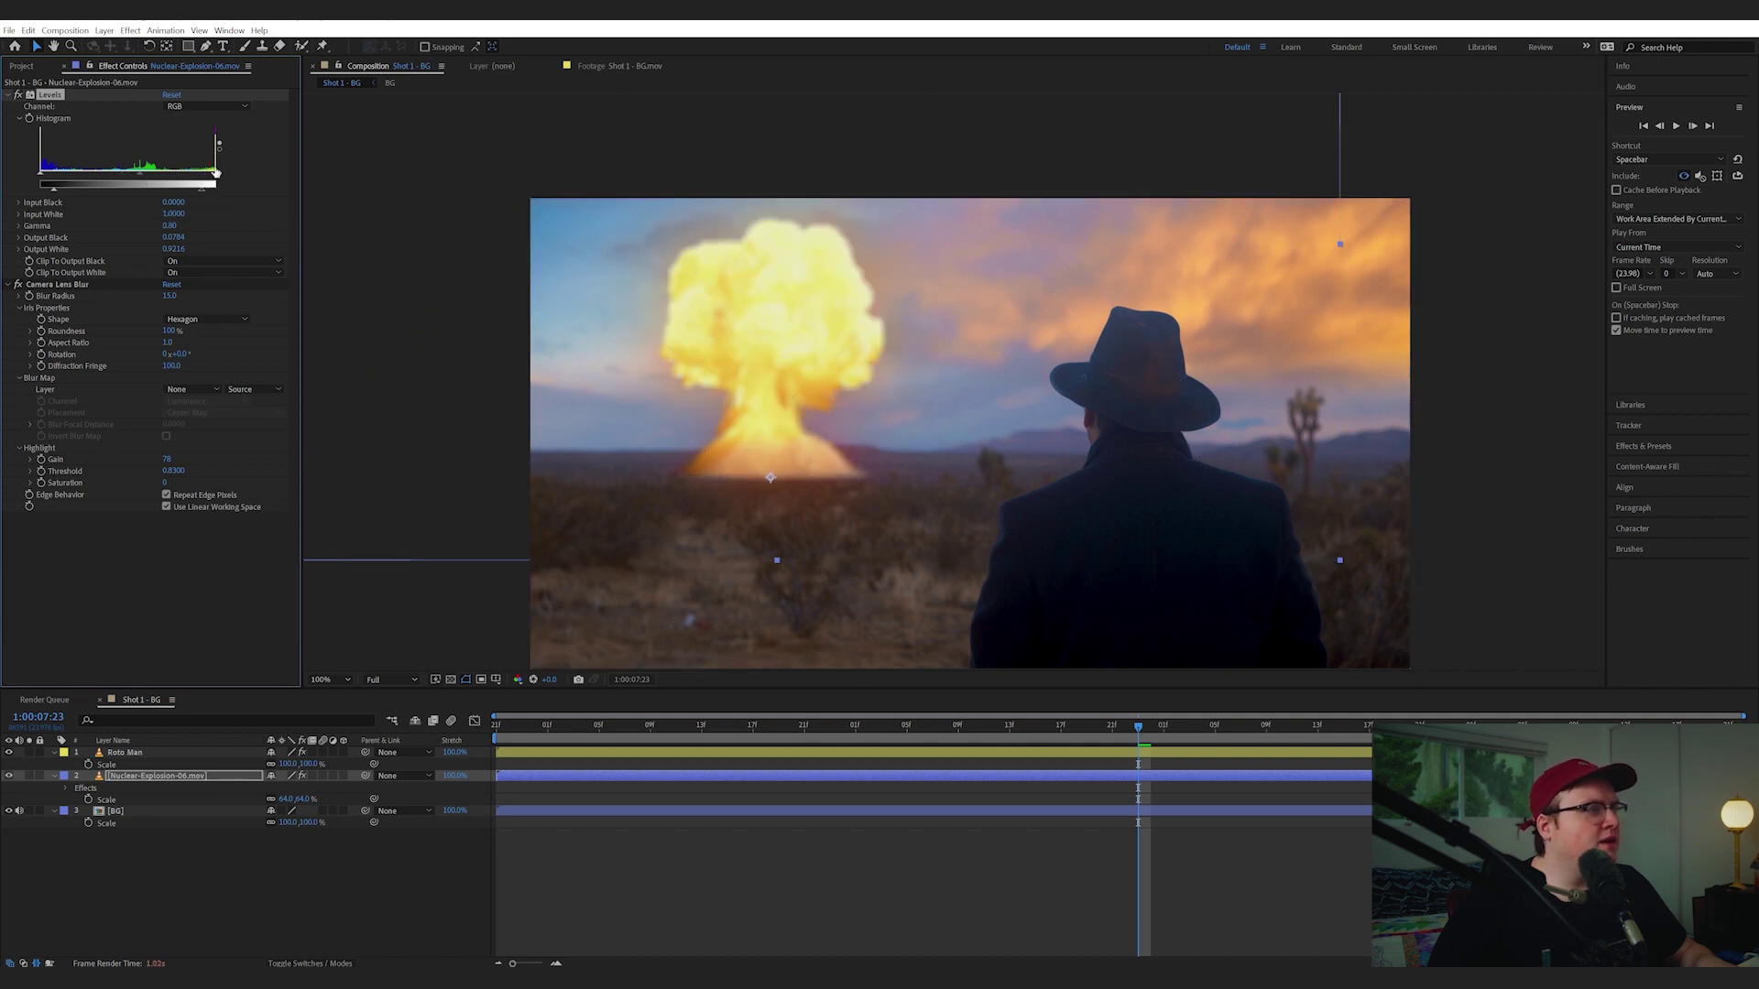
{"action": "left_click_drag", "start_coordinate": [207, 178], "coordinate": [209, 193]}
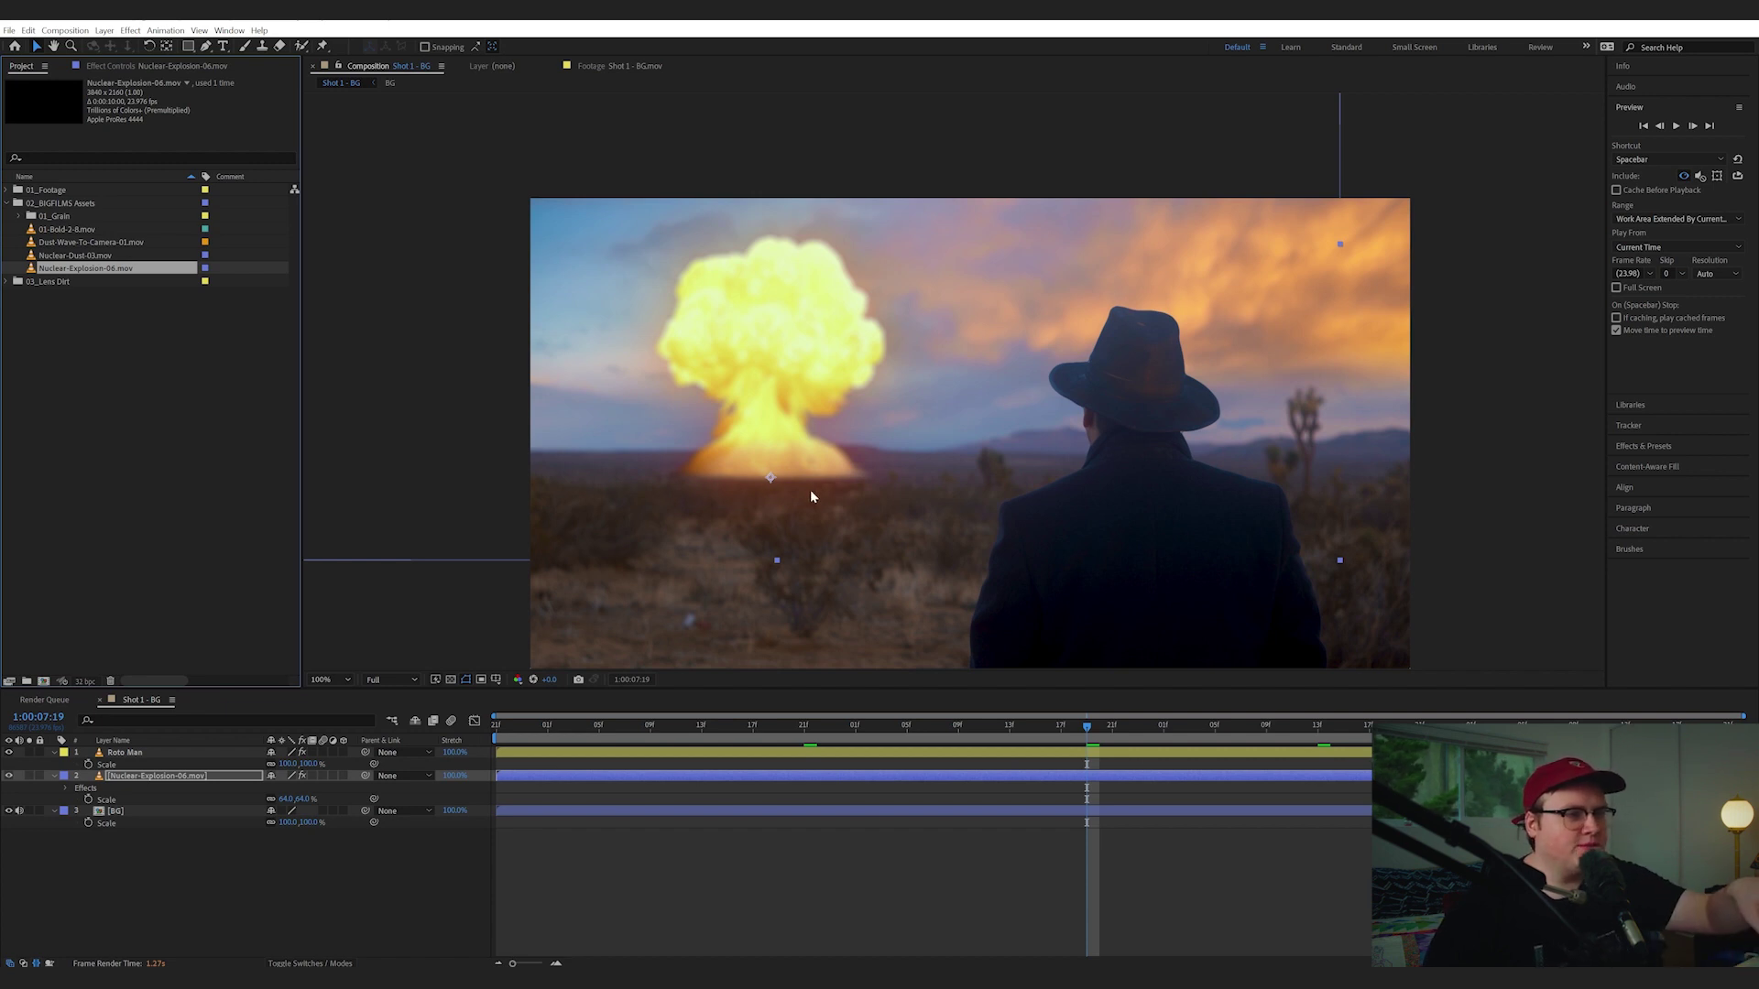
Preview the Nuclear-Dust-03 clip and add it to the composition
{"action": "left_click", "coordinate": [97, 257]}
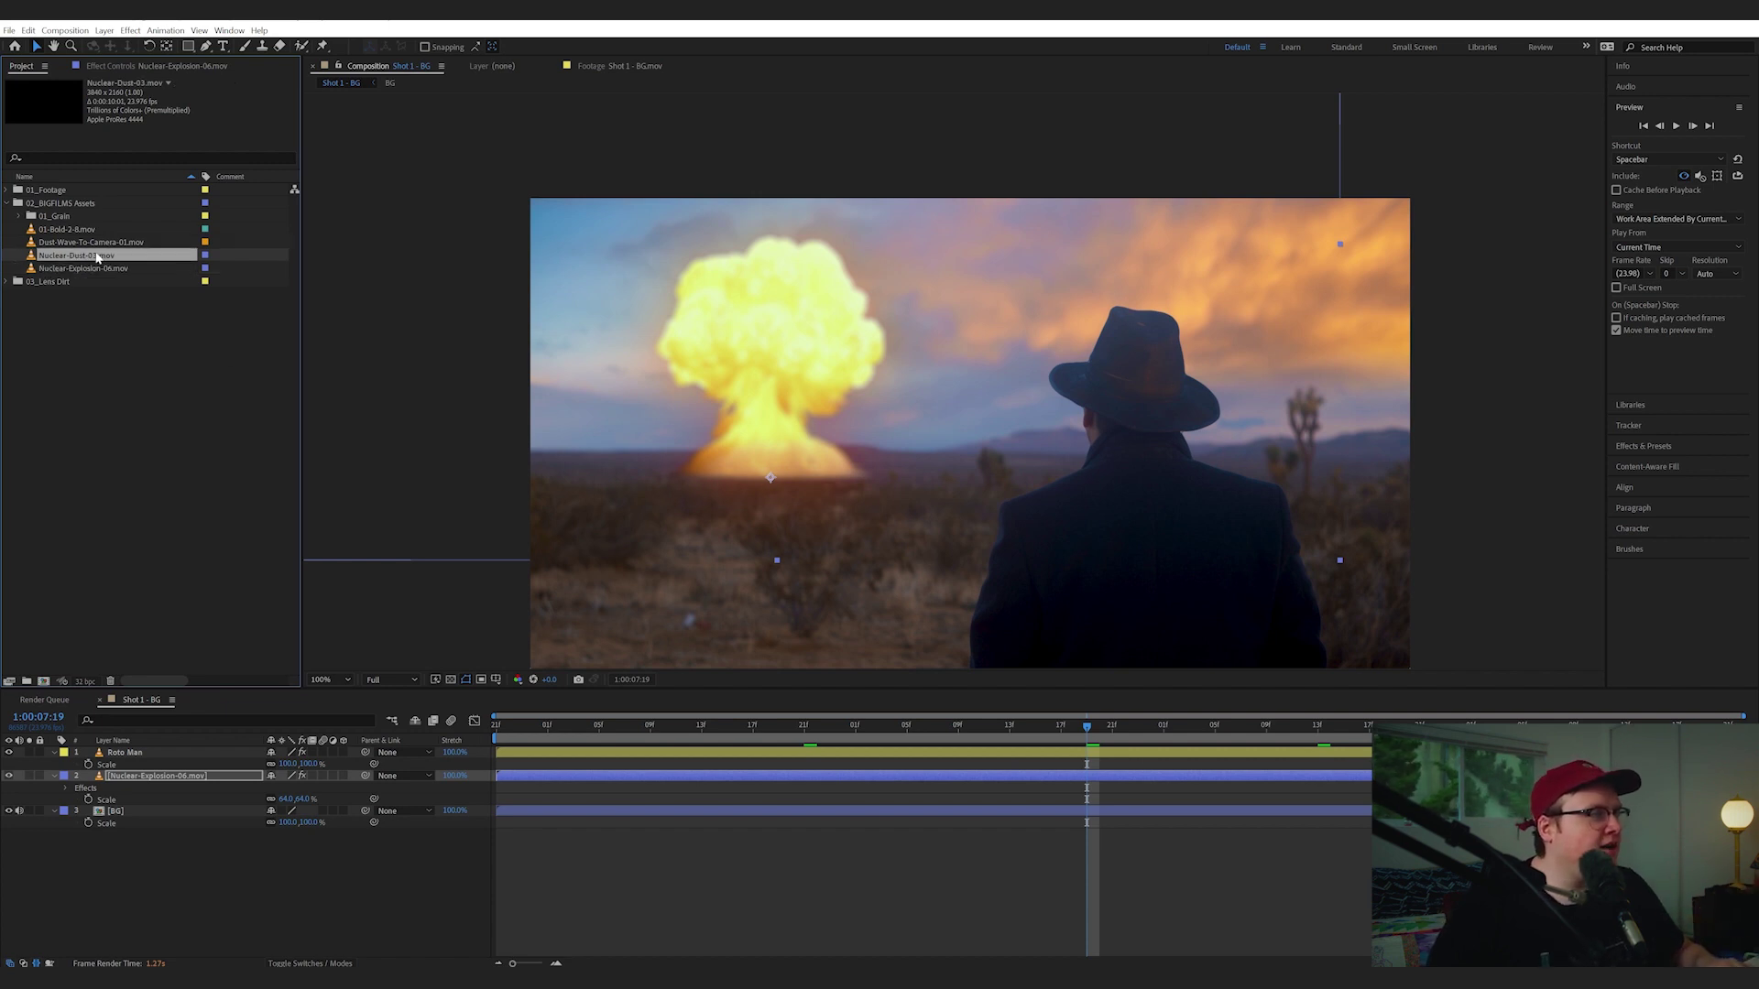
{"action": "double_click", "coordinate": [97, 257]}
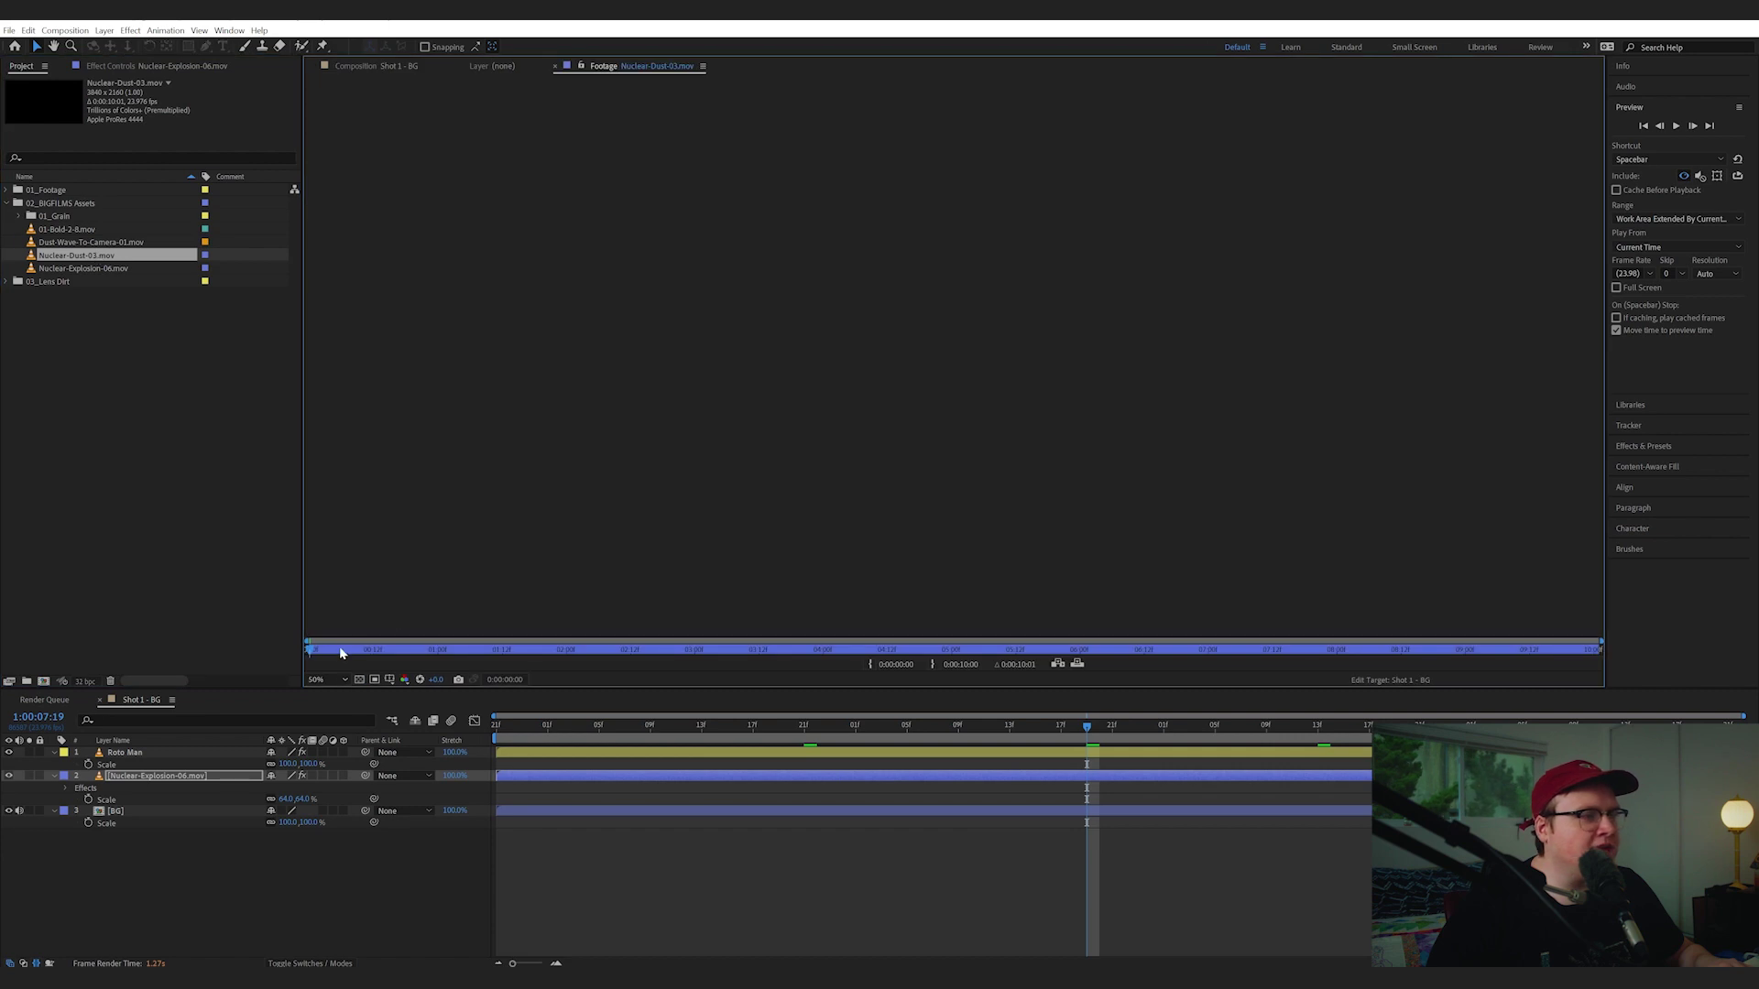
{"action": "left_click_drag", "start_coordinate": [340, 652], "coordinate": [518, 646]}
{"action": "left_click_drag", "start_coordinate": [682, 652], "coordinate": [570, 644]}
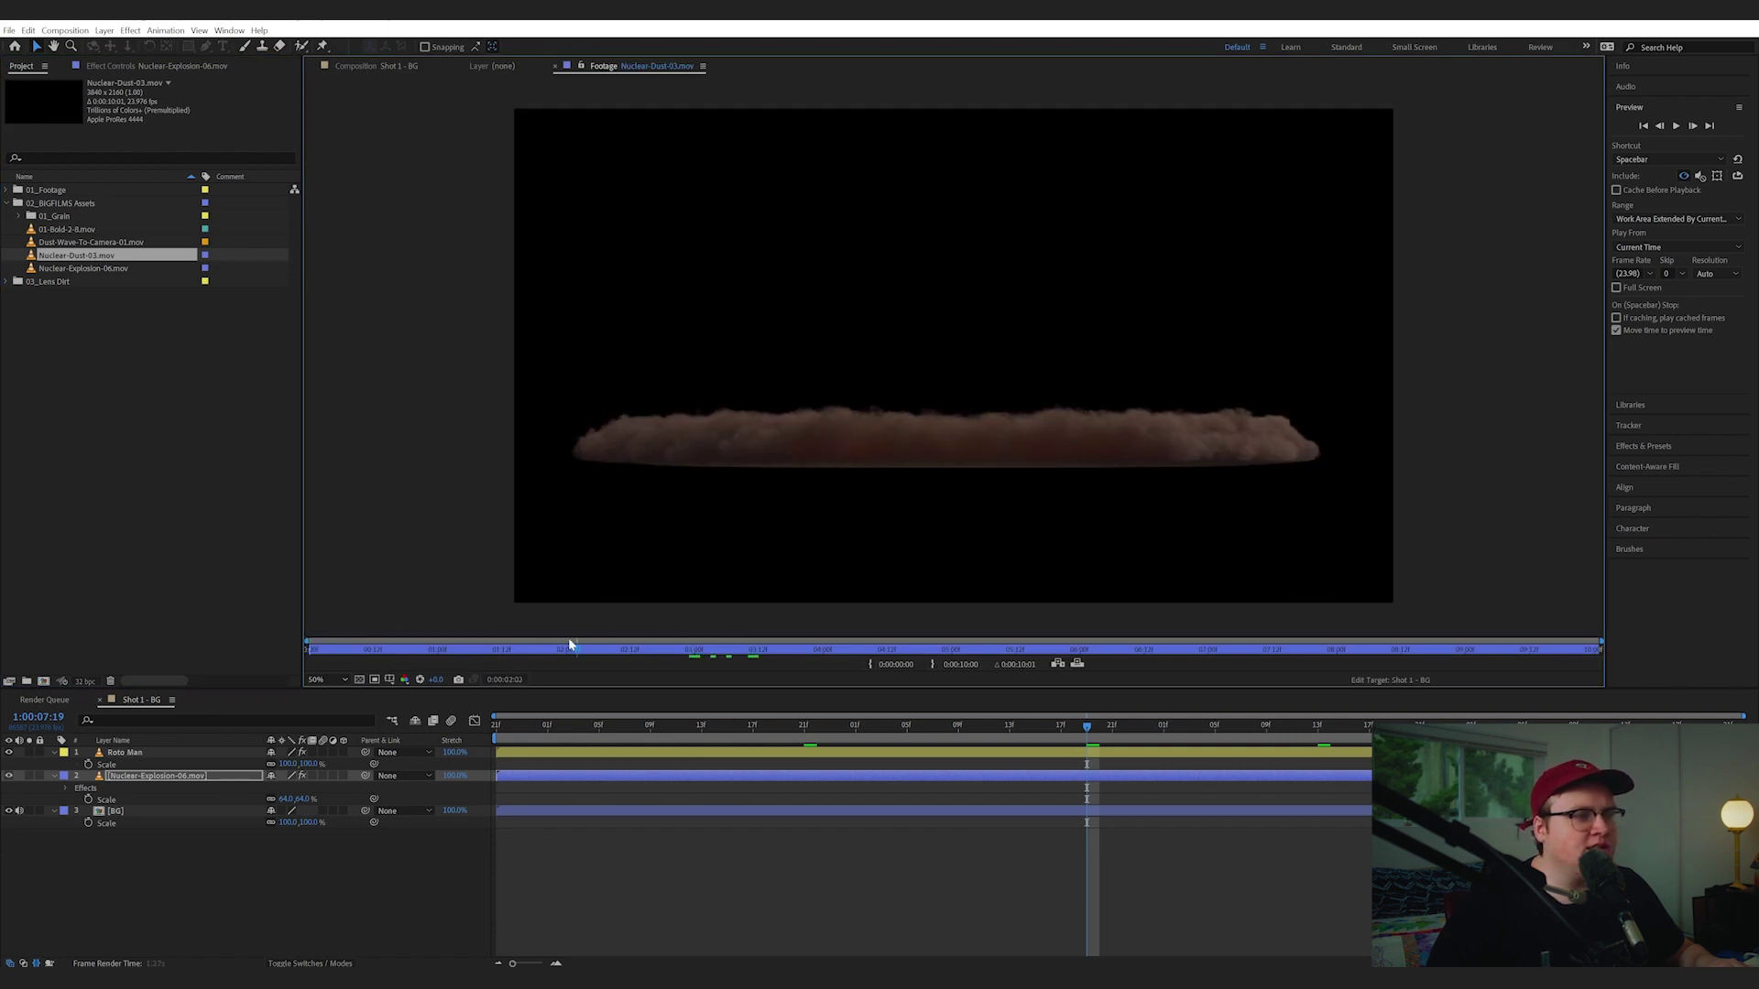
{"action": "left_click_drag", "start_coordinate": [82, 256], "coordinate": [232, 788]}
Keyframe the dust layer's scale from 19% at the start to 24%, with easy ease
{"action": "key", "text": "s"}
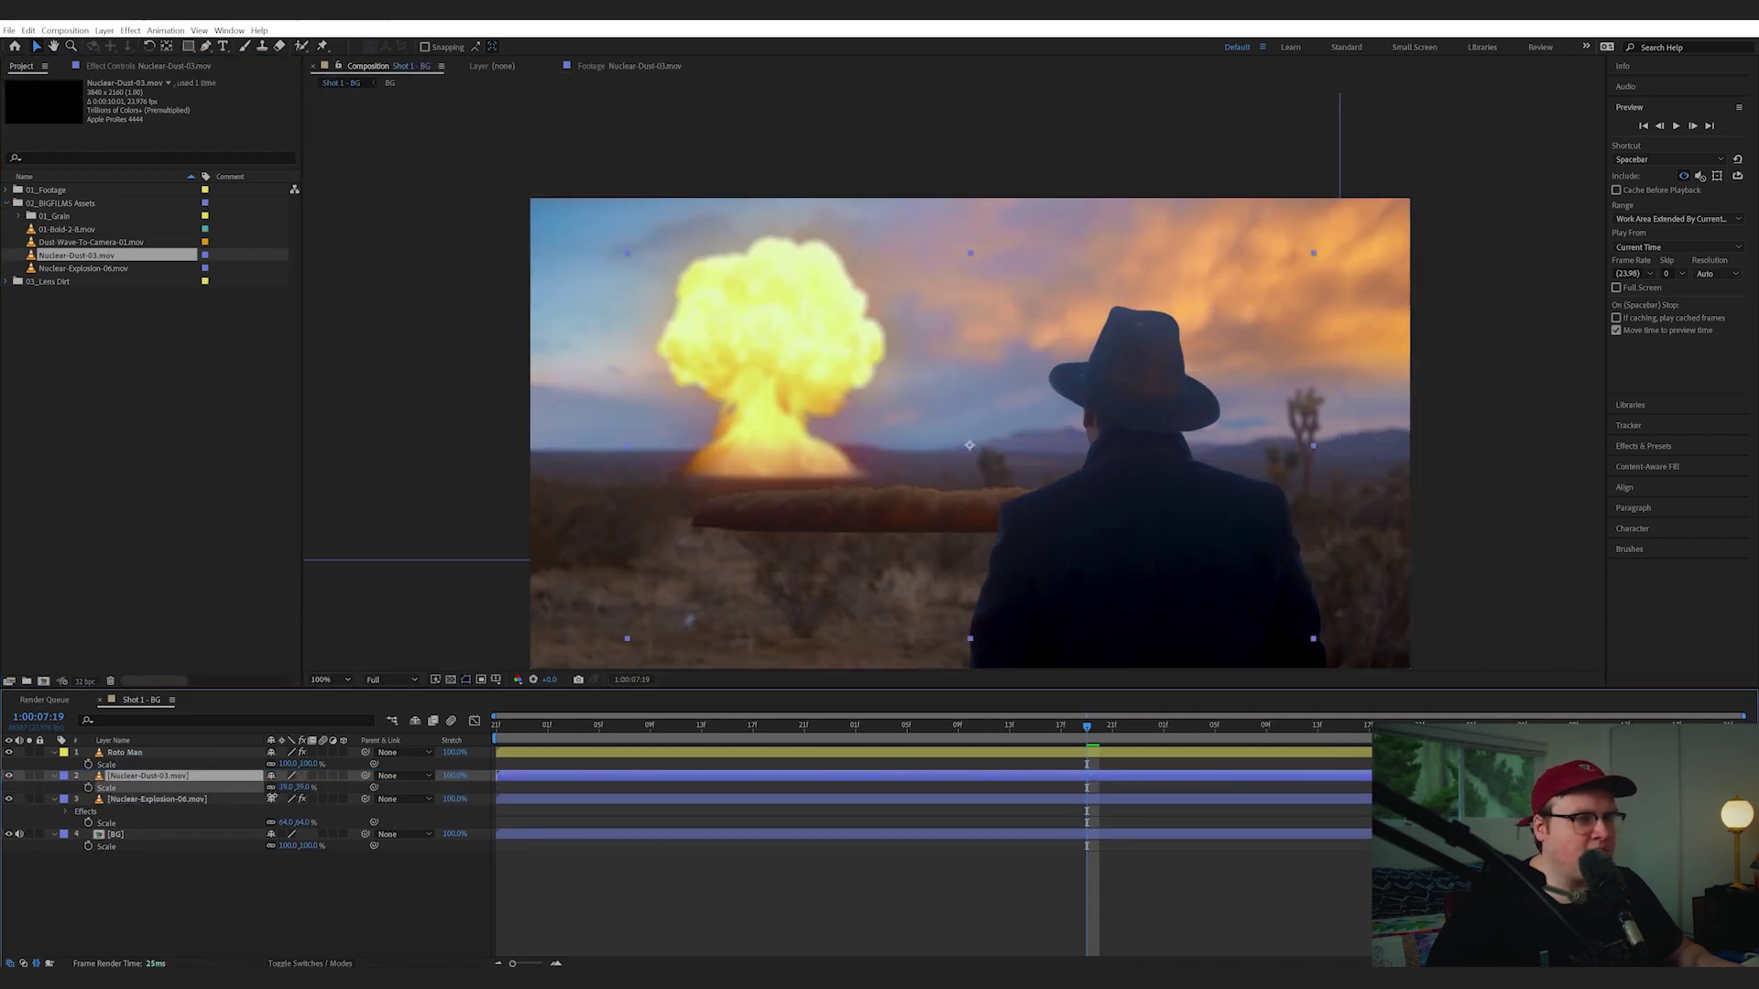
{"action": "key", "text": "space"}
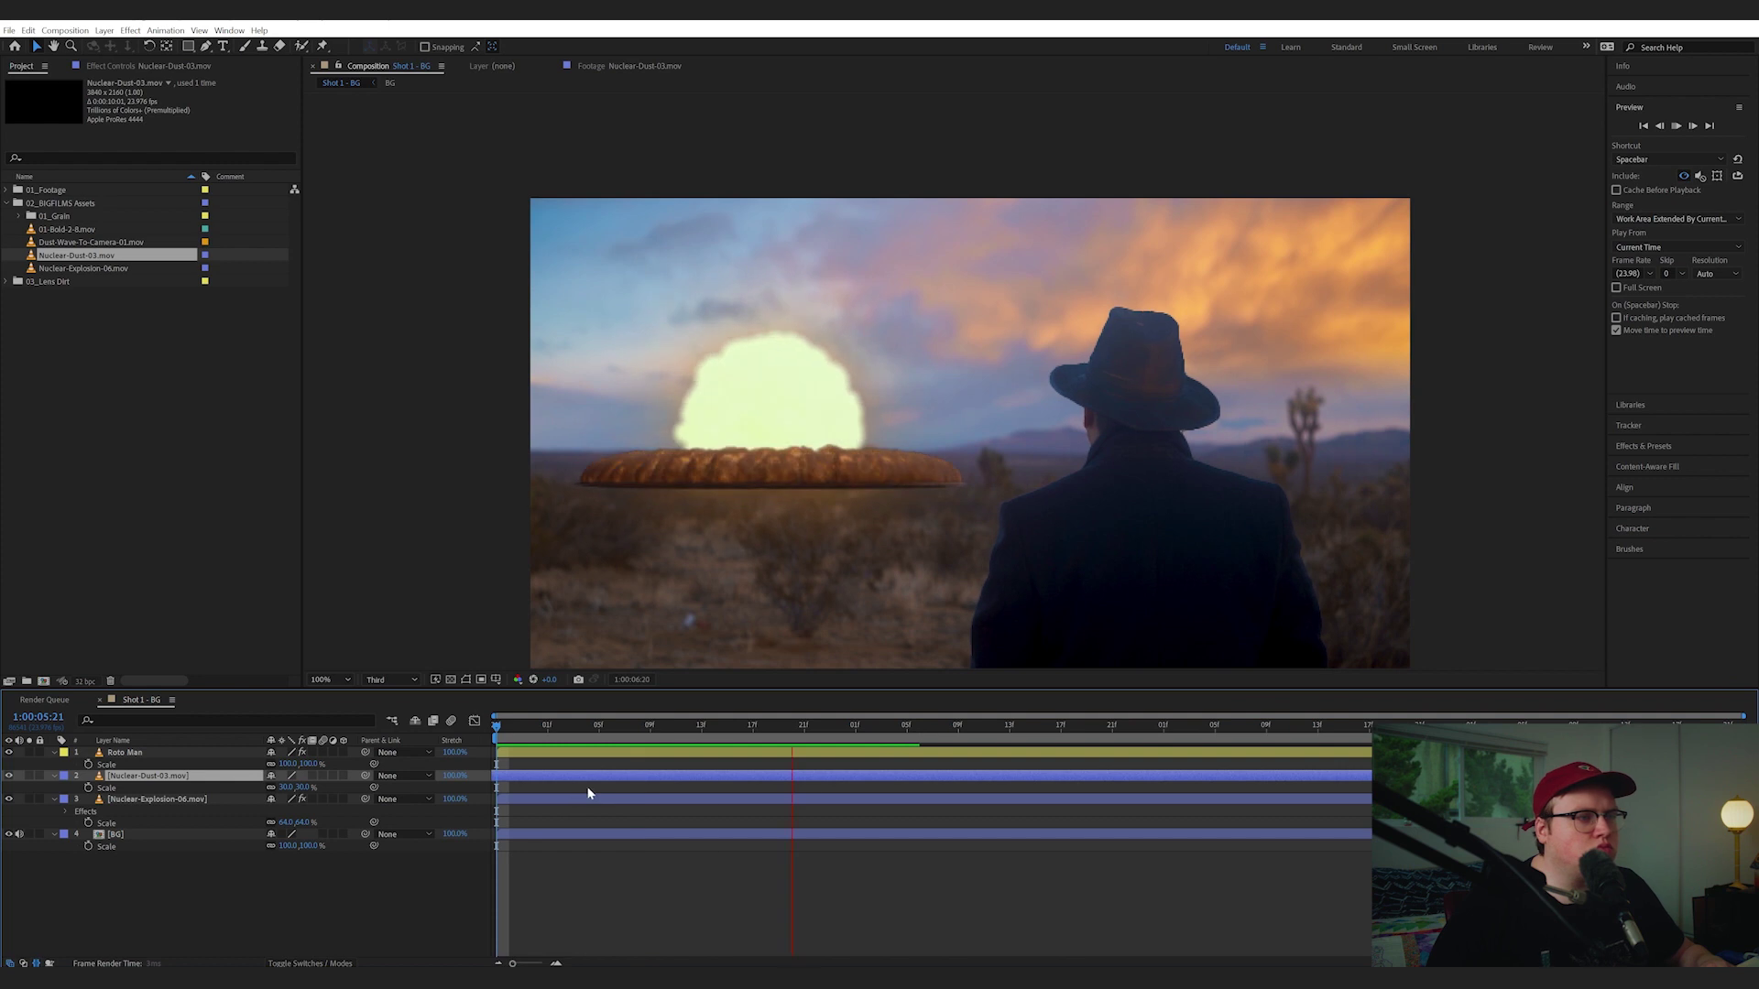
{"action": "left_click", "coordinate": [88, 787]}
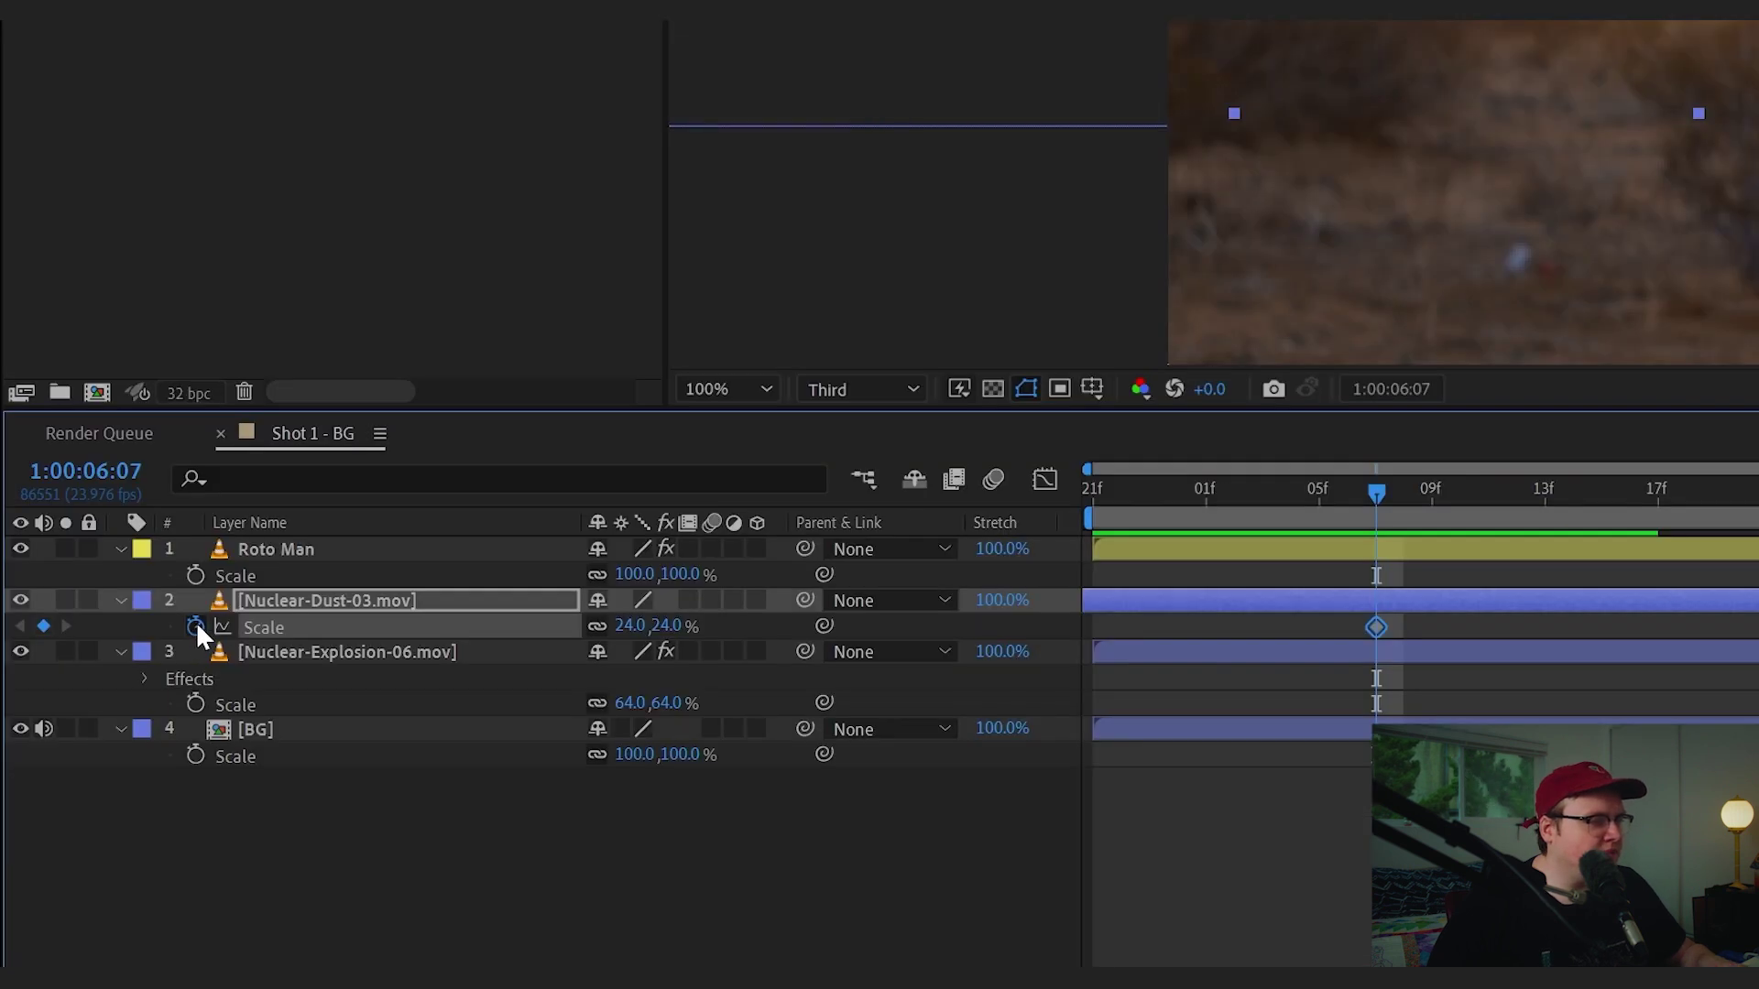
{"action": "left_click", "coordinate": [339, 580]}
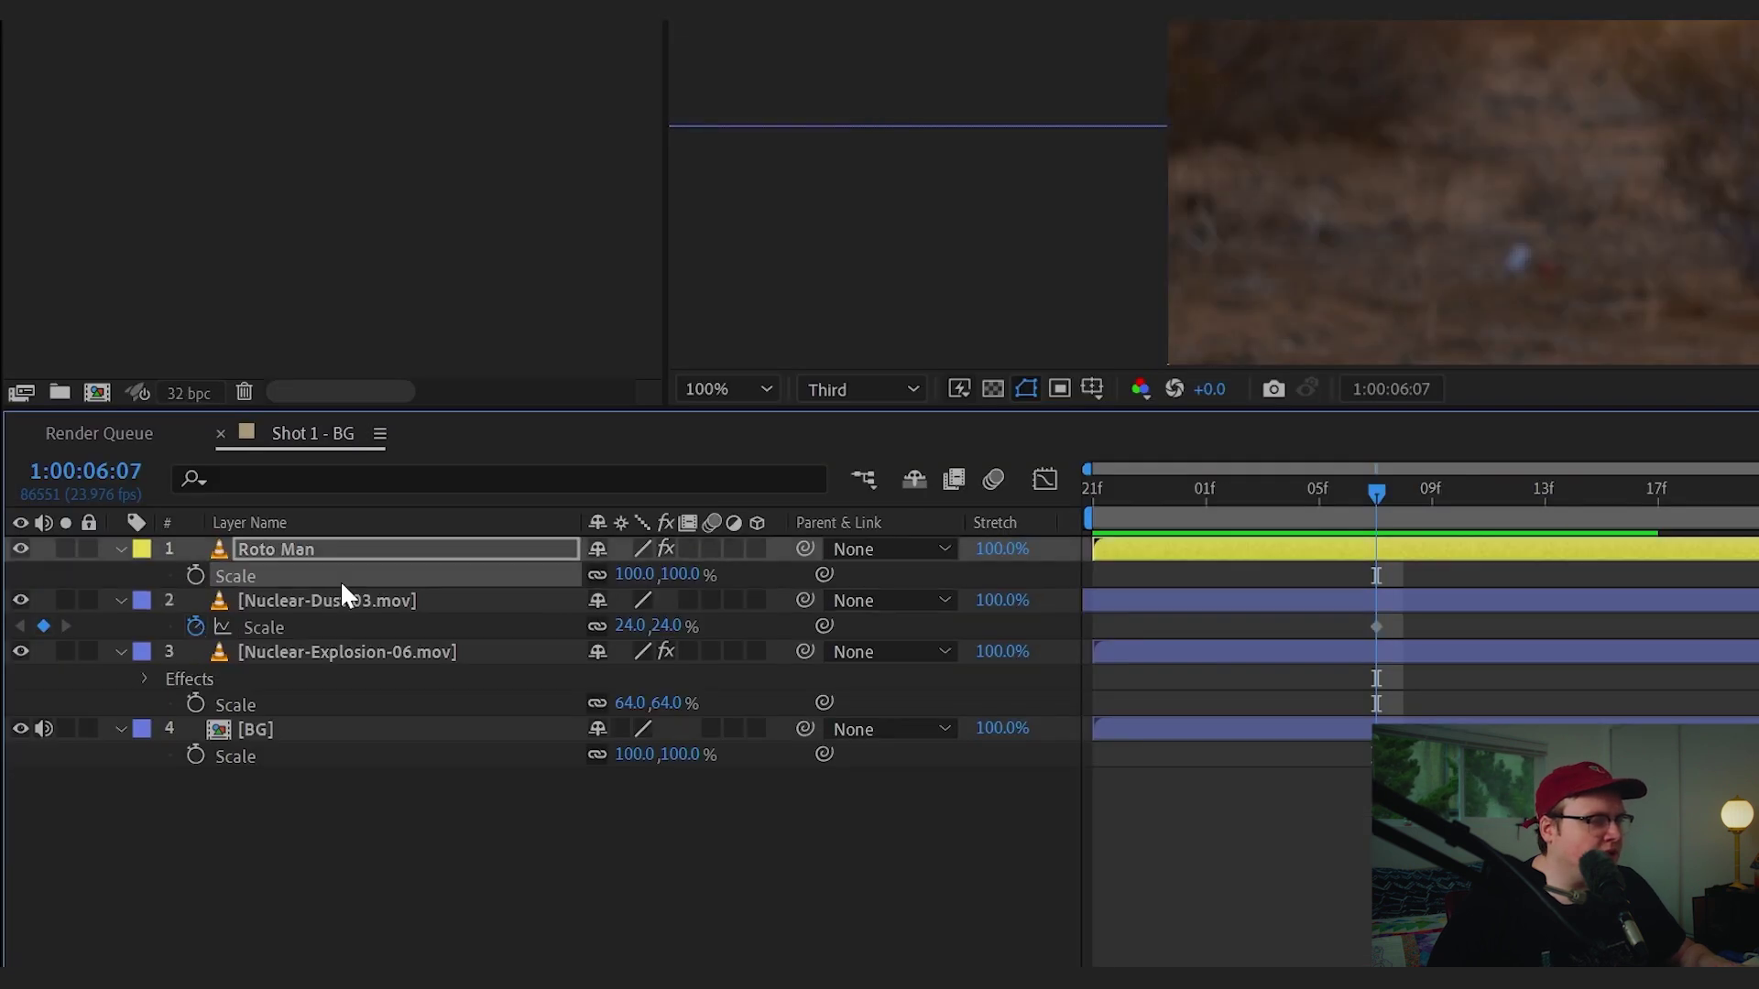
{"action": "left_click", "coordinate": [301, 601]}
{"action": "key", "text": "u"}
{"action": "key", "text": "s"}
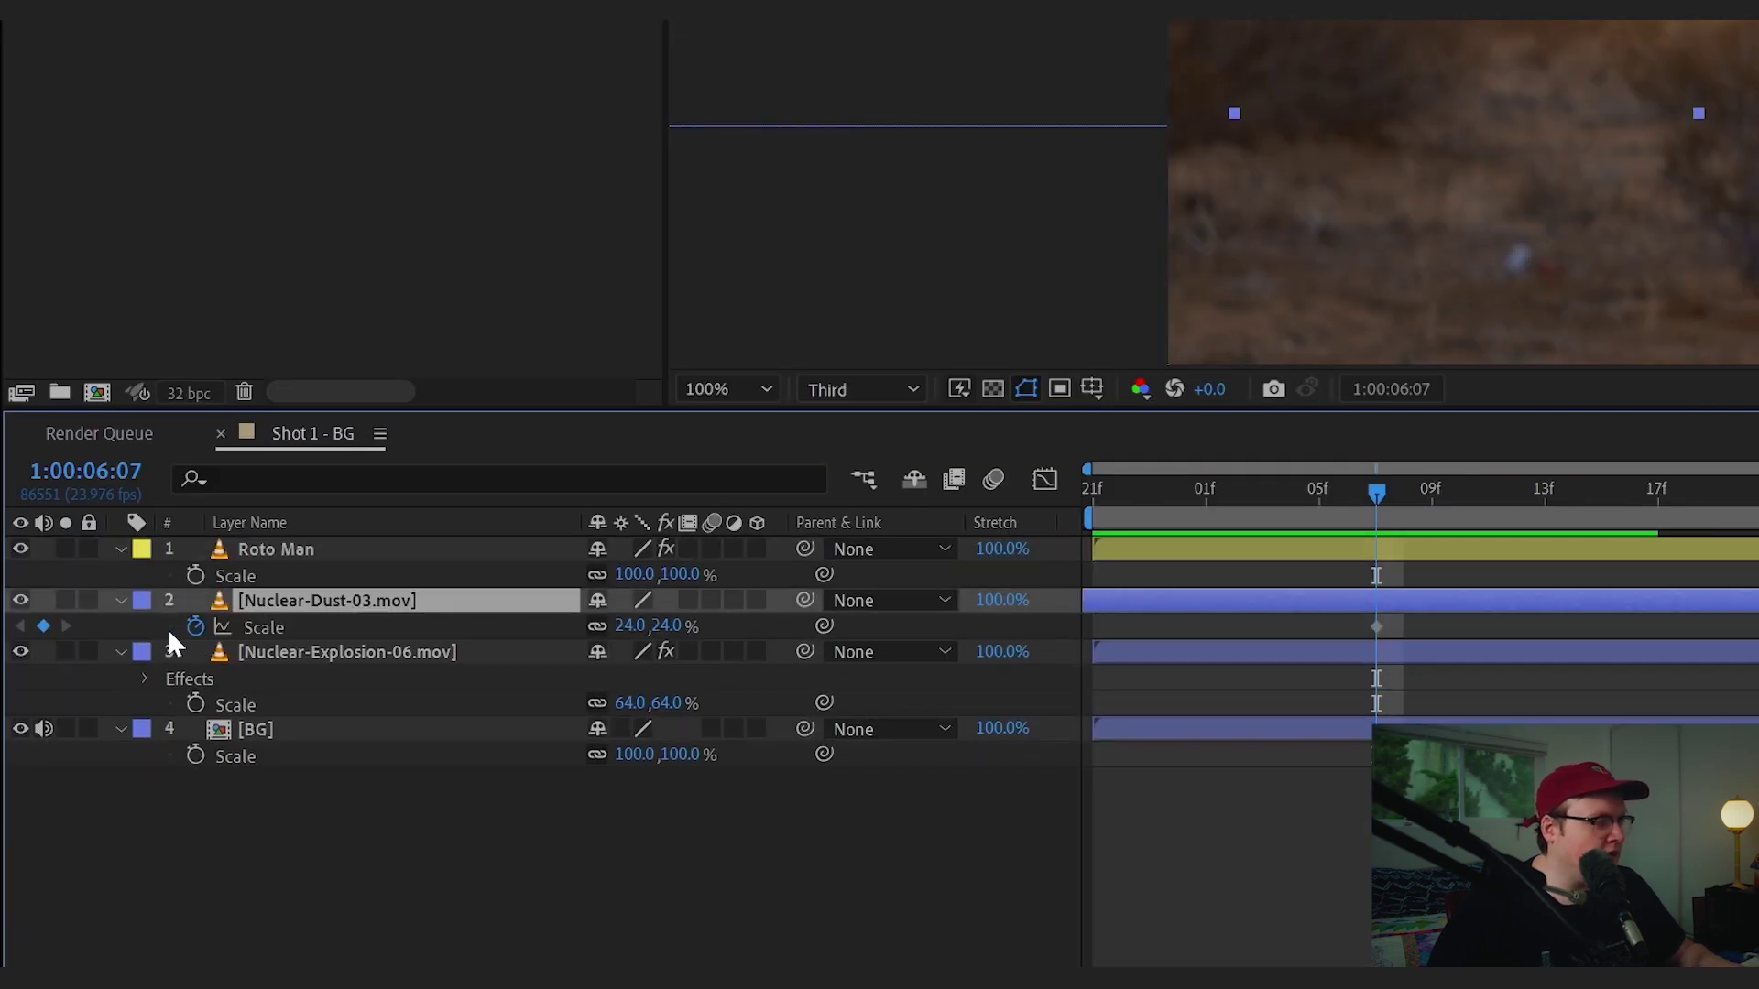
{"action": "key", "text": "Home"}
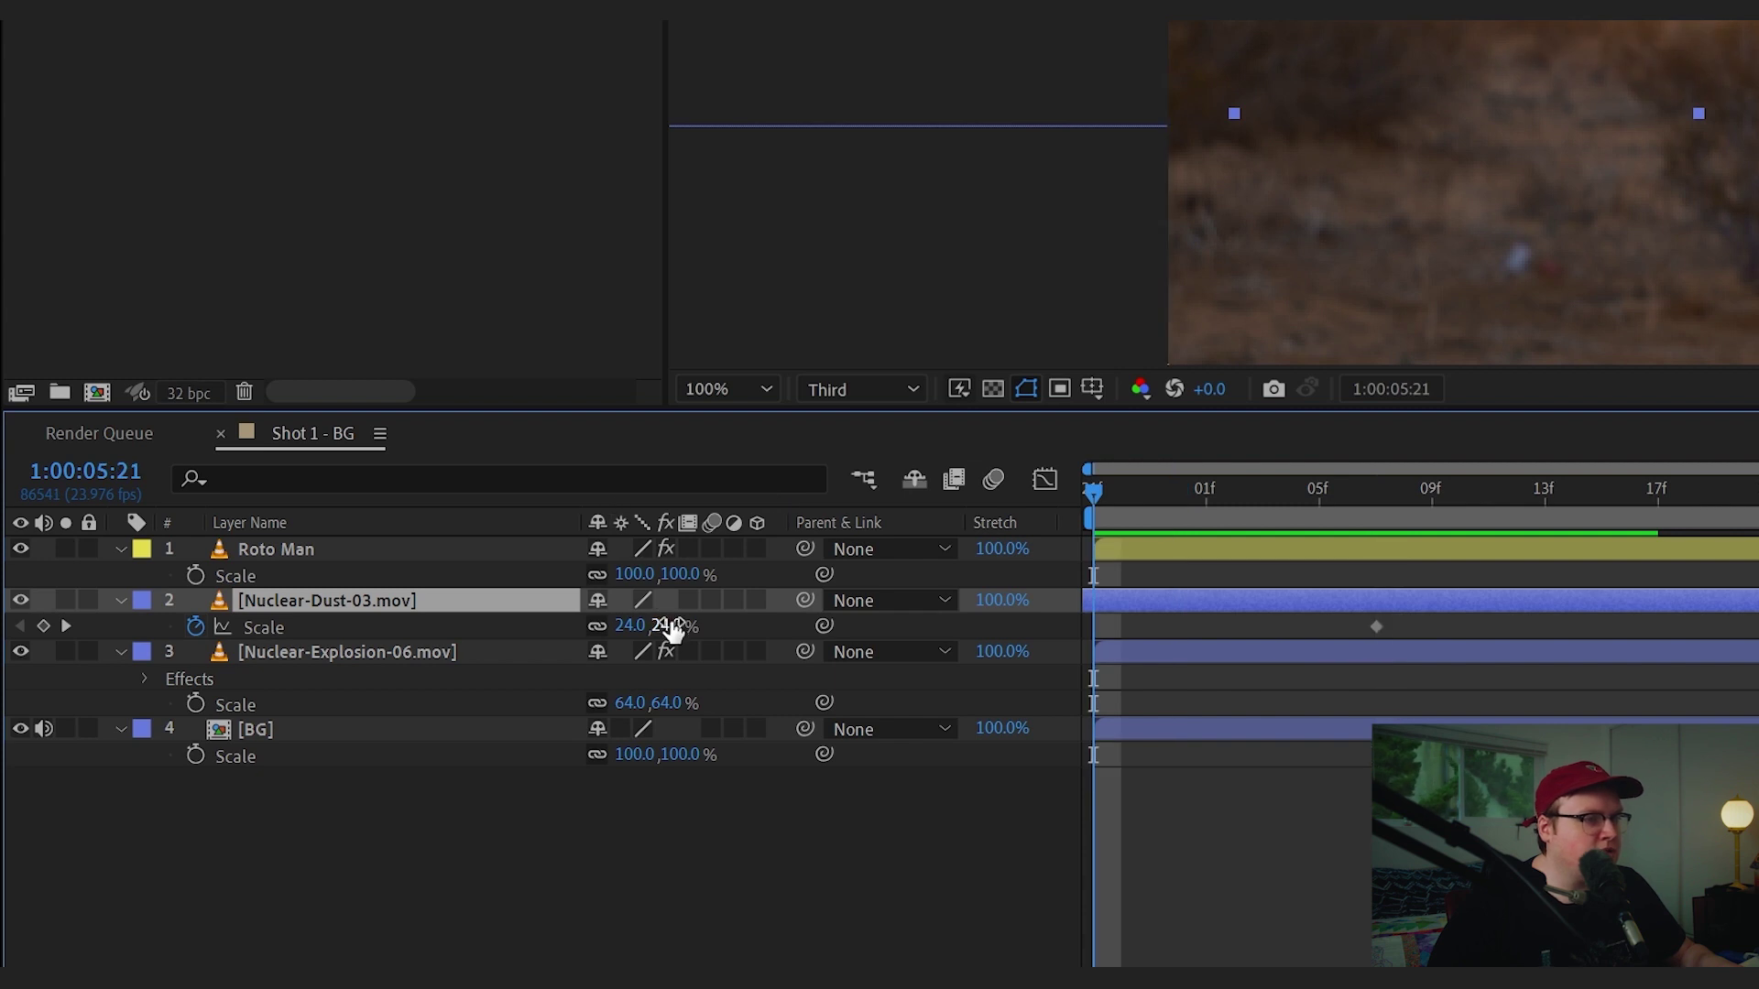
{"action": "left_click_drag", "start_coordinate": [672, 630], "coordinate": [652, 632]}
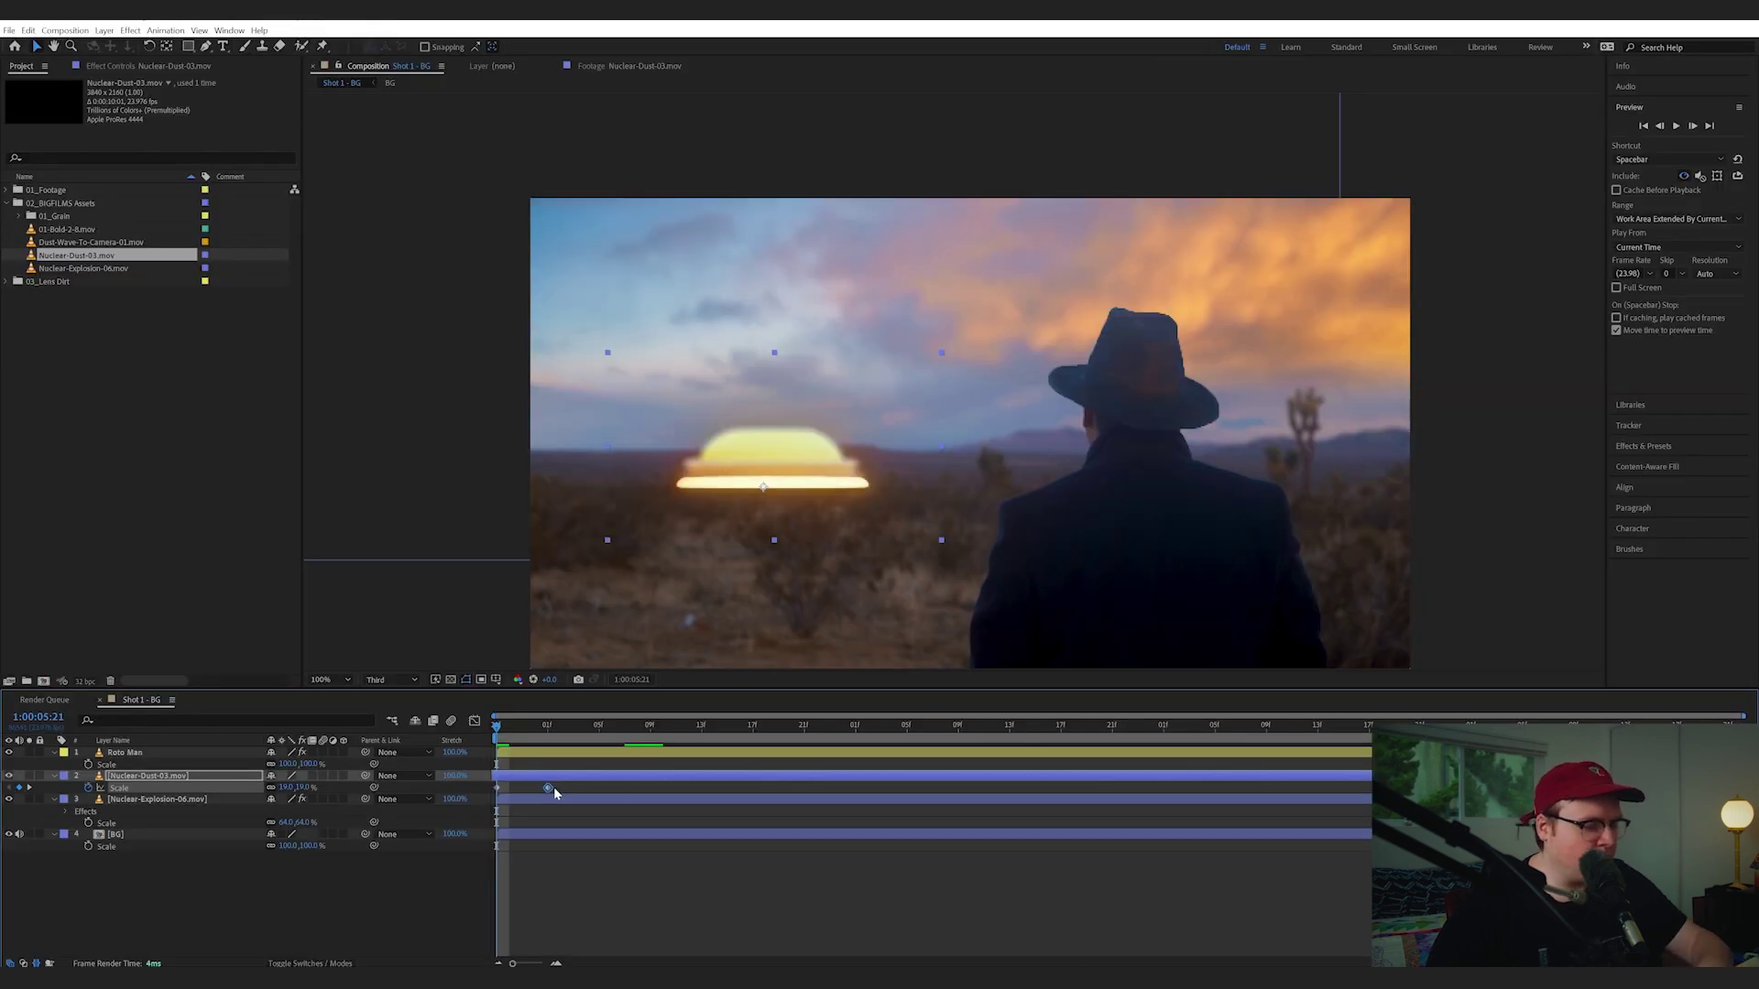
{"action": "key", "text": "F9"}
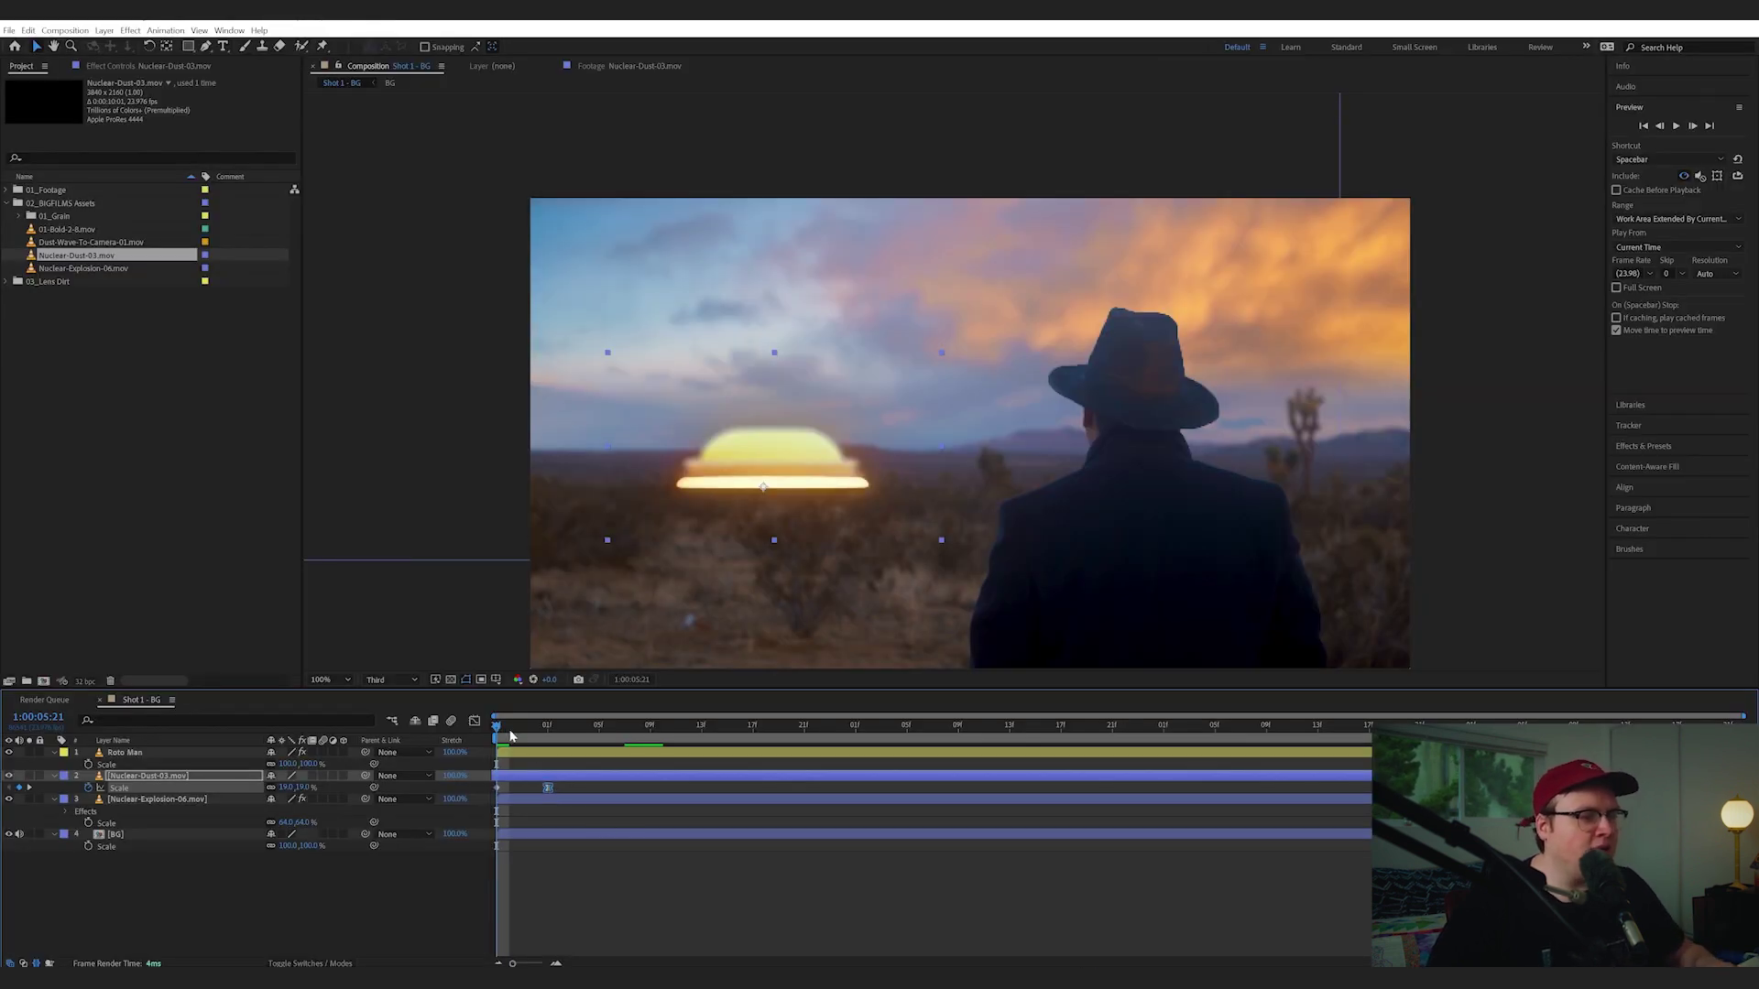
Play the dust wave preview twice to review it
{"action": "key", "text": "space"}
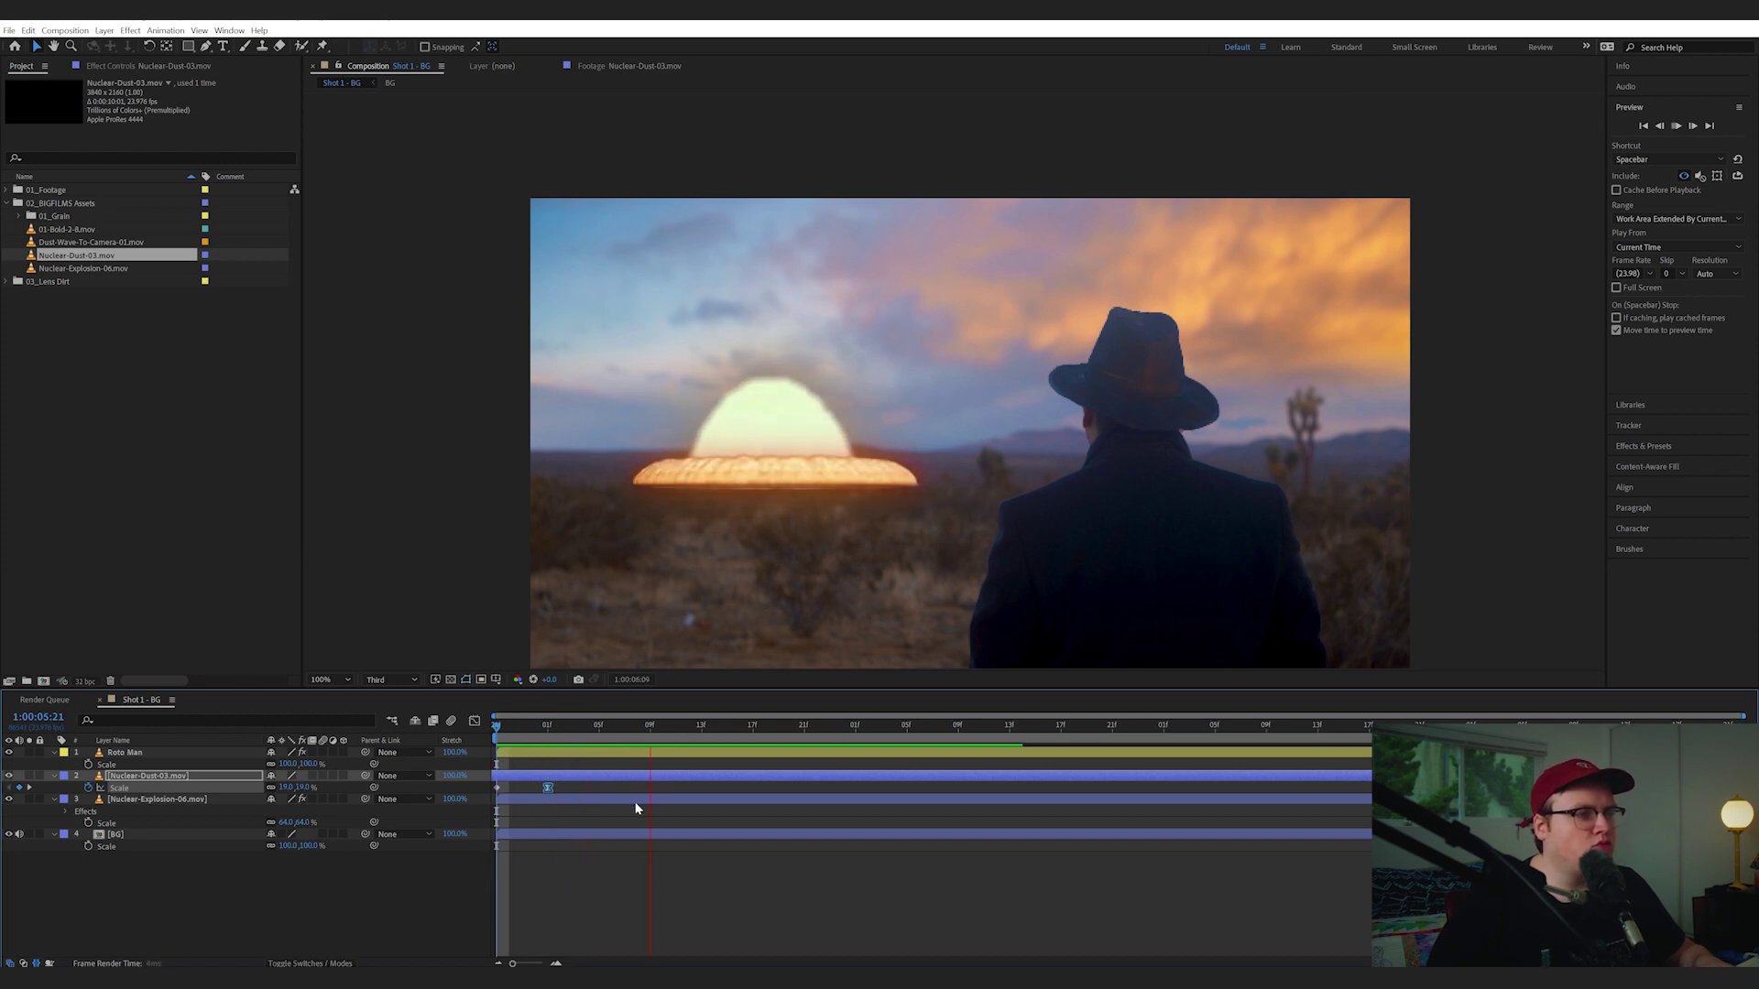
{"action": "key", "text": "space"}
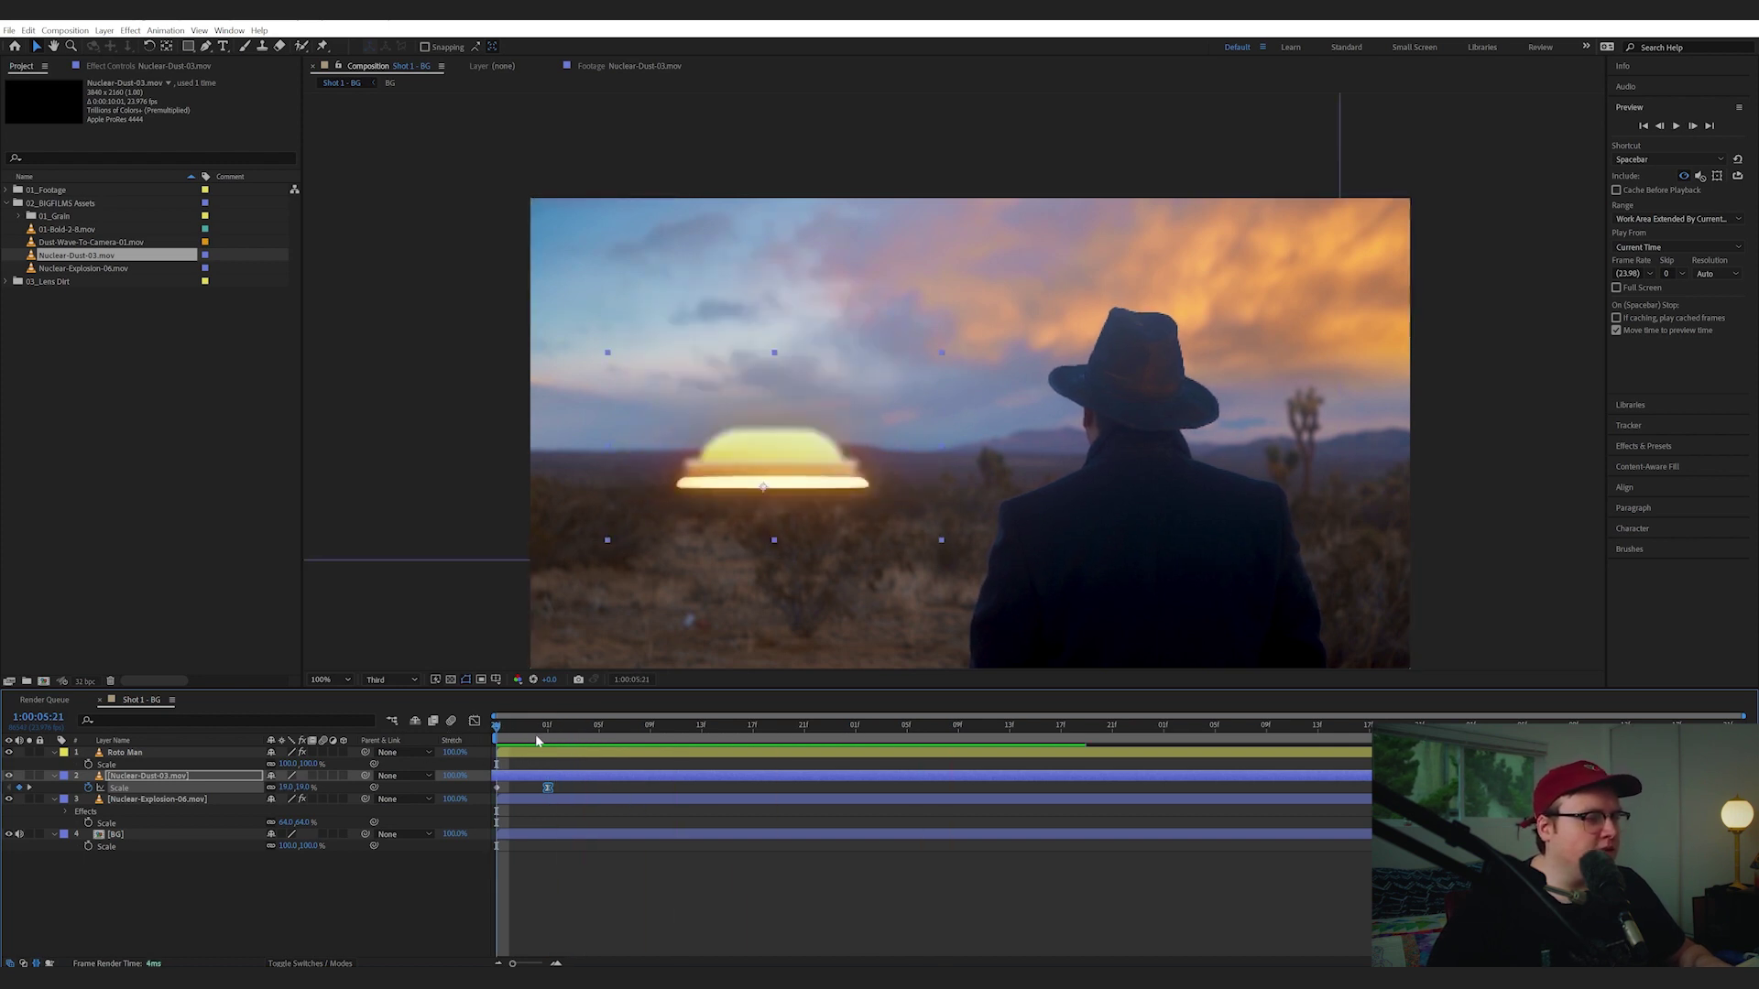
{"action": "key", "text": "space"}
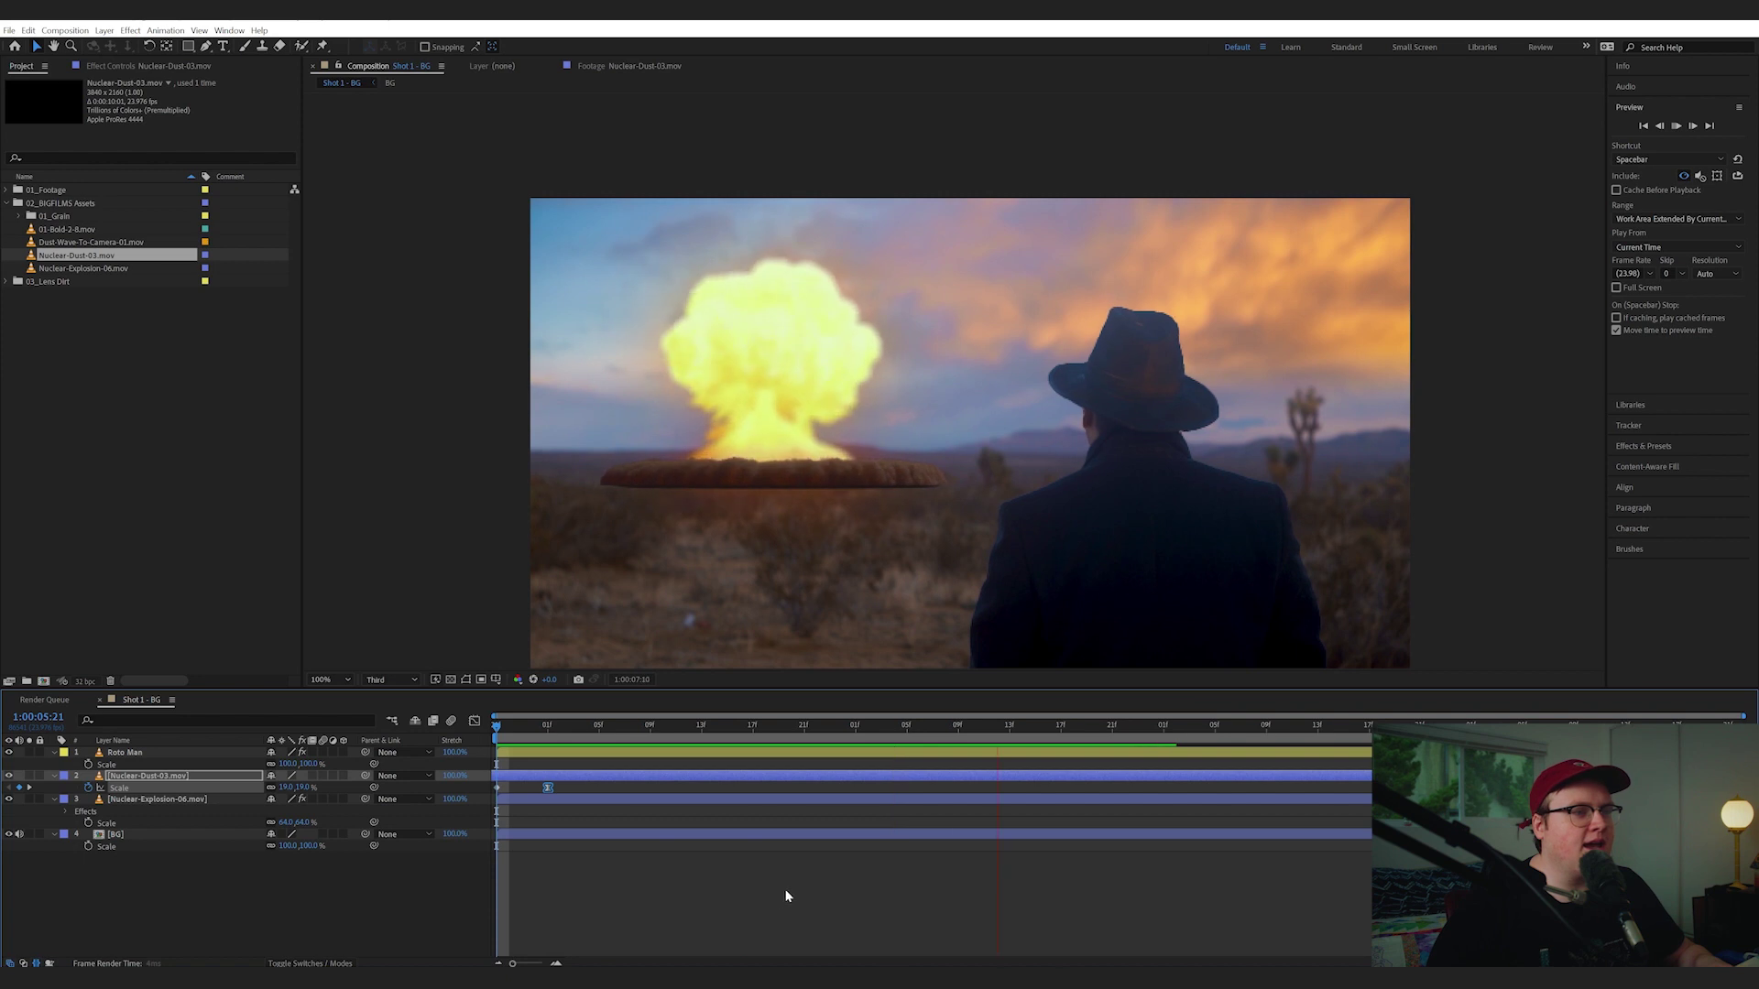
{"action": "key", "text": "space"}
Cut the Levels and Camera Lens Blur effects off the Nuclear-Explosion-06 layer
{"action": "left_click", "coordinate": [173, 798]}
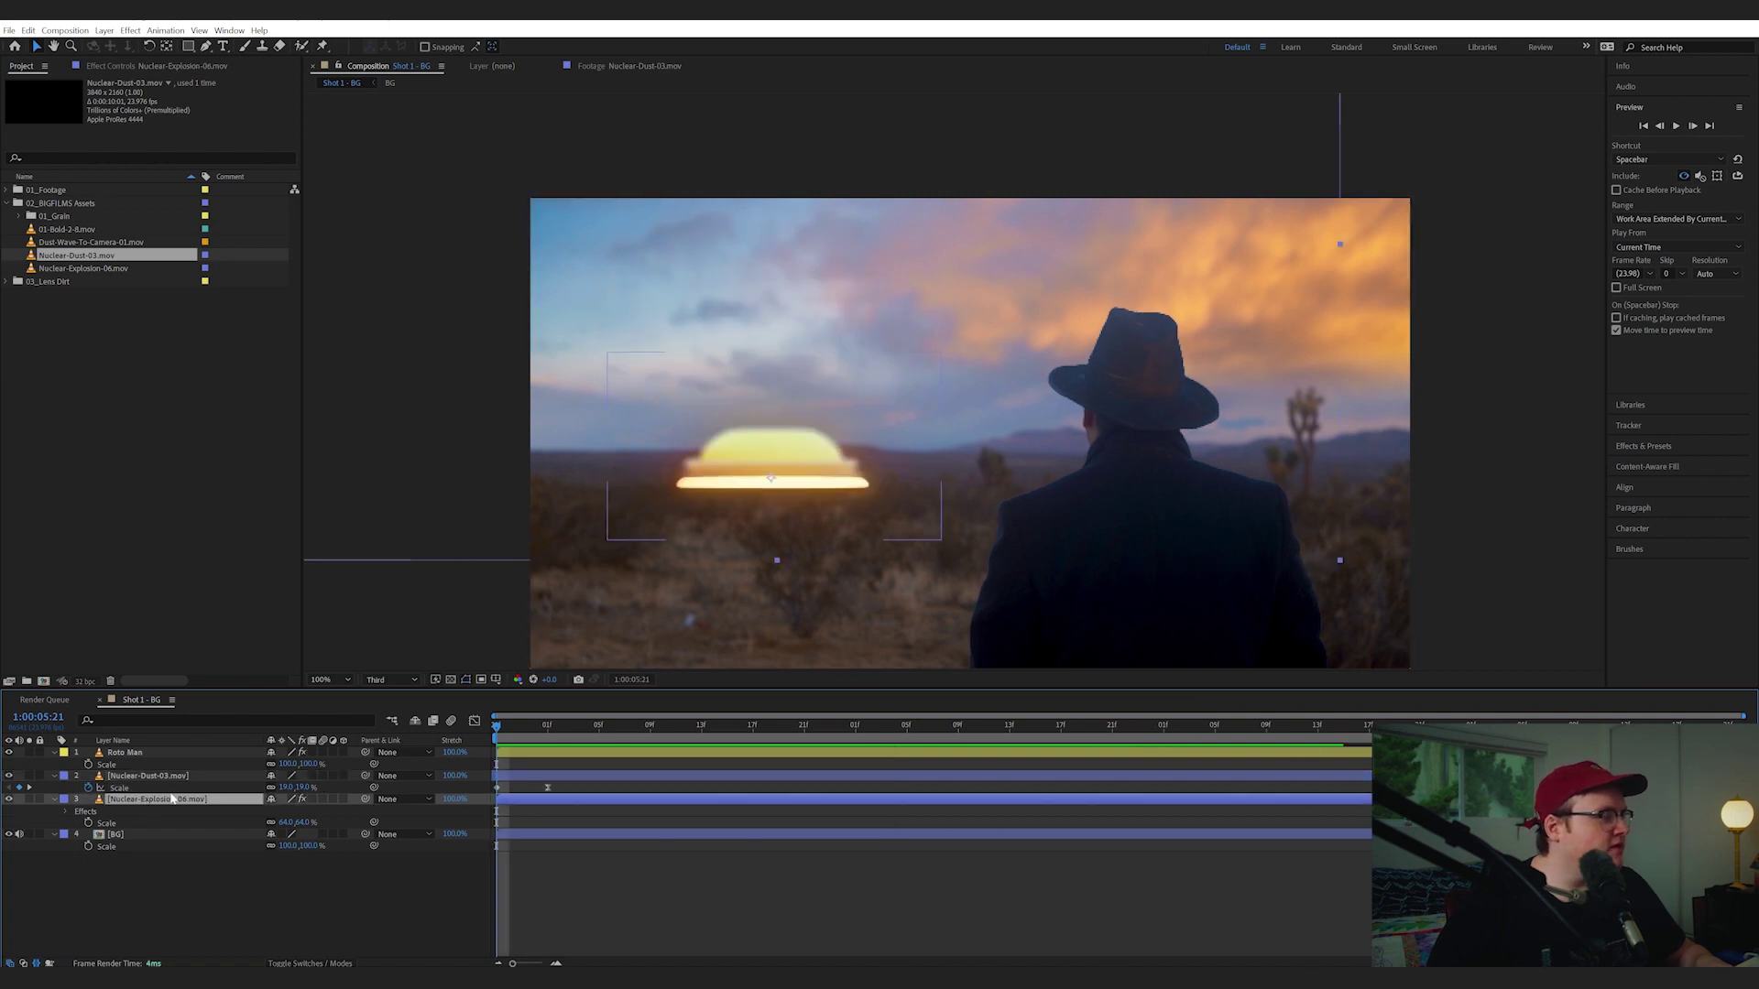
{"action": "left_click", "coordinate": [137, 67]}
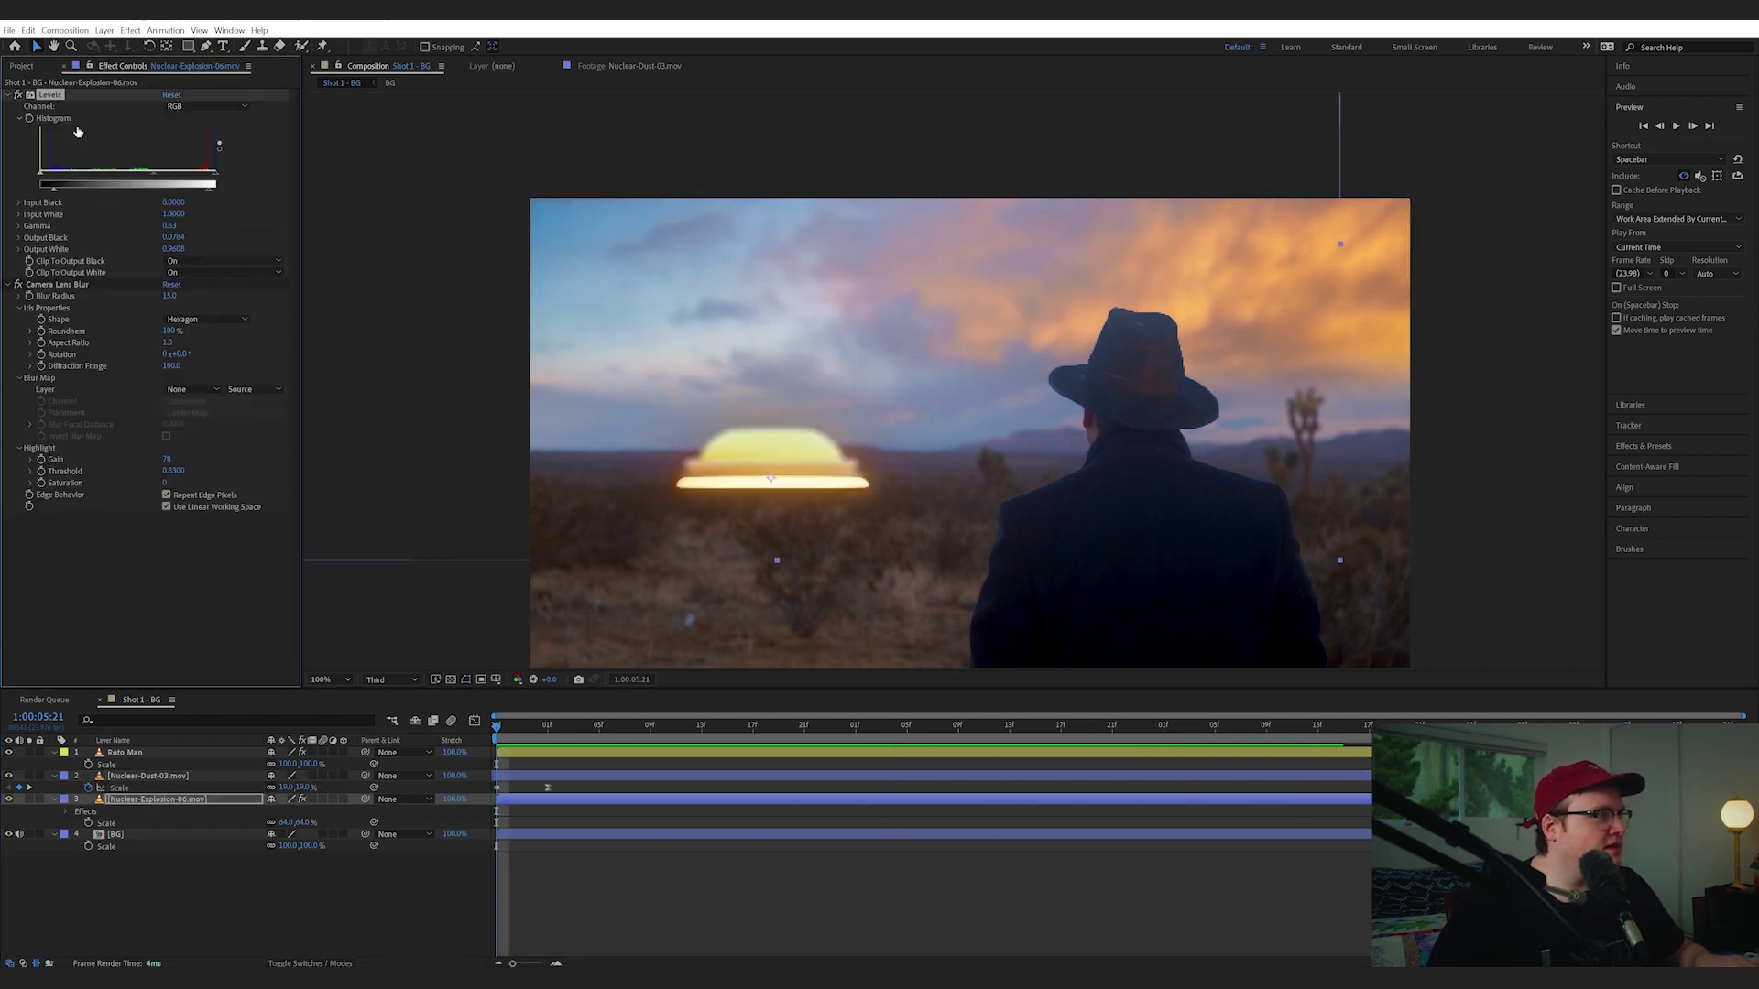
{"action": "left_click", "coordinate": [66, 284]}
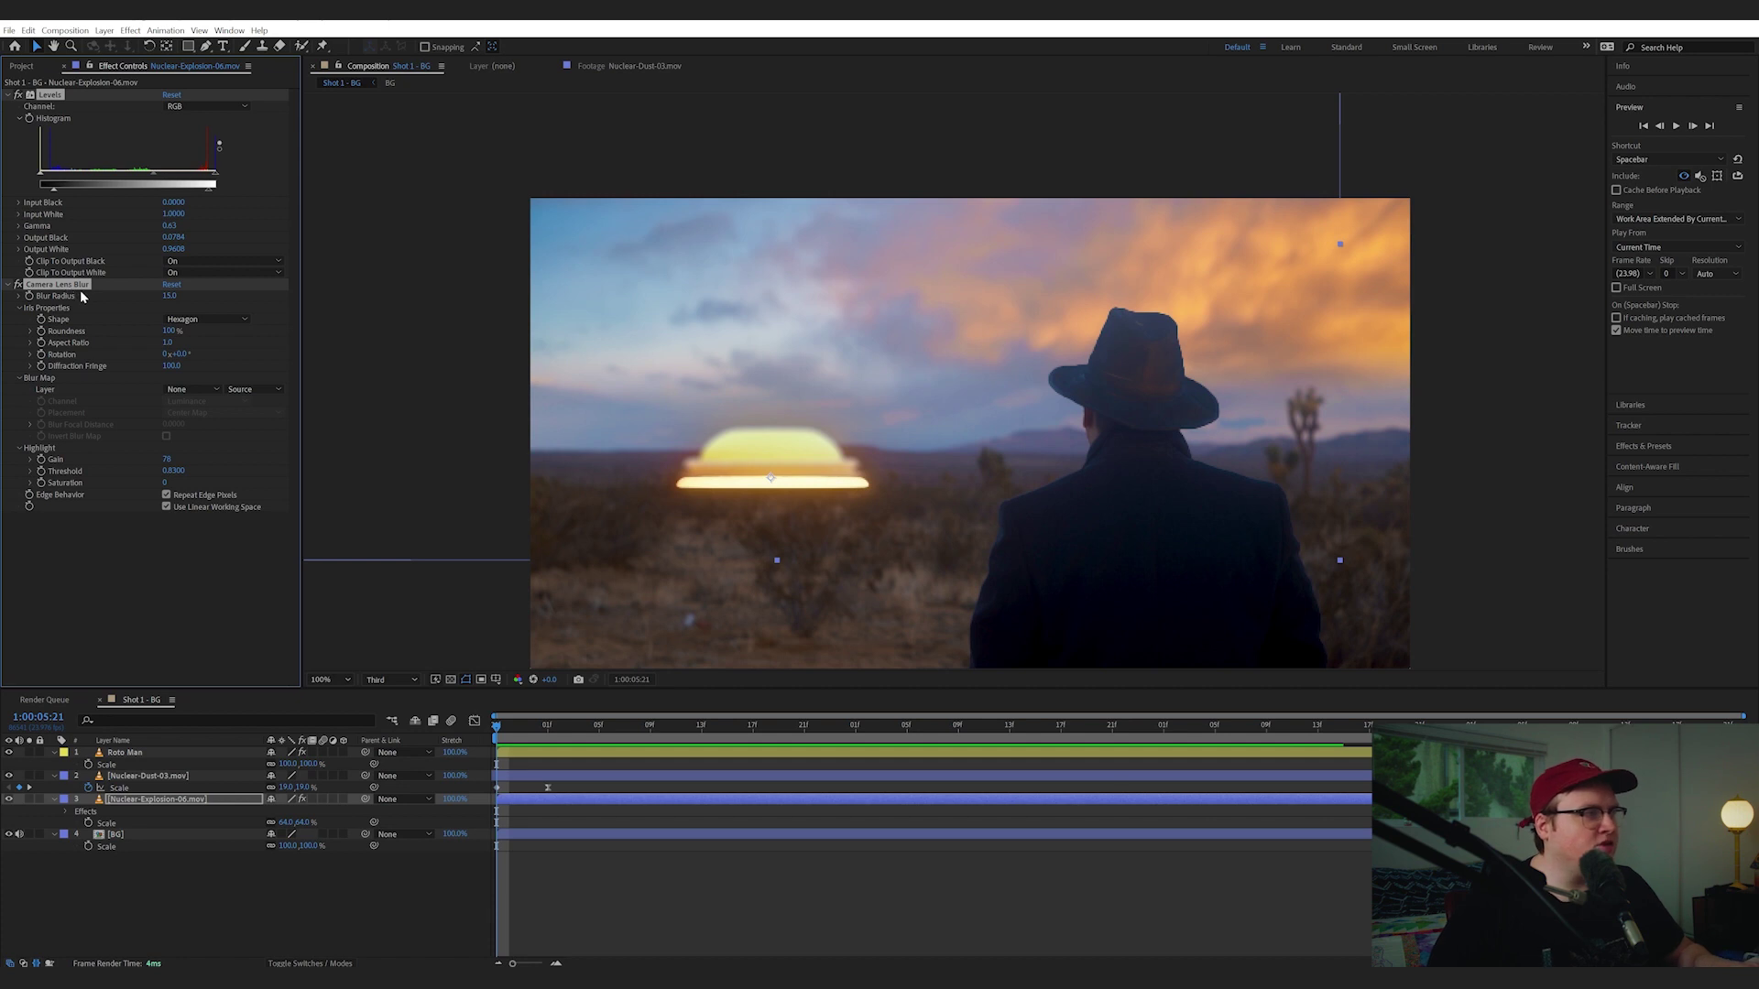
{"action": "key", "text": "Delete"}
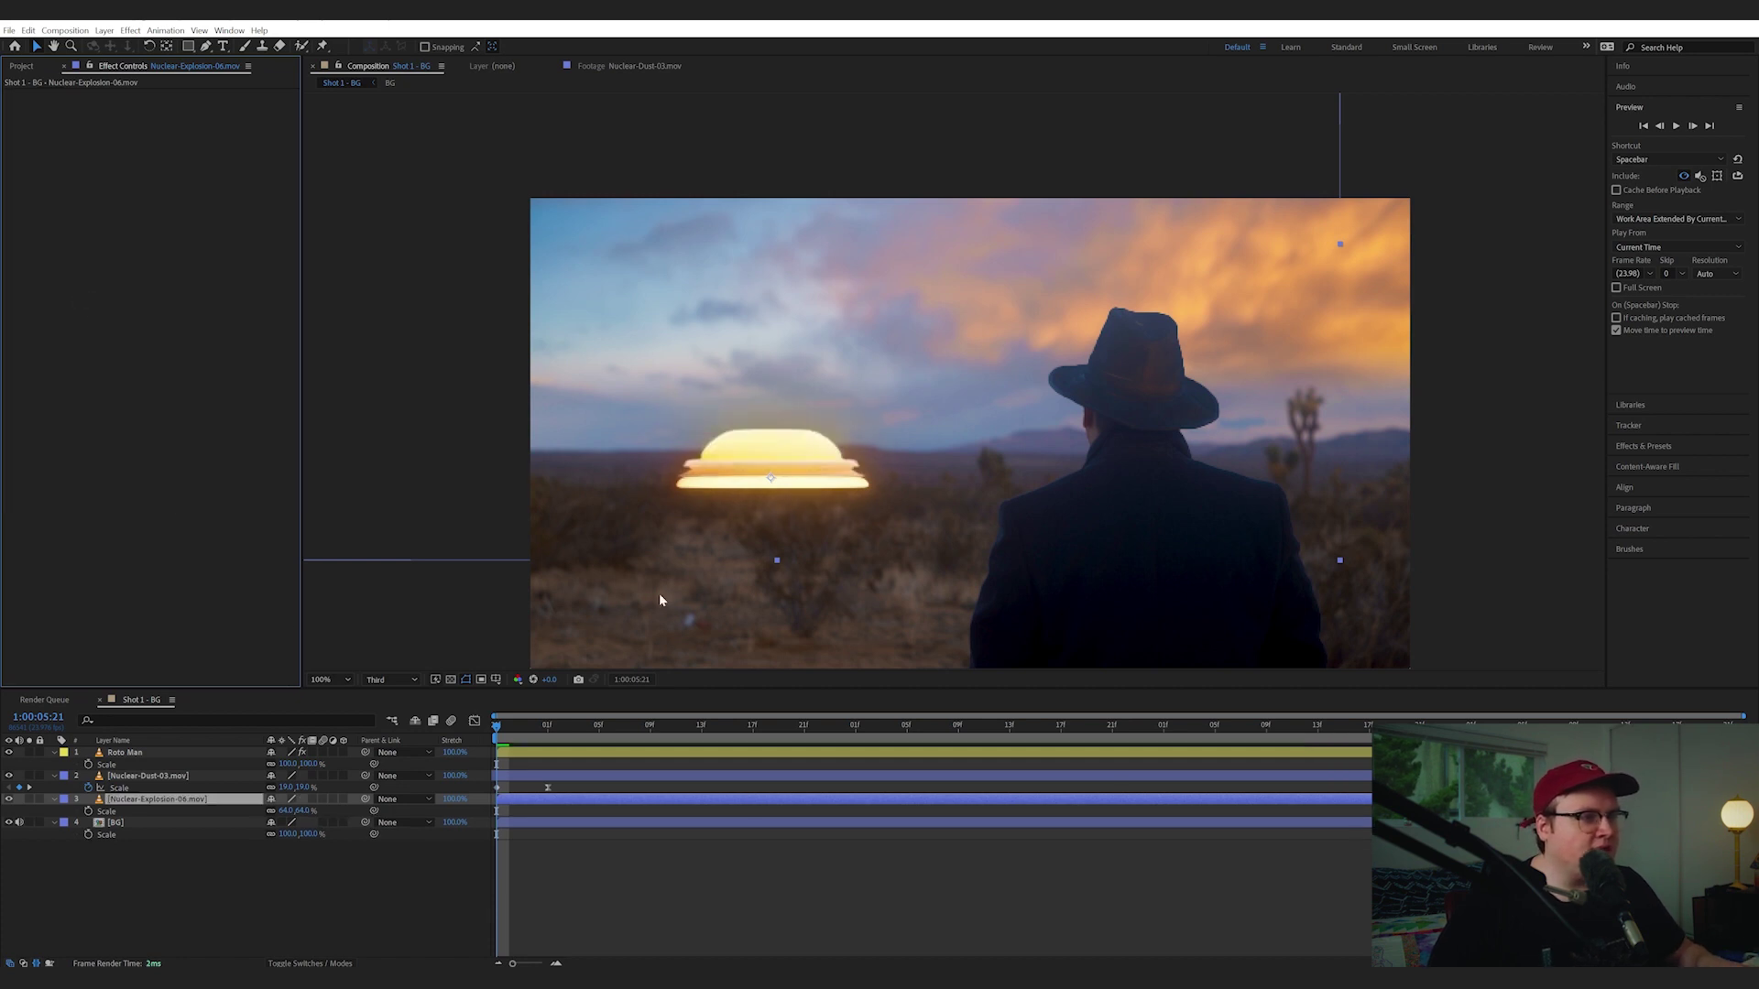
Pre-compose the dust and explosion layers as 'Explosion' and paste the effects onto it
{"action": "left_click", "coordinate": [156, 776], "text": "ctrl"}
{"action": "right_click", "coordinate": [159, 776]}
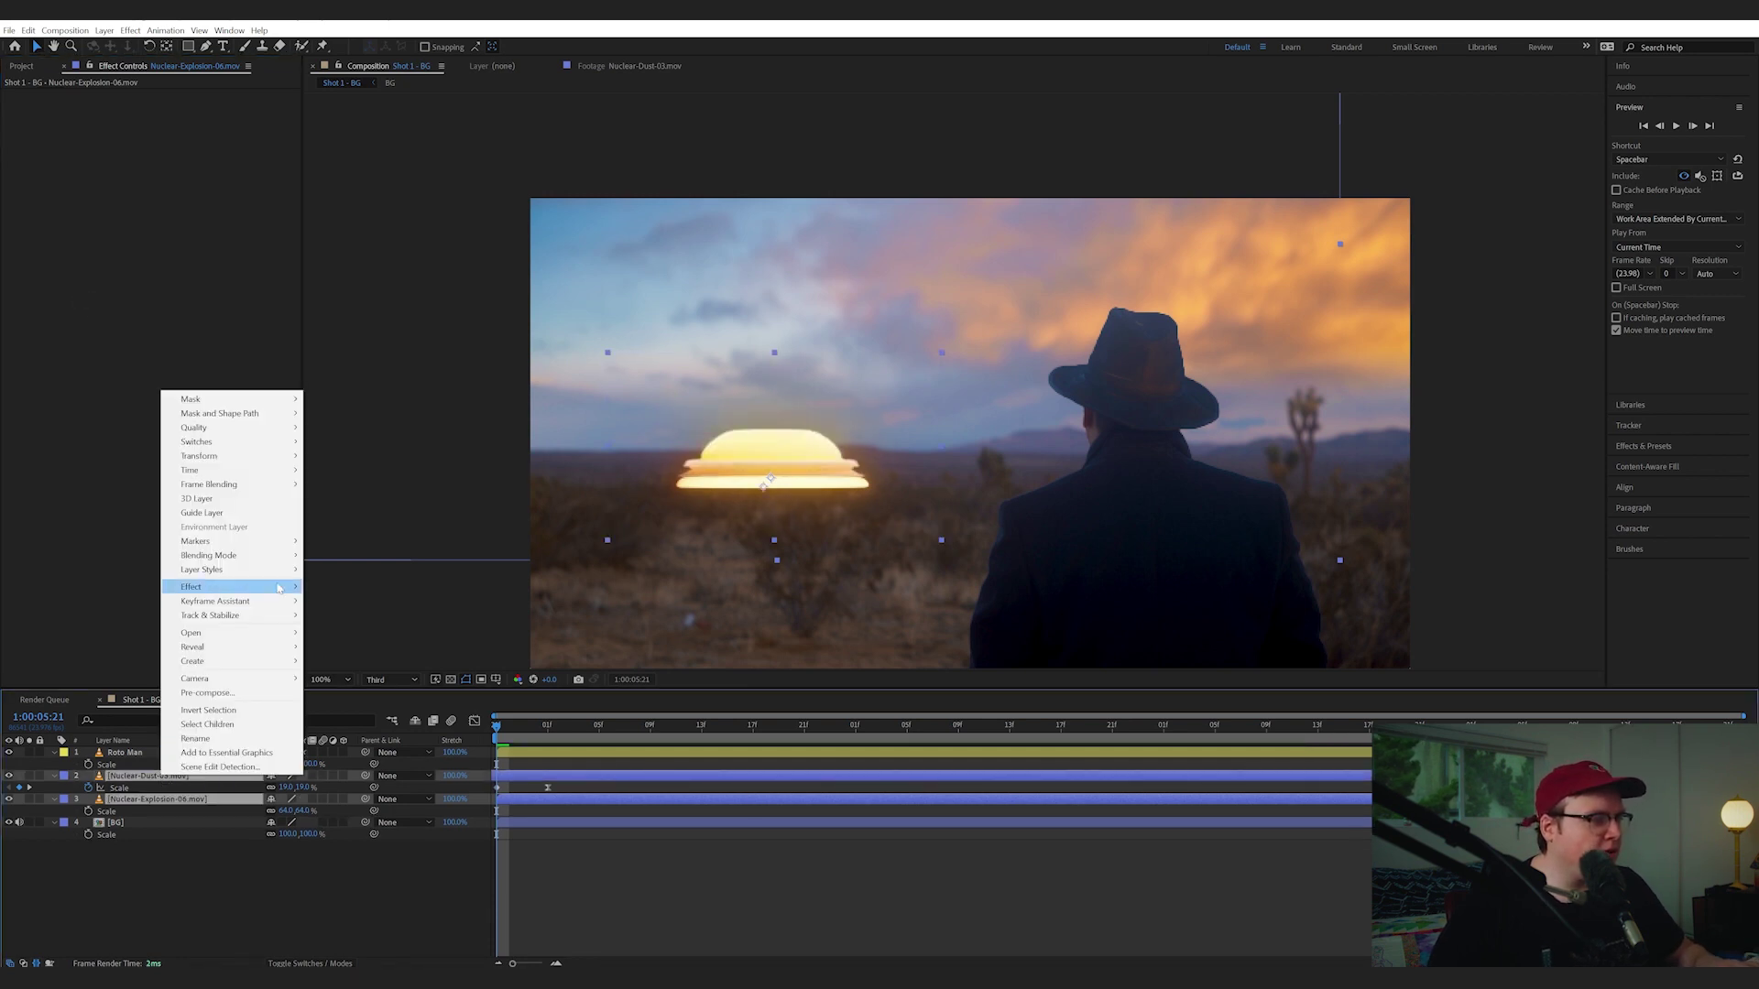
{"action": "left_click", "coordinate": [220, 692]}
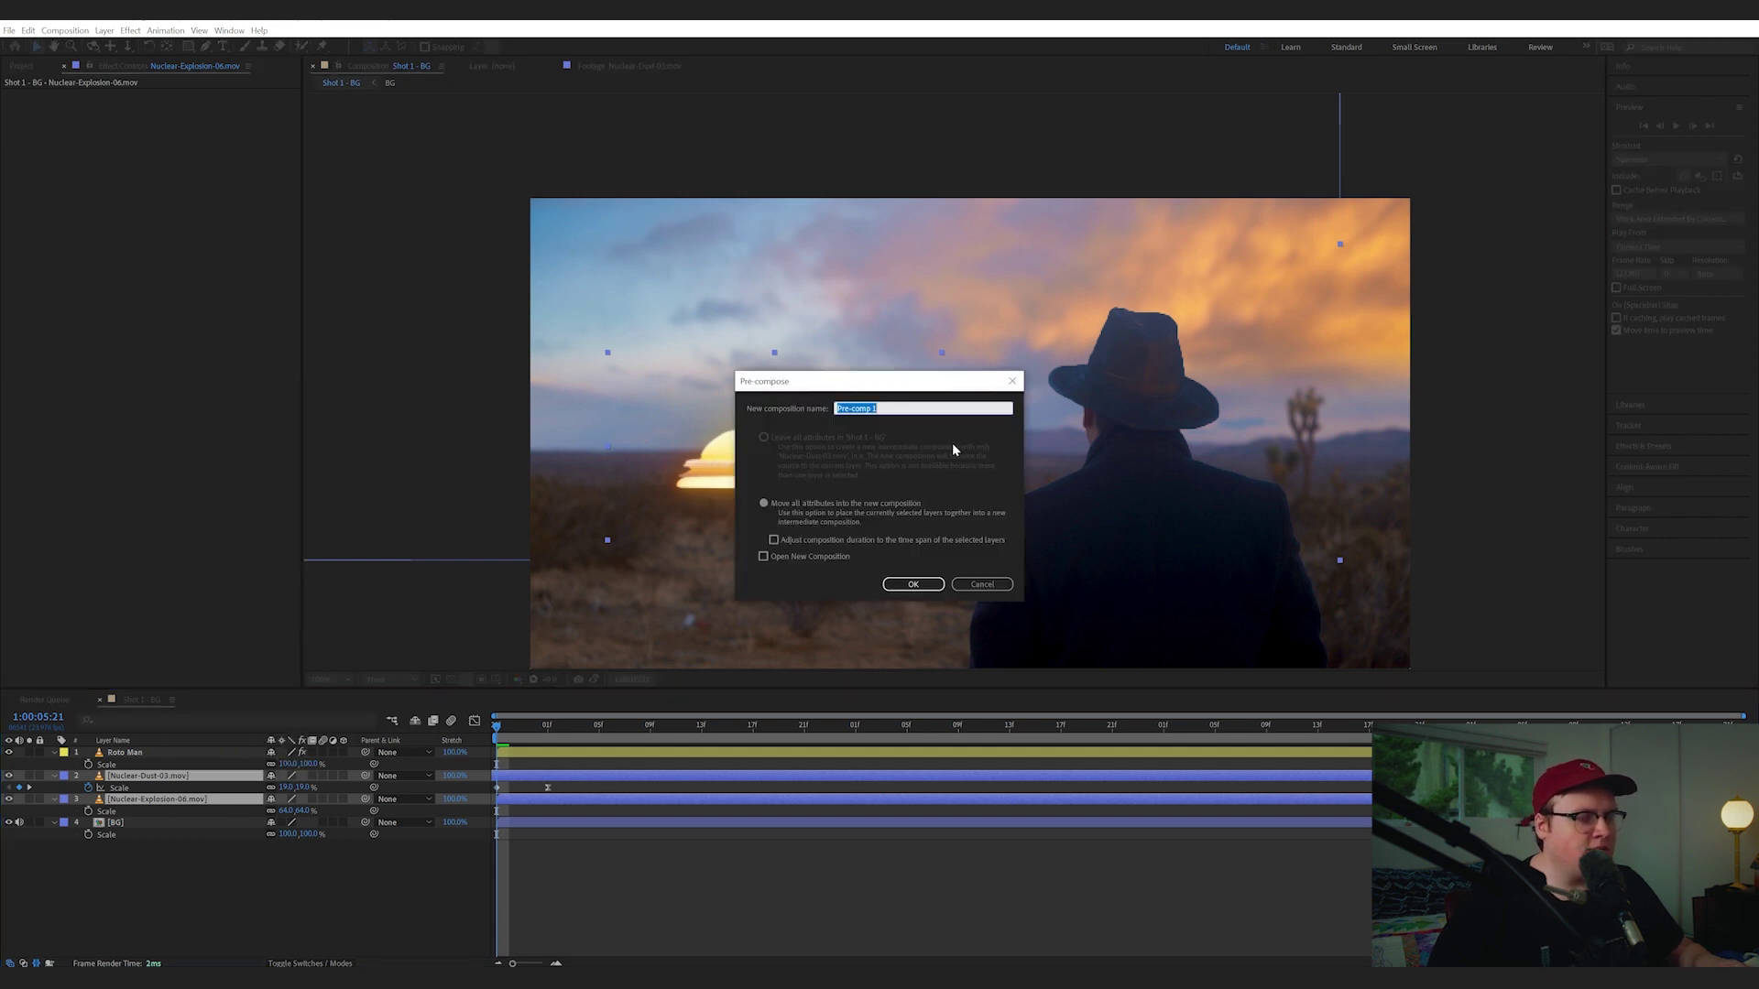
{"action": "type", "text": "Explosion"}
{"action": "key", "text": "Return"}
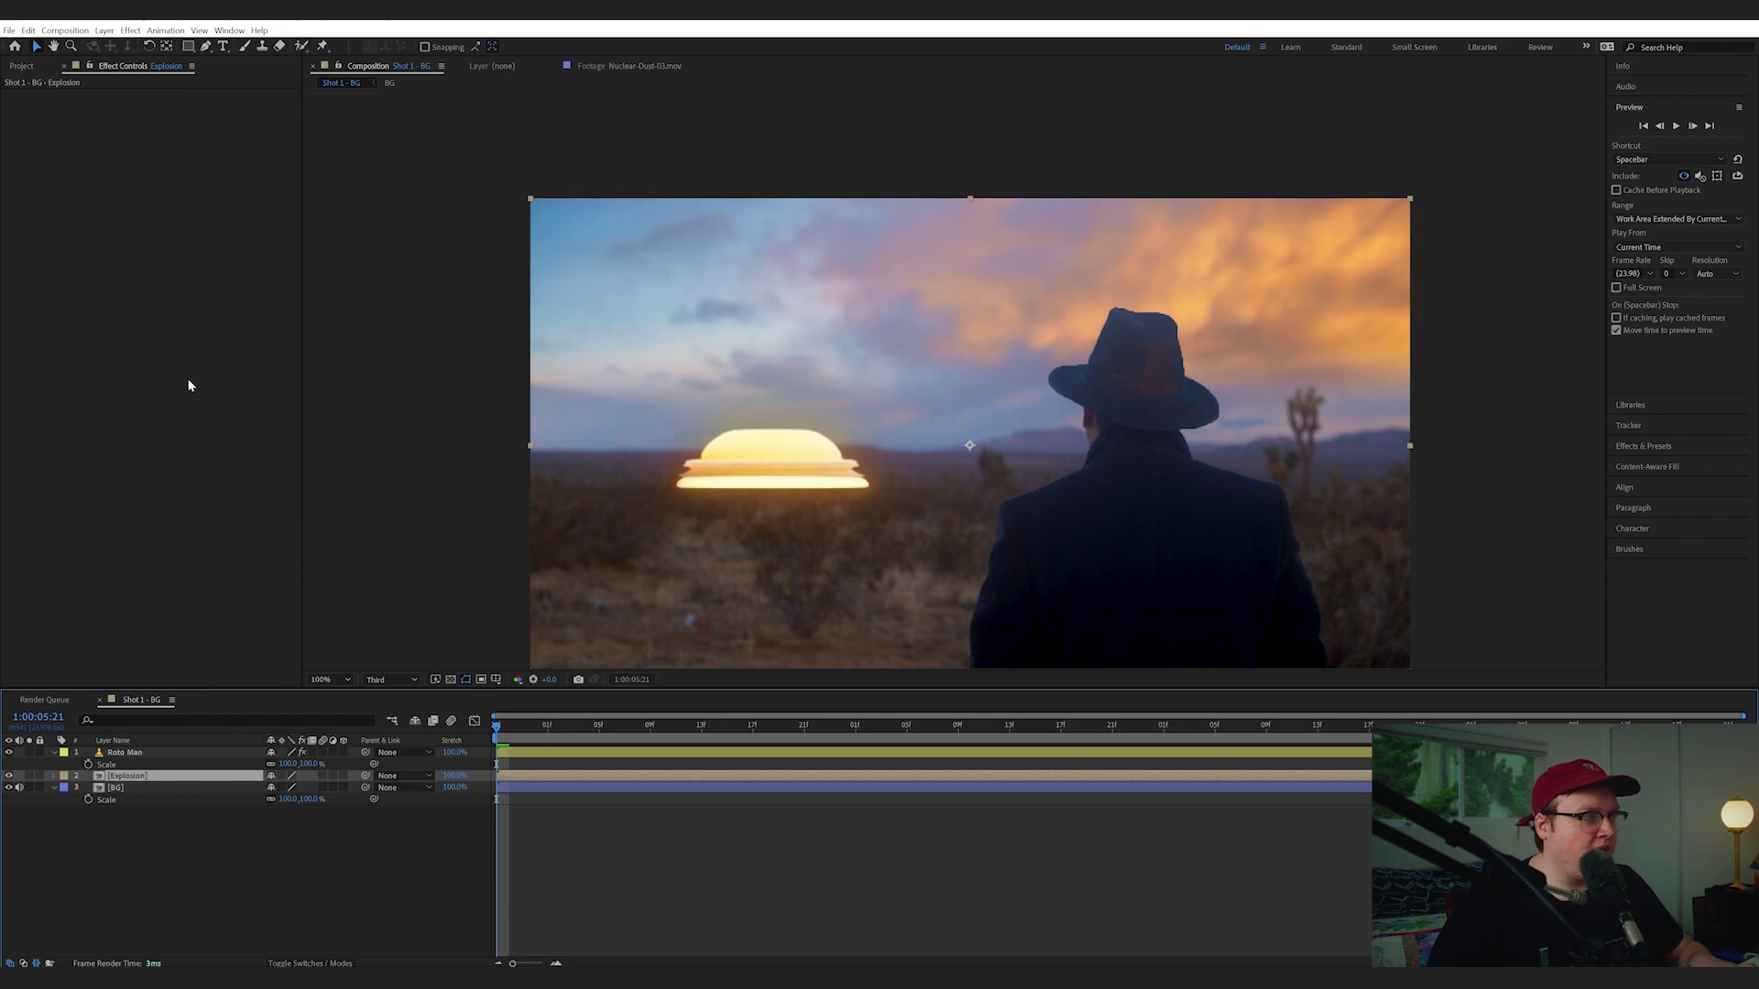
{"action": "key", "text": "ctrl+v"}
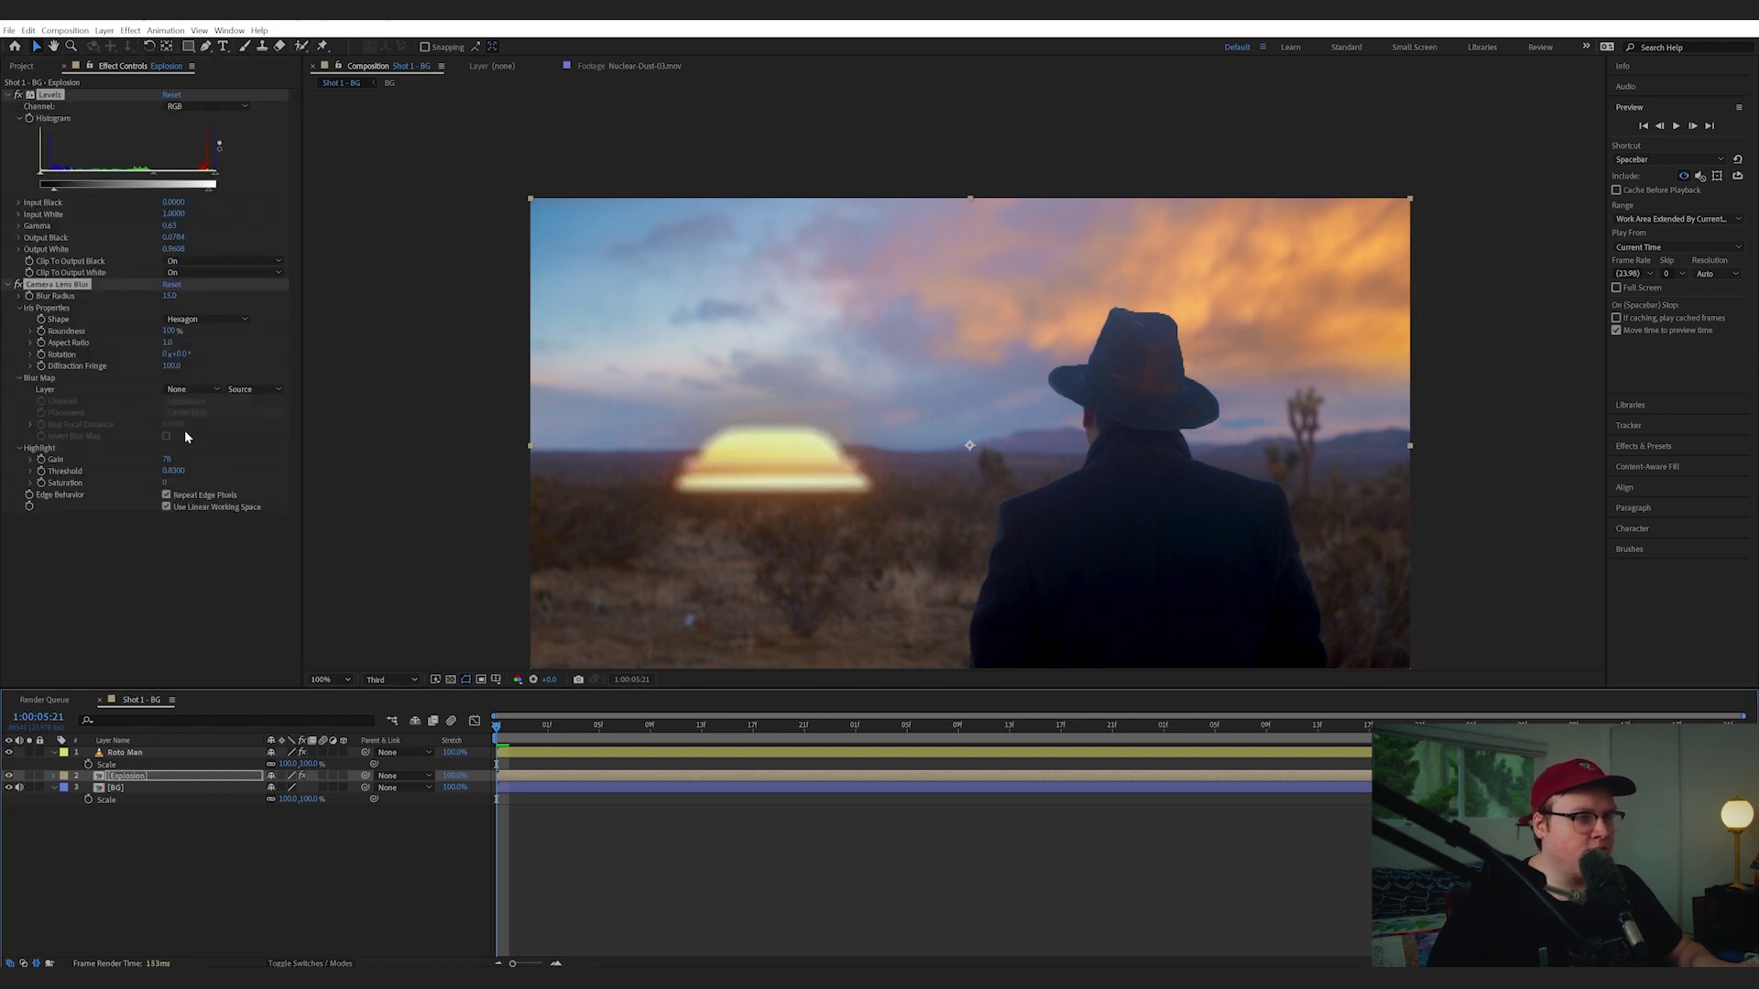
Preview the combined shot, set Blur Radius to 7, and scrub to review the explosion
{"action": "key", "text": "space"}
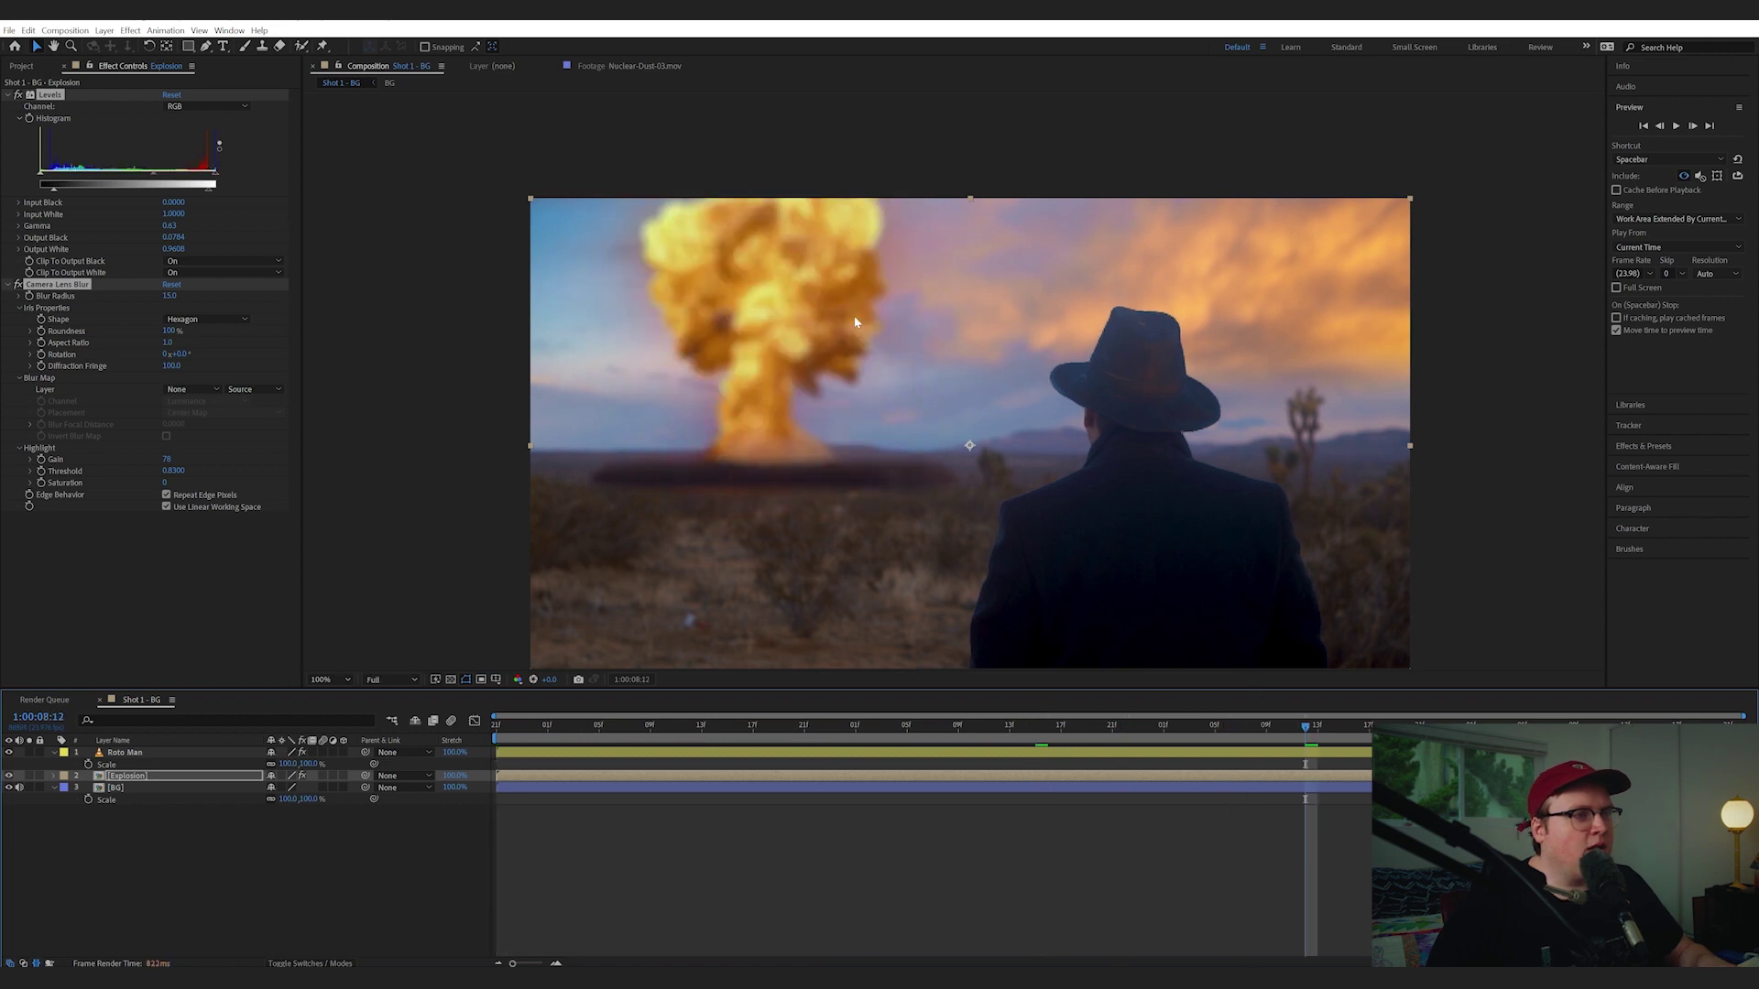
{"action": "key", "text": "space"}
{"action": "left_click_drag", "start_coordinate": [854, 315], "coordinate": [794, 260]}
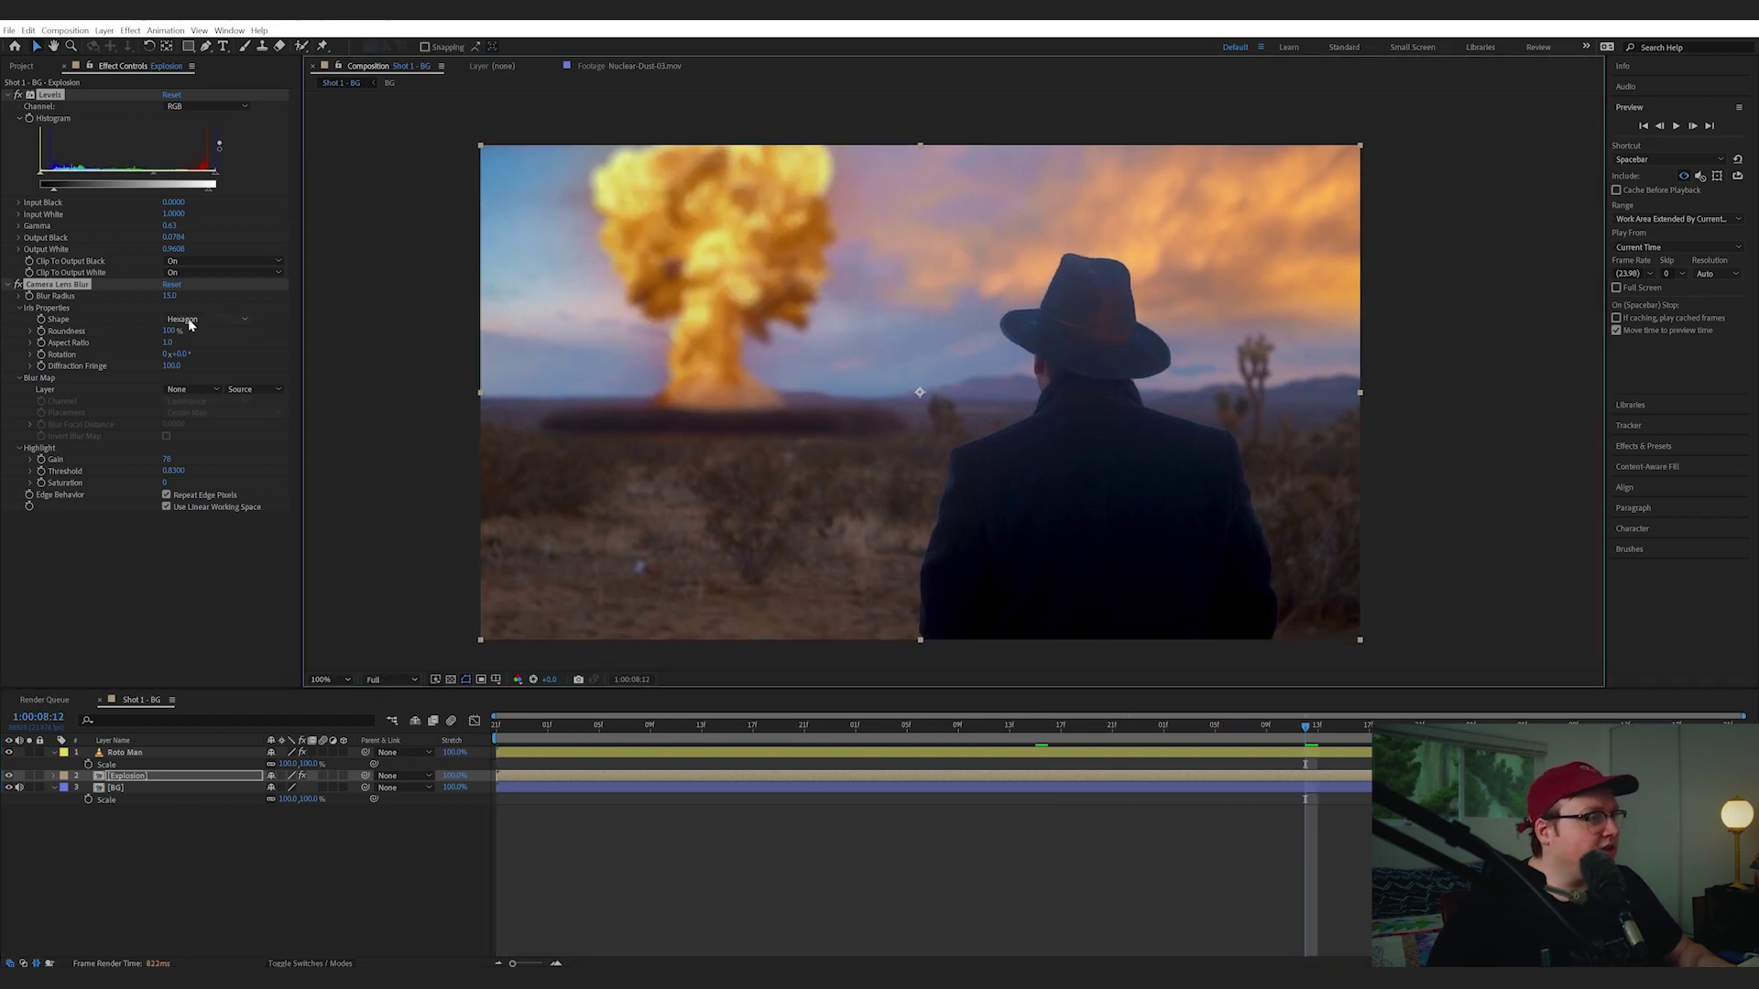
{"action": "left_click", "coordinate": [169, 296]}
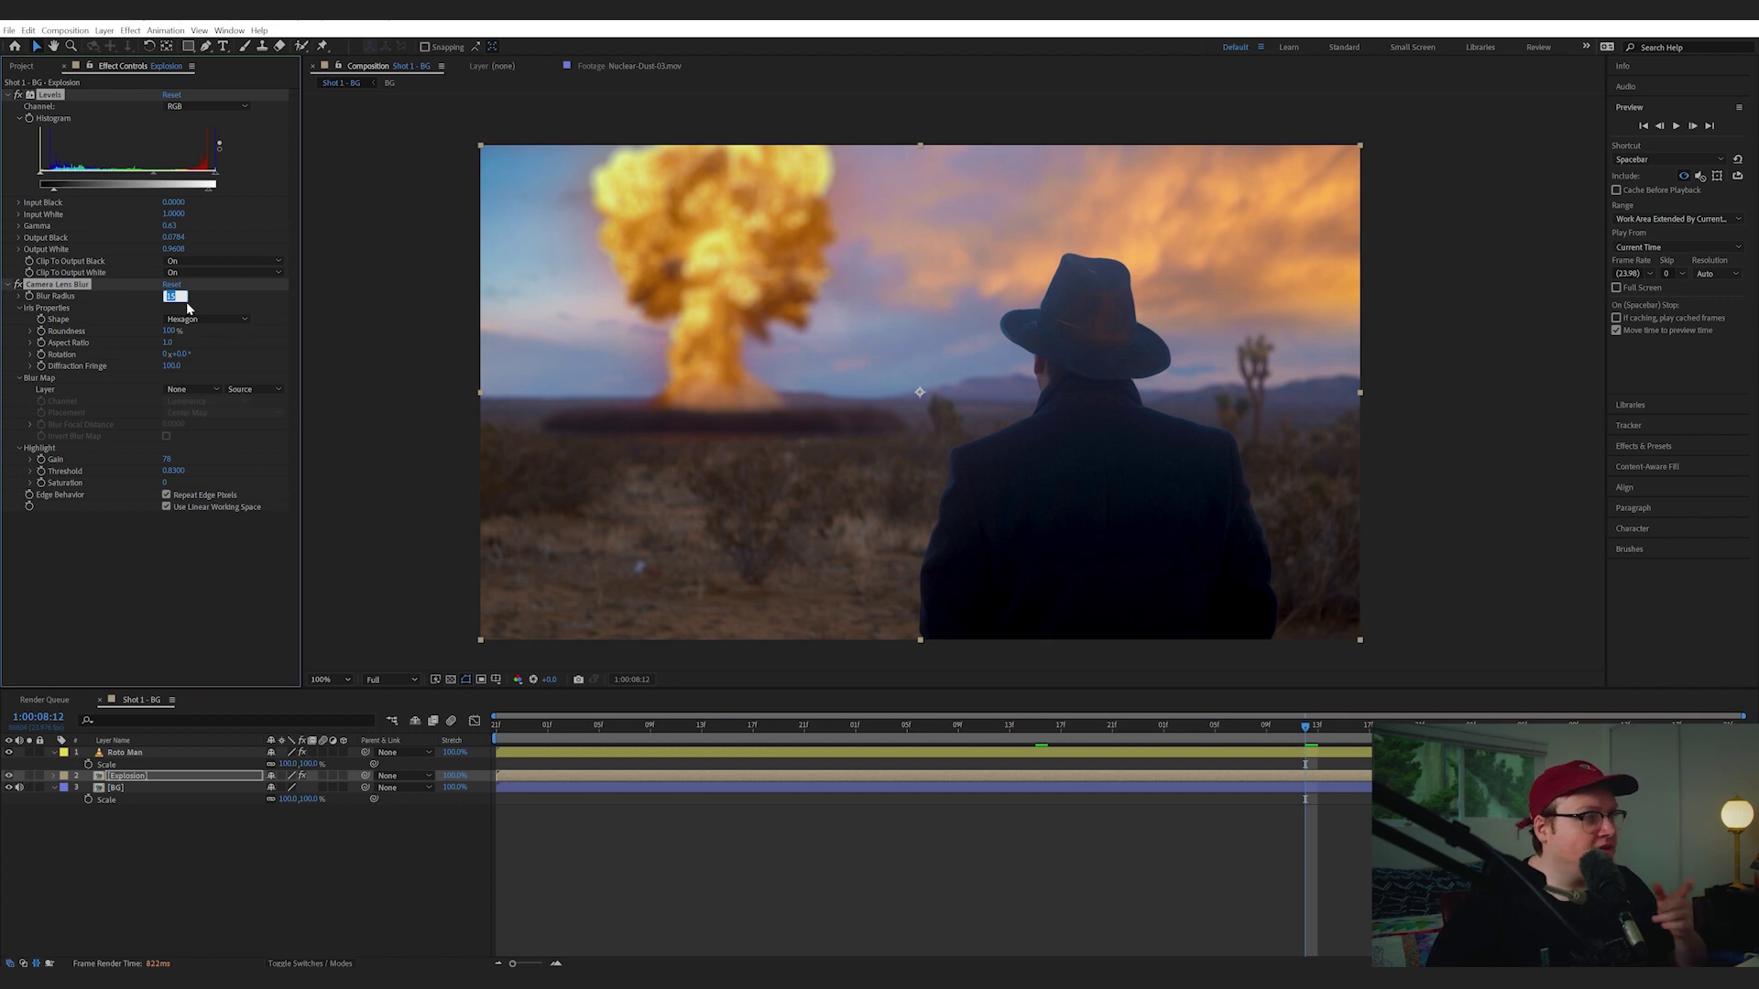
{"action": "type", "text": "7"}
{"action": "key", "text": "Return"}
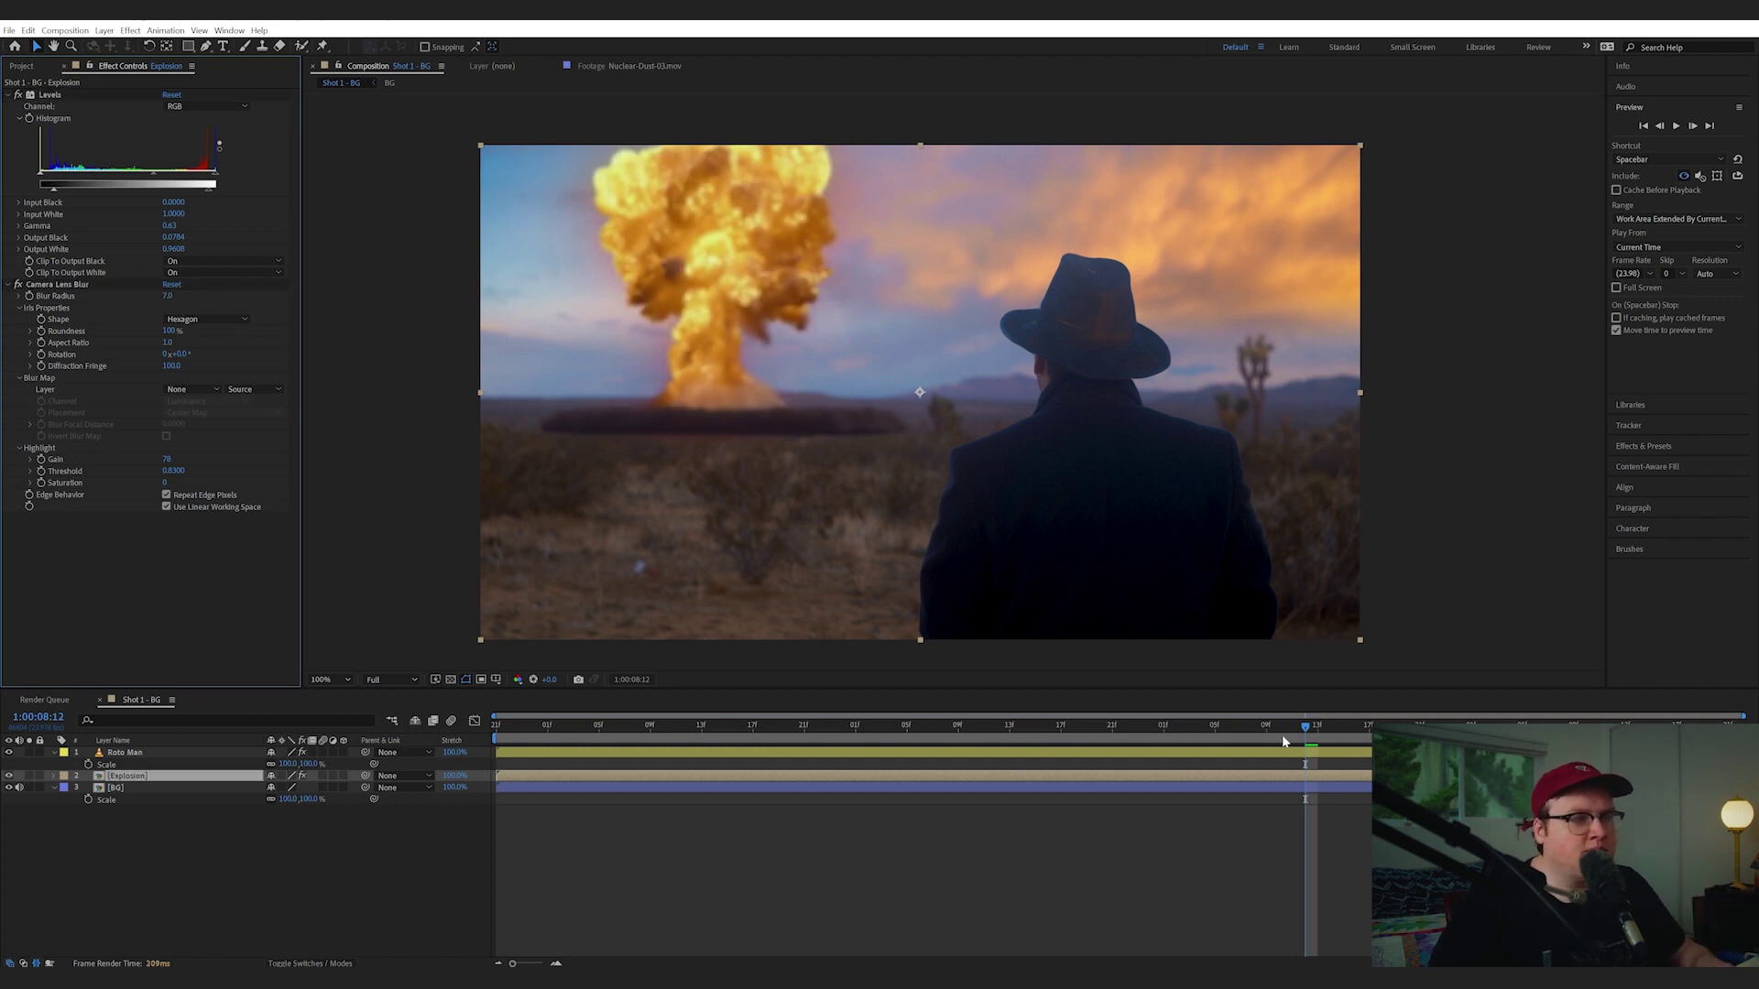
{"action": "left_click_drag", "start_coordinate": [1306, 728], "coordinate": [1112, 734]}
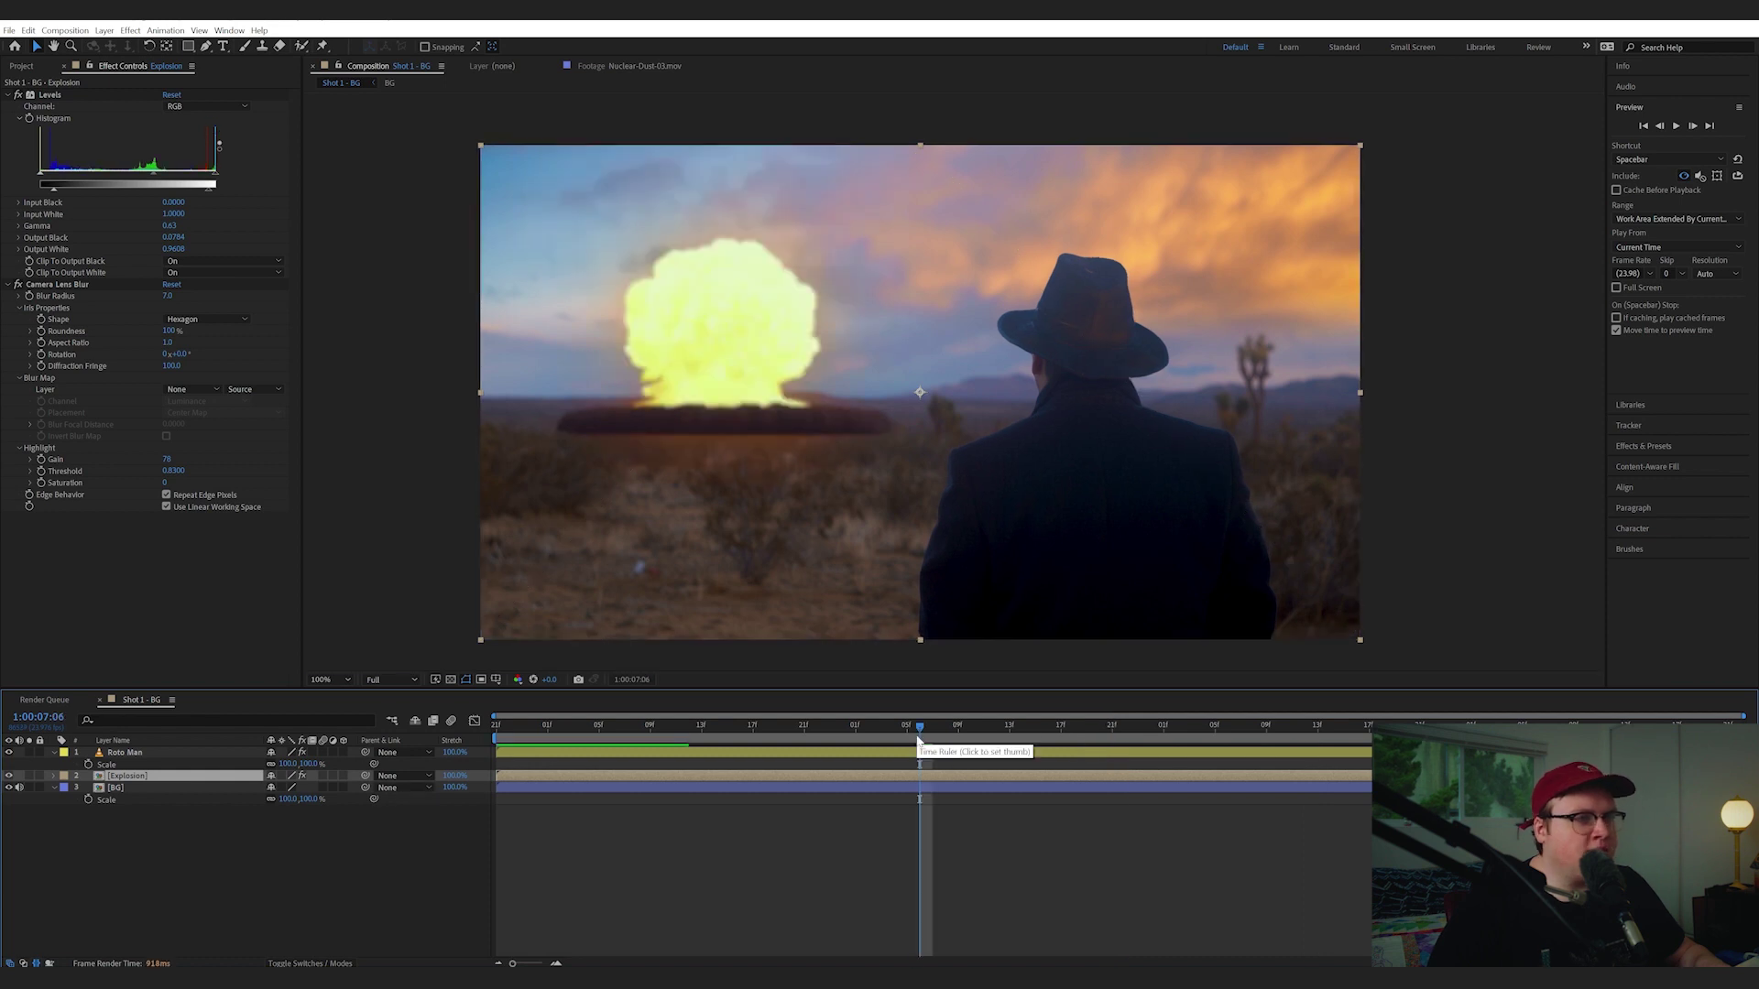
{"action": "left_click_drag", "start_coordinate": [919, 733], "coordinate": [1087, 738]}
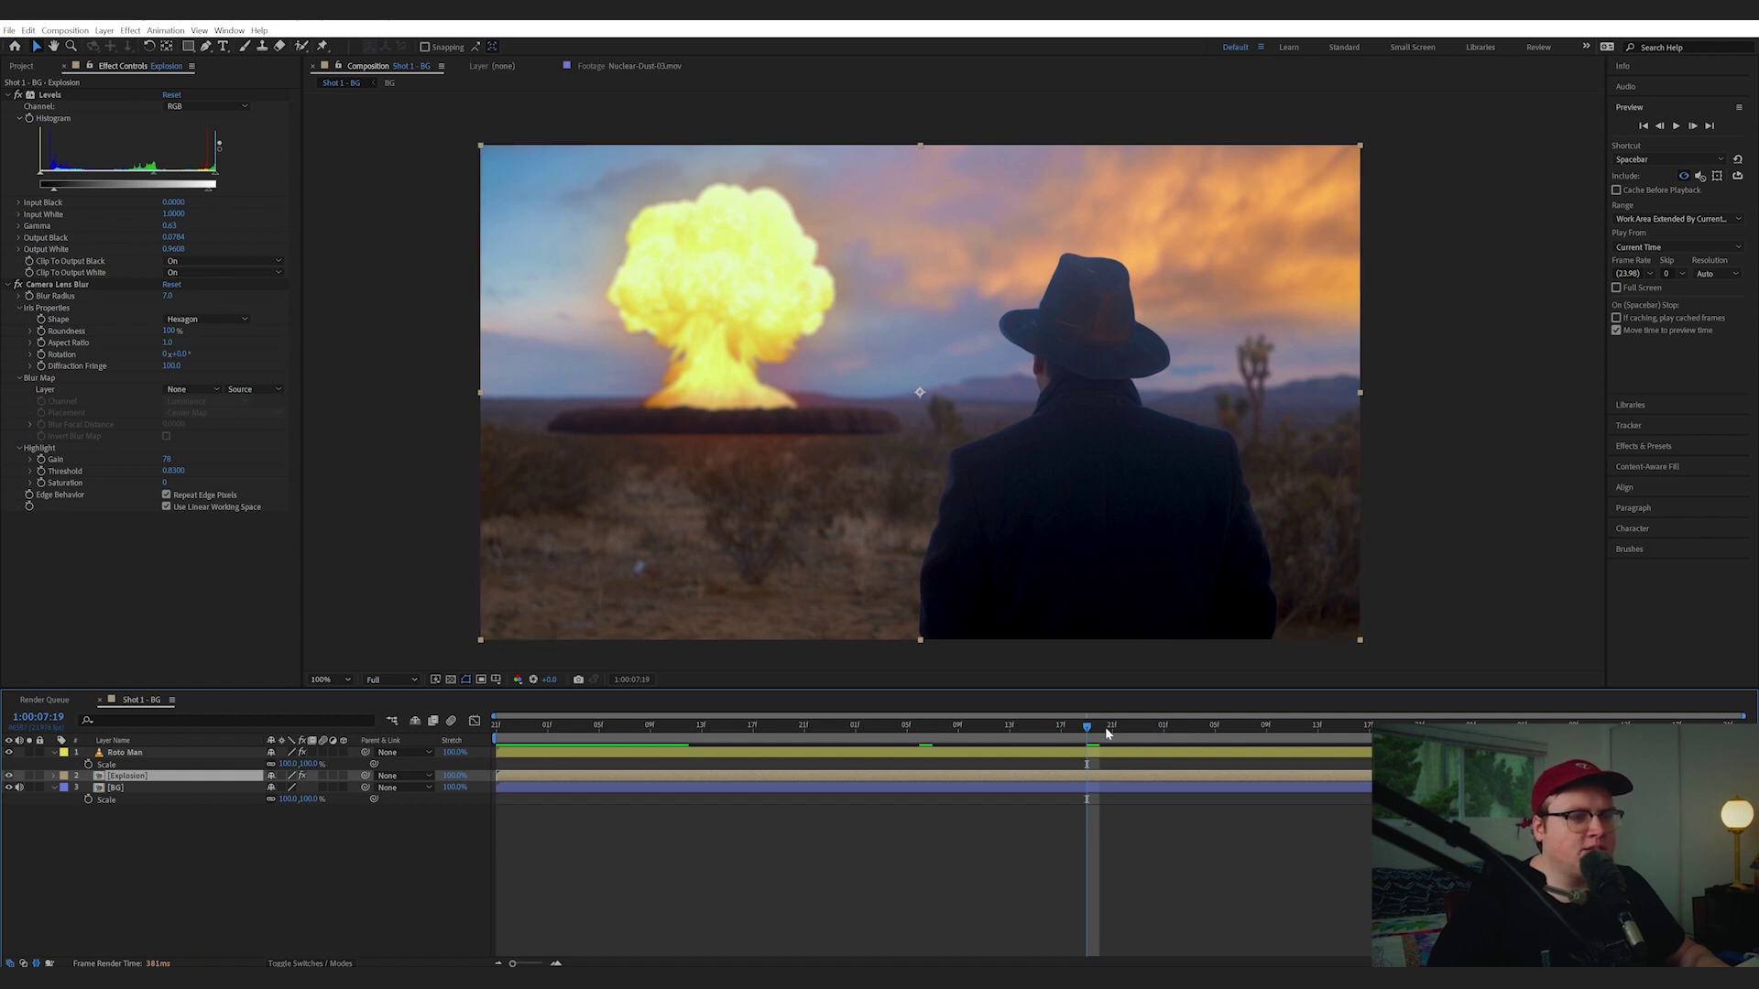
Duplicate the Explosion layer and replace the copy's Camera Lens Blur with a 64-radius Fast Box Blur
{"action": "mouse_move", "coordinate": [1106, 733]}
{"action": "left_mouse_down"}
{"action": "mouse_move", "coordinate": [1164, 730]}
{"action": "mouse_move", "coordinate": [1098, 728]}
{"action": "left_mouse_up"}
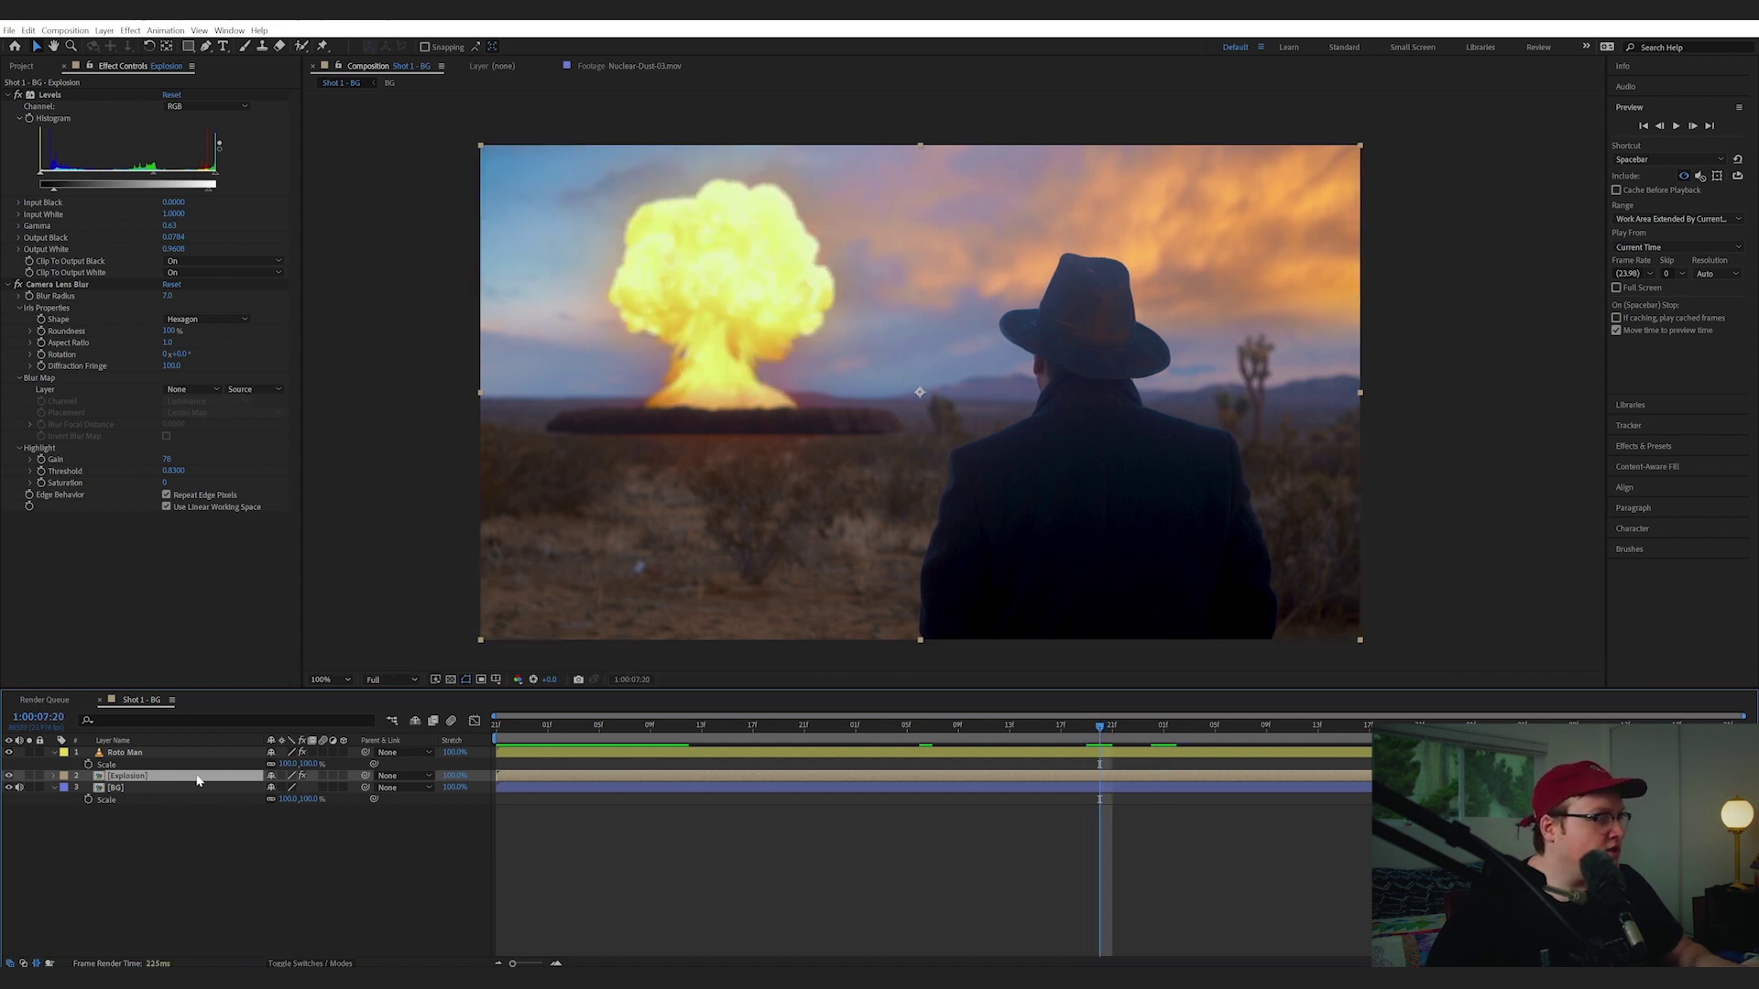
{"action": "key", "text": "ctrl+d"}
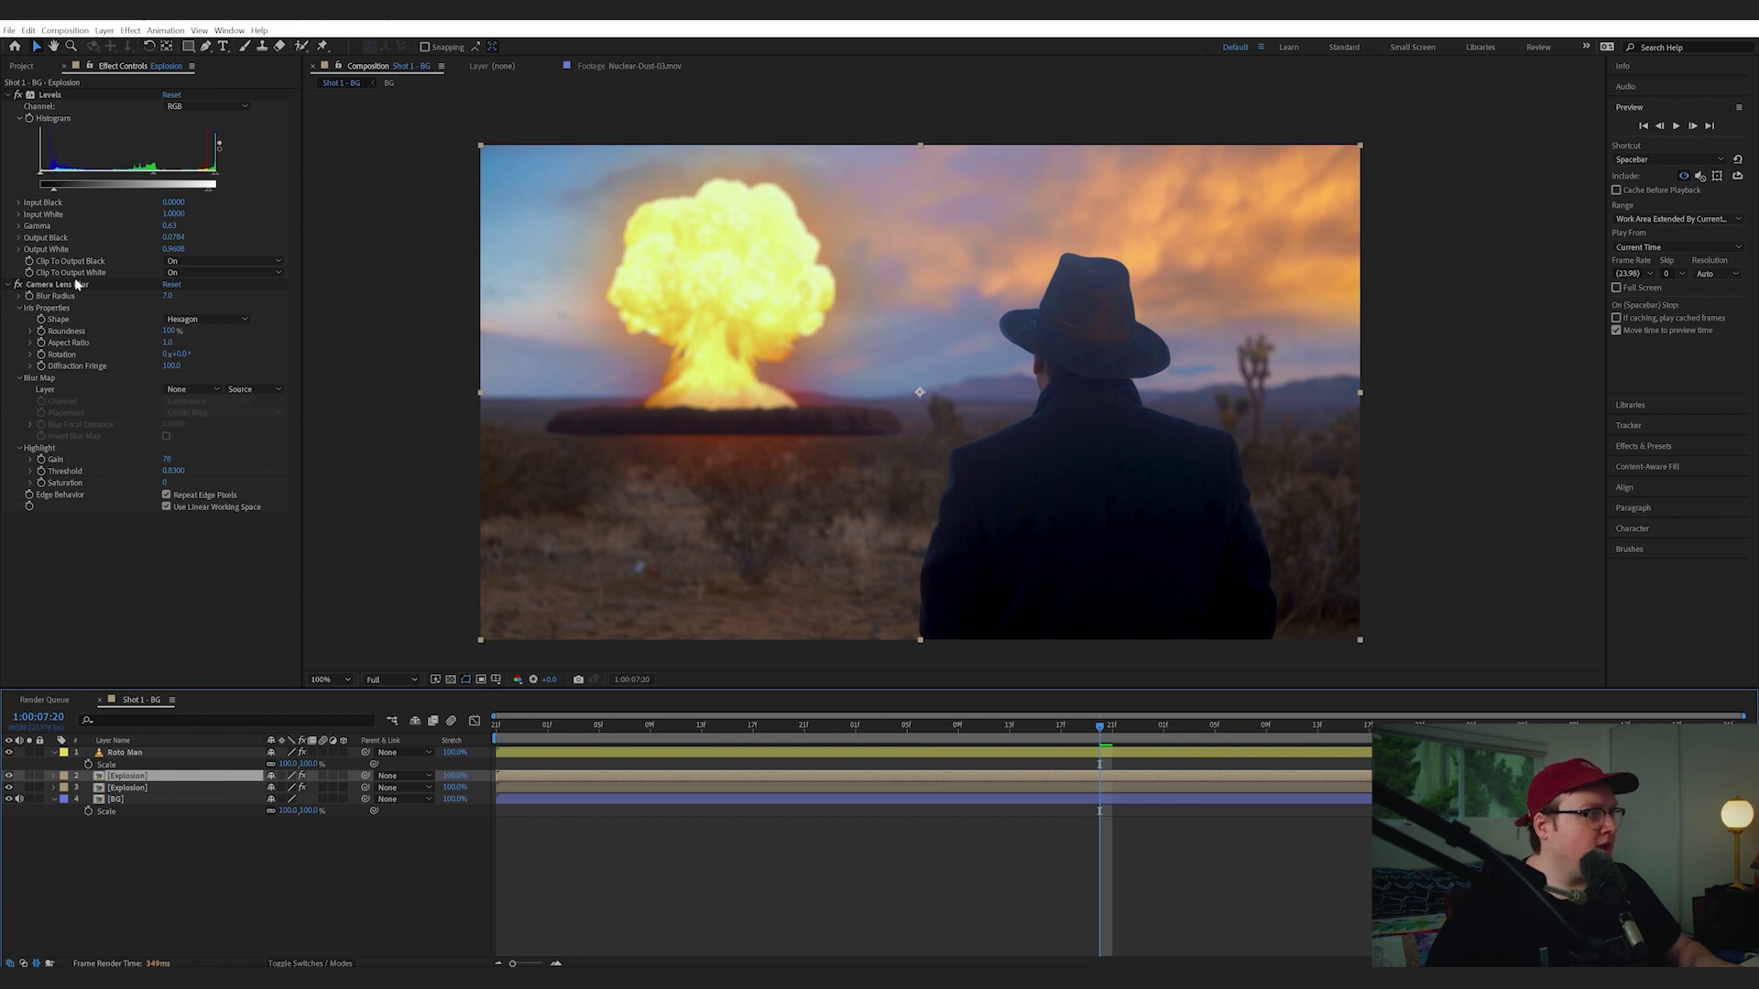
{"action": "left_click", "coordinate": [77, 284]}
{"action": "key", "text": "Delete"}
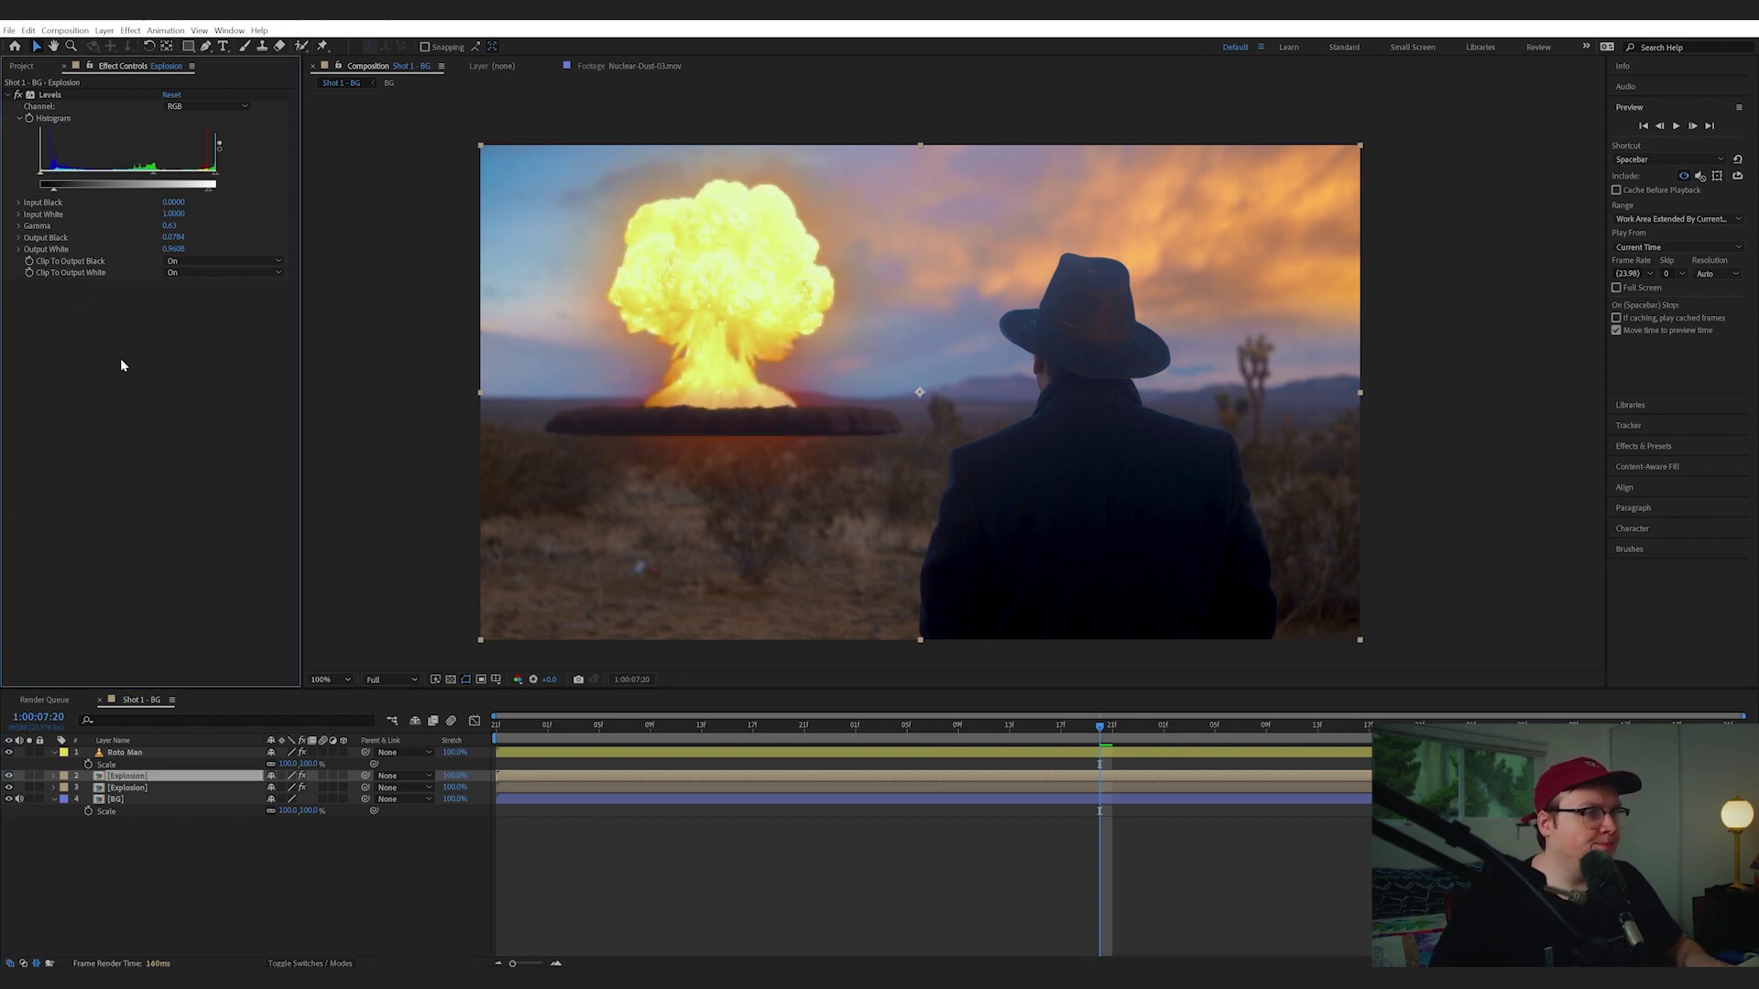
{"action": "key", "text": "ctrl+space"}
{"action": "type", "text": "fa"}
{"action": "key", "text": "Return"}
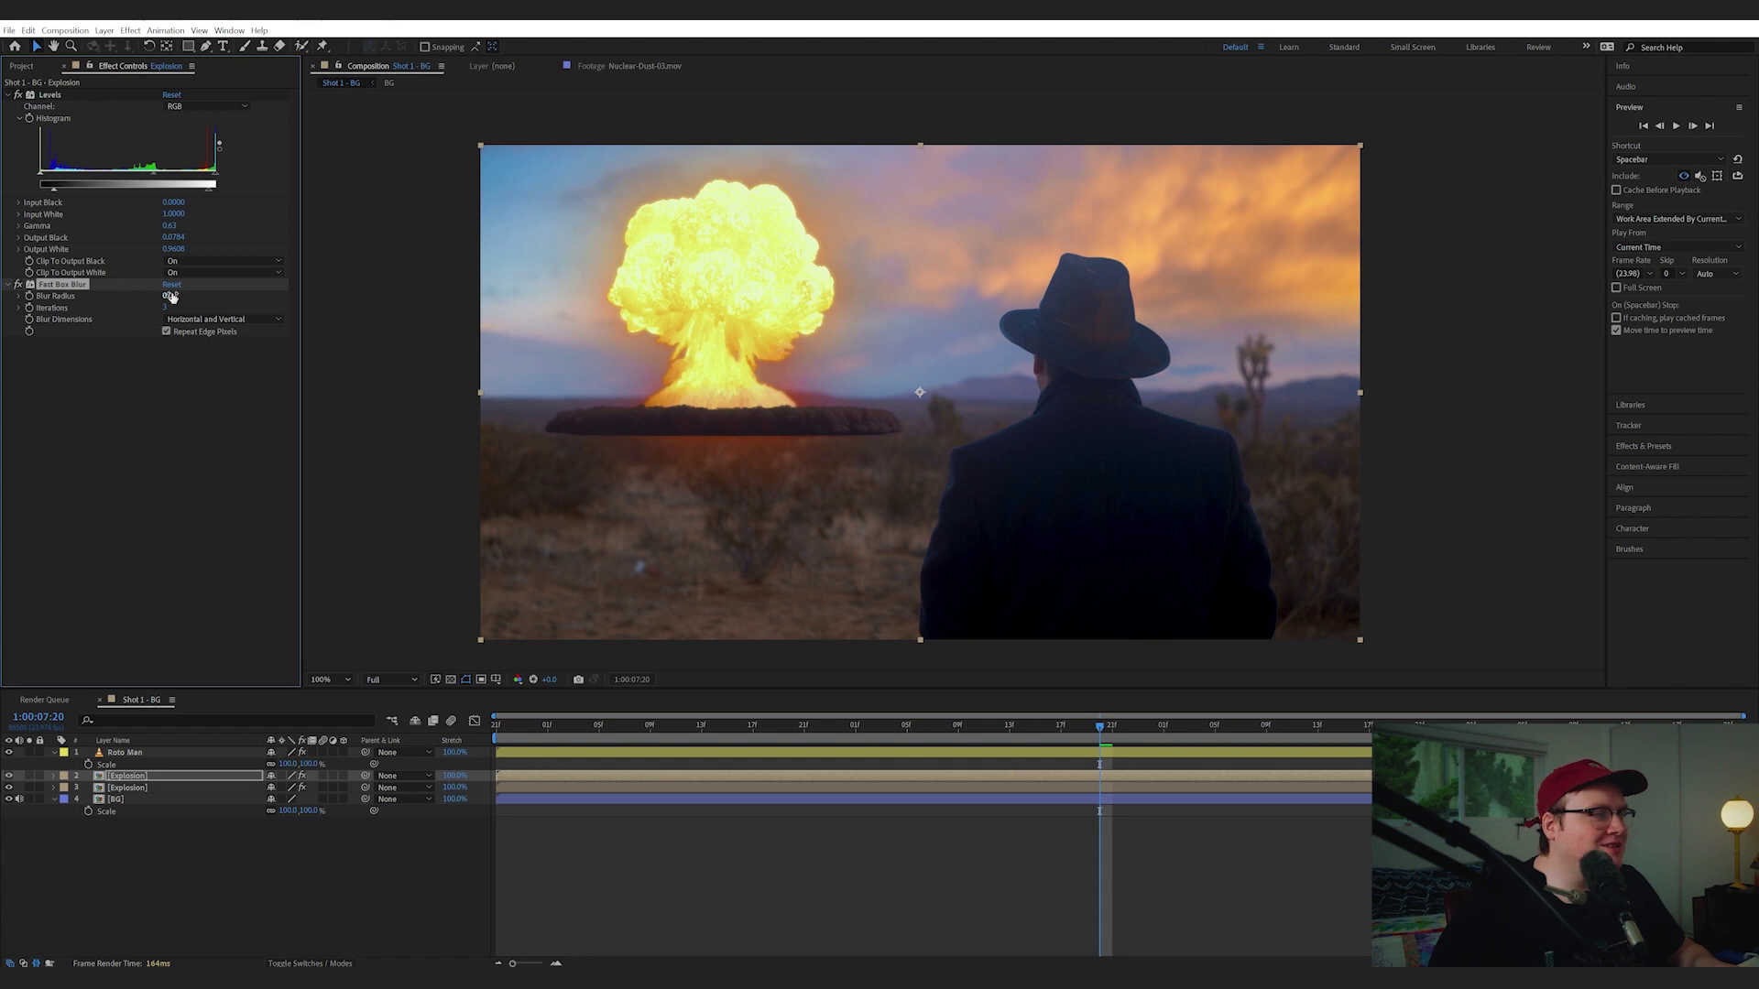
{"action": "left_click_drag", "start_coordinate": [171, 296], "coordinate": [197, 290]}
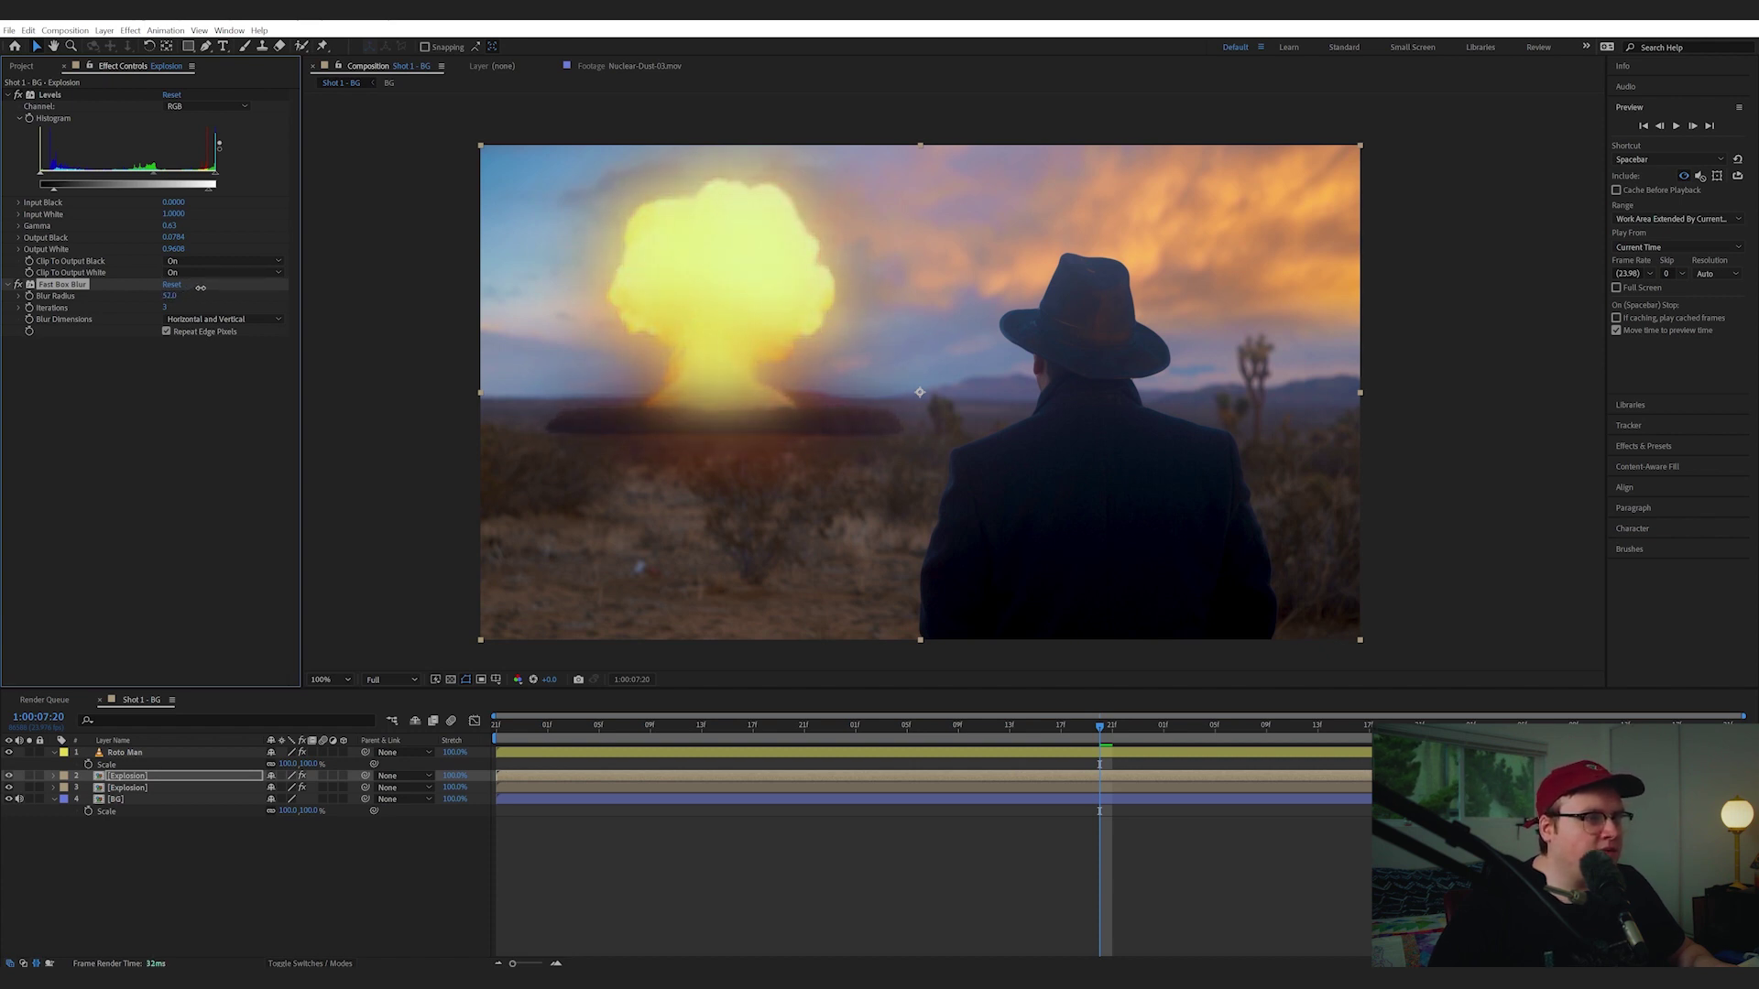
Set the blurred Explosion Glow copy to Screen blending at 42% opacity
{"action": "left_click", "coordinate": [318, 962]}
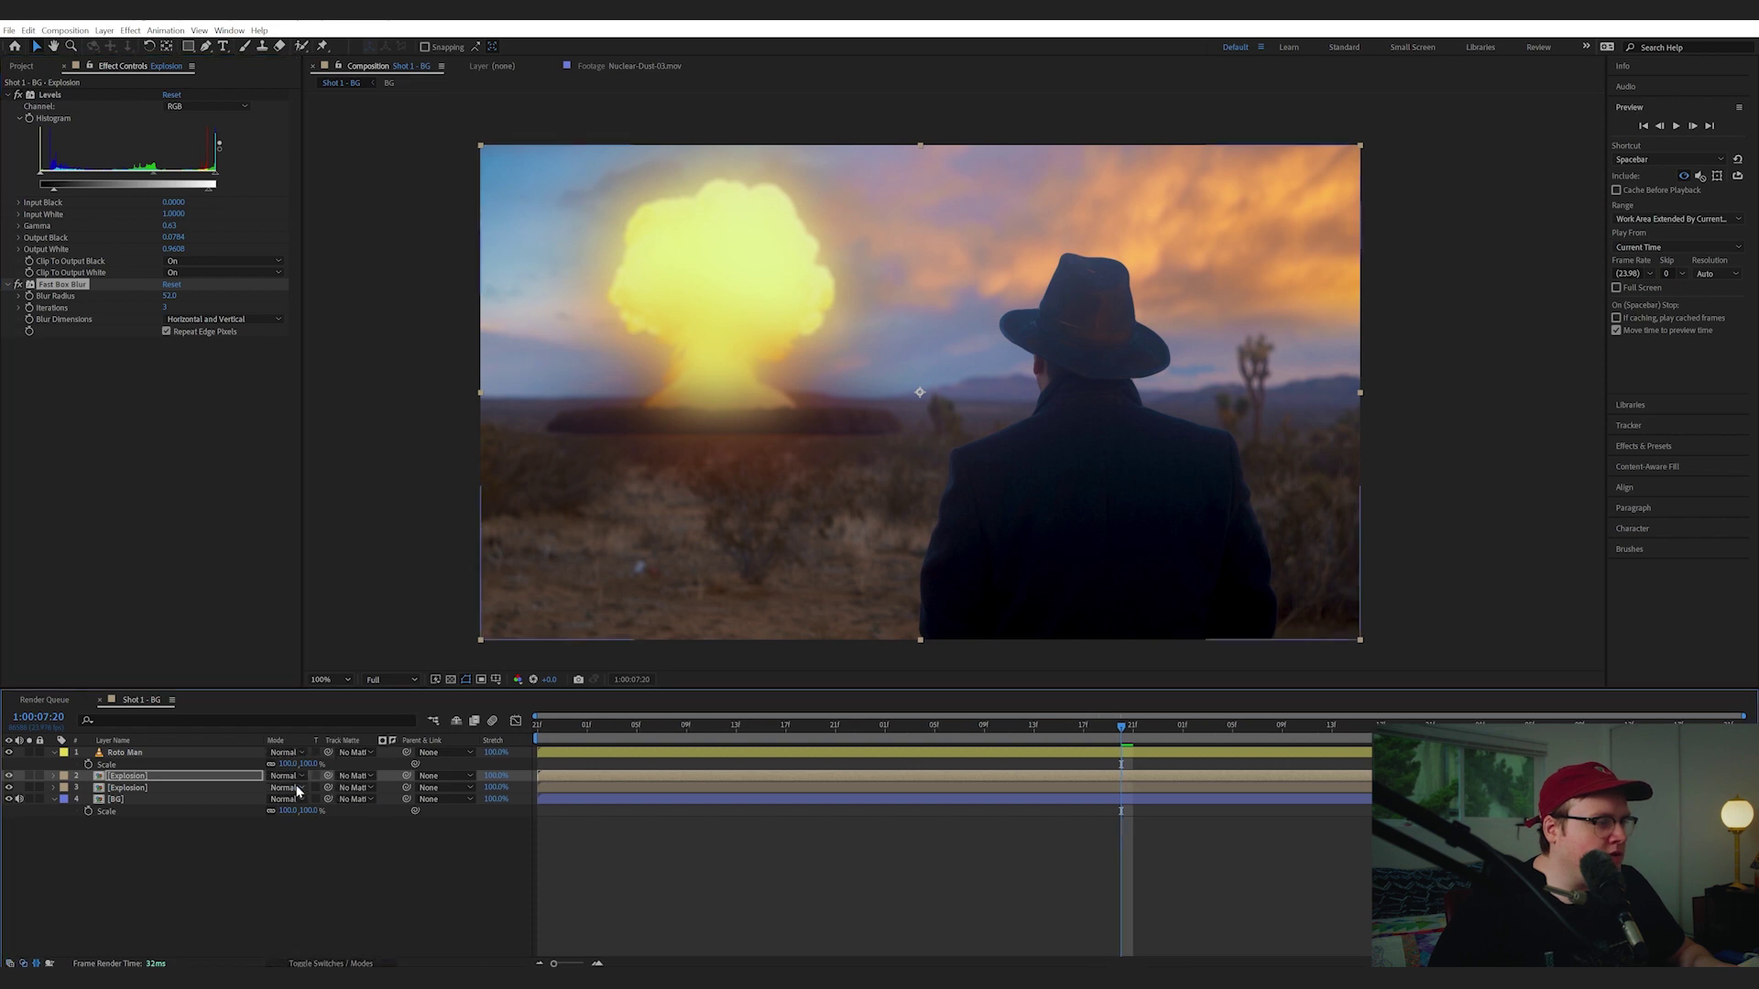
{"action": "left_click", "coordinate": [294, 779]}
{"action": "left_click", "coordinate": [333, 377]}
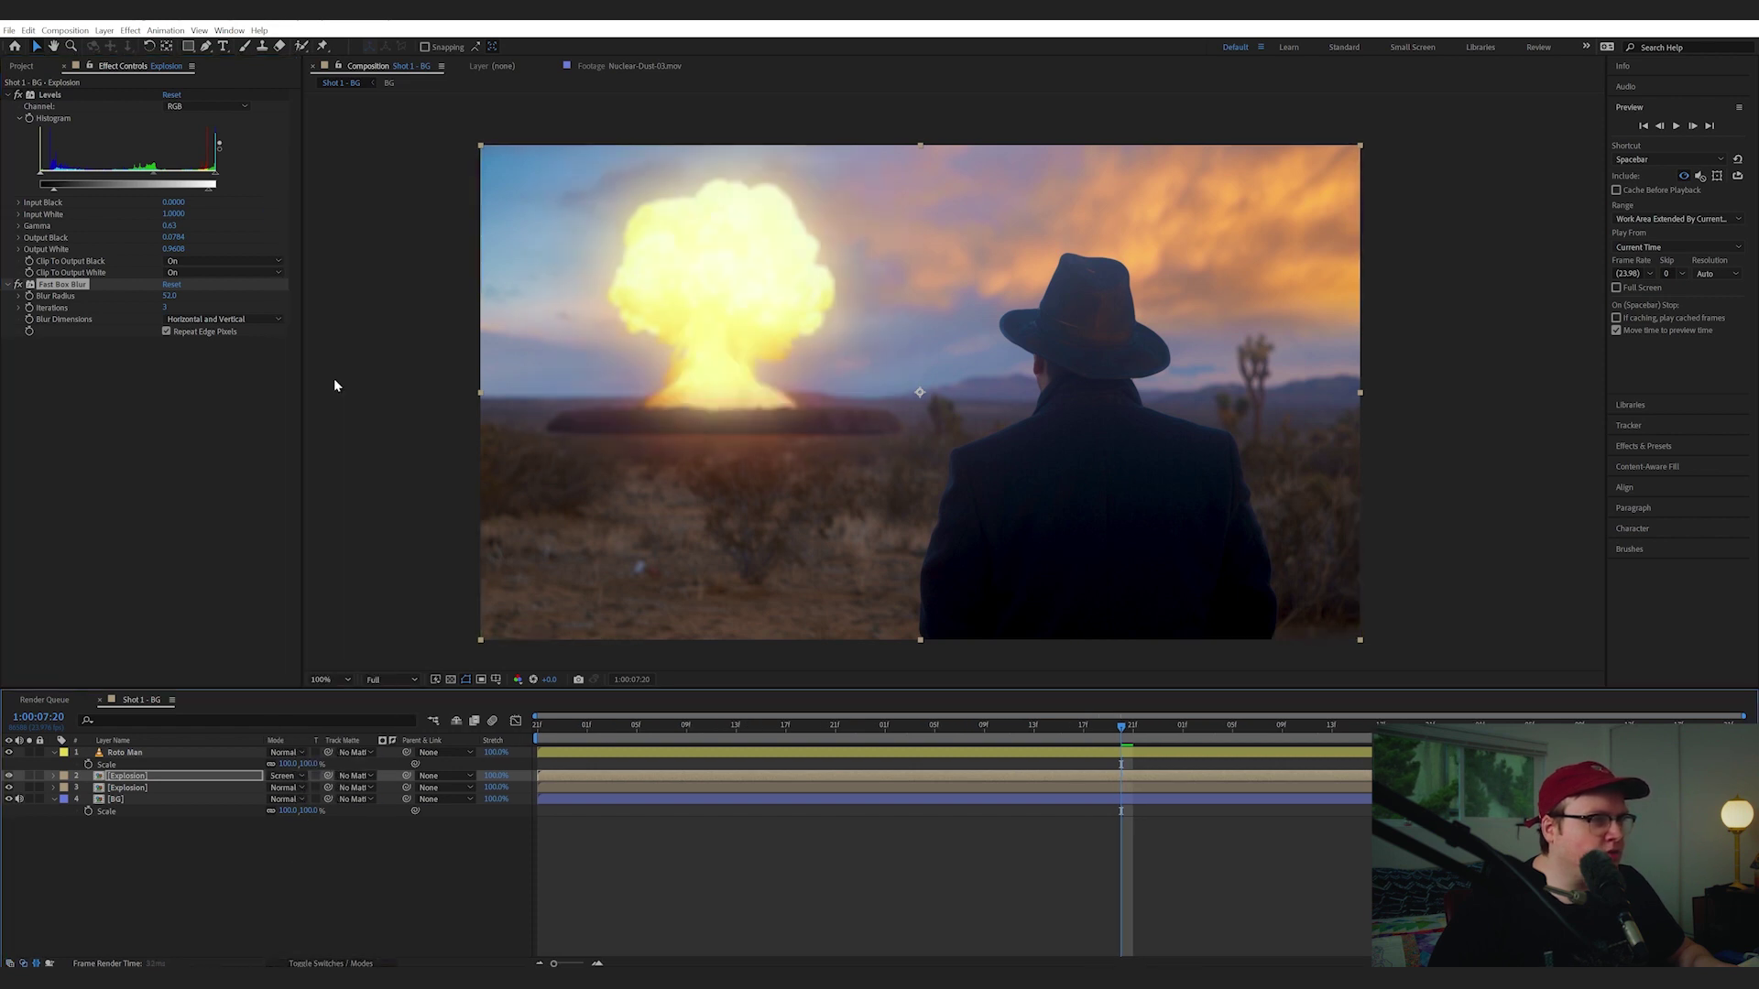
{"action": "left_click", "coordinate": [8, 776]}
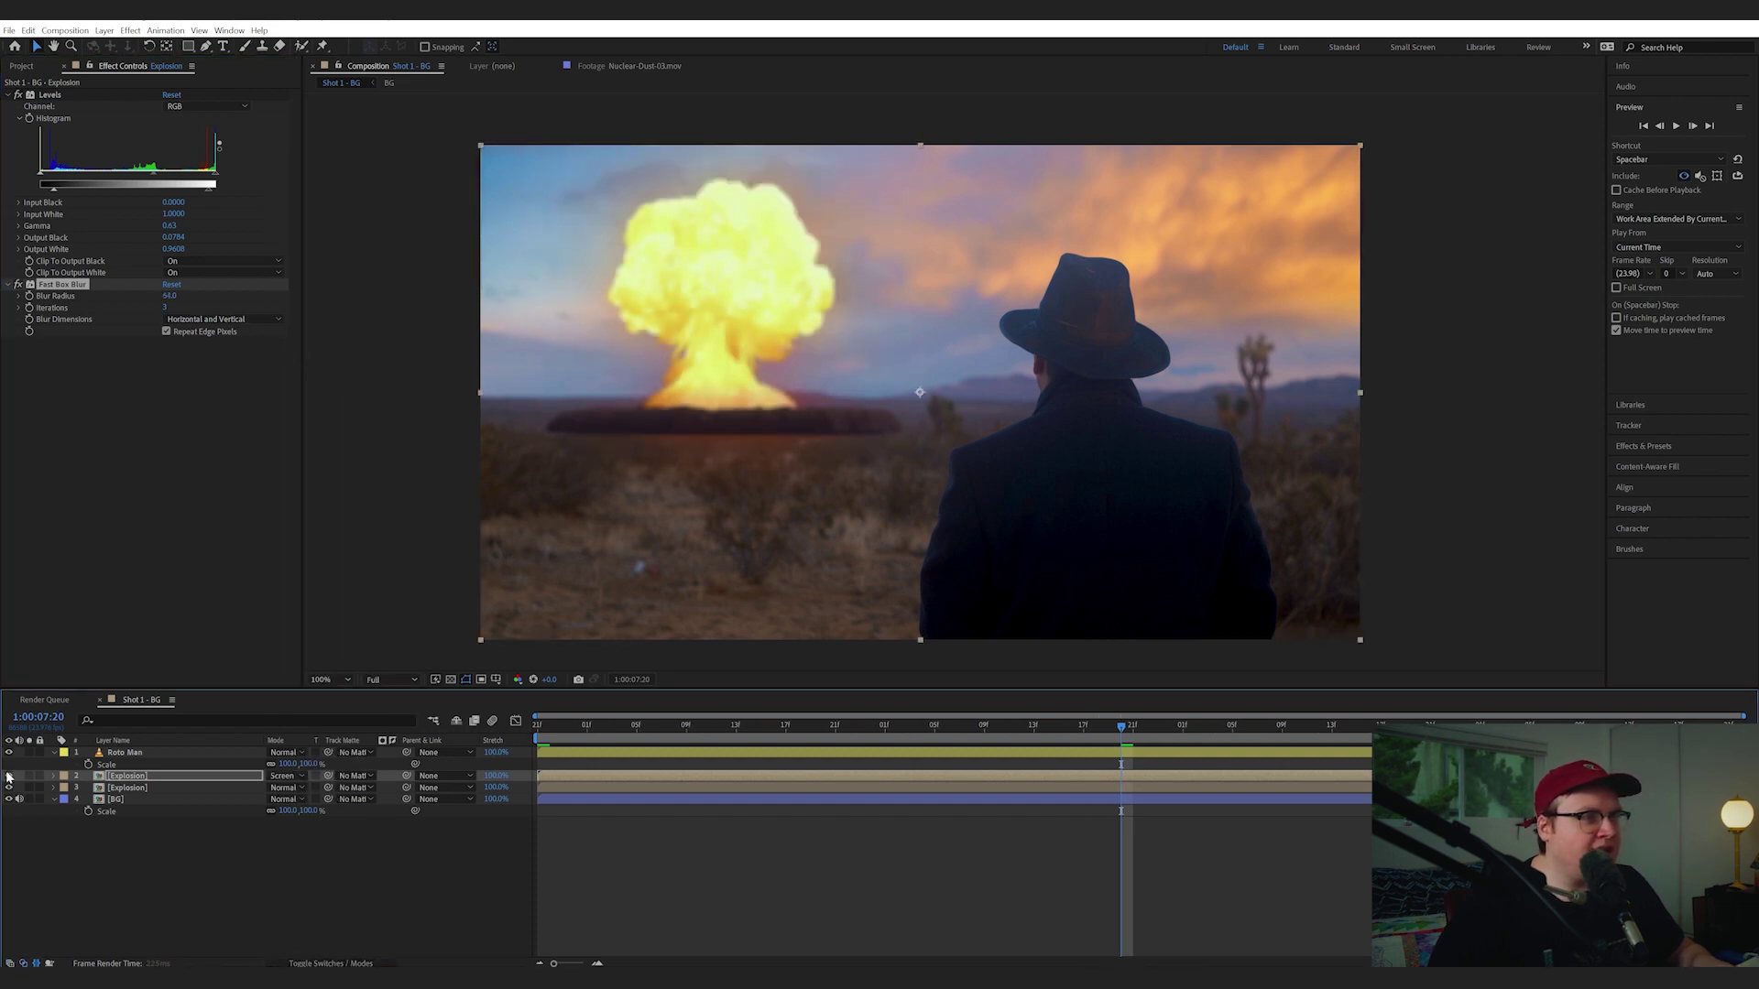
{"action": "left_click", "coordinate": [8, 776]}
{"action": "left_click", "coordinate": [8, 776]}
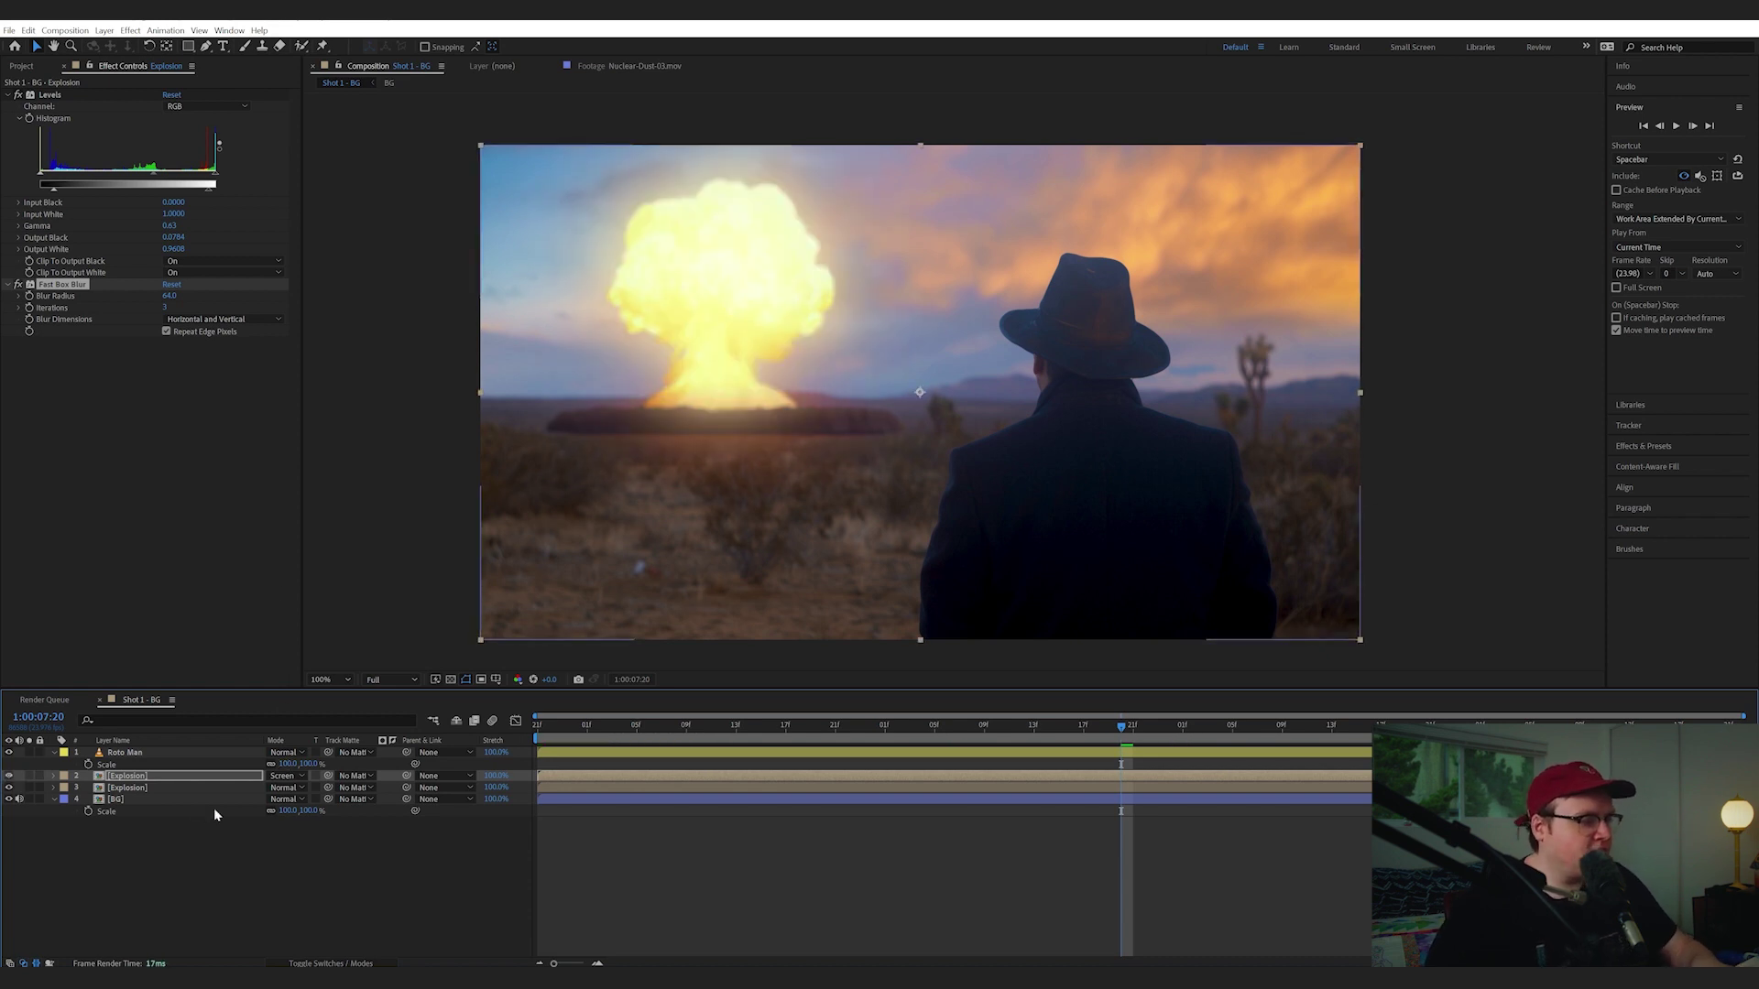
{"action": "left_click", "coordinate": [199, 778]}
{"action": "key", "text": "t"}
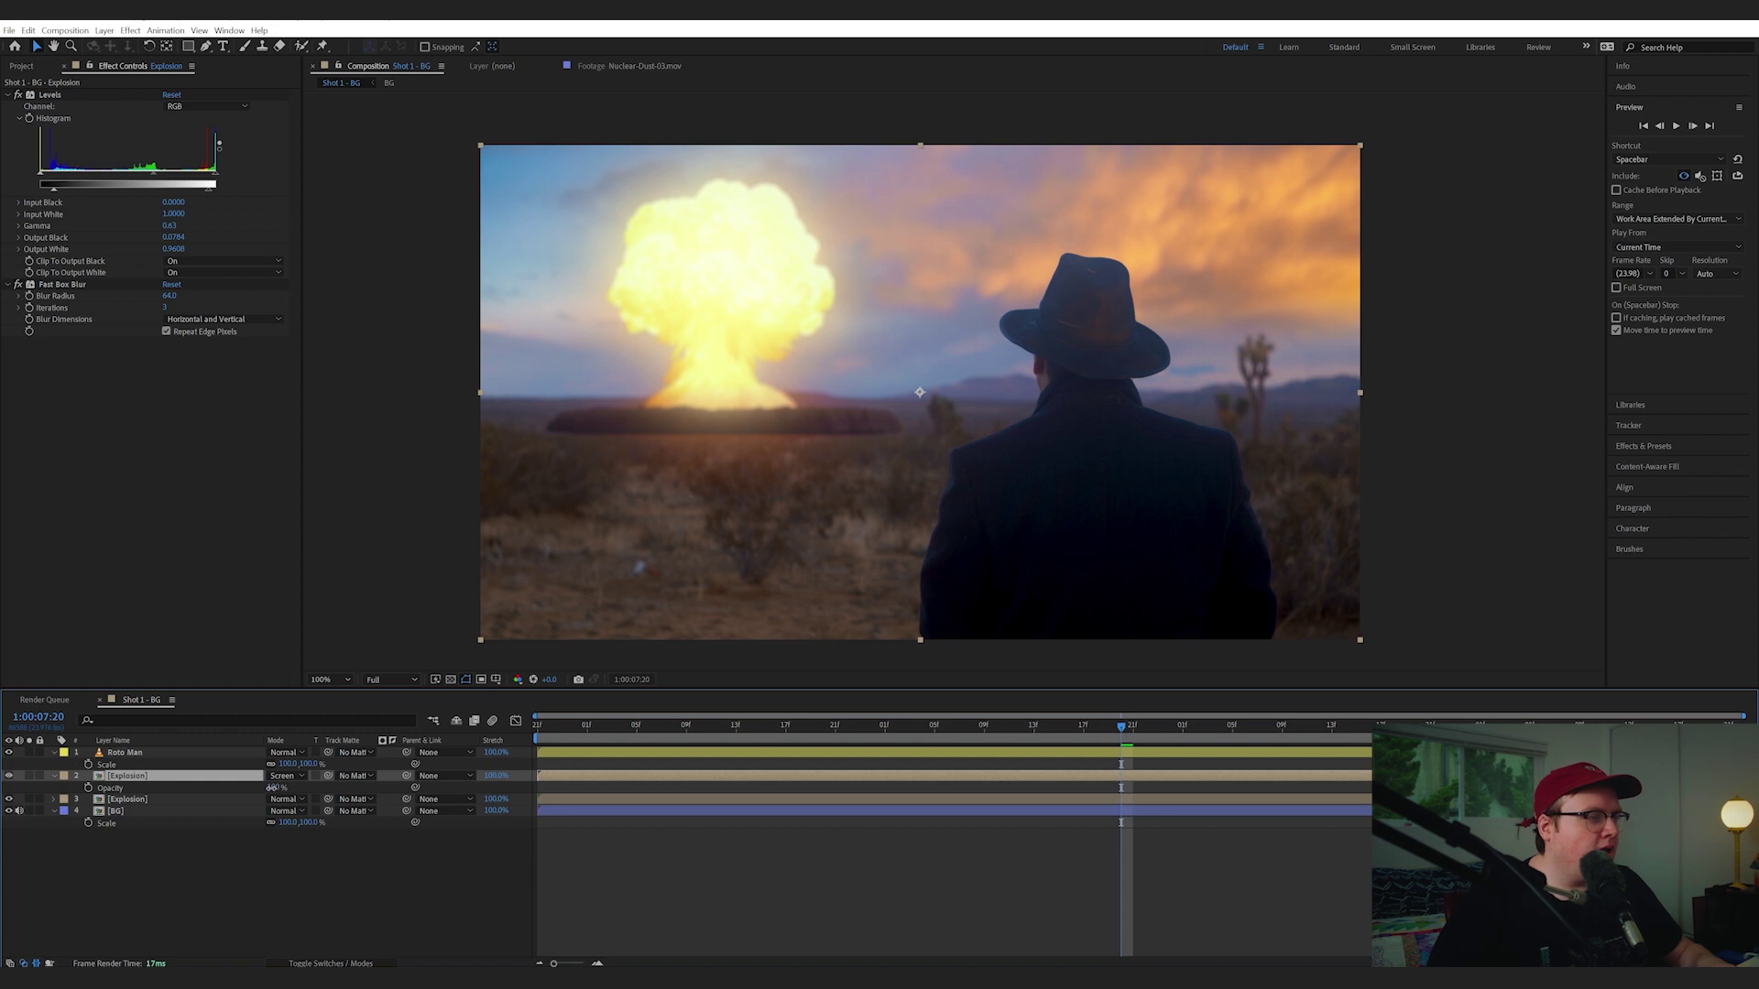
{"action": "left_click_drag", "start_coordinate": [271, 788], "coordinate": [233, 783]}
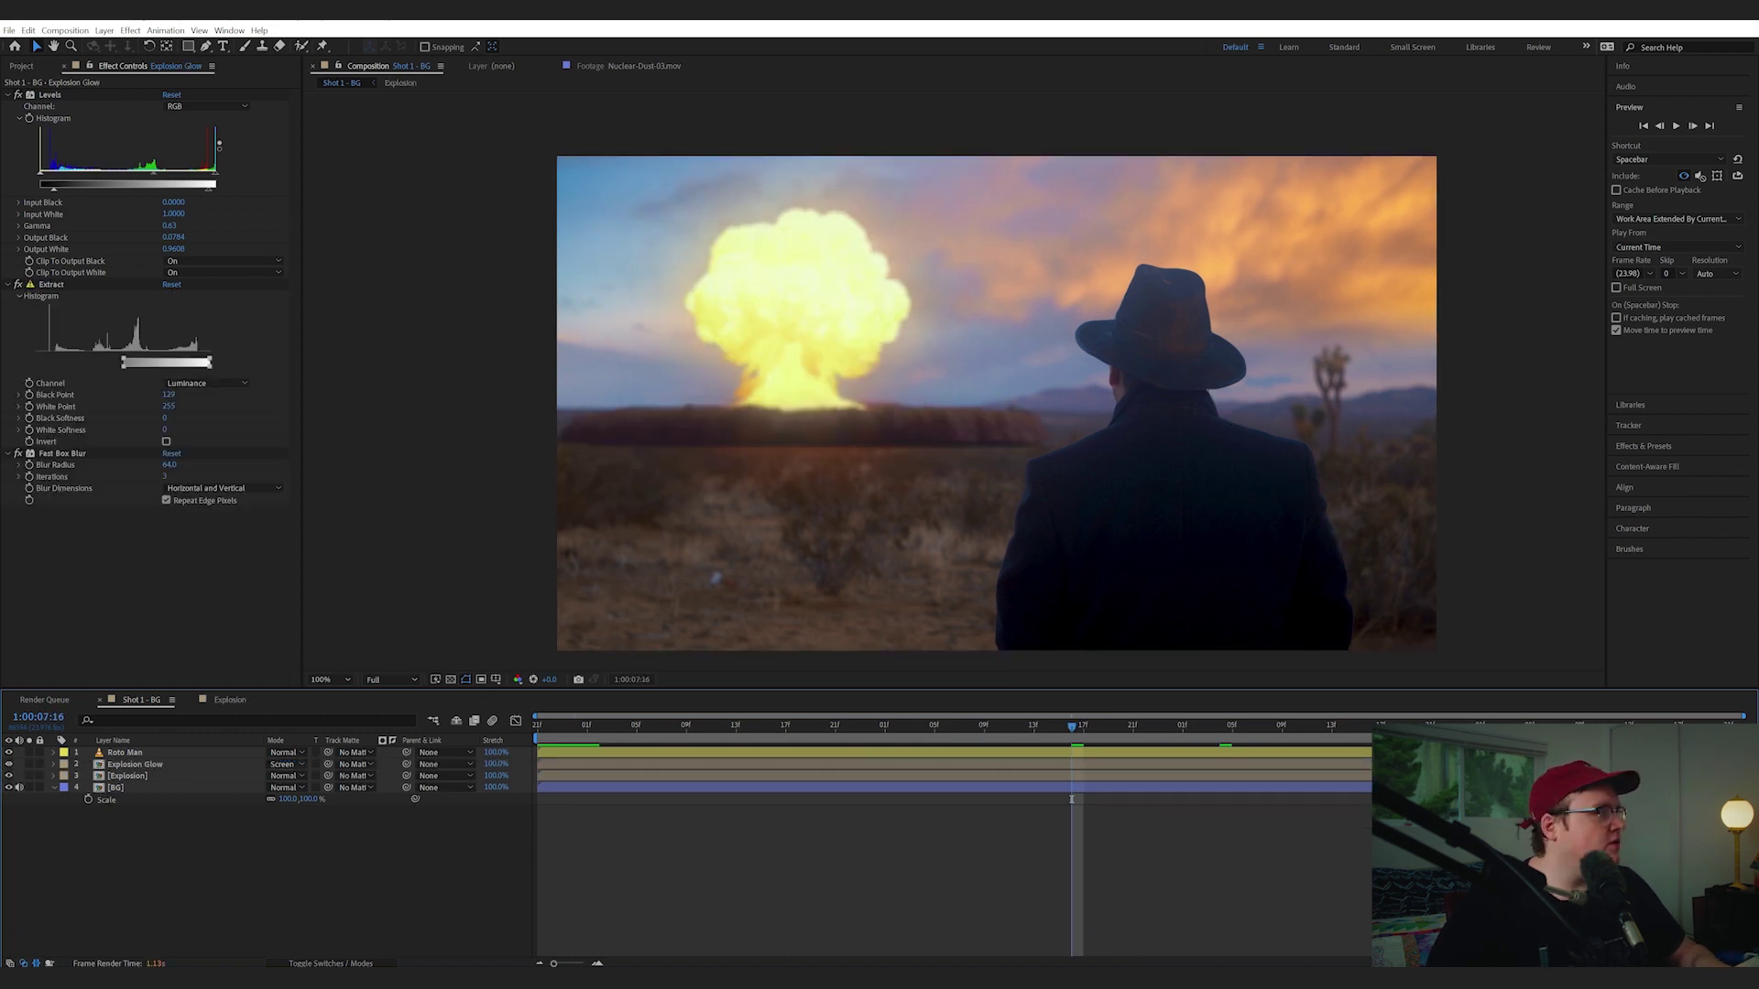
{"action": "left_click", "coordinate": [539, 721]}
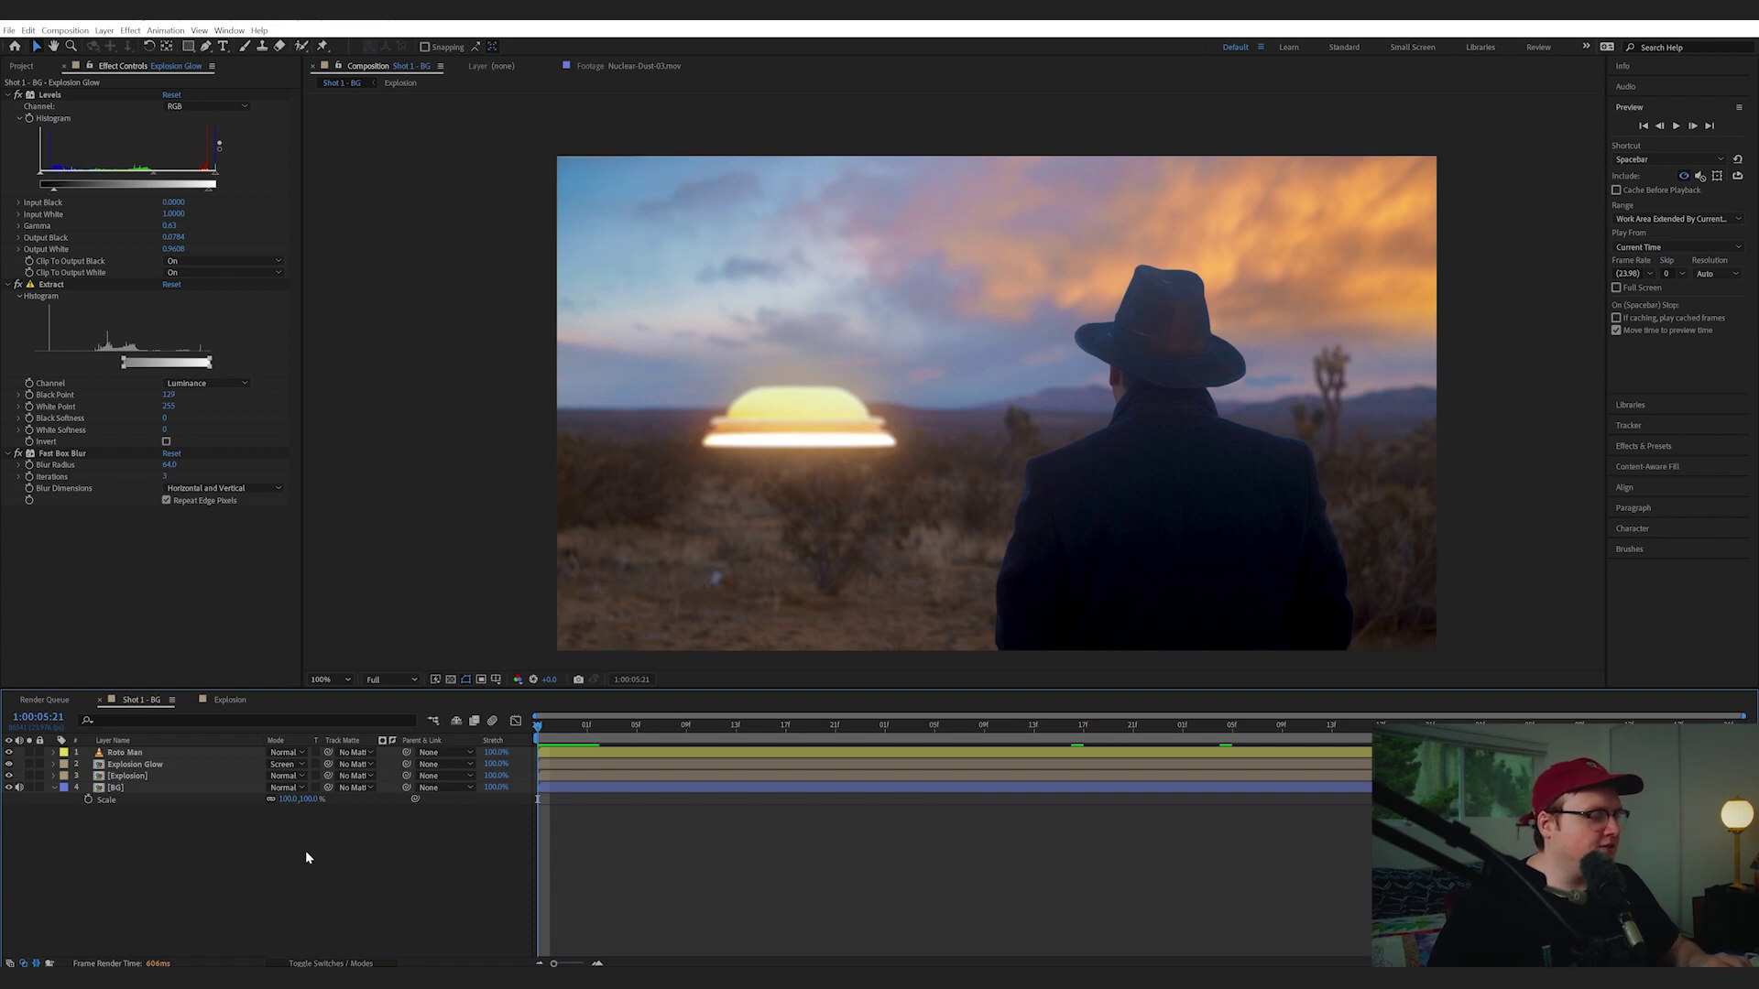
{"action": "key", "text": "ctrl+y"}
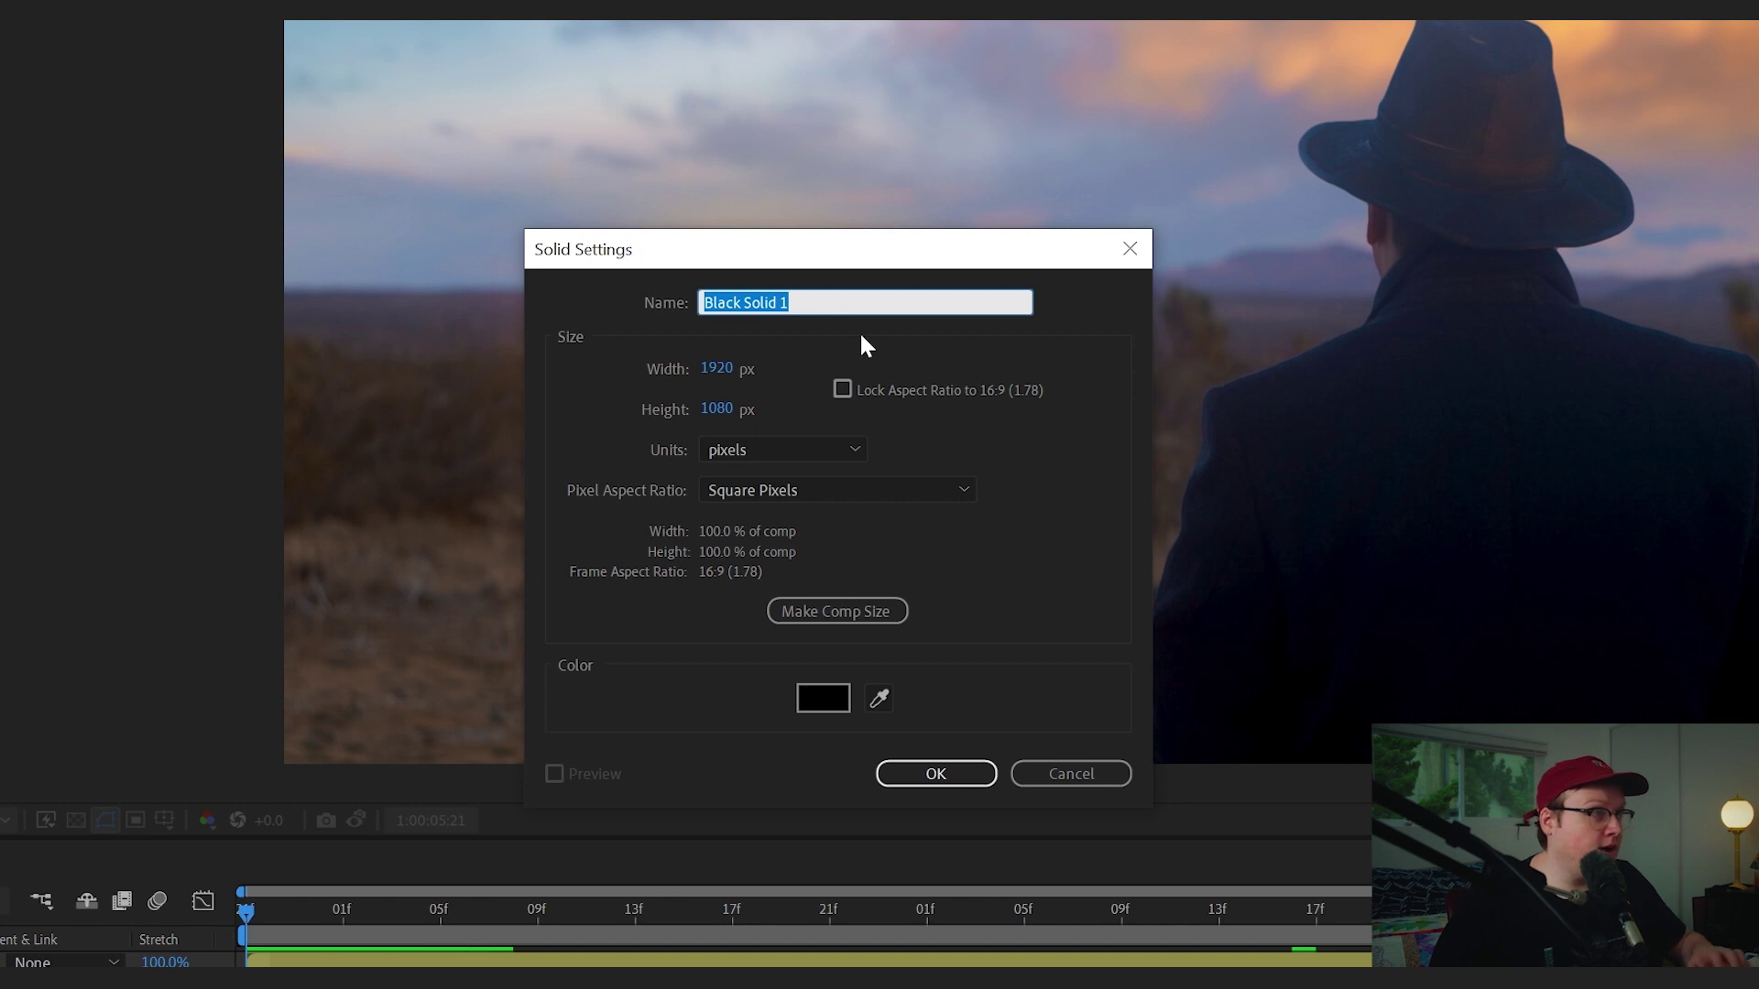
Create a black solid layer named 'Lens Flare'
{"action": "left_click", "coordinate": [834, 698]}
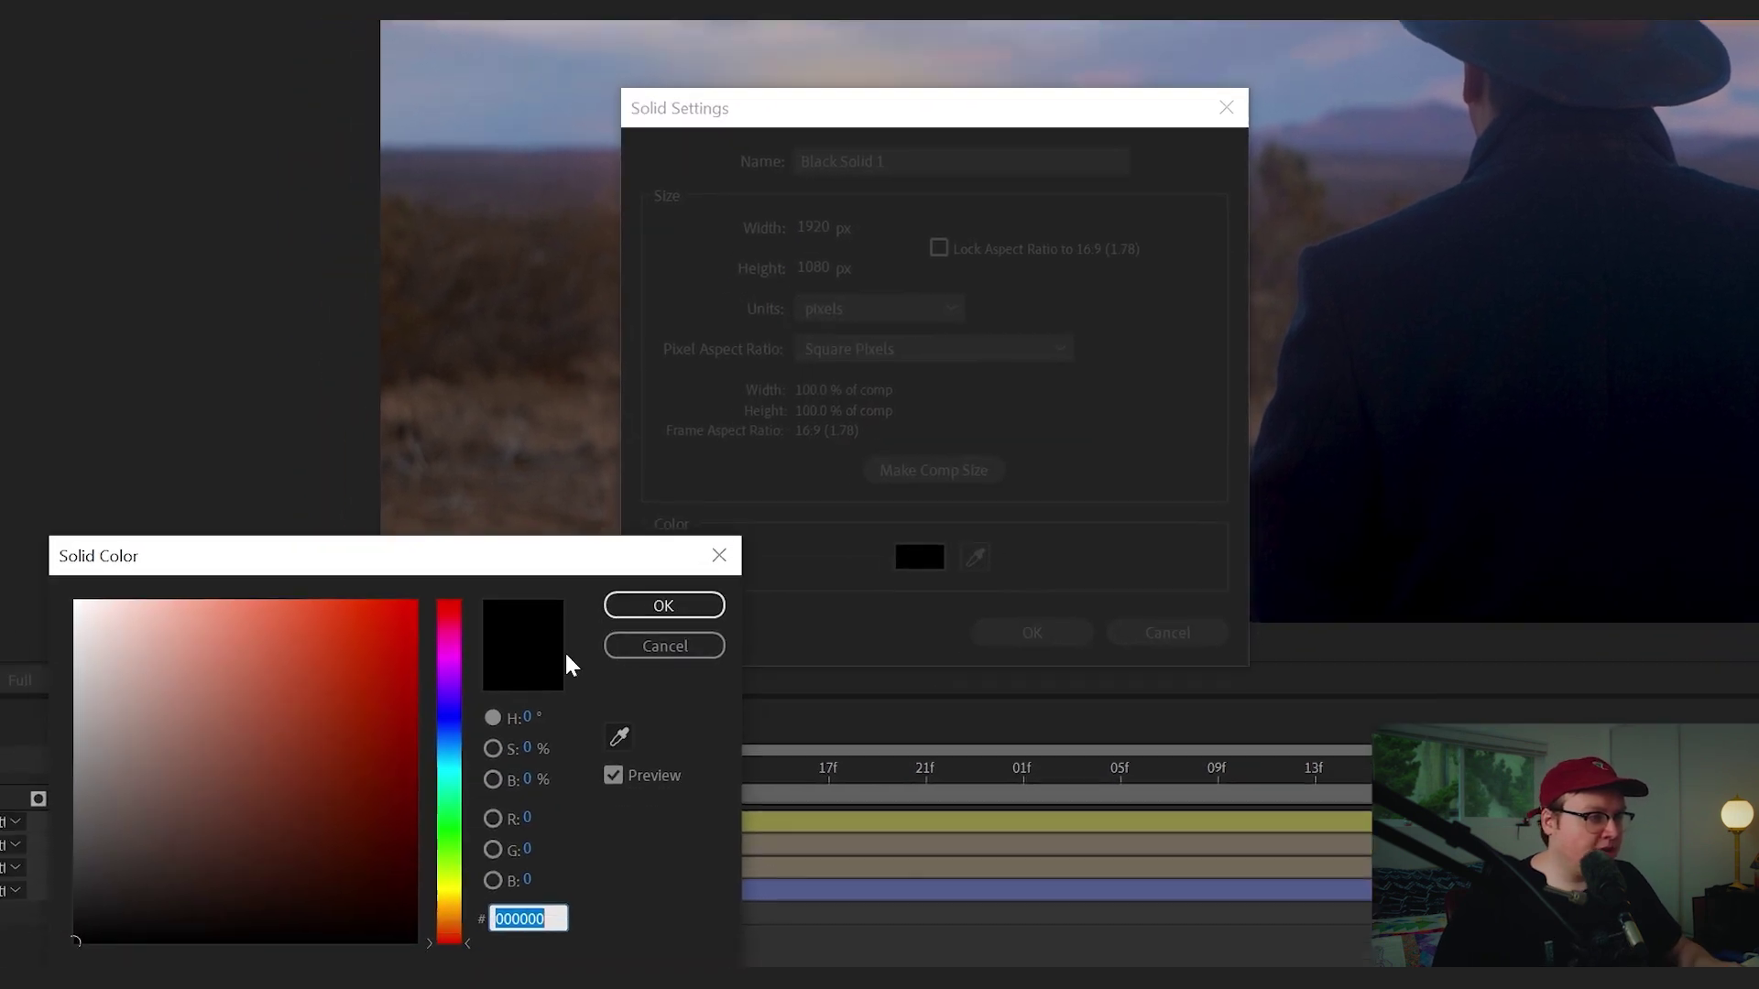
{"action": "key", "text": "Return"}
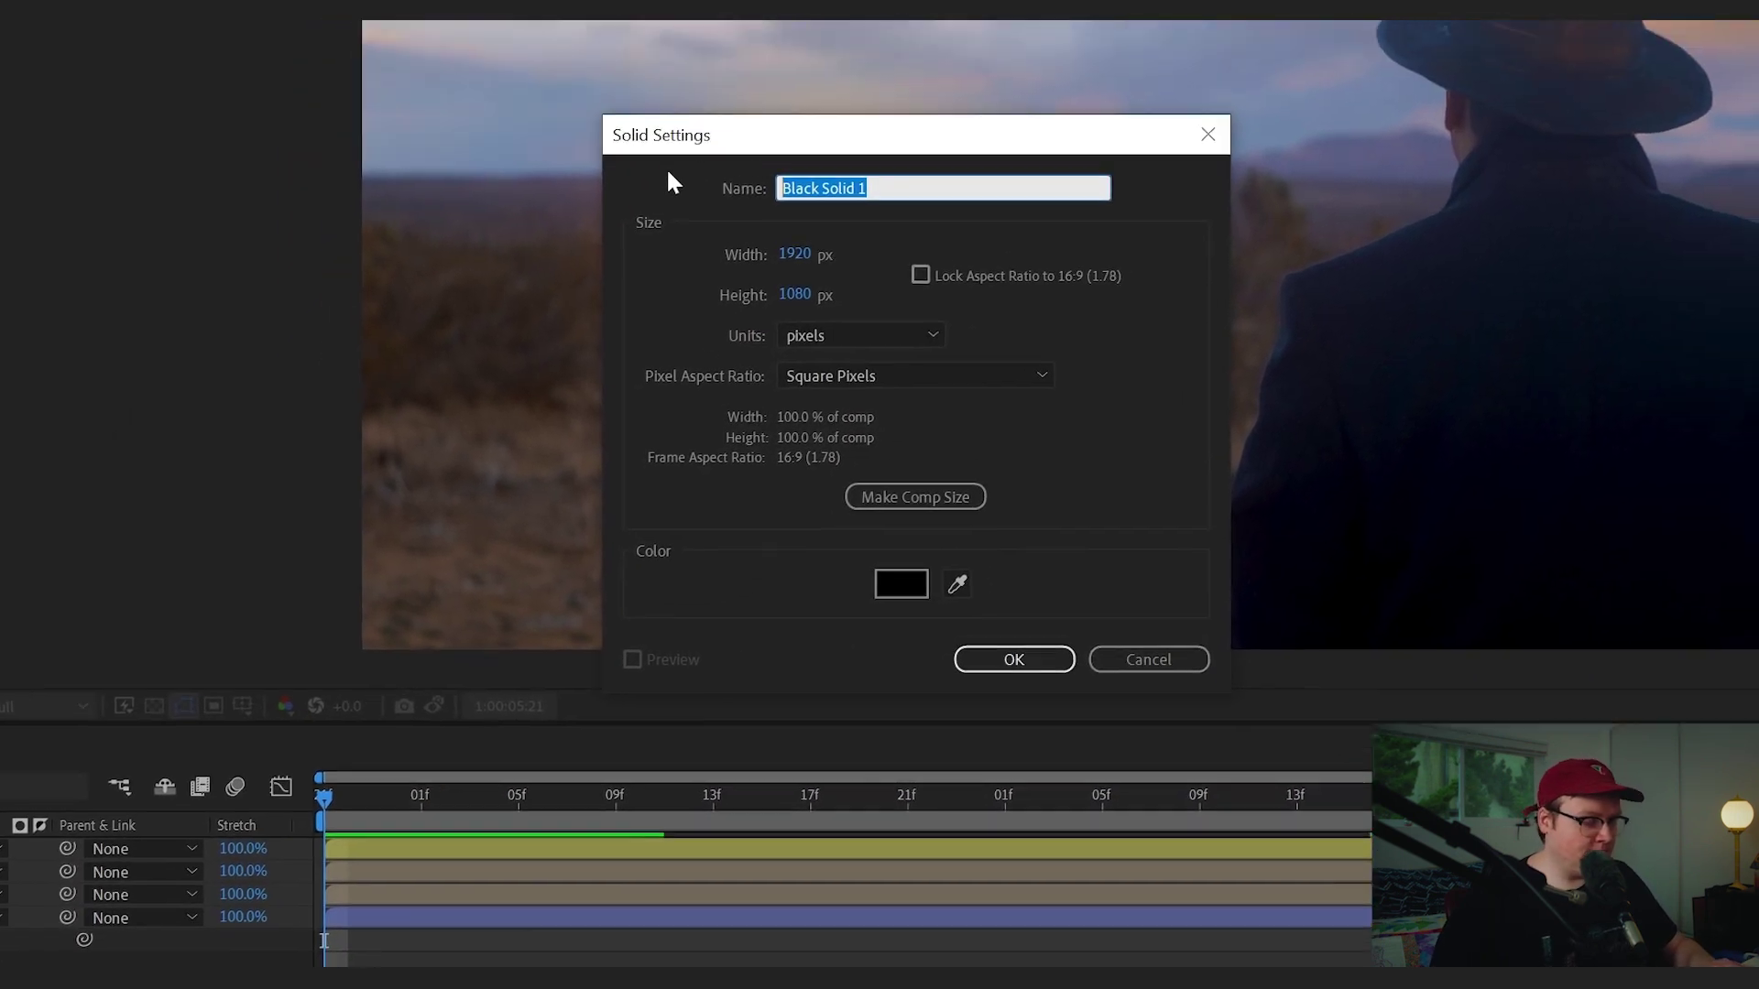
{"action": "type", "text": "Lens Fl"}
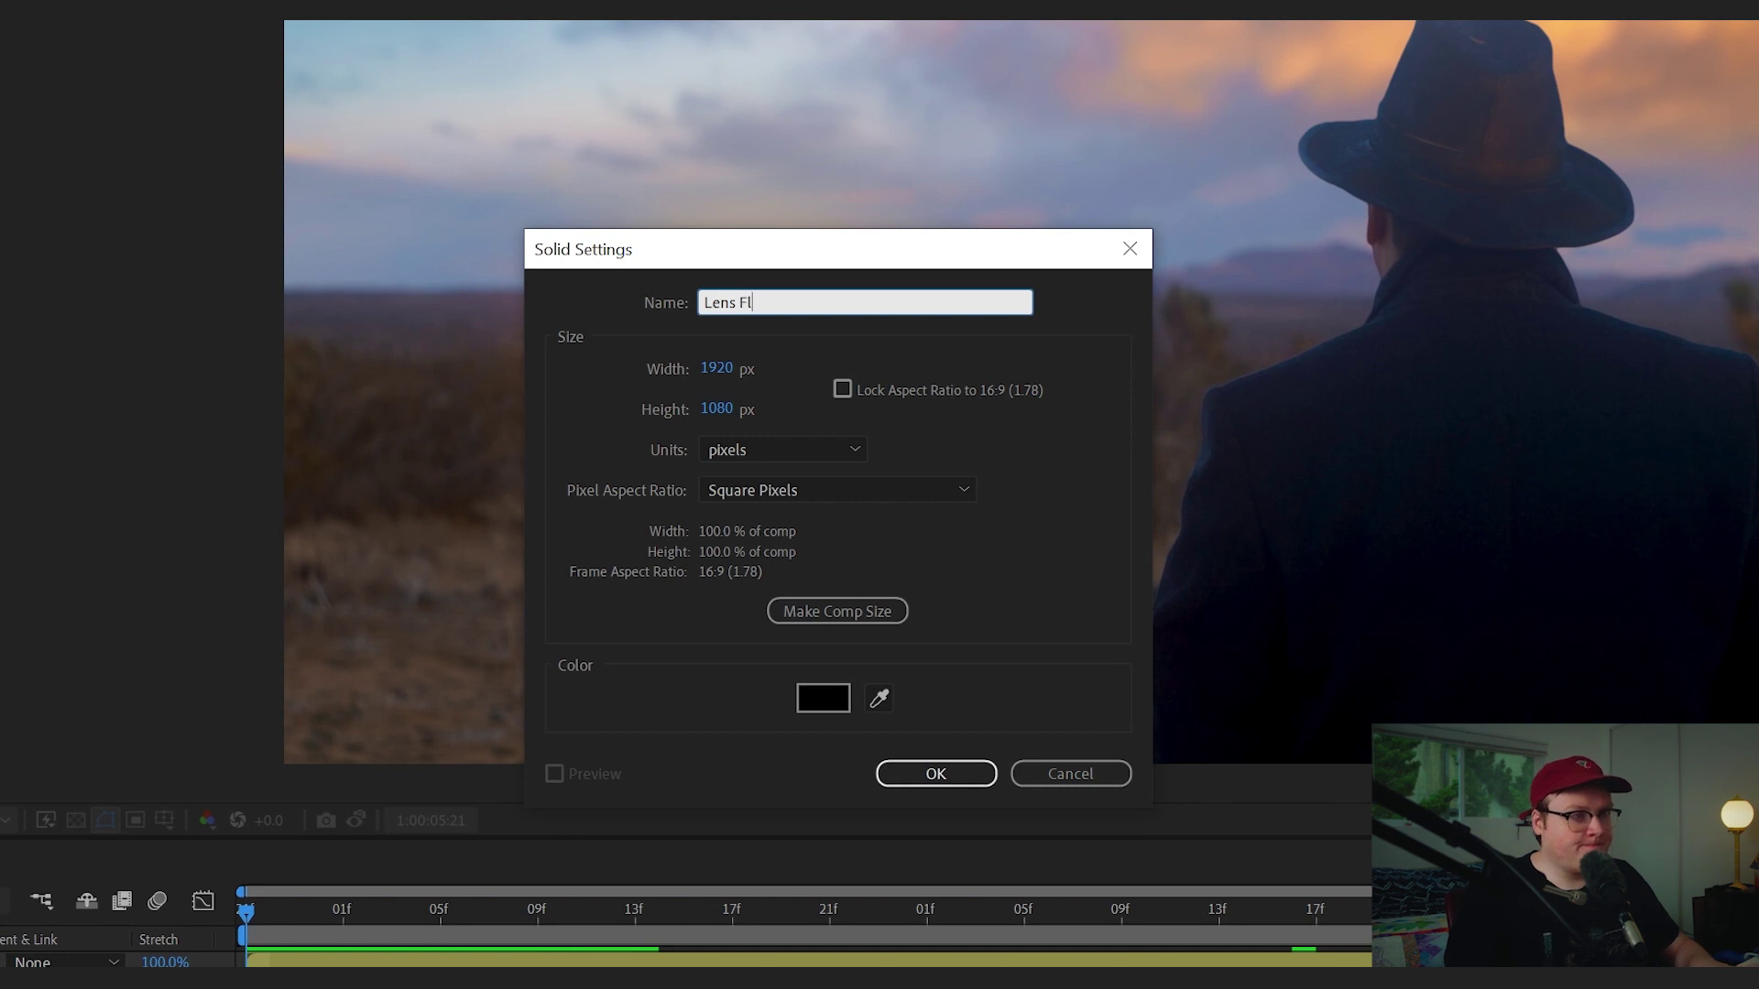
{"action": "type", "text": "are"}
{"action": "key", "text": "Return"}
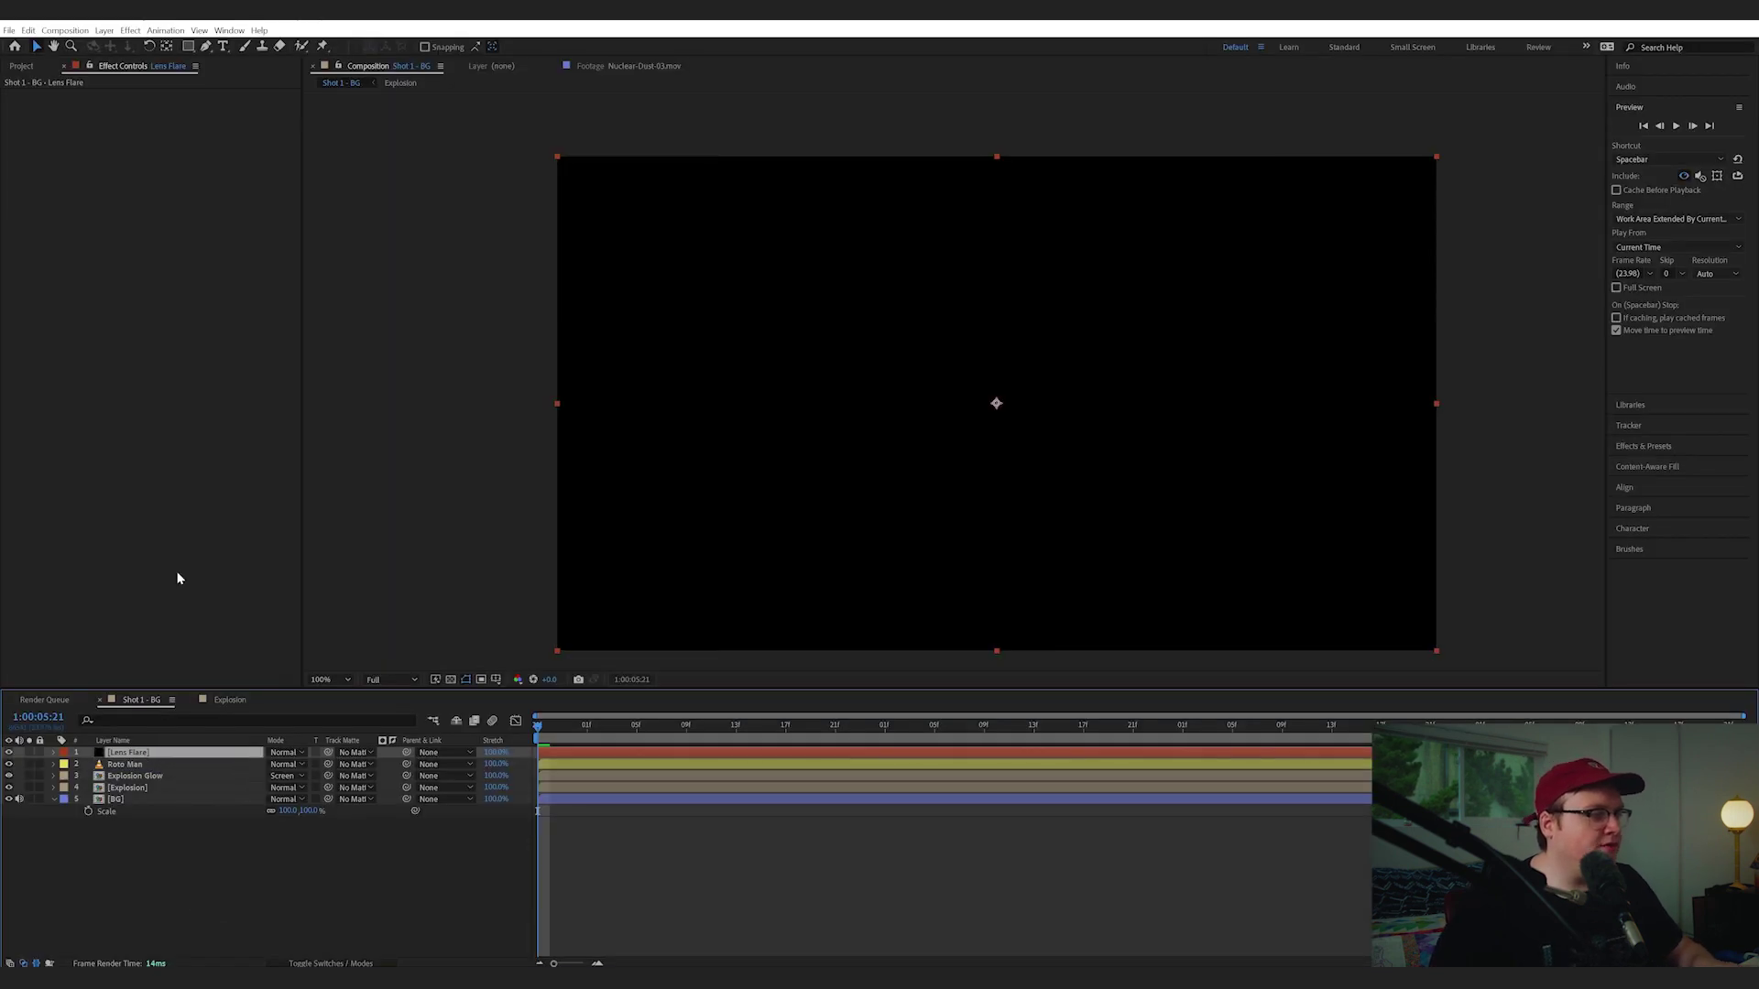
Apply the Lens Flare effect to the solid and set its lens type to 105mm Prime
{"action": "key", "text": "ctrl+space"}
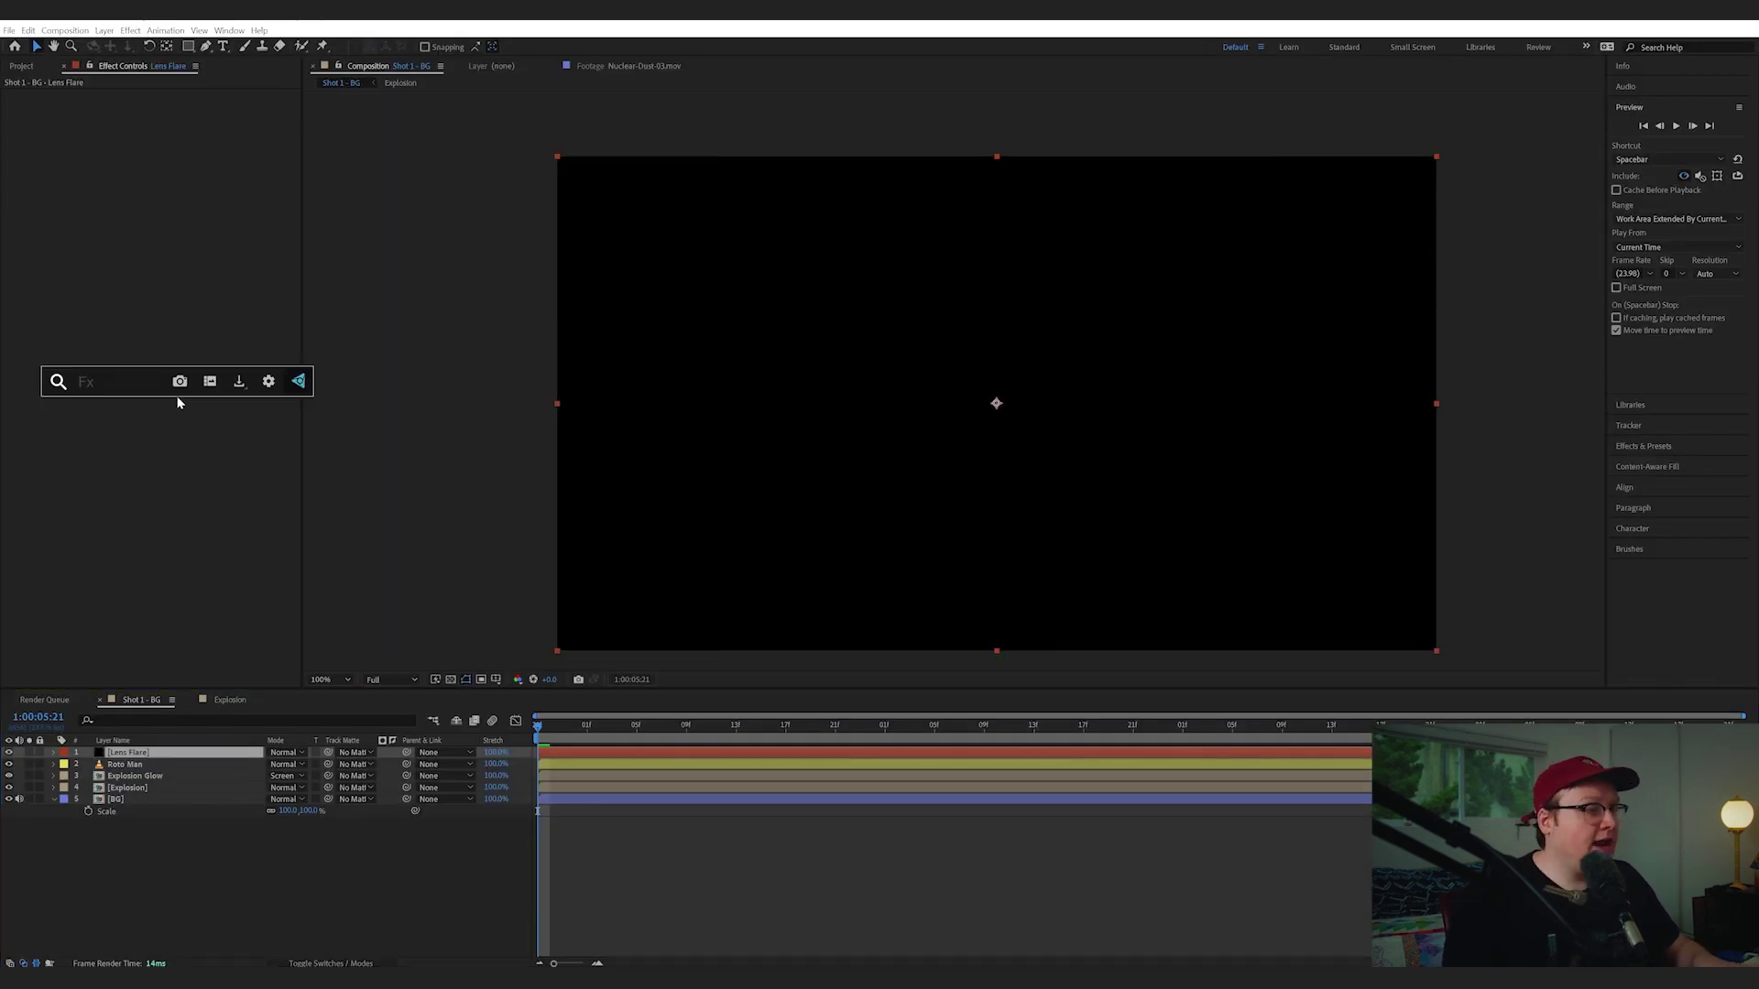
{"action": "type", "text": "lens"}
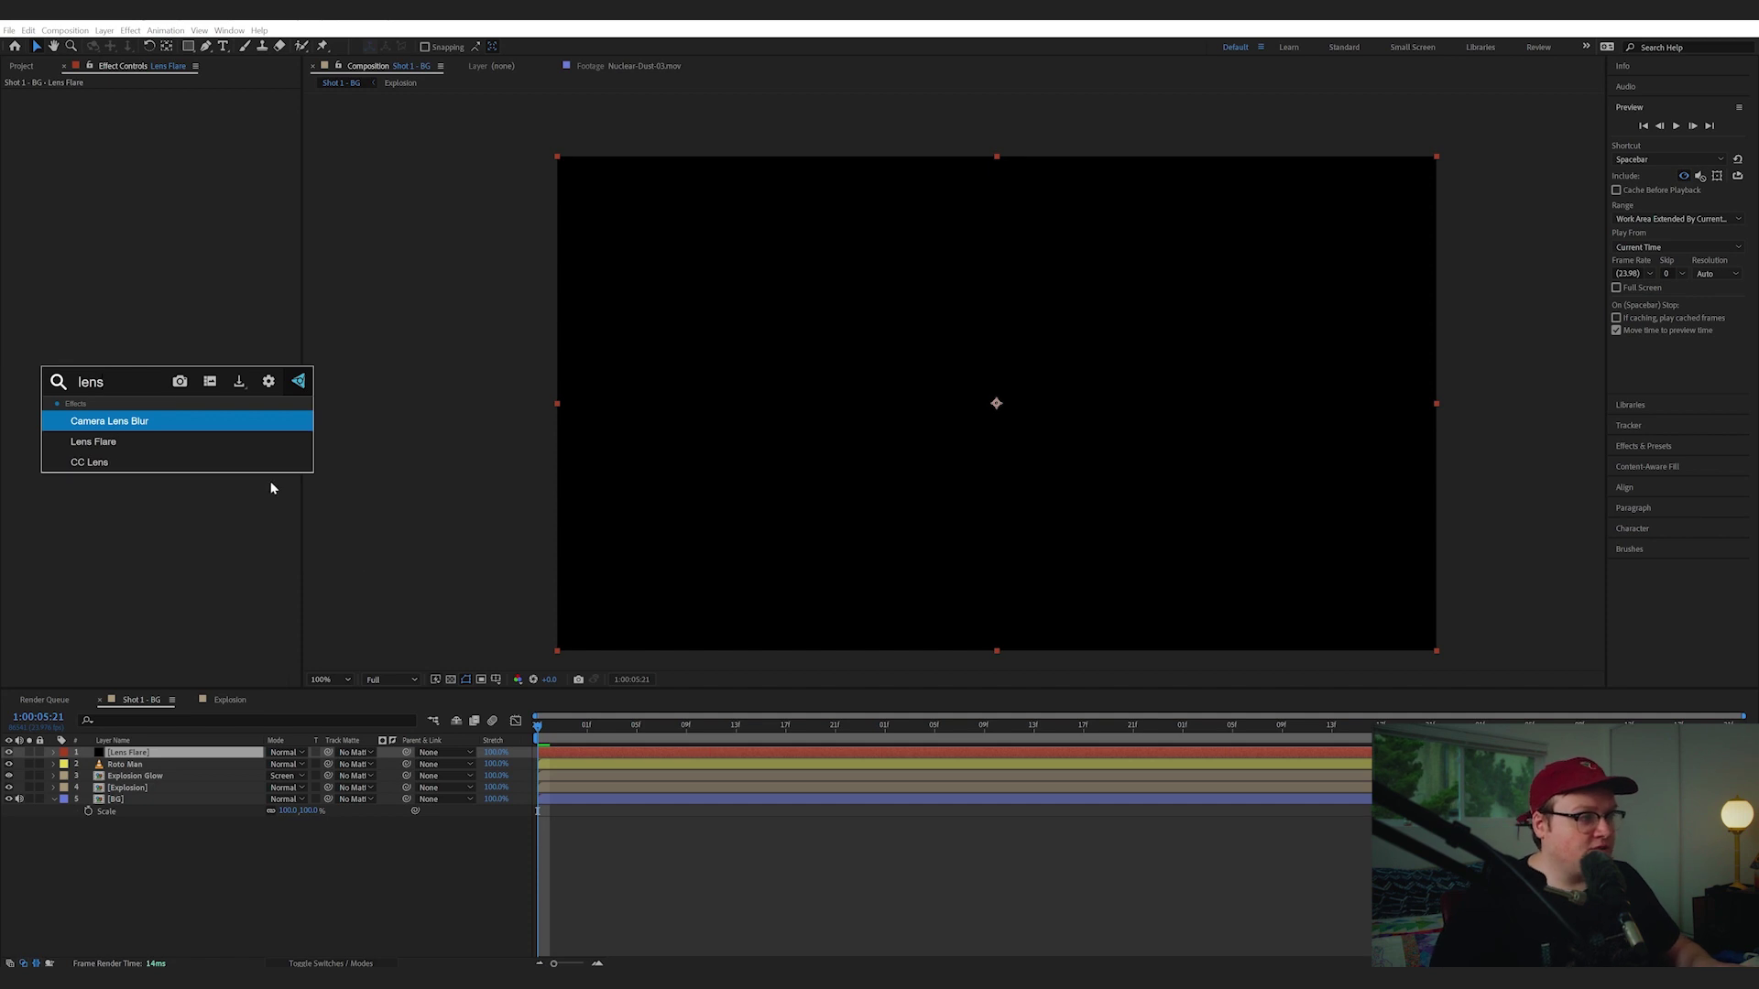
{"action": "left_click", "coordinate": [137, 443]}
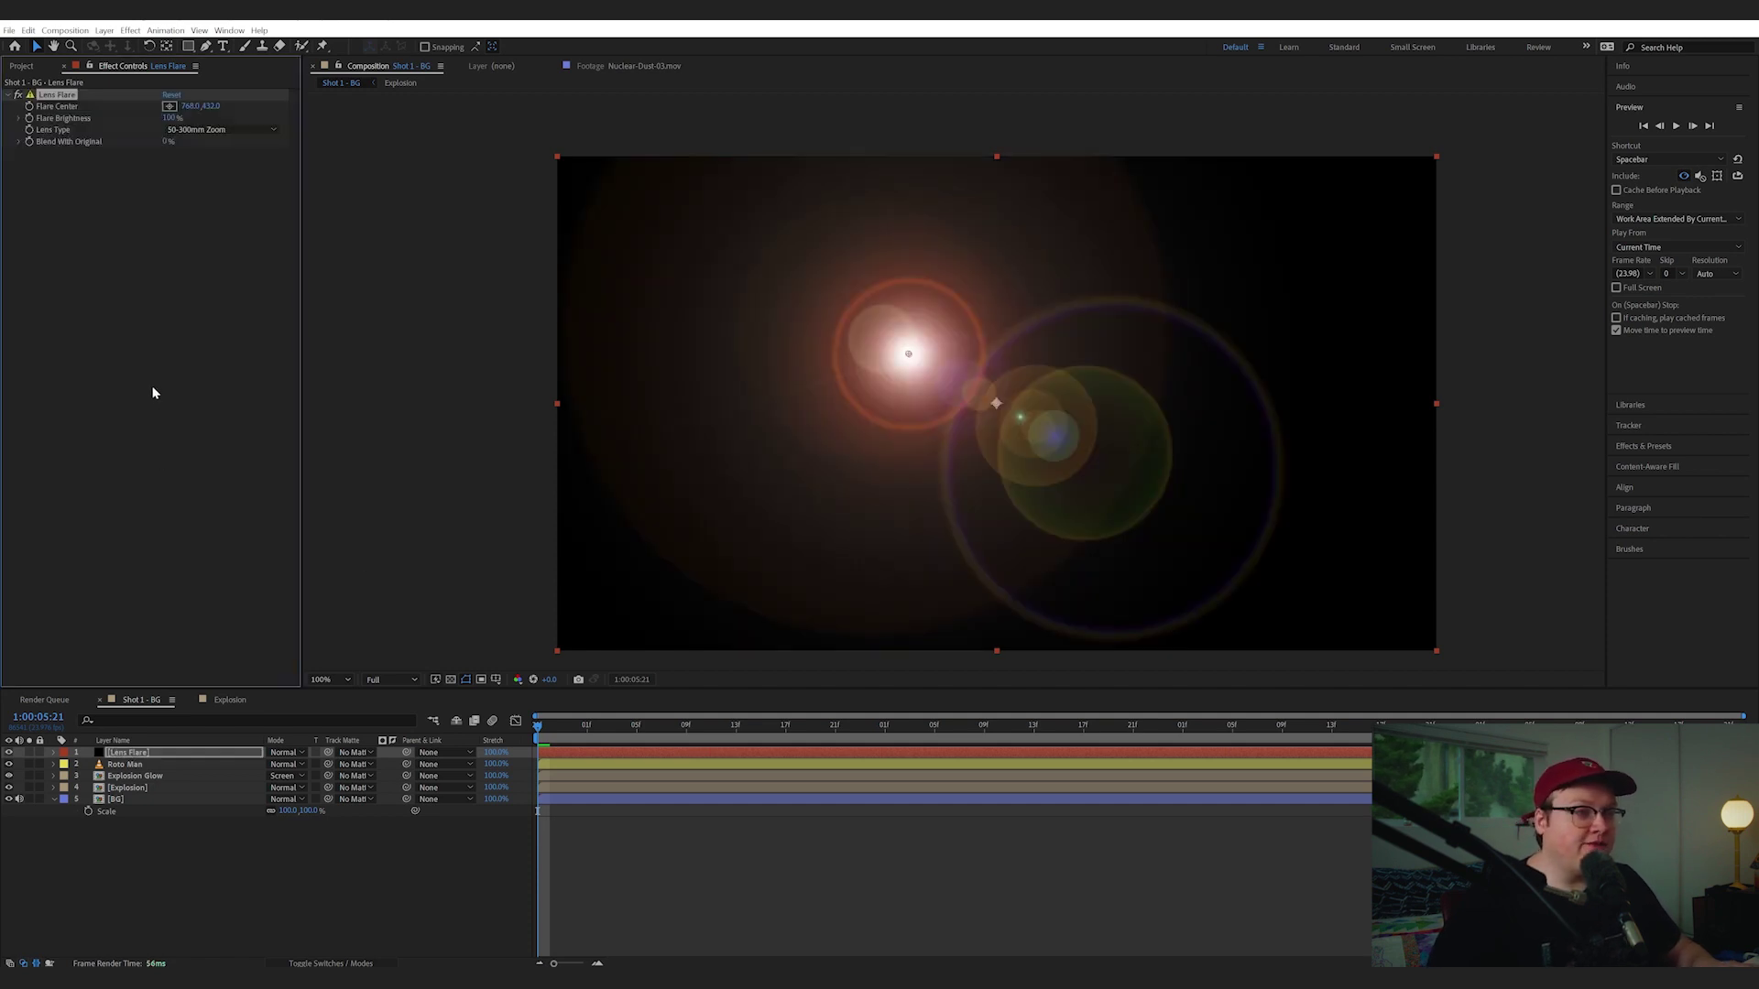
{"action": "left_click", "coordinate": [220, 130]}
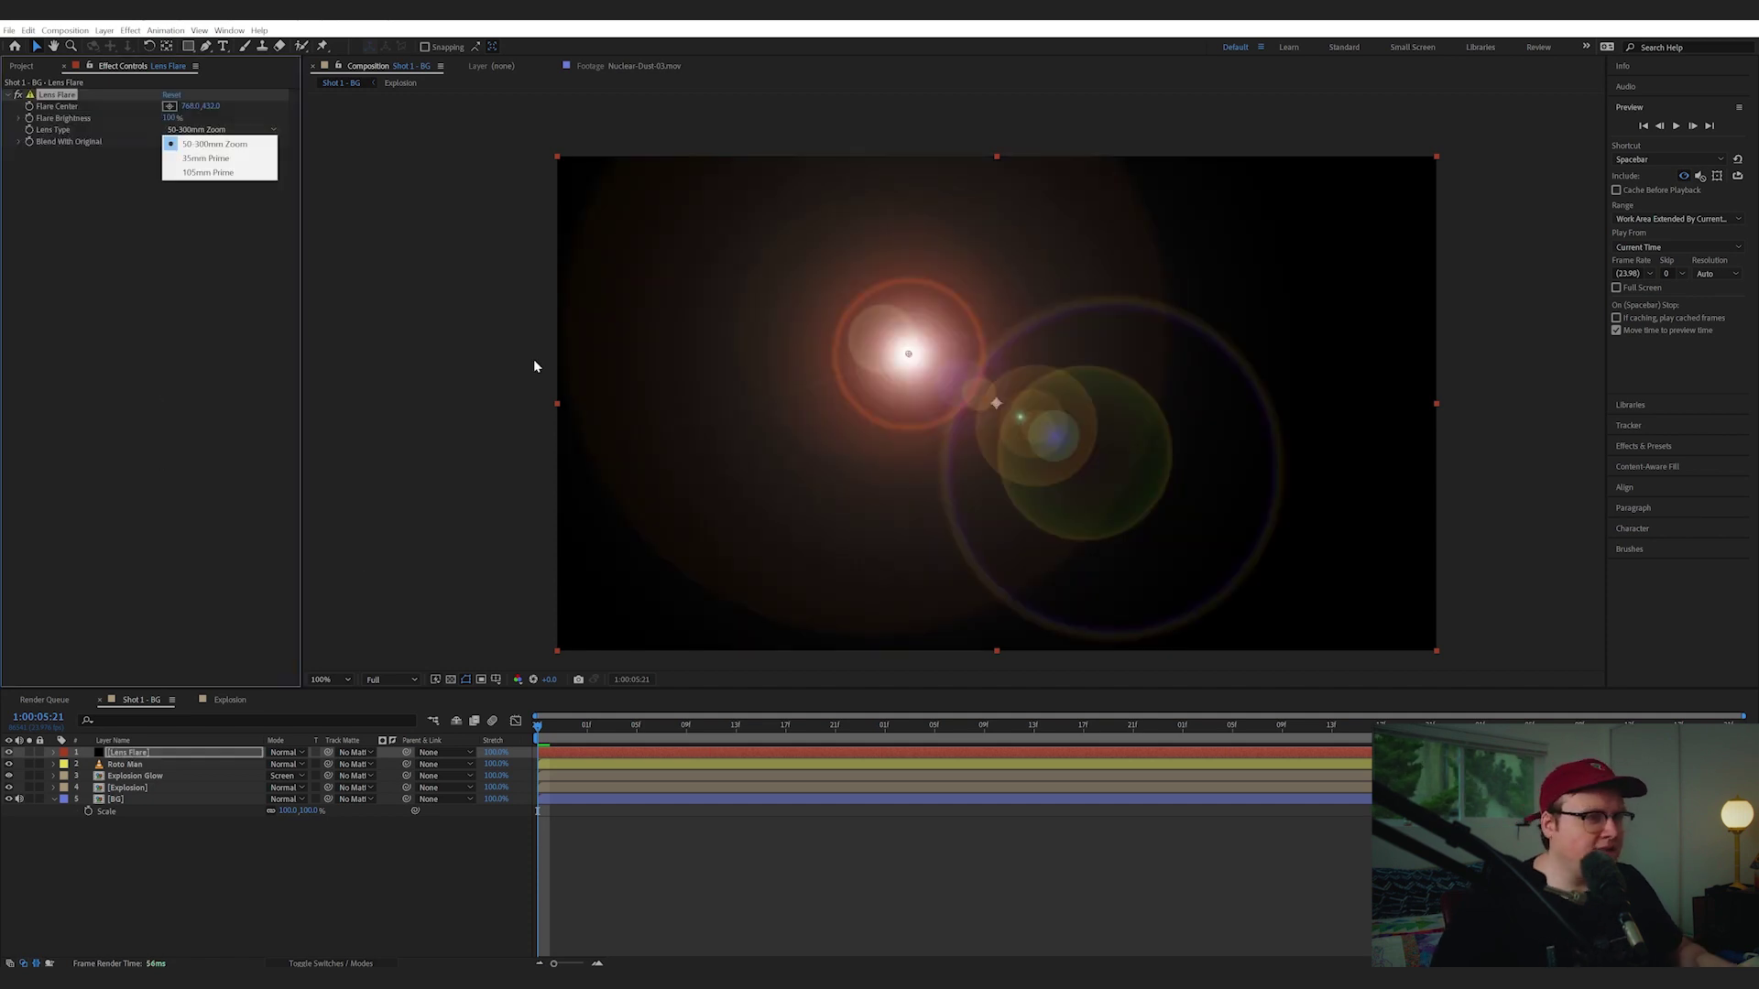
{"action": "left_click", "coordinate": [910, 356]}
{"action": "left_click_drag", "start_coordinate": [908, 354], "coordinate": [869, 391]}
{"action": "left_click", "coordinate": [212, 131]}
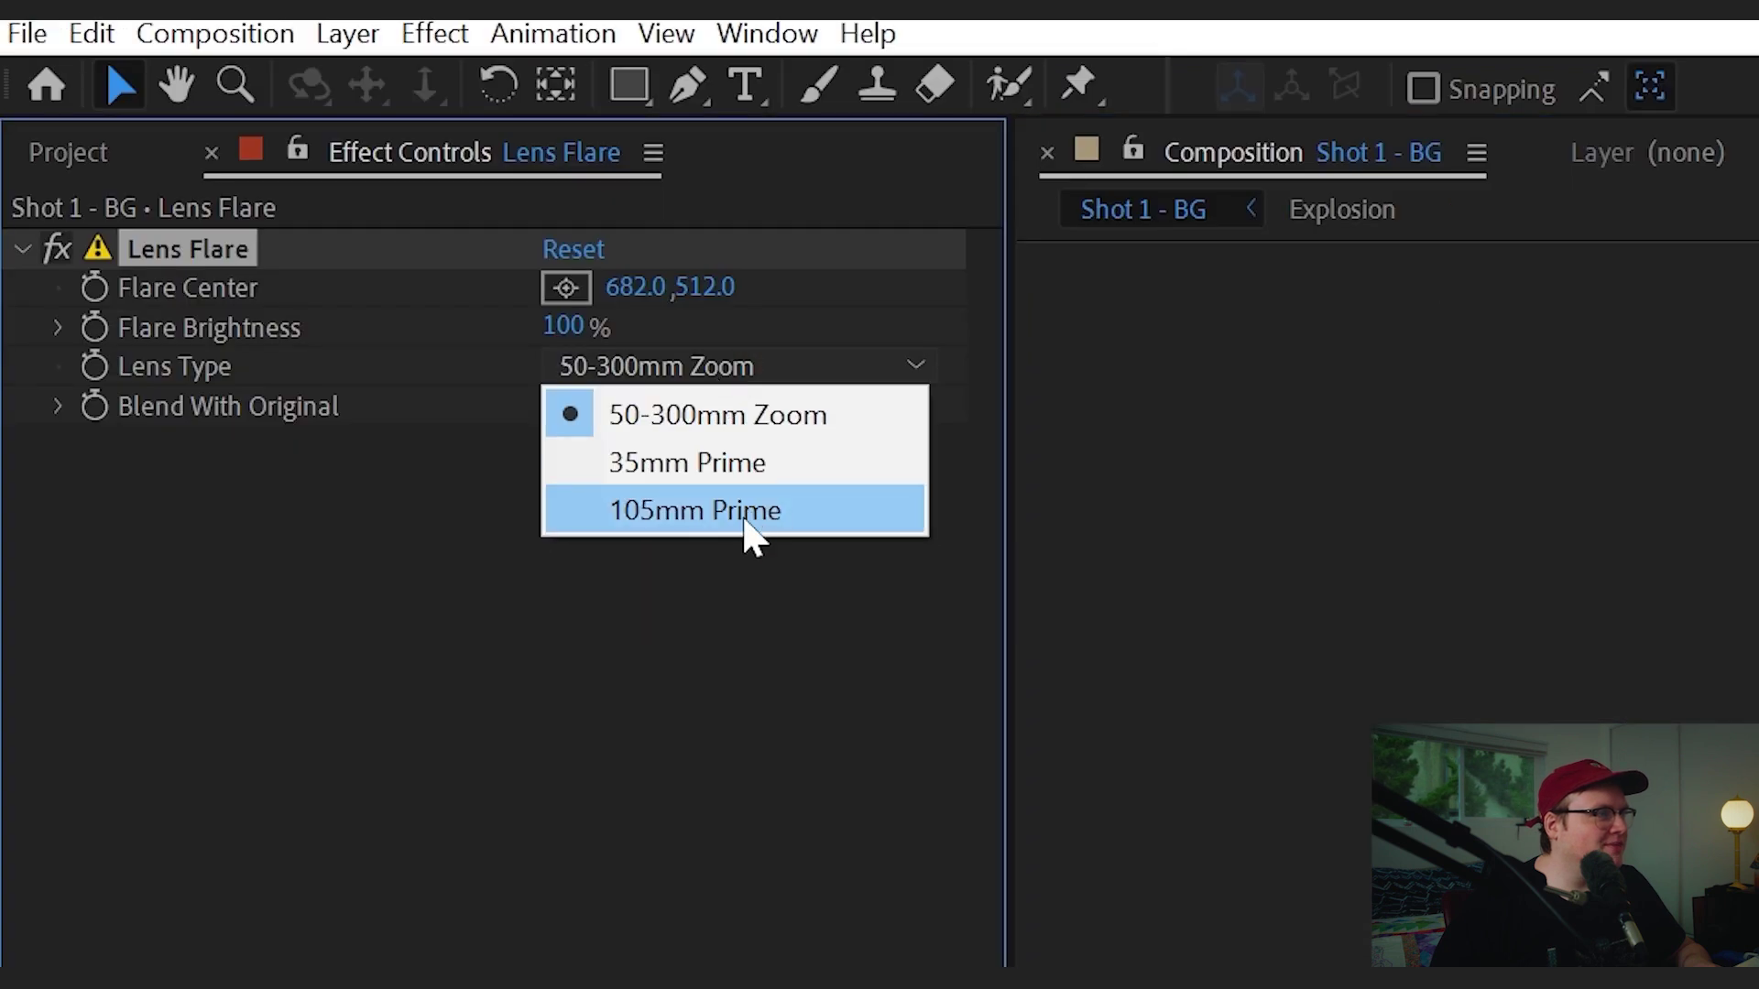
{"action": "left_click", "coordinate": [750, 512]}
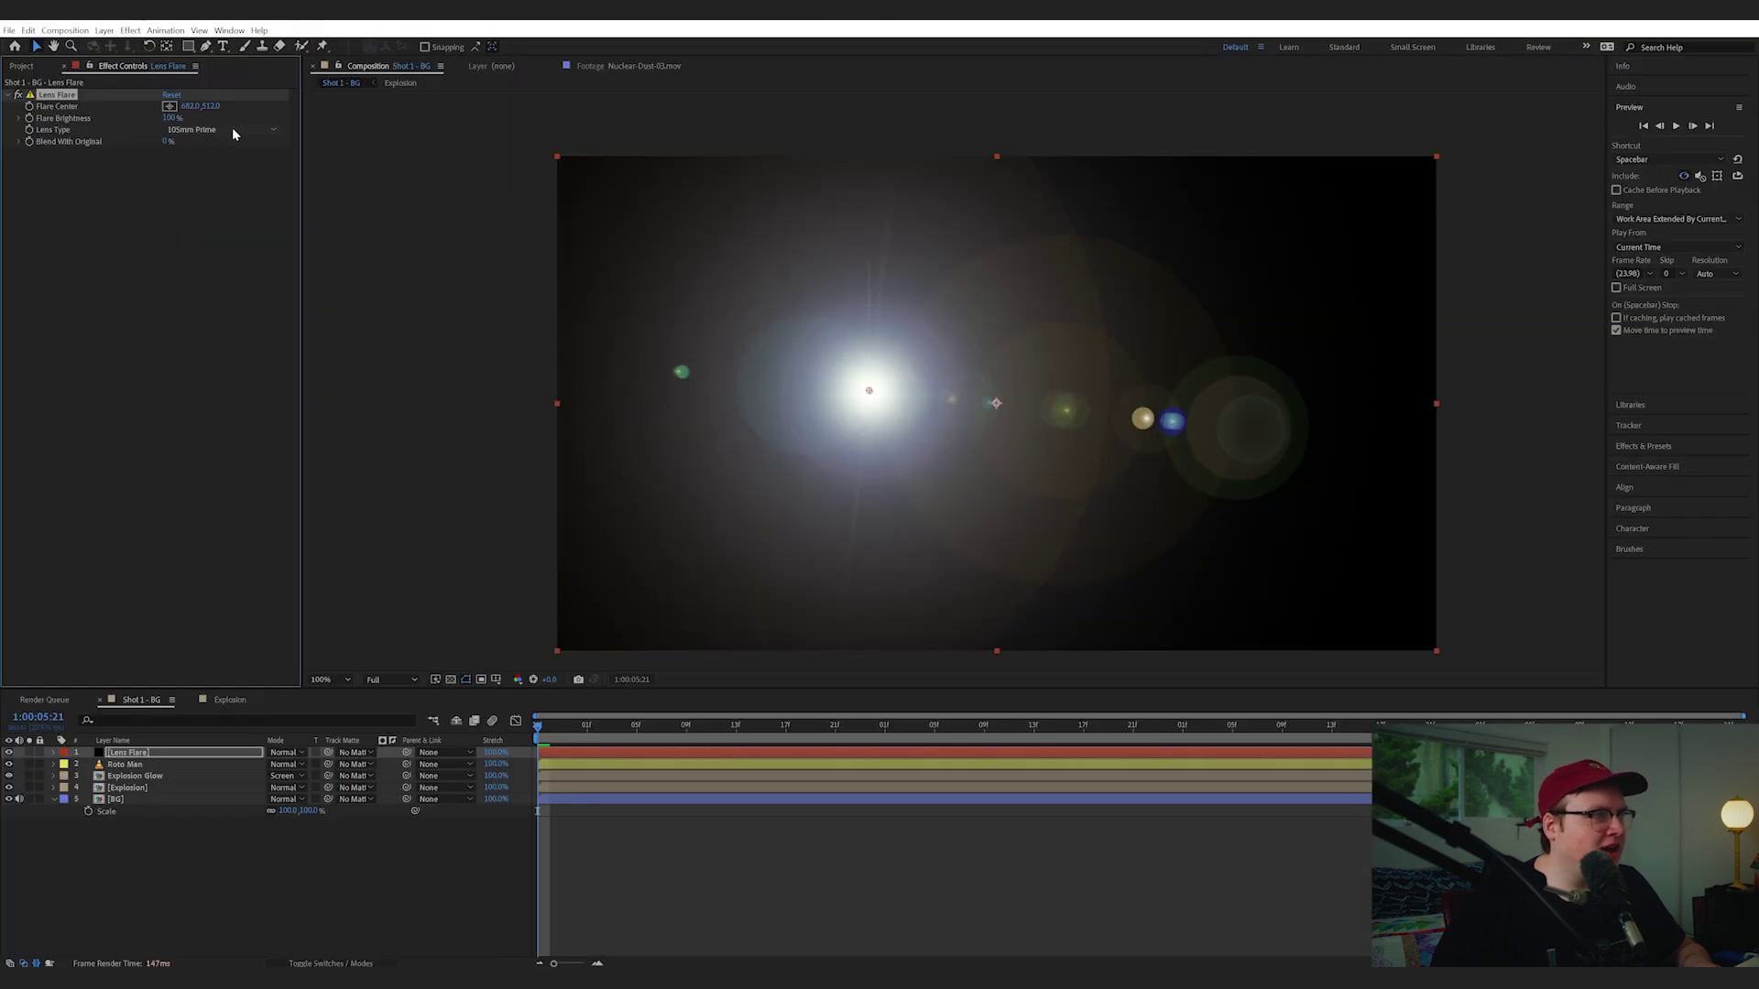
{"action": "left_click", "coordinate": [780, 360]}
{"action": "left_click", "coordinate": [836, 599]}
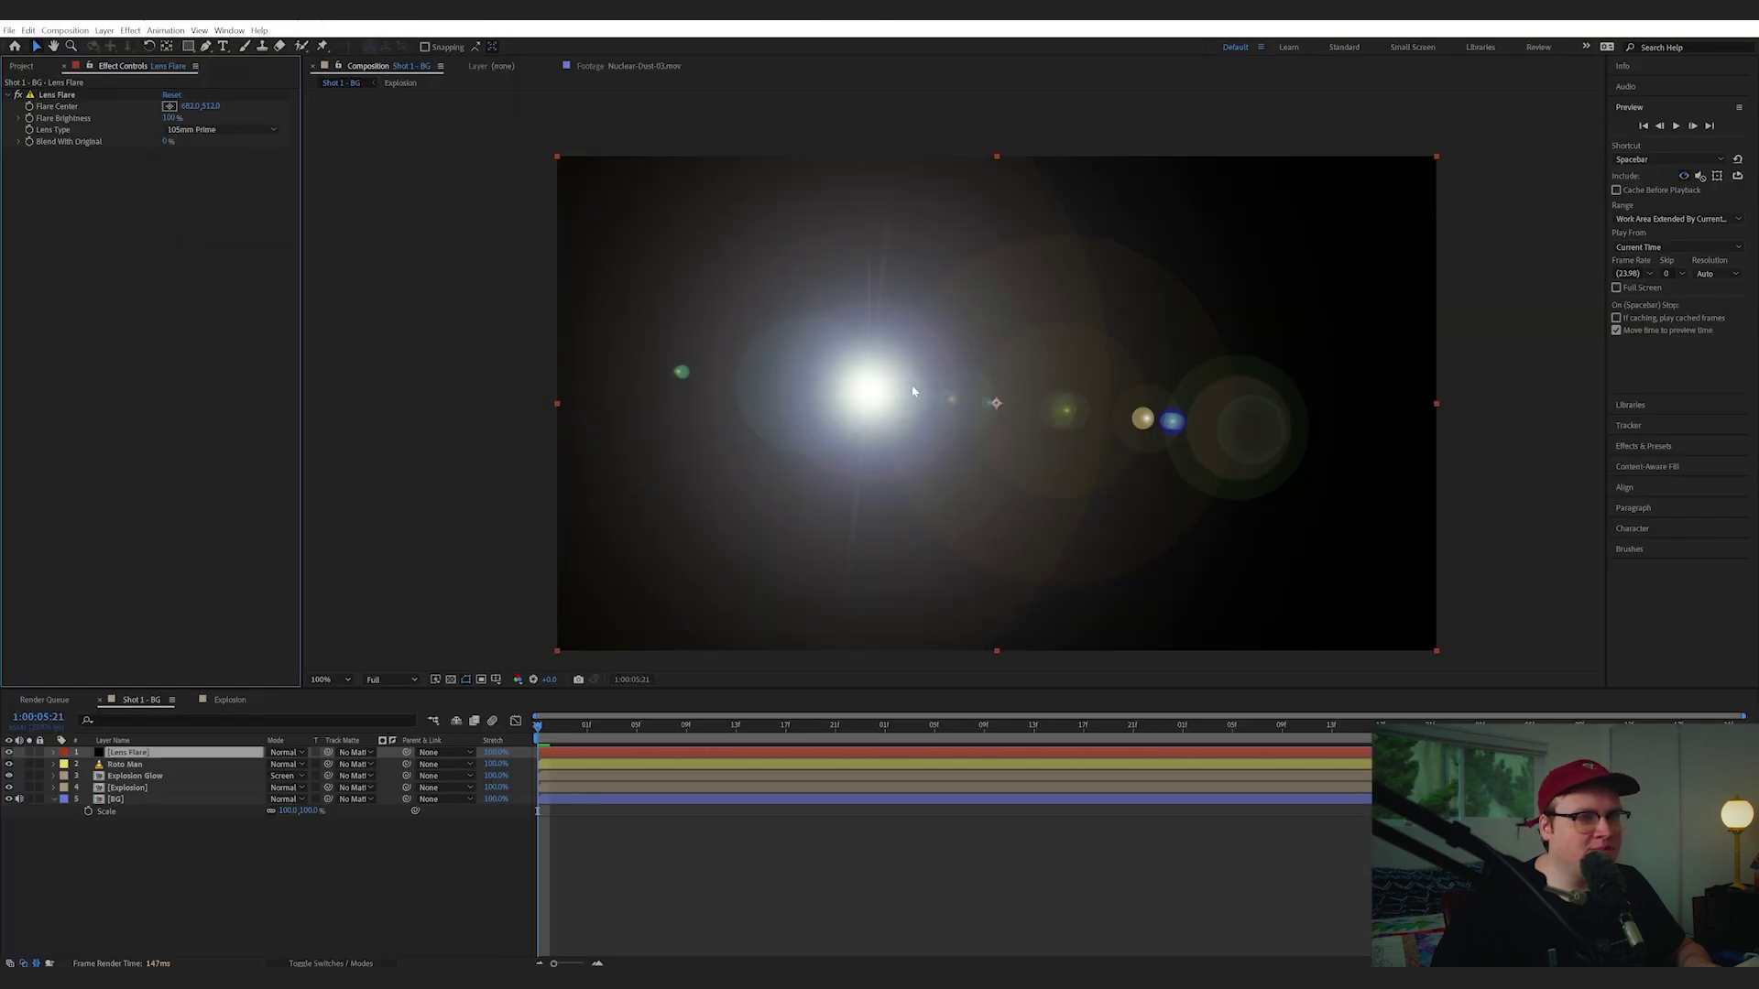
{"action": "left_click", "coordinate": [57, 95]}
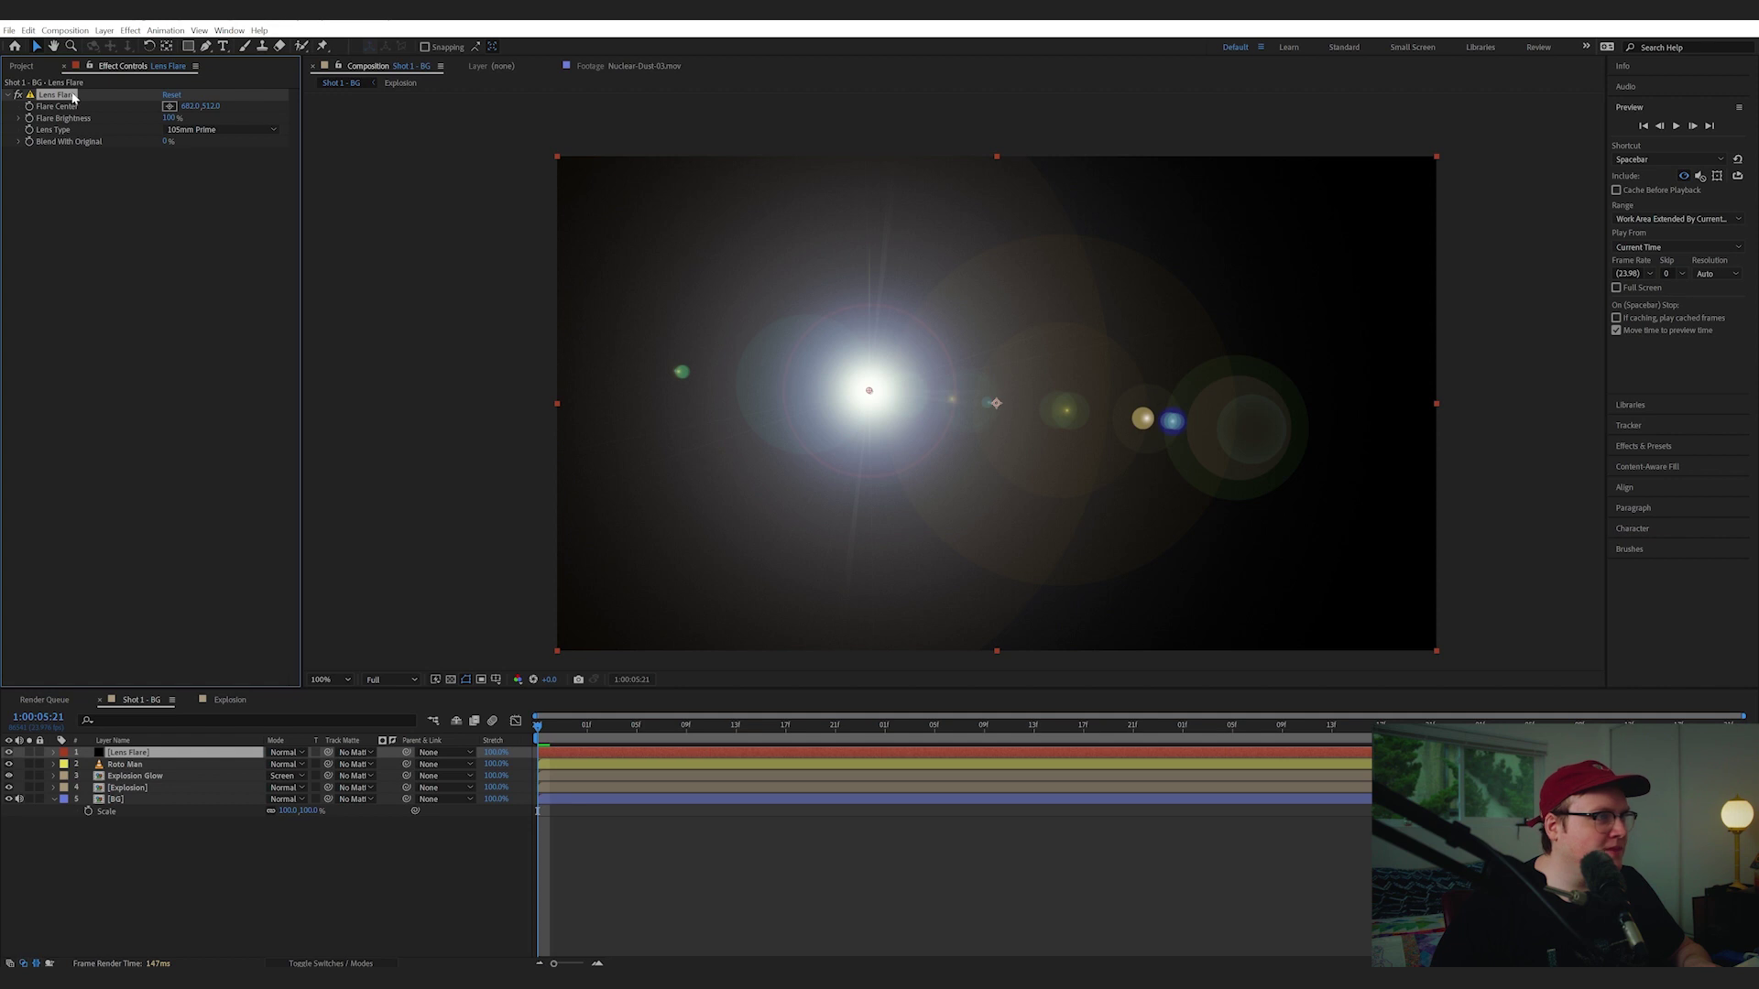
{"action": "left_click", "coordinate": [286, 752]}
Blend the flare layer with Add, centre it on the explosion, and soften it with Fast Box Blur
{"action": "left_click", "coordinate": [293, 325]}
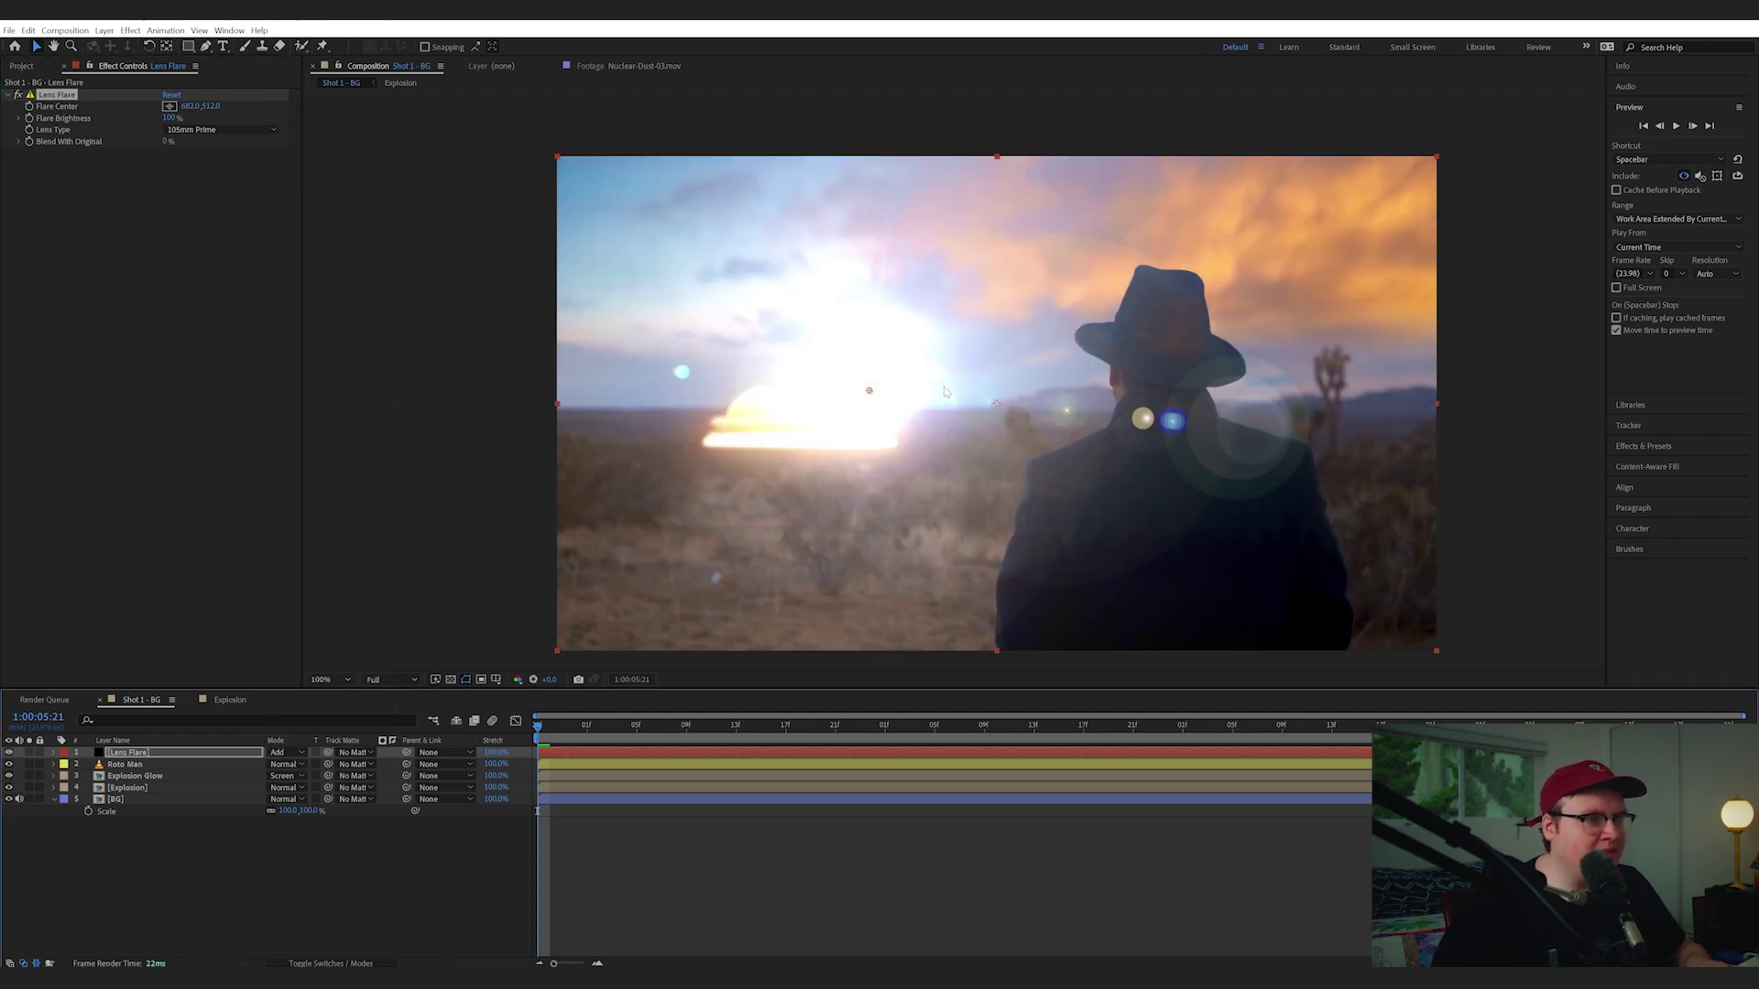
{"action": "left_click_drag", "start_coordinate": [869, 390], "coordinate": [806, 424]}
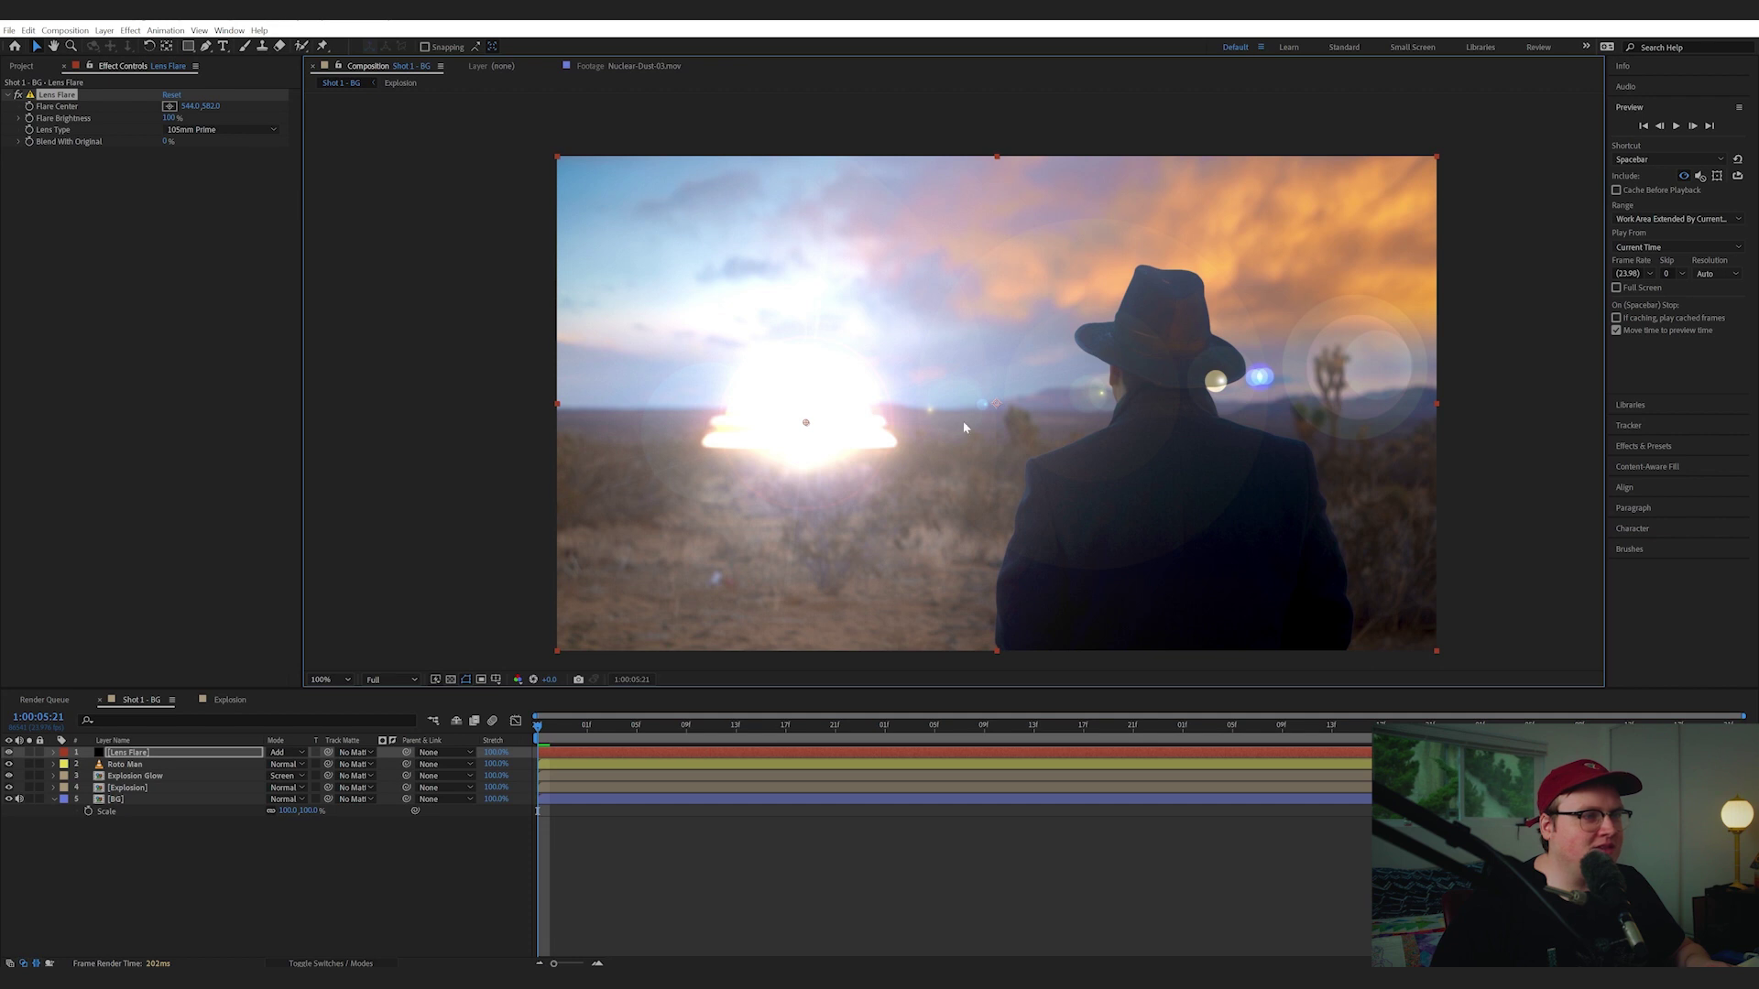
{"action": "key", "text": "ctrl+space"}
{"action": "type", "text": "fast"}
{"action": "left_click", "coordinate": [124, 356]}
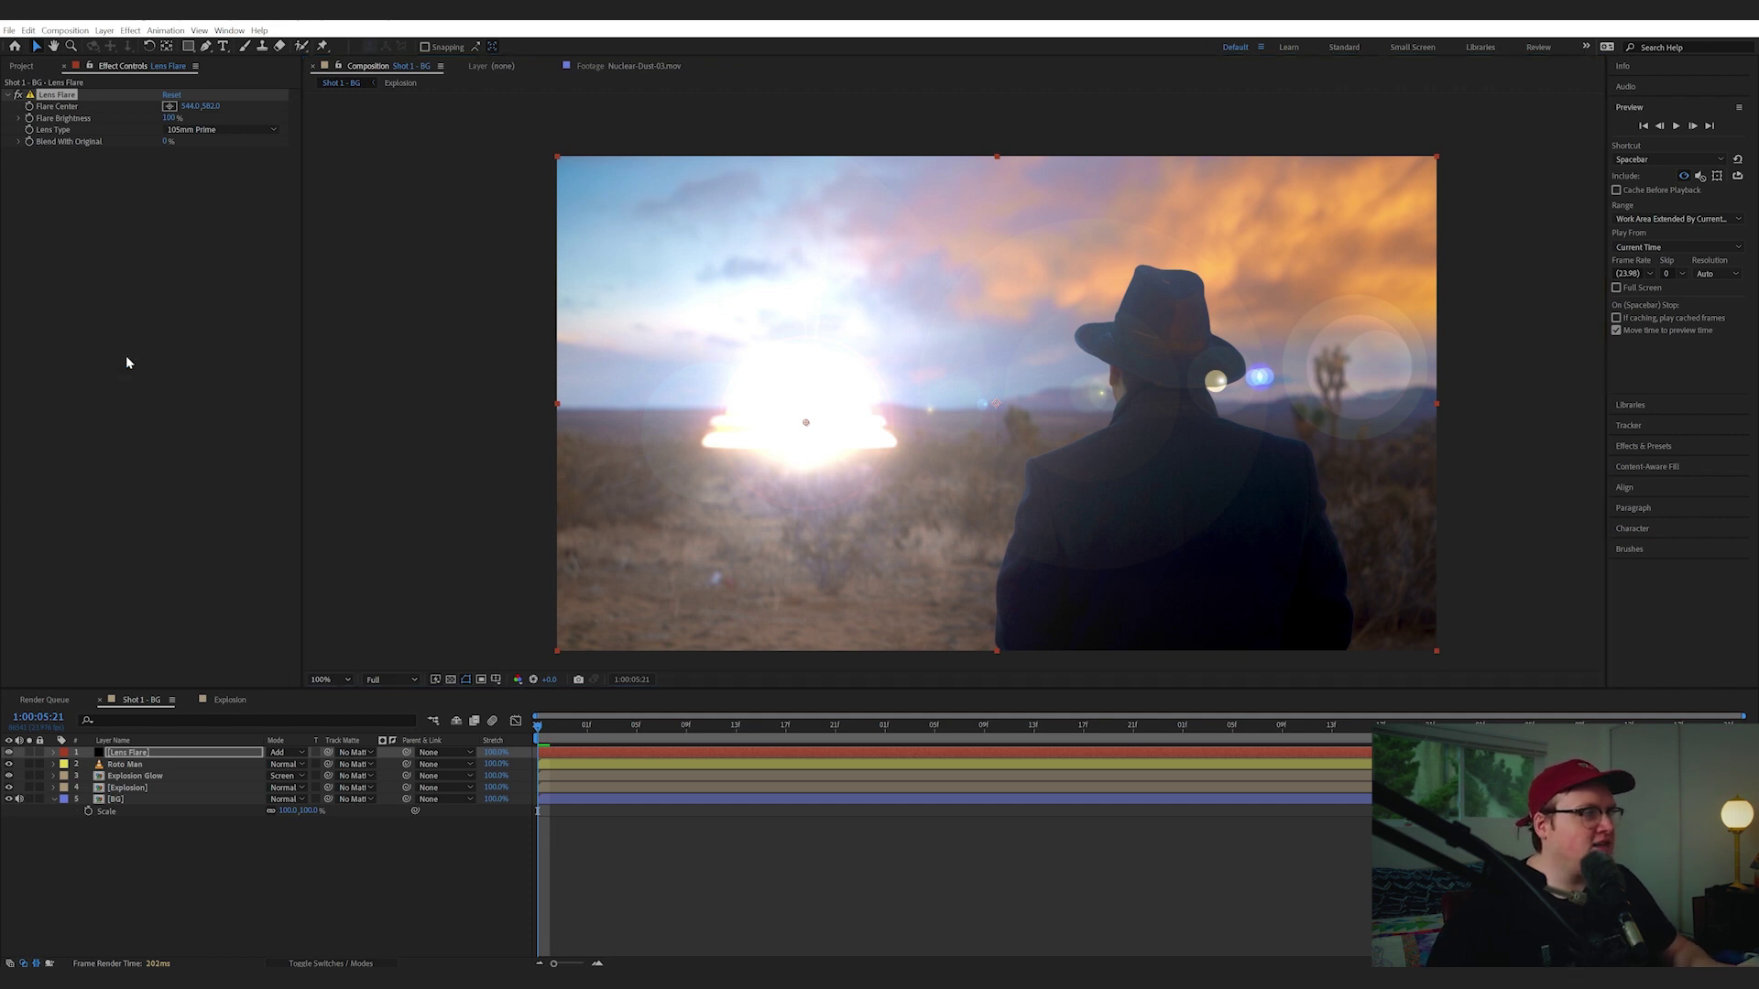
{"action": "left_click_drag", "start_coordinate": [176, 160], "coordinate": [180, 158]}
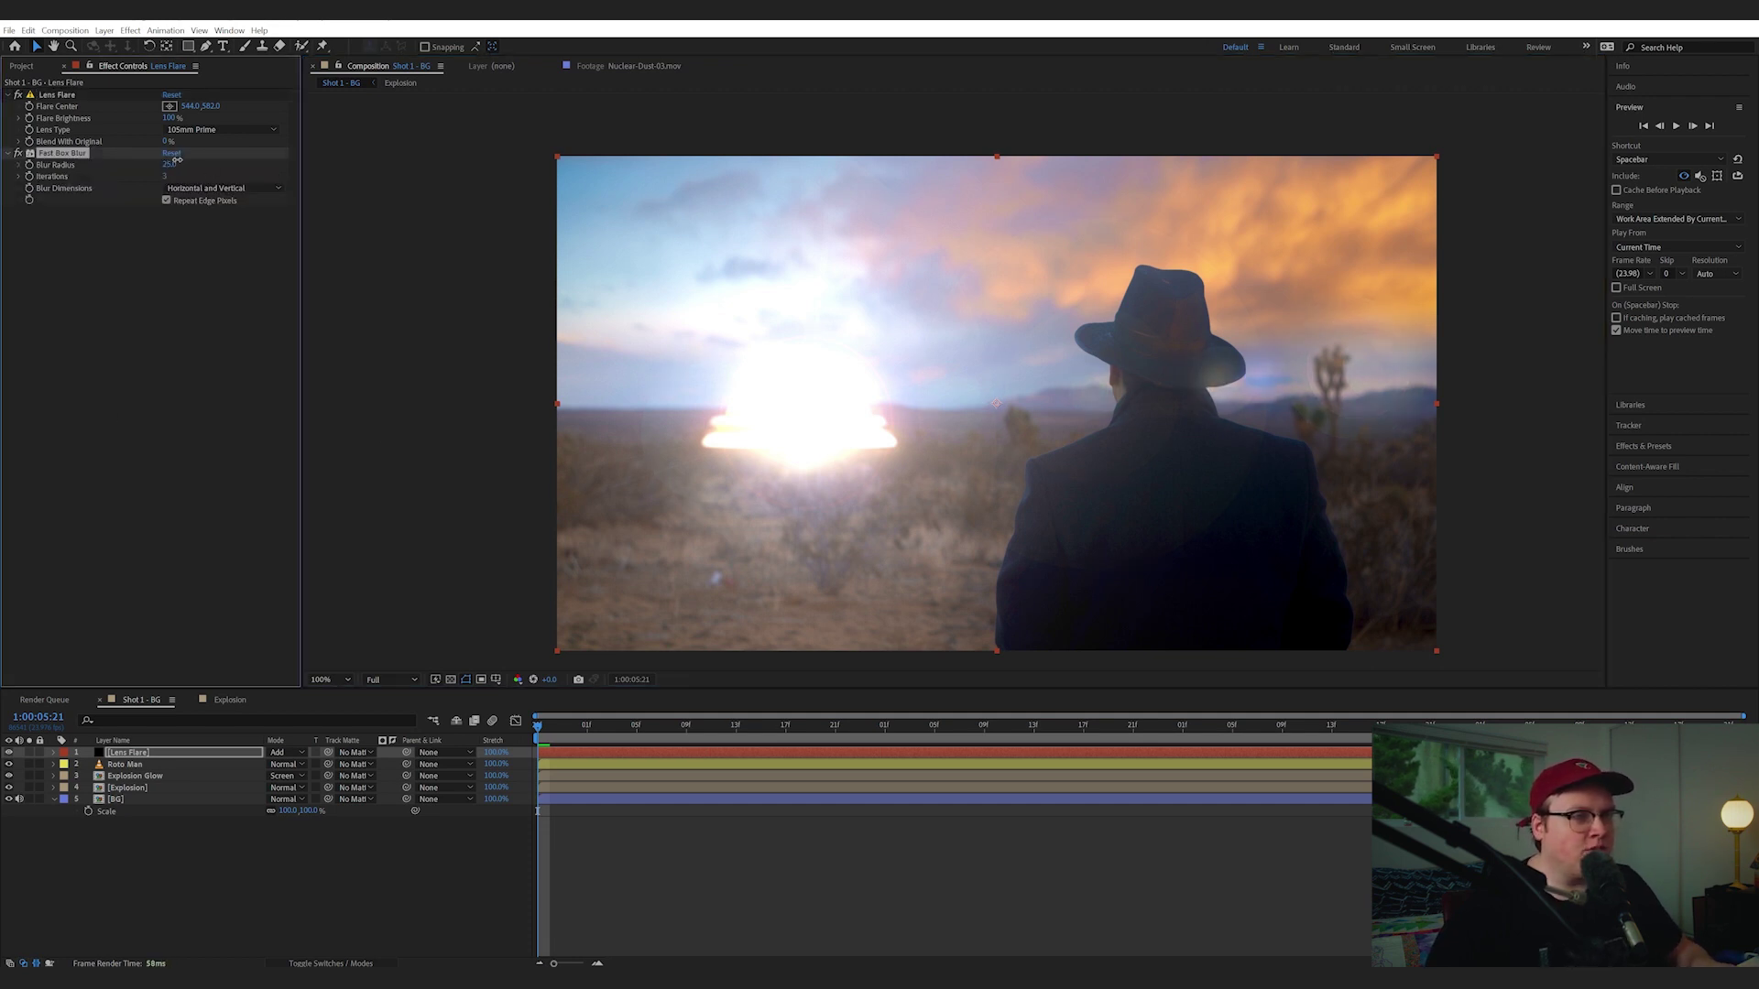
Rotate the flare's Master Hue to about -158° for a new tint
{"action": "key", "text": "ctrl+space"}
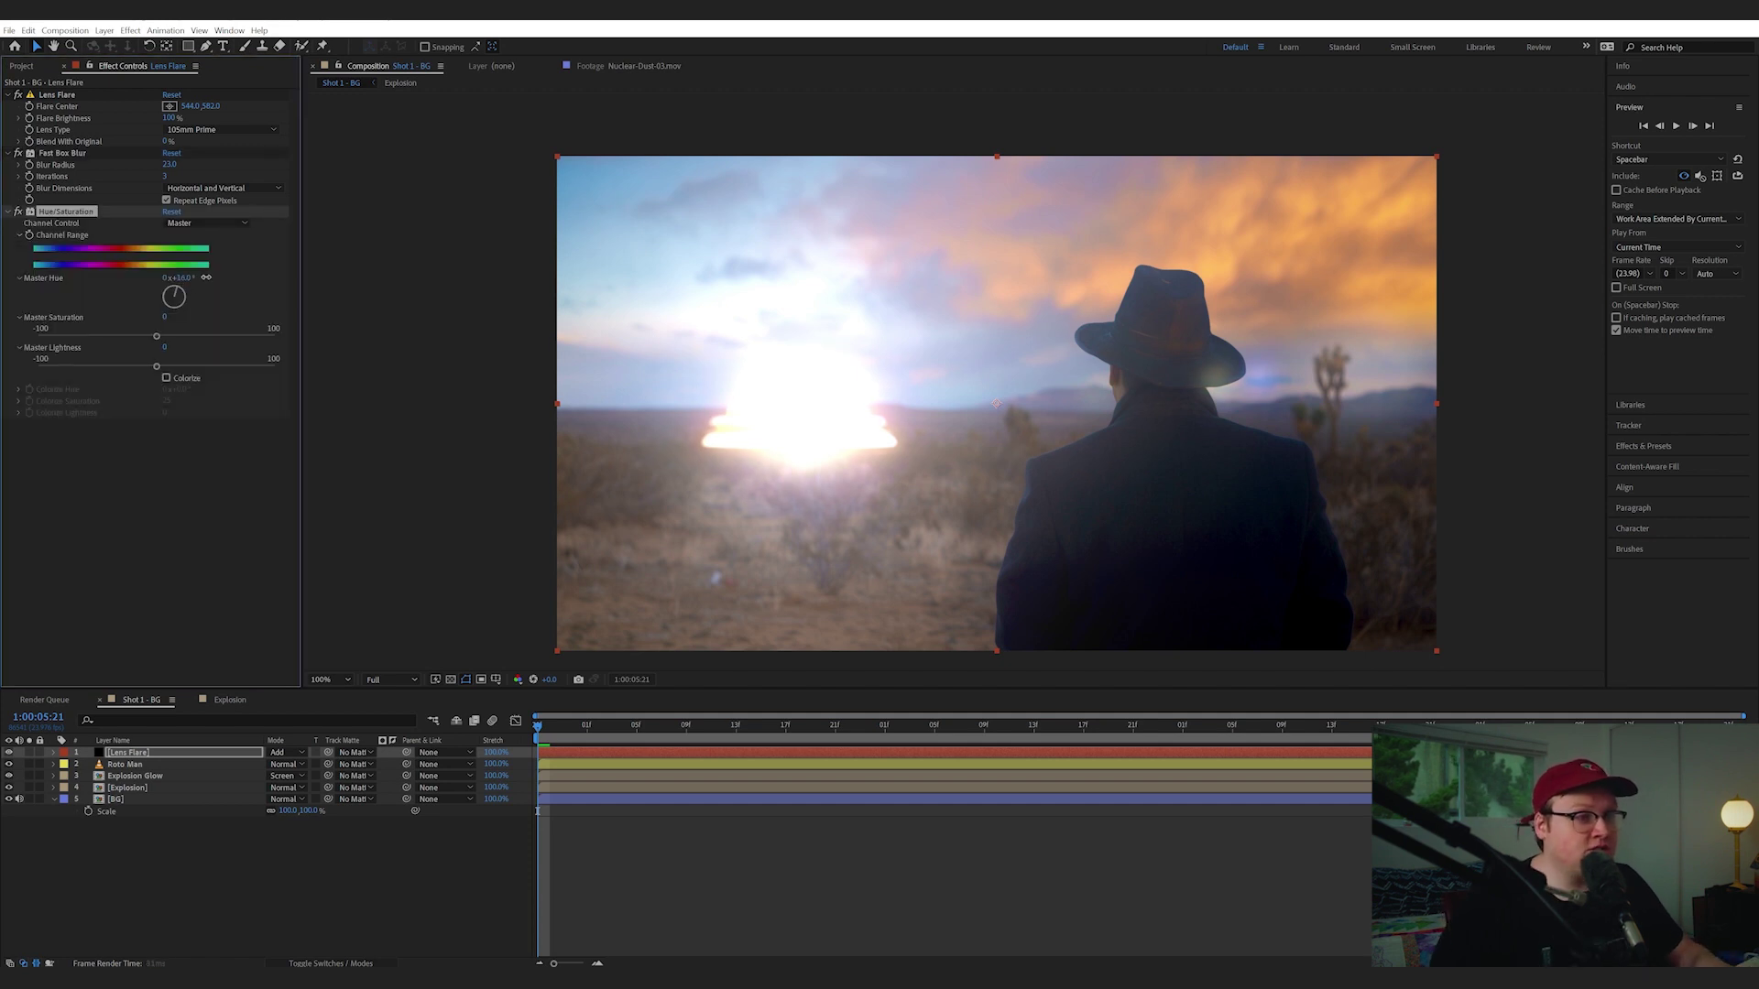
{"action": "left_click_drag", "start_coordinate": [233, 335], "coordinate": [216, 359]}
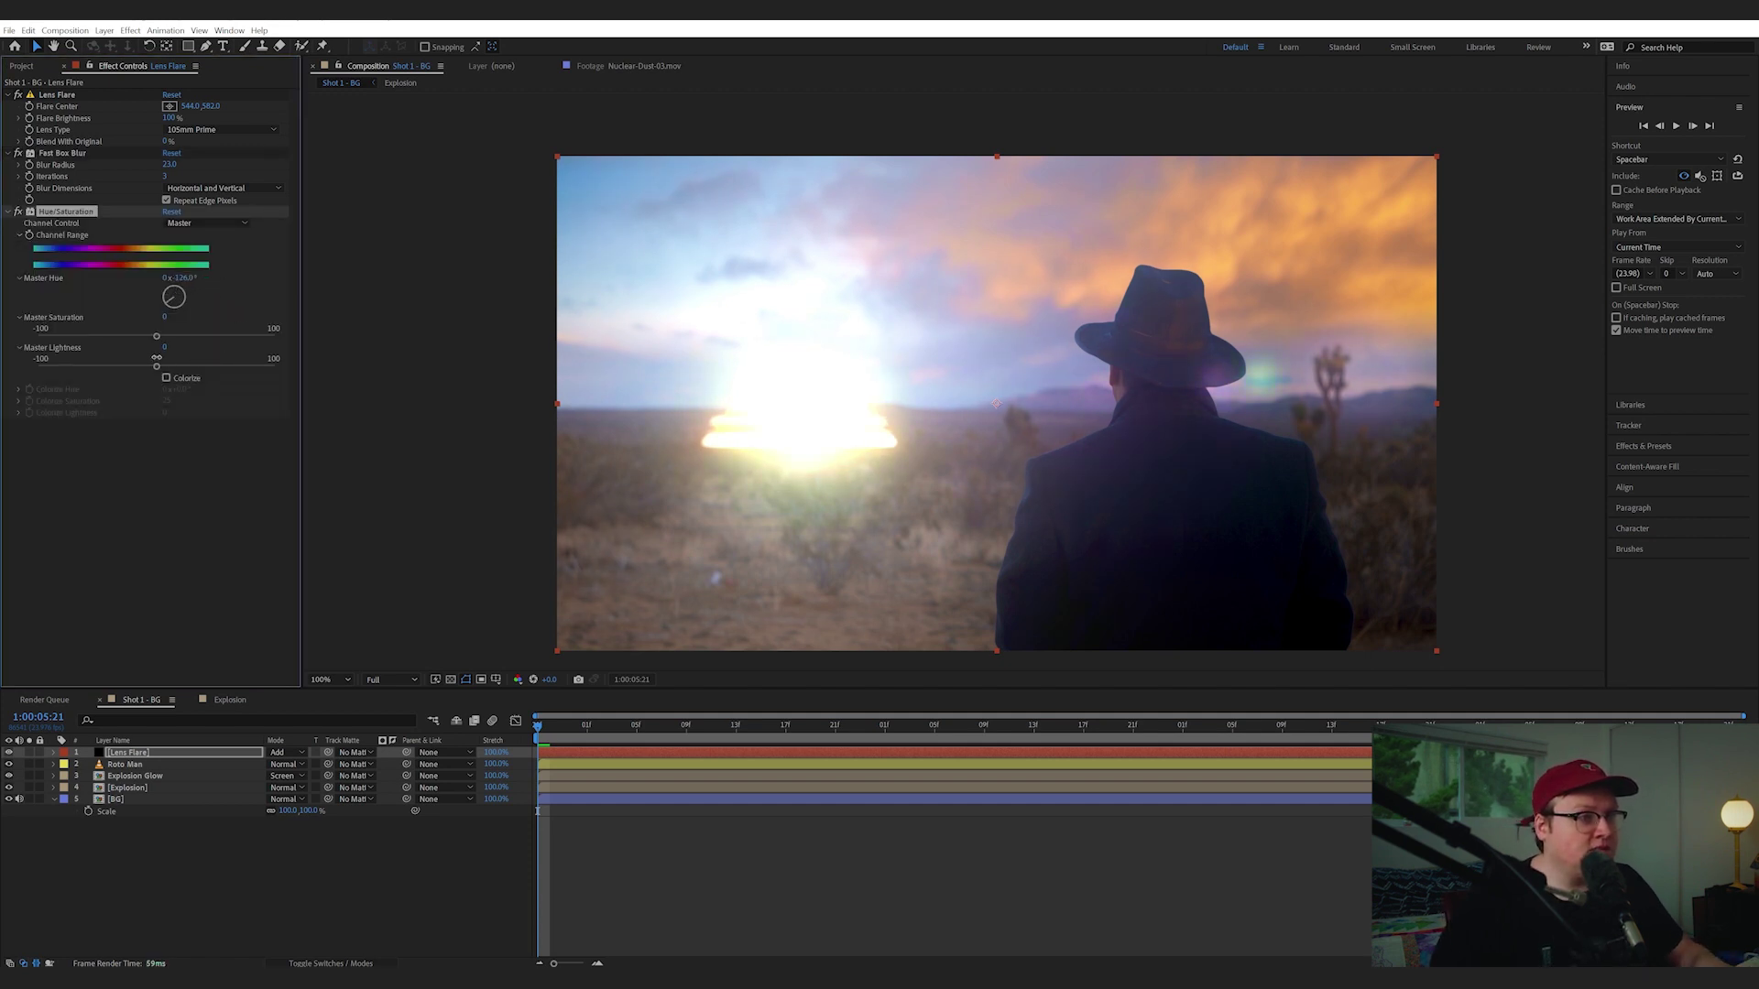
{"action": "left_click_drag", "start_coordinate": [157, 358], "coordinate": [112, 327]}
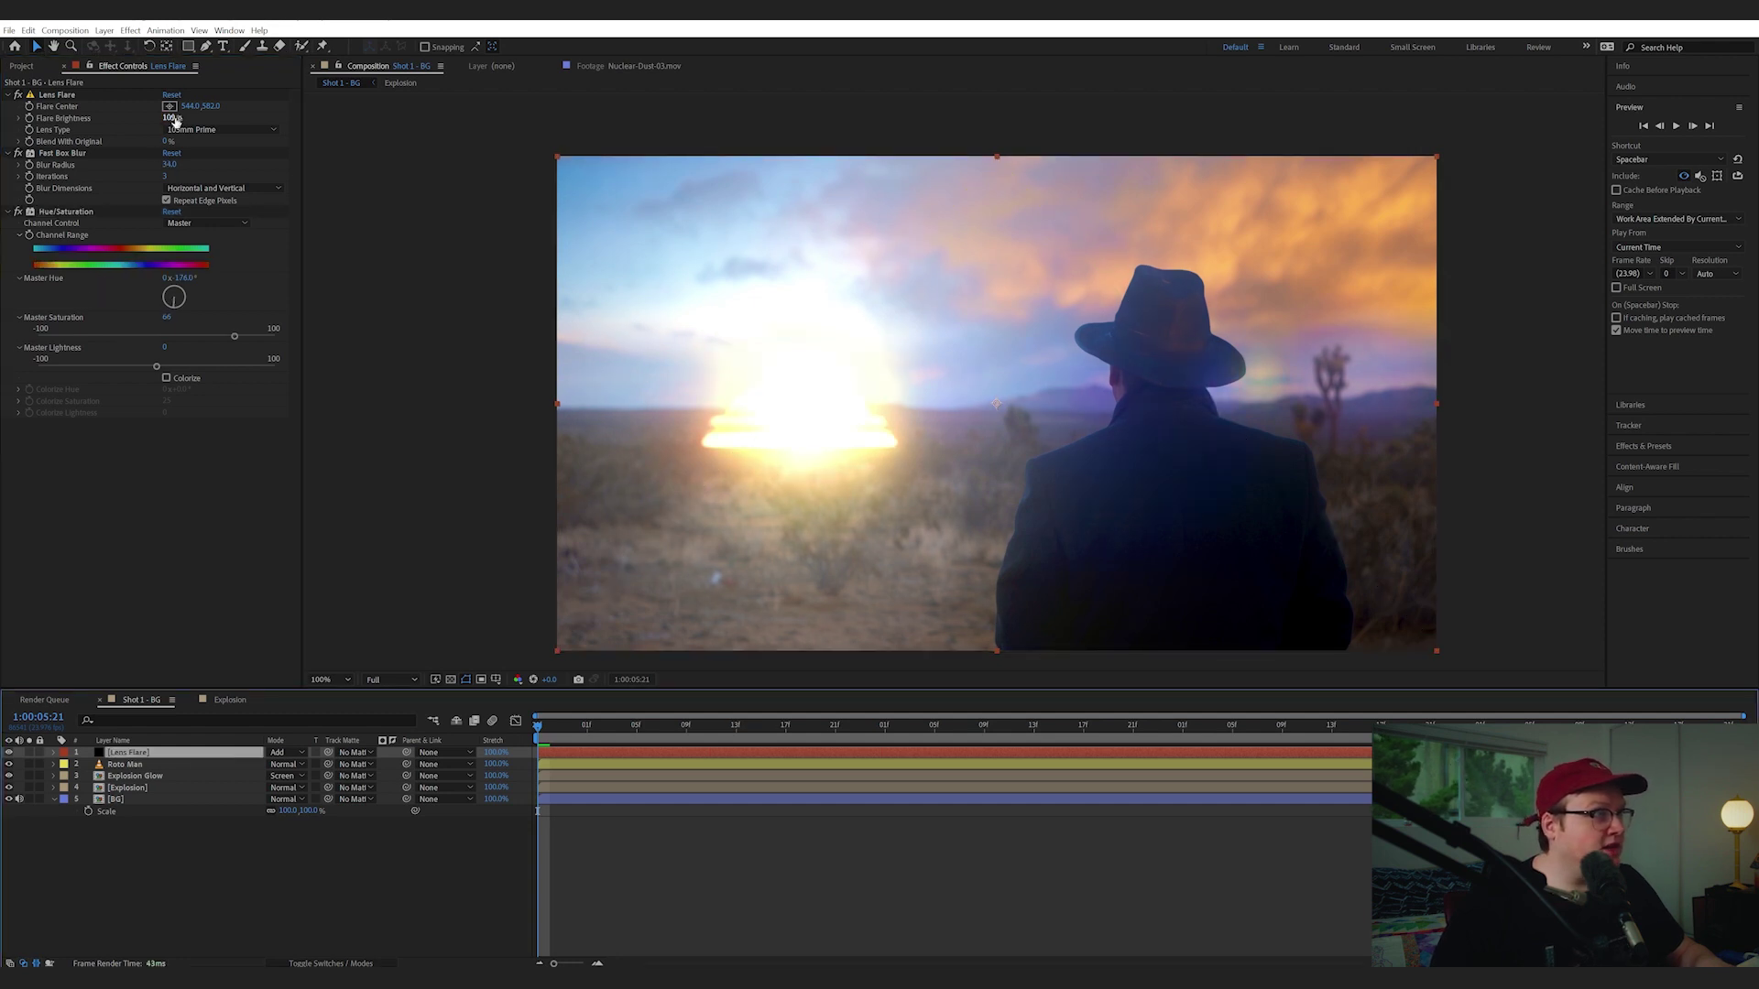
Centre the flare on the explosion core and keyframe Flare Brightness, starting at 0%
{"action": "mouse_move", "coordinate": [176, 120]}
{"action": "left_mouse_down"}
{"action": "mouse_move", "coordinate": [138, 125]}
{"action": "mouse_move", "coordinate": [169, 120]}
{"action": "left_mouse_up"}
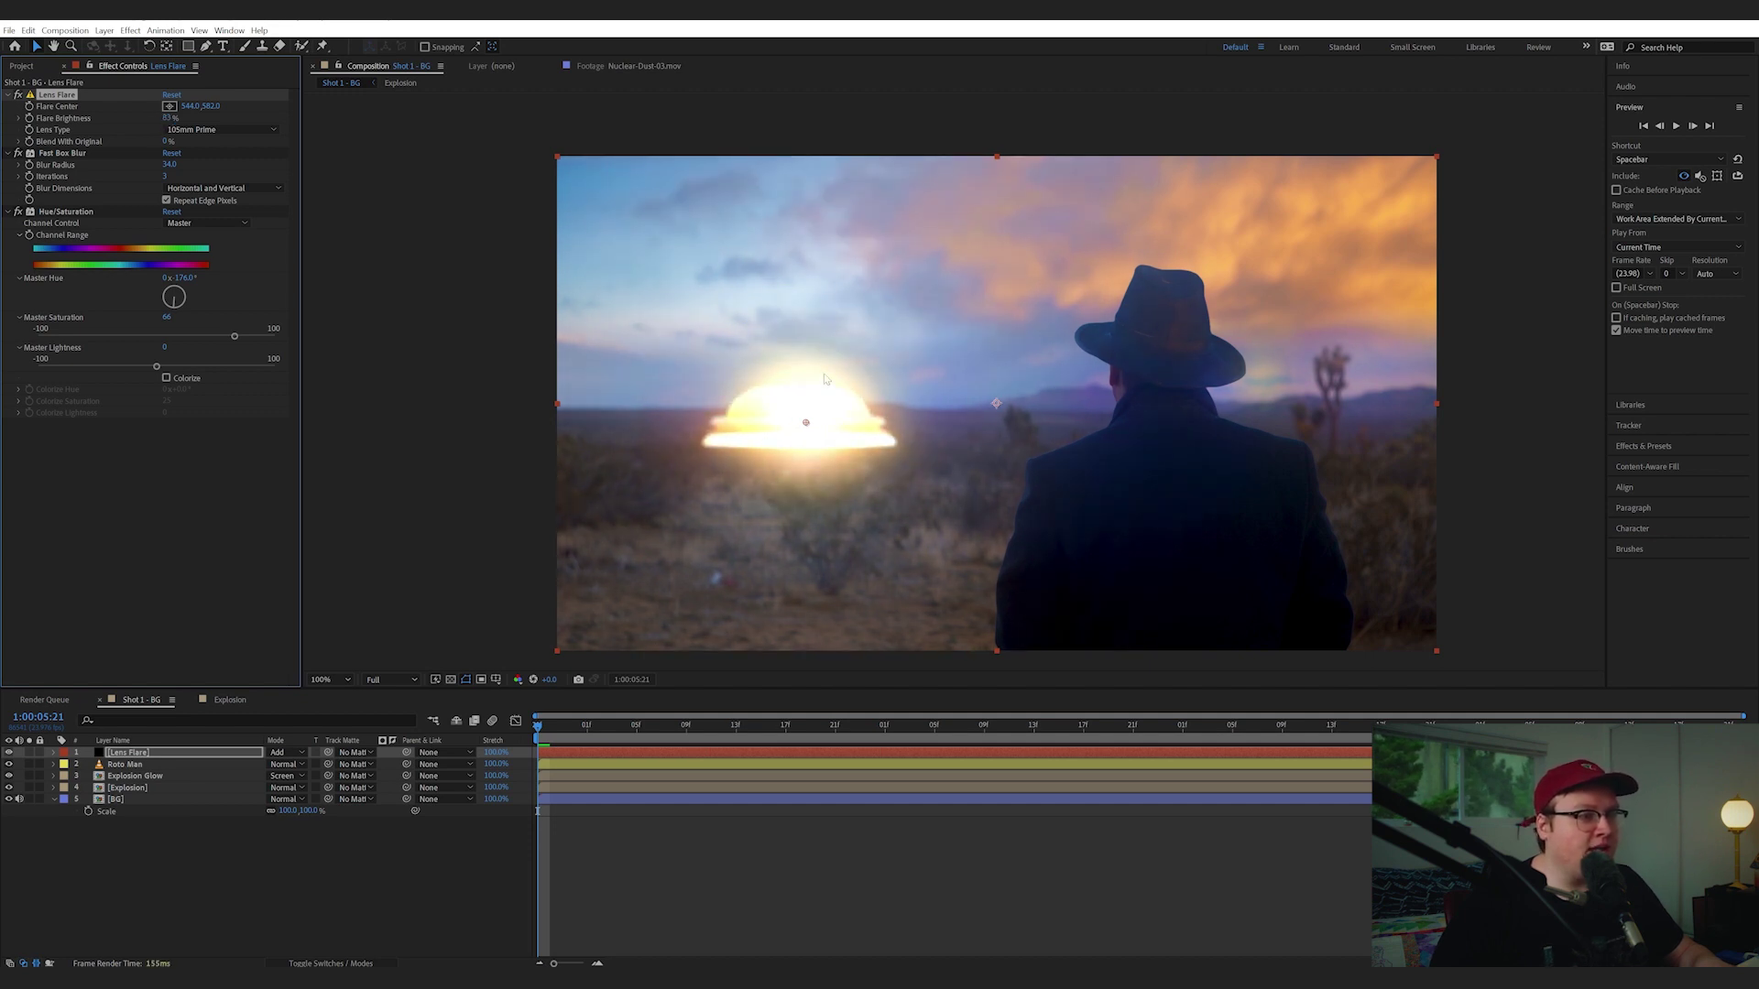
{"action": "left_click_drag", "start_coordinate": [803, 424], "coordinate": [799, 427]}
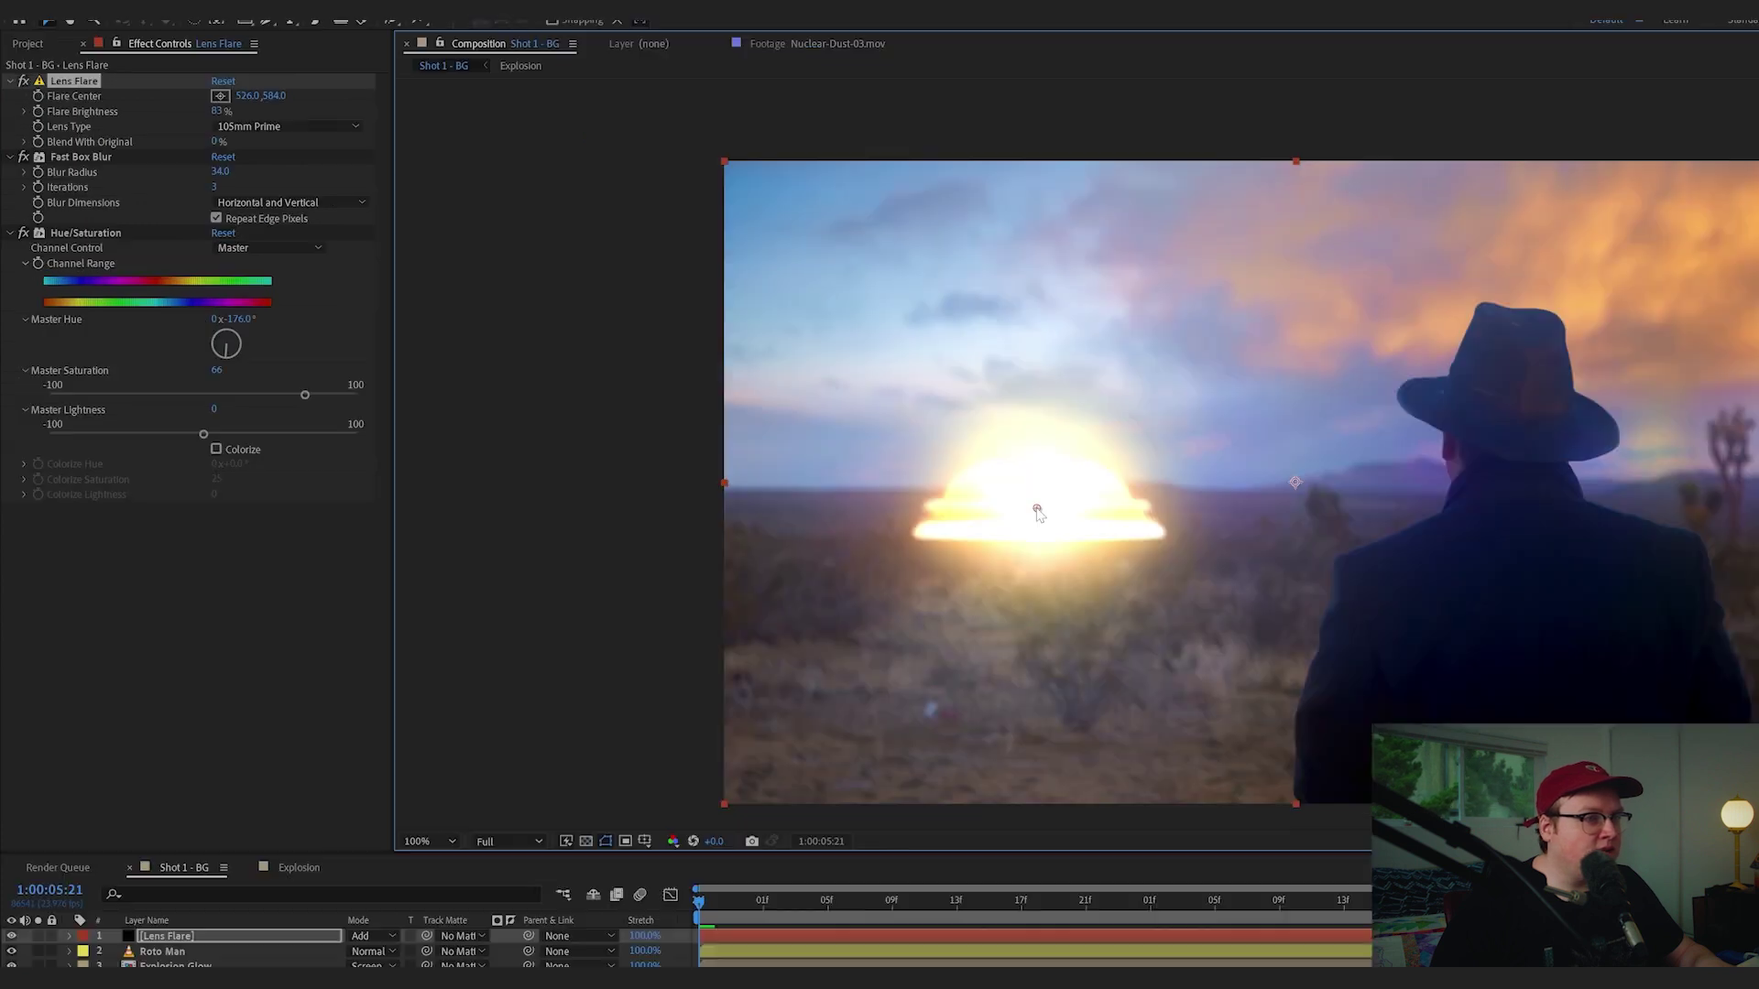
{"action": "left_click", "coordinate": [38, 112]}
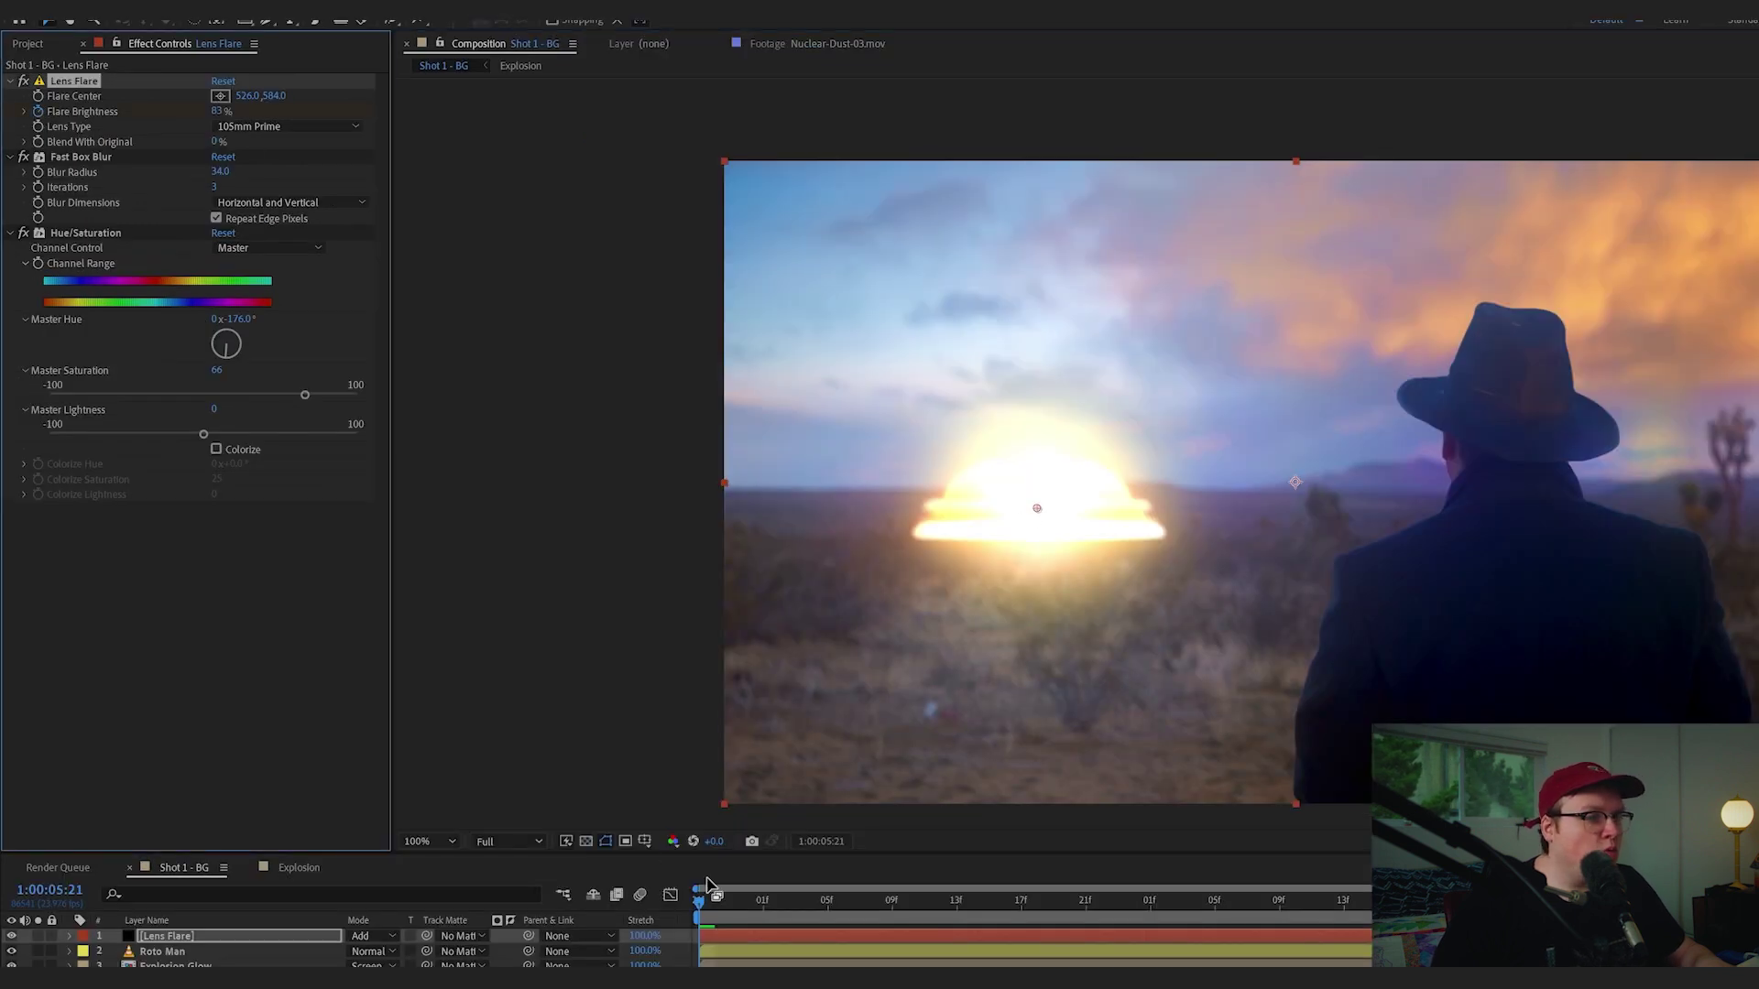
{"action": "left_click_drag", "start_coordinate": [705, 884], "coordinate": [841, 917]}
{"action": "key", "text": "Page_Down"}
{"action": "left_click_drag", "start_coordinate": [214, 112], "coordinate": [137, 112]}
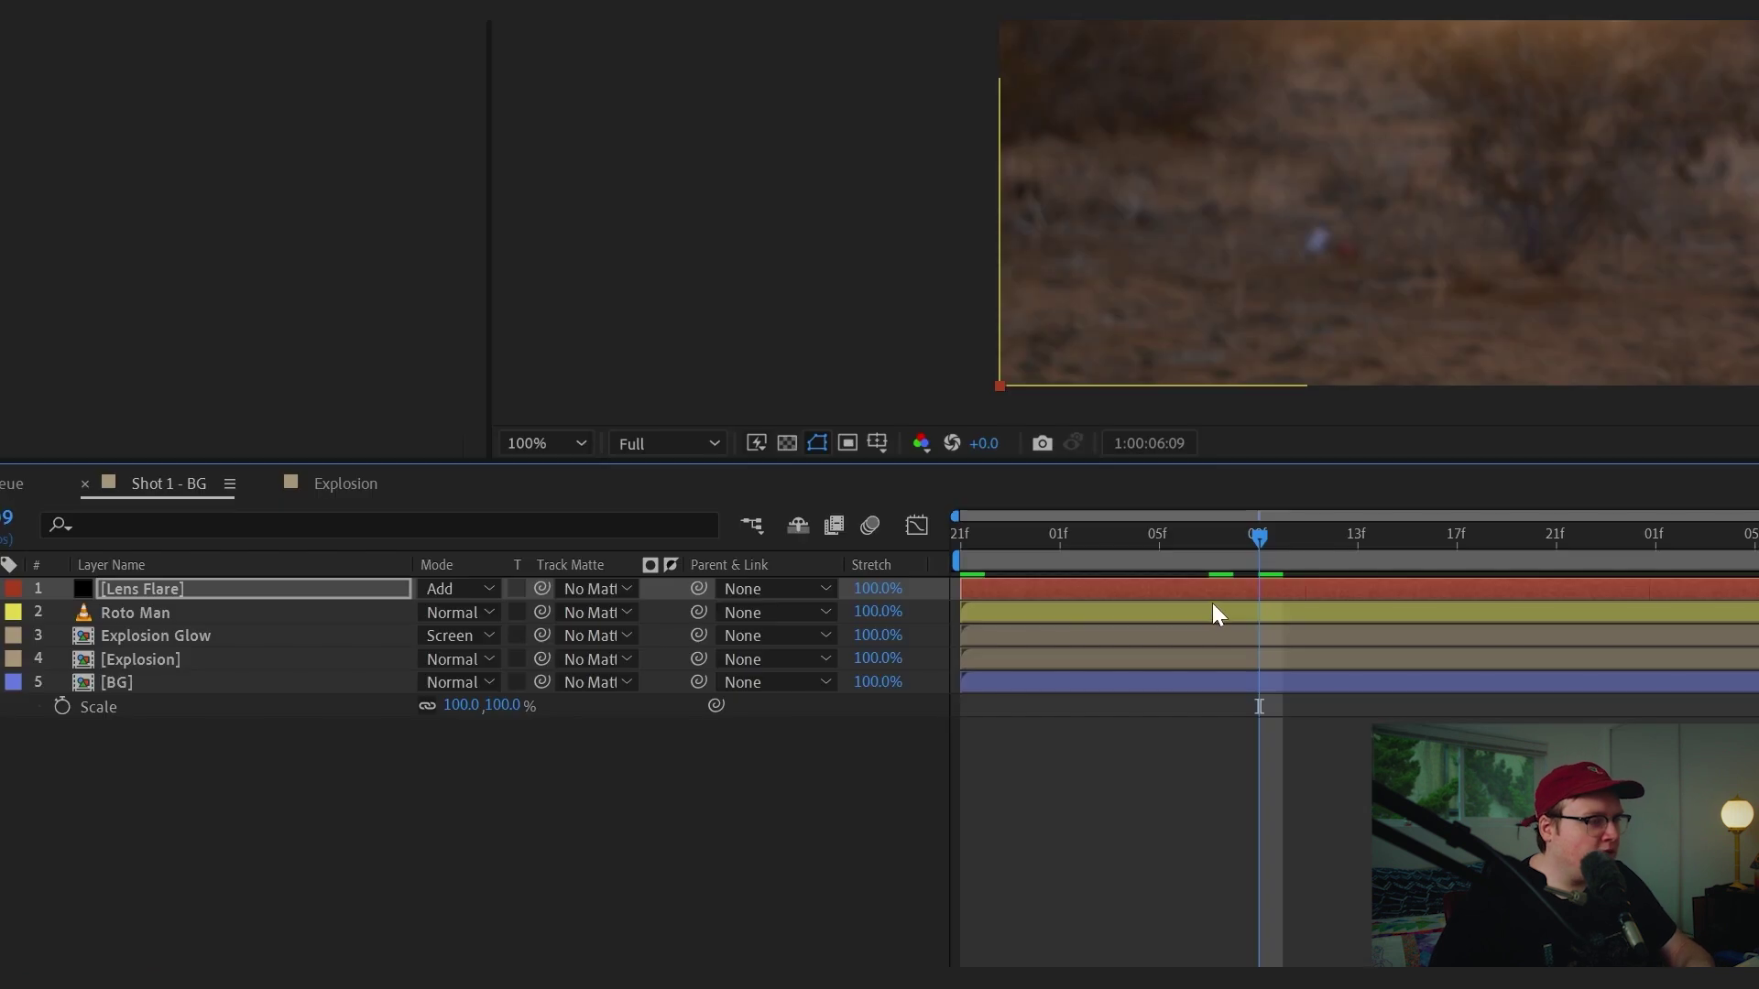
Shift the brightness keyframes earlier, set 62% brightness, and move one keyframe to 1:00:06:02
{"action": "key", "text": "u"}
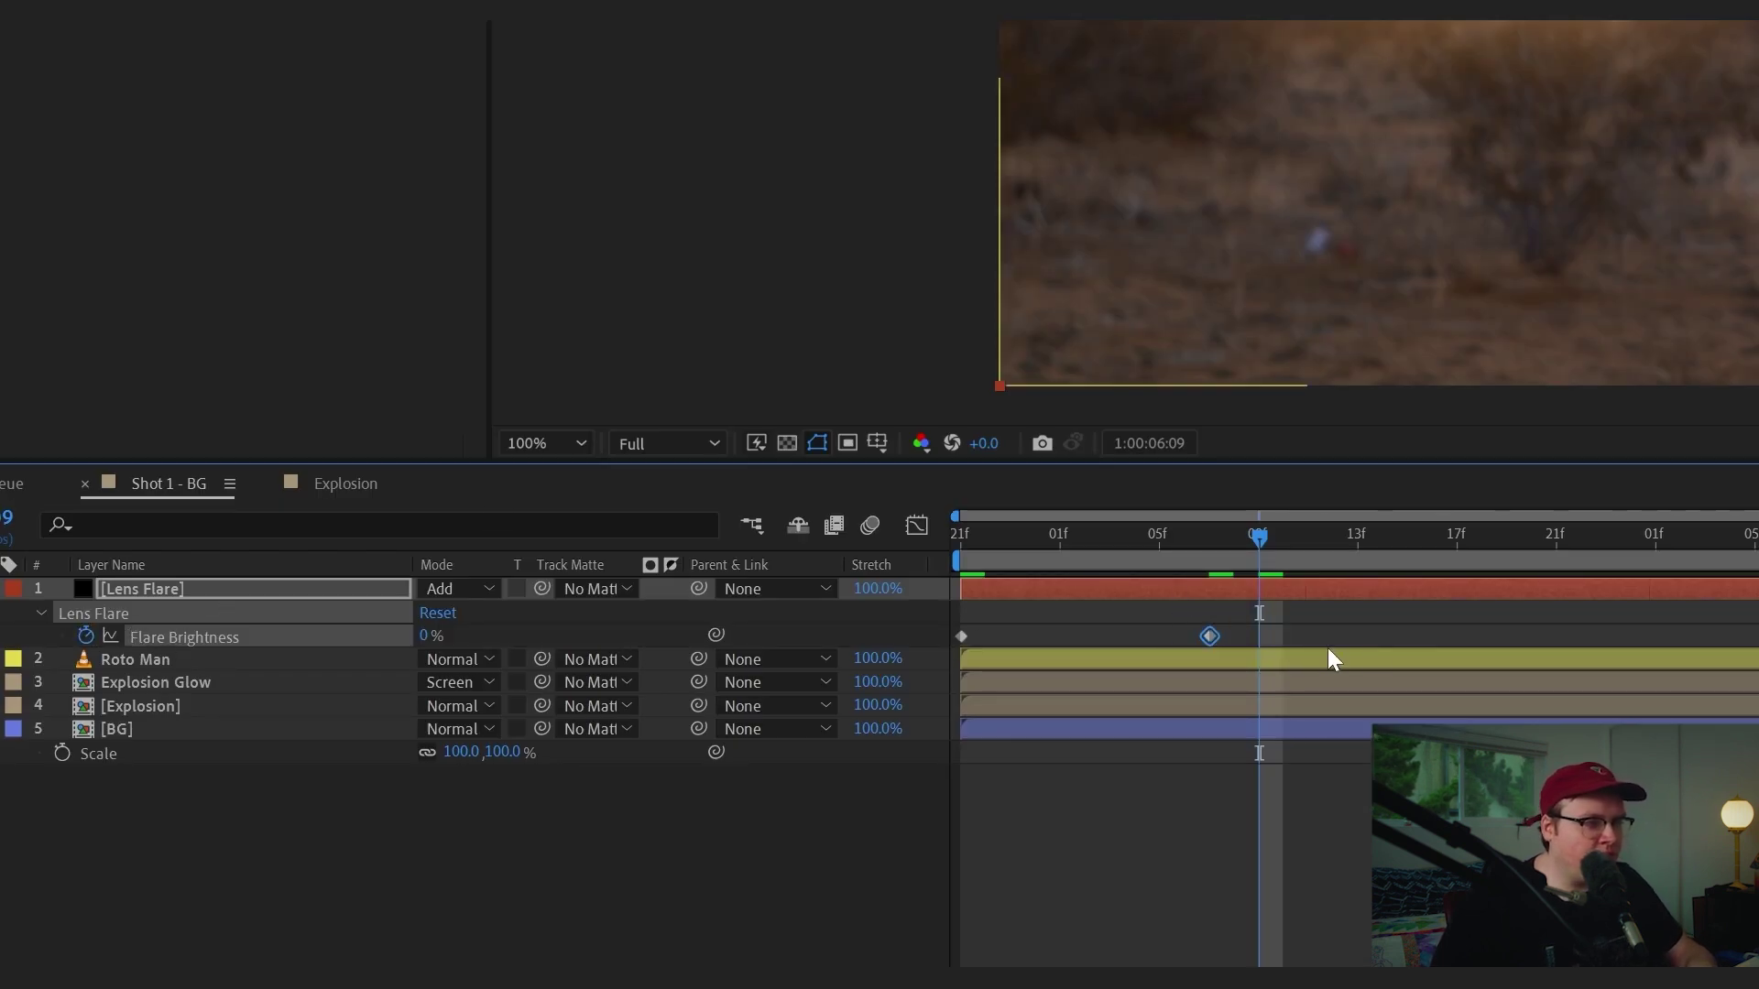
{"action": "left_click_drag", "start_coordinate": [1358, 637], "coordinate": [1008, 635]}
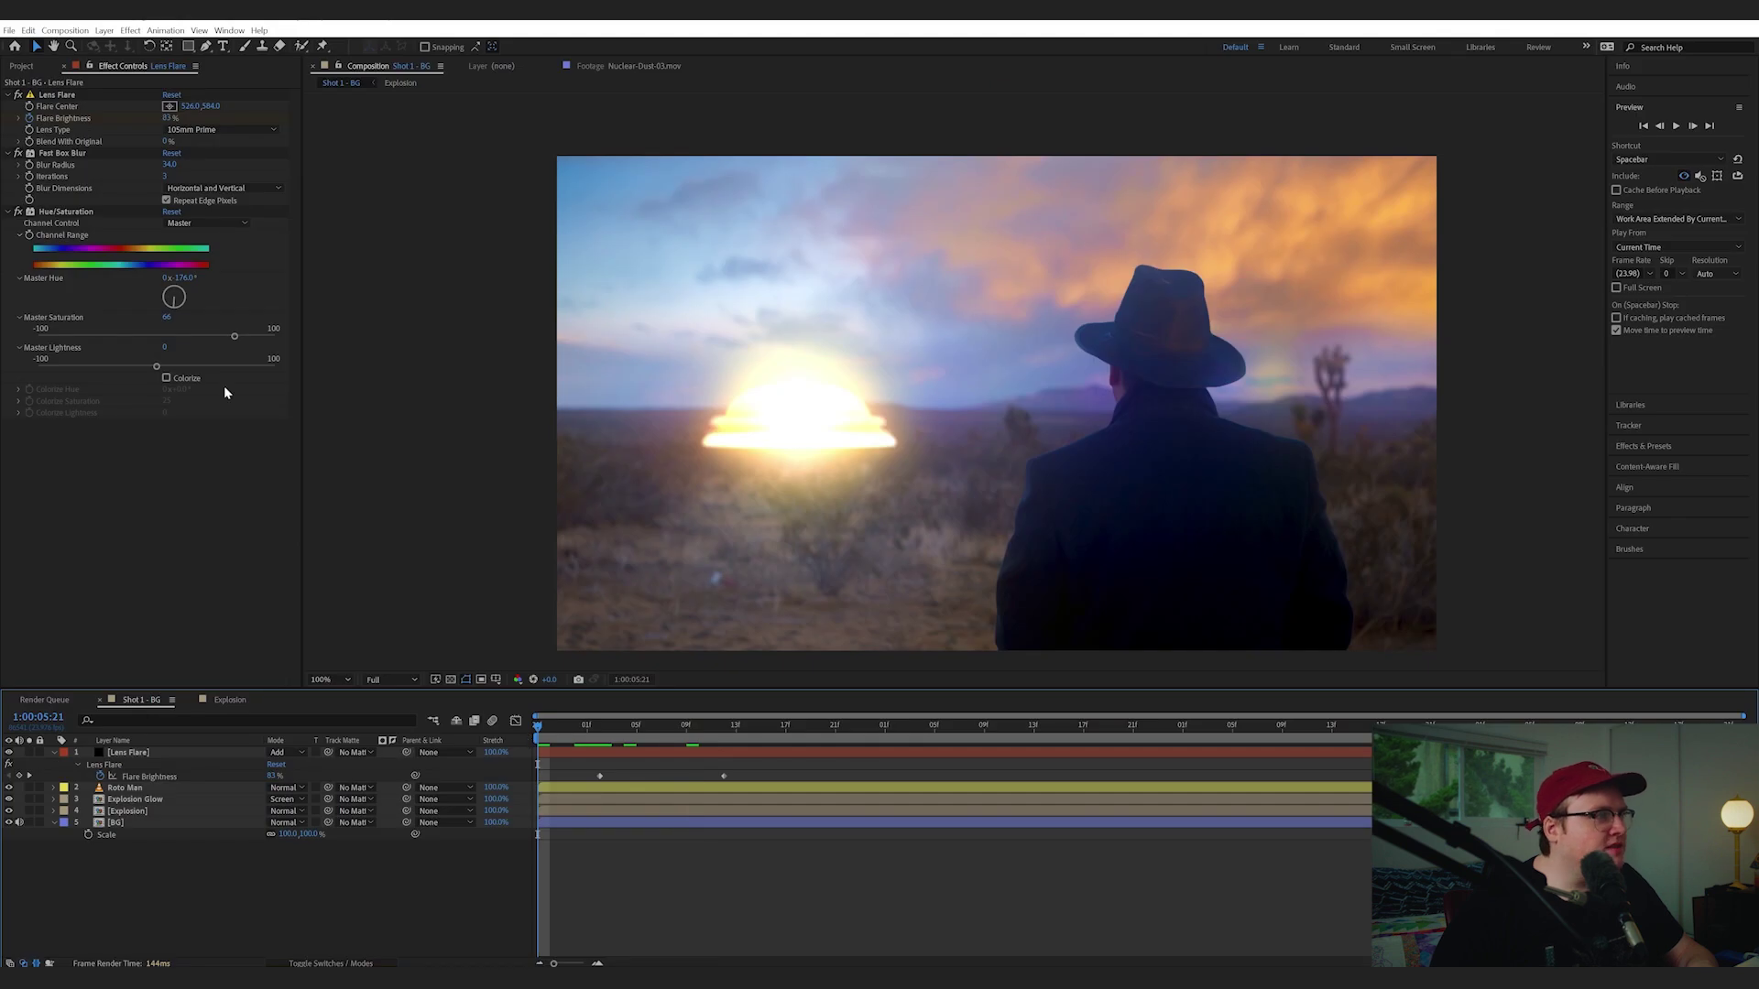
{"action": "left_click_drag", "start_coordinate": [171, 120], "coordinate": [158, 119]}
{"action": "left_click_drag", "start_coordinate": [599, 776], "coordinate": [832, 777]}
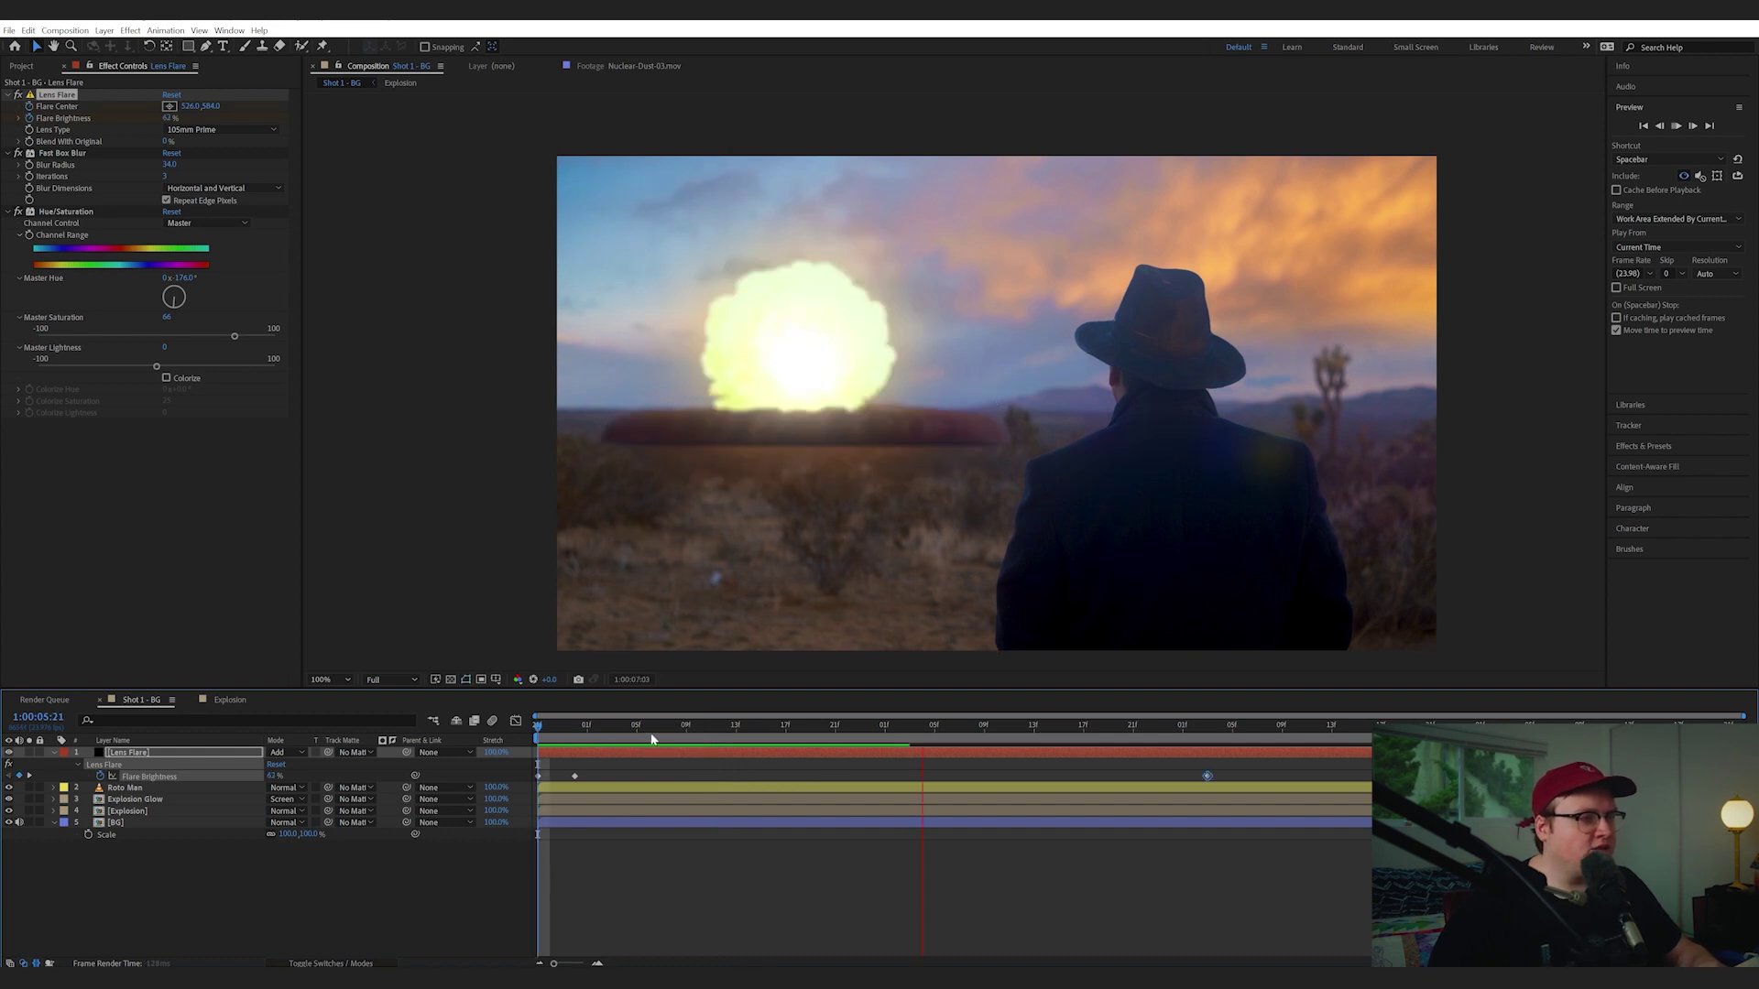
Start Opacity keyframes on the Lens Flare layer so it vanishes later in the shot
{"action": "key", "text": "space"}
{"action": "key", "text": "t"}
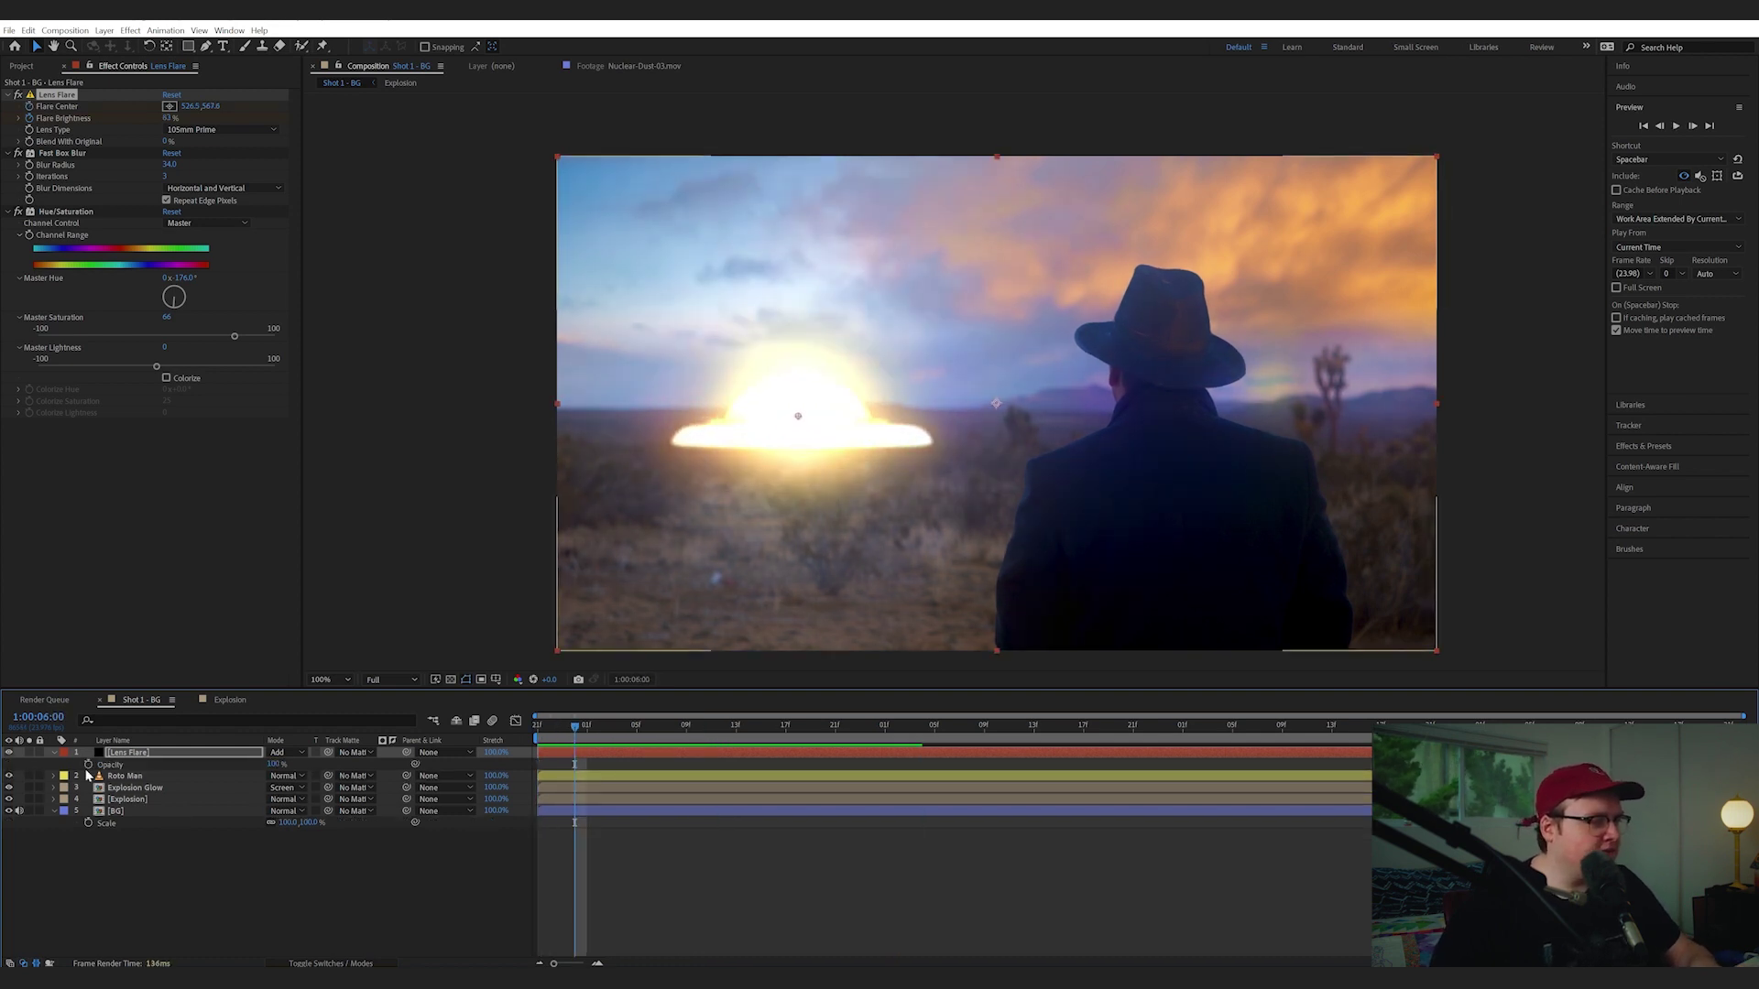
{"action": "left_click", "coordinate": [88, 763]}
{"action": "left_click_drag", "start_coordinate": [585, 734], "coordinate": [776, 734]}
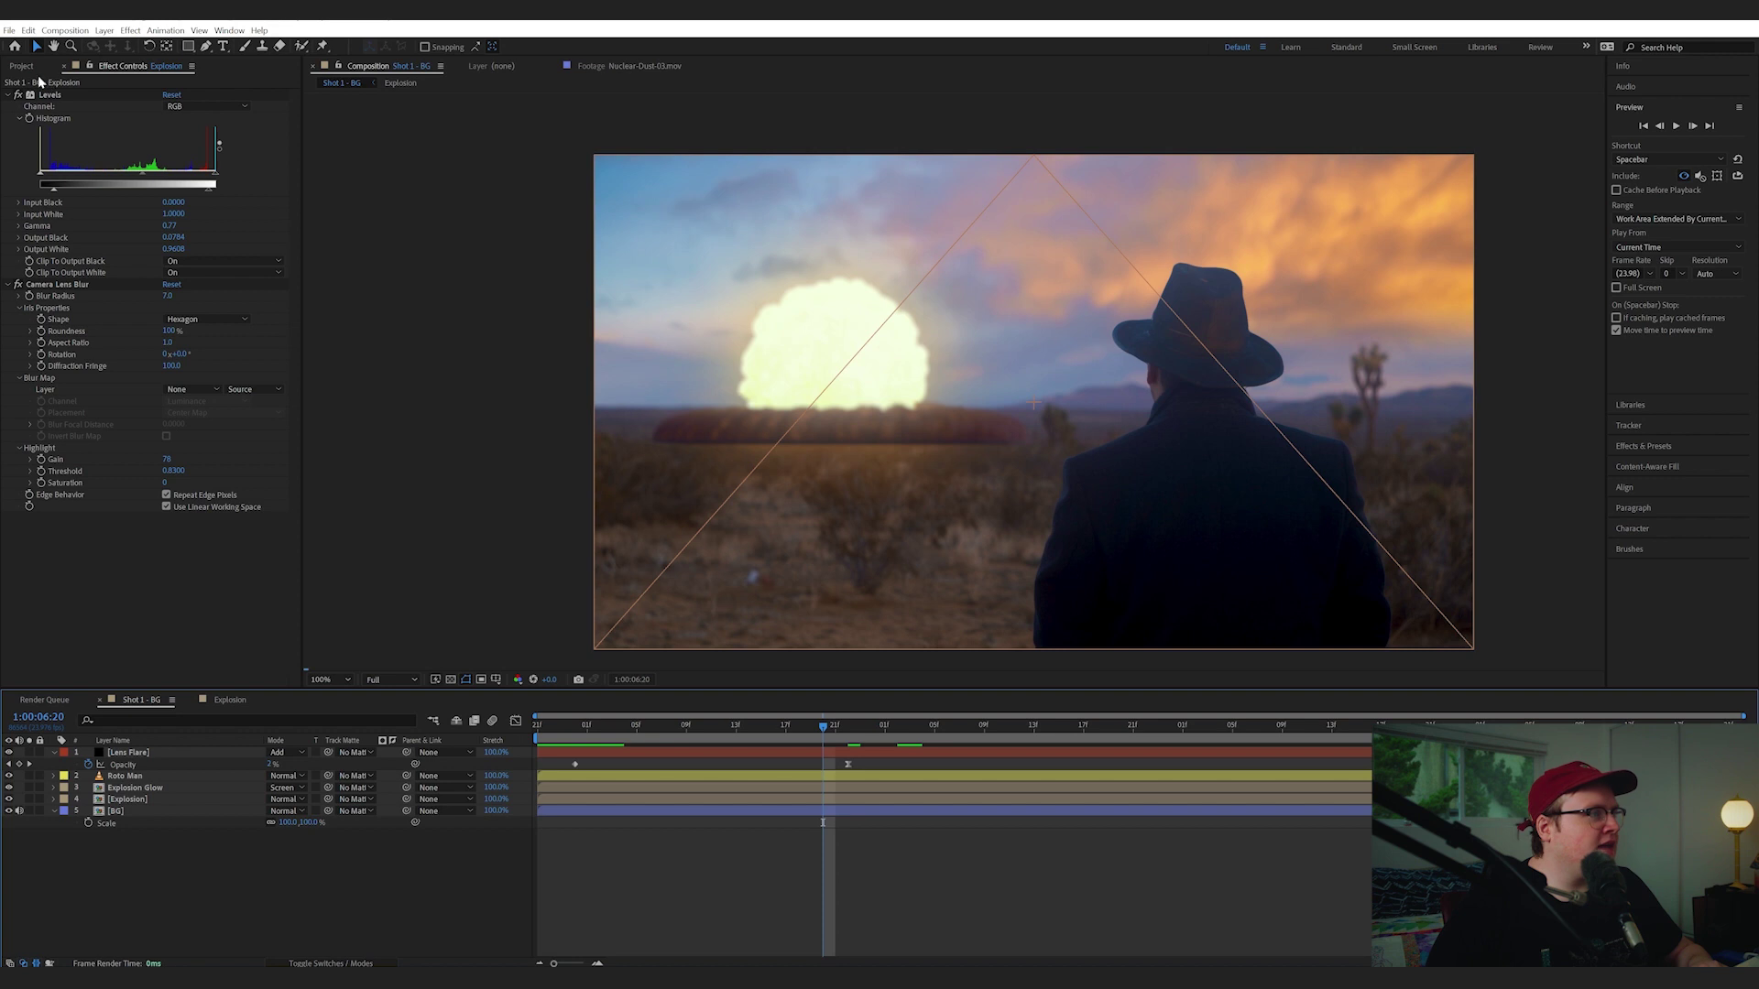
Preview the Dust-Wave-To-Camera-01.mov footage from the Project panel
{"action": "left_click", "coordinate": [22, 66]}
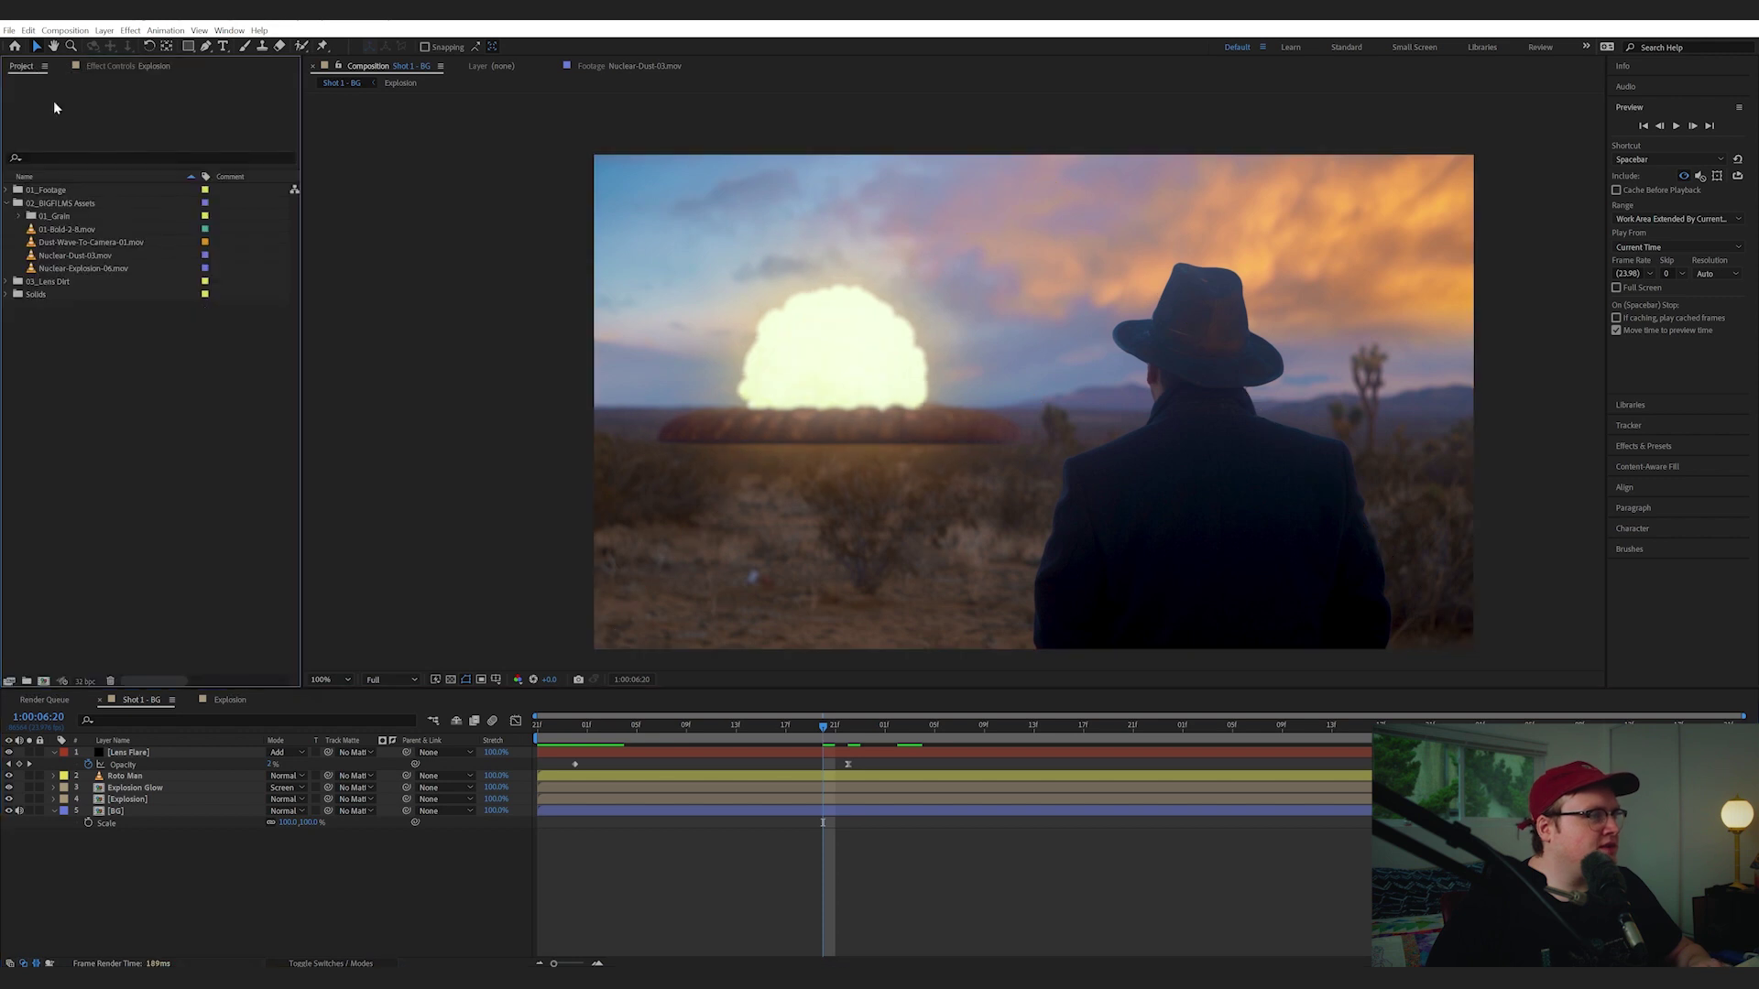
{"action": "left_click", "coordinate": [119, 243]}
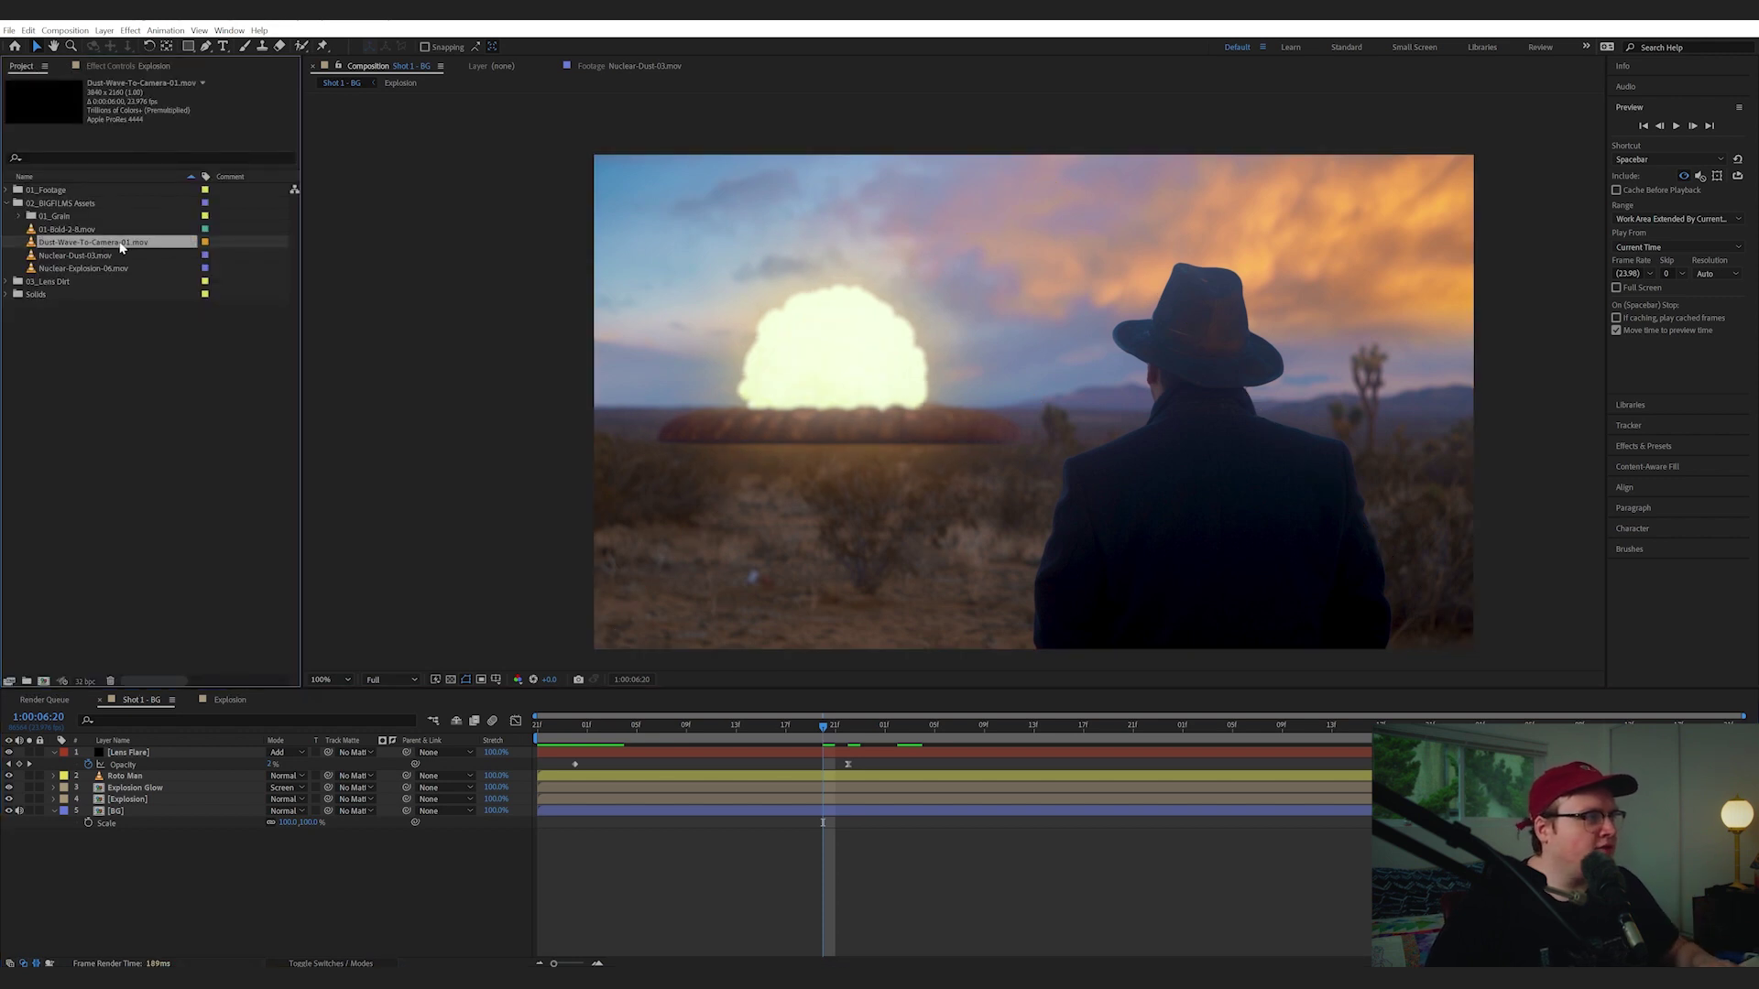
{"action": "left_click_drag", "start_coordinate": [202, 407], "coordinate": [128, 243]}
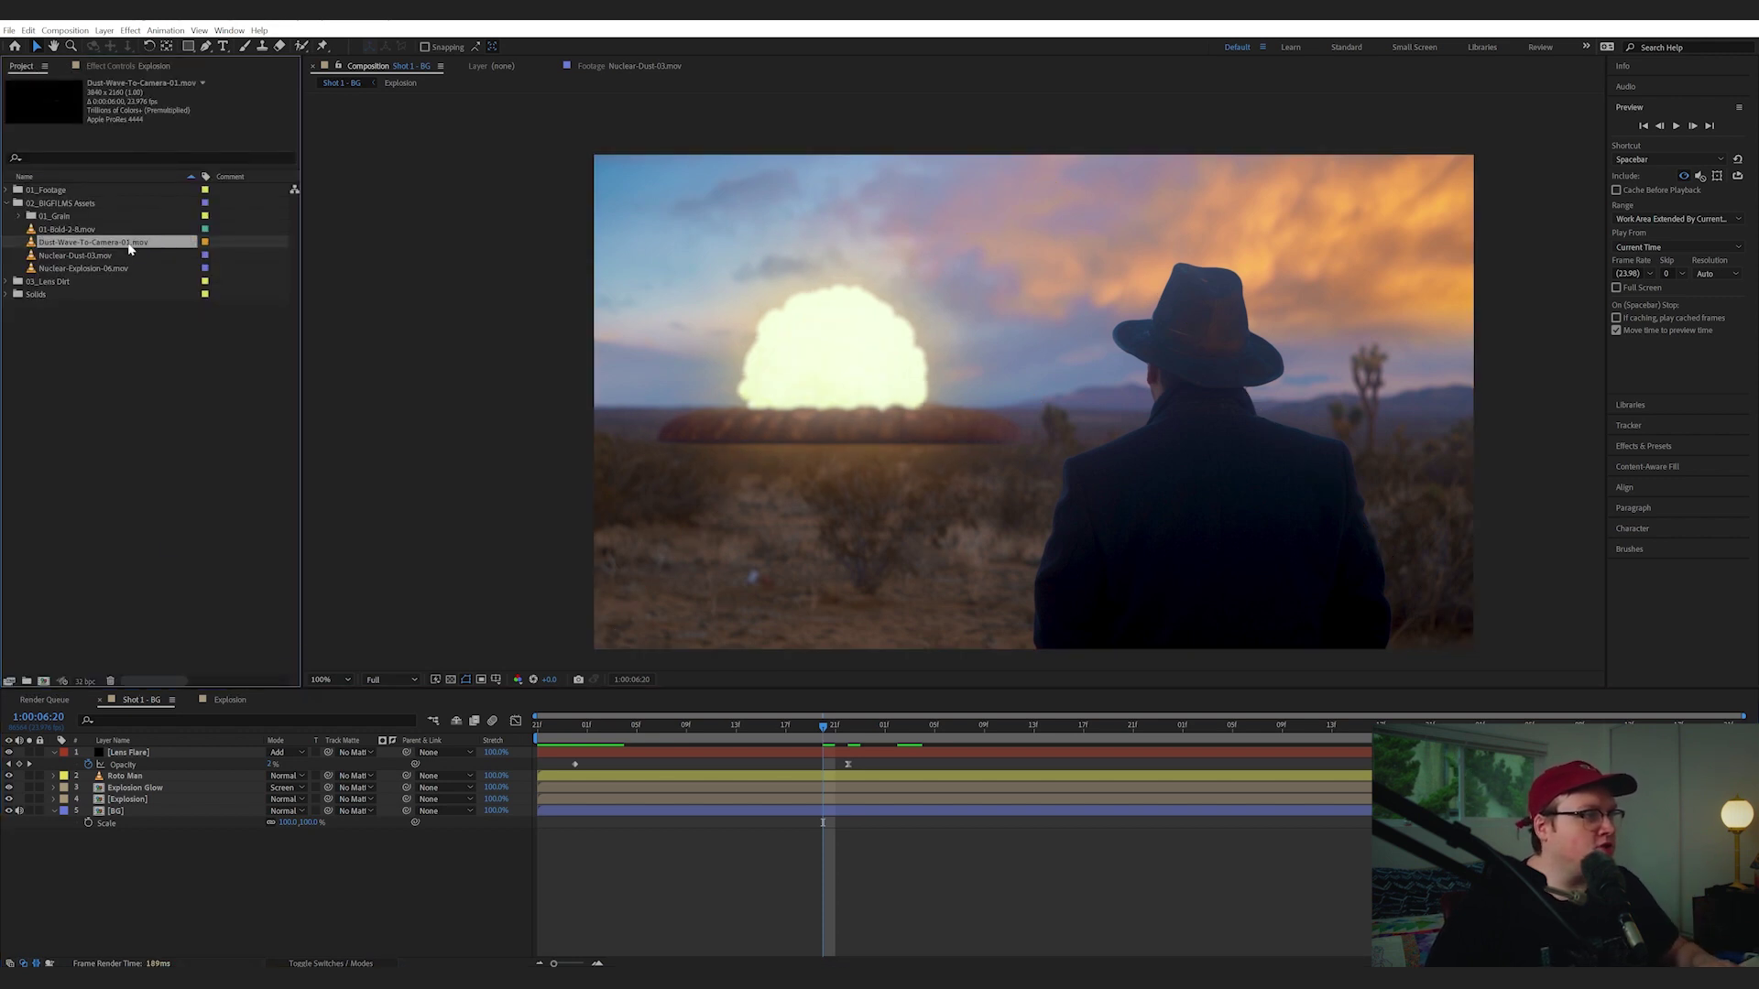
{"action": "double_click", "coordinate": [129, 244]}
{"action": "left_click_drag", "start_coordinate": [378, 652], "coordinate": [766, 650]}
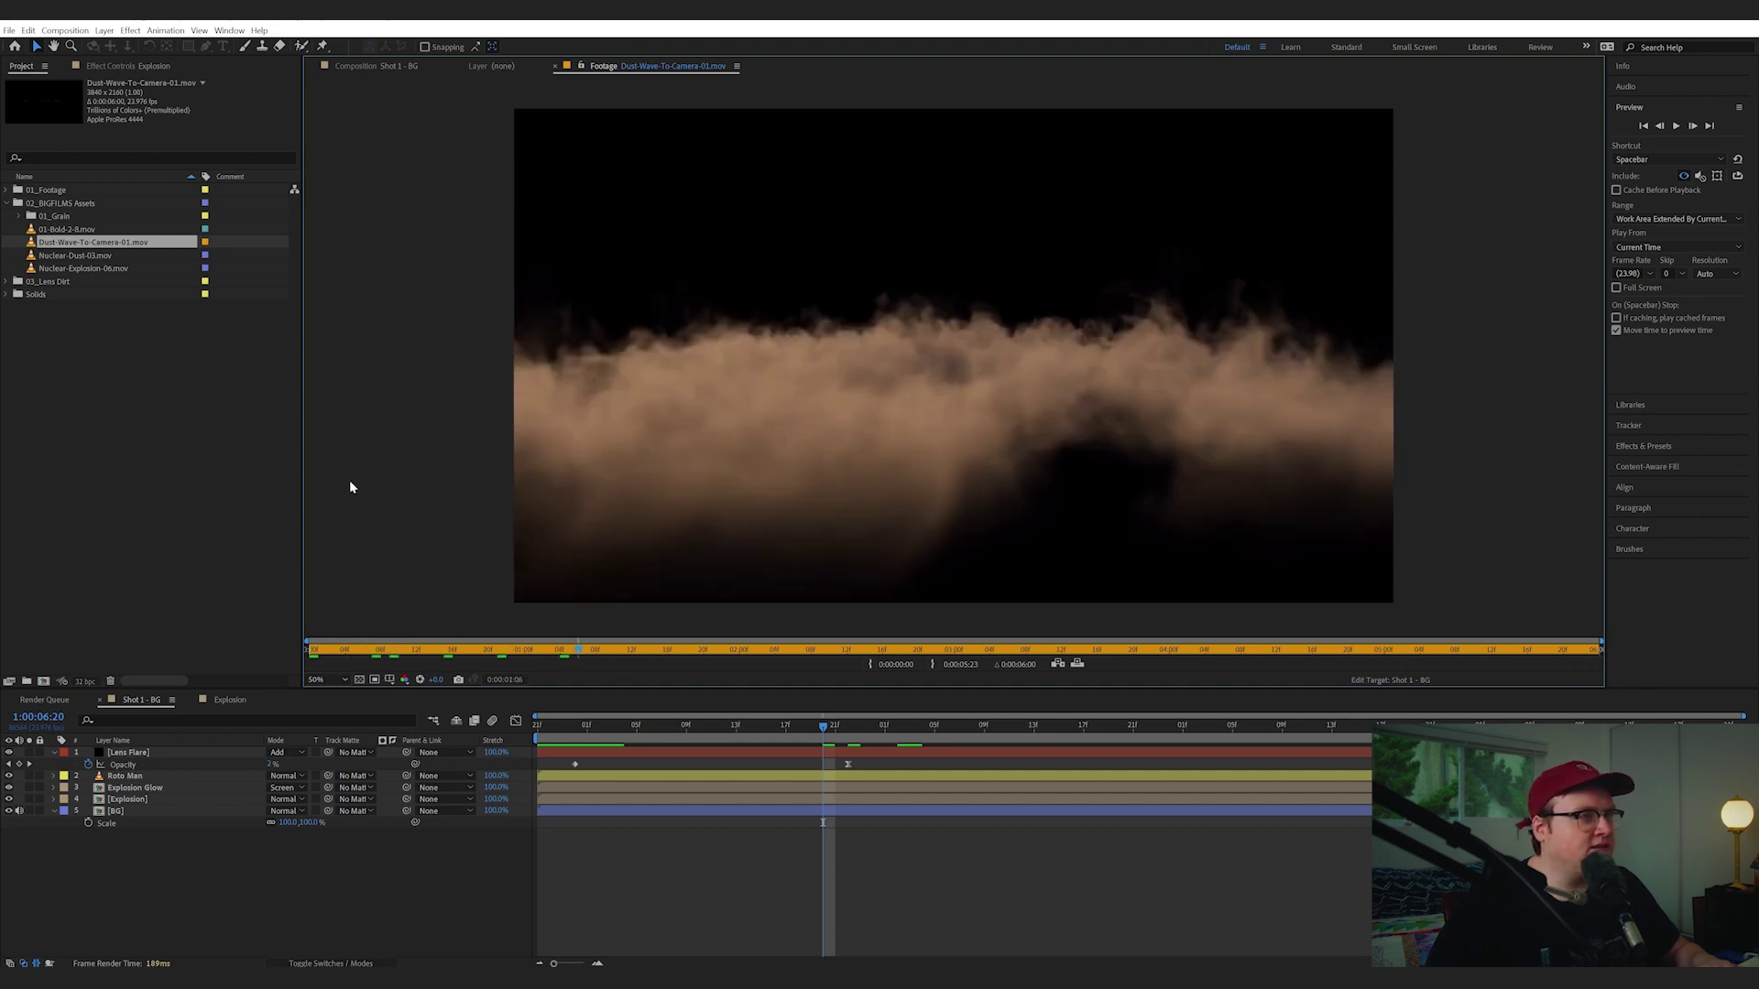
Place the dust wave below Roto Man and scale it to 56%, then 64%
{"action": "left_click", "coordinate": [140, 232]}
{"action": "left_click", "coordinate": [137, 242]}
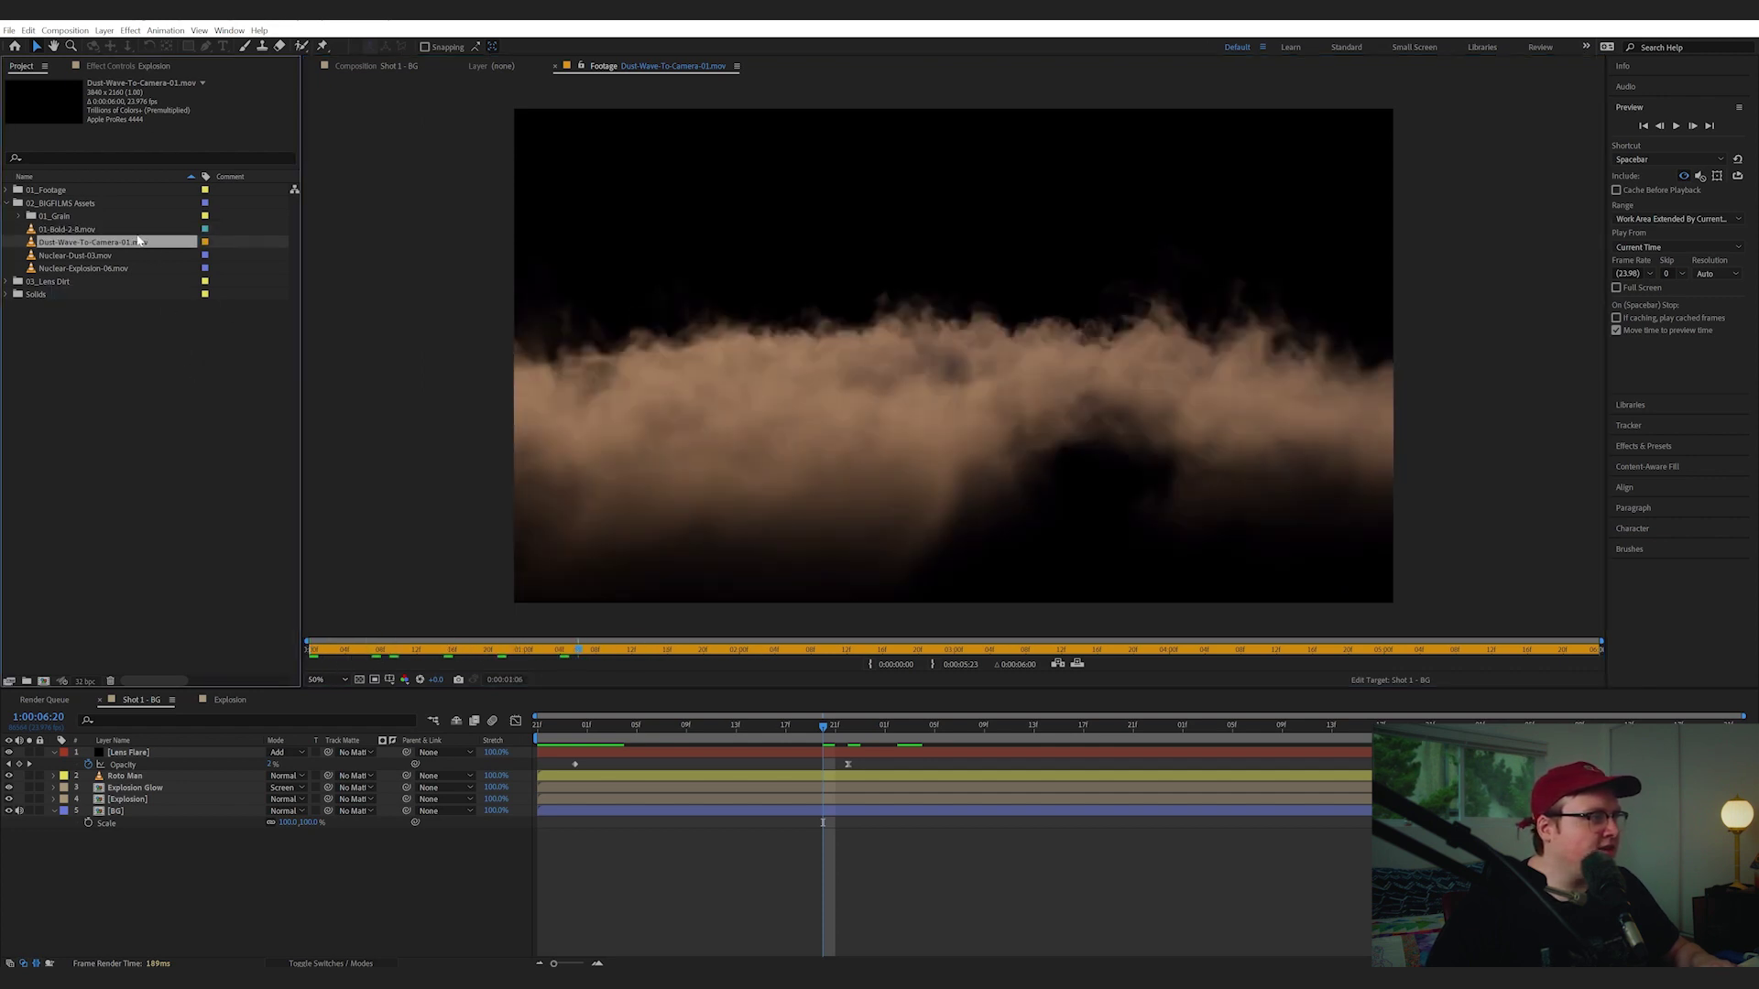
{"action": "left_click_drag", "start_coordinate": [255, 672], "coordinate": [233, 781]}
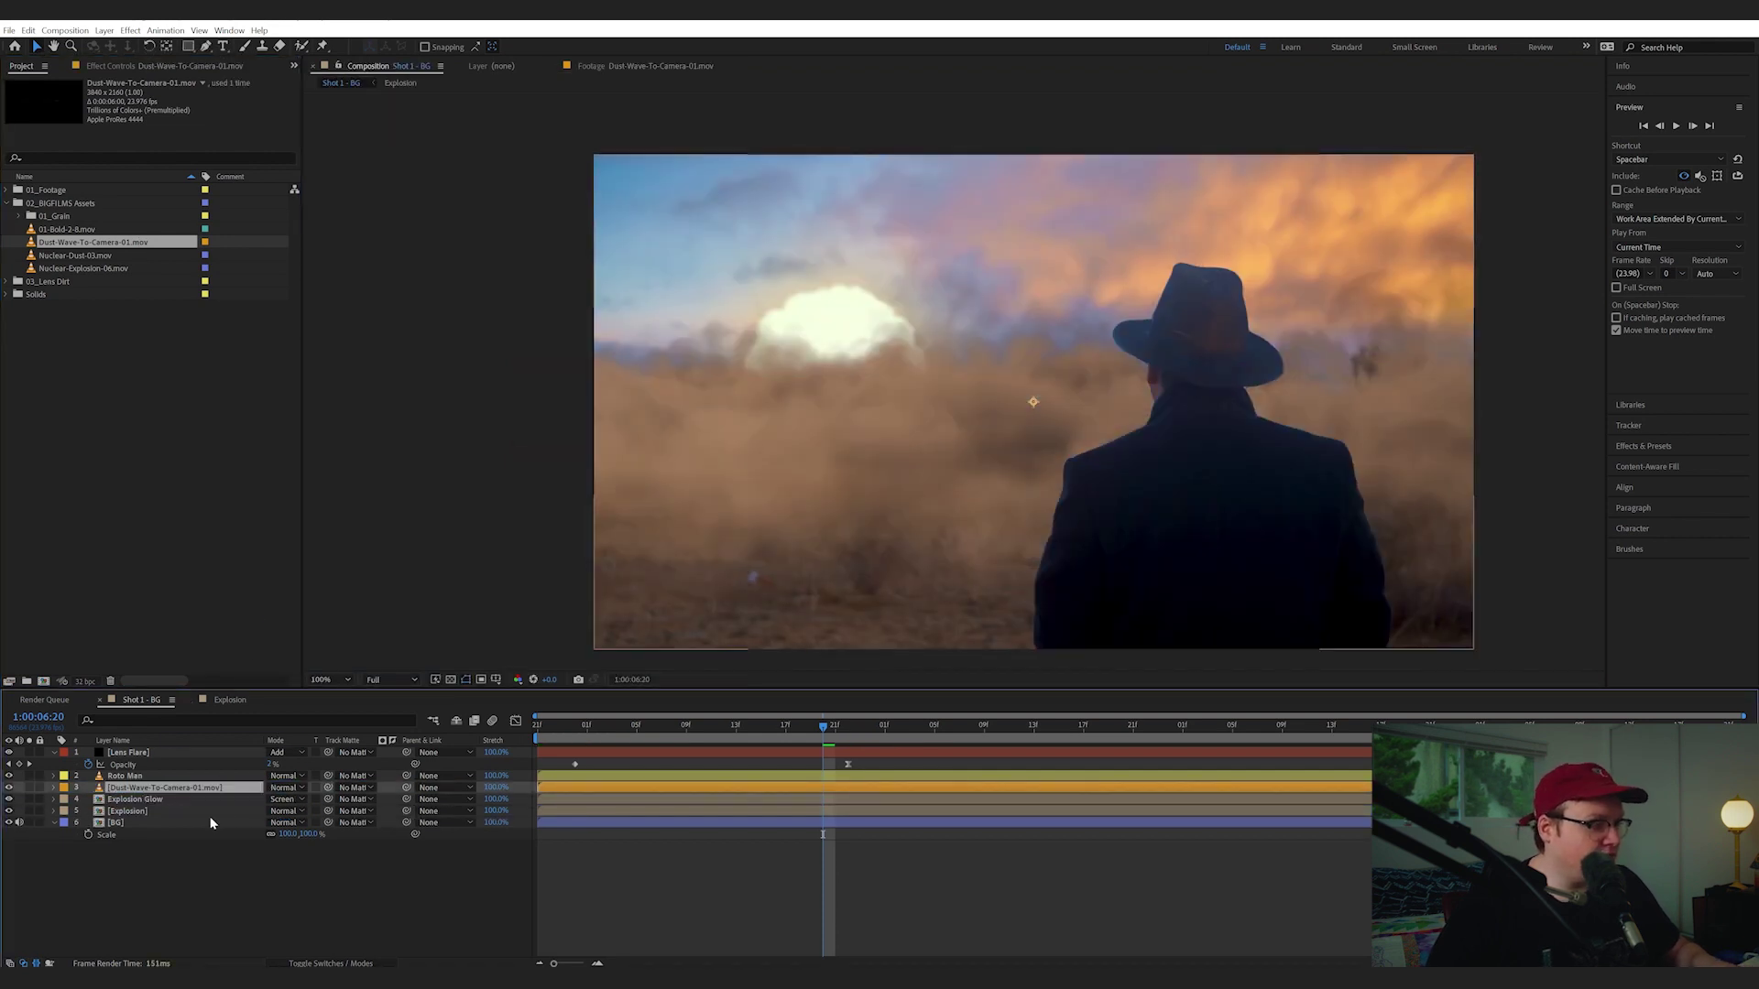
{"action": "key", "text": "s"}
{"action": "left_click", "coordinate": [308, 798]}
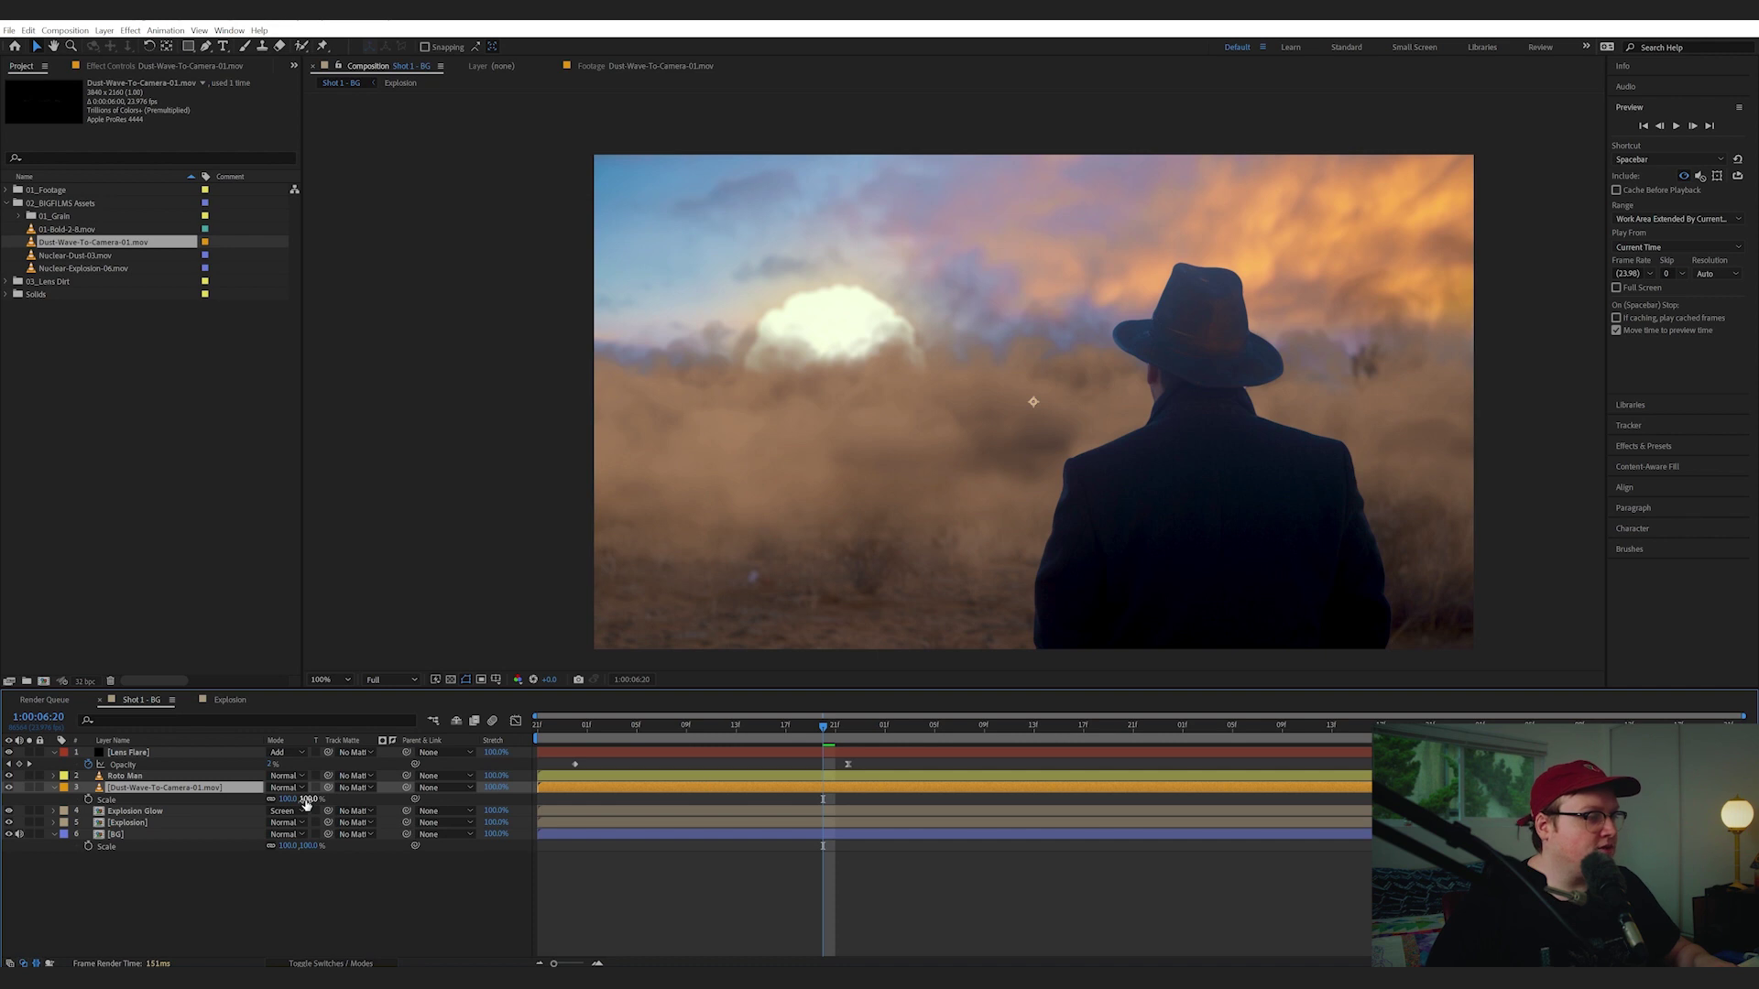
{"action": "type", "text": "56"}
{"action": "key", "text": "Return"}
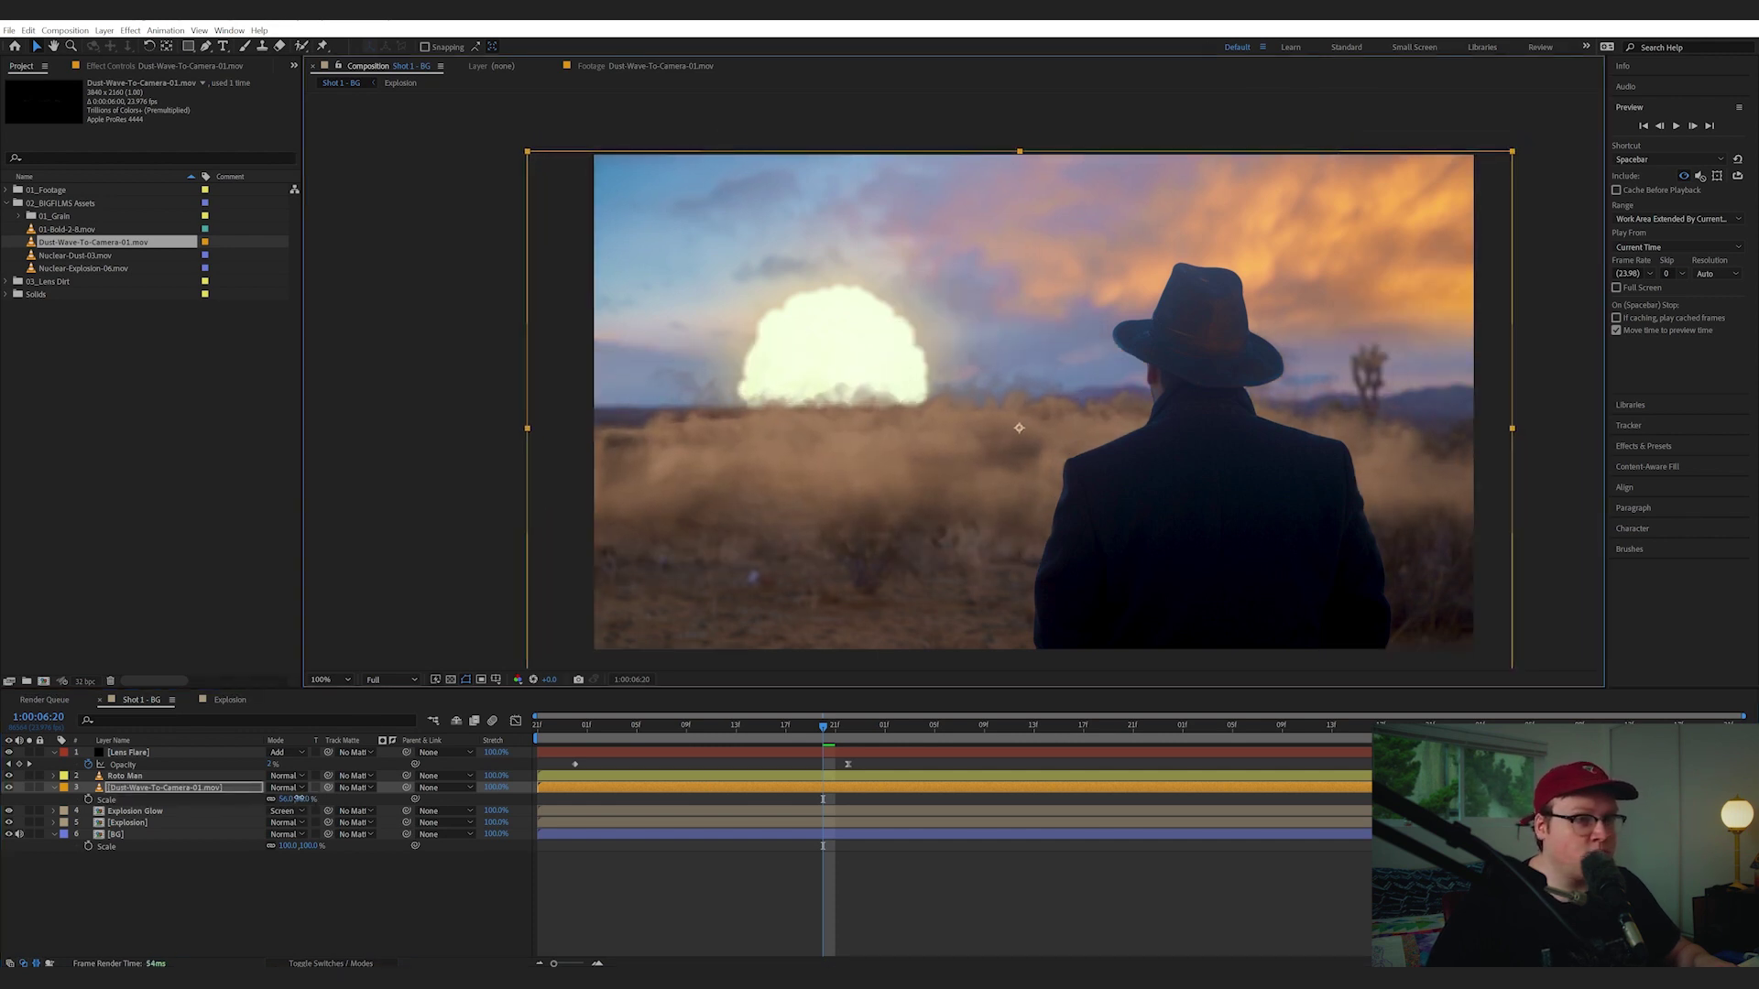
{"action": "left_click_drag", "start_coordinate": [299, 798], "coordinate": [290, 799]}
{"action": "left_click_drag", "start_coordinate": [837, 729], "coordinate": [947, 728]}
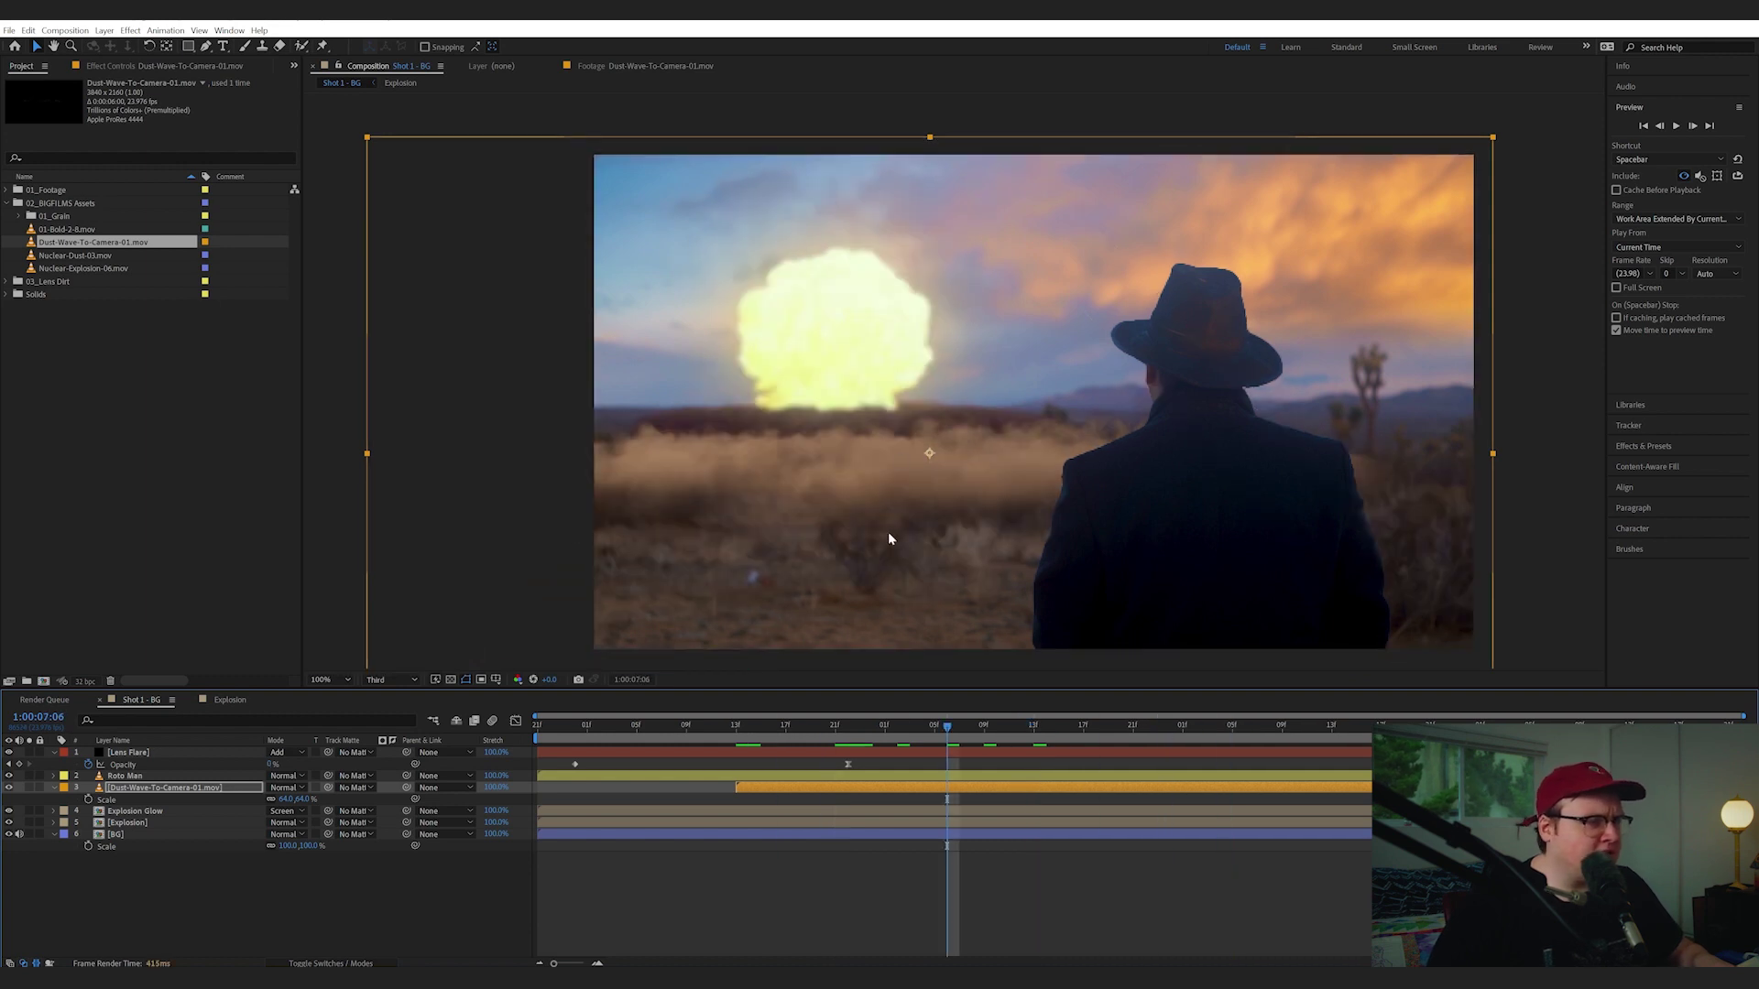
Apply Levels to the dust layer, lowering Output White to darken it
{"action": "left_click", "coordinate": [161, 66]}
{"action": "key", "text": "ctrl+space"}
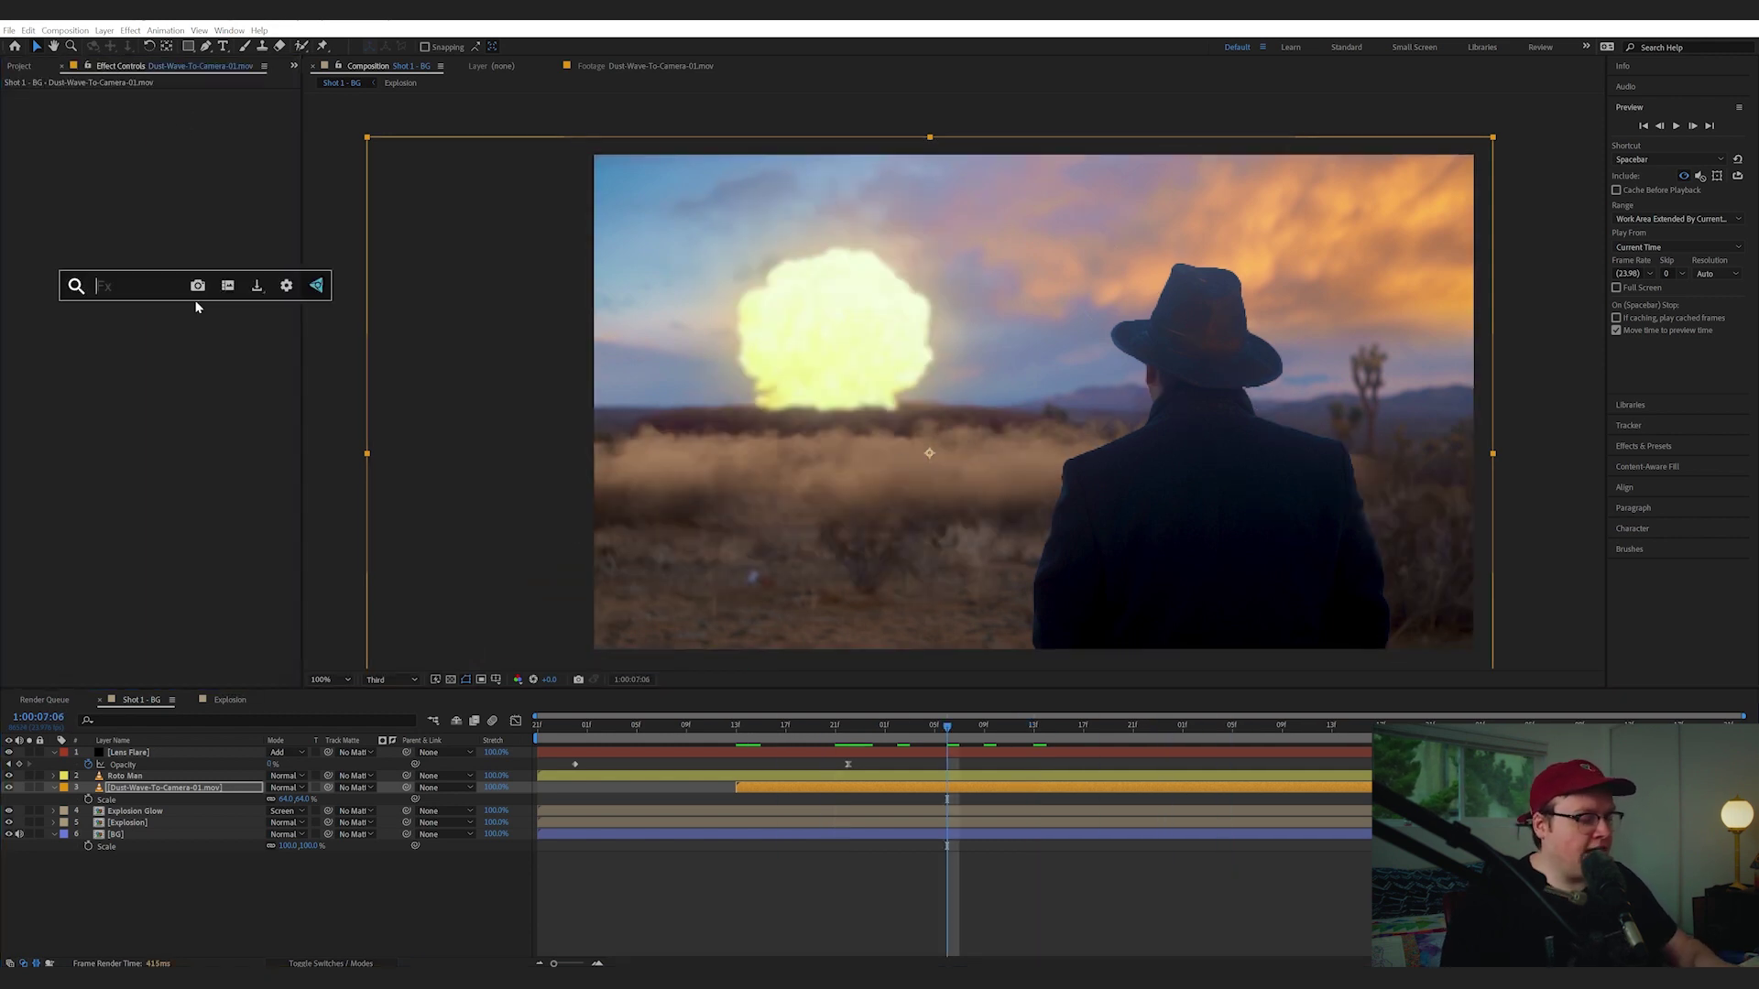
{"action": "type", "text": "leve"}
{"action": "key", "text": "Return"}
{"action": "left_click_drag", "start_coordinate": [216, 187], "coordinate": [177, 197]}
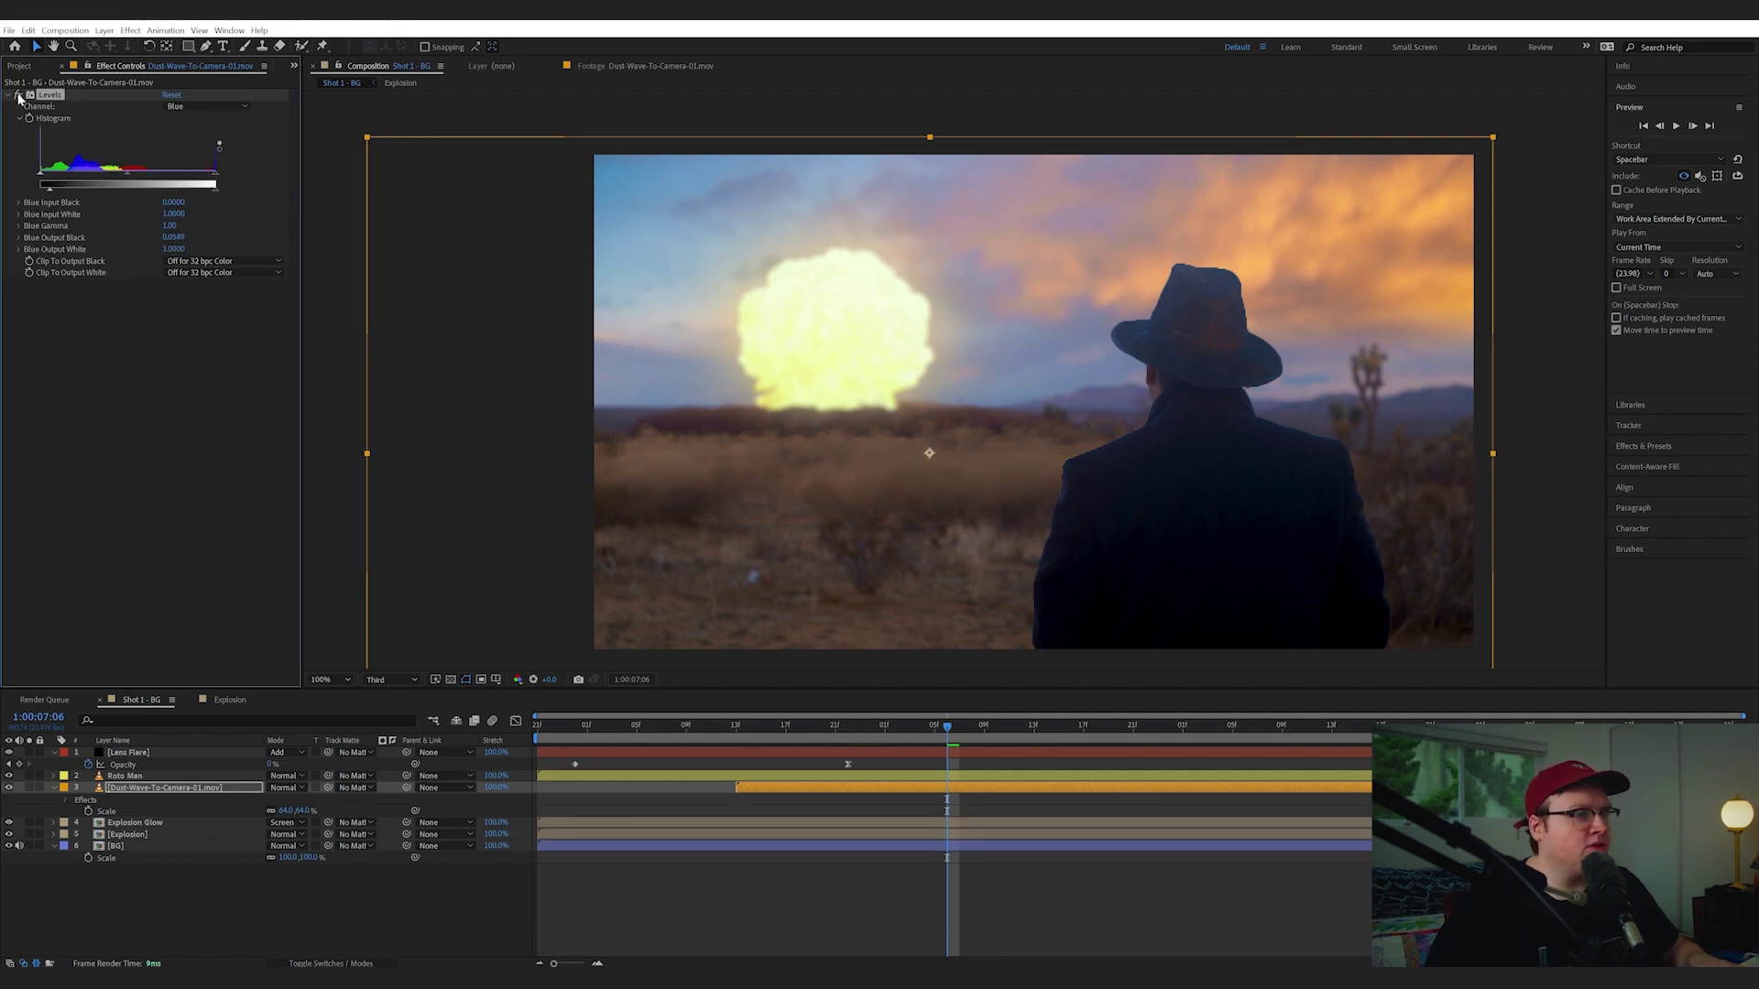
{"action": "left_click", "coordinate": [19, 95]}
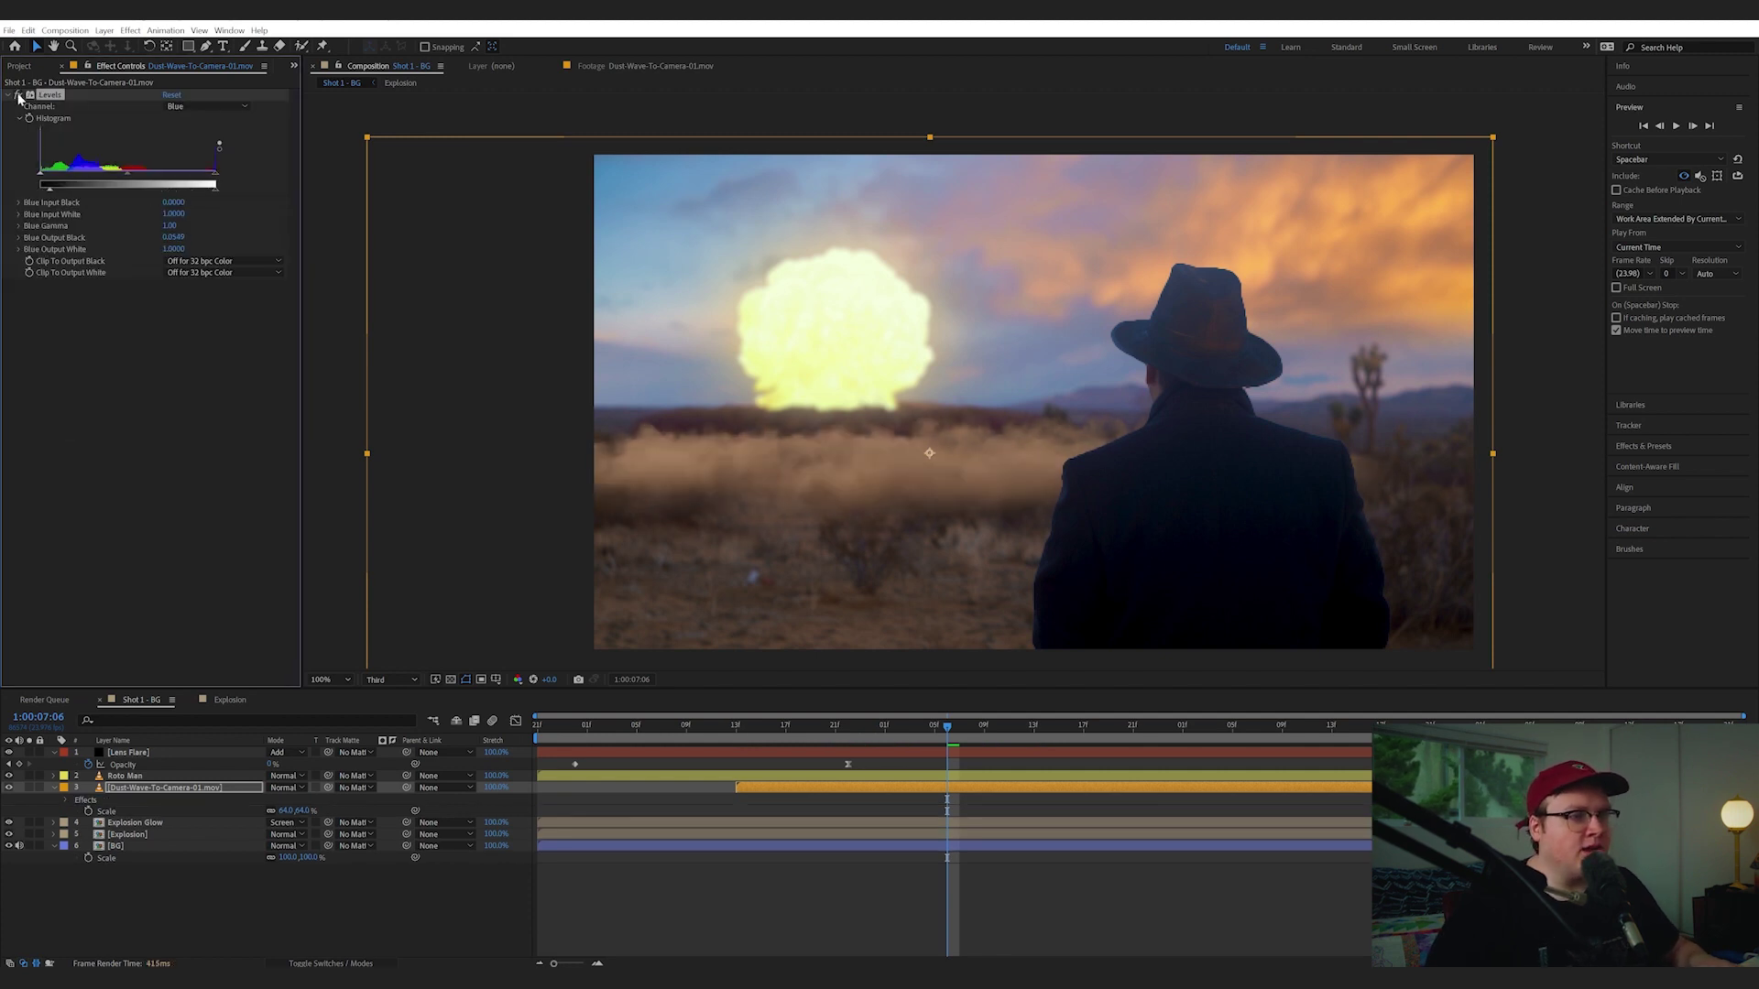
{"action": "left_click", "coordinate": [19, 96]}
{"action": "left_click", "coordinate": [18, 95]}
{"action": "left_click", "coordinate": [18, 95]}
{"action": "left_click_drag", "start_coordinate": [948, 730], "coordinate": [970, 731]}
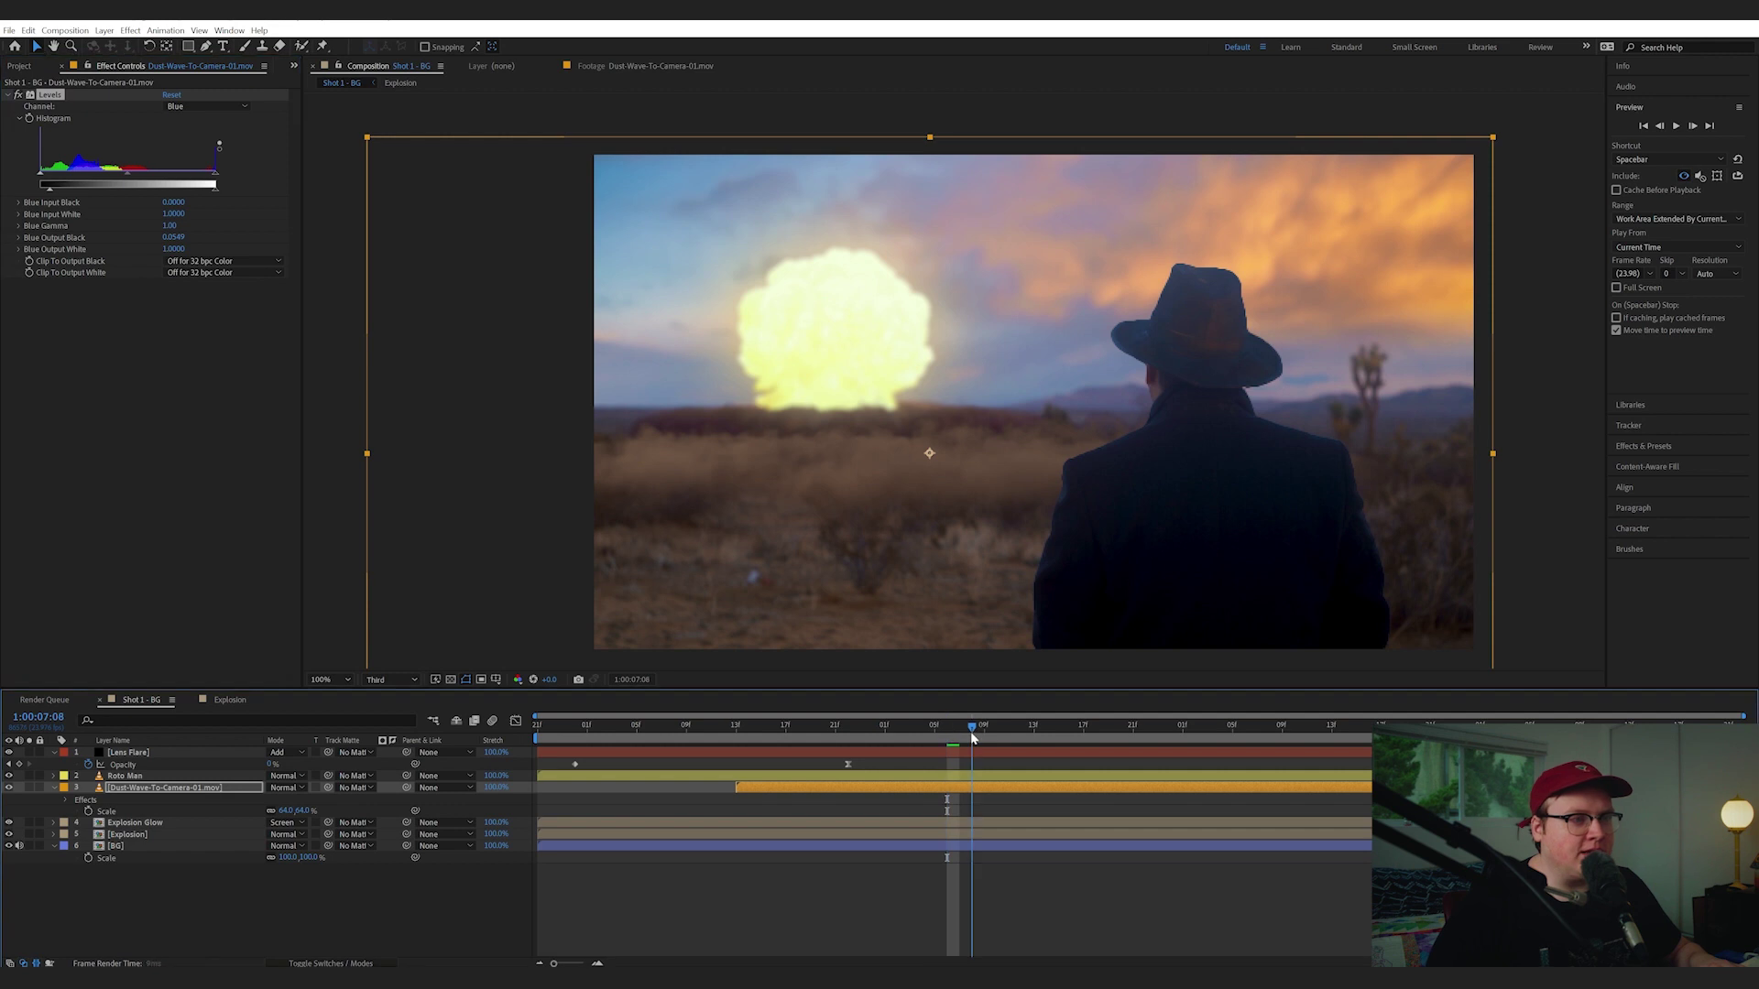
Lower the dust layer's opacity to about 74%
{"action": "key", "text": "t"}
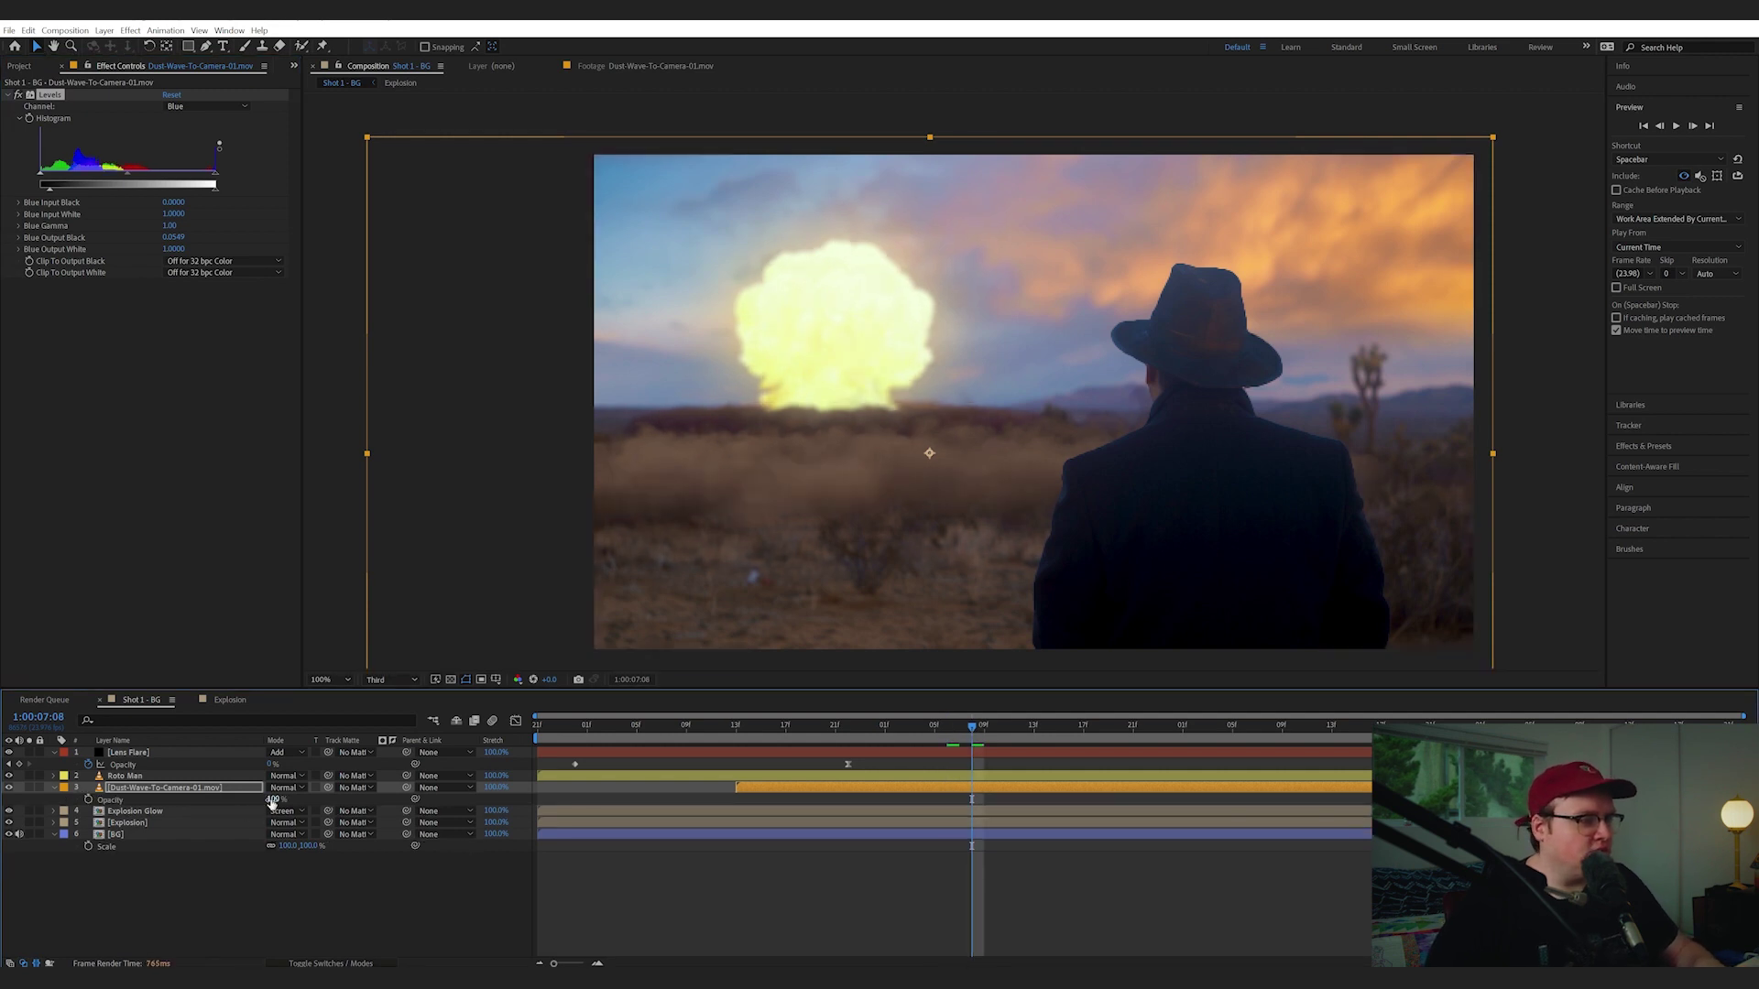
{"action": "left_click_drag", "start_coordinate": [273, 802], "coordinate": [254, 795]}
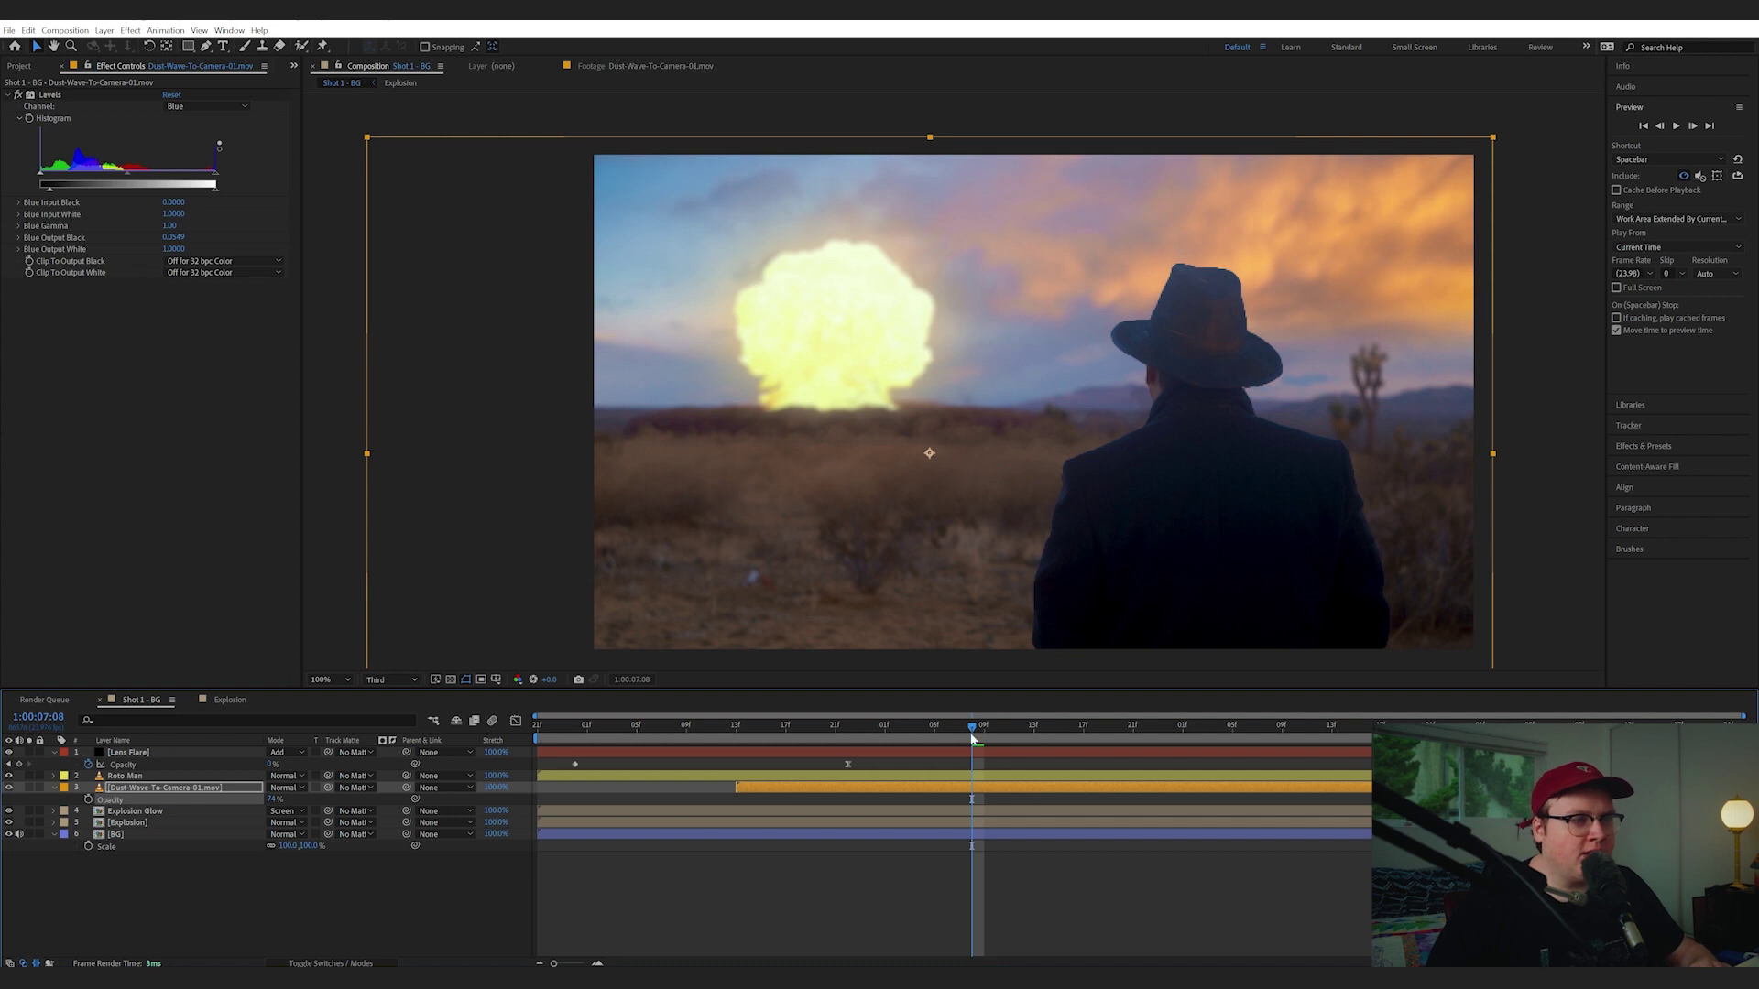
{"action": "left_click_drag", "start_coordinate": [973, 738], "coordinate": [1158, 720]}
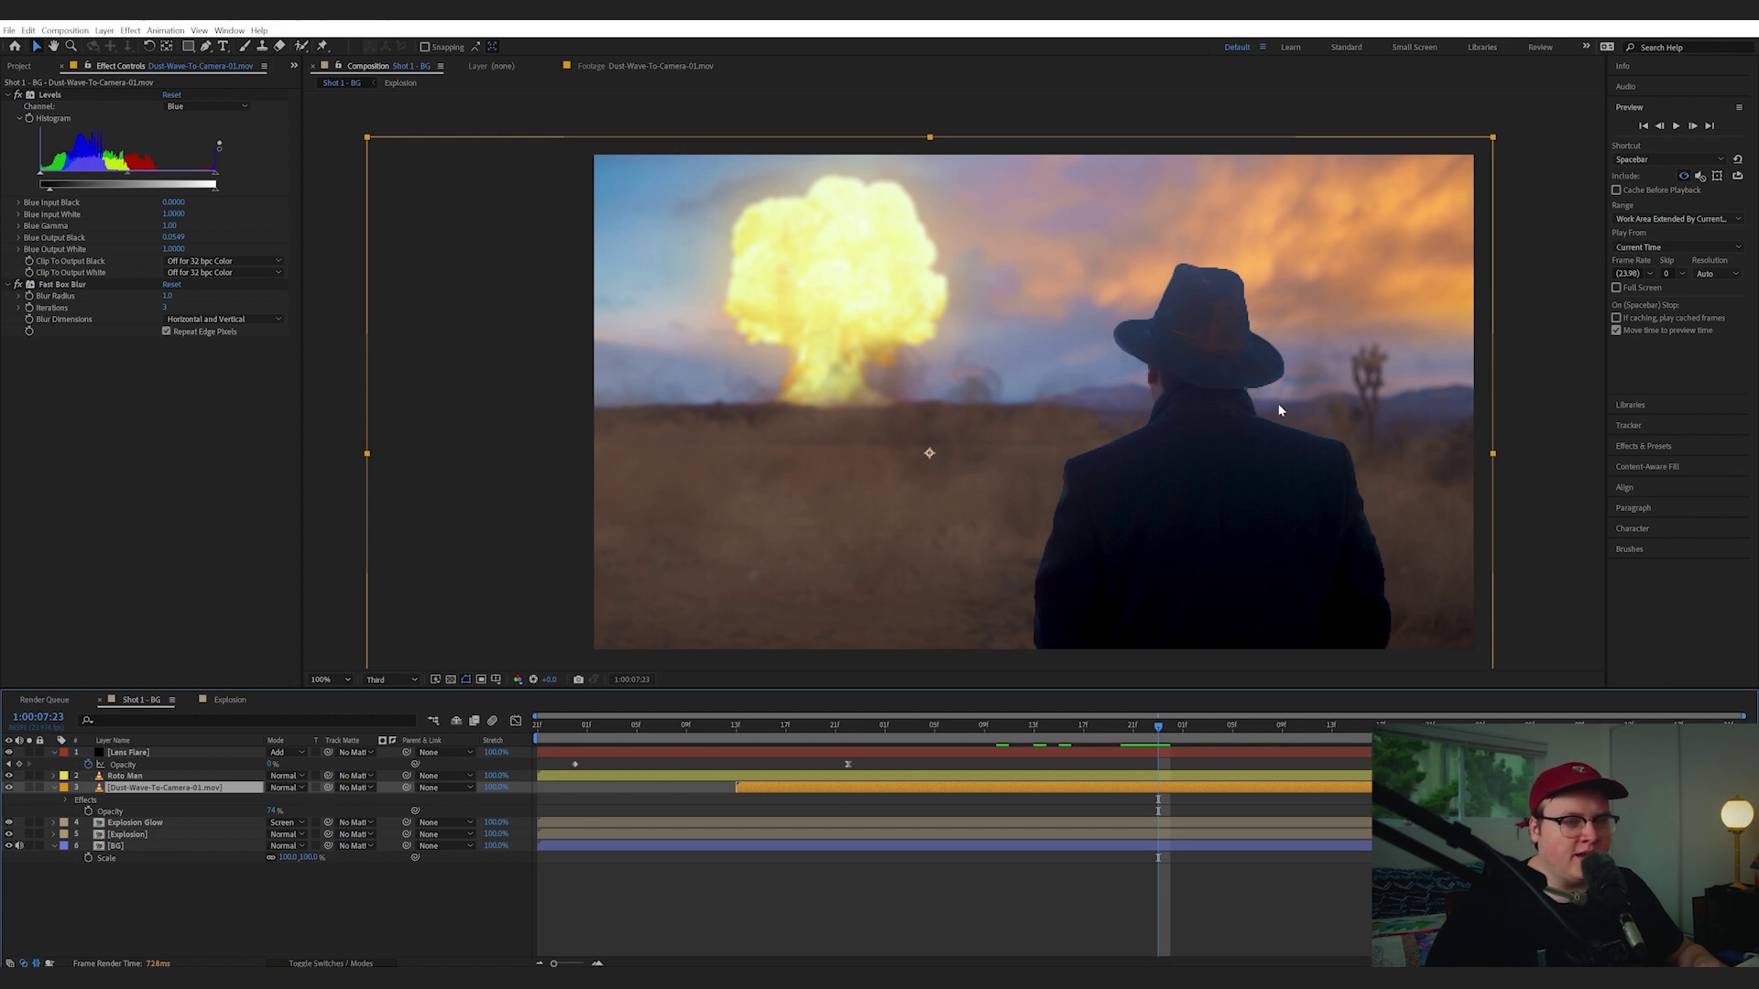
Duplicate the dust wave layer, move the copy above Roto Man, and lower it in frame
{"action": "key", "text": "ctrl+d"}
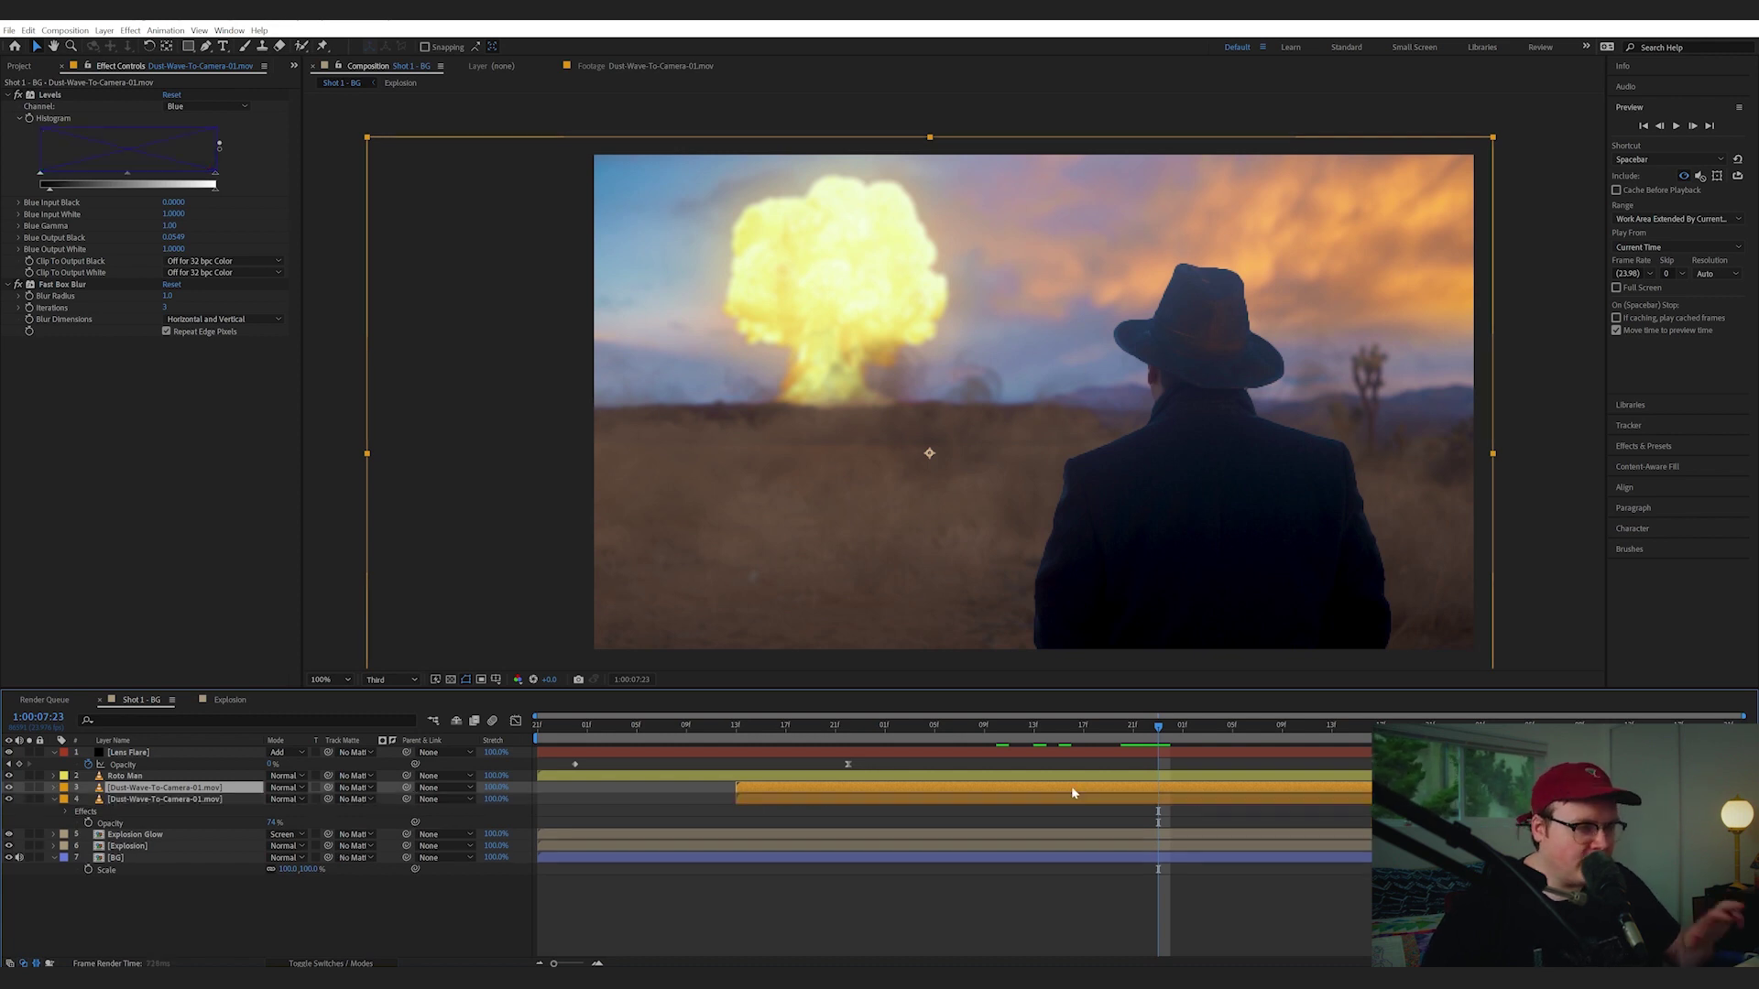
{"action": "left_click_drag", "start_coordinate": [248, 793], "coordinate": [243, 772]}
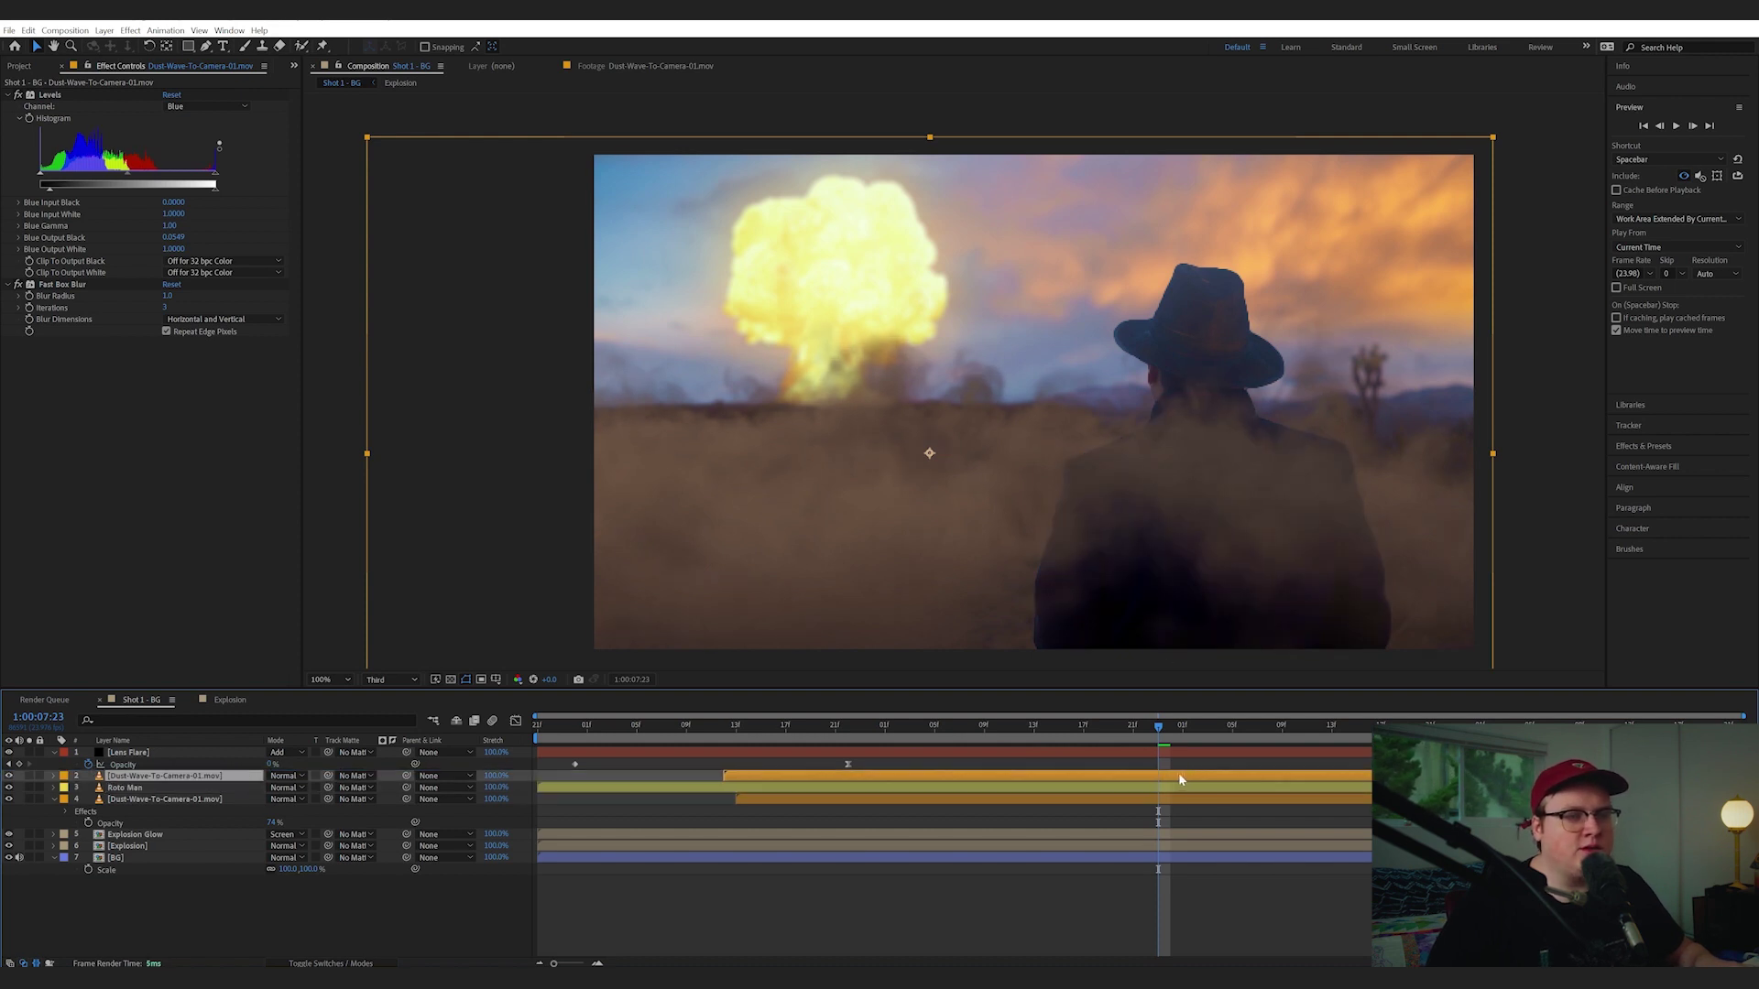
{"action": "left_click_drag", "start_coordinate": [1180, 778], "coordinate": [1143, 778]}
{"action": "left_click_drag", "start_coordinate": [1205, 452], "coordinate": [1205, 663]}
{"action": "left_click_drag", "start_coordinate": [1178, 775], "coordinate": [1024, 769]}
Fine-tune the dust copy's height in frame and start it two frames later
{"action": "left_click_drag", "start_coordinate": [1049, 671], "coordinate": [1049, 668]}
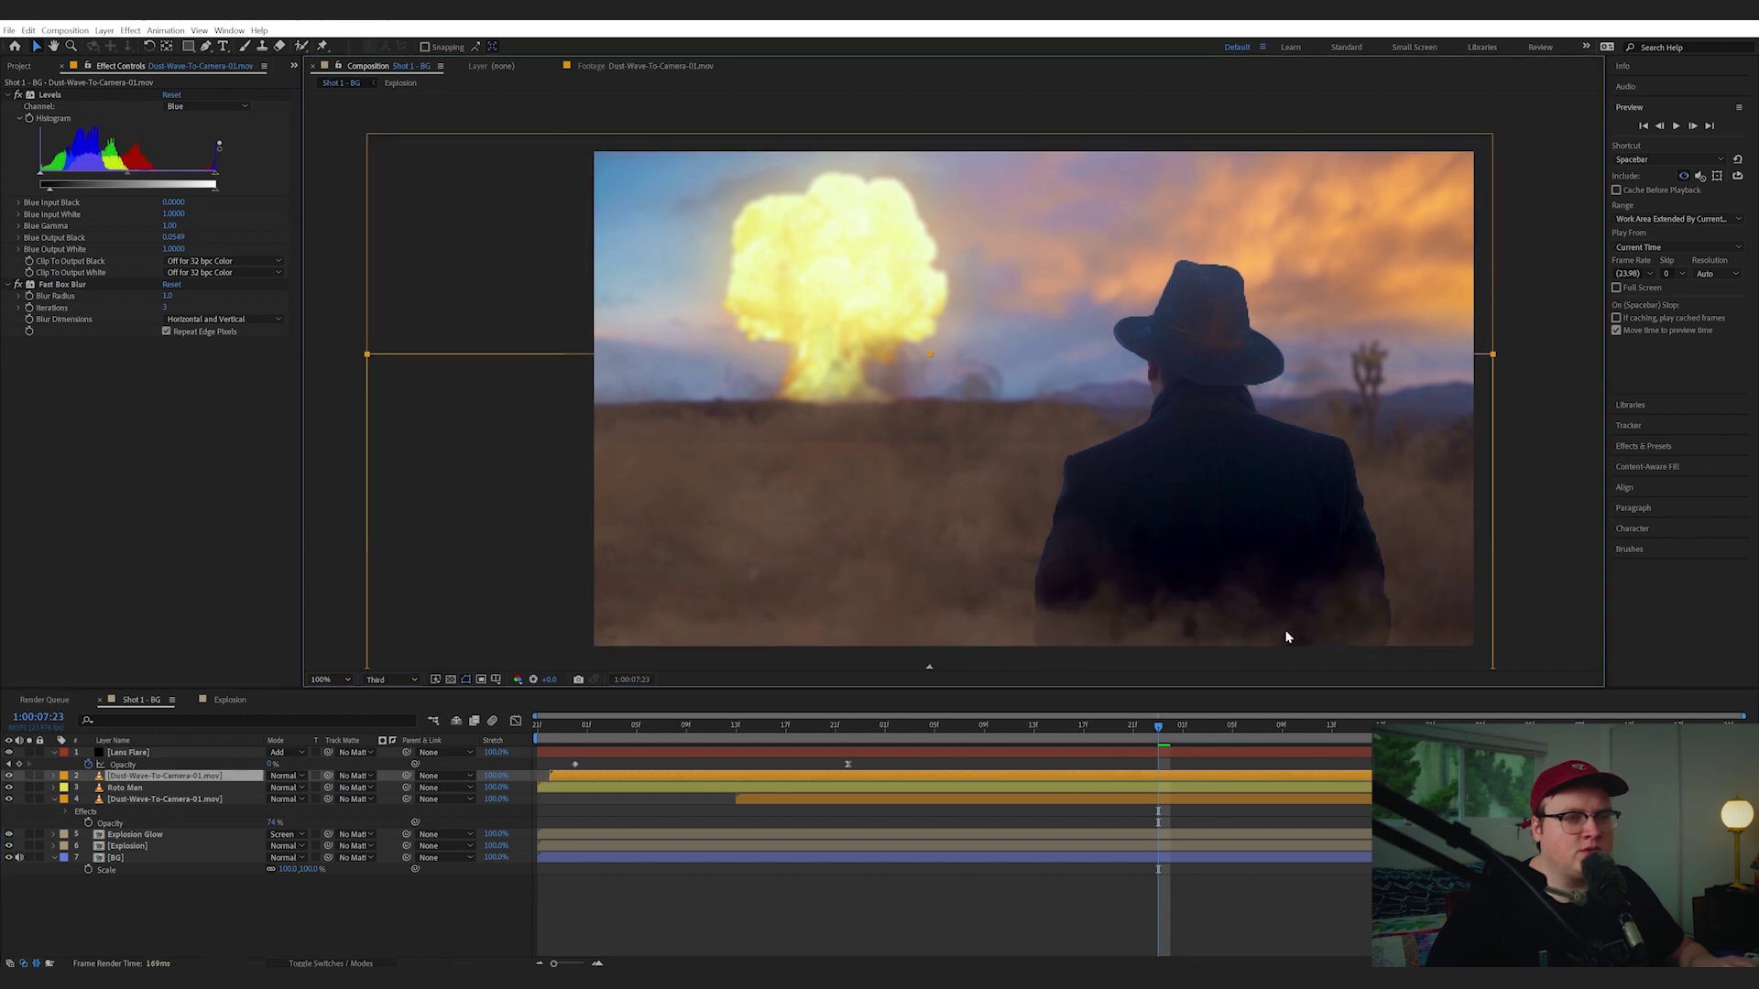
{"action": "left_click_drag", "start_coordinate": [1227, 589], "coordinate": [1227, 645]}
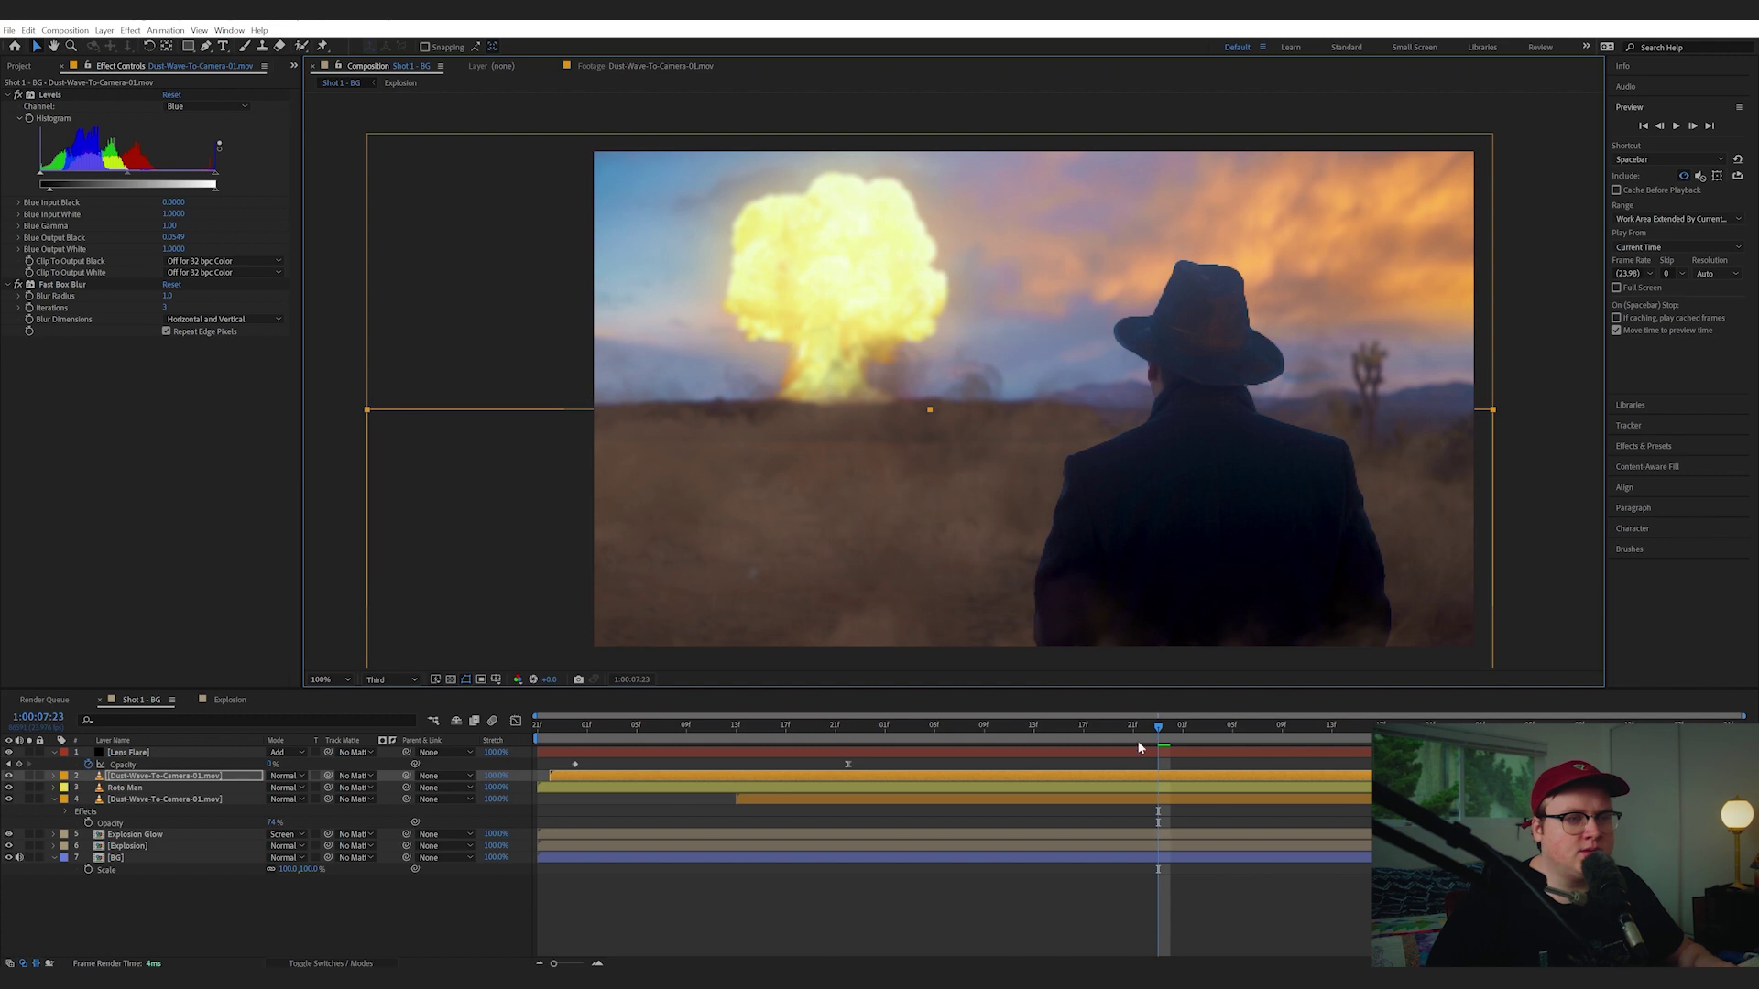
{"action": "left_click", "coordinate": [1095, 728]}
{"action": "left_click", "coordinate": [1235, 724]}
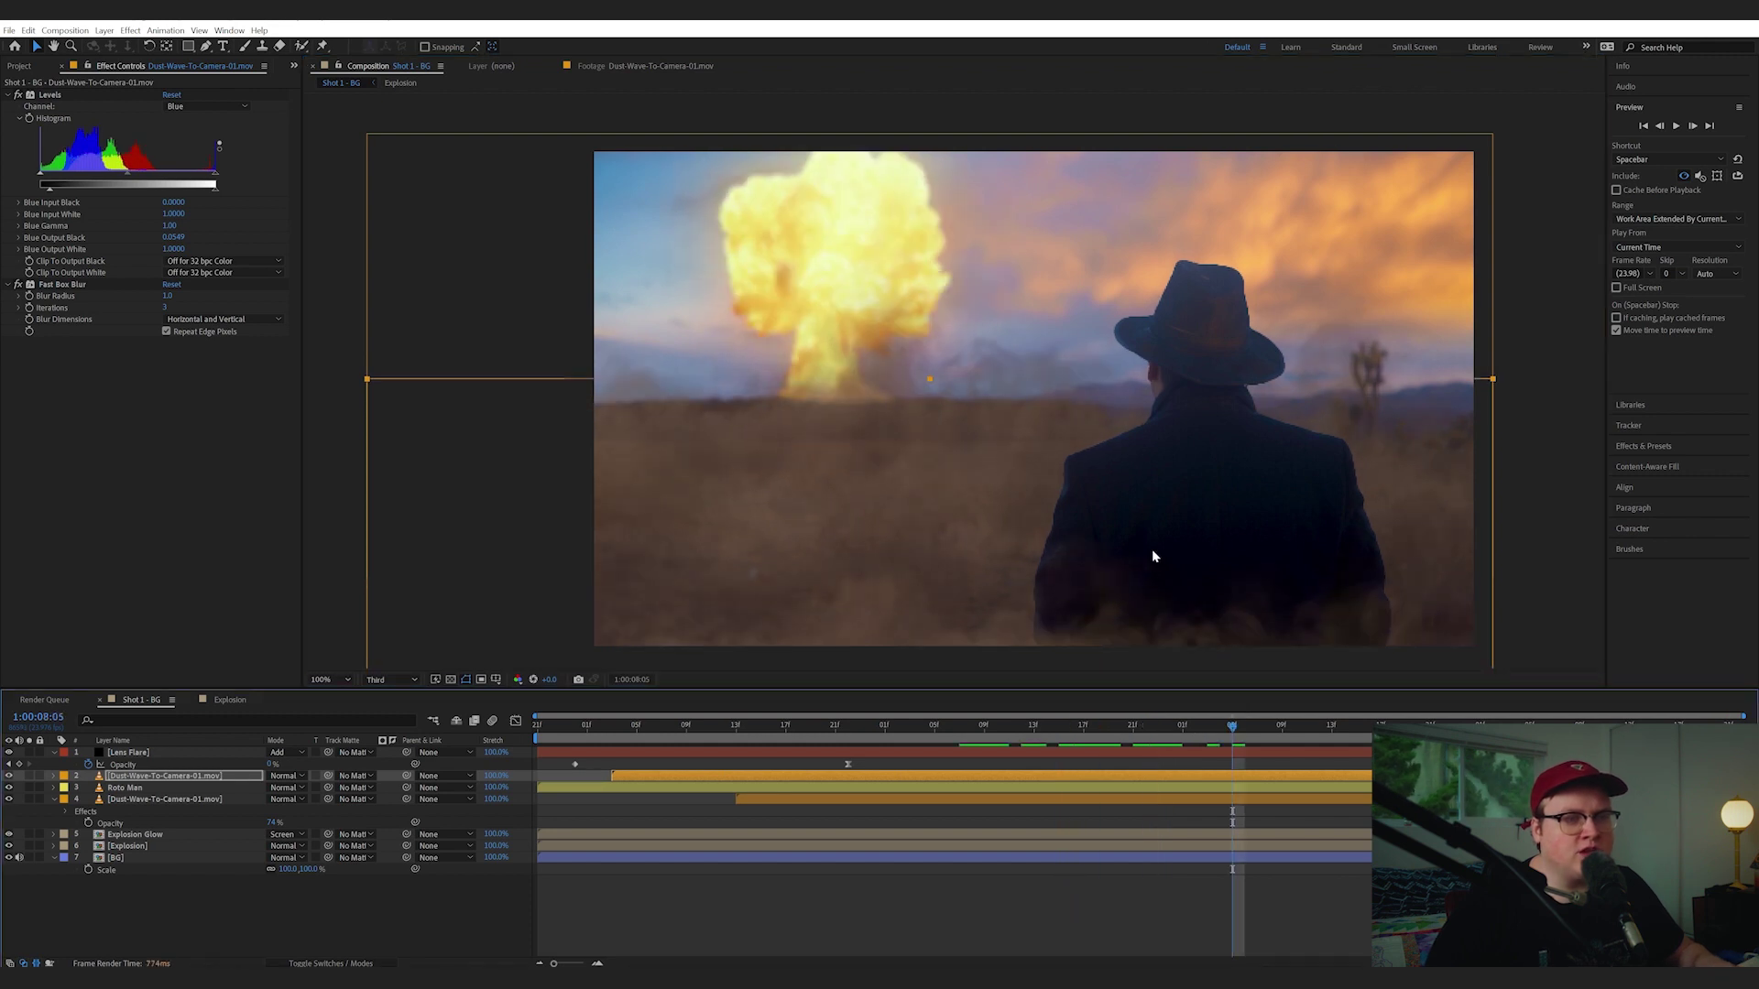
{"action": "left_click_drag", "start_coordinate": [1151, 551], "coordinate": [1157, 564]}
{"action": "left_click_drag", "start_coordinate": [1083, 586], "coordinate": [1136, 578]}
{"action": "left_click", "coordinate": [1022, 725]}
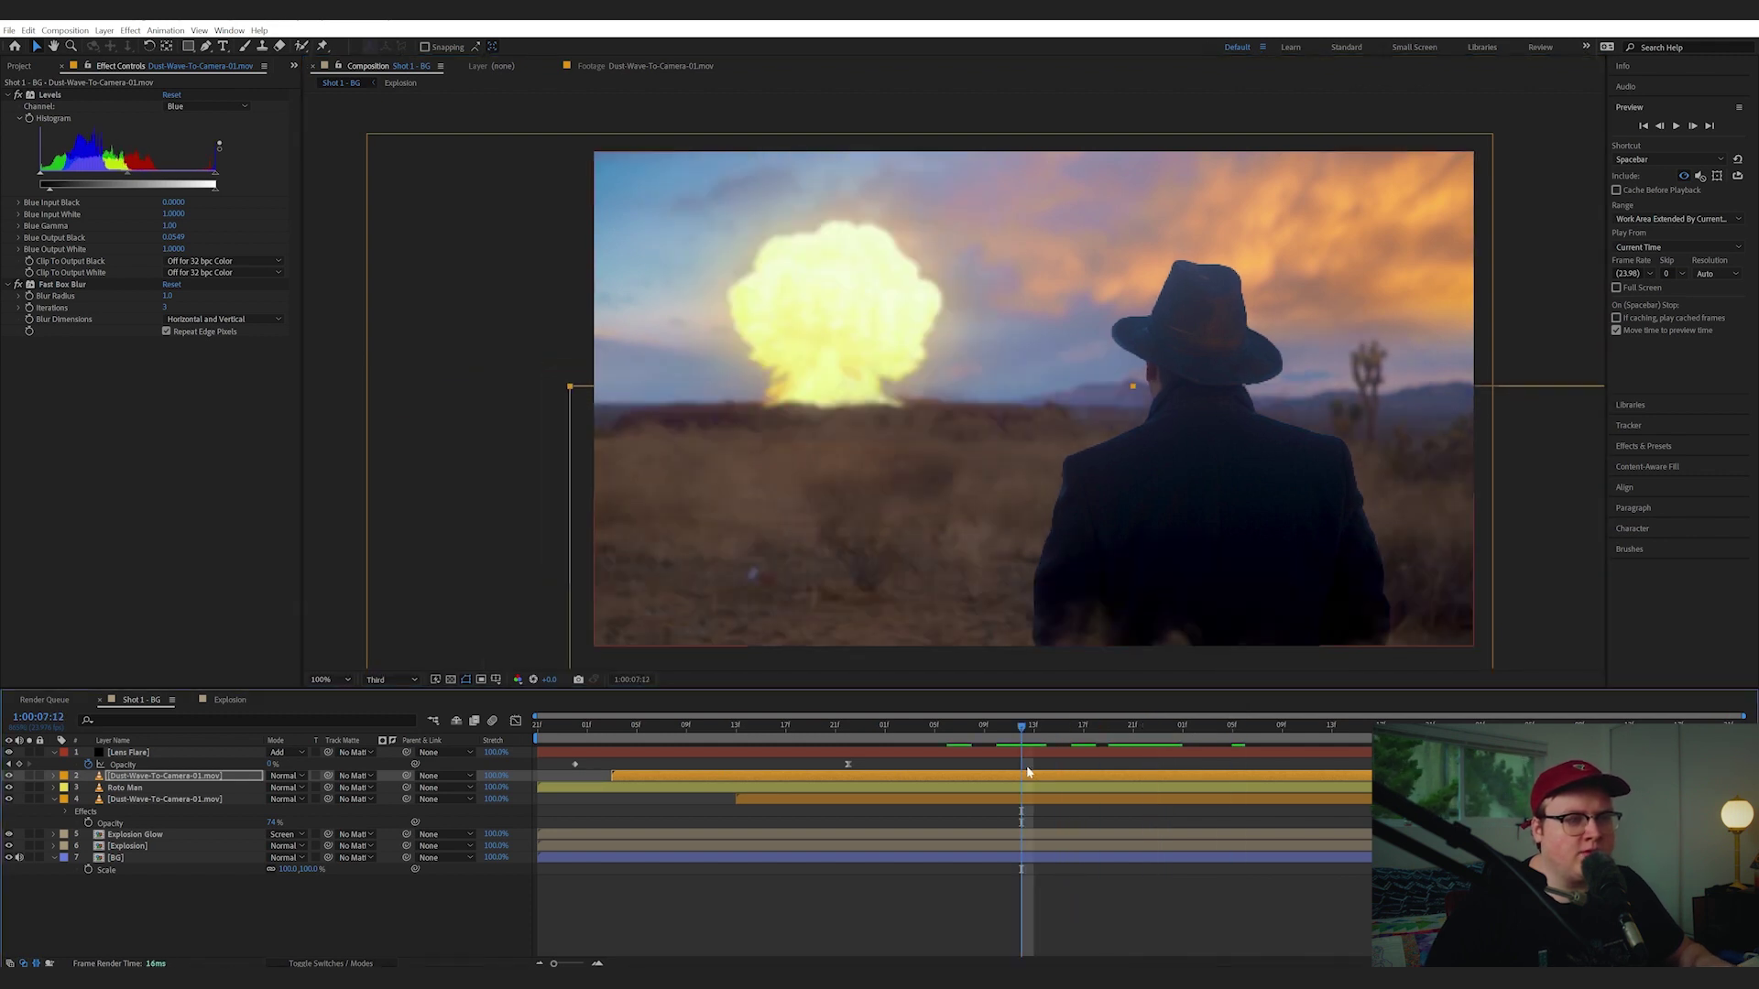
{"action": "left_click_drag", "start_coordinate": [1051, 775], "coordinate": [1387, 699]}
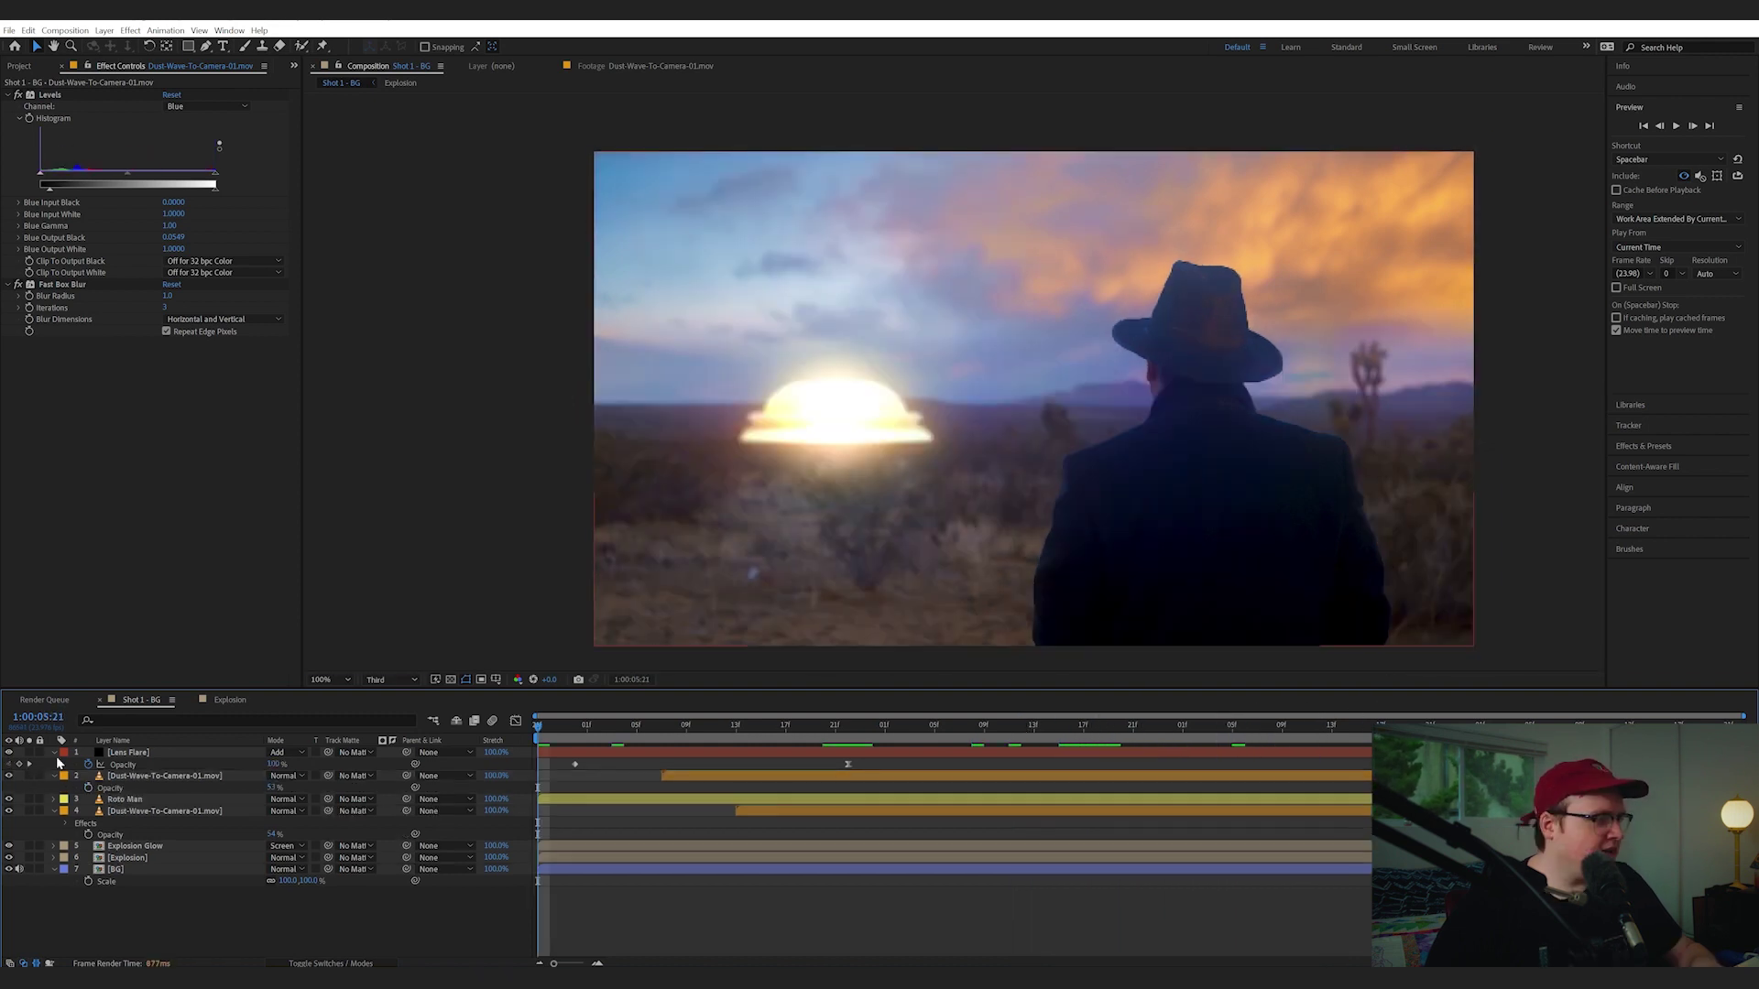
Collapse the open layer properties and preview the 01-Bold-2-8.mov light leak around 0:00:15:06
{"action": "left_click", "coordinate": [54, 753]}
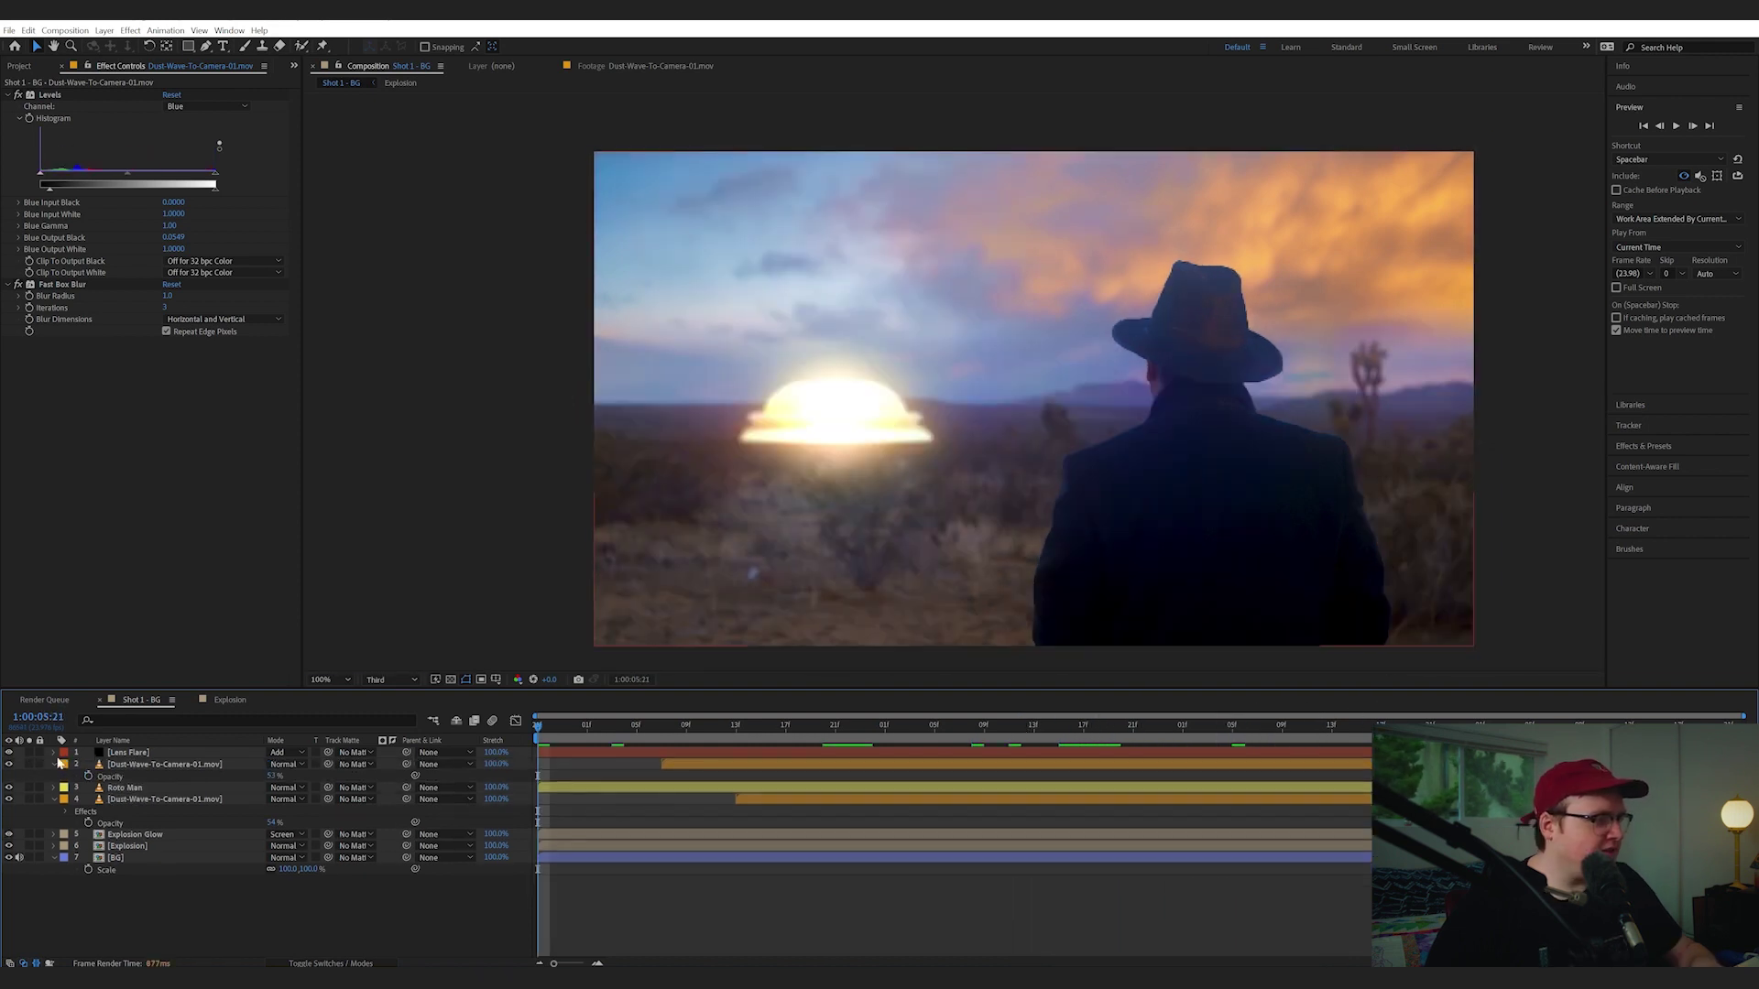
{"action": "left_click", "coordinate": [53, 764]}
{"action": "left_click", "coordinate": [52, 788]}
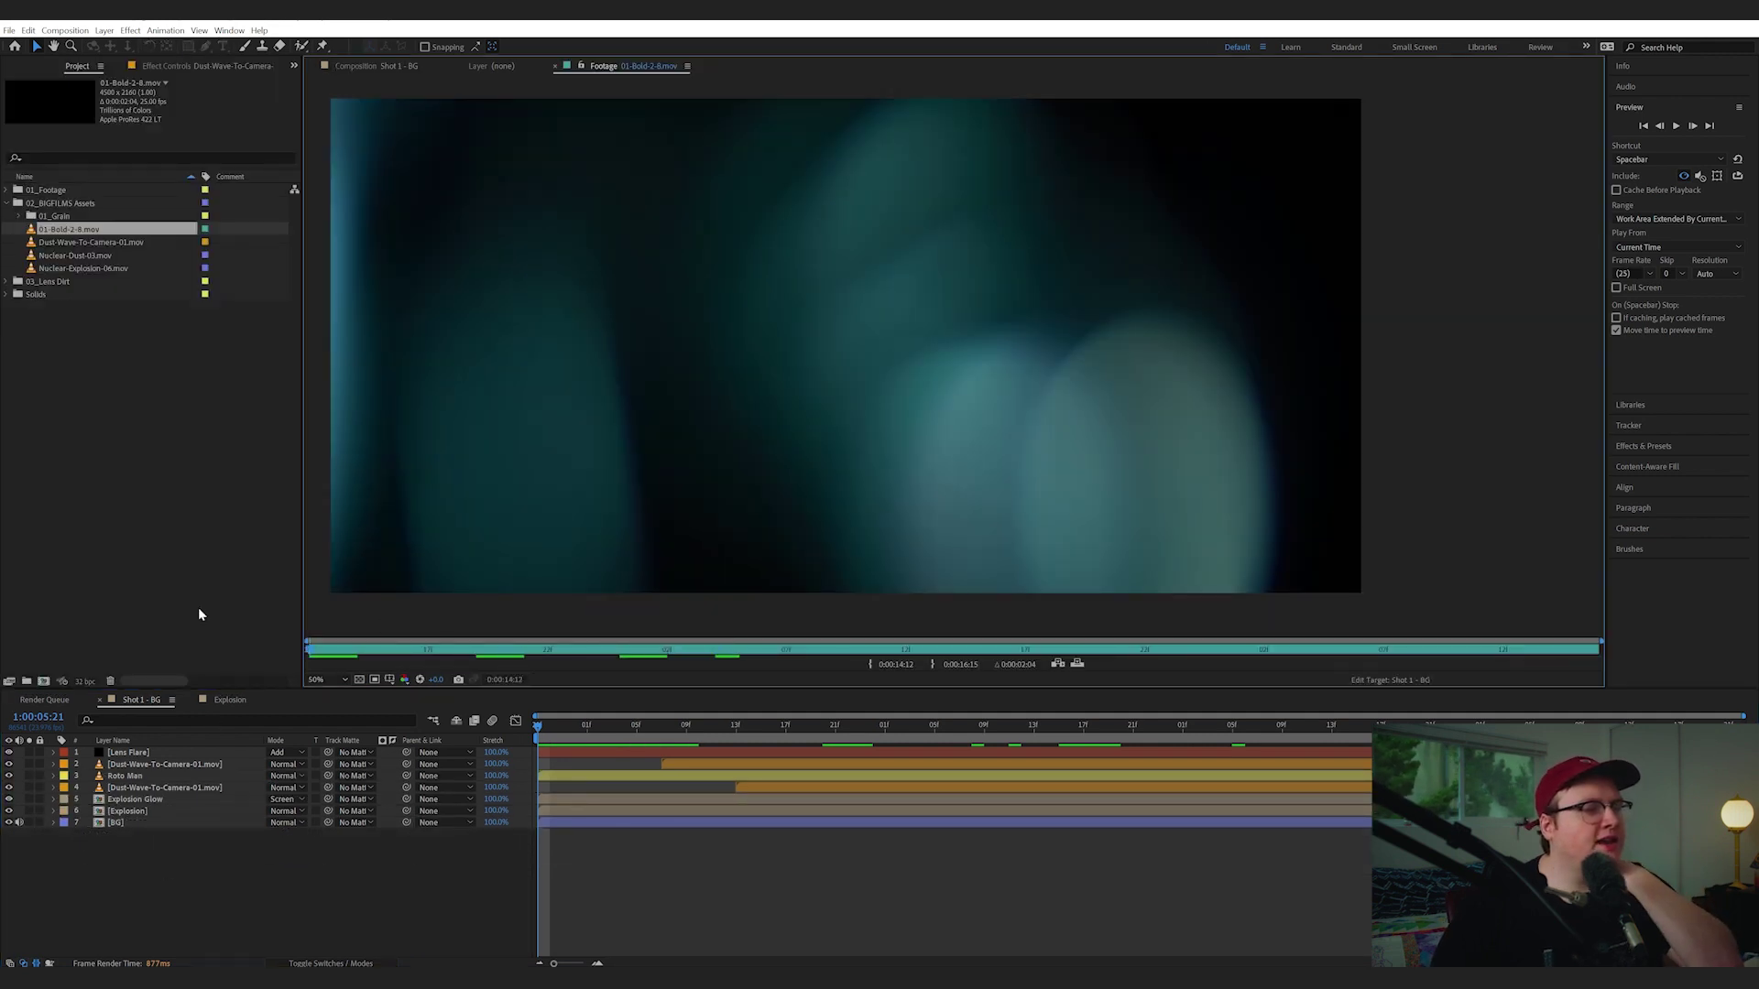
{"action": "left_click", "coordinate": [357, 652]}
{"action": "left_click_drag", "start_coordinate": [488, 649], "coordinate": [905, 652]}
{"action": "left_click_drag", "start_coordinate": [850, 441], "coordinate": [862, 476]}
{"action": "left_click_drag", "start_coordinate": [891, 649], "coordinate": [243, 591]}
Add the light leak as the top layer, fit it to the comp, and blend with Screen
{"action": "left_click_drag", "start_coordinate": [137, 229], "coordinate": [193, 751]}
{"action": "left_click_drag", "start_coordinate": [553, 730], "coordinate": [633, 727]}
{"action": "key", "text": "ctrl+alt+shift+h"}
{"action": "key", "text": "s"}
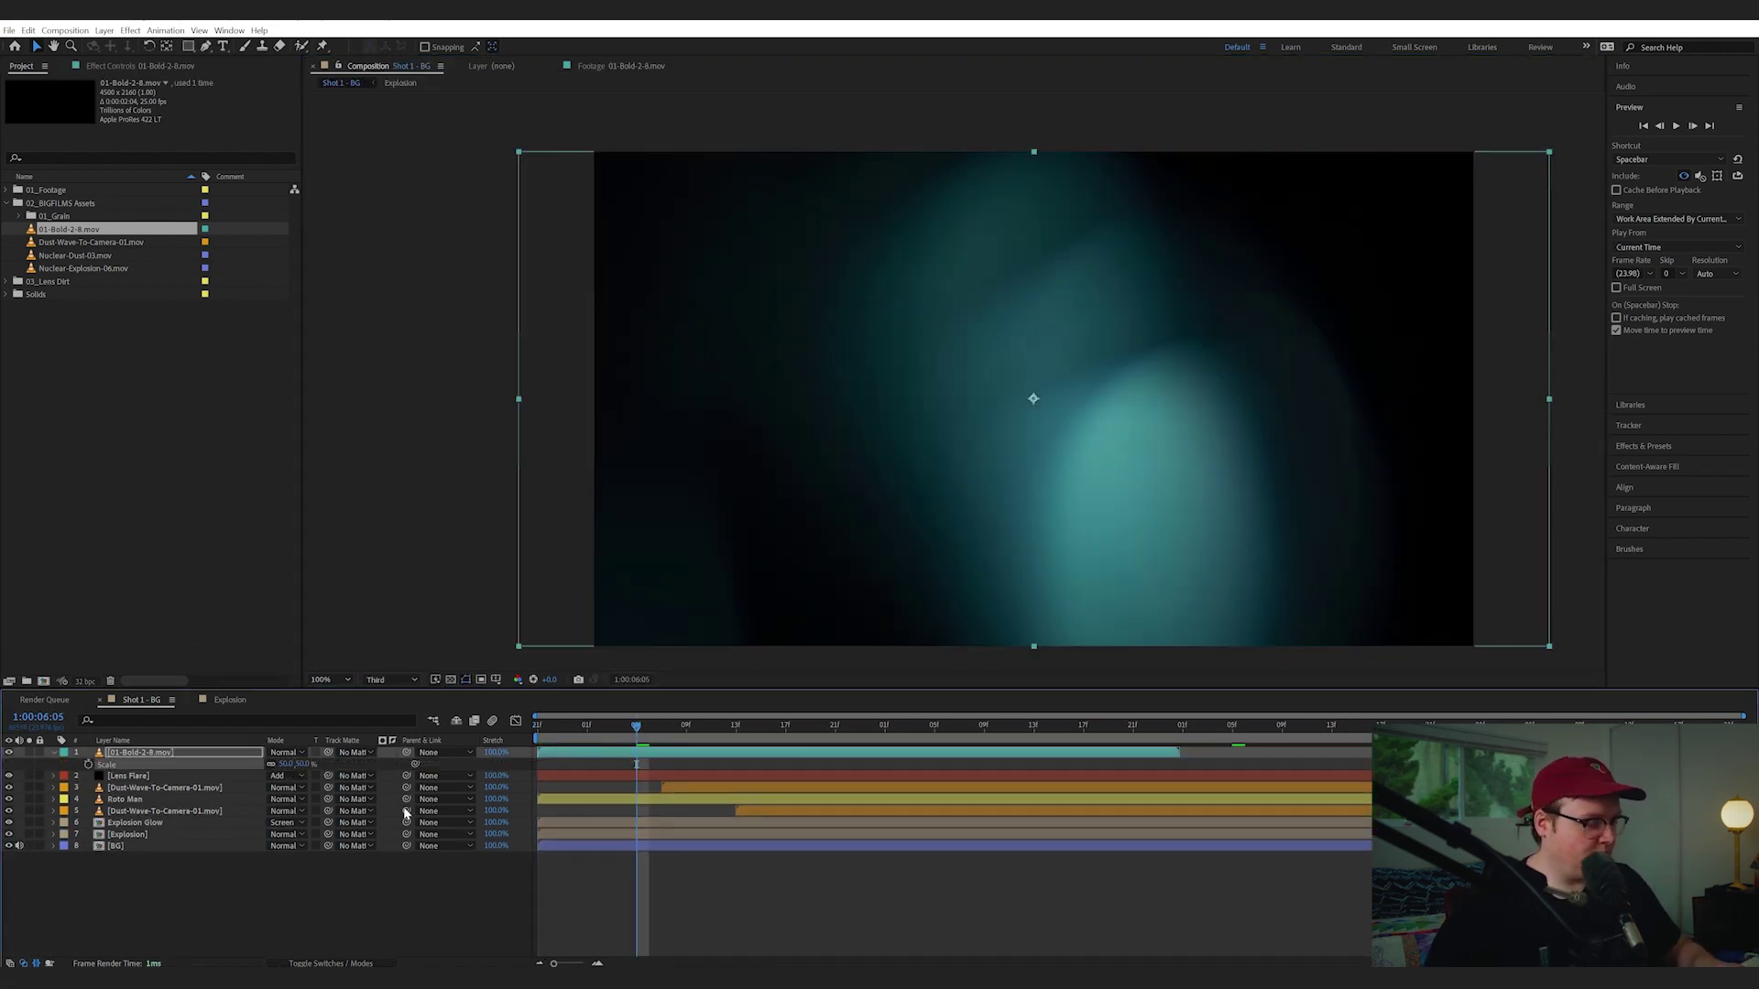
{"action": "left_click", "coordinate": [294, 753]}
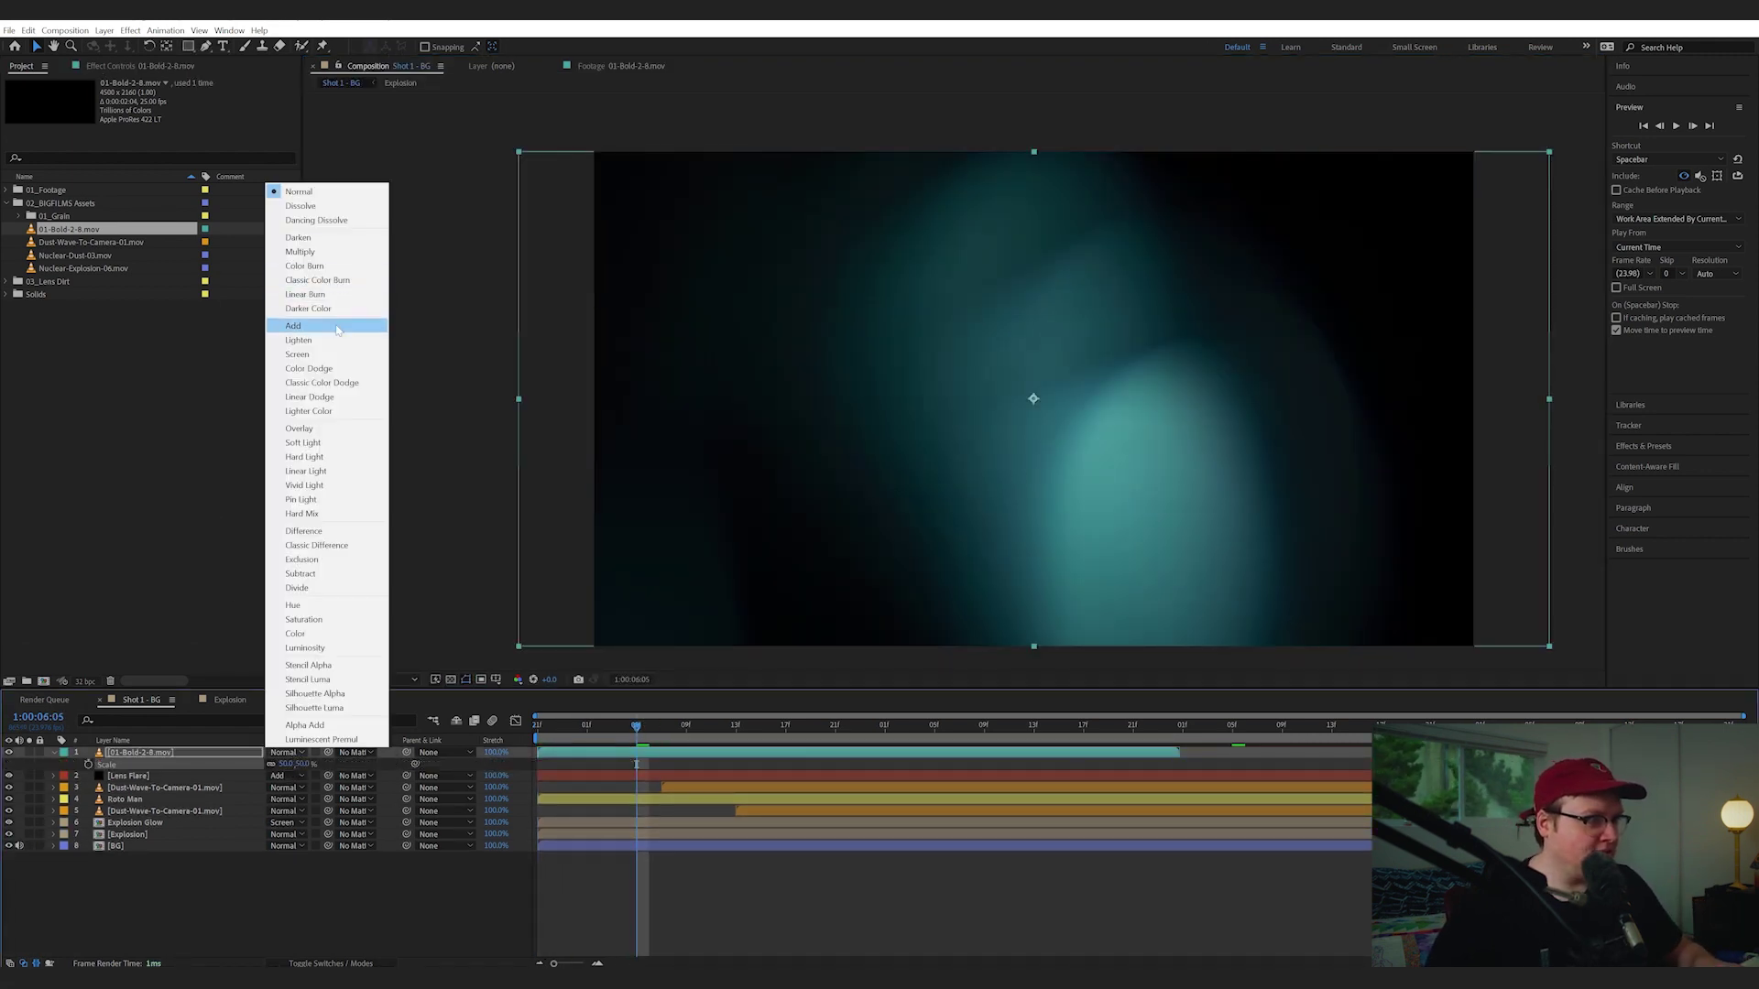
{"action": "left_click", "coordinate": [294, 325]}
{"action": "left_click", "coordinate": [288, 753]}
{"action": "left_click", "coordinate": [298, 355]}
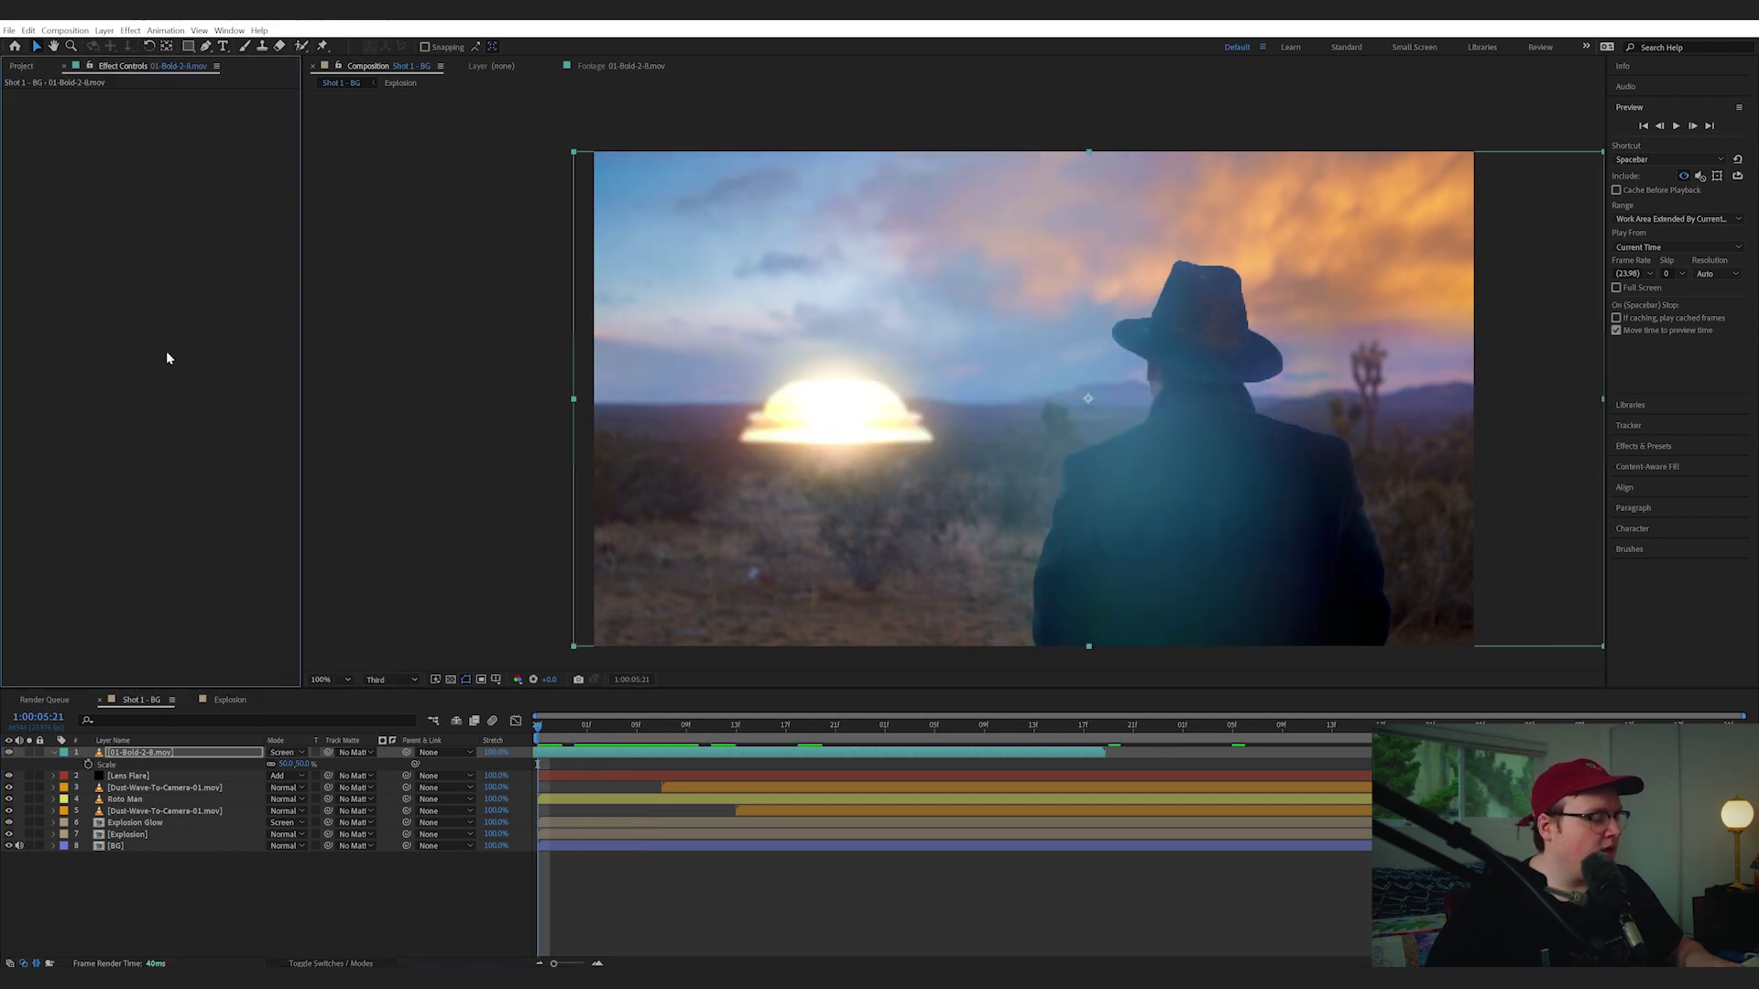
{"action": "key", "text": "ctrl+space"}
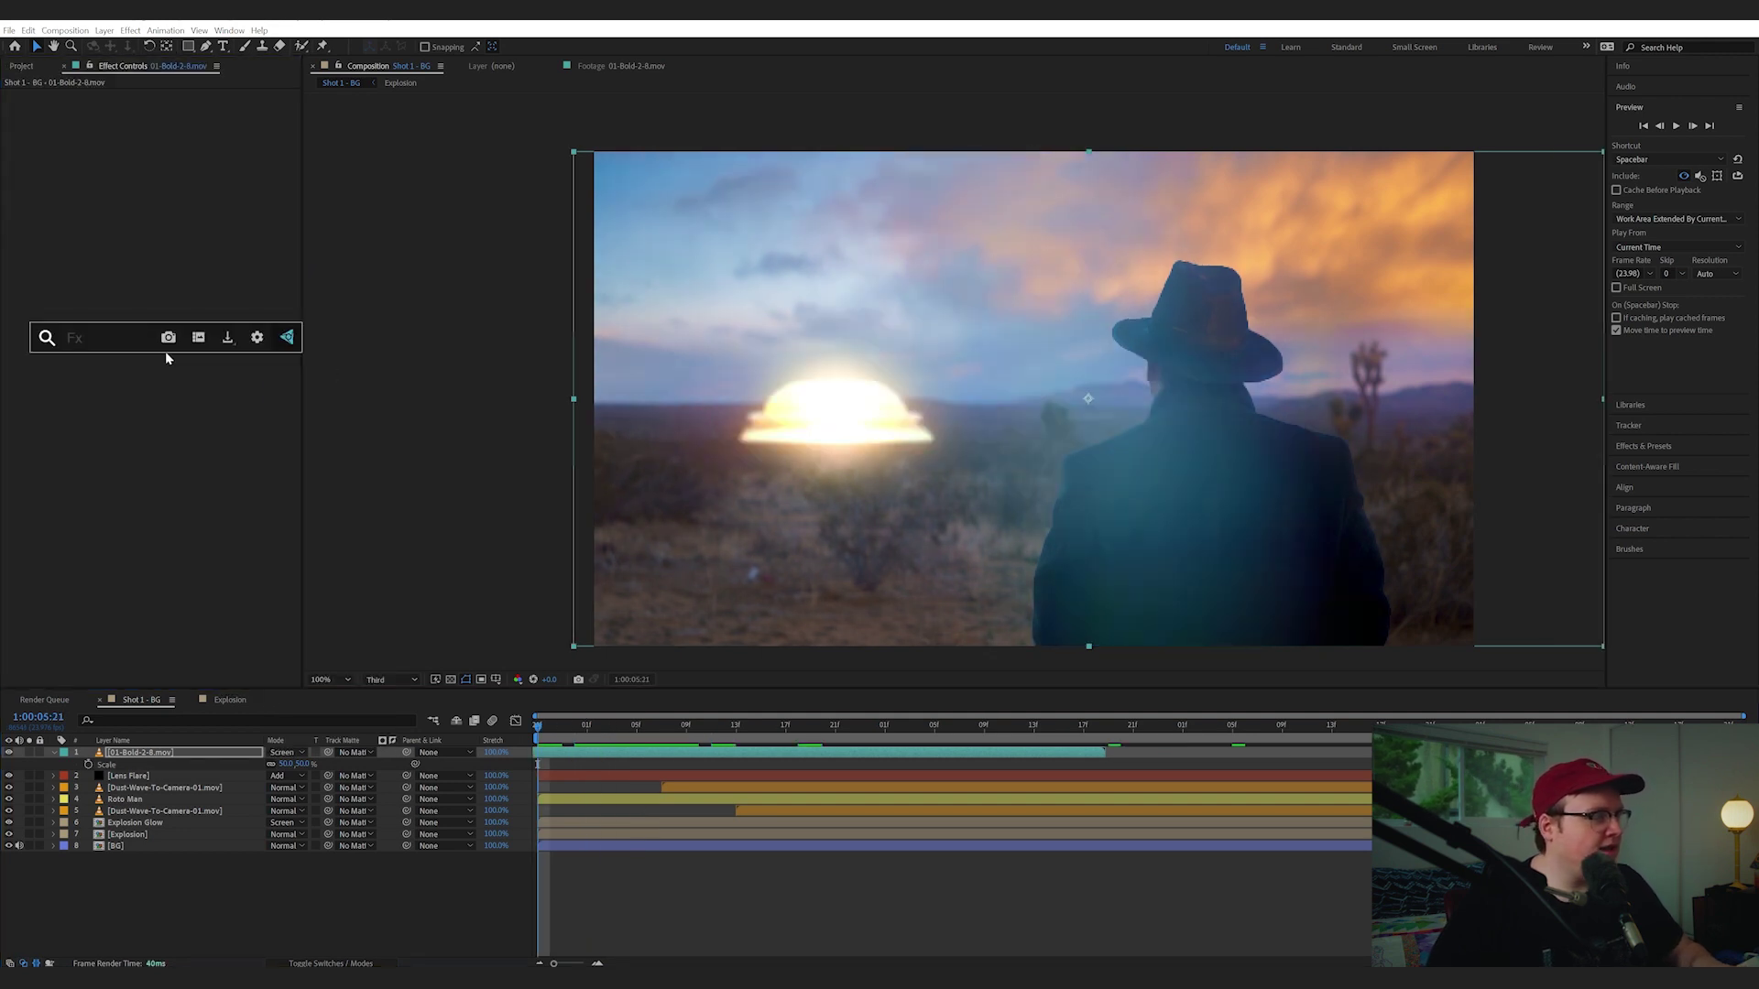
Apply VC Color Vibrance to the light leak with an orange tint colour
{"action": "type", "text": "vc"}
{"action": "left_click", "coordinate": [154, 375]}
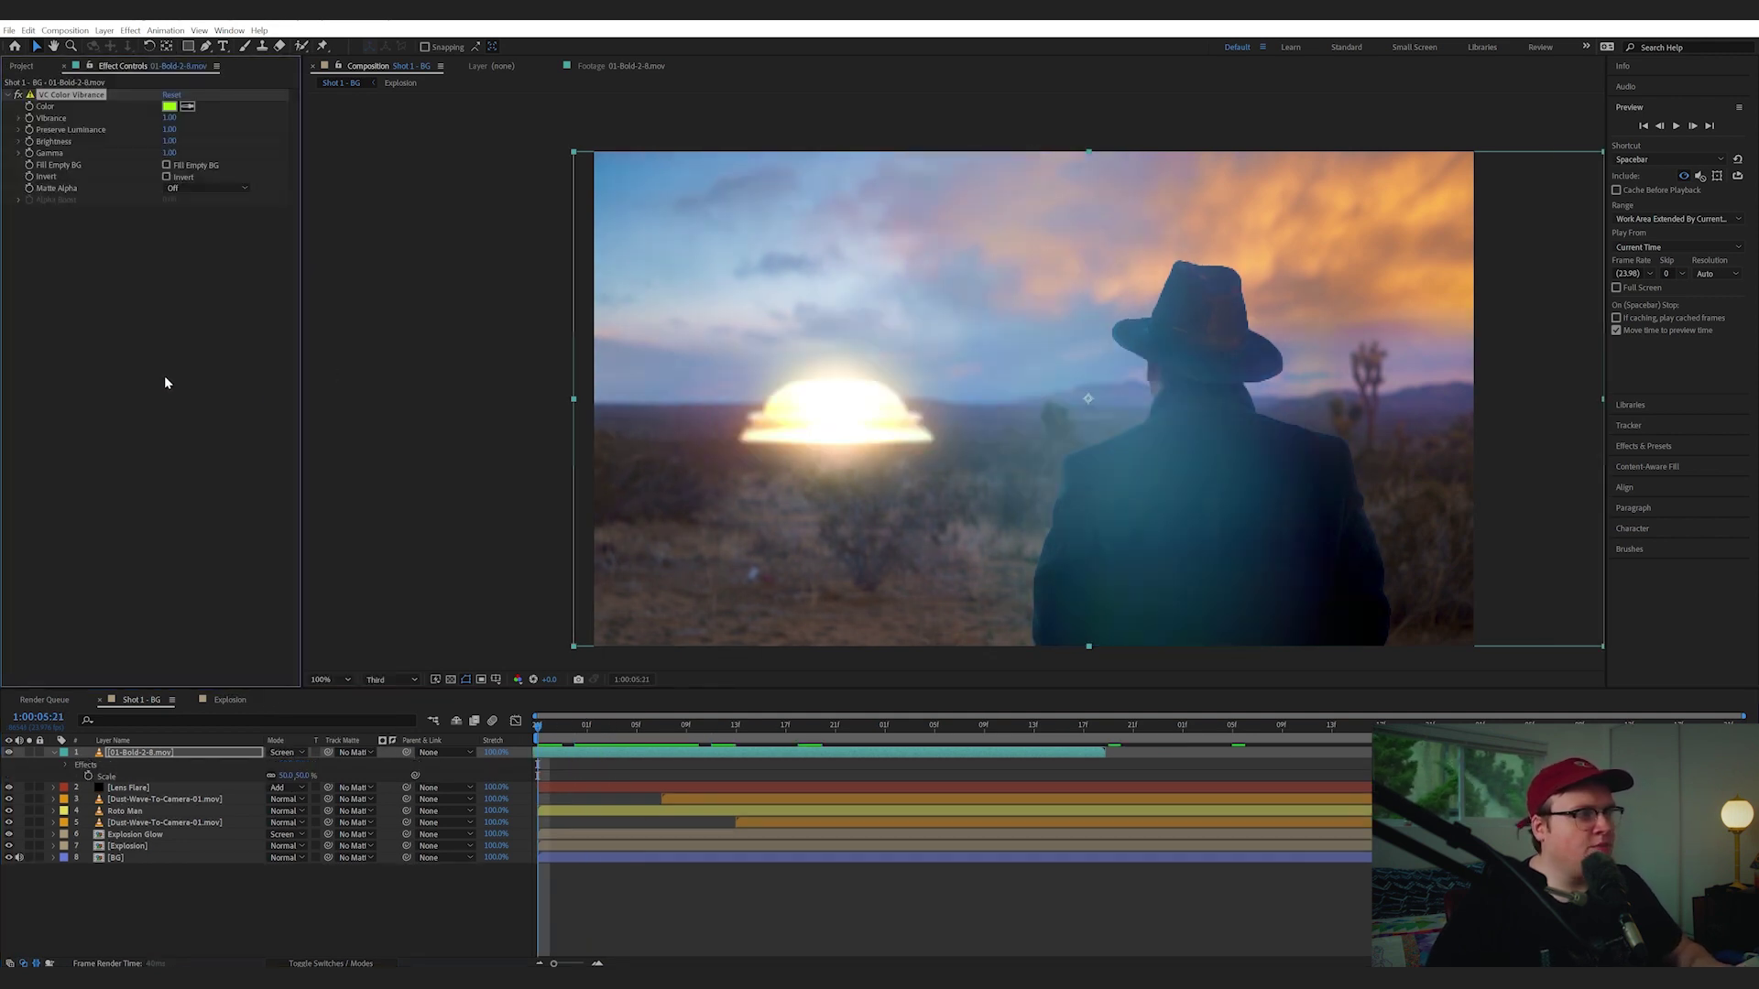
{"action": "left_click", "coordinate": [170, 106]}
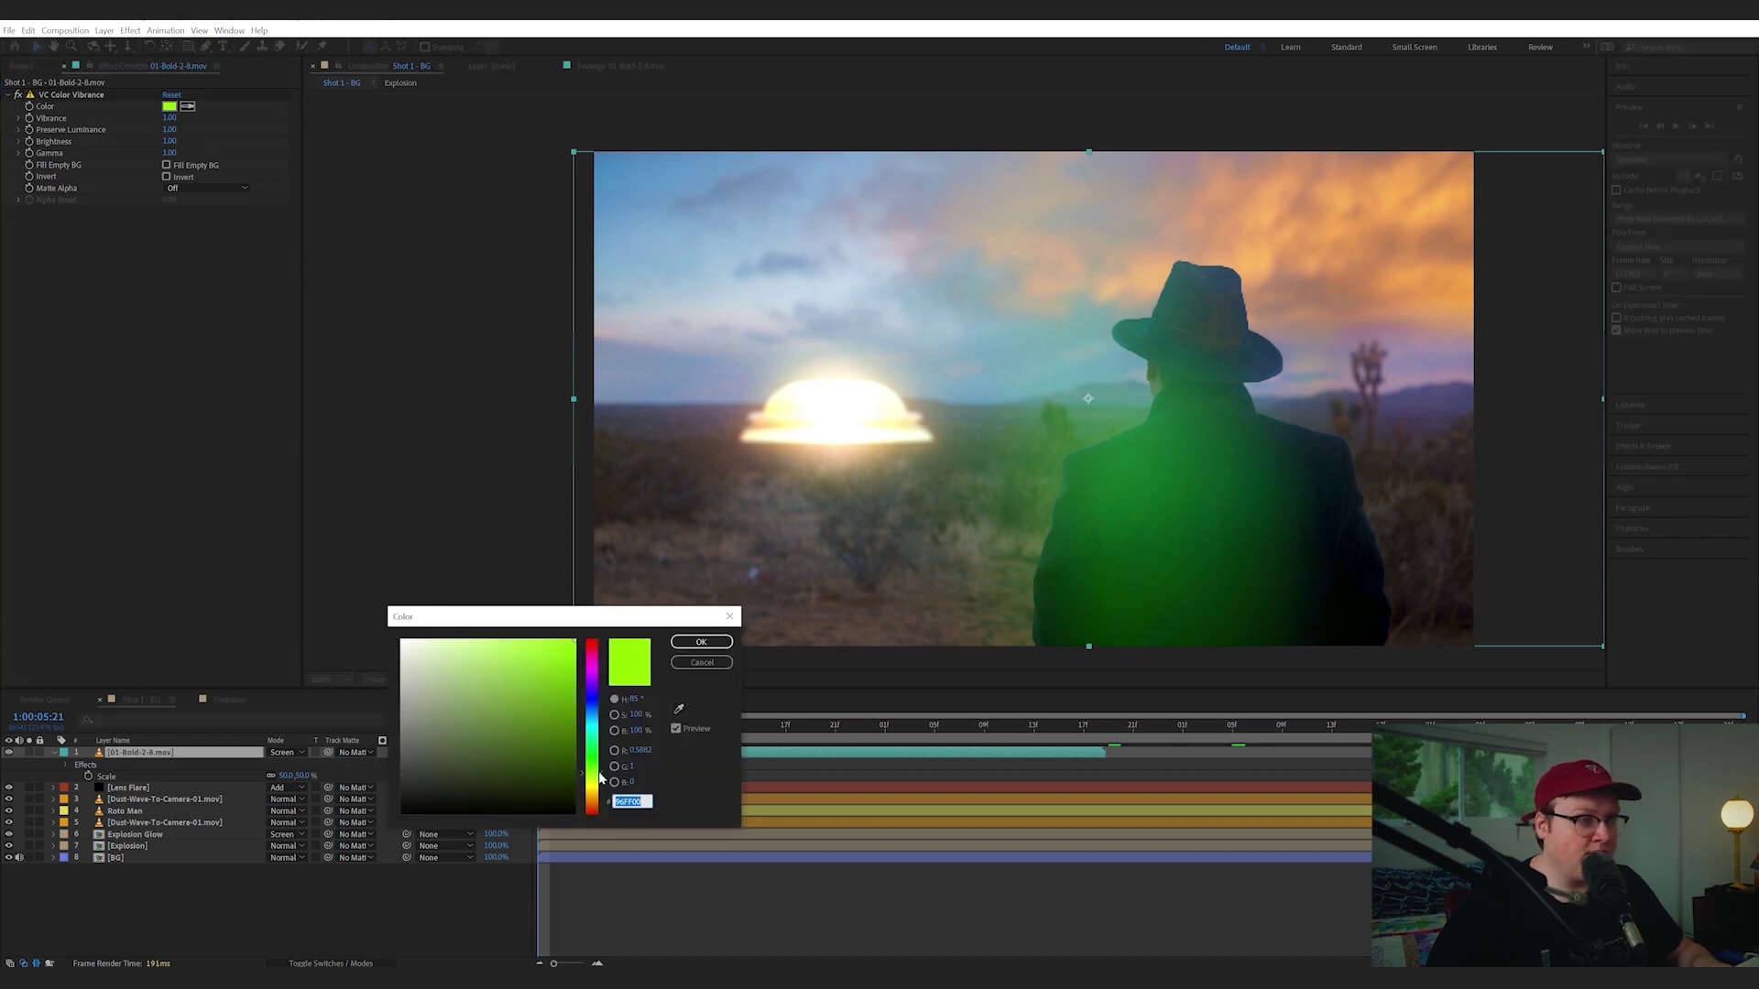
{"action": "left_click_drag", "start_coordinate": [600, 777], "coordinate": [600, 799]}
{"action": "left_click", "coordinate": [700, 641]}
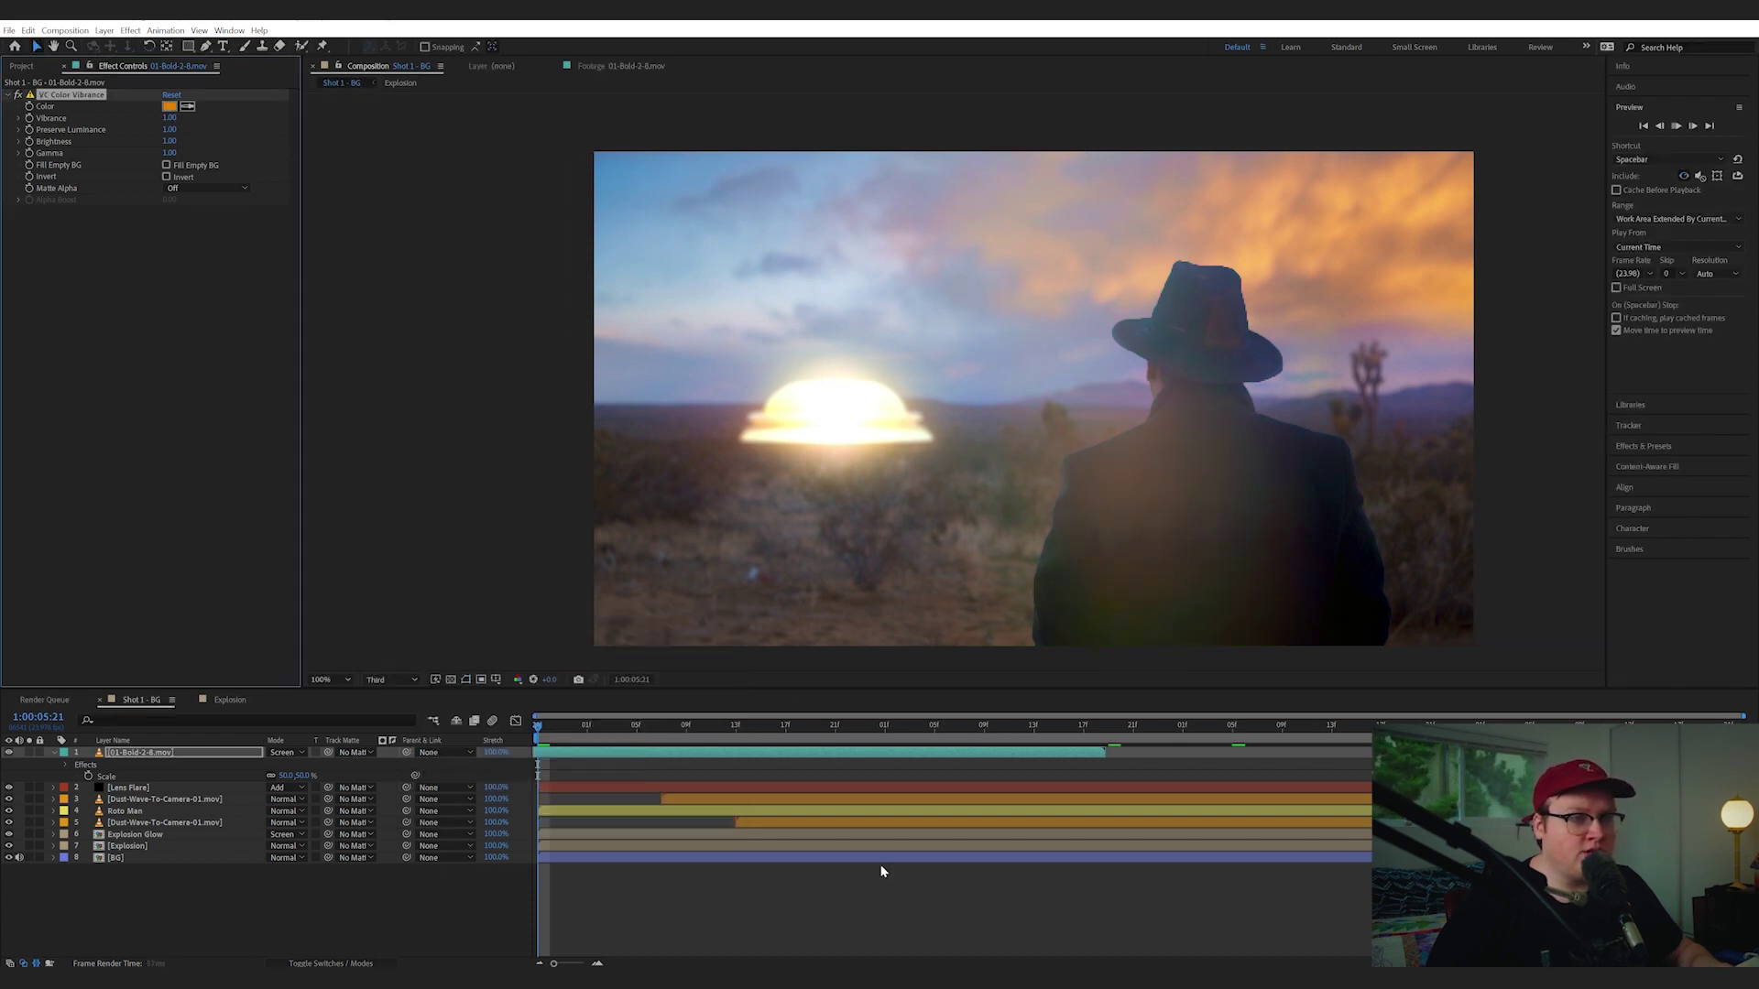
Slide the light leak earlier, lower its opacity to about 53%, and preview the shot
{"action": "left_click", "coordinate": [447, 750]}
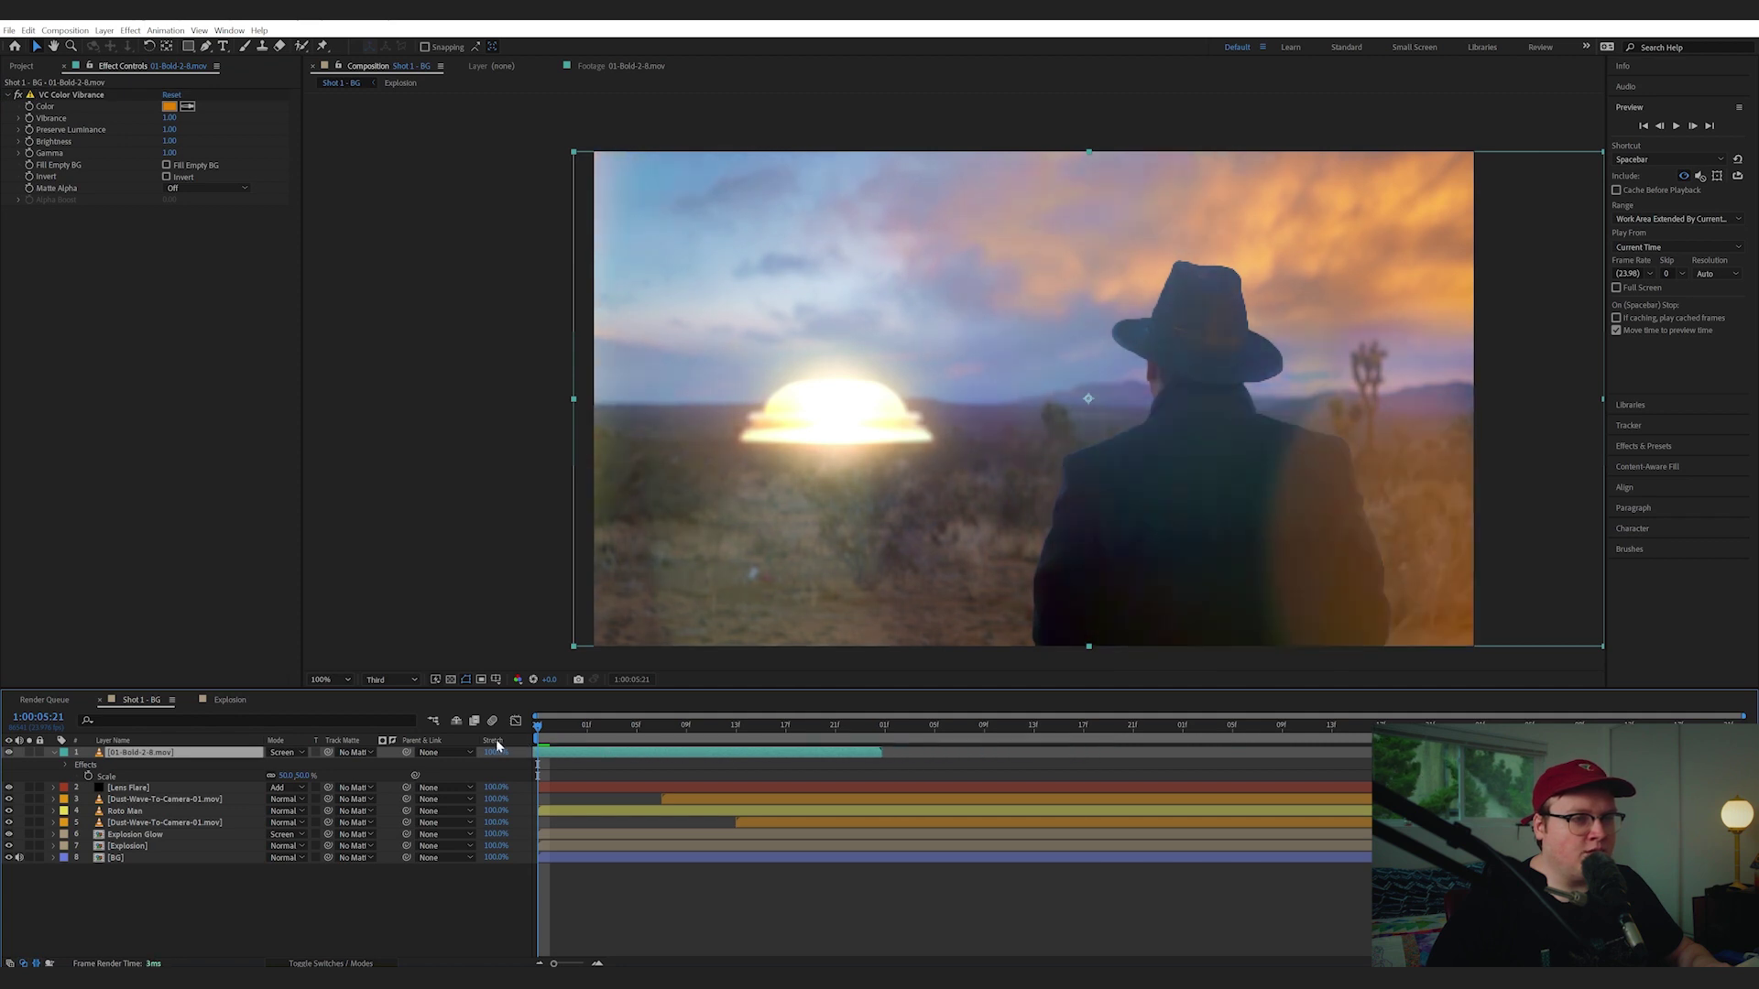
{"action": "mouse_move", "coordinate": [448, 745]}
{"action": "left_mouse_down"}
{"action": "mouse_move", "coordinate": [381, 740]}
{"action": "mouse_move", "coordinate": [423, 742]}
{"action": "left_mouse_up"}
{"action": "key", "text": "space"}
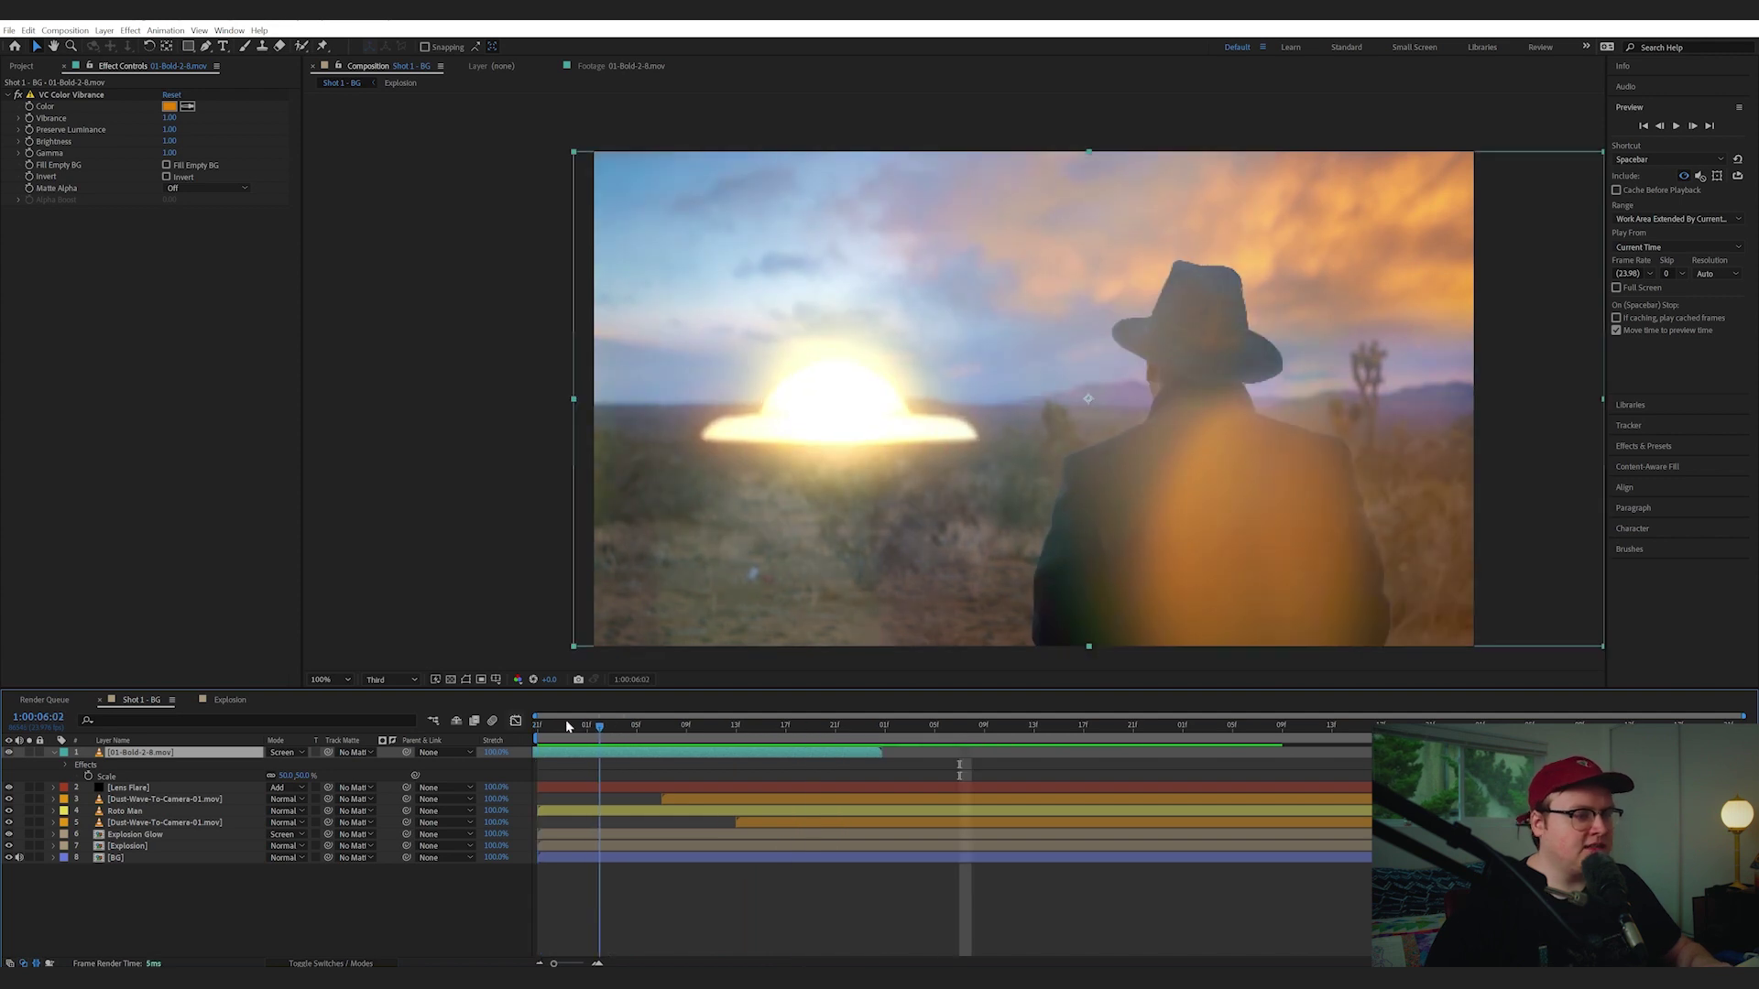
{"action": "left_click", "coordinate": [572, 727]}
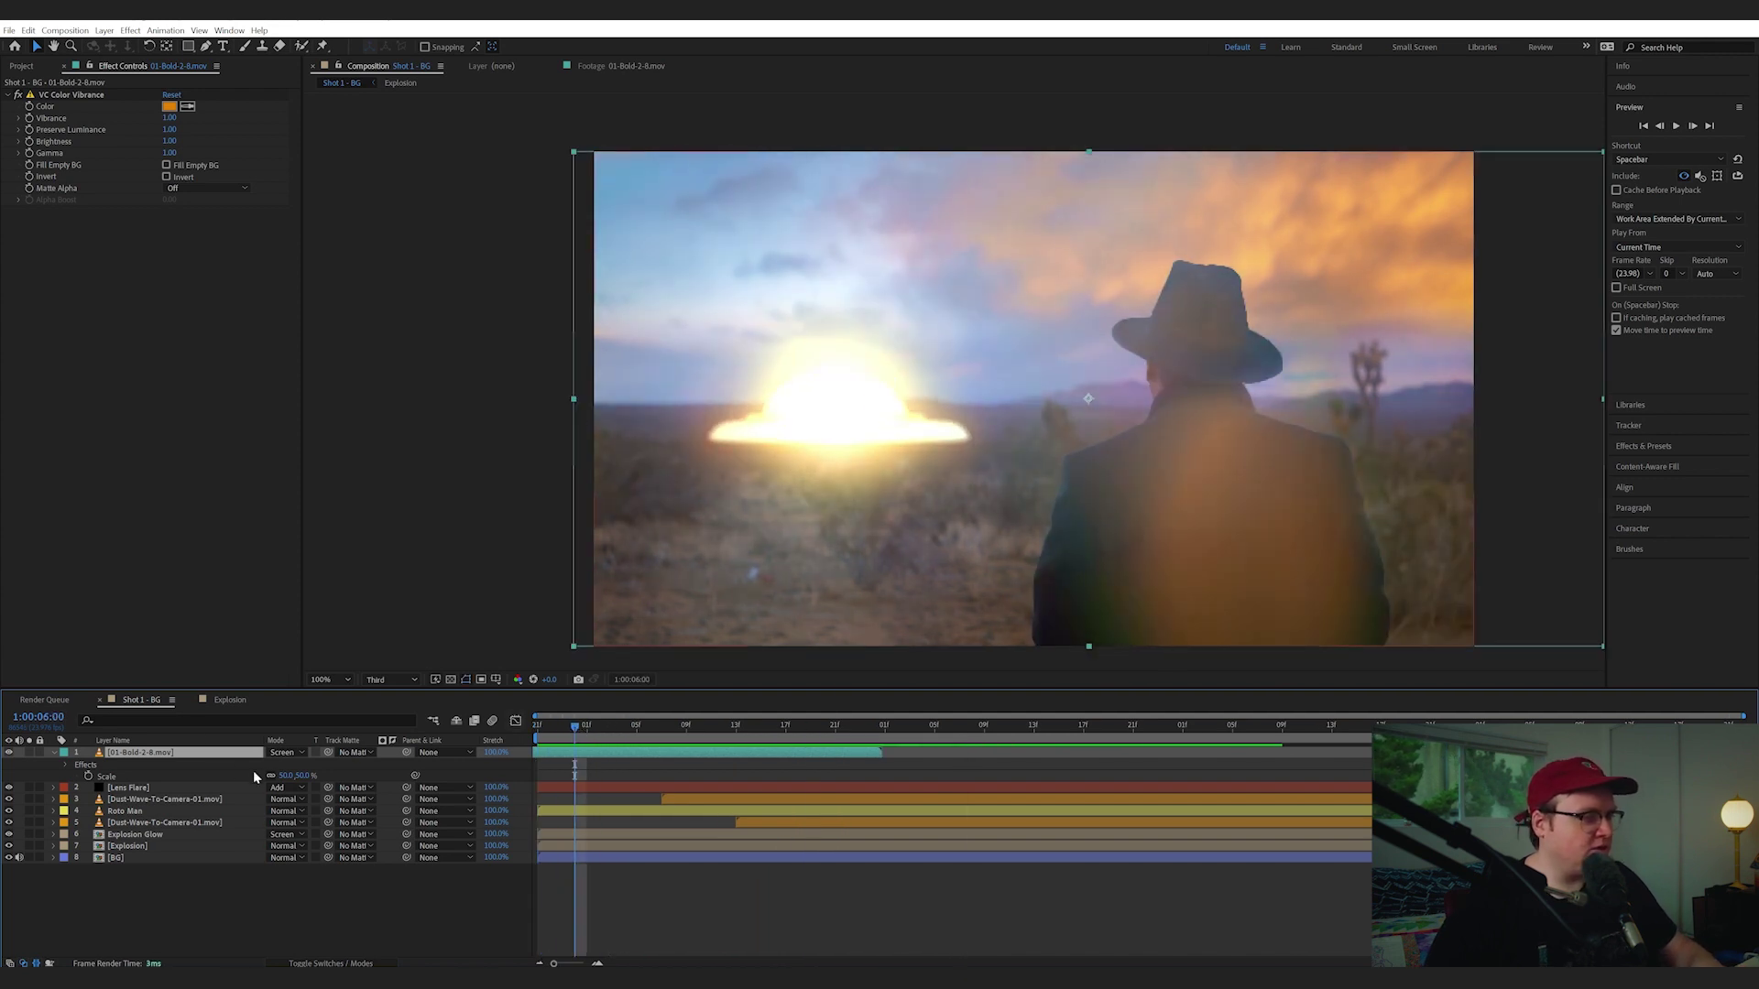
{"action": "key", "text": "t"}
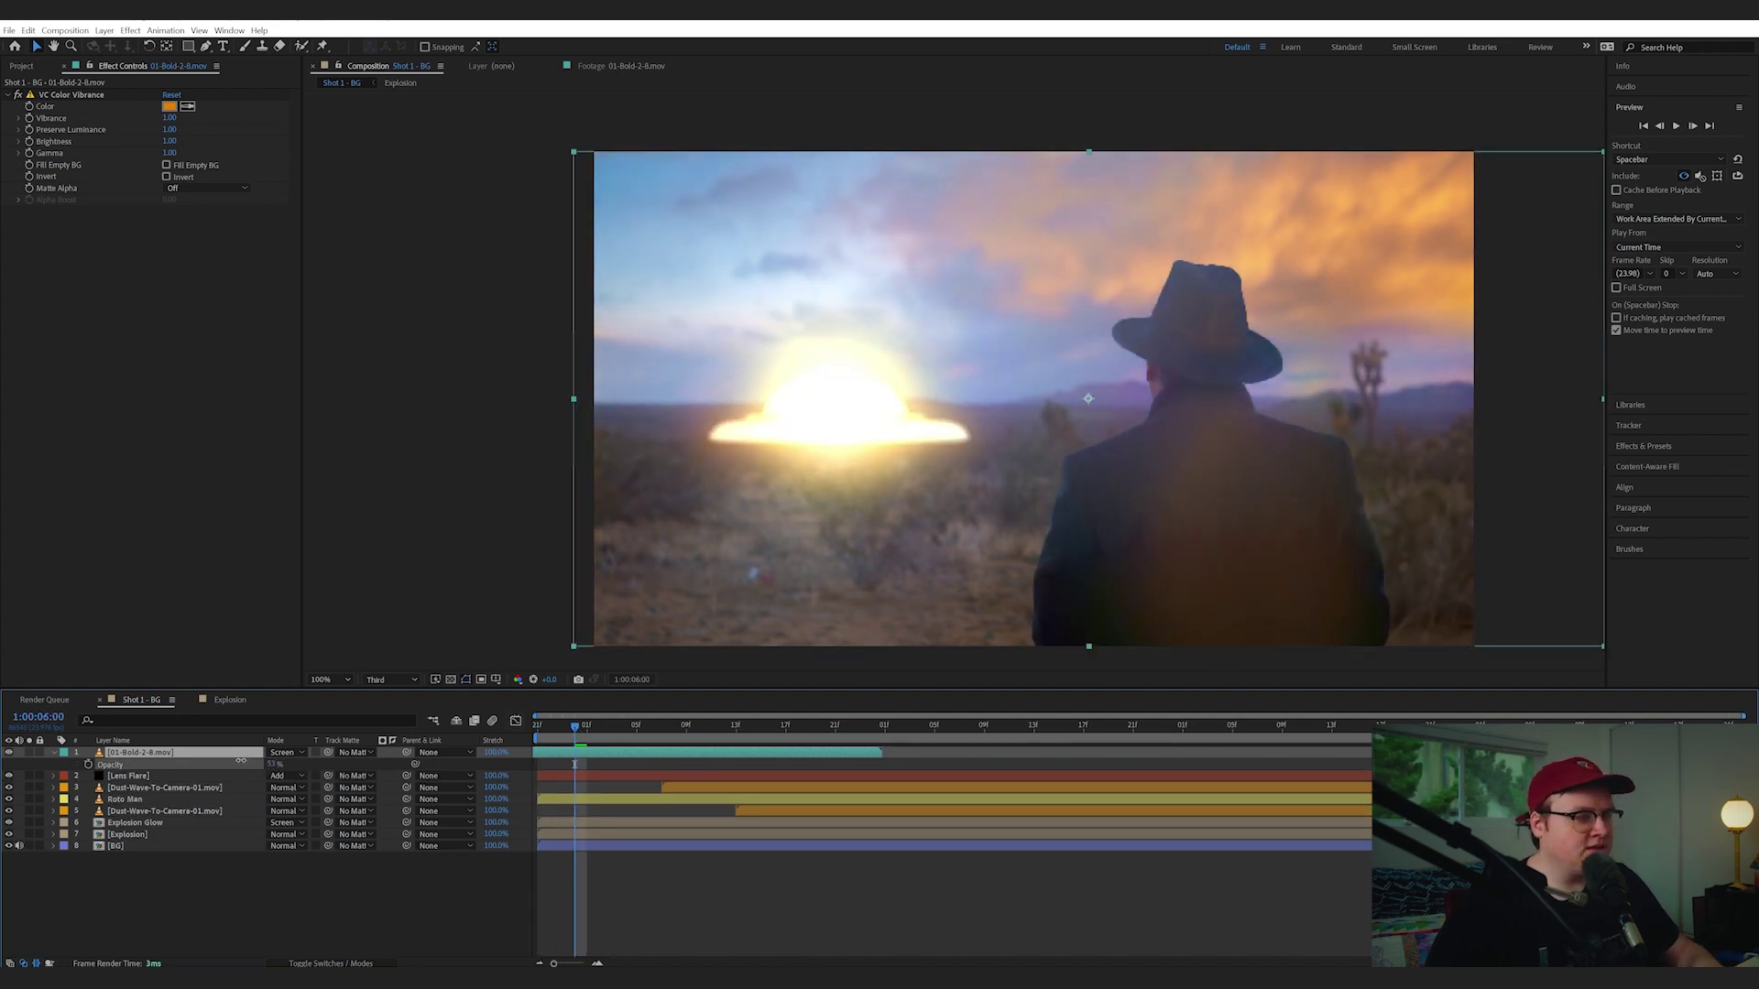
{"action": "key", "text": "space"}
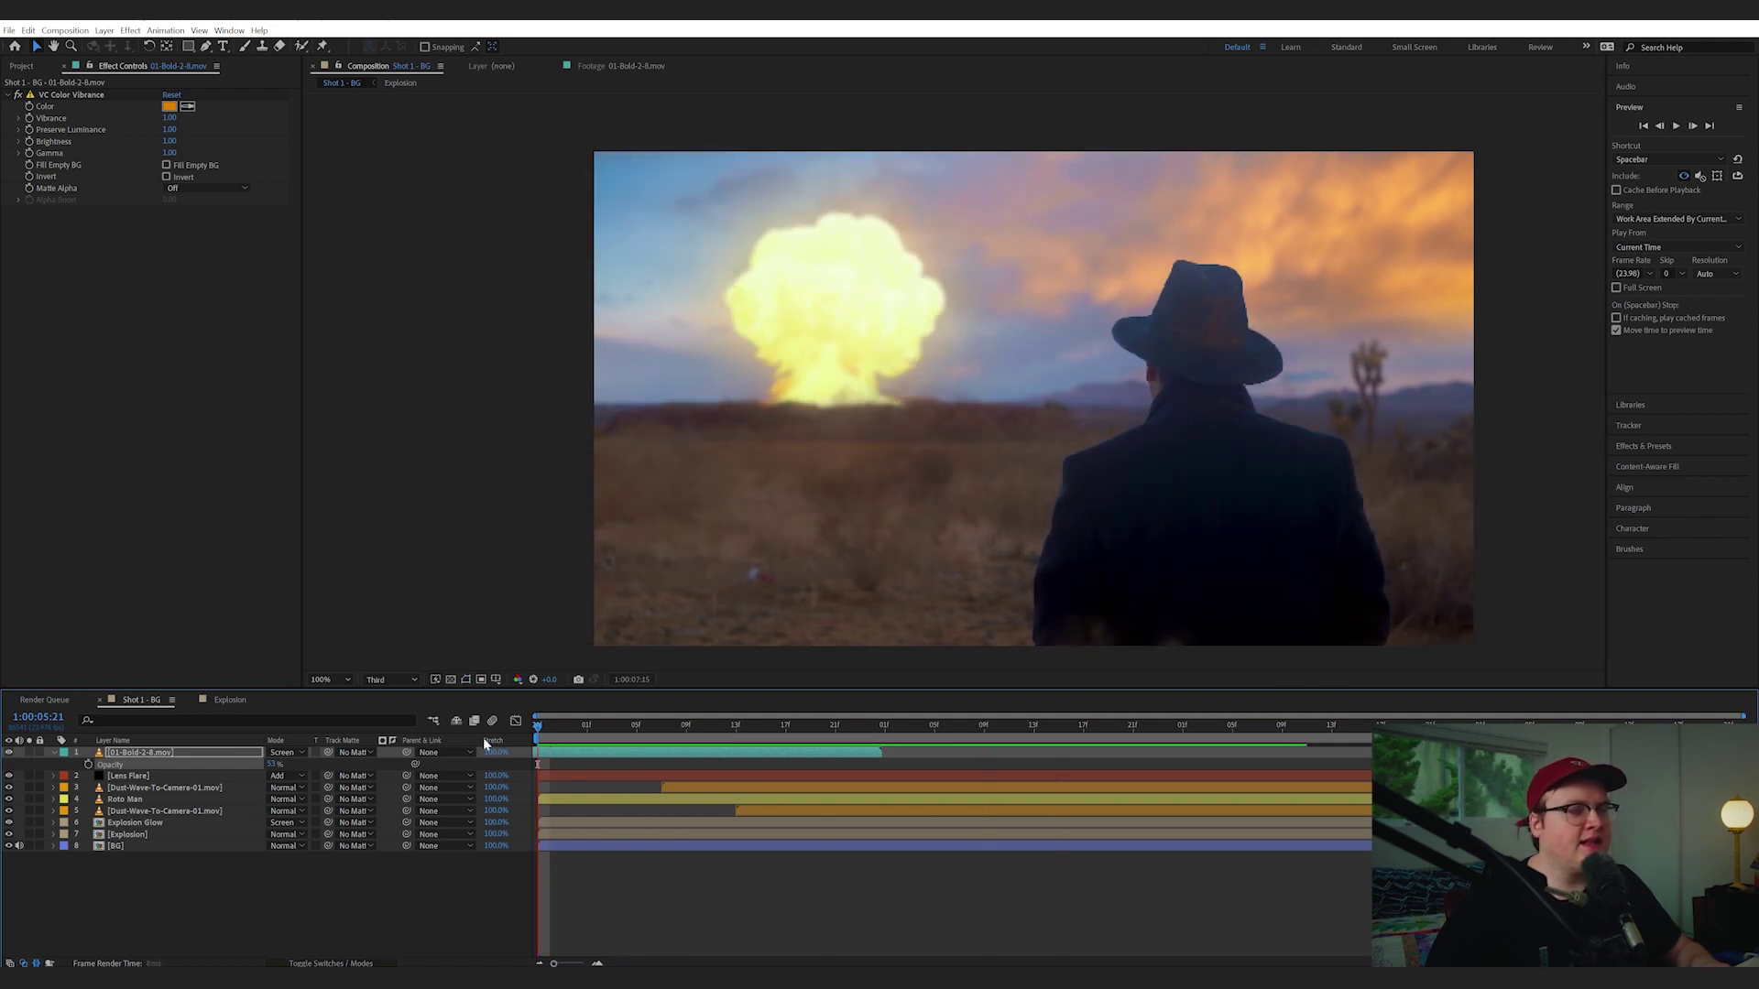
{"action": "key", "text": "space"}
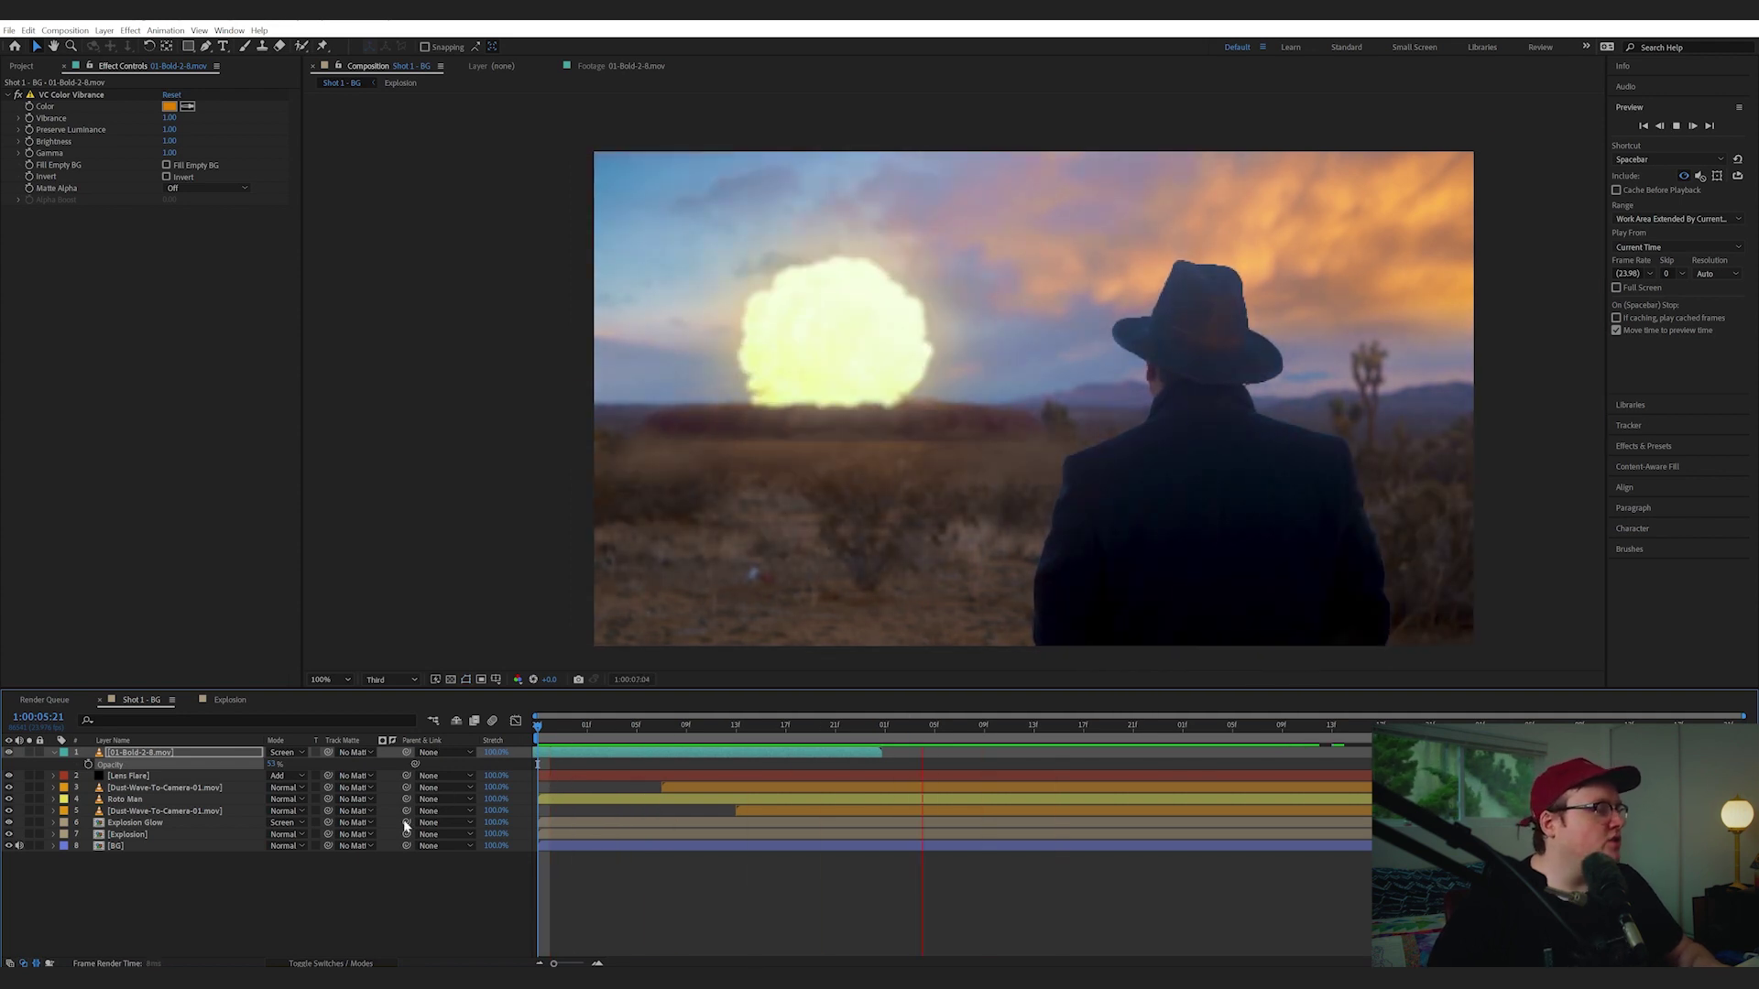
{"action": "left_click", "coordinate": [21, 66]}
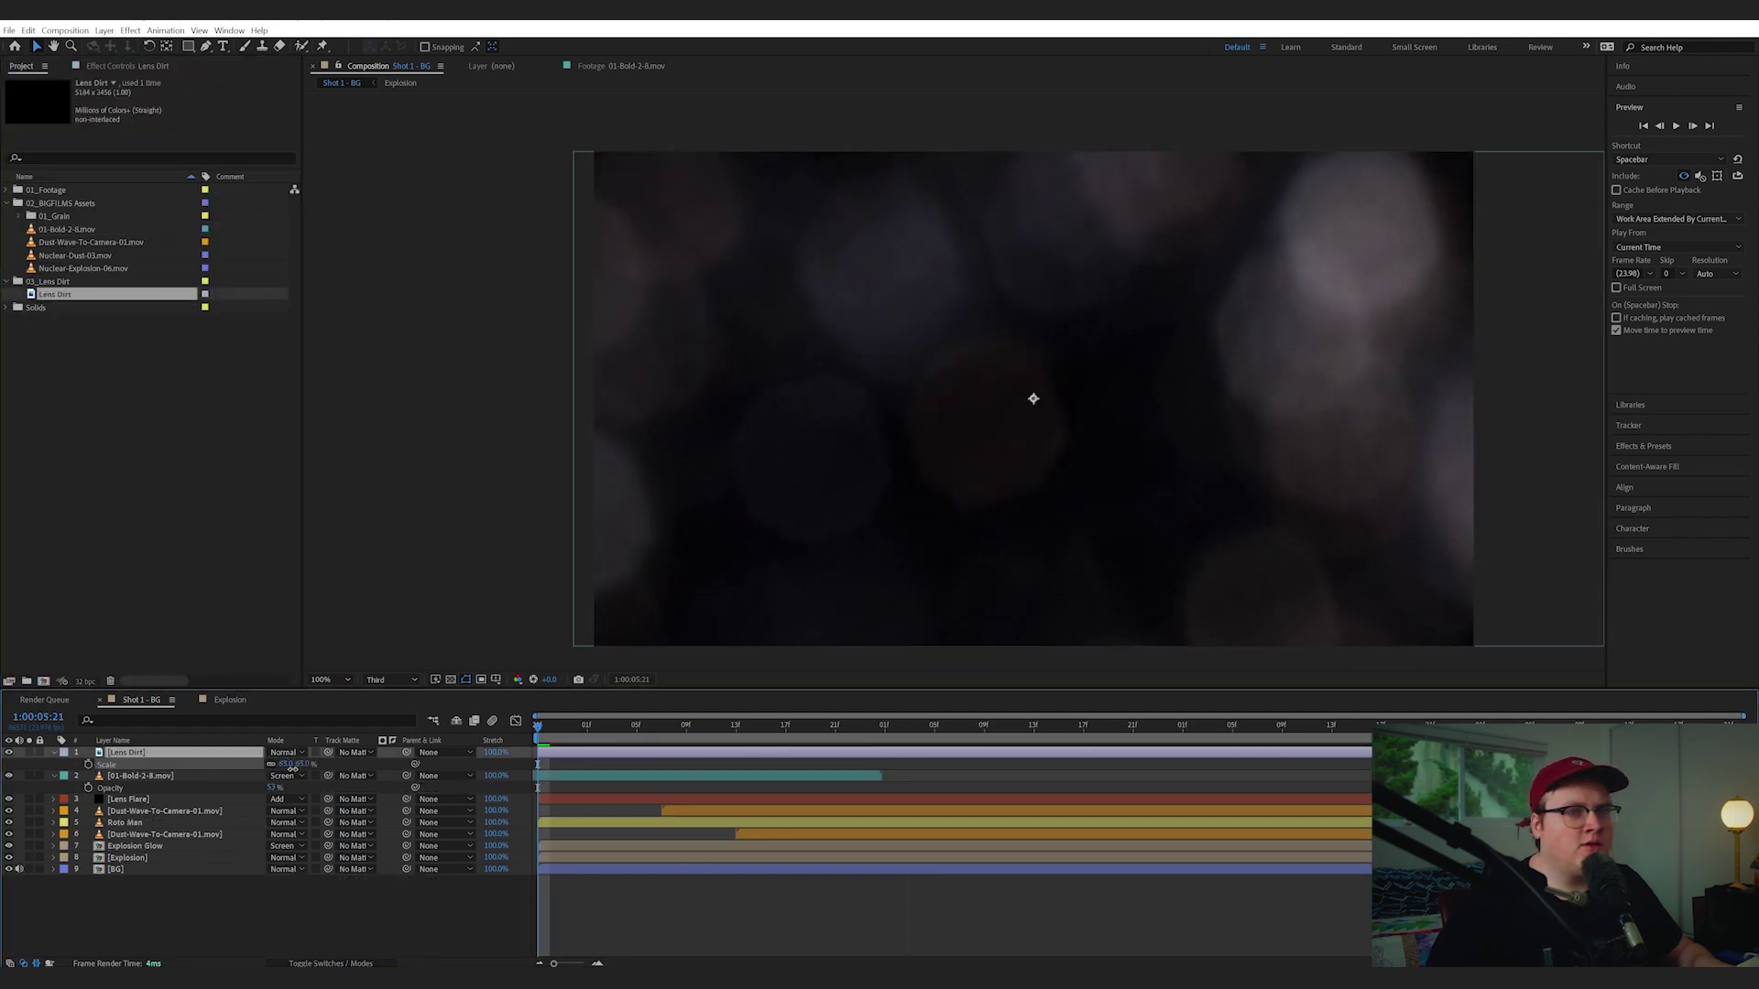
Add the Lens Dirt layer to the comp in Screen mode, moved down in frame
{"action": "left_click_drag", "start_coordinate": [284, 764], "coordinate": [282, 778]}
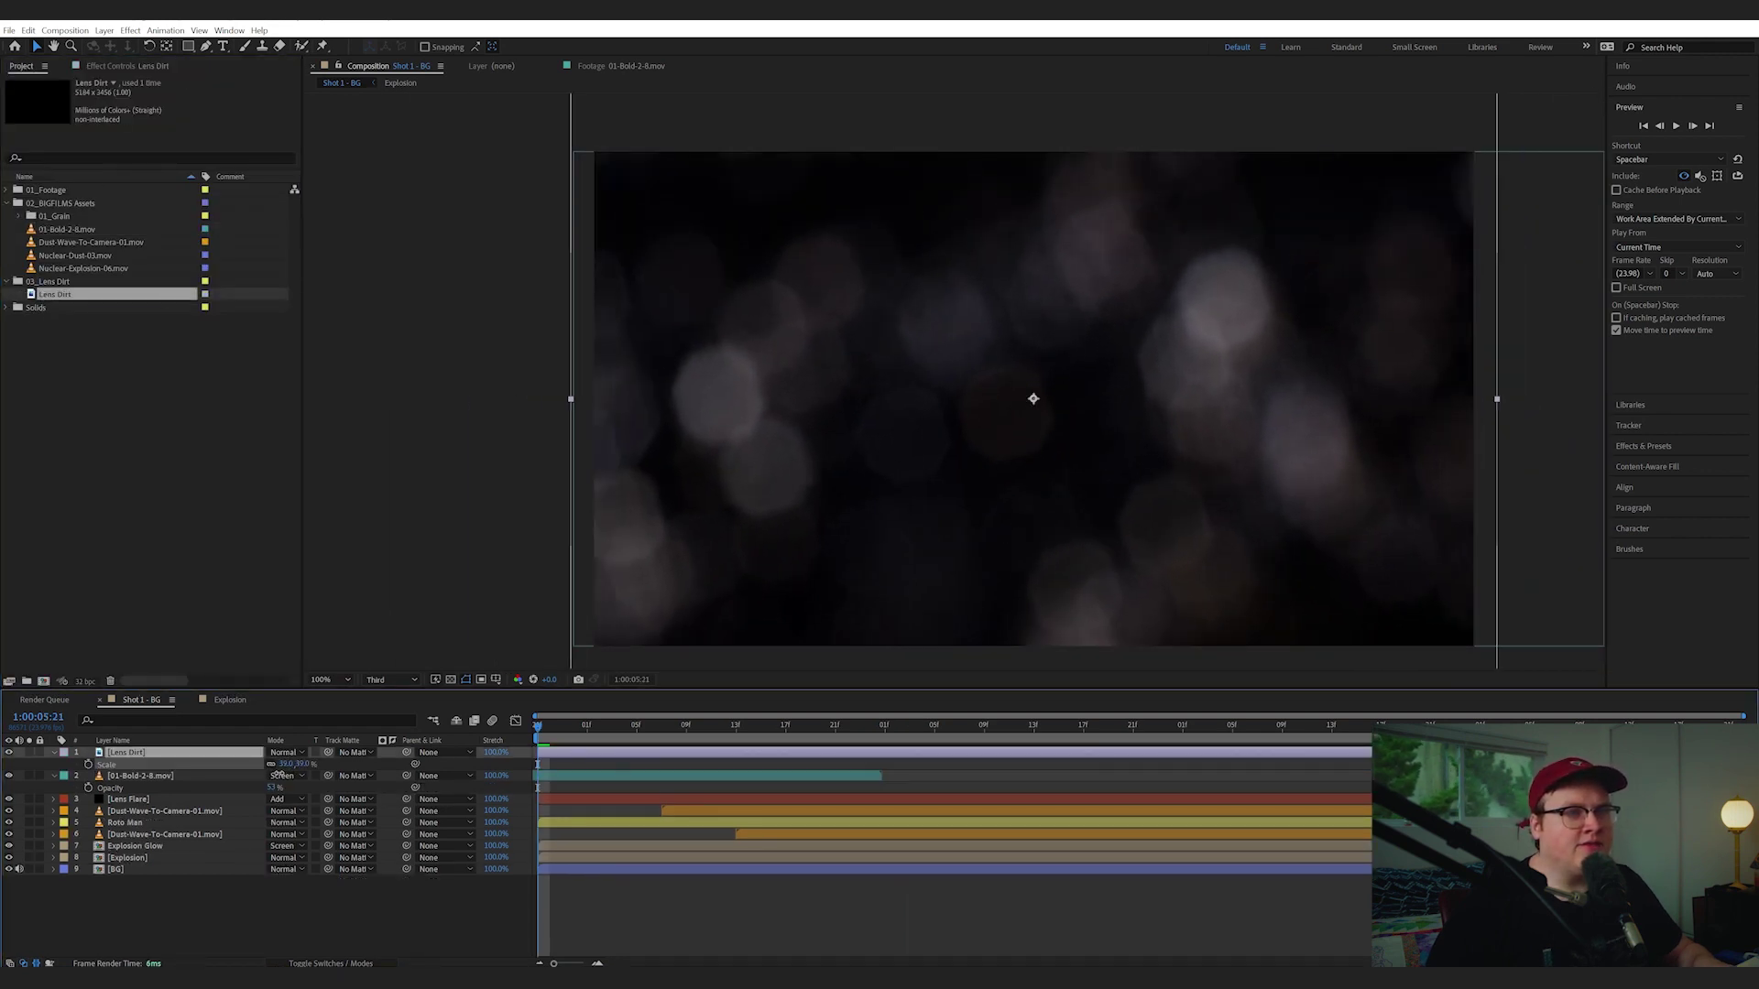
{"action": "left_click", "coordinate": [285, 752]}
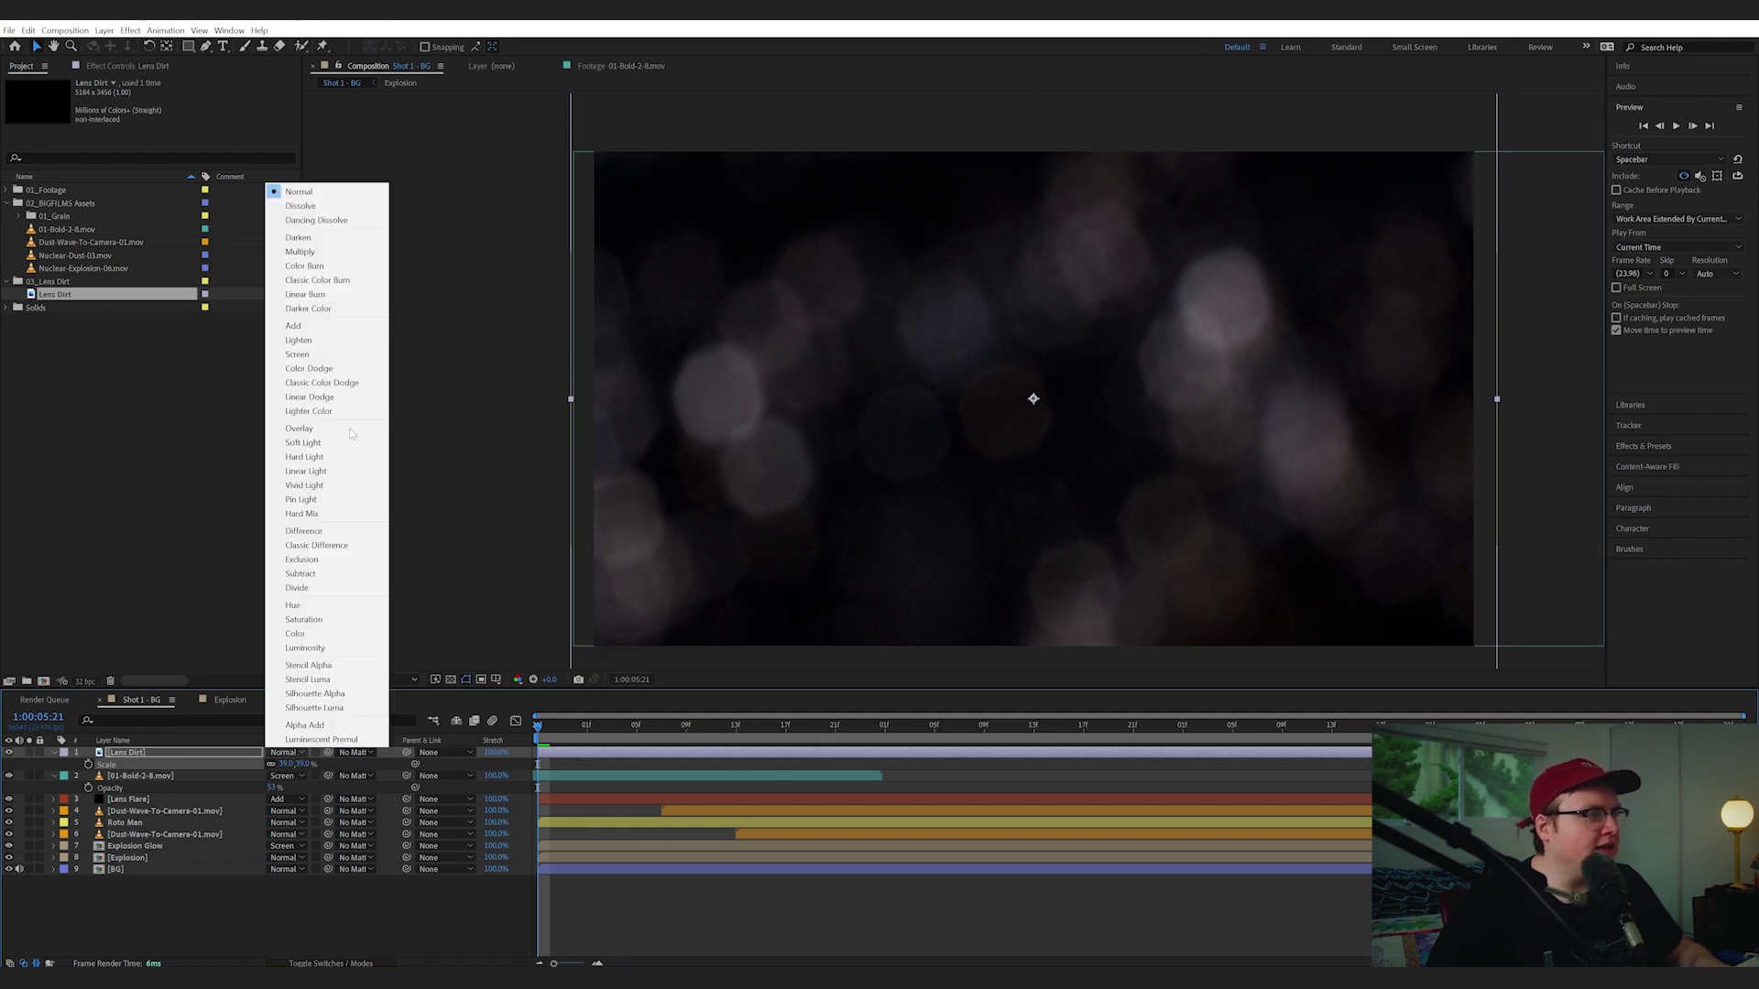
{"action": "left_click", "coordinate": [334, 357]}
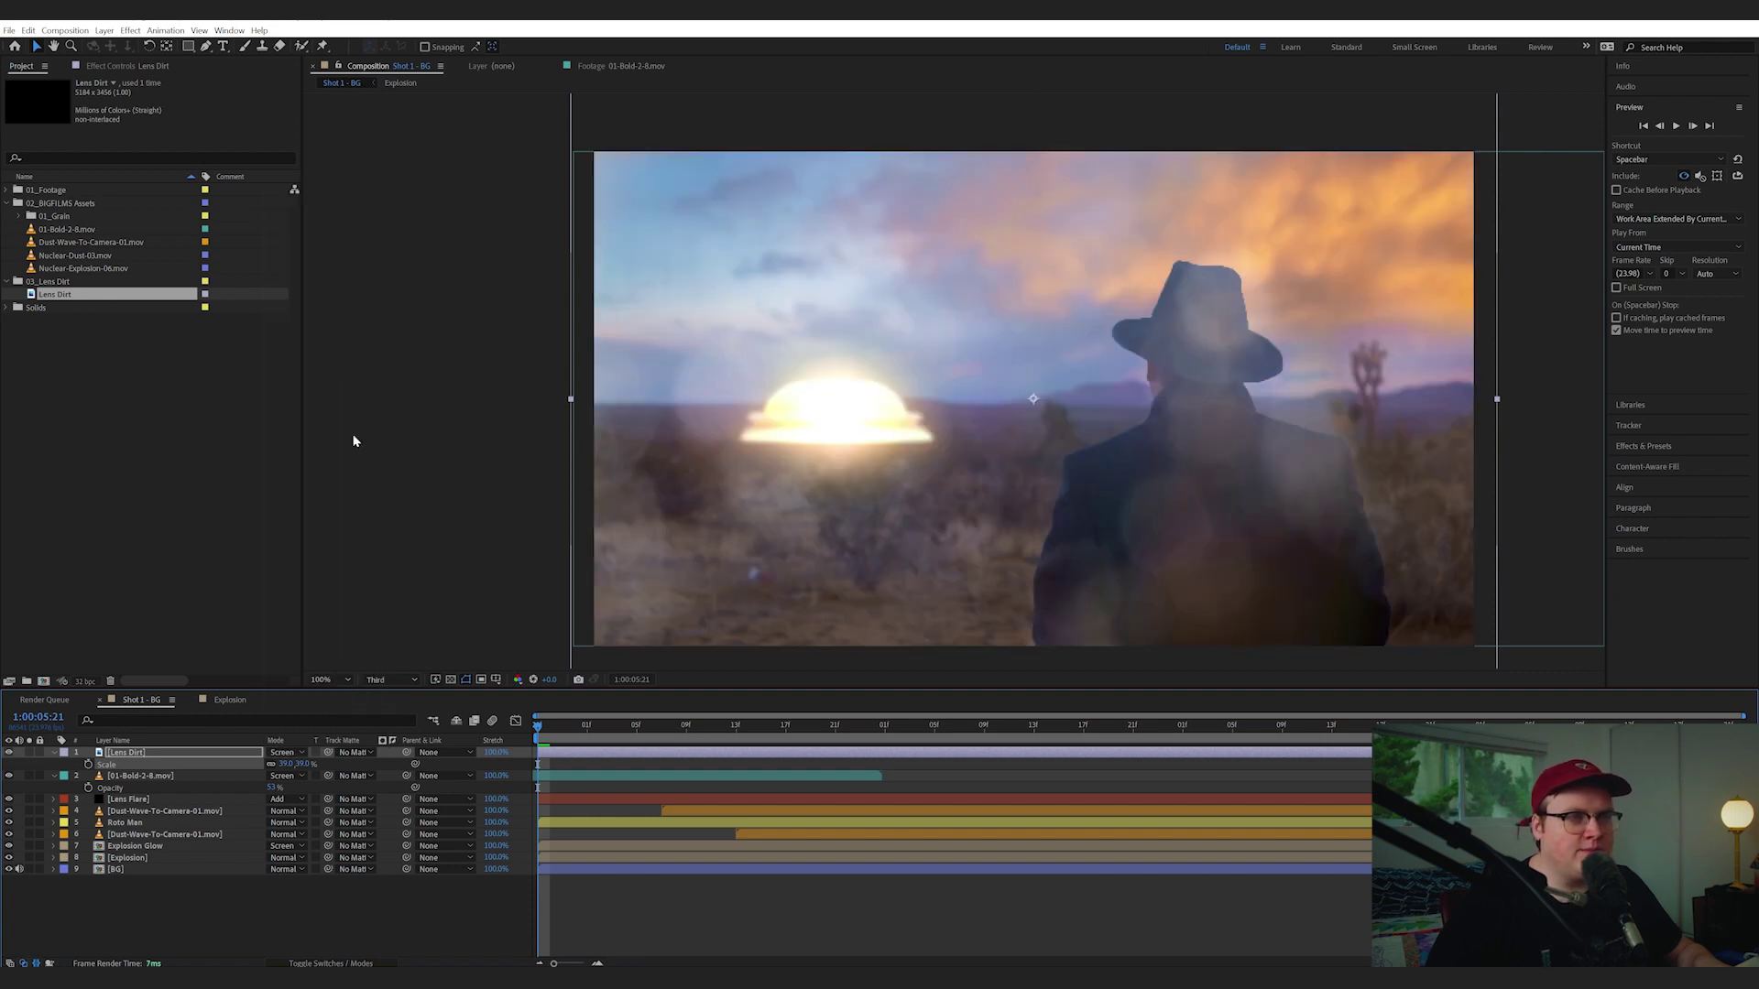
{"action": "left_click_drag", "start_coordinate": [1149, 478], "coordinate": [1157, 532]}
Apply Tint to Lens Dirt with Map White To set to orange
{"action": "key", "text": "F3"}
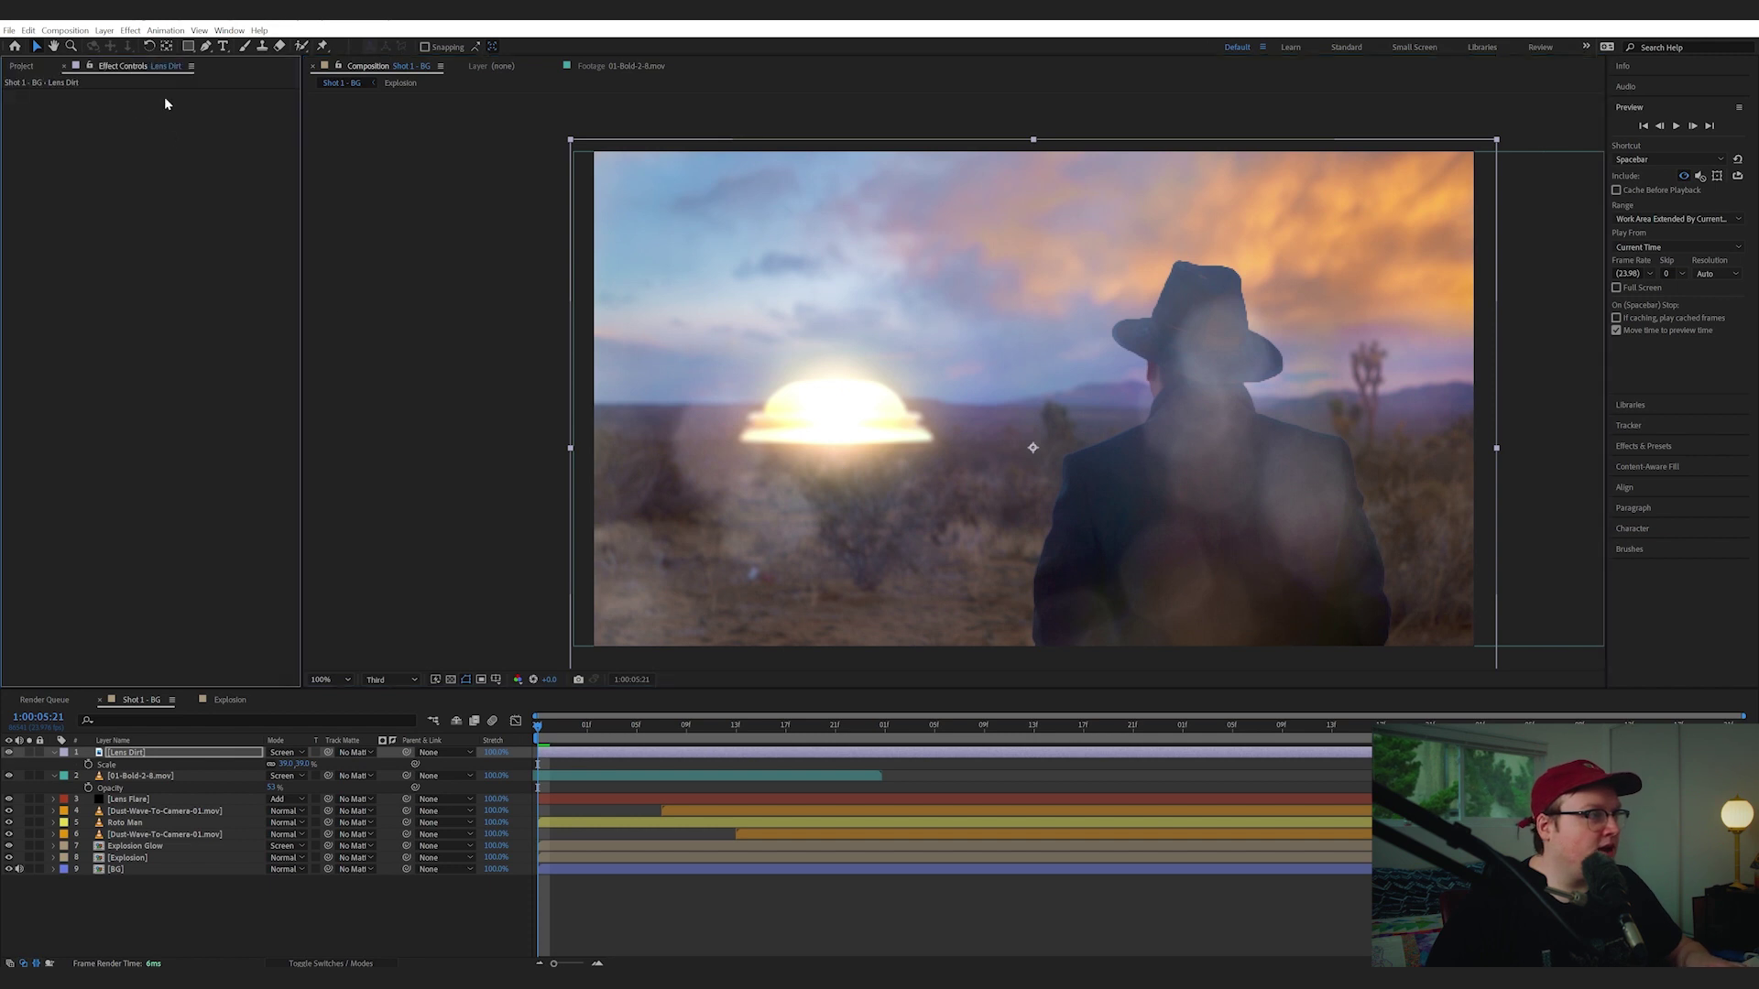
{"action": "key", "text": "ctrl+space"}
{"action": "type", "text": "tint"}
{"action": "key", "text": "Return"}
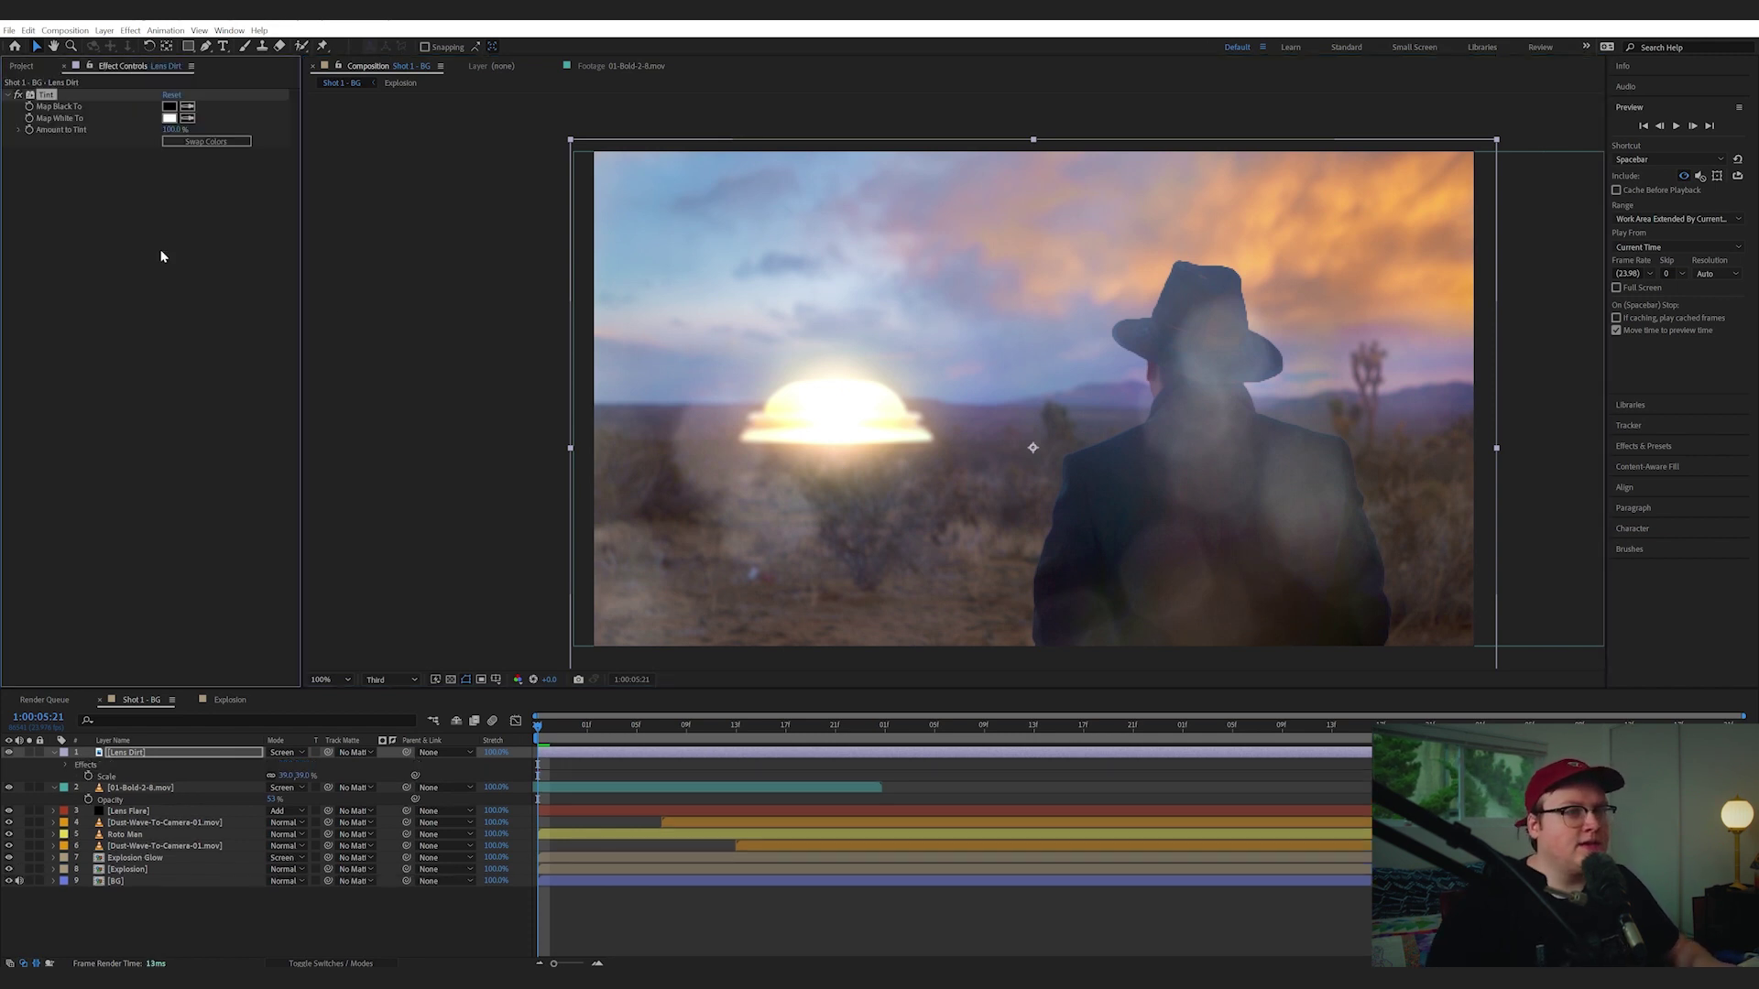
{"action": "left_click", "coordinate": [170, 118]}
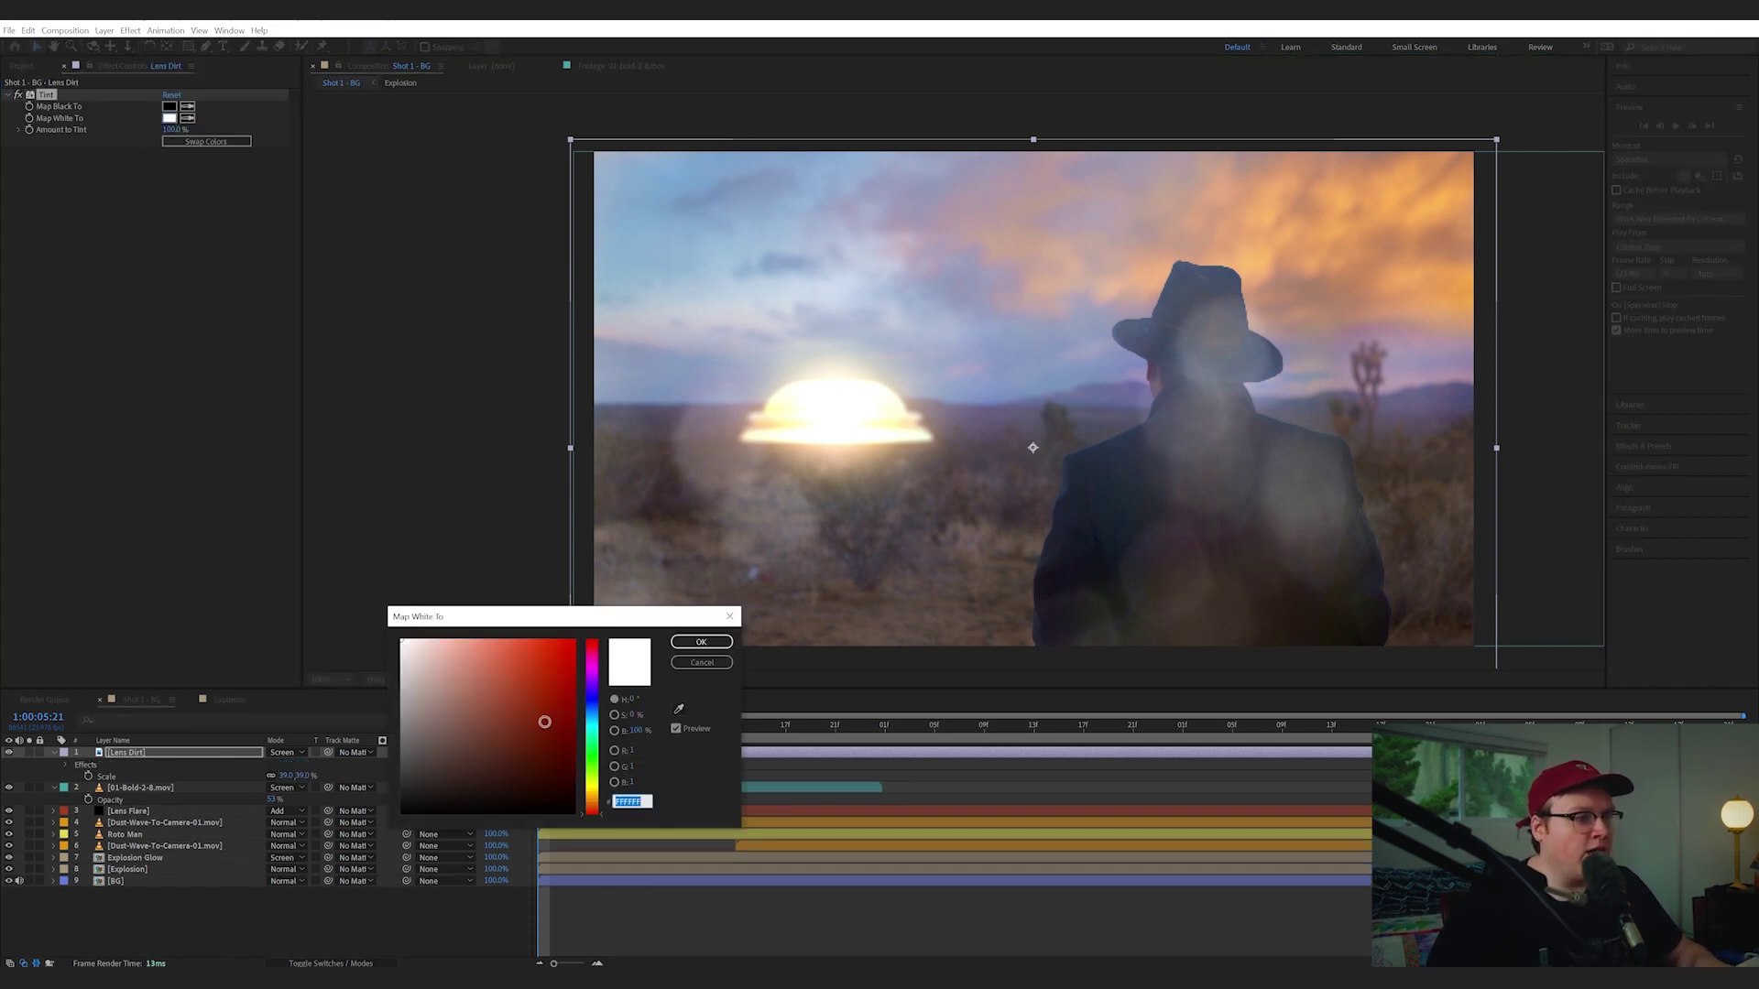
{"action": "left_click_drag", "start_coordinate": [589, 804], "coordinate": [593, 788]}
{"action": "left_click", "coordinate": [565, 661]}
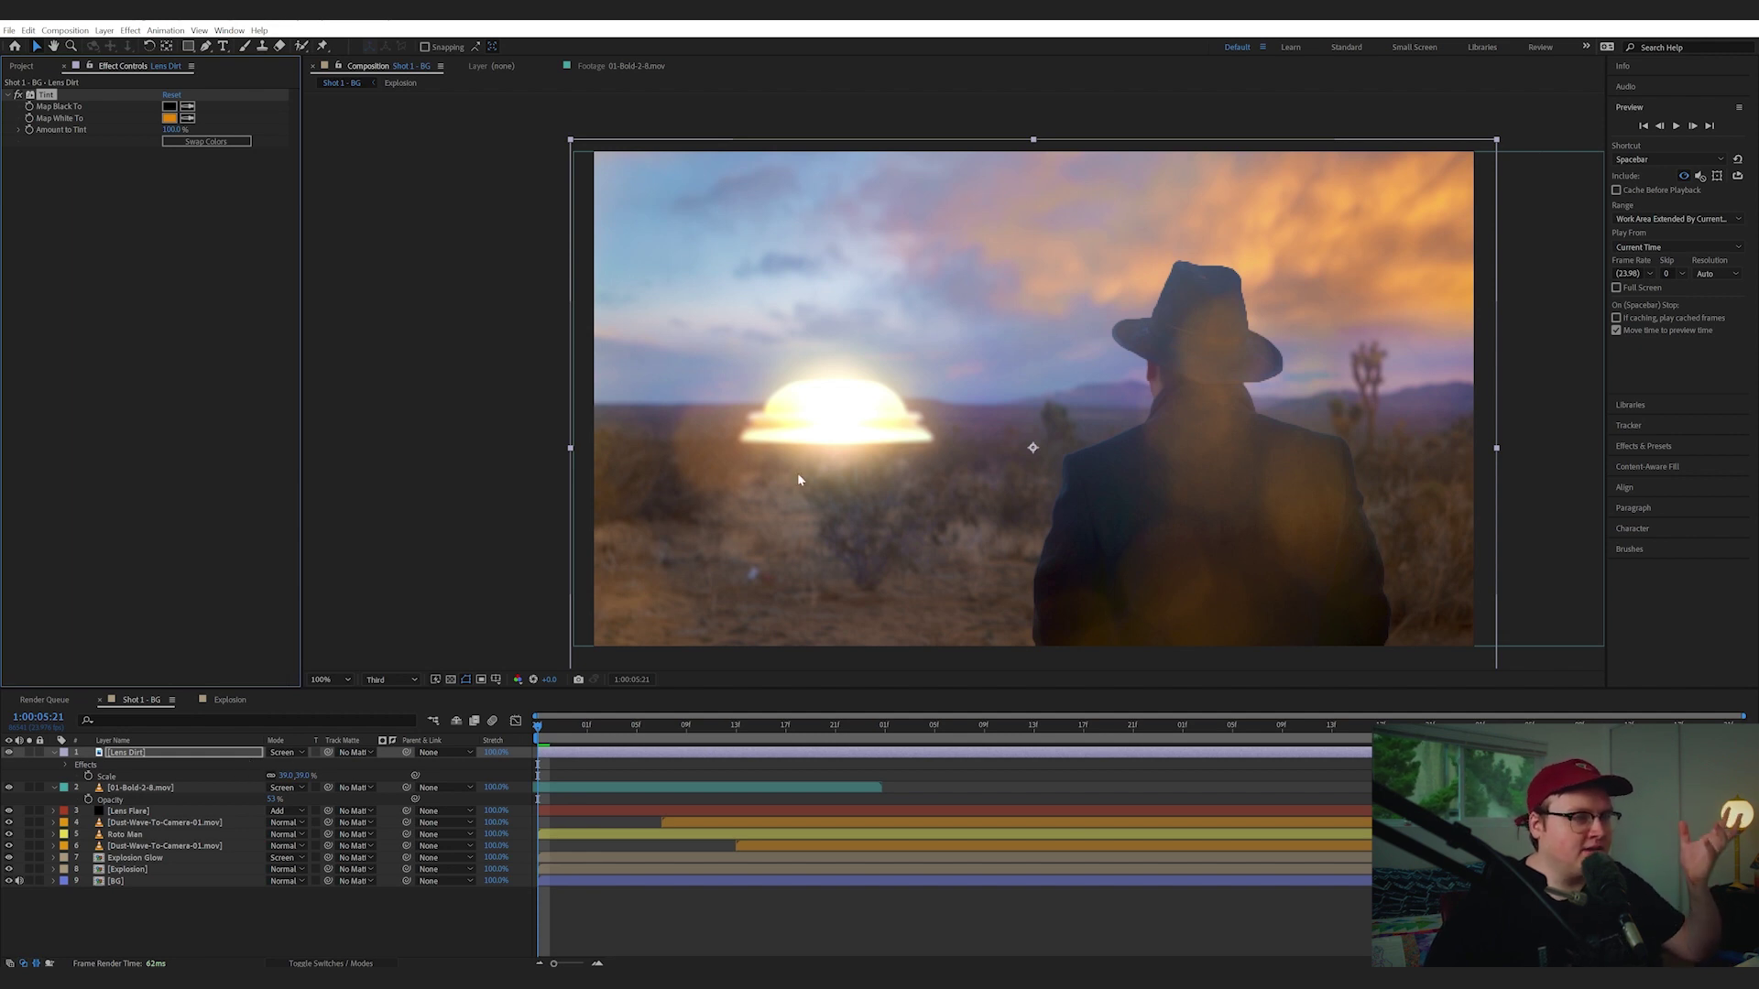
Keyframe Lens Dirt opacity at 27%, then drop it to 86% later in the explosion
{"action": "key", "text": "t"}
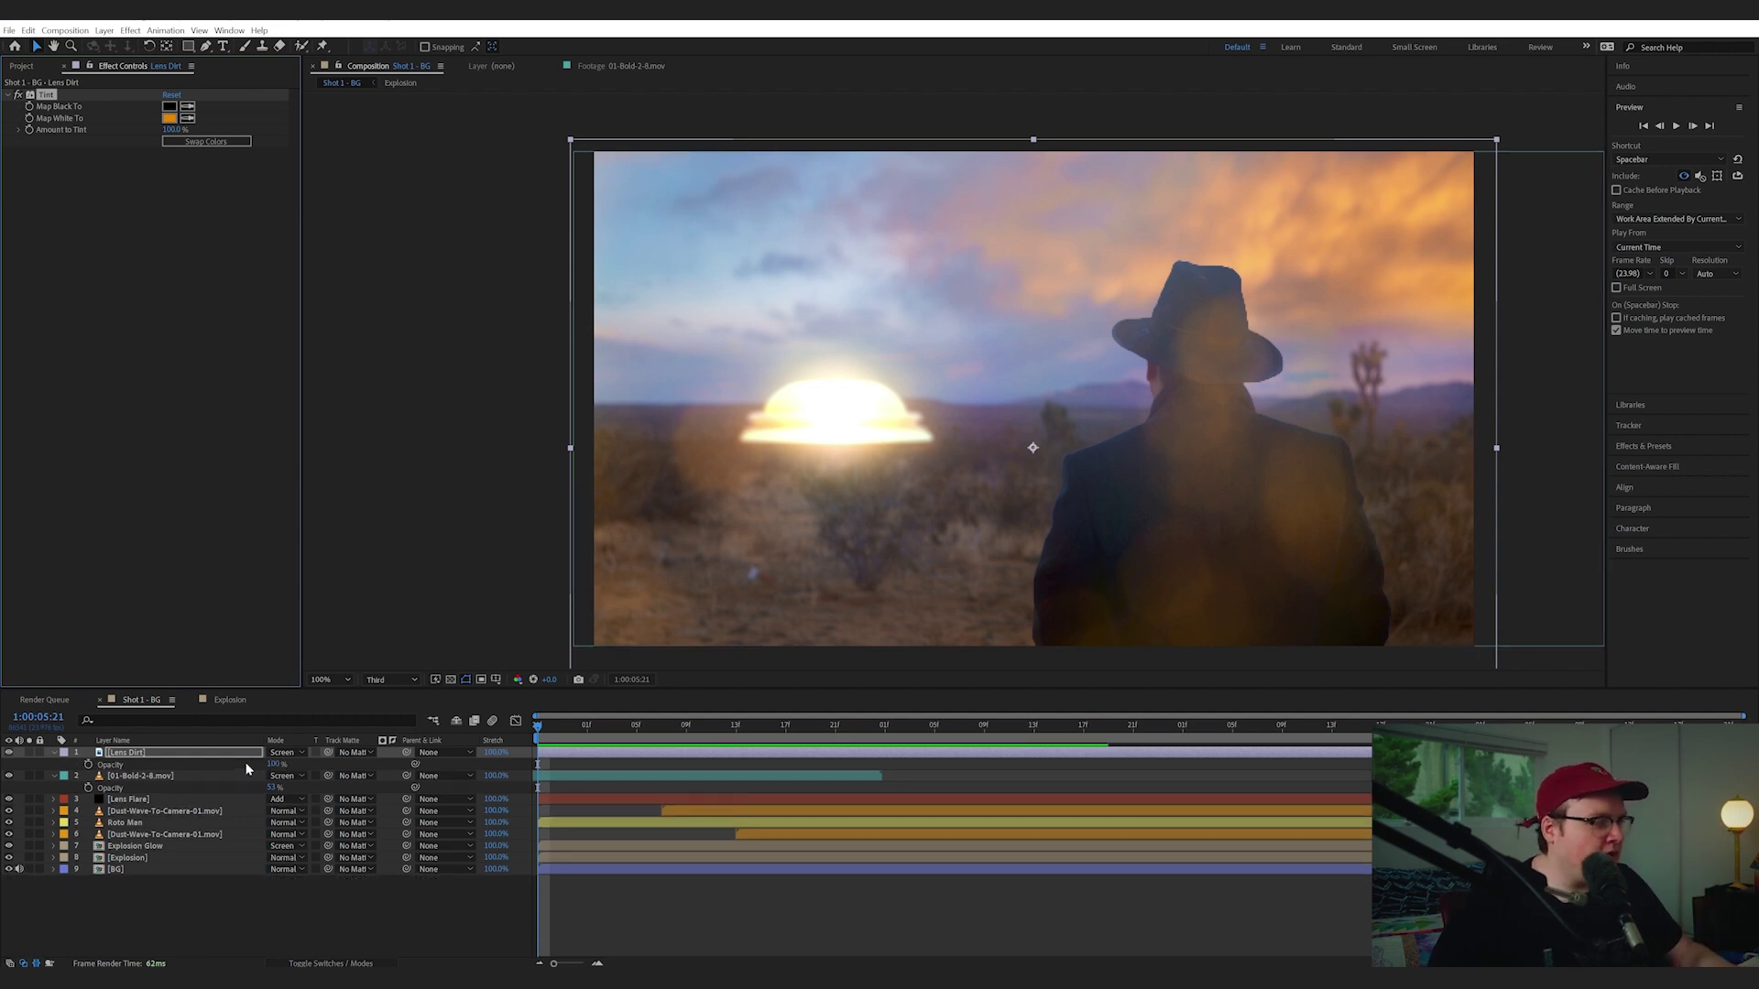
{"action": "left_click_drag", "start_coordinate": [276, 764], "coordinate": [221, 764]}
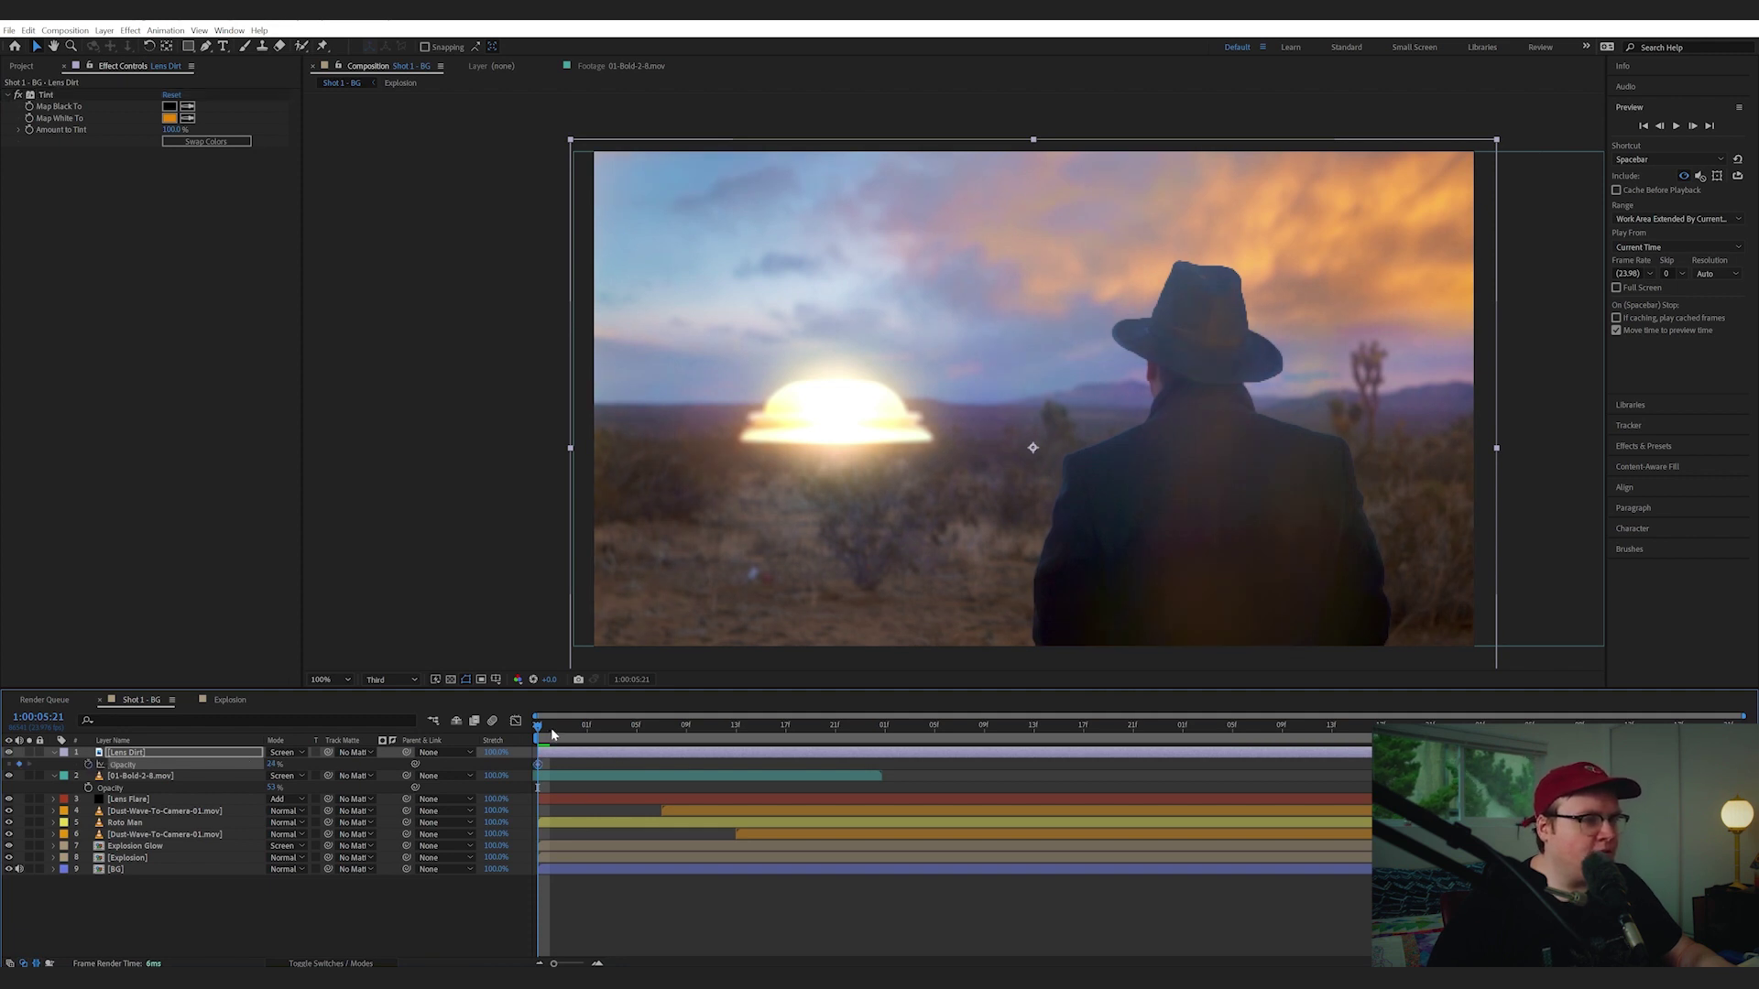
{"action": "left_click_drag", "start_coordinate": [552, 733], "coordinate": [569, 729]}
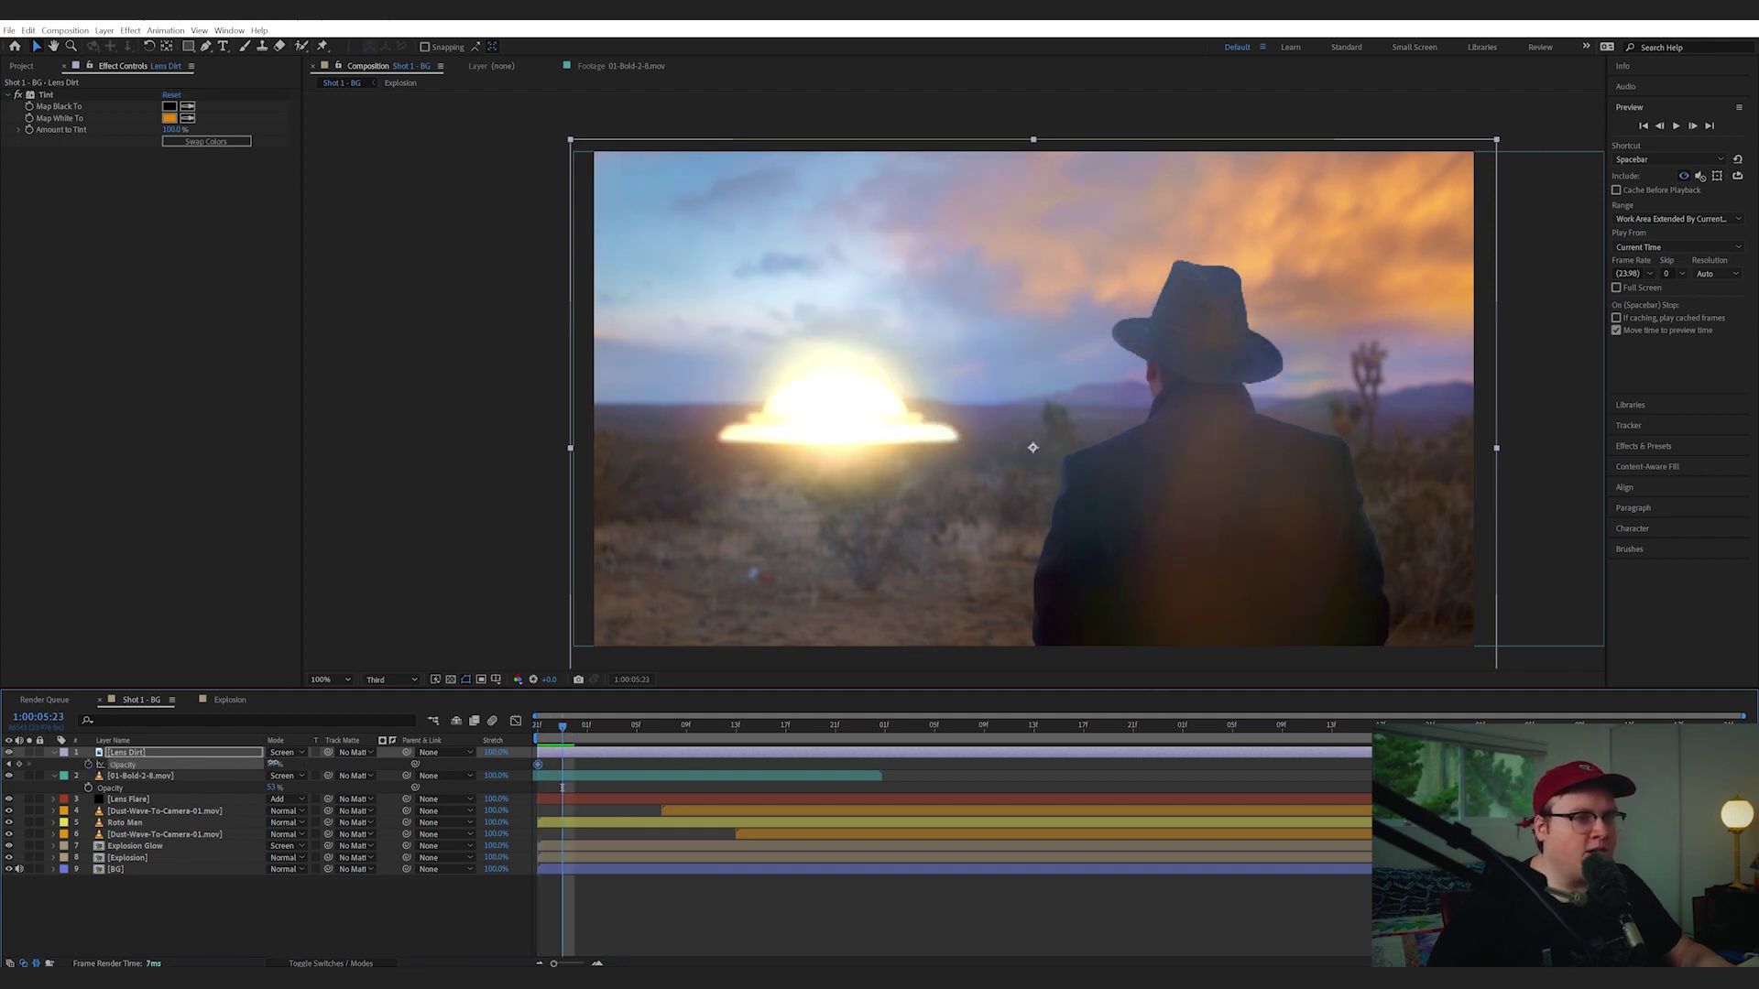
{"action": "key", "text": "space"}
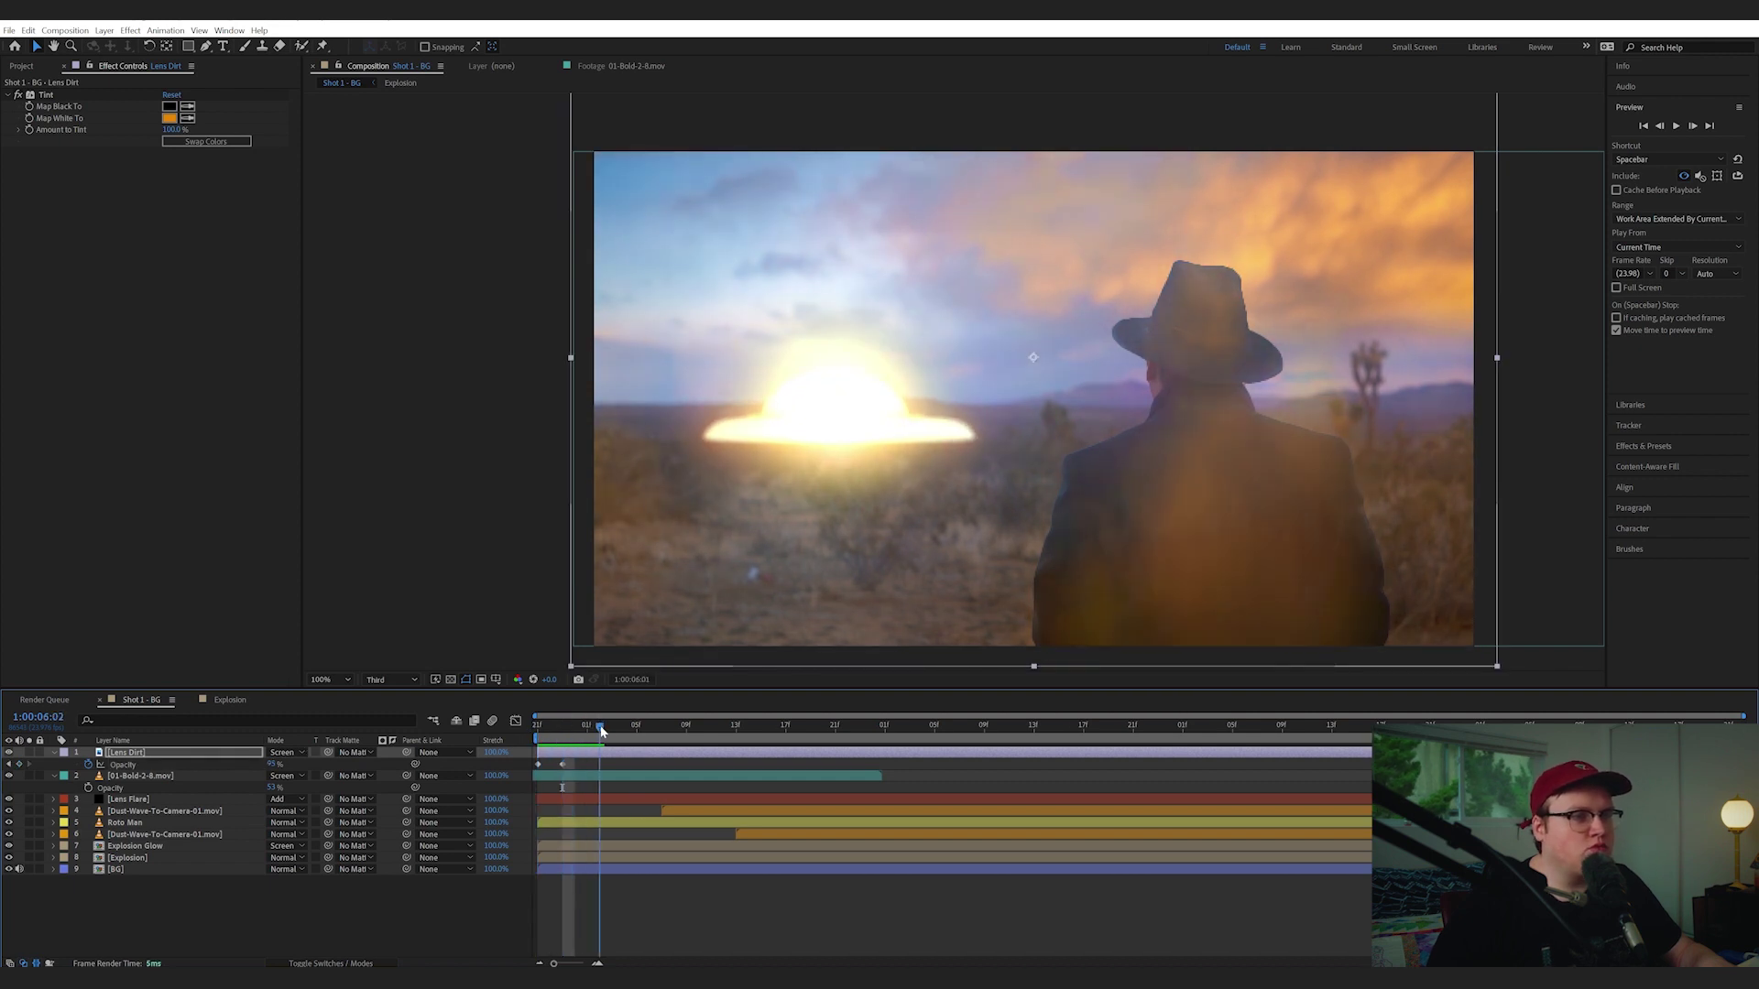
{"action": "key", "text": "space"}
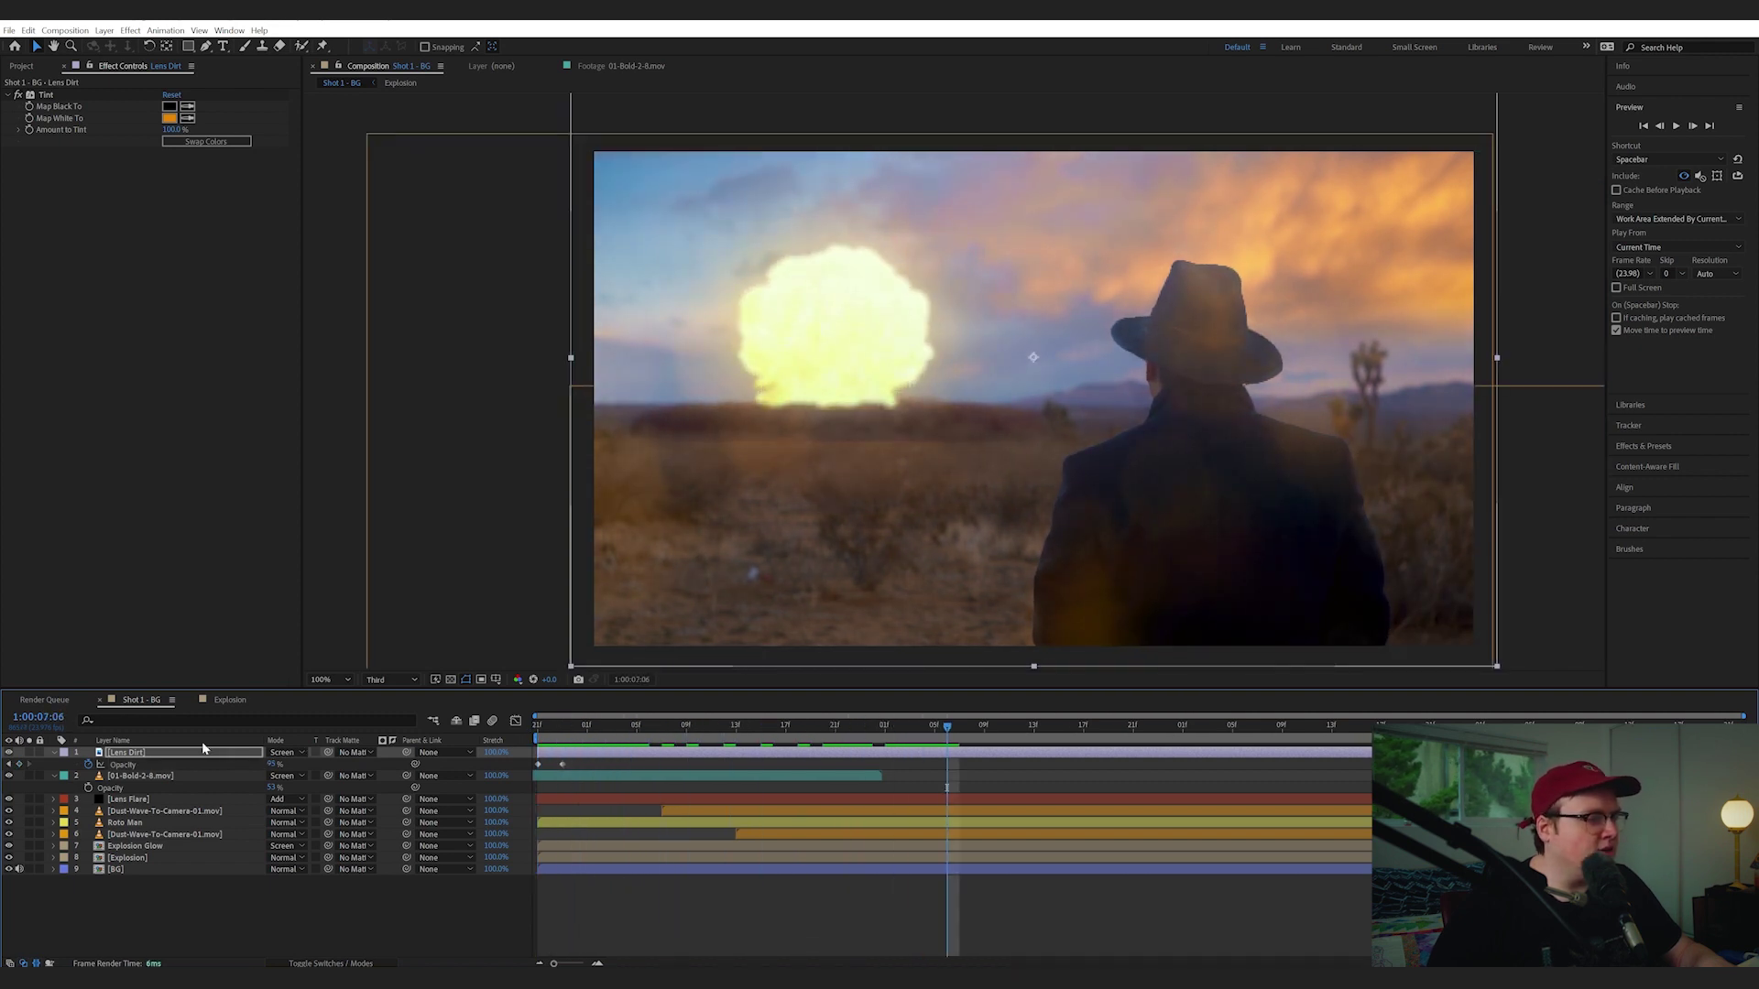
{"action": "left_click_drag", "start_coordinate": [272, 764], "coordinate": [211, 764]}
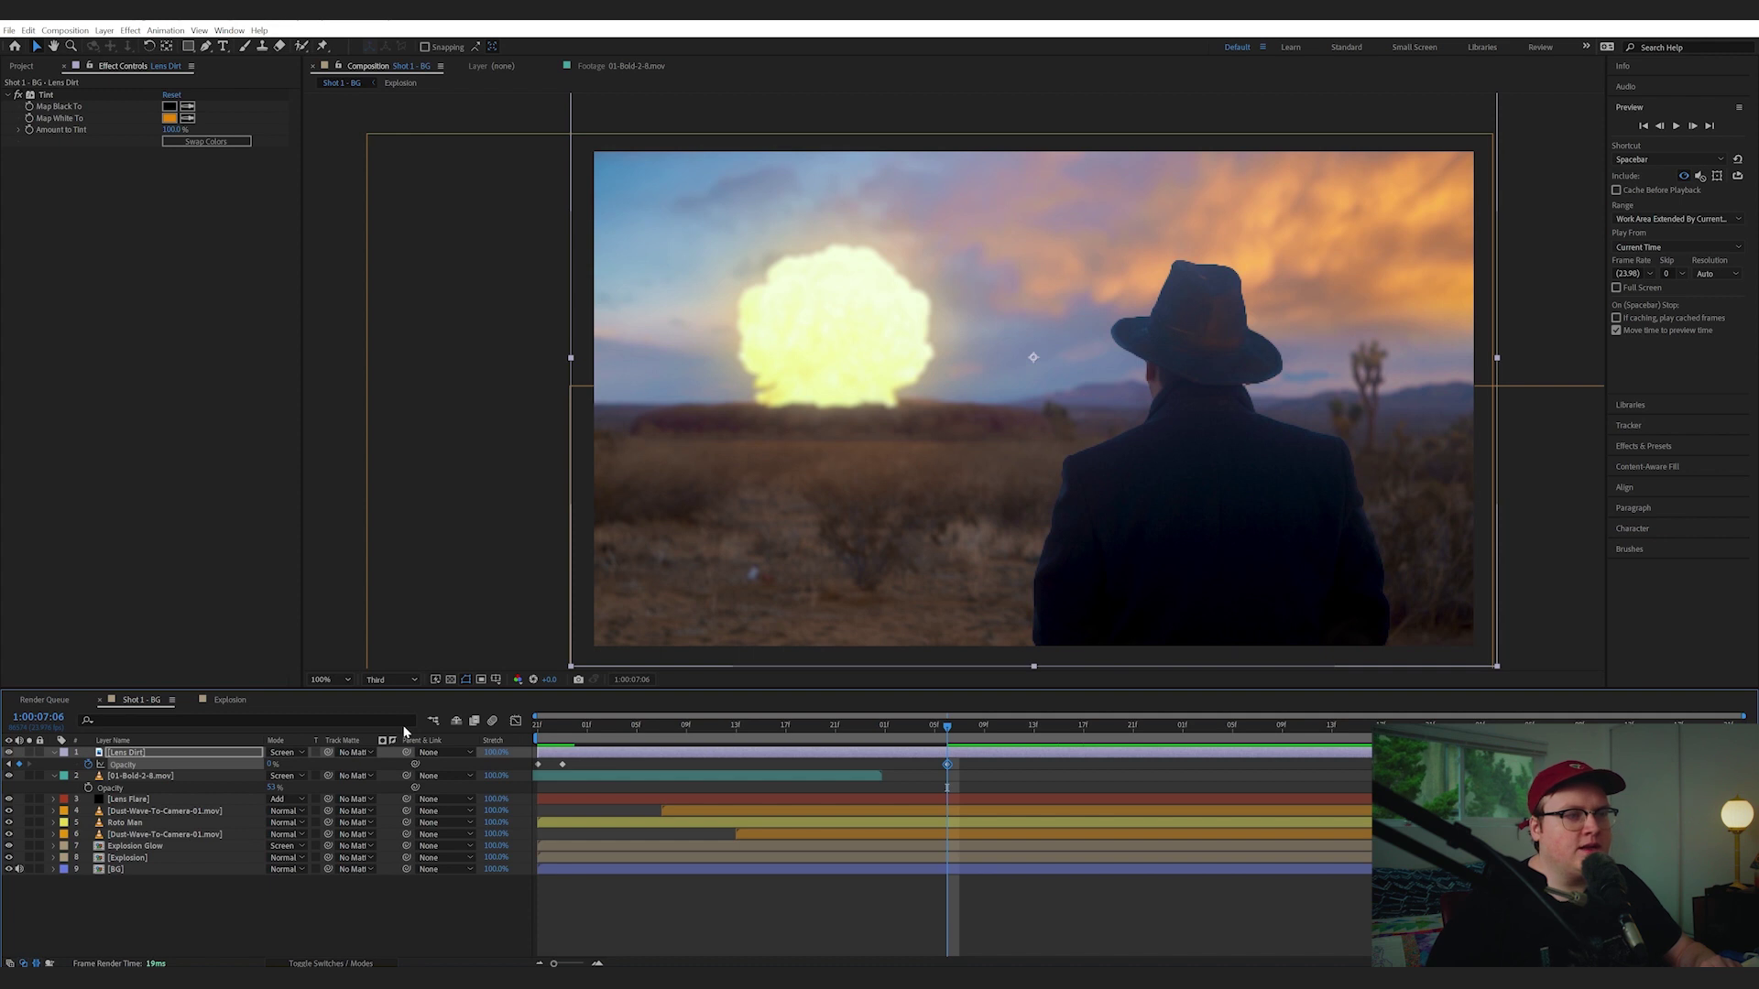
Replay the shot from the start to review the lens dirt fade, then deselect the layer
{"action": "left_click", "coordinate": [536, 733]}
{"action": "key", "text": "space"}
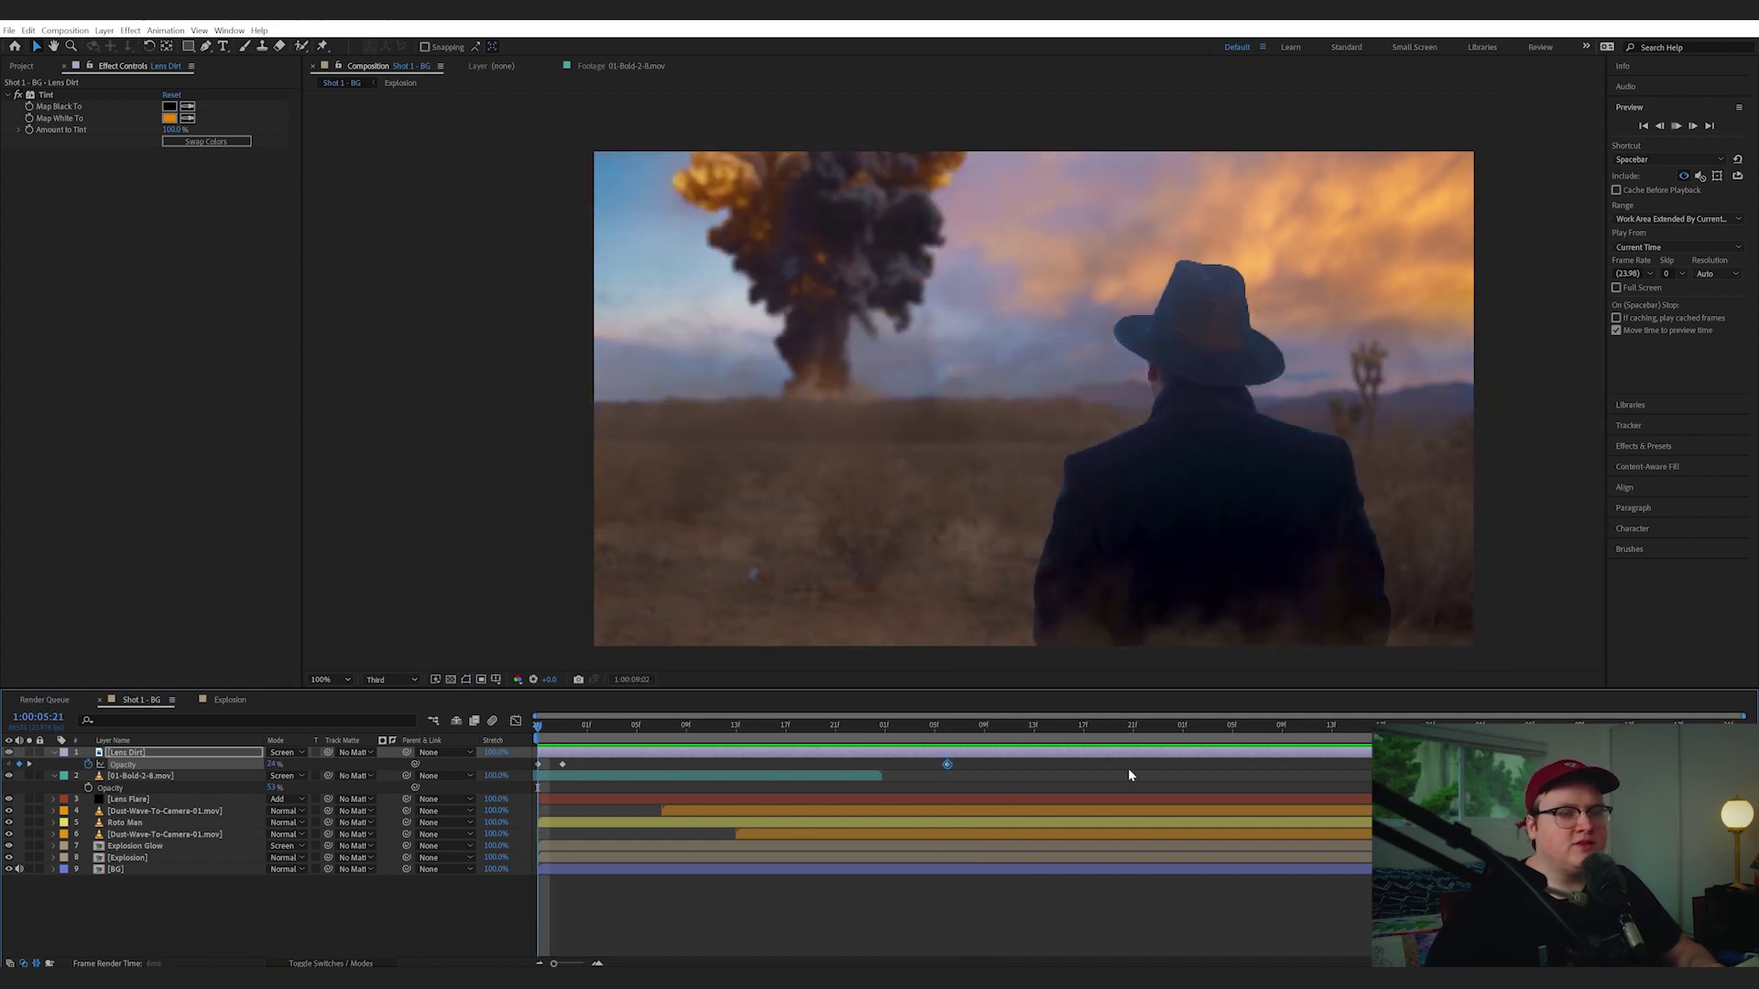
{"action": "key", "text": "space"}
{"action": "key", "text": "Home"}
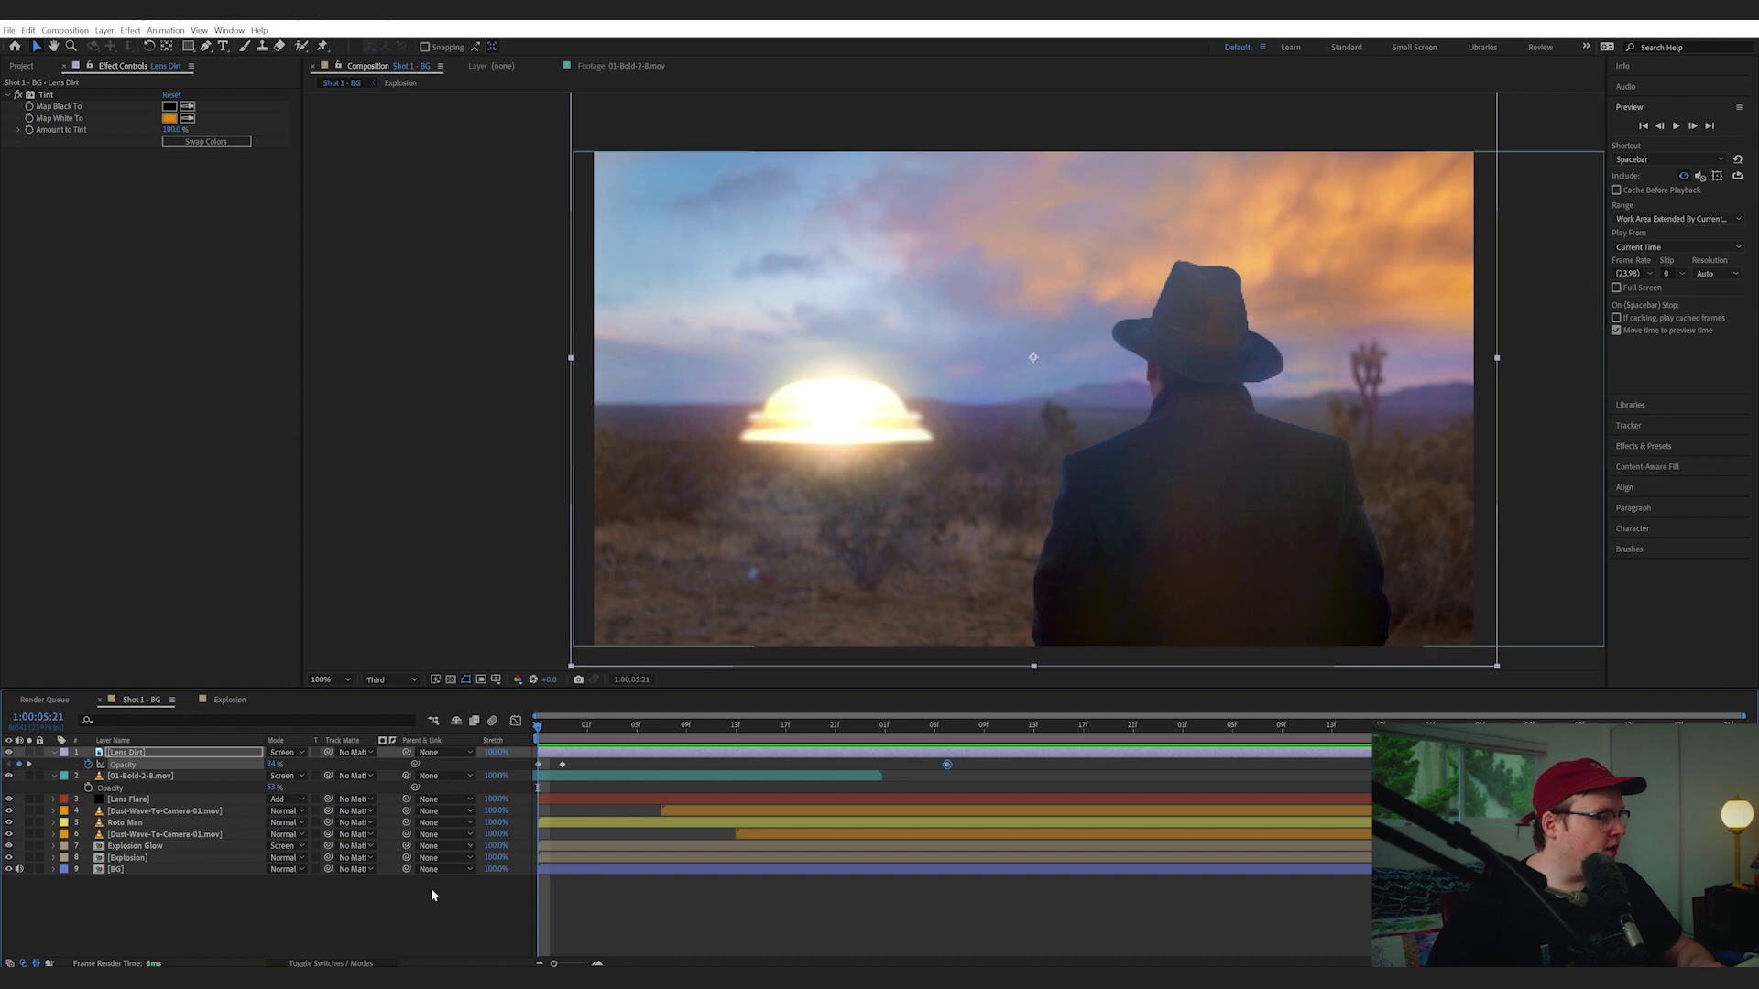
{"action": "left_click", "coordinate": [414, 920]}
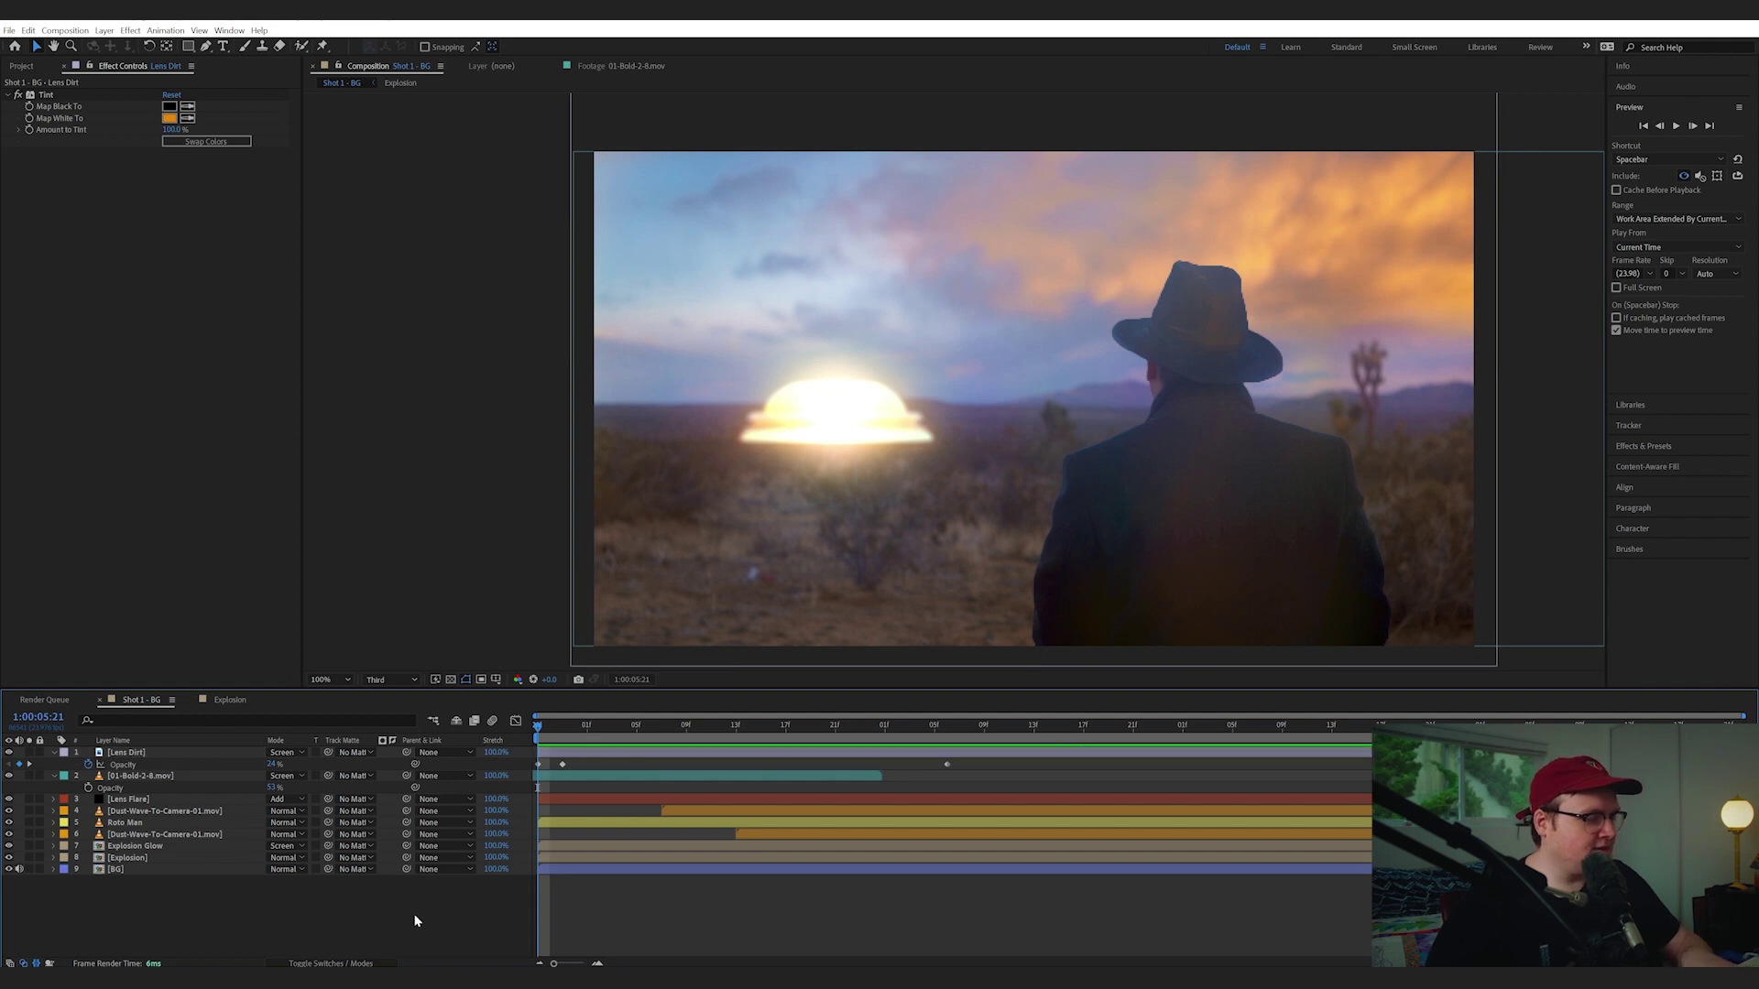
Create a new black solid and give it a full-frame ellipse mask
{"action": "key", "text": "ctrl+y"}
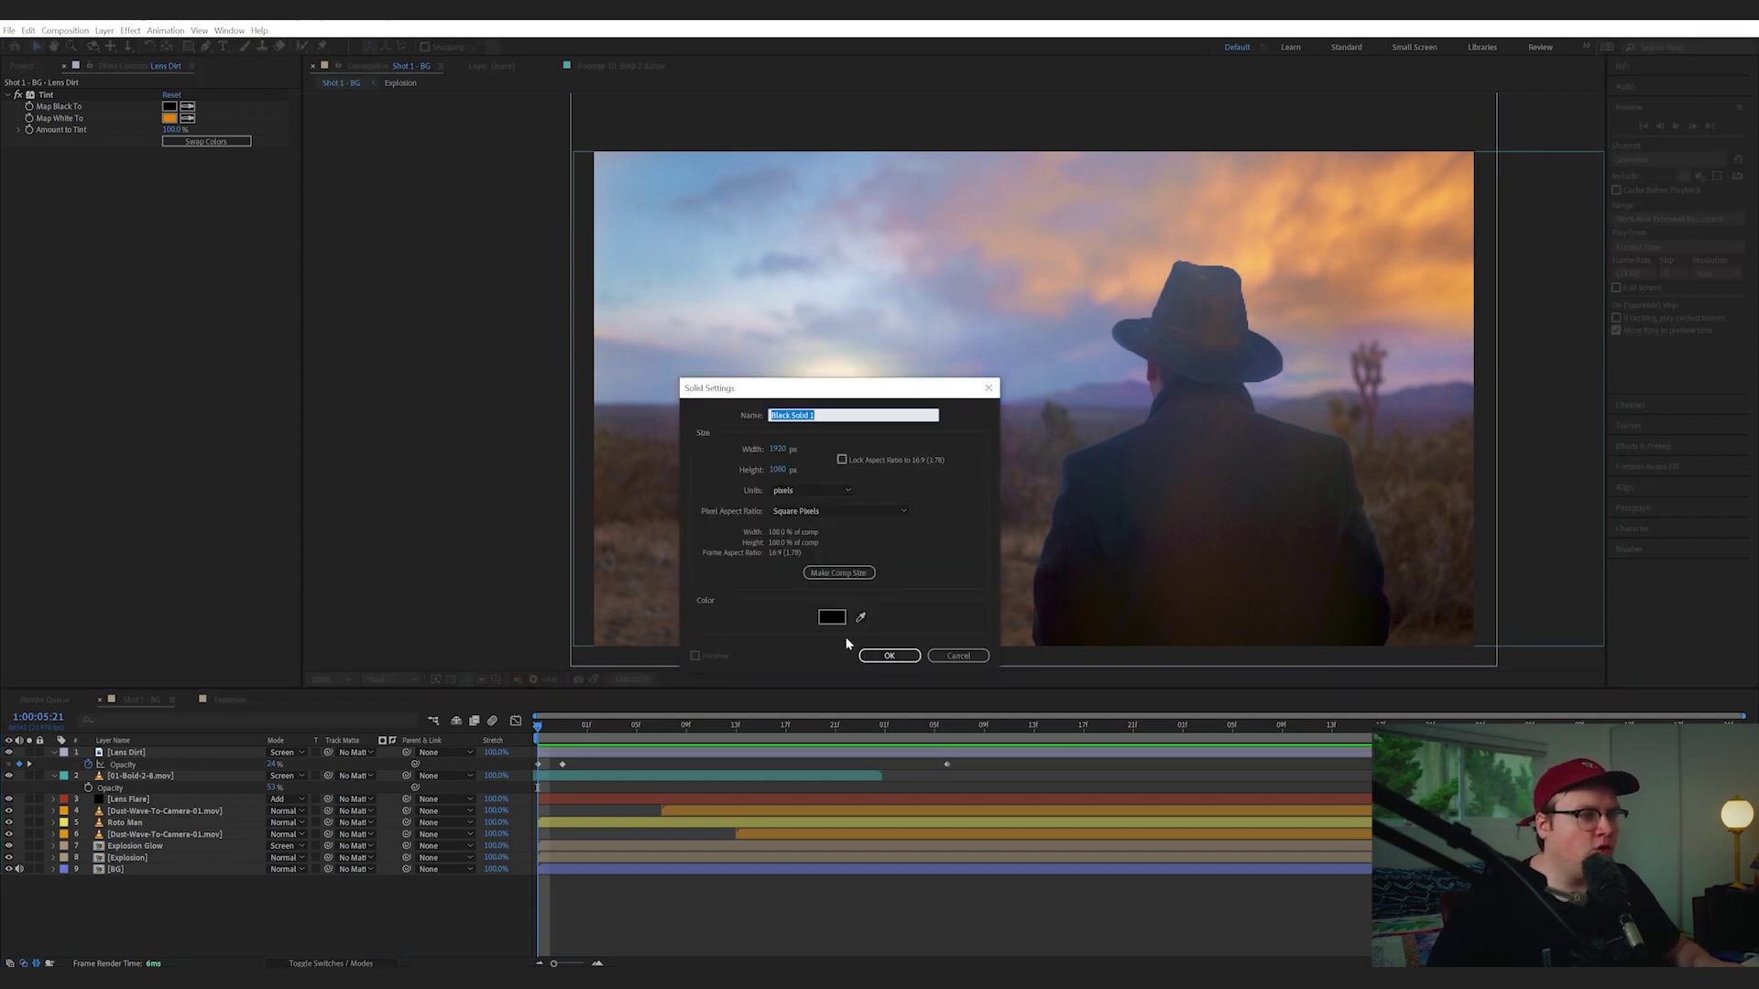
{"action": "left_click", "coordinate": [879, 654]}
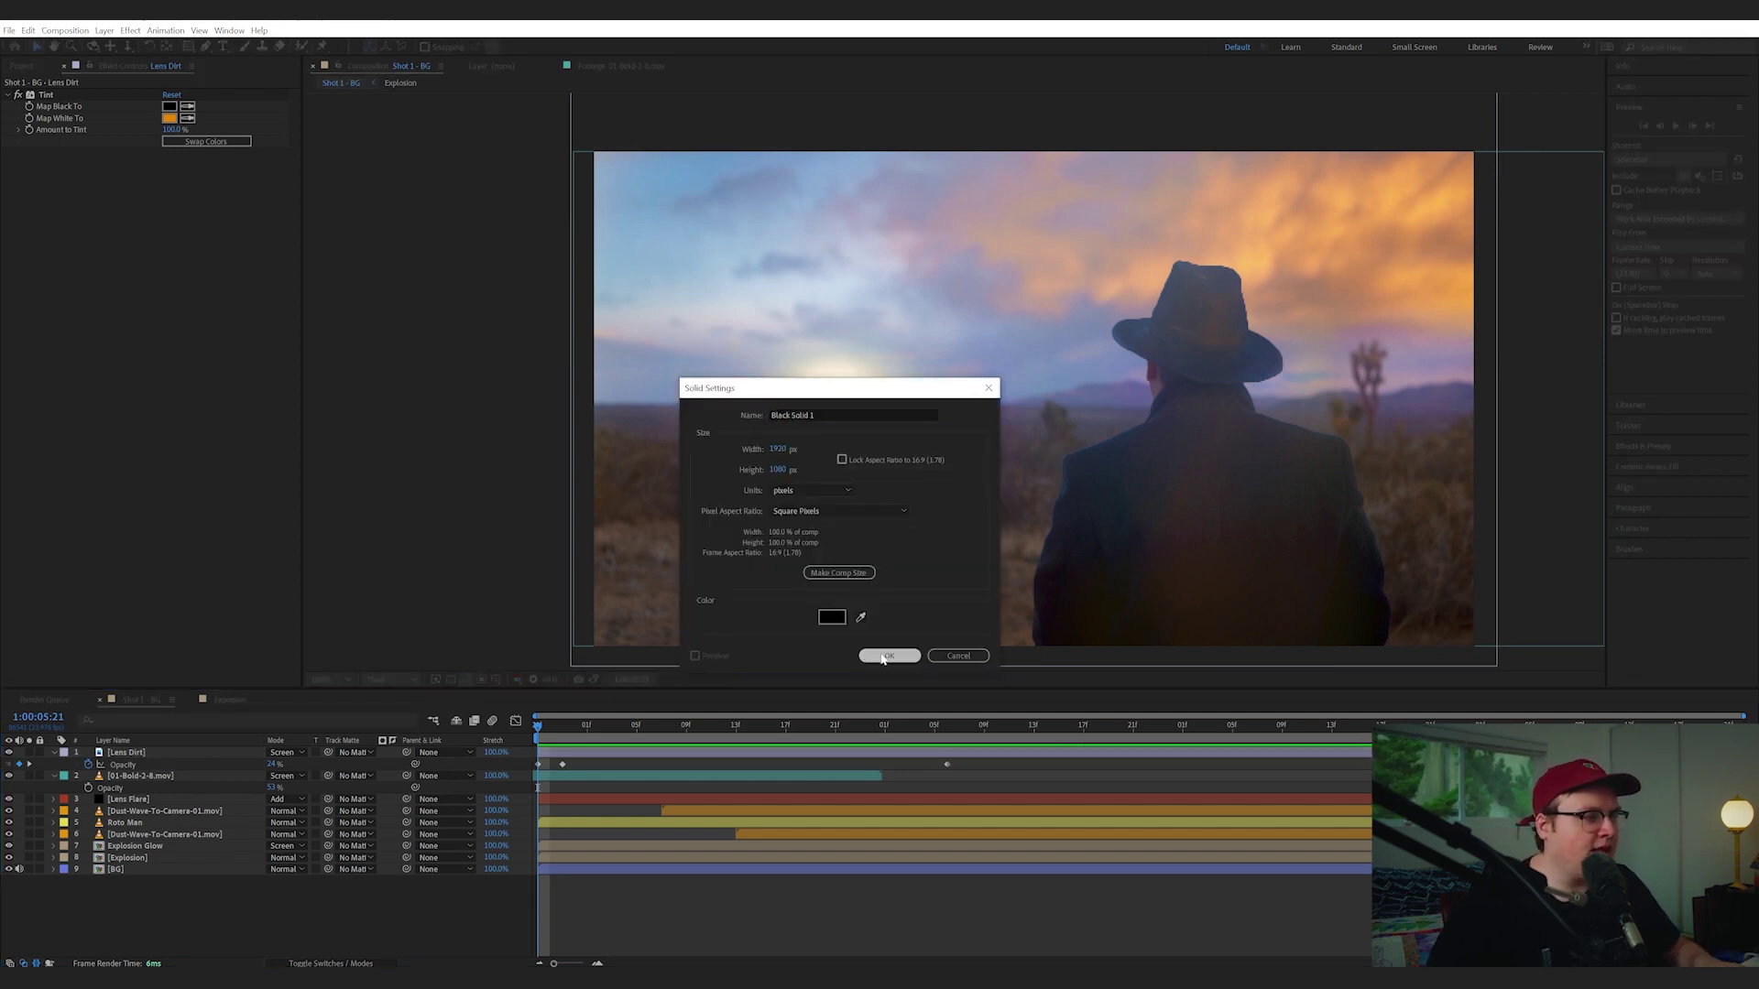
{"action": "left_click", "coordinate": [188, 46]}
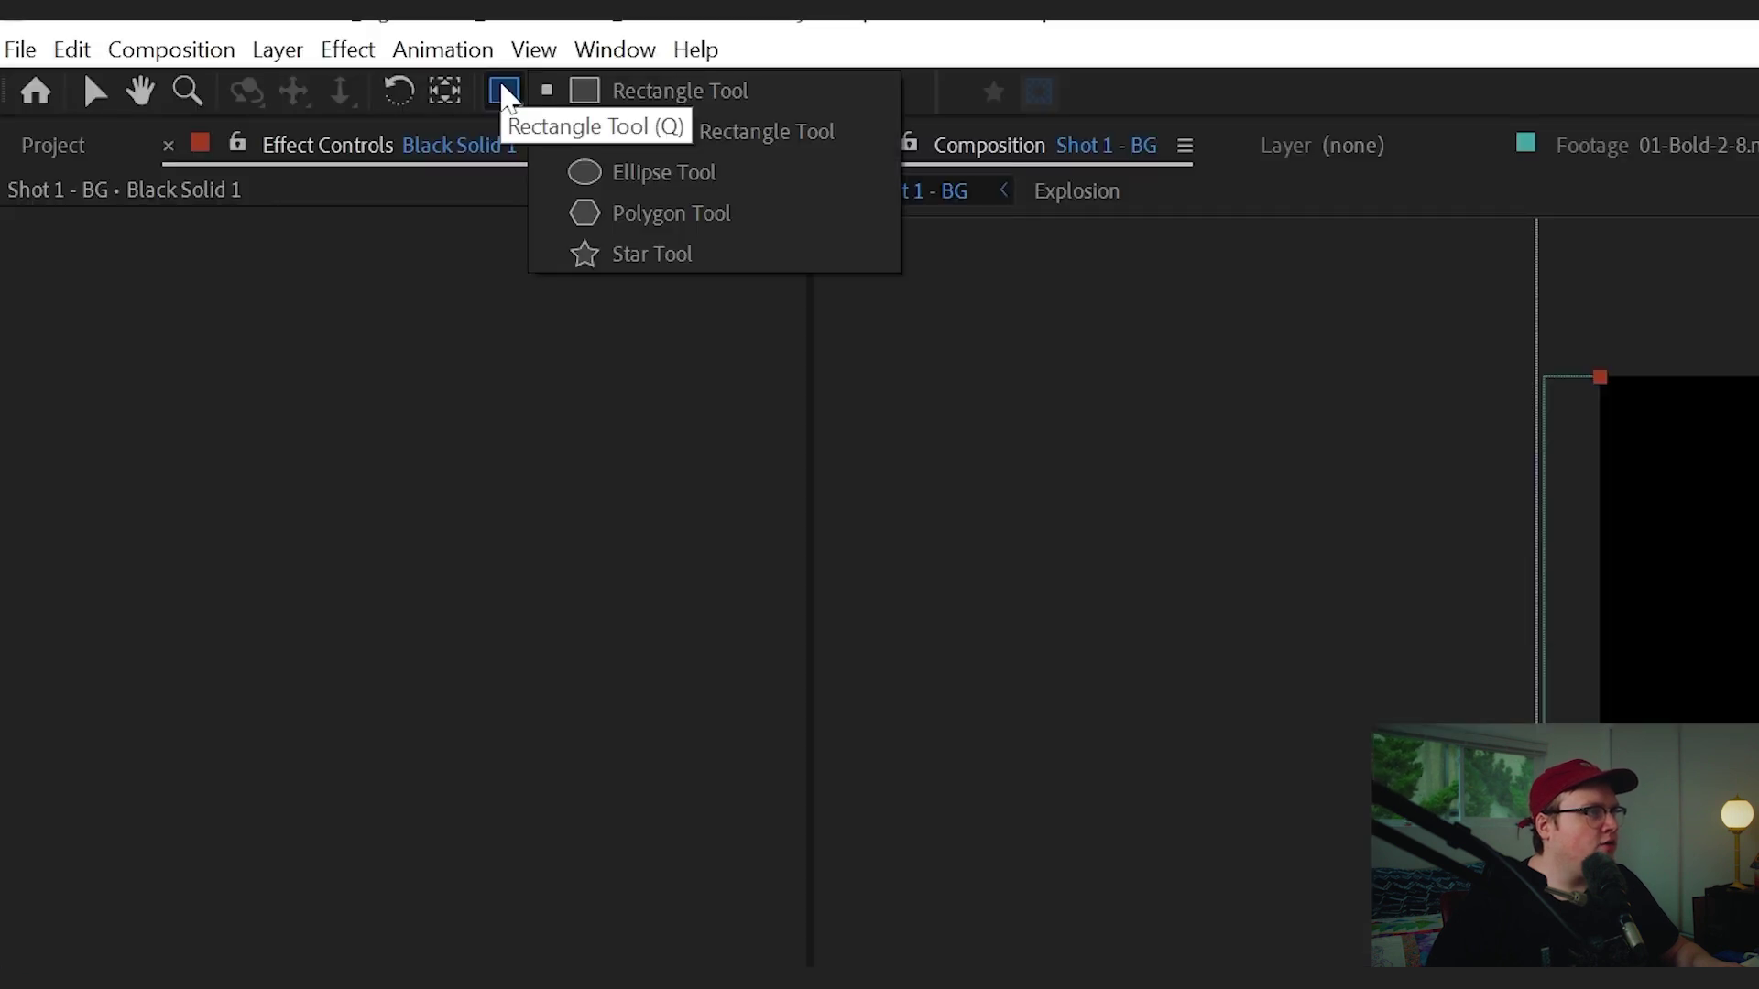
{"action": "left_click", "coordinate": [237, 75]}
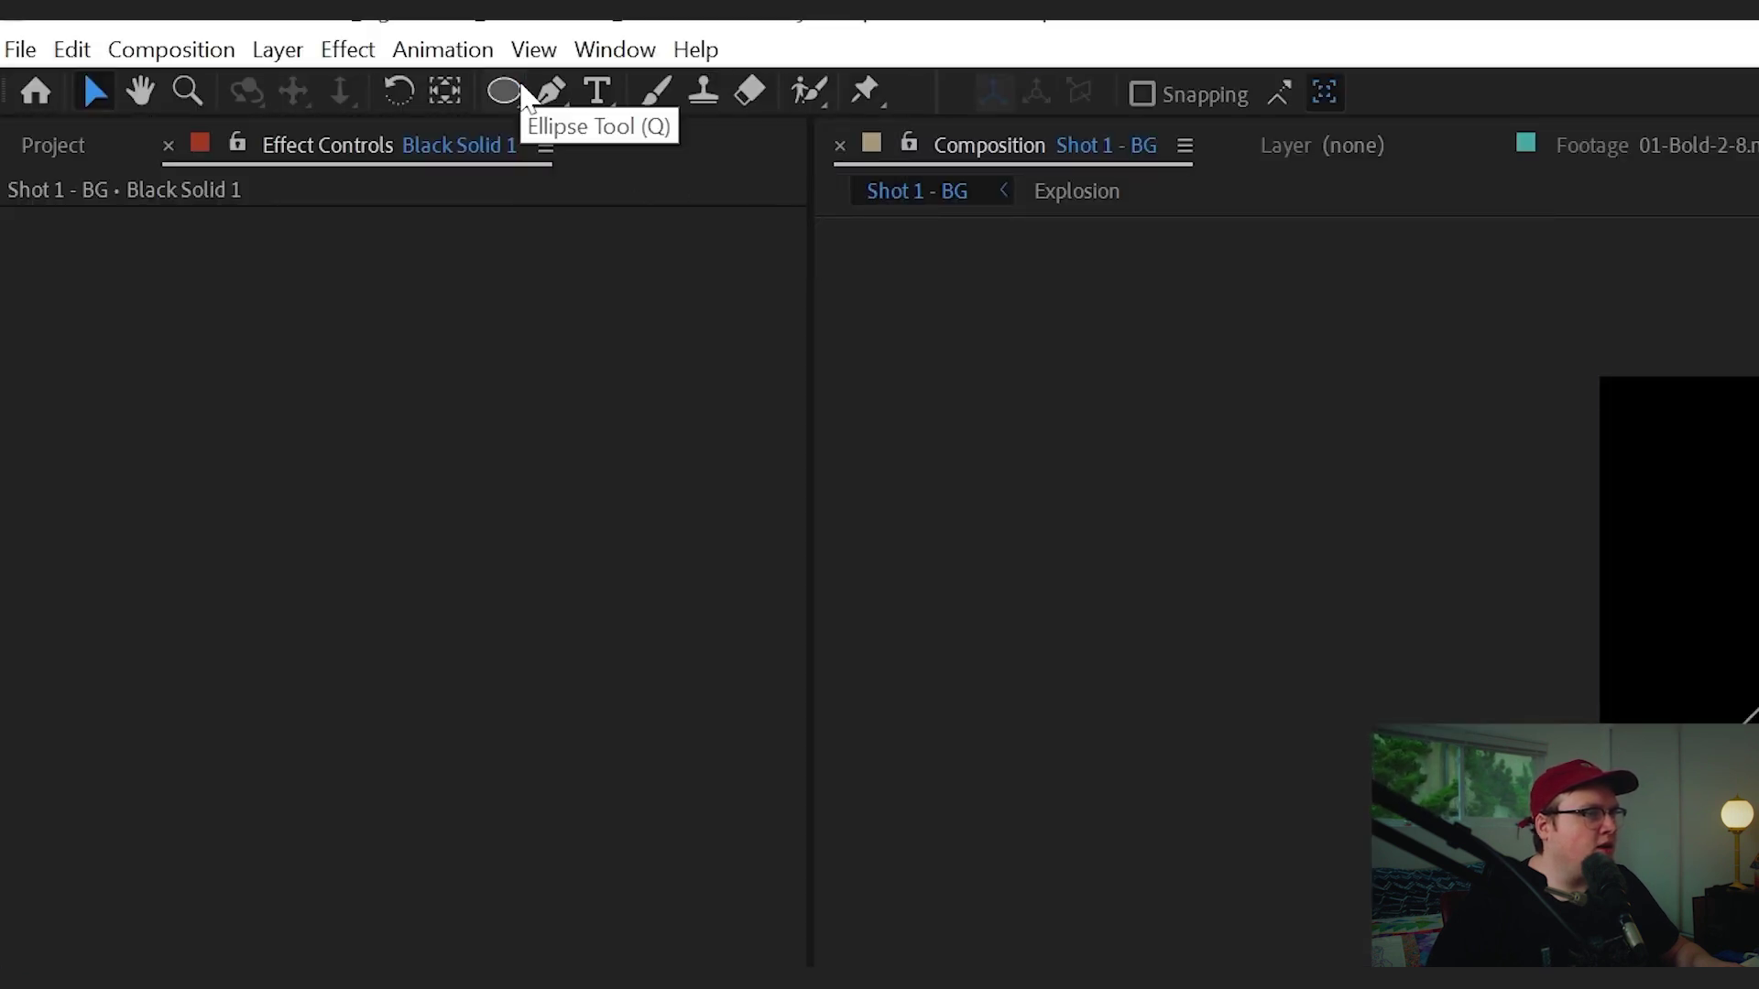
{"action": "double_click", "coordinate": [504, 92]}
Set the ellipse mask to Subtract with a 500-pixel feather
{"action": "left_click", "coordinate": [291, 776]}
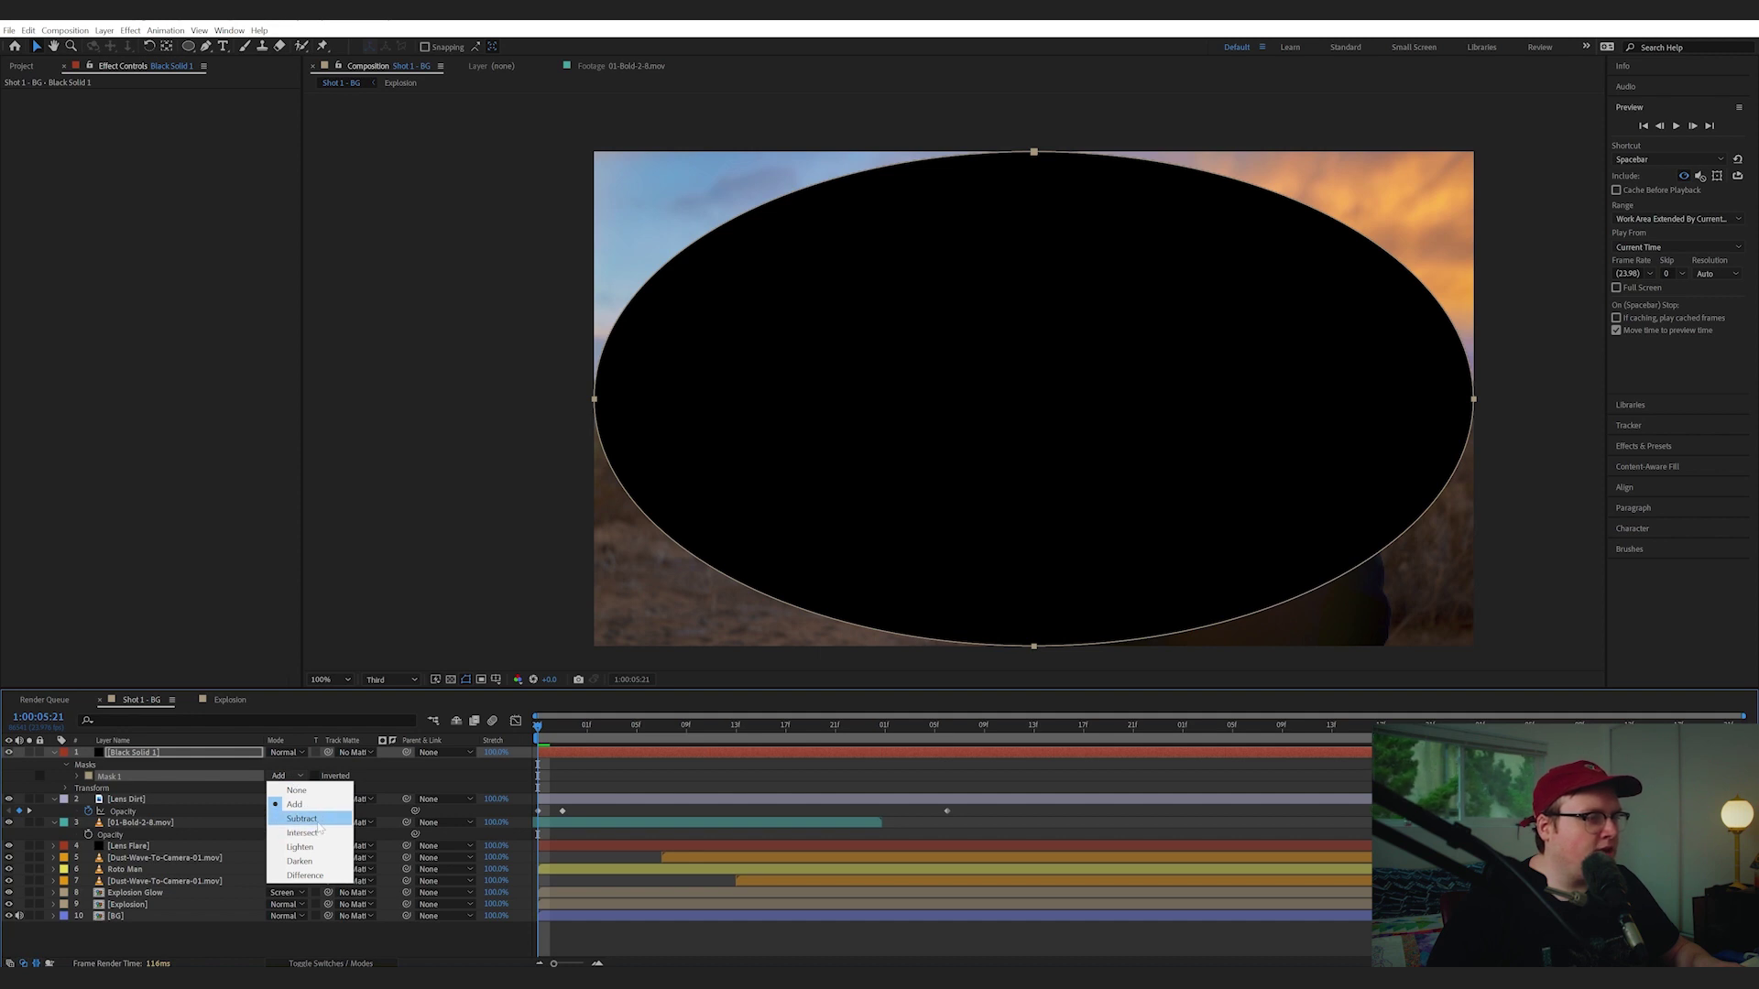
{"action": "left_click", "coordinate": [311, 819]}
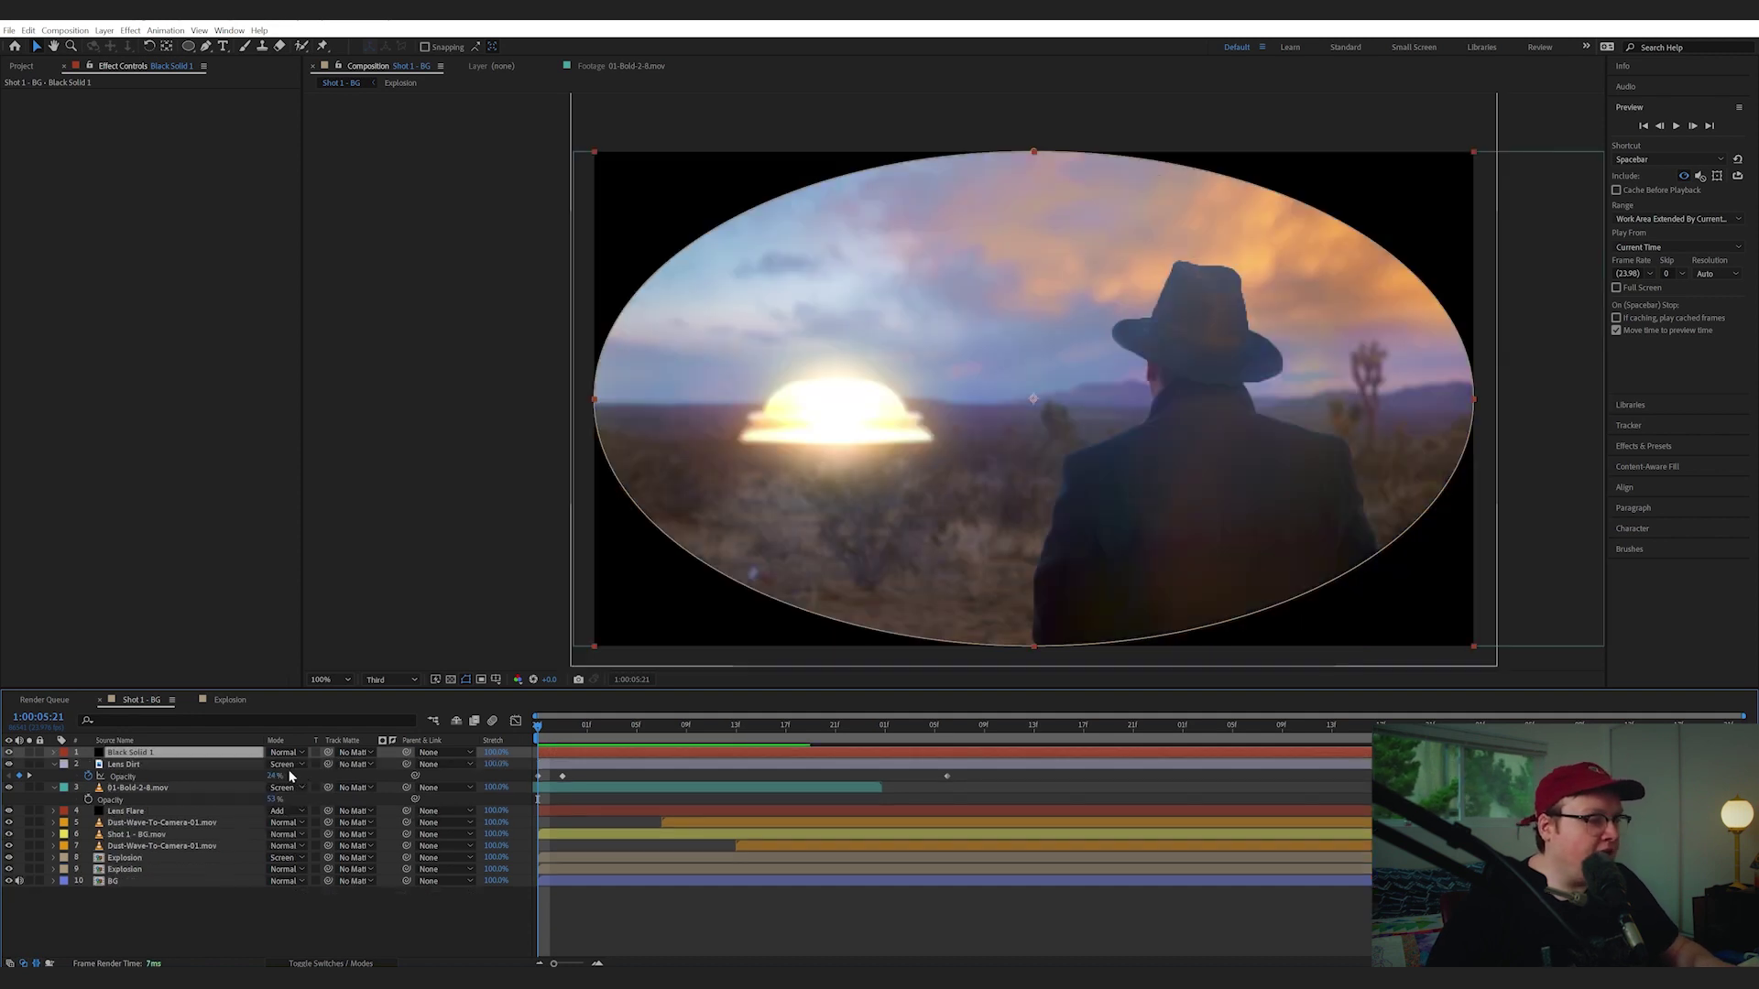
{"action": "key", "text": "f"}
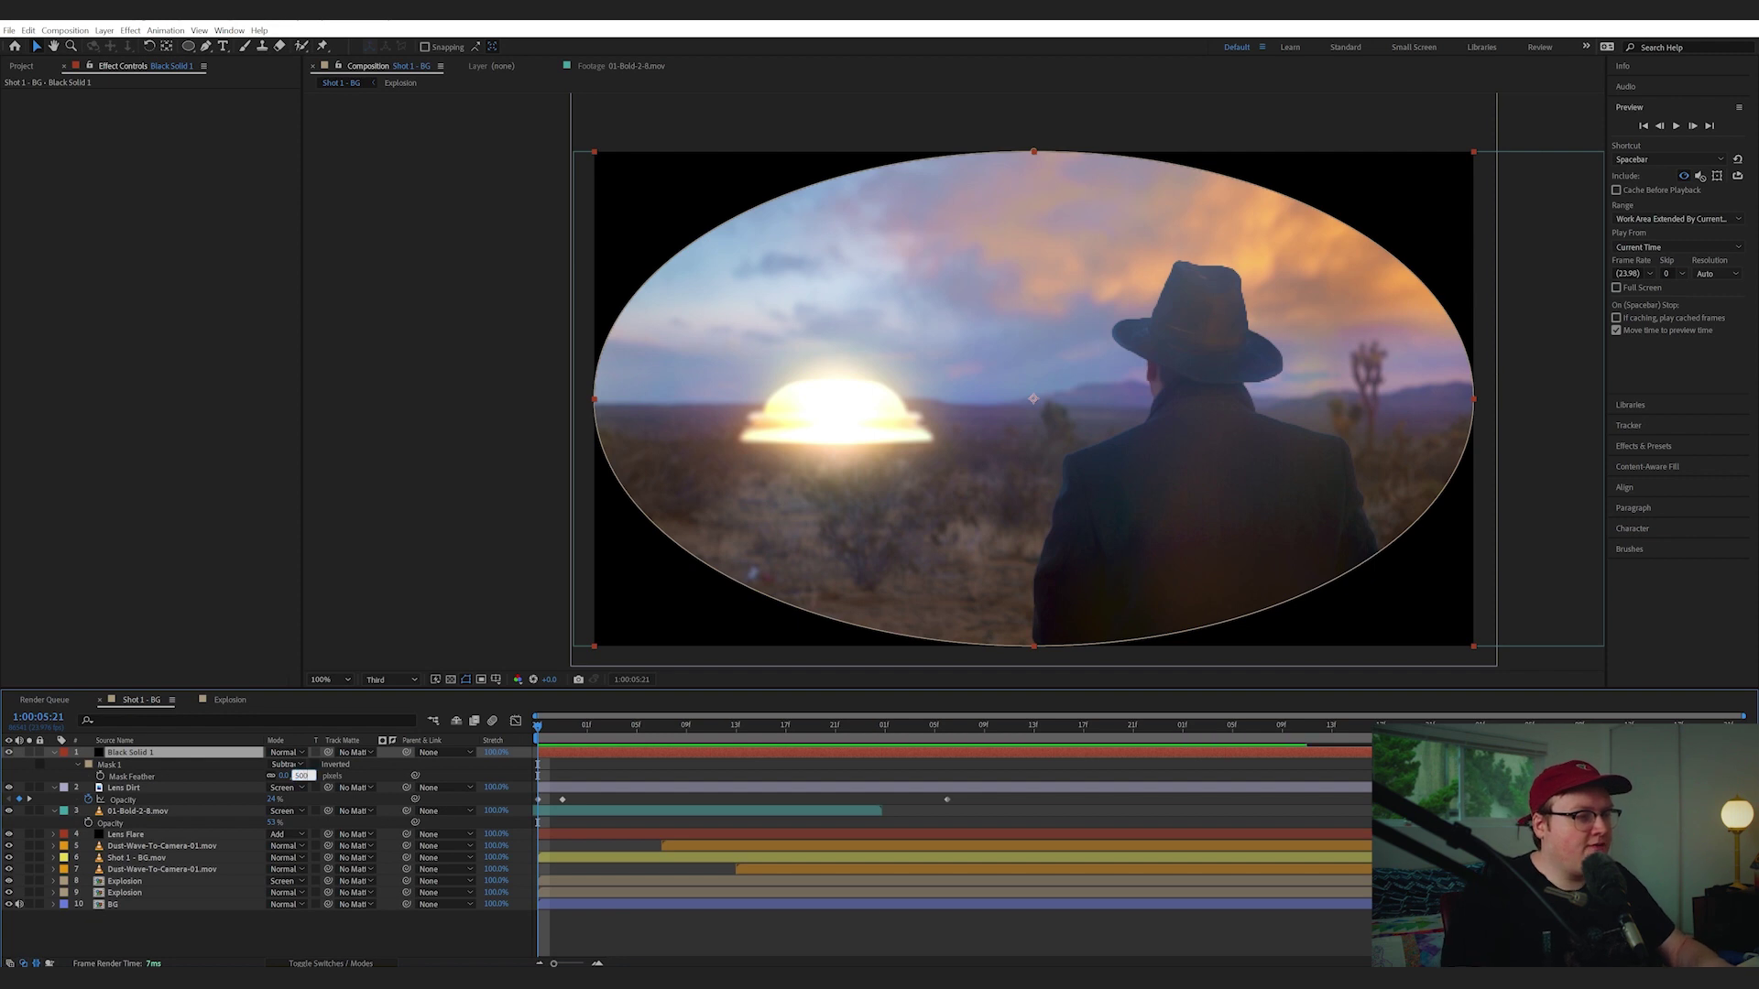
{"action": "type", "text": "500"}
{"action": "key", "text": "Return"}
Lower the vignette solid's opacity to 25% and scrub through the shot to check it
{"action": "key", "text": "t"}
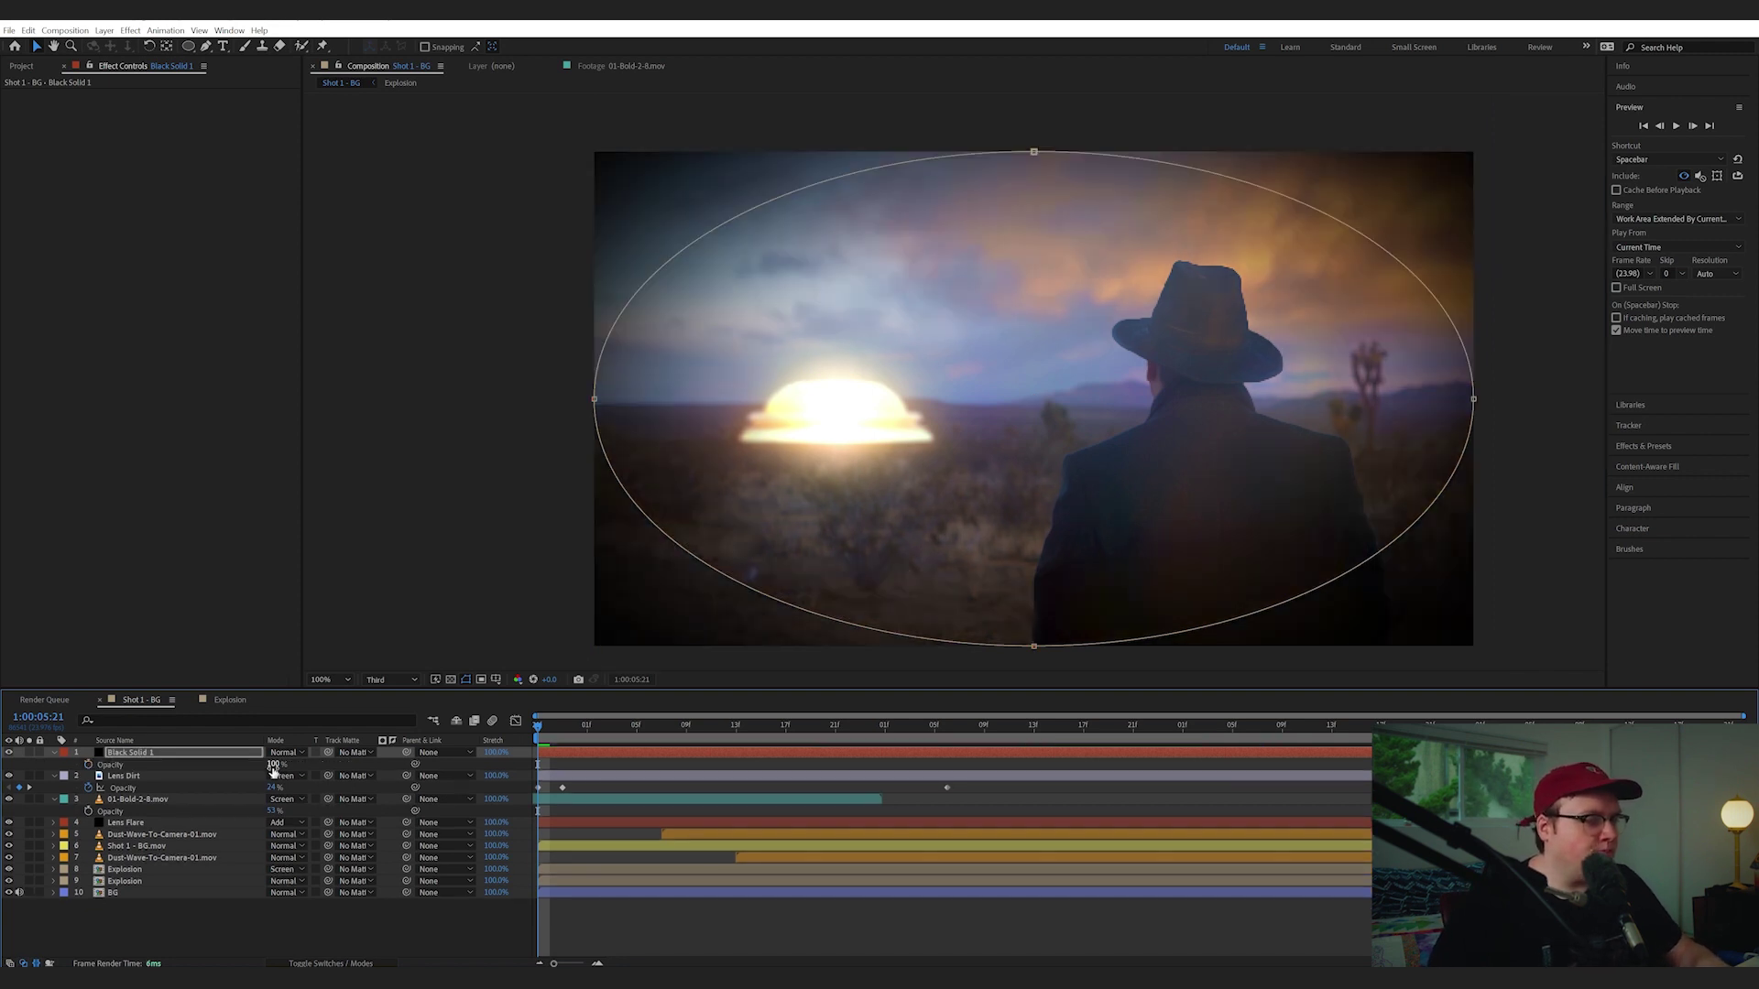
{"action": "left_click_drag", "start_coordinate": [275, 768], "coordinate": [217, 763]}
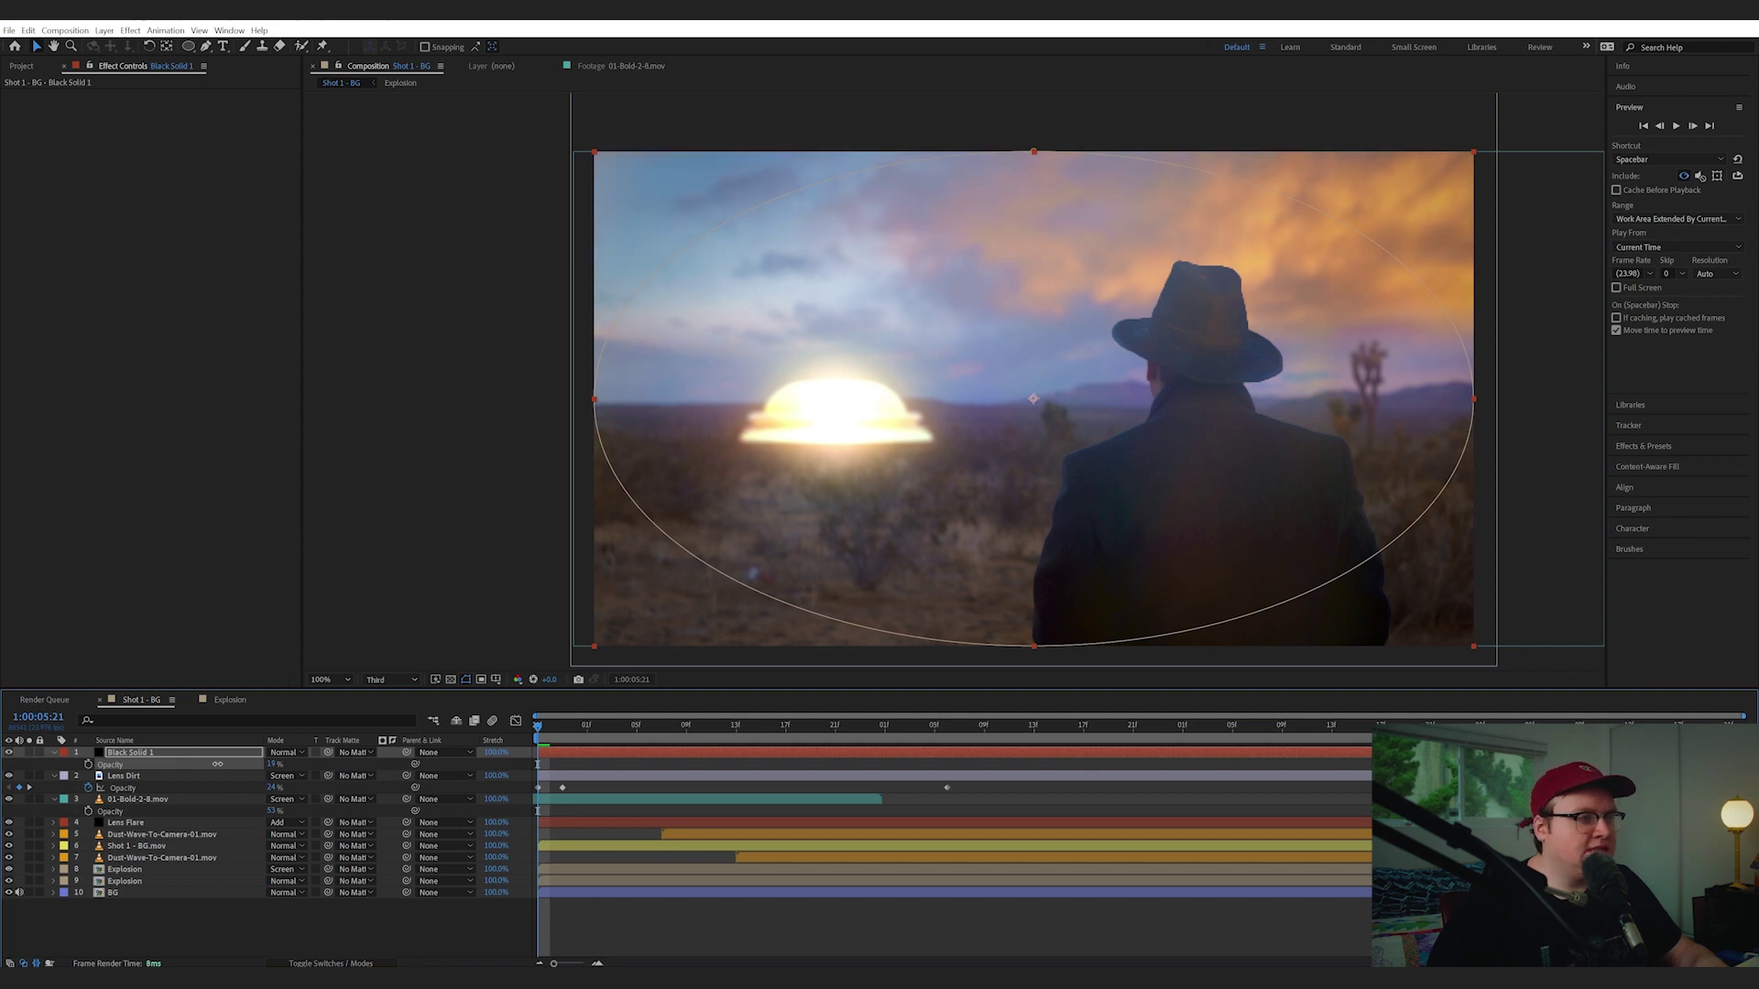
{"action": "left_click", "coordinate": [437, 938]}
{"action": "left_click_drag", "start_coordinate": [558, 731], "coordinate": [951, 742]}
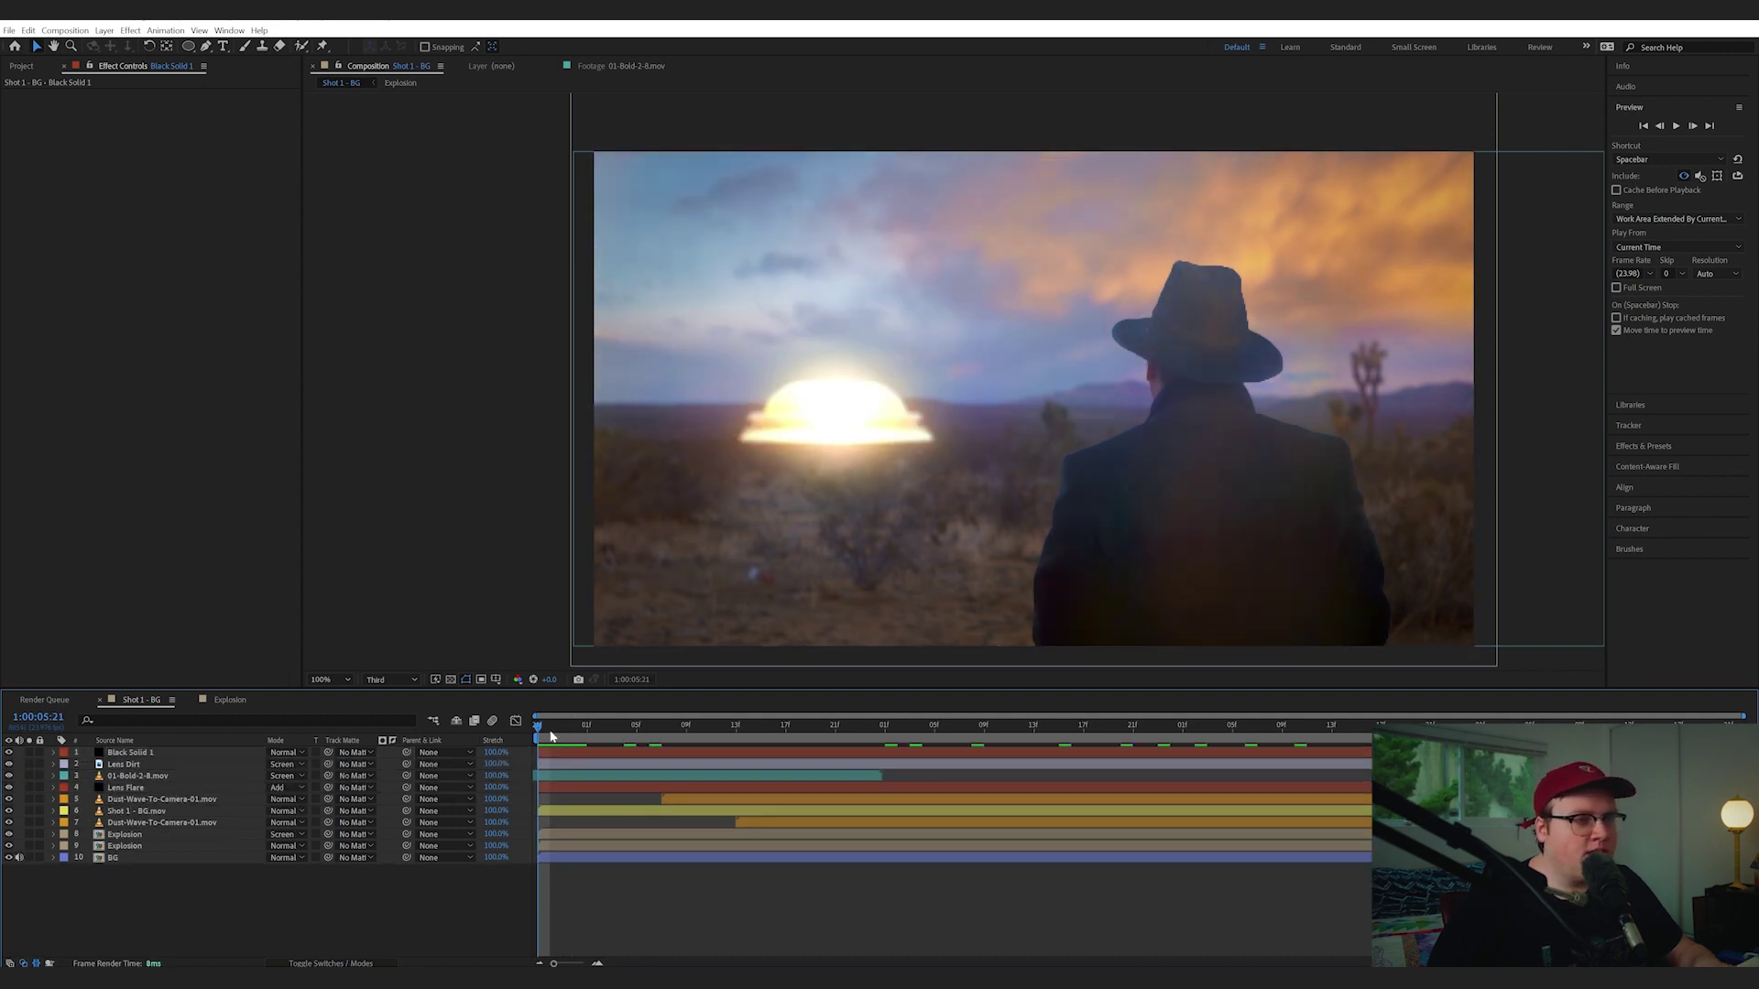
{"action": "left_click_drag", "start_coordinate": [548, 731], "coordinate": [509, 726]}
Select every layer and pre-compose them into a comp named 'Explosion COmp'
{"action": "left_click", "coordinate": [156, 764]}
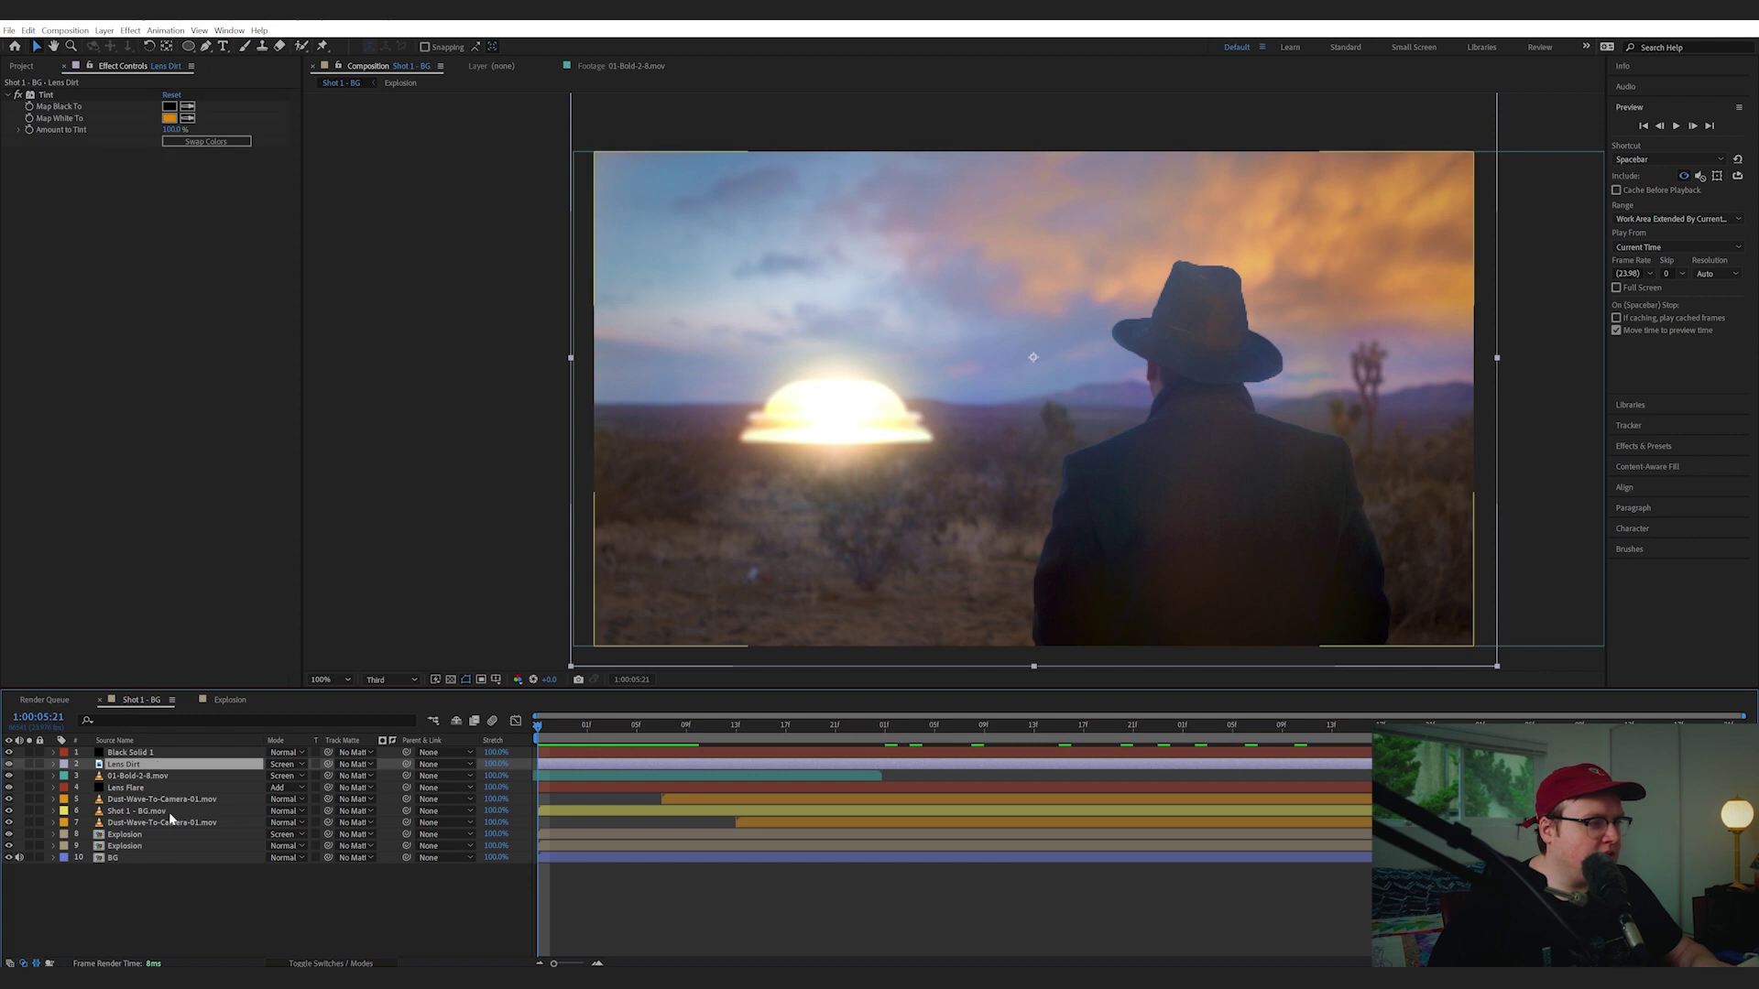
{"action": "key", "text": "ctrl+a"}
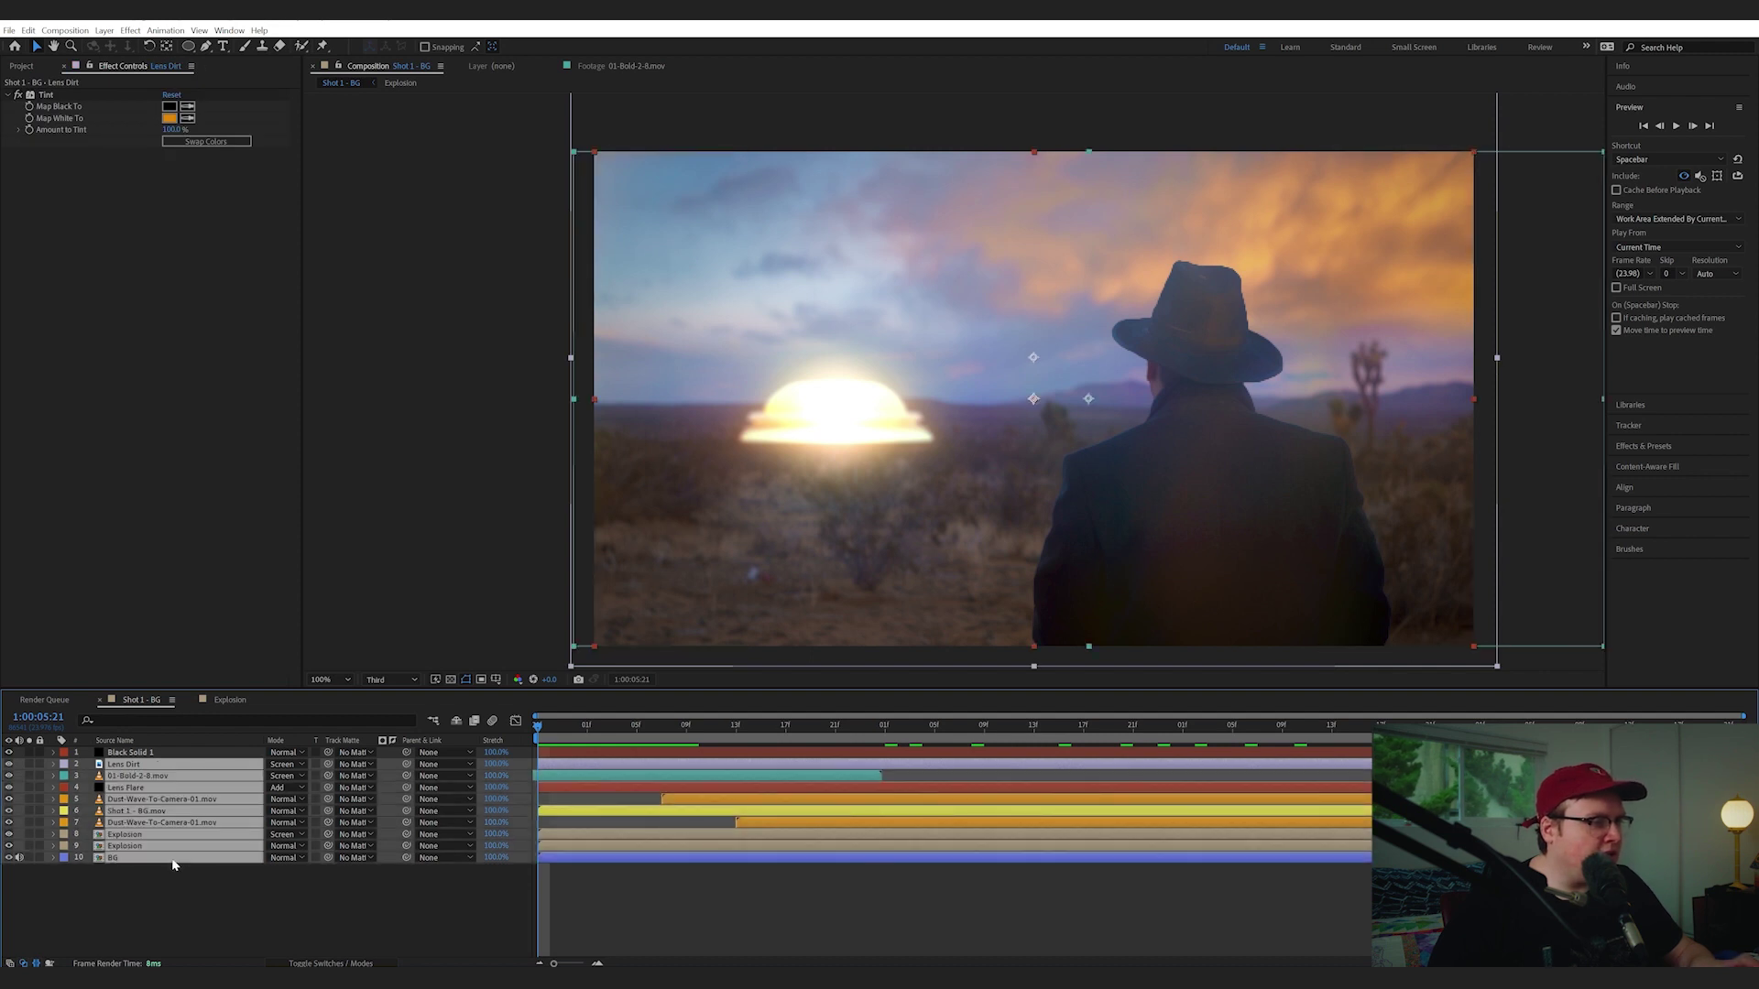
{"action": "right_click", "coordinate": [178, 852]}
{"action": "left_click", "coordinate": [218, 777]}
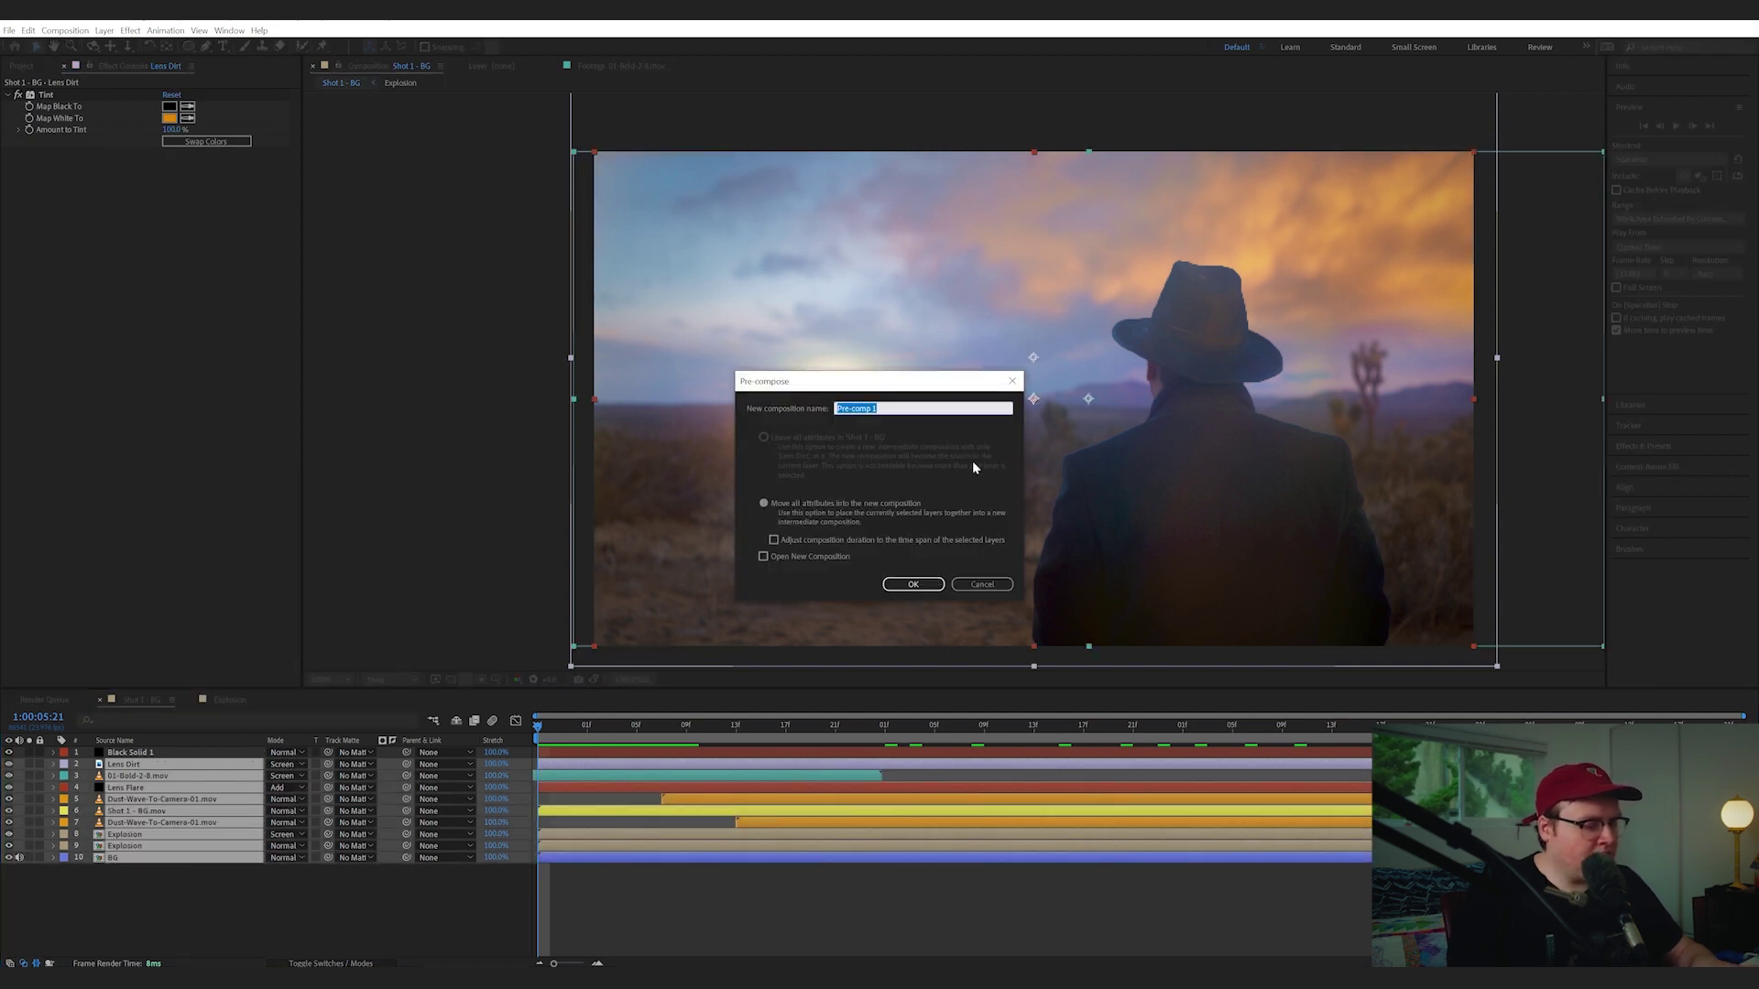
{"action": "type", "text": "Explosion COm"}
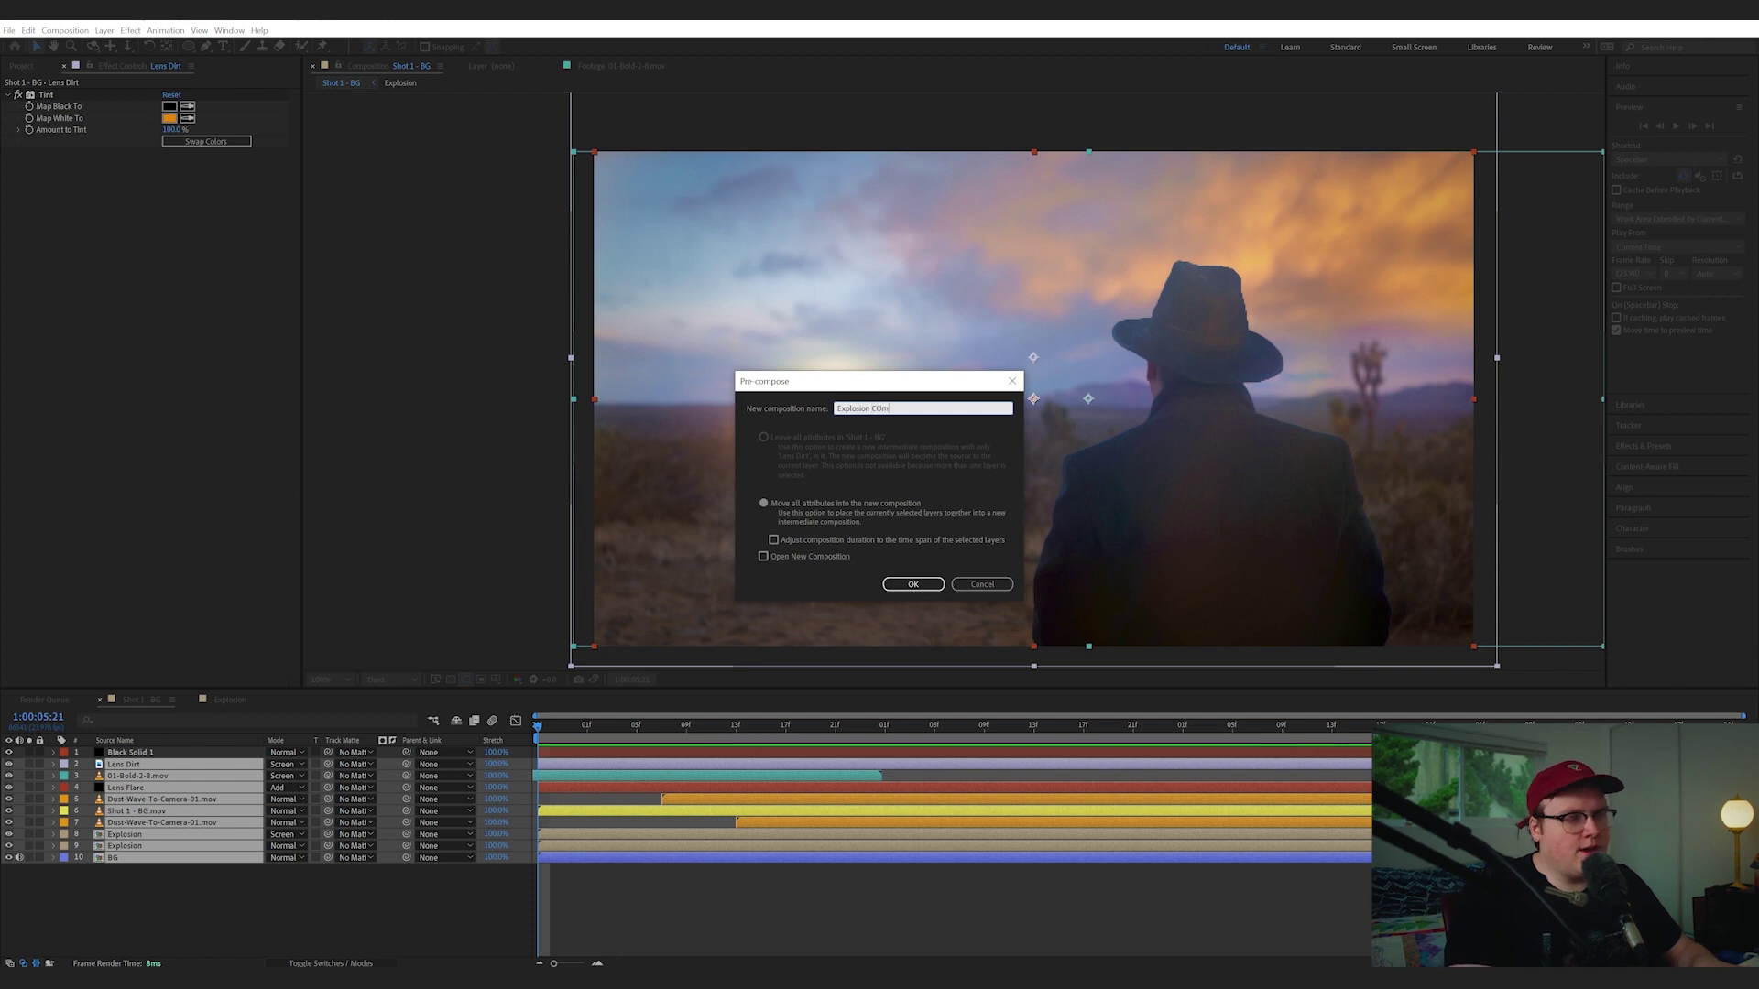
{"action": "type", "text": "p"}
{"action": "key", "text": "Return"}
{"action": "key", "text": "s"}
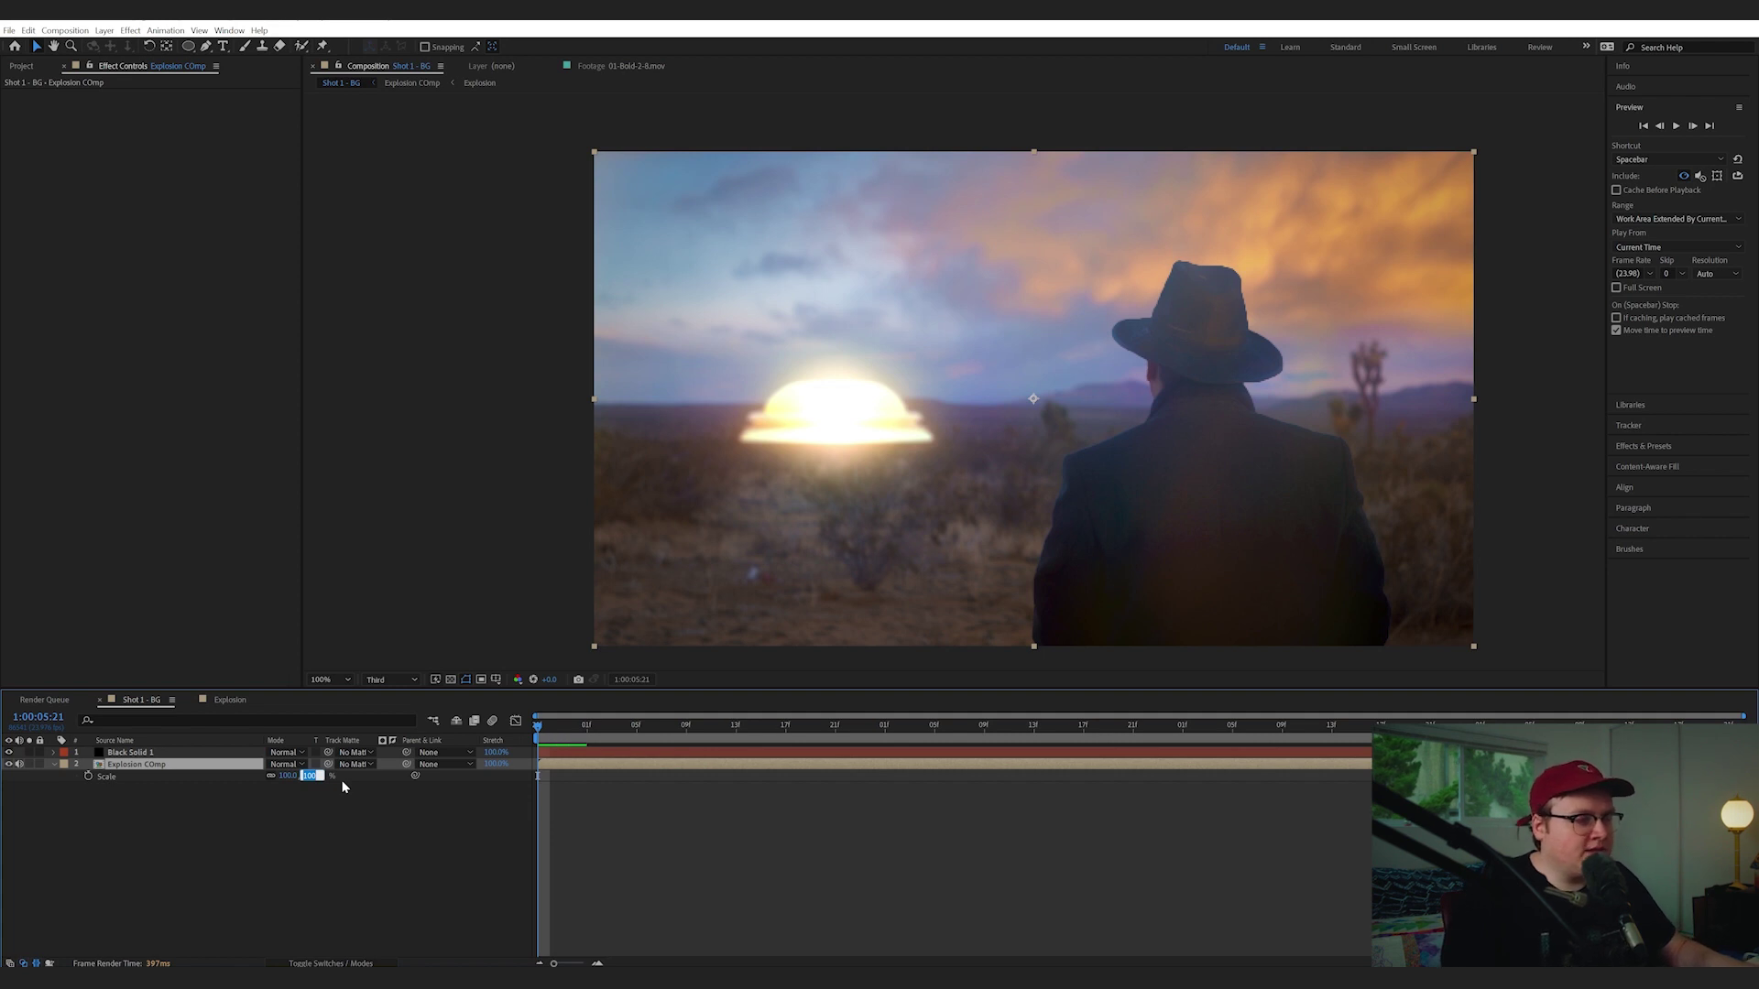
Scale Explosion COmp to 101% and start position keyframes with one-pixel nudges for a shake
{"action": "key", "text": "Return"}
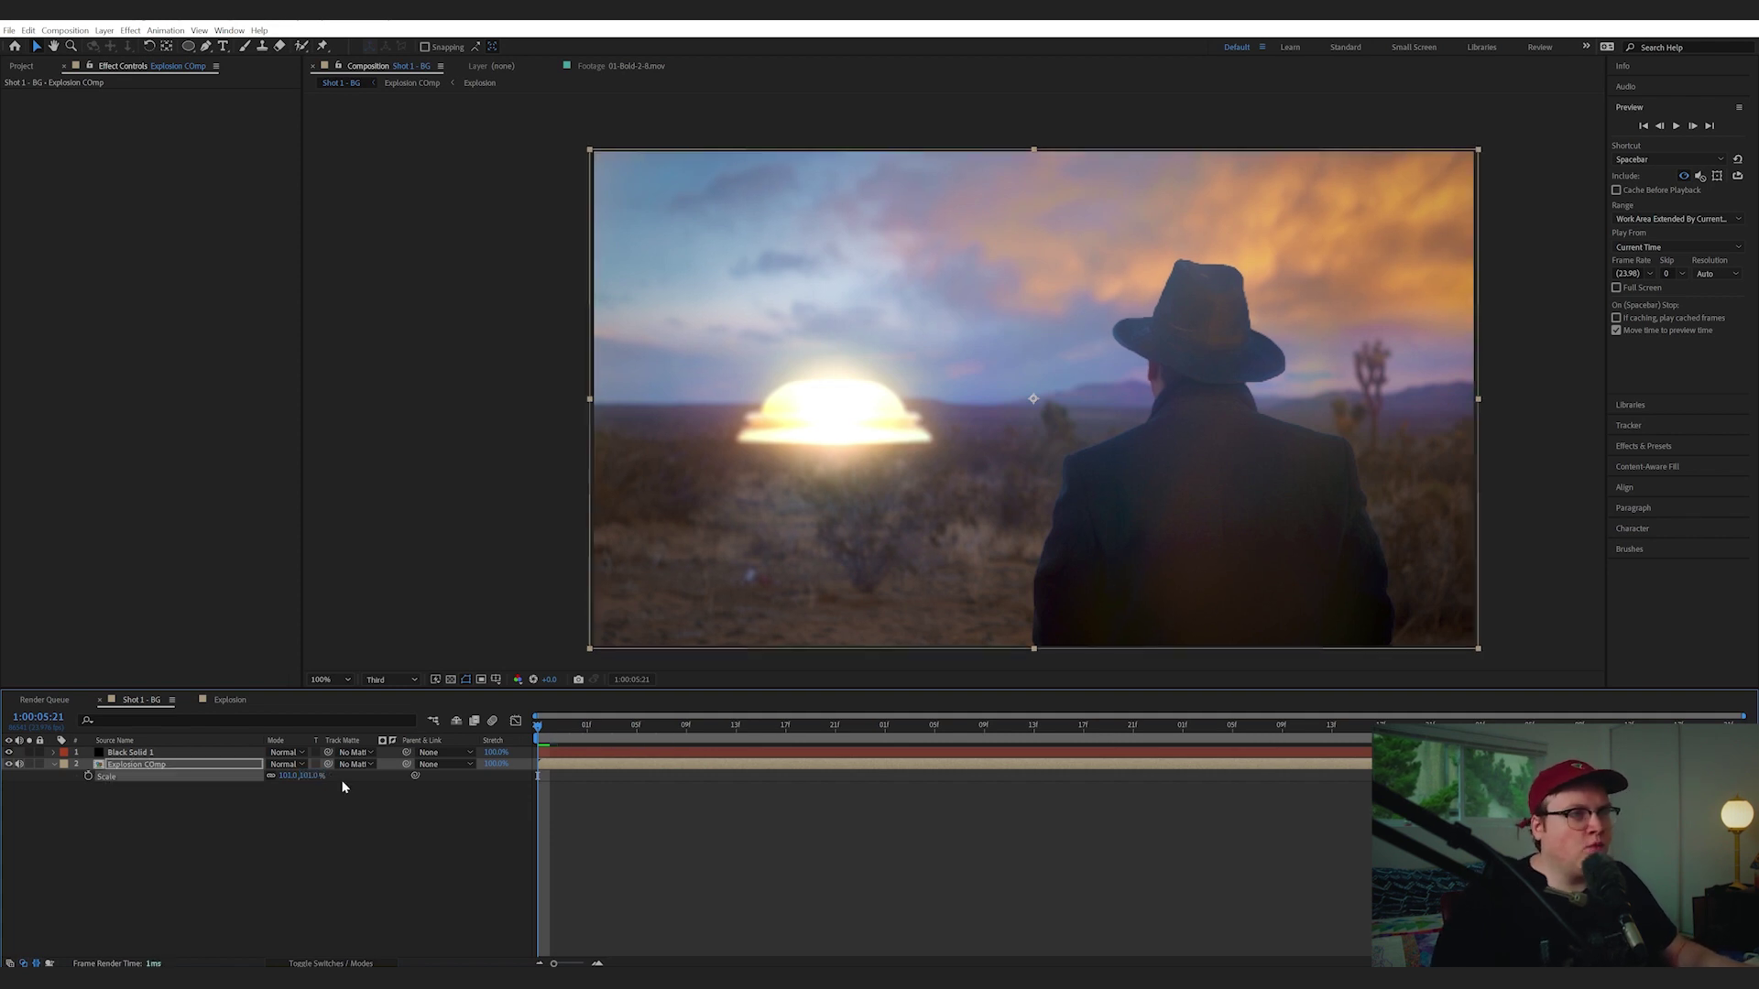
{"action": "key", "text": "p"}
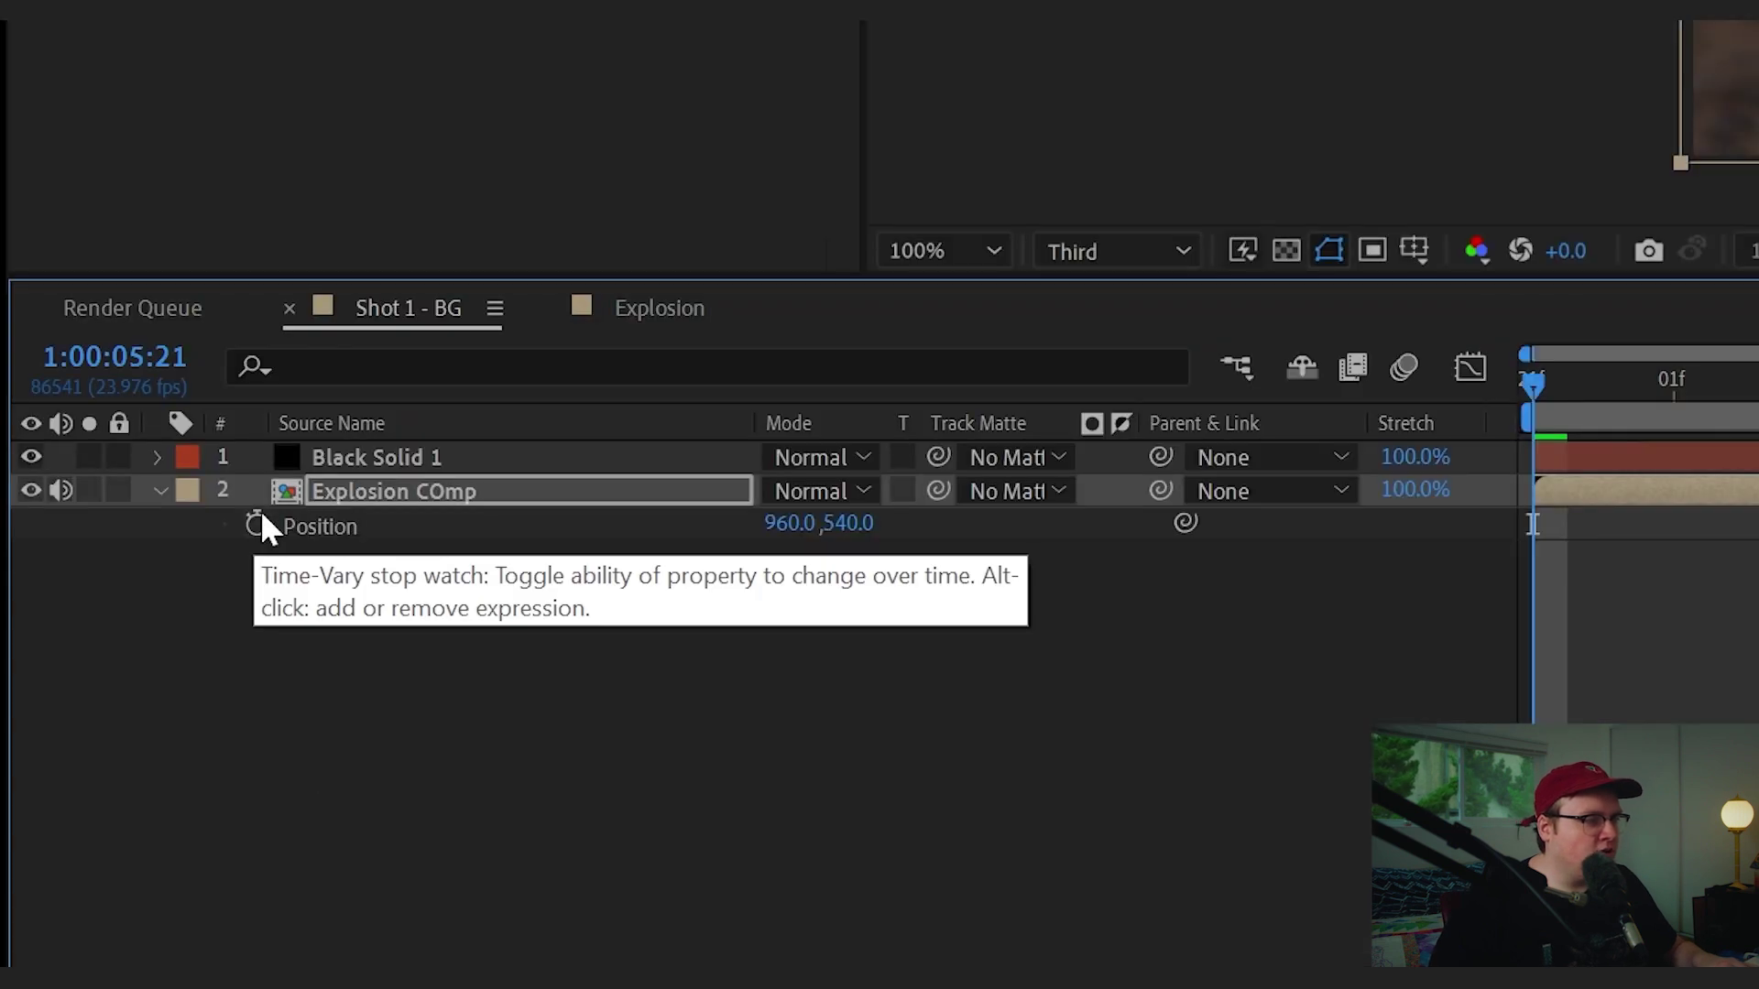
{"action": "left_click", "coordinate": [88, 775]}
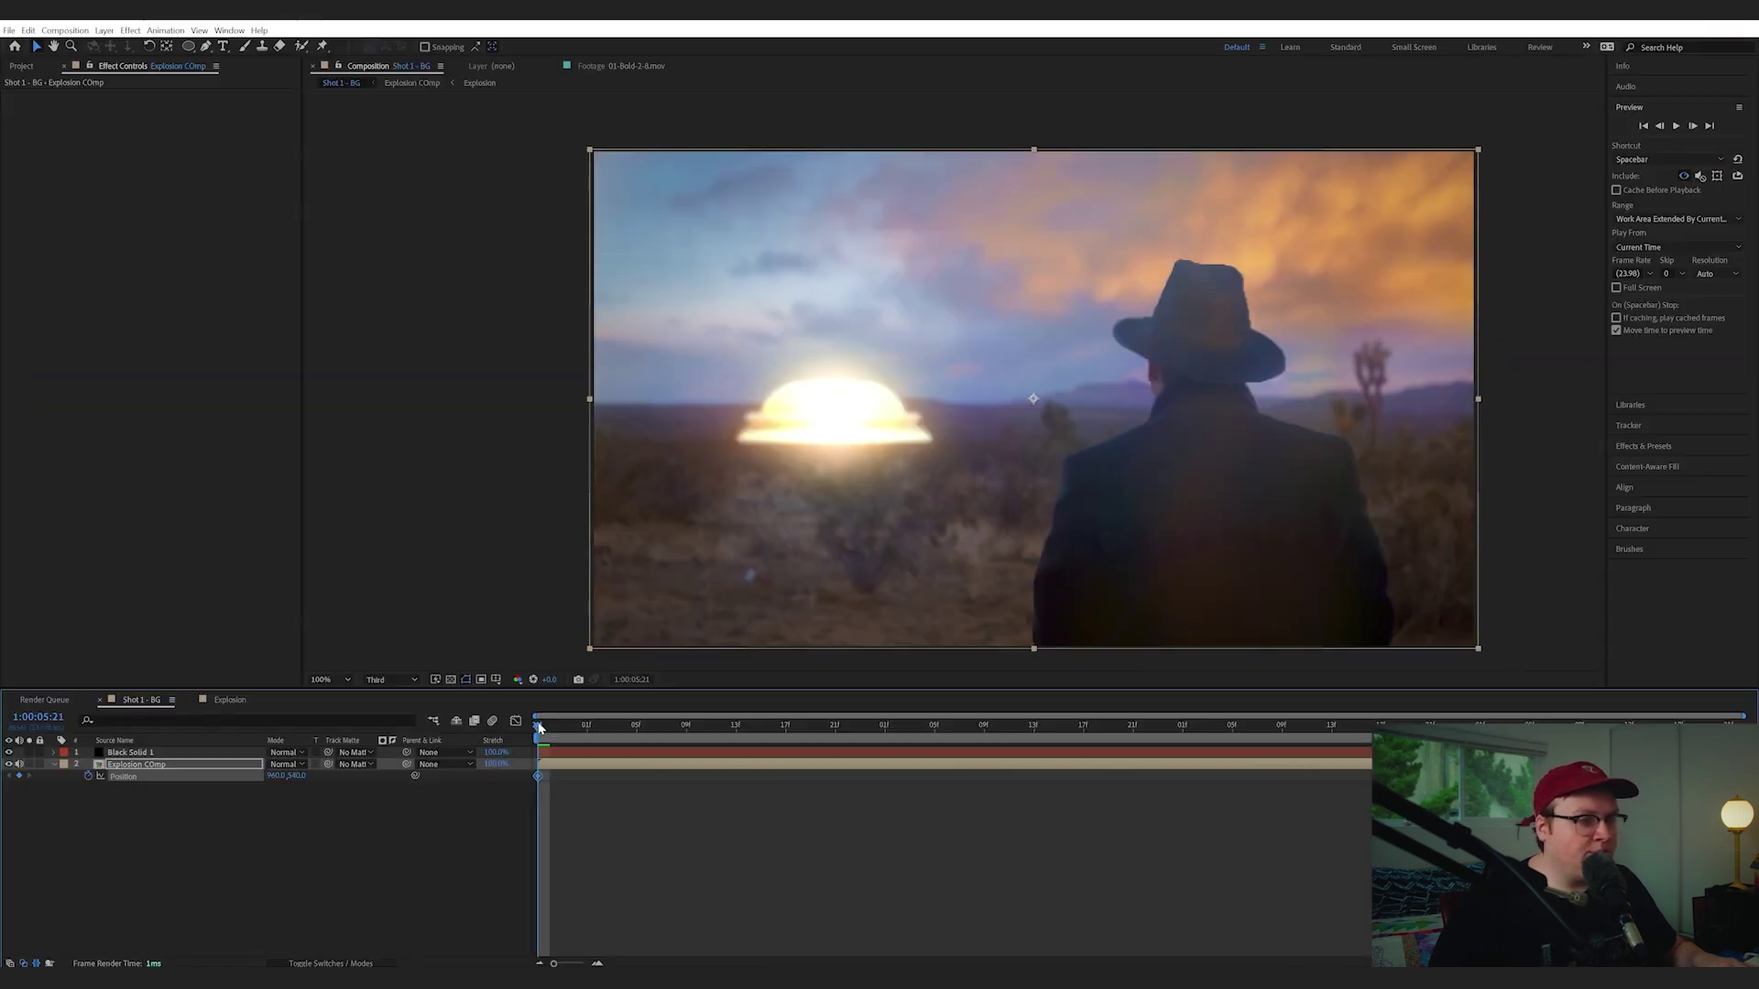
{"action": "key", "text": "Page_Down"}
{"action": "key", "text": "Right"}
{"action": "key", "text": "Right"}
{"action": "key", "text": "Right"}
{"action": "key", "text": "Right"}
{"action": "key", "text": "Right"}
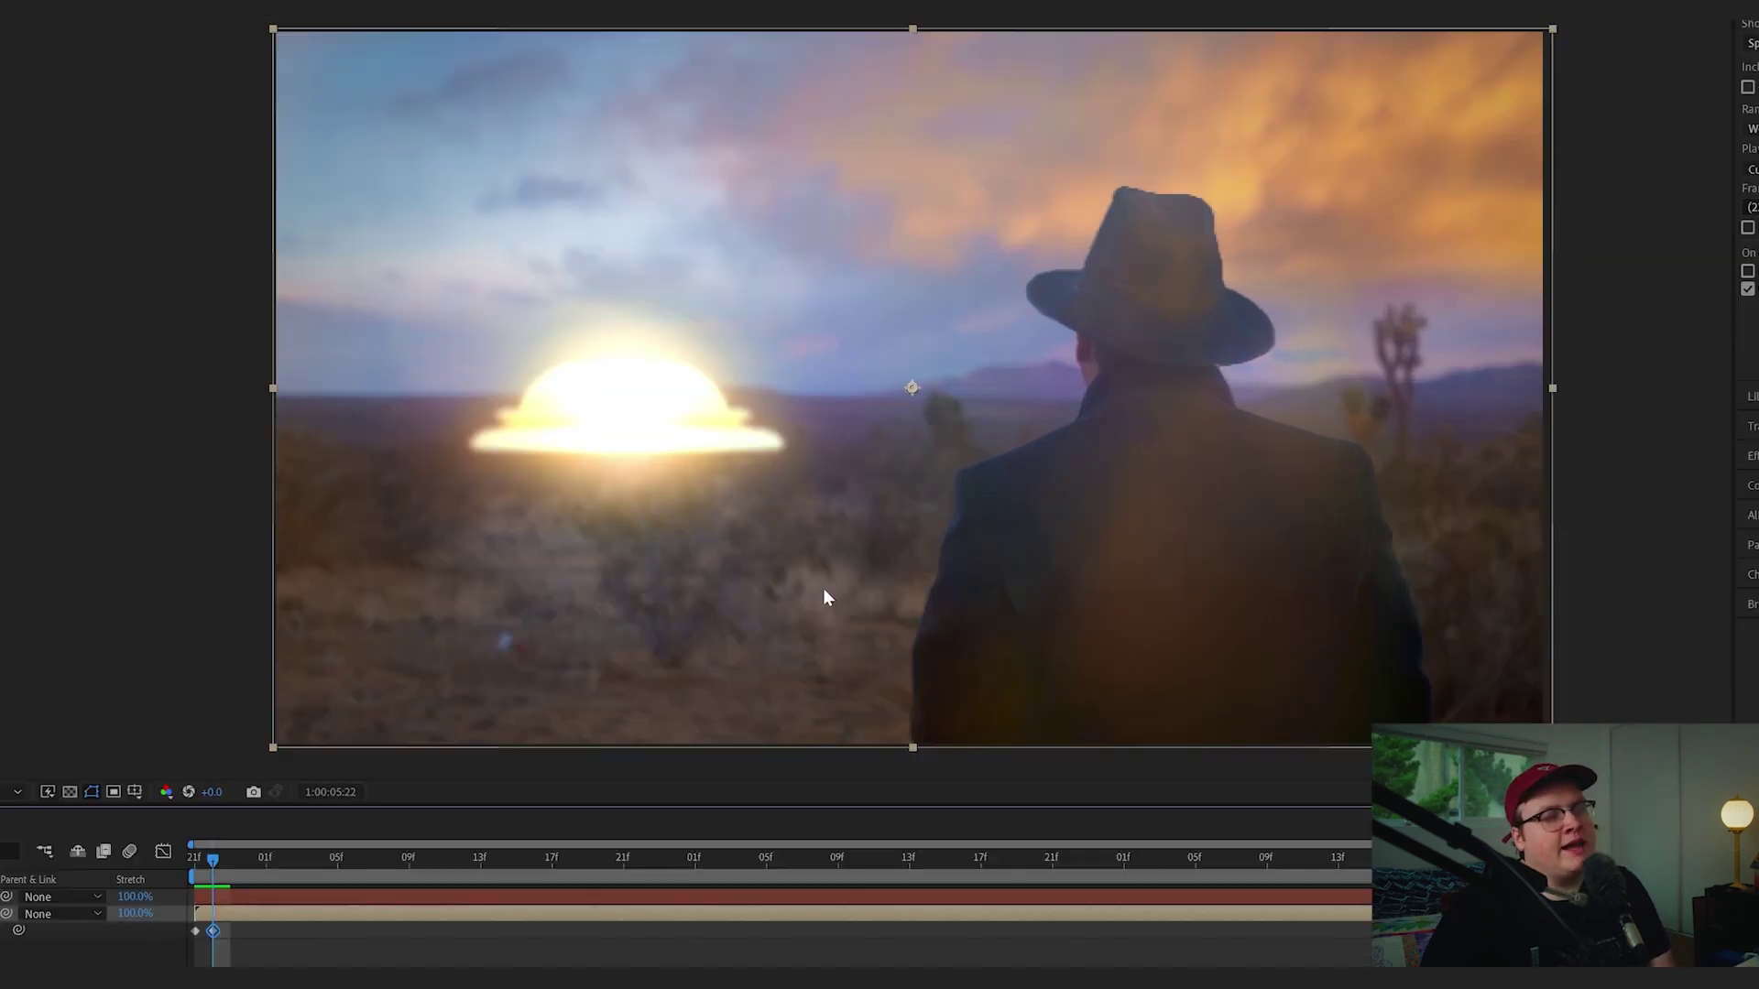
{"action": "left_click", "coordinate": [246, 862]}
{"action": "key", "text": "Down"}
{"action": "key", "text": "Down"}
{"action": "key", "text": "Down"}
{"action": "key", "text": "Down"}
{"action": "key", "text": "Down"}
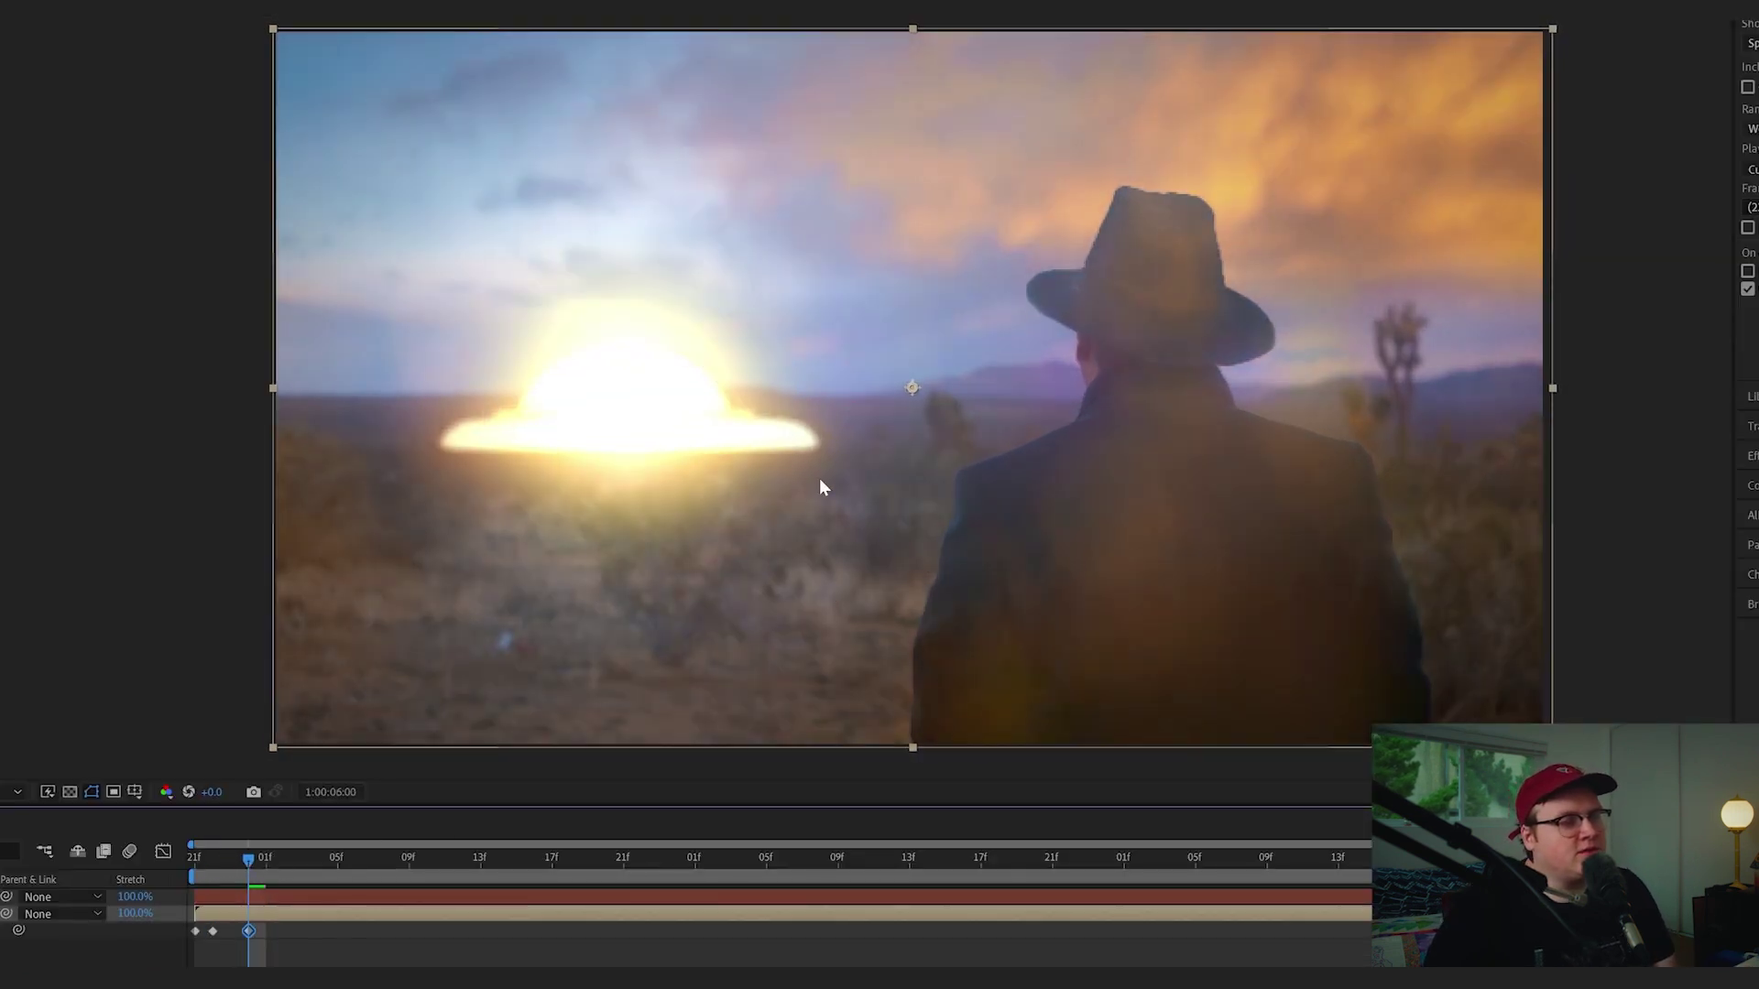
{"action": "key", "text": "Left"}
{"action": "key", "text": "Left"}
{"action": "key", "text": "Left"}
{"action": "key", "text": "Left"}
{"action": "key", "text": "Left"}
{"action": "key", "text": "Left"}
{"action": "key", "text": "Left"}
{"action": "key", "text": "Left"}
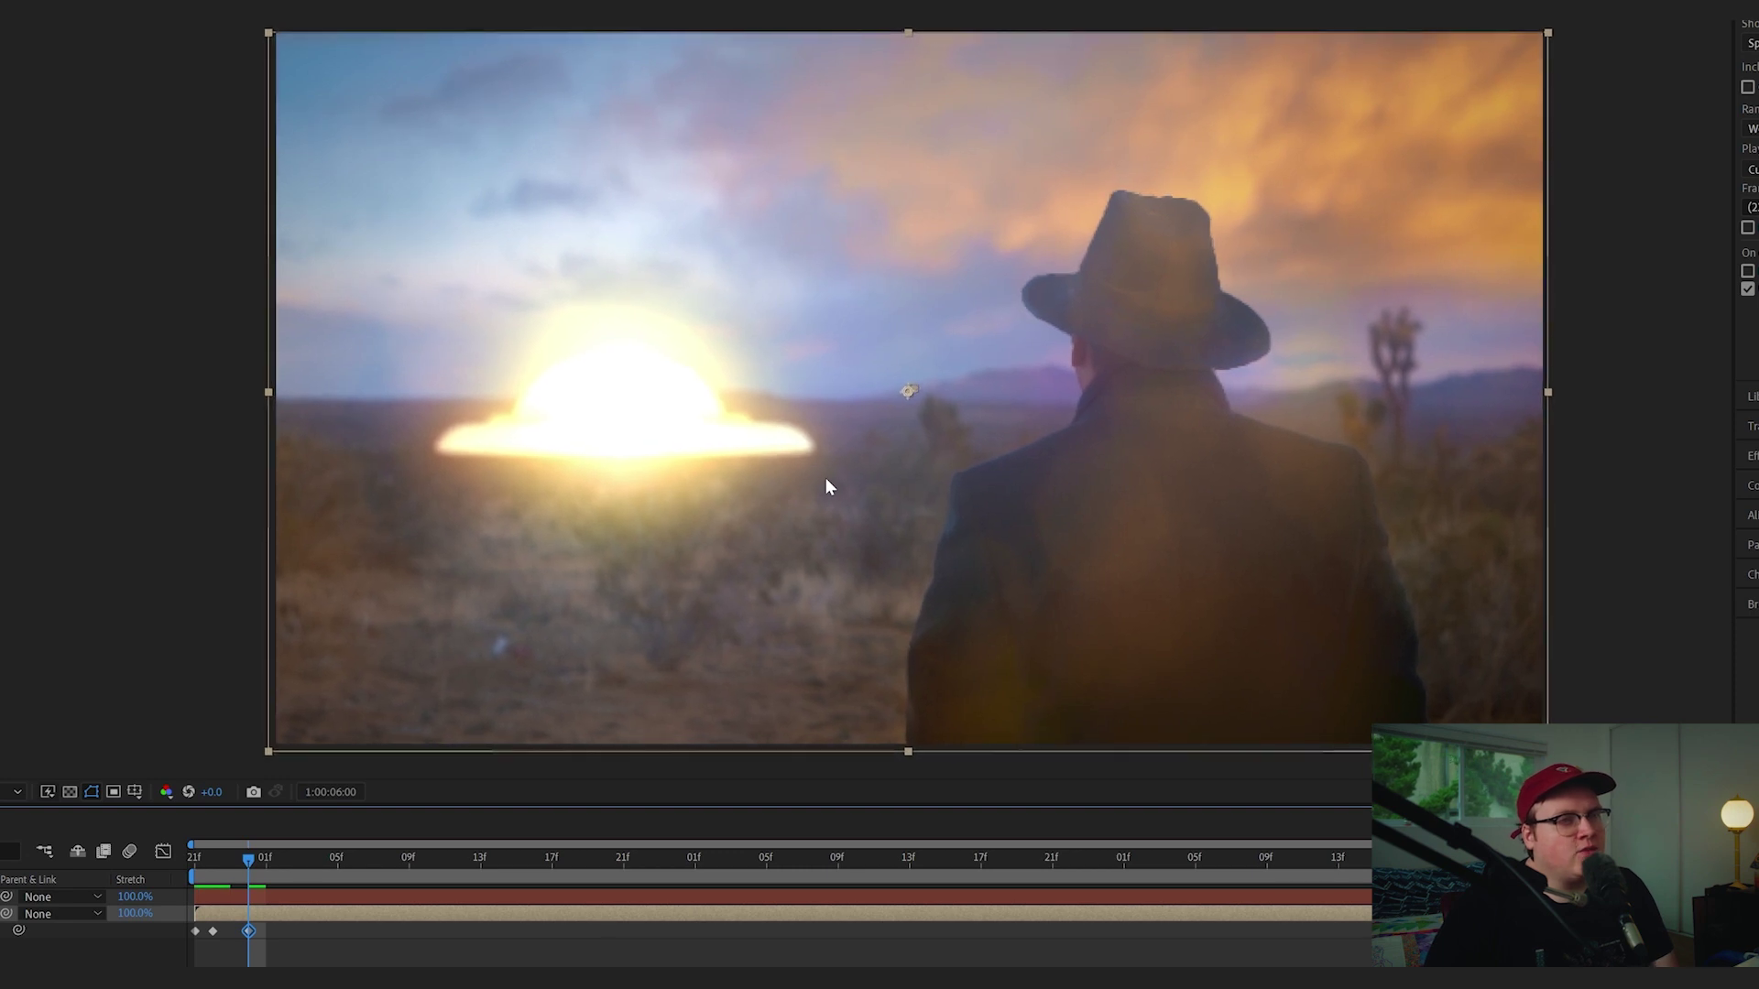
Add shake position keyframes around 1:00:06:02 and 1:00:06:04 with small nudges
{"action": "left_click_drag", "start_coordinate": [563, 727], "coordinate": [627, 729]}
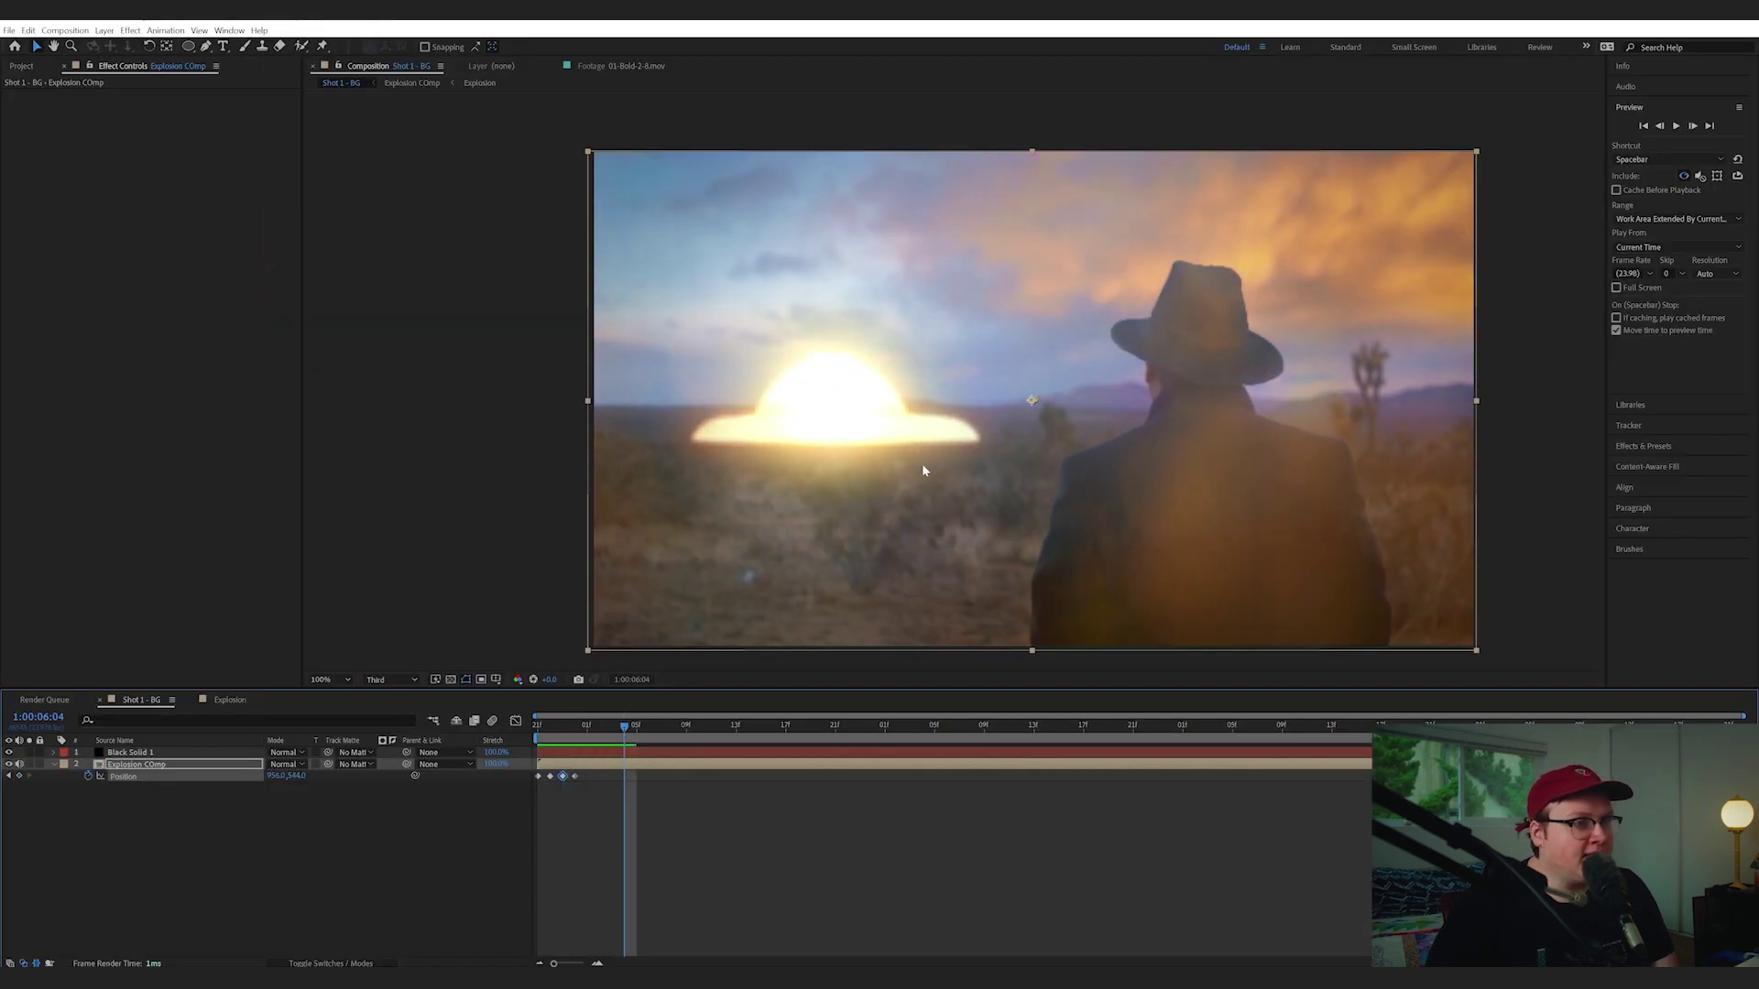
{"action": "key", "text": "Down"}
{"action": "key", "text": "Down"}
{"action": "key", "text": "Down"}
{"action": "key", "text": "Down"}
{"action": "key", "text": "Down"}
{"action": "key", "text": "Left"}
{"action": "key", "text": "Left"}
{"action": "key", "text": "Left"}
{"action": "key", "text": "Left"}
{"action": "key", "text": "Left"}
{"action": "key", "text": "Right"}
{"action": "key", "text": "Up"}
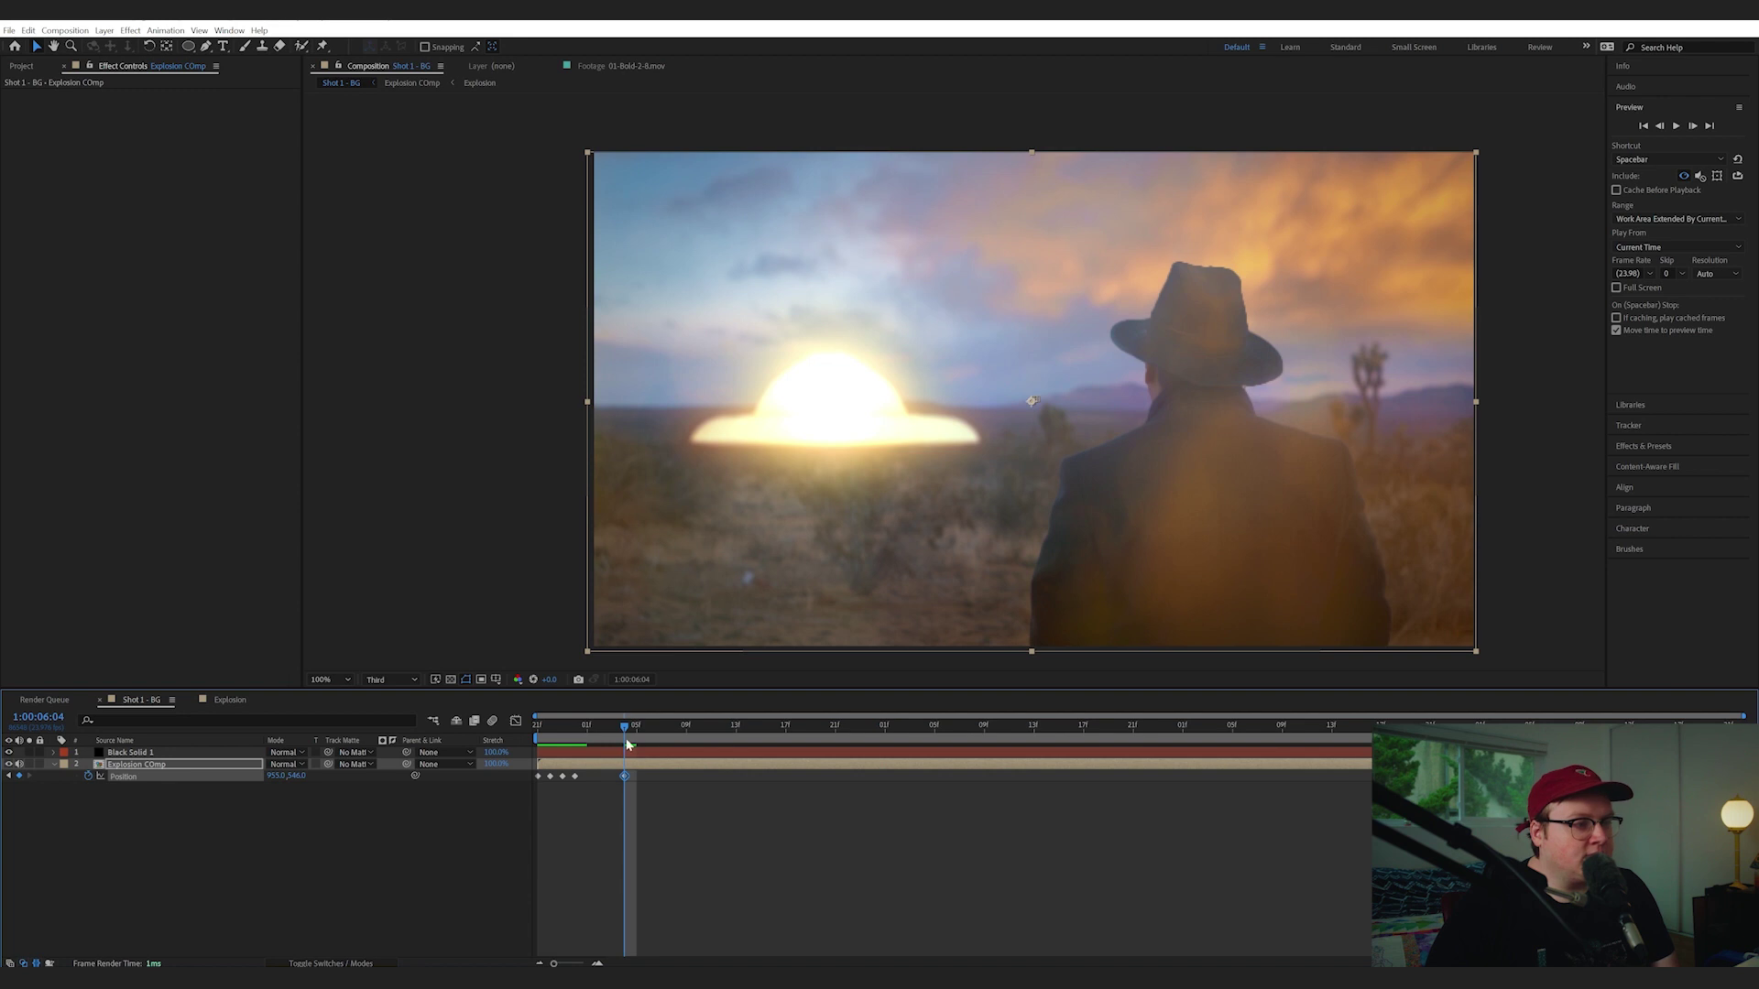
{"action": "mouse_move", "coordinate": [627, 729]}
{"action": "left_mouse_down"}
{"action": "mouse_move", "coordinate": [550, 728]}
{"action": "mouse_move", "coordinate": [600, 730]}
{"action": "left_mouse_up"}
{"action": "key", "text": "Up"}
{"action": "key", "text": "Left"}
{"action": "key", "text": "Down"}
{"action": "key", "text": "Right"}
{"action": "key", "text": "Right"}
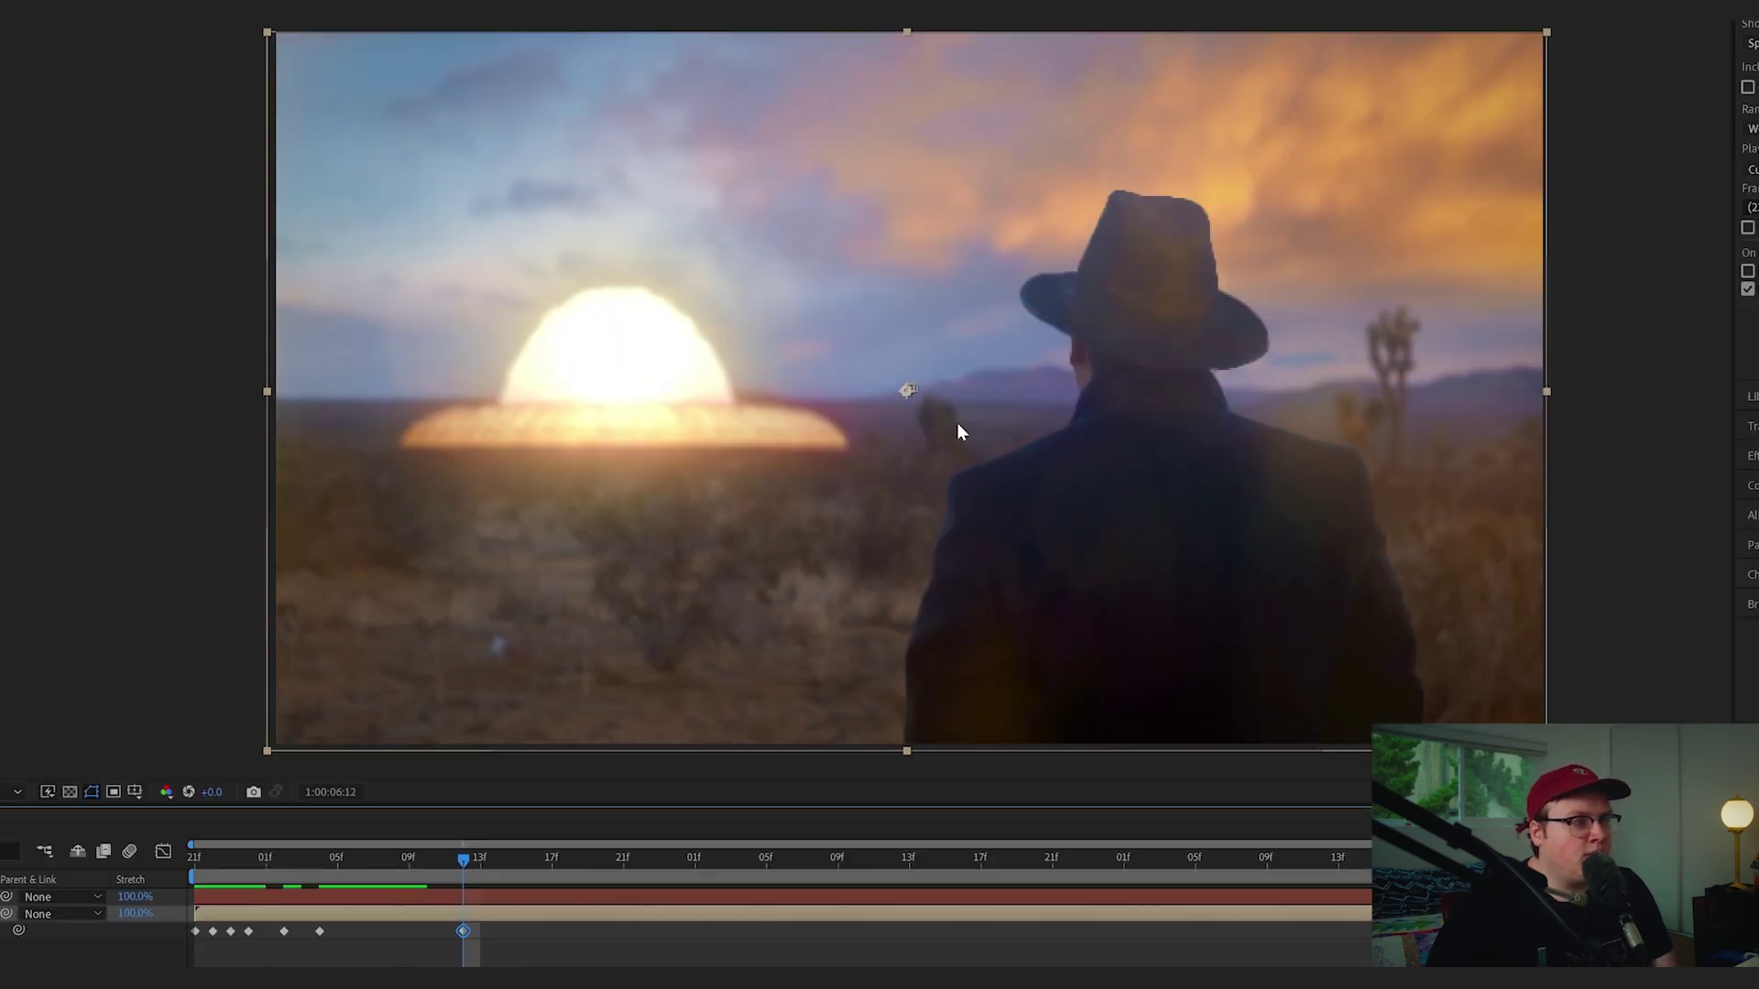
Add further shake keyframes at 1:00:06:12 and 1:00:06:07, then preview the camera shake
{"action": "key", "text": "Up"}
{"action": "key", "text": "Right"}
{"action": "key", "text": "Right"}
{"action": "key", "text": "Up"}
{"action": "key", "text": "Up"}
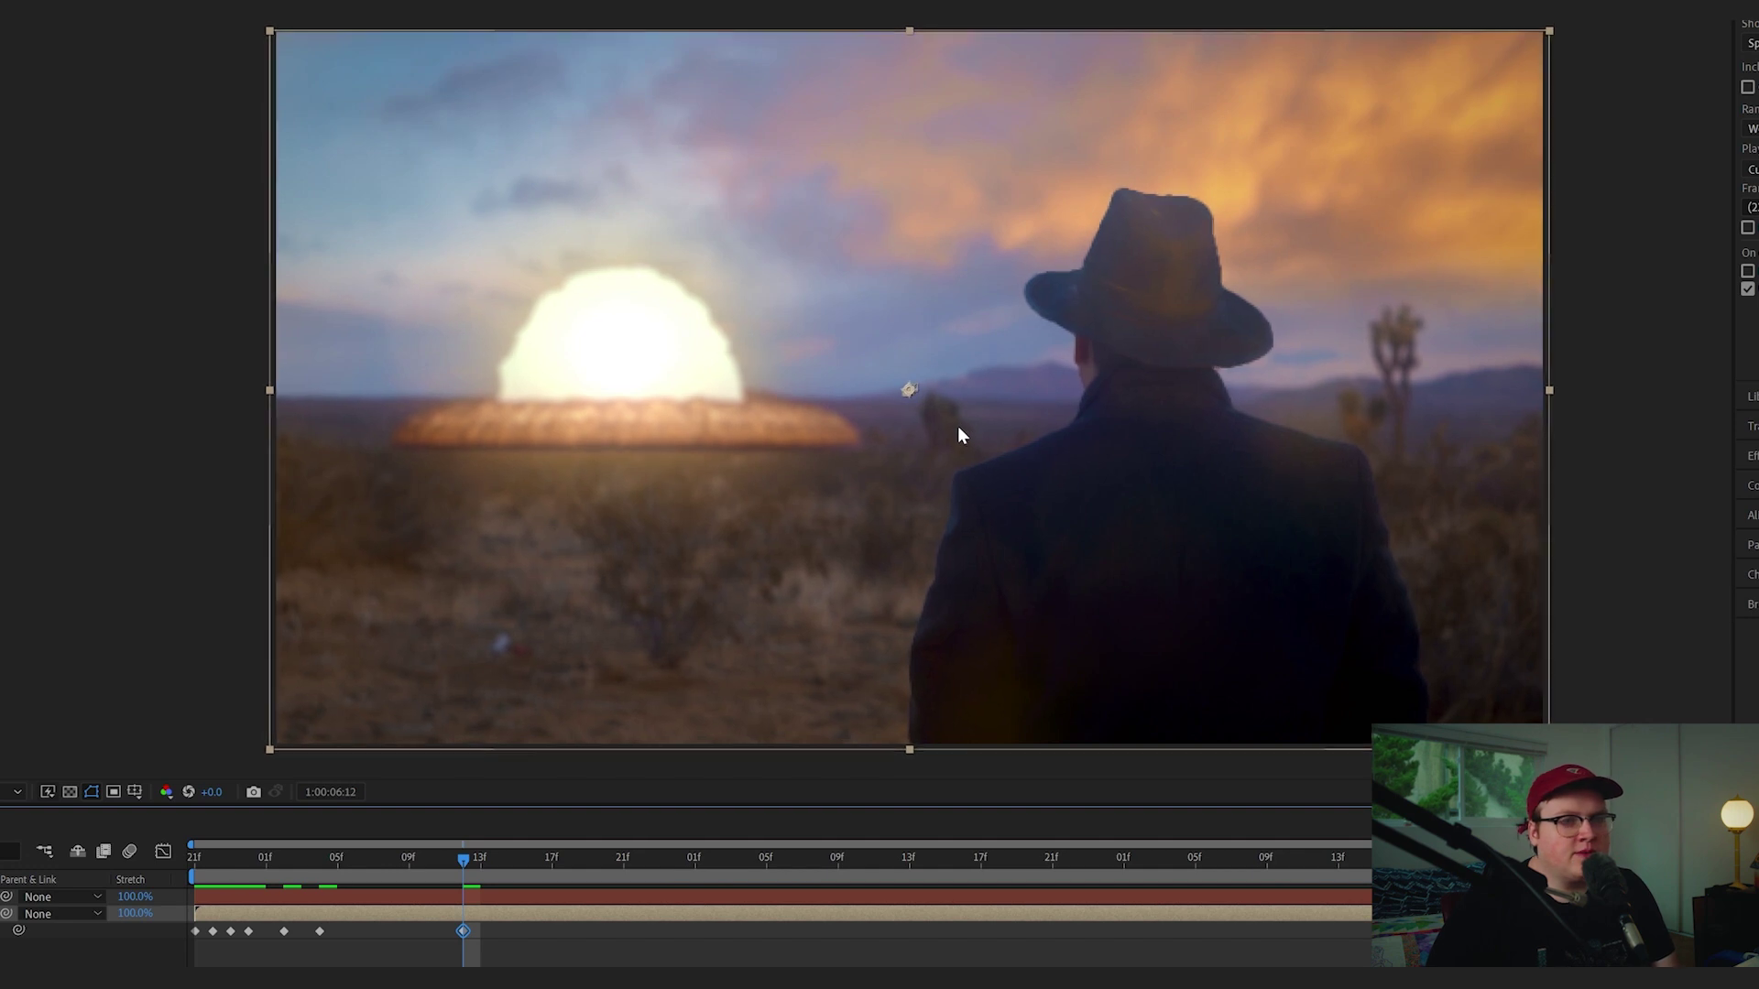
{"action": "key", "text": "Page_Up"}
{"action": "key", "text": "Page_Up"}
{"action": "key", "text": "Page_Up"}
{"action": "key", "text": "Page_Up"}
{"action": "key", "text": "Page_Up"}
{"action": "key", "text": "Left"}
{"action": "key", "text": "Down"}
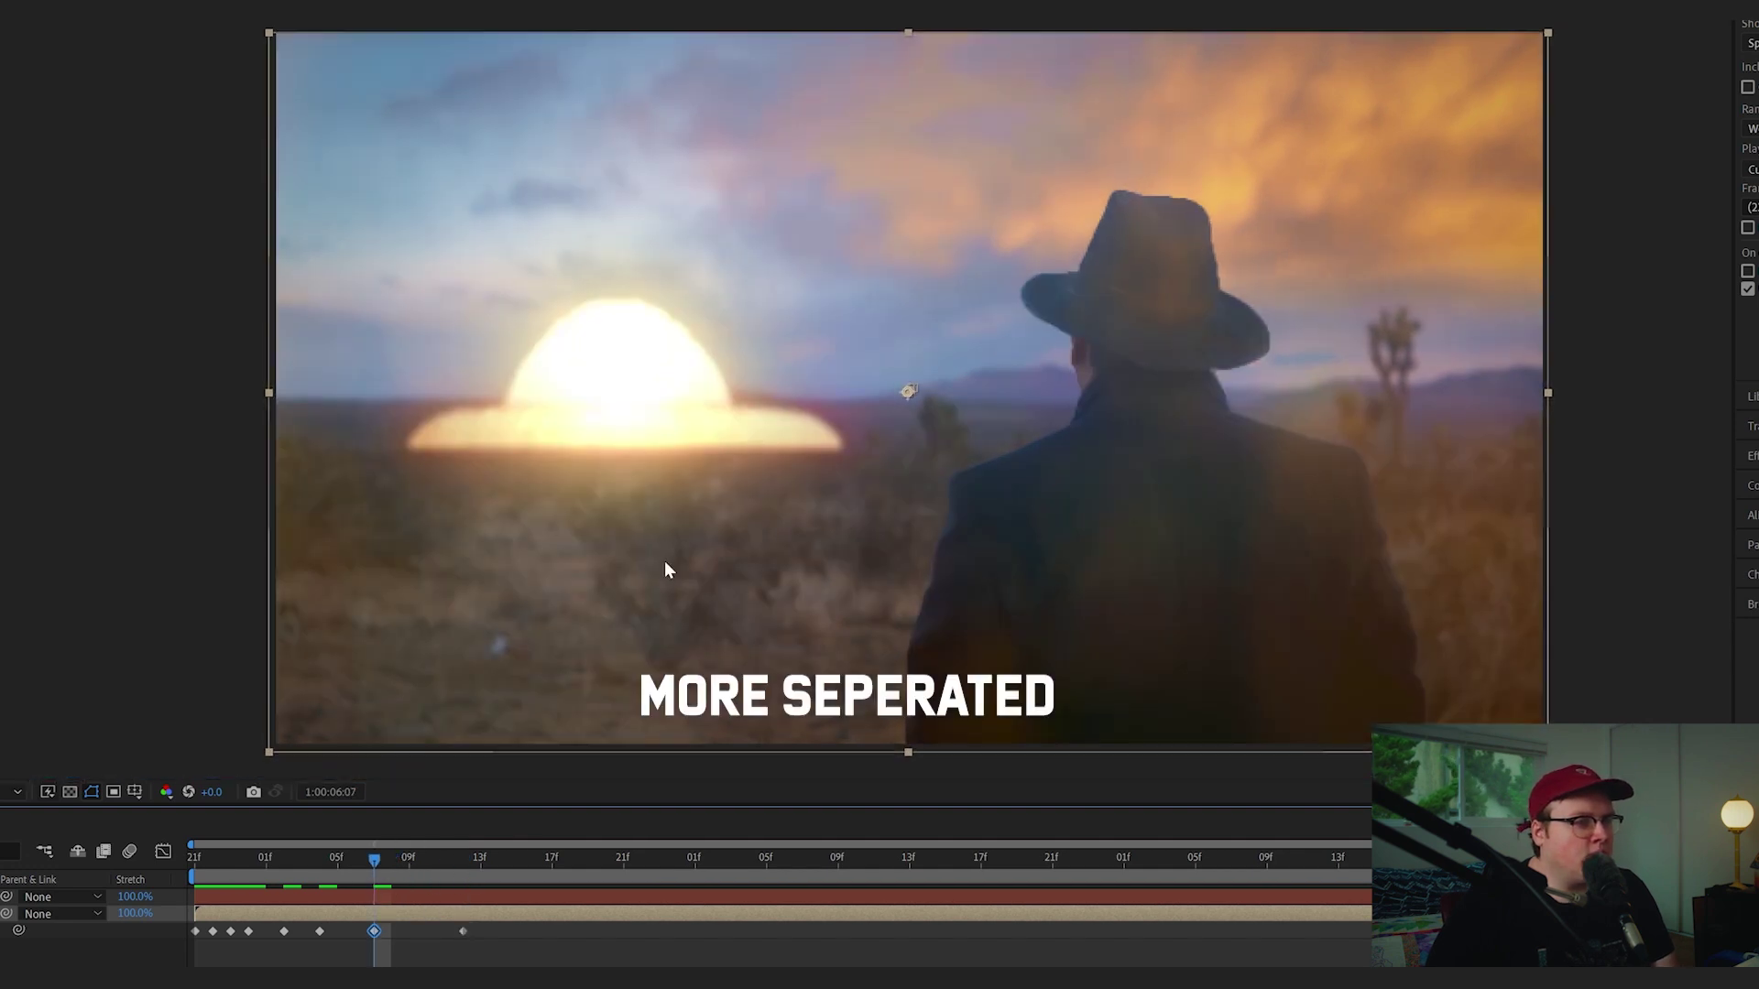
{"action": "key", "text": "space"}
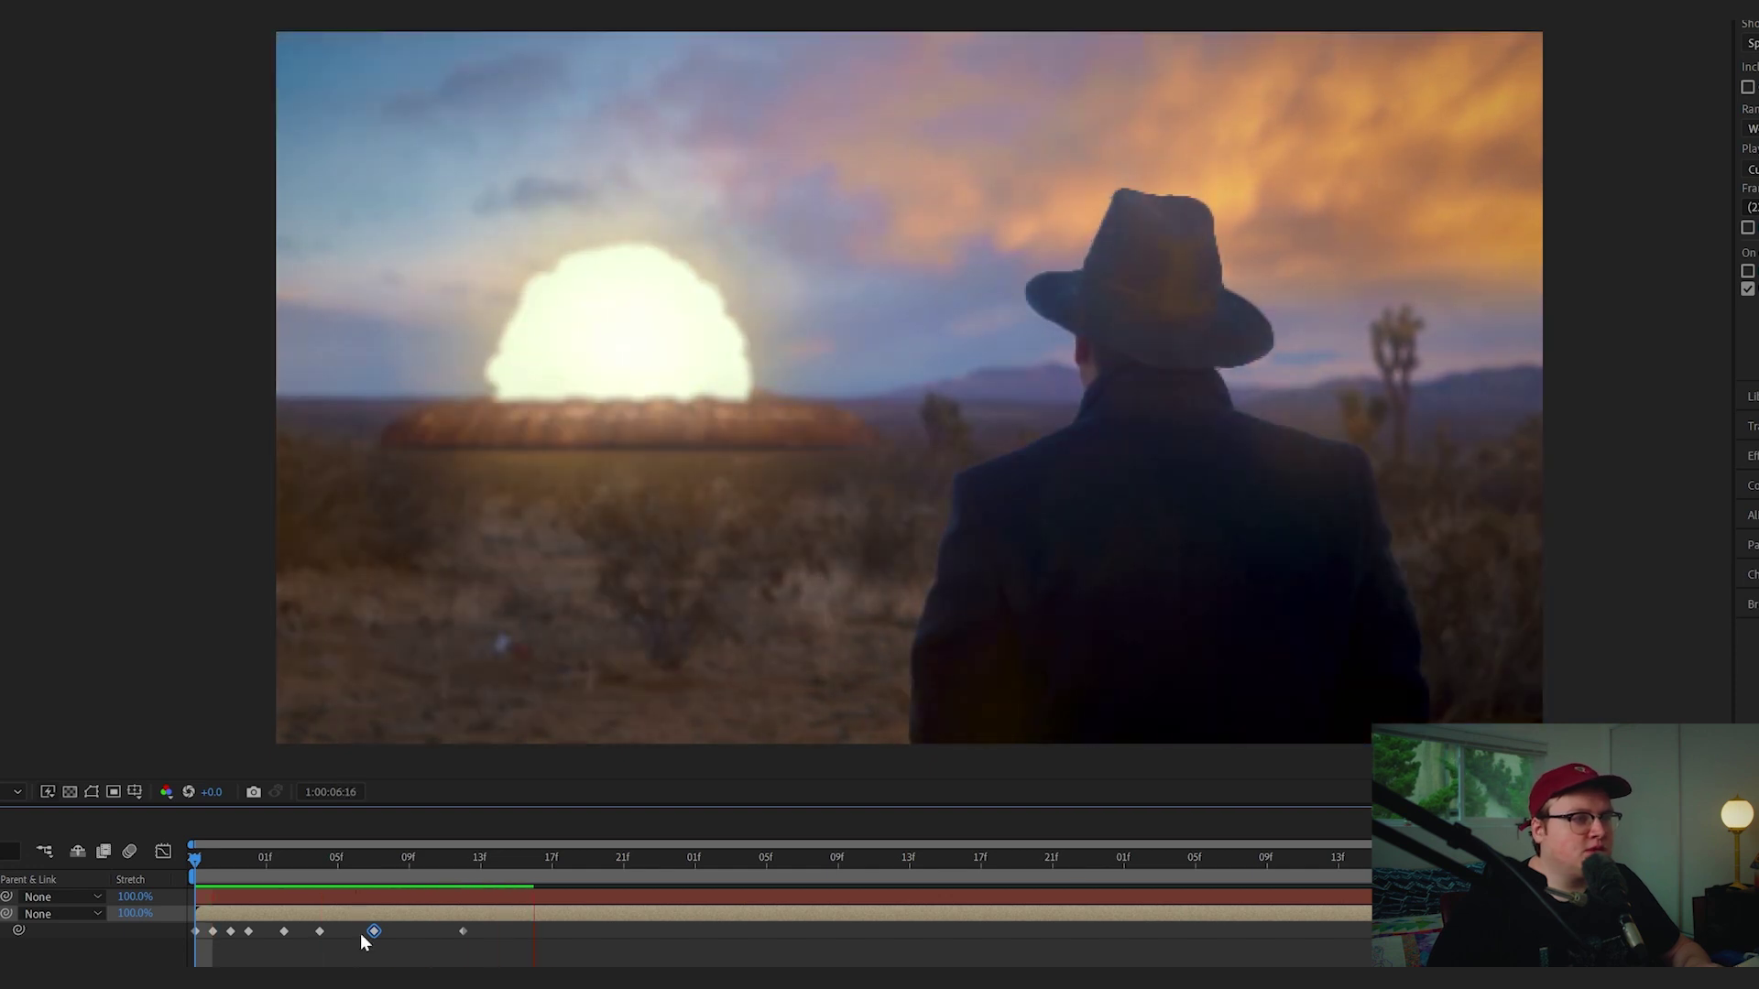
{"action": "key", "text": "space"}
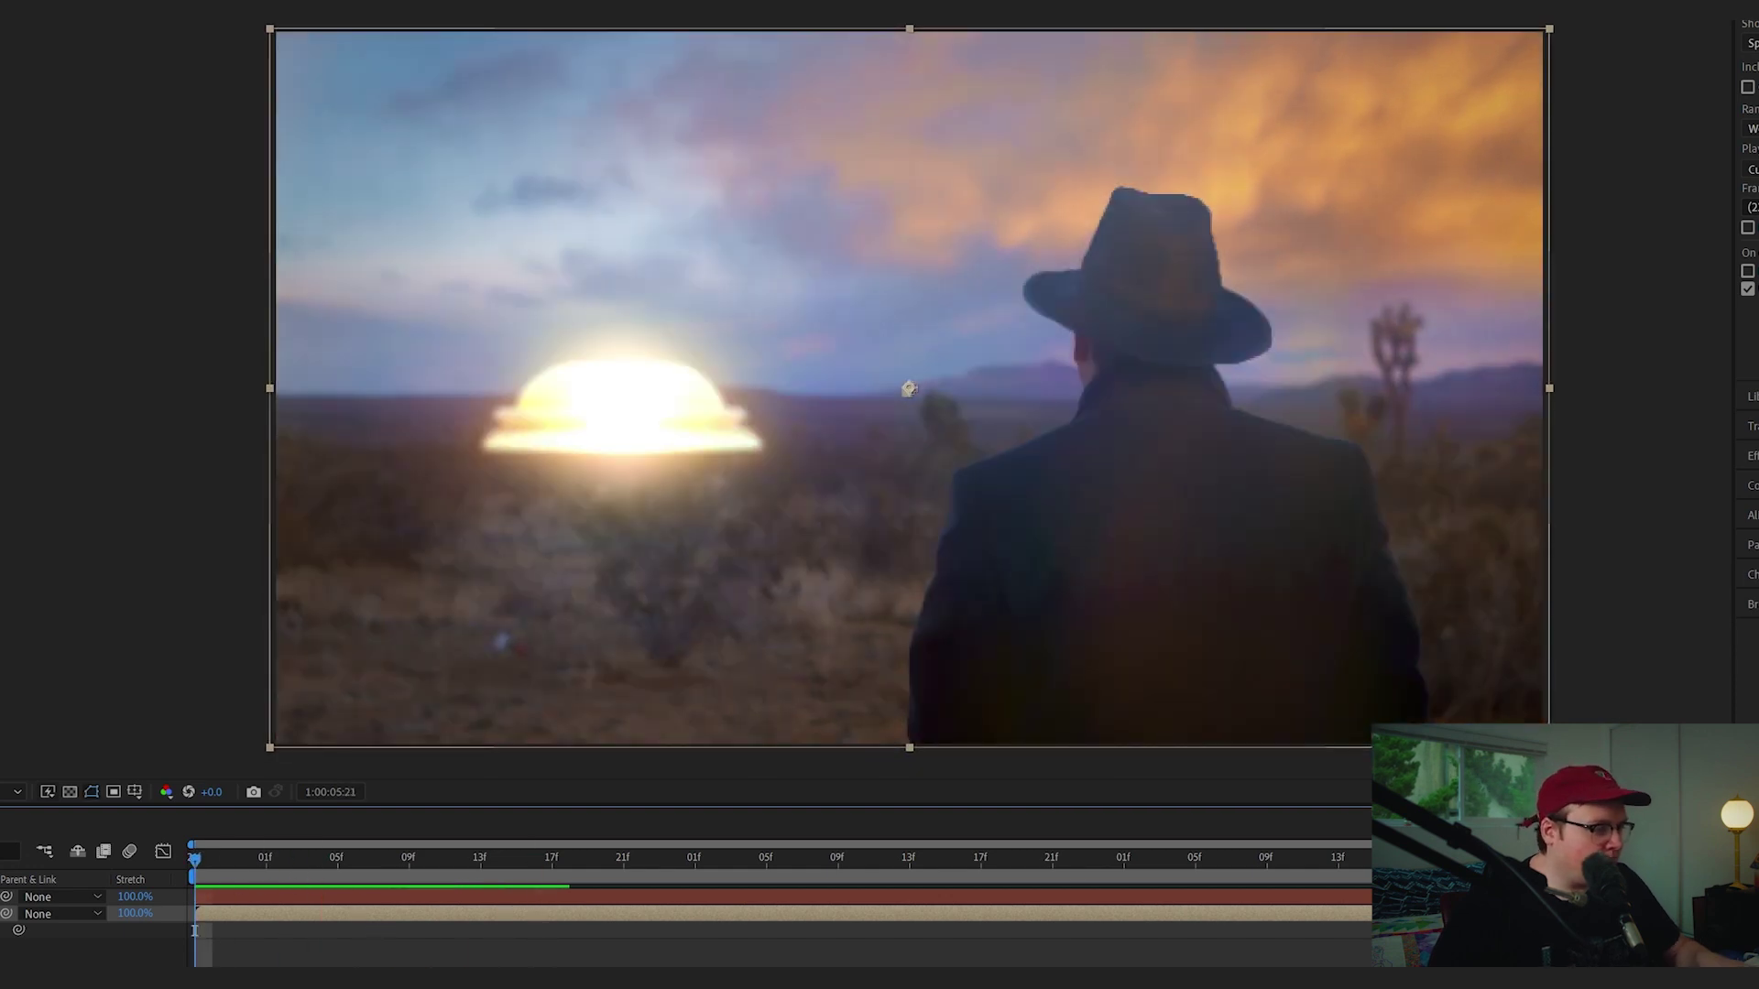
Scale Explosion COmp up to 102%, enable layer and composition motion blur, and preview
{"action": "key", "text": "Up"}
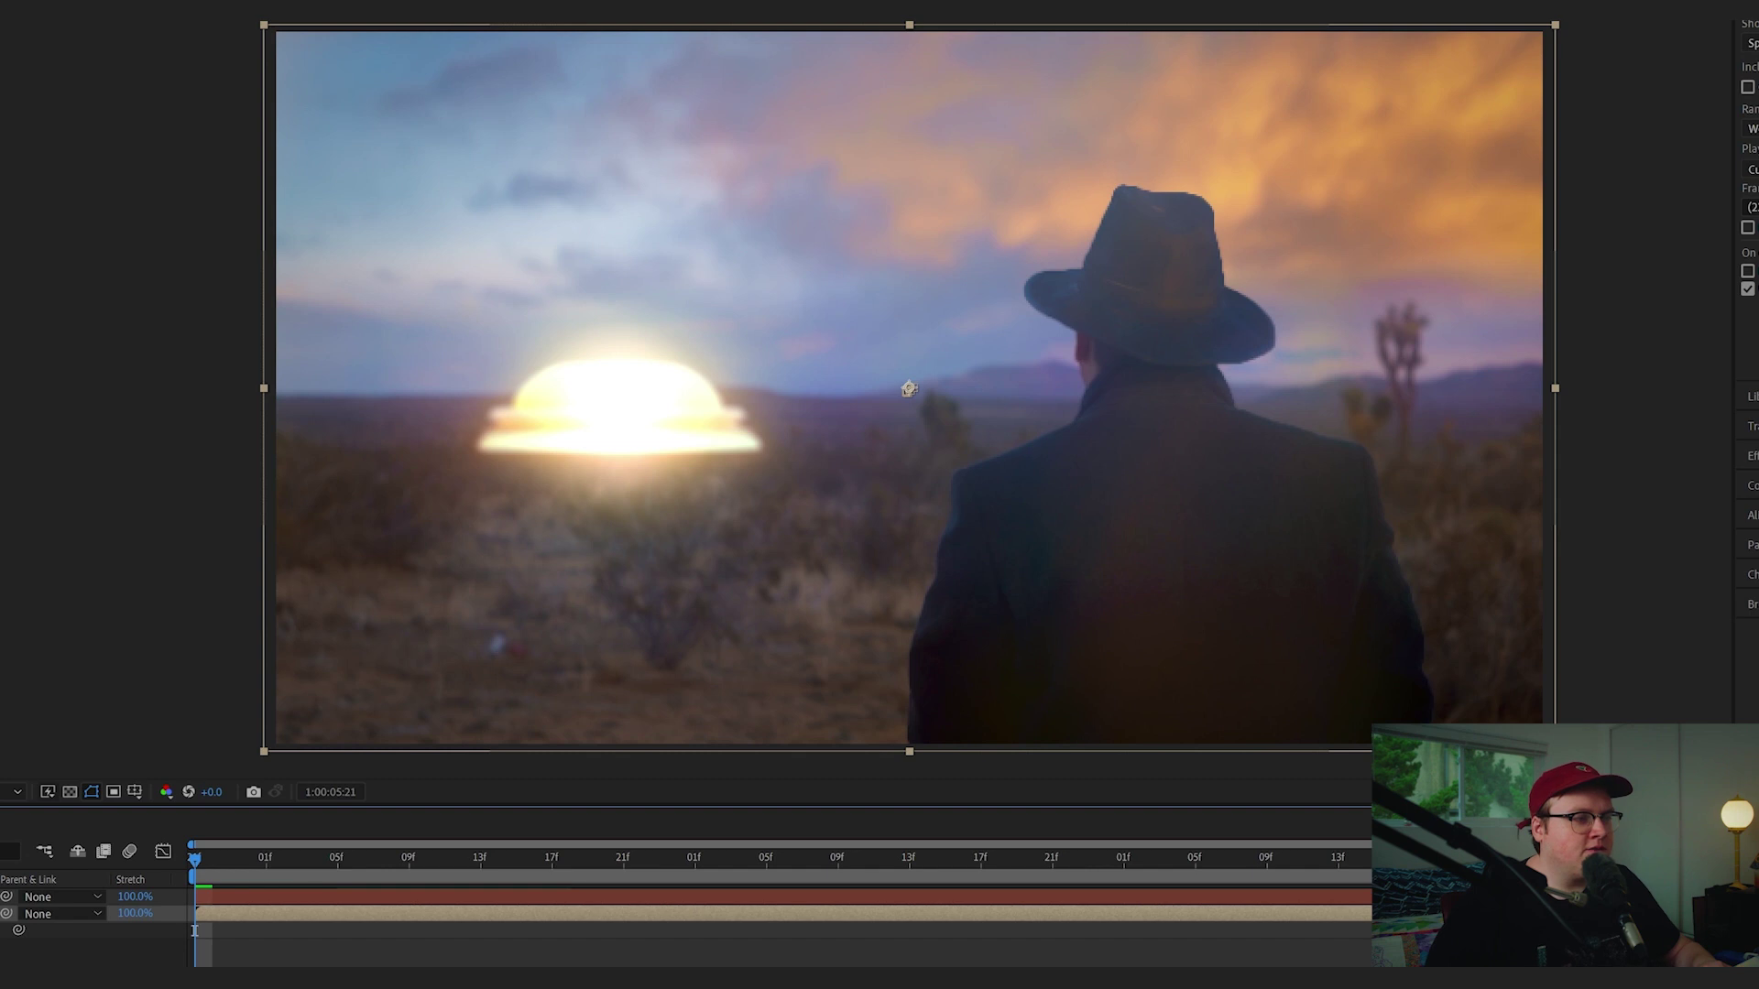
{"action": "key", "text": "space"}
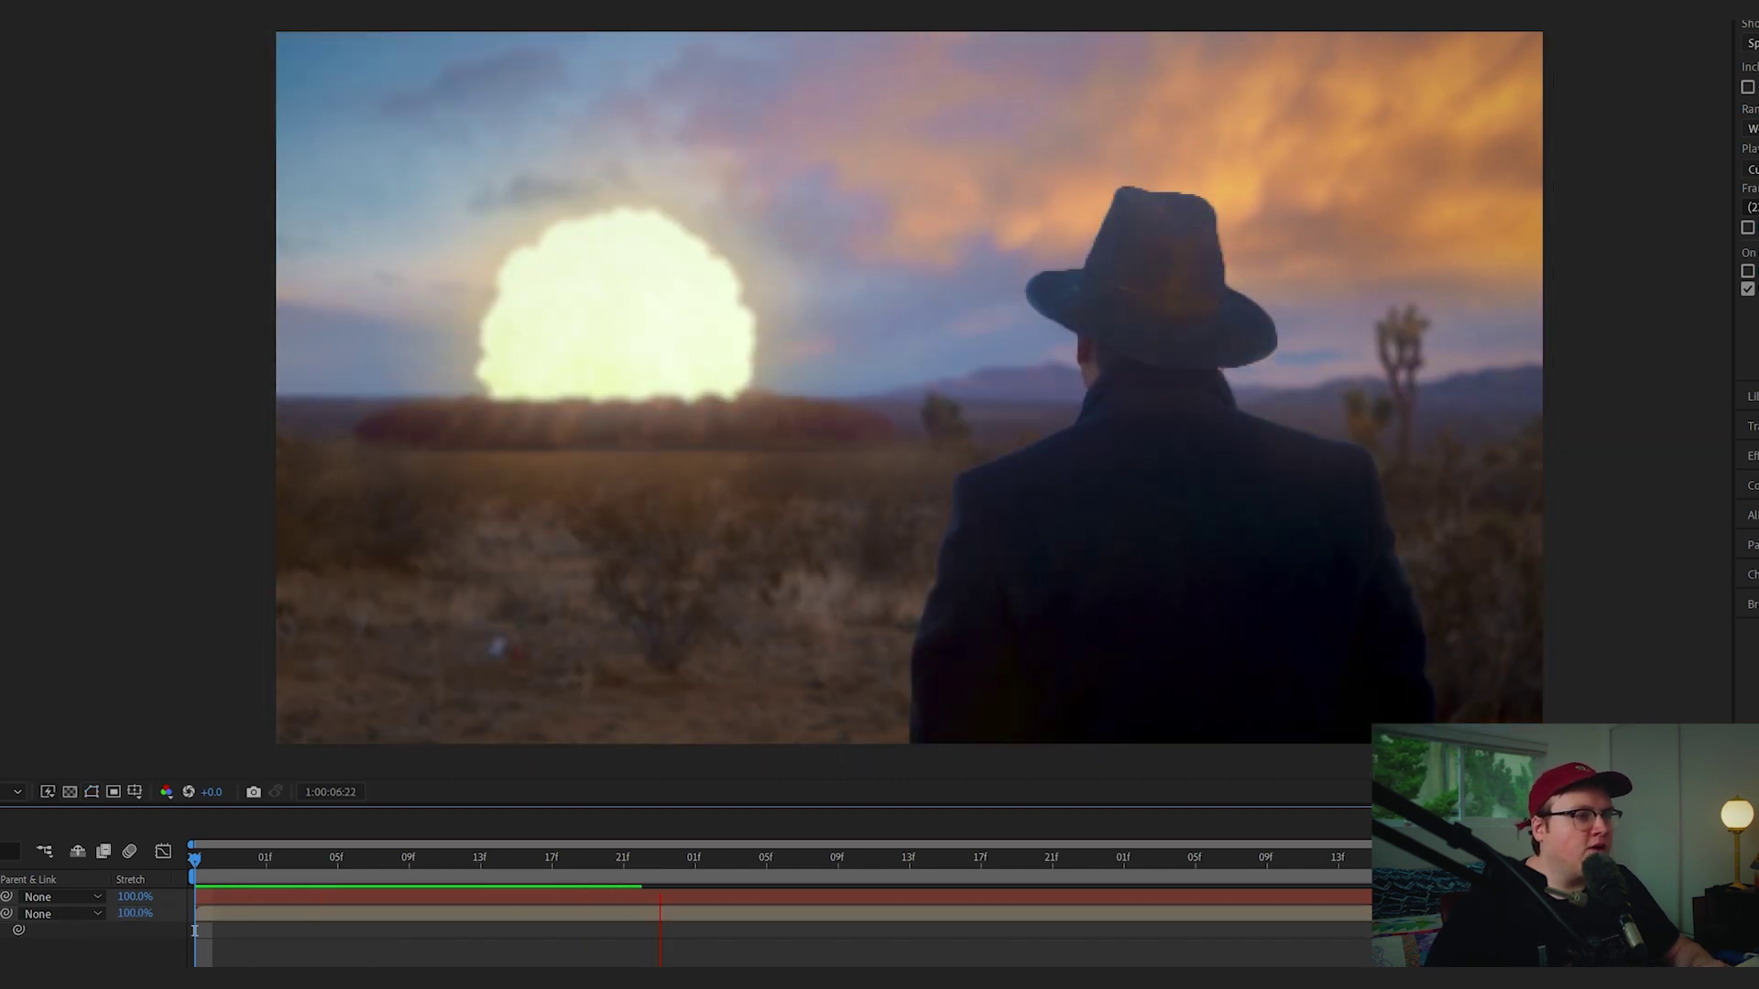
{"action": "key", "text": "space"}
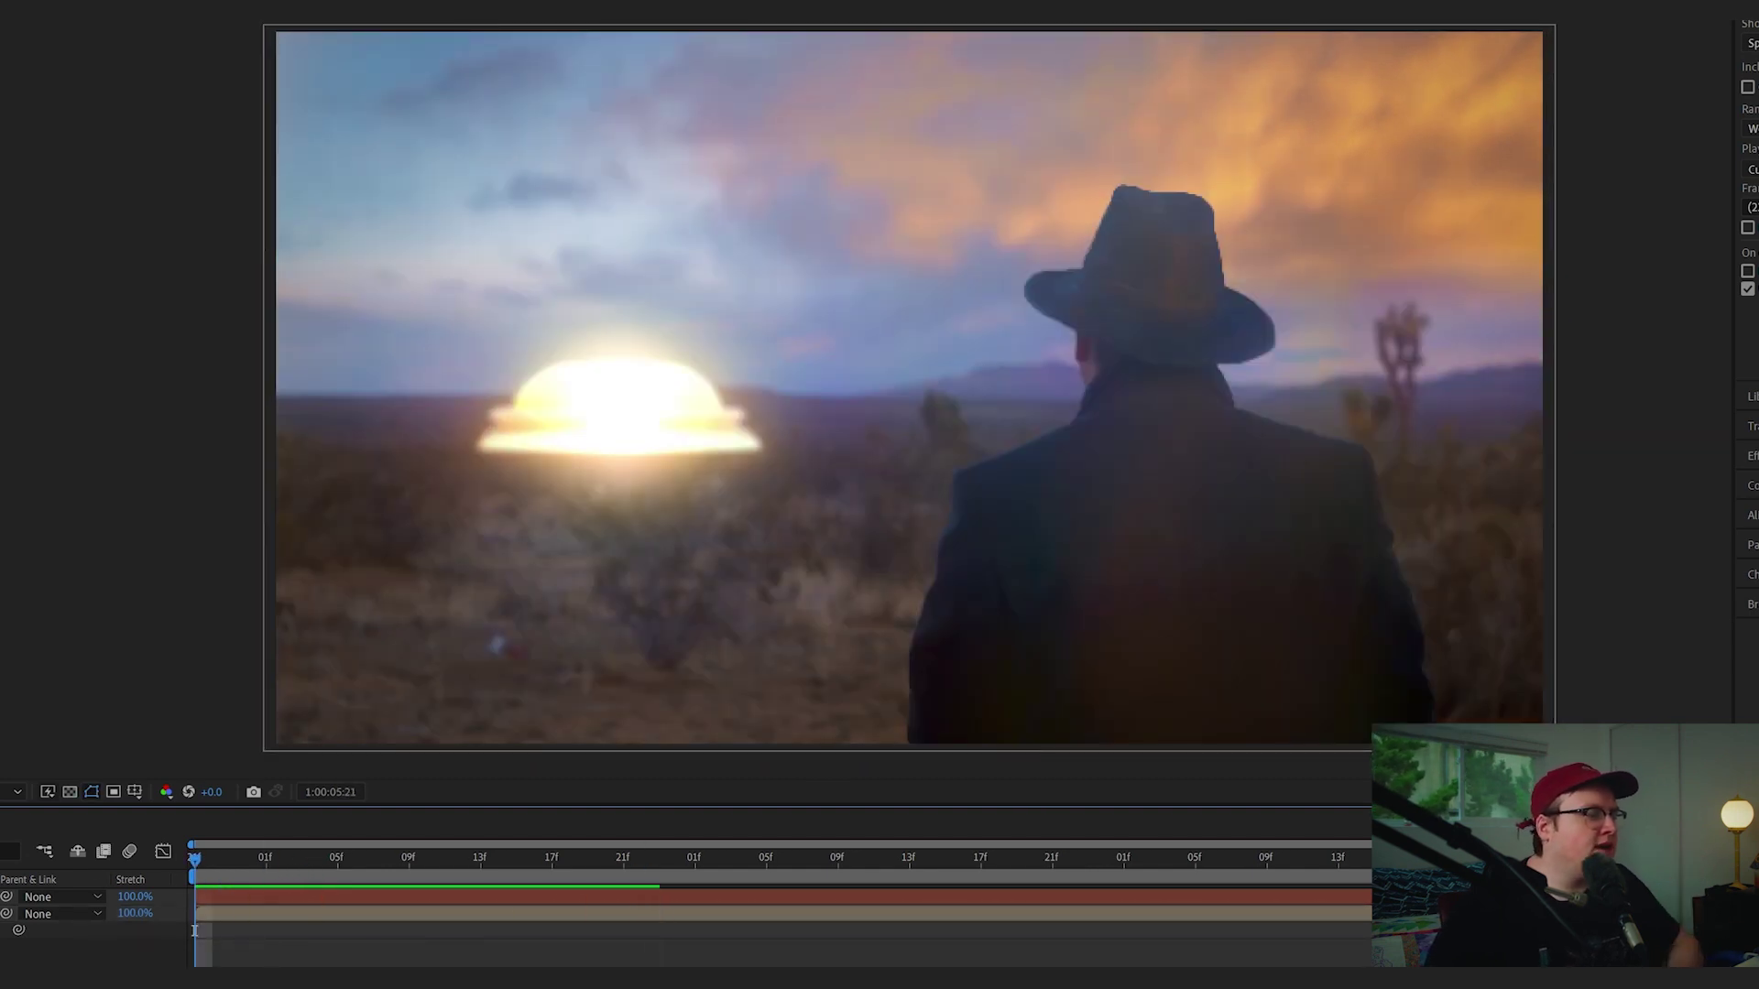
{"action": "left_click_drag", "start_coordinate": [194, 931], "coordinate": [134, 930]}
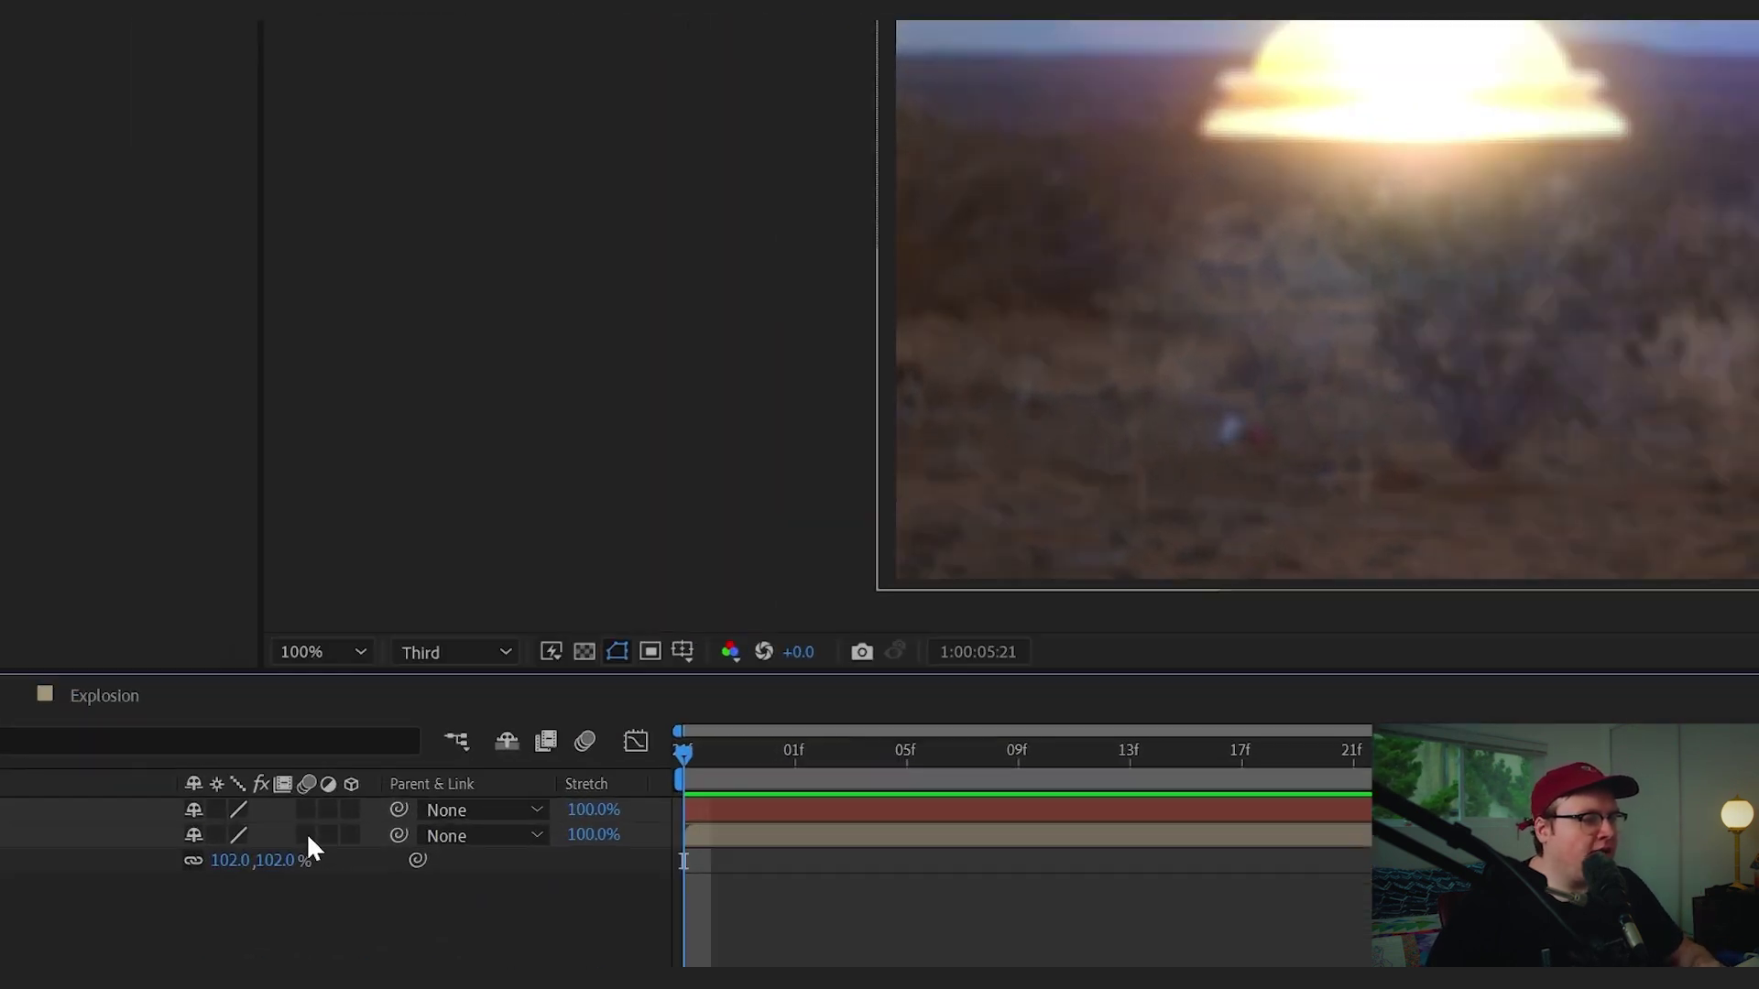
{"action": "left_click", "coordinate": [859, 729]}
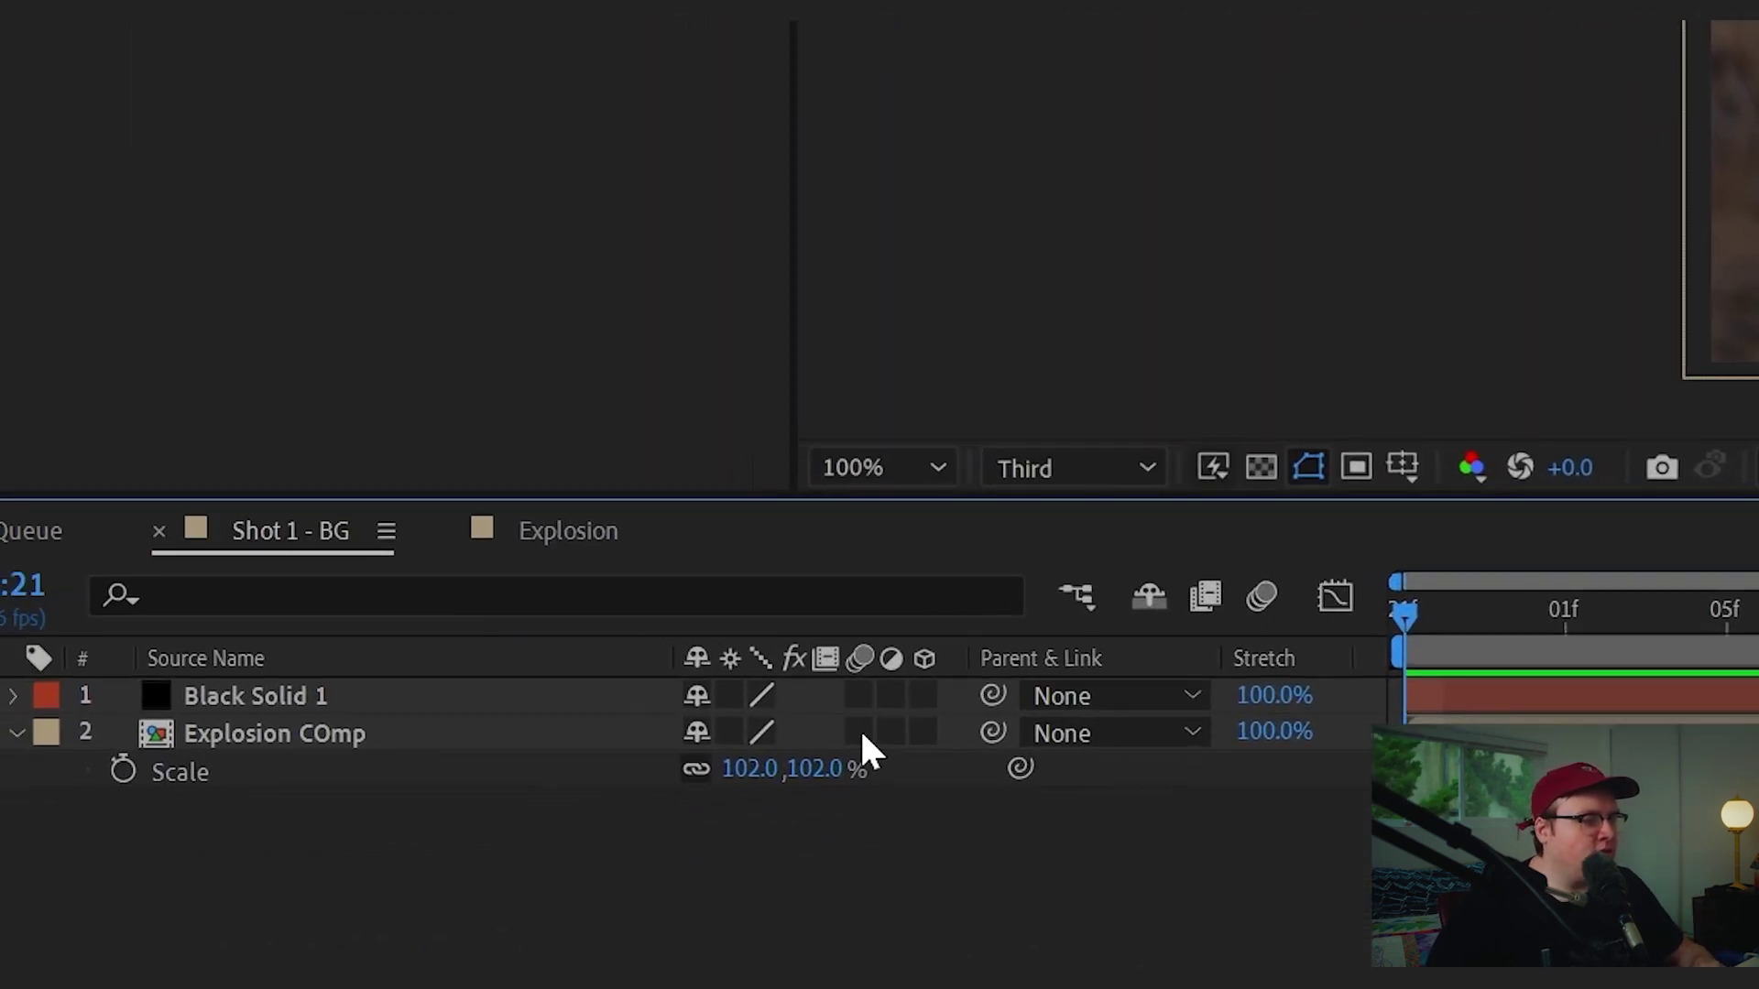
{"action": "left_click", "coordinate": [70, 851]}
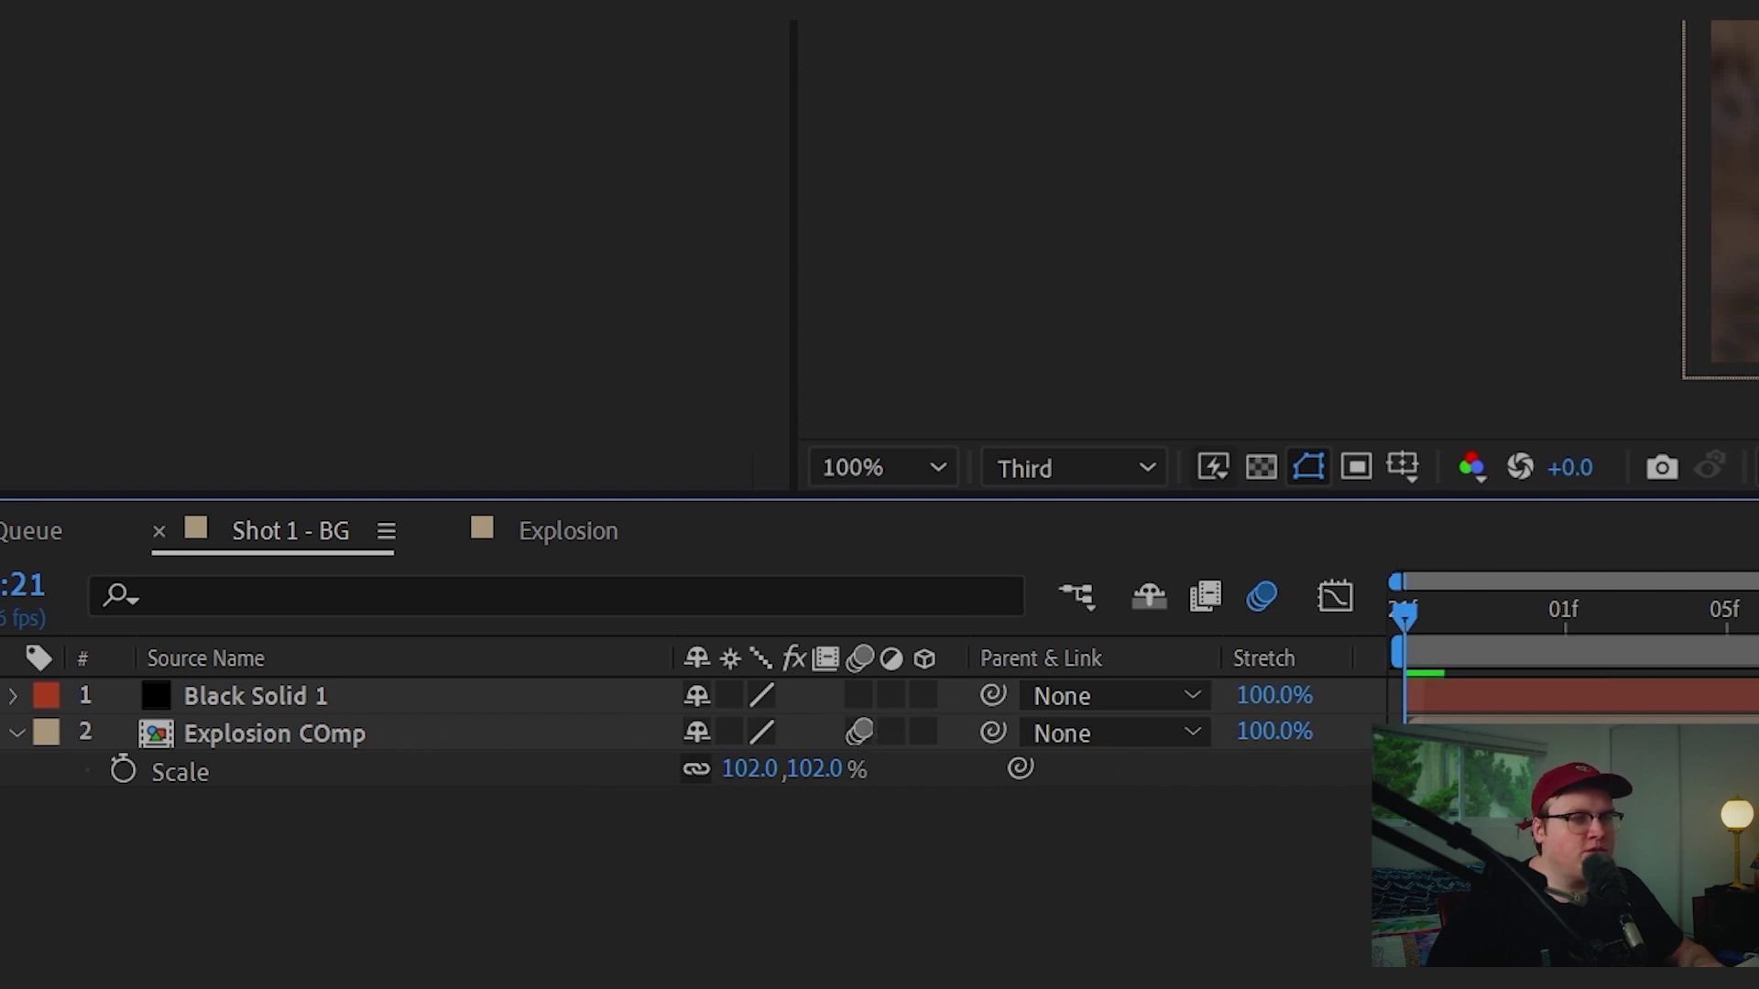
{"action": "key", "text": "space"}
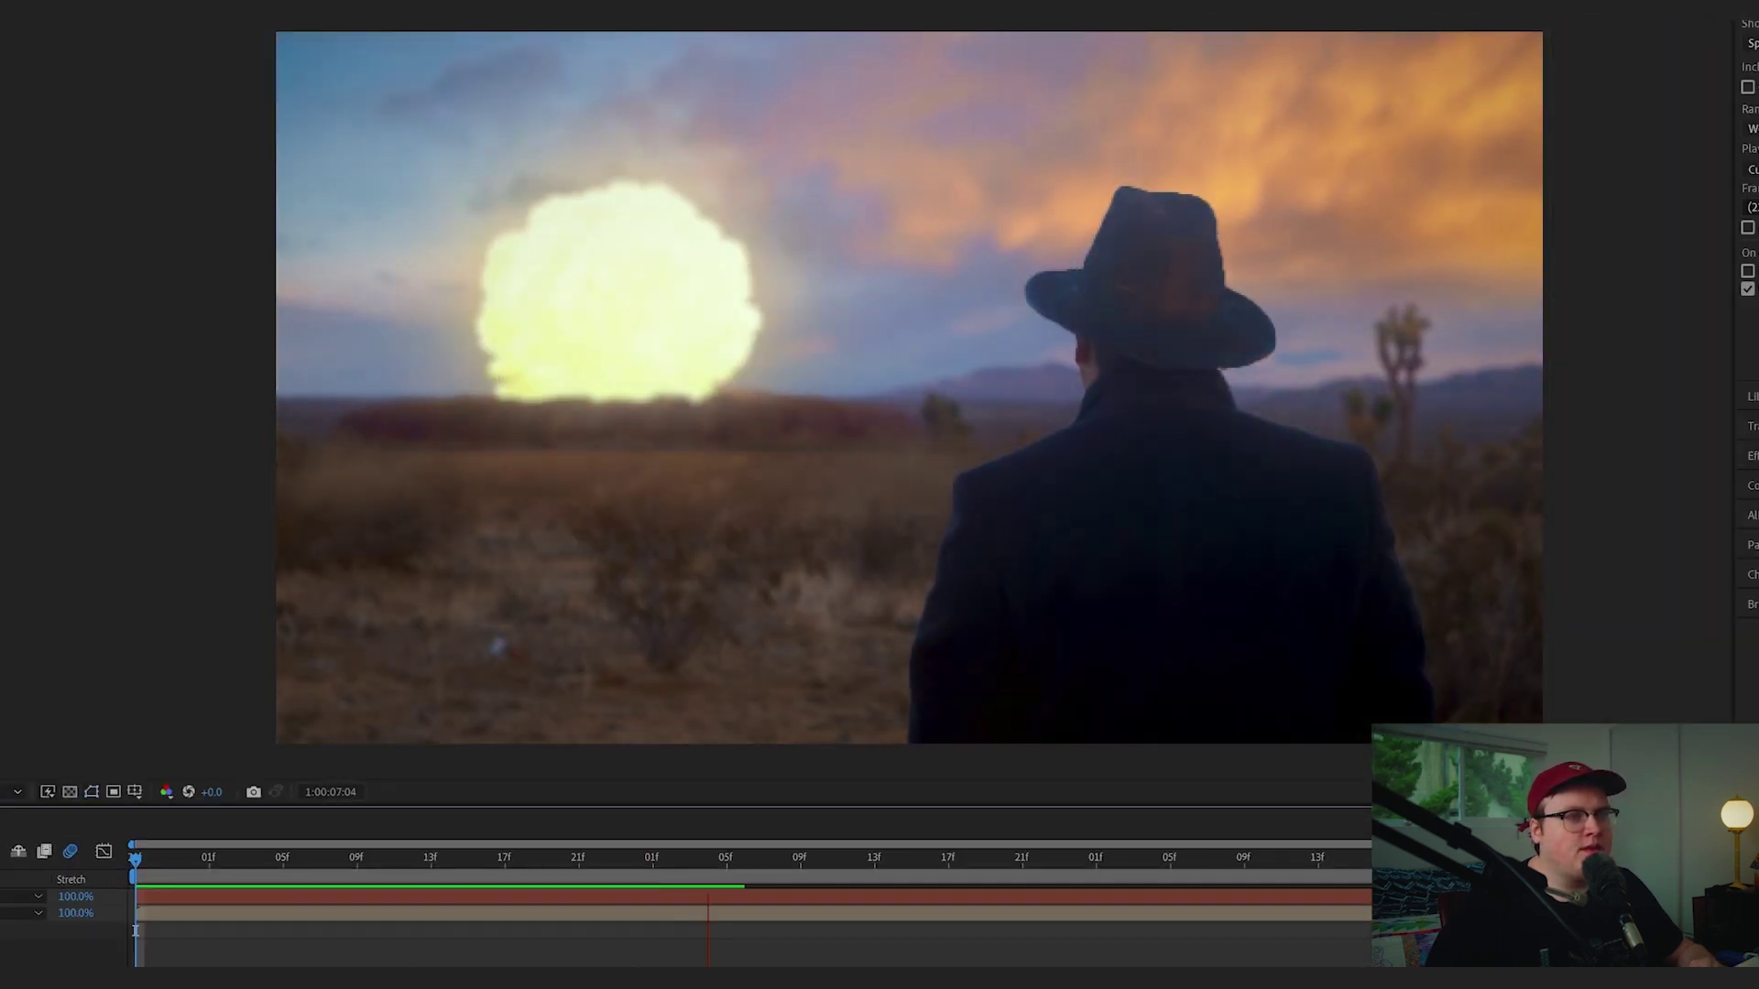
{"action": "left_click_drag", "start_coordinate": [339, 859], "coordinate": [617, 861]}
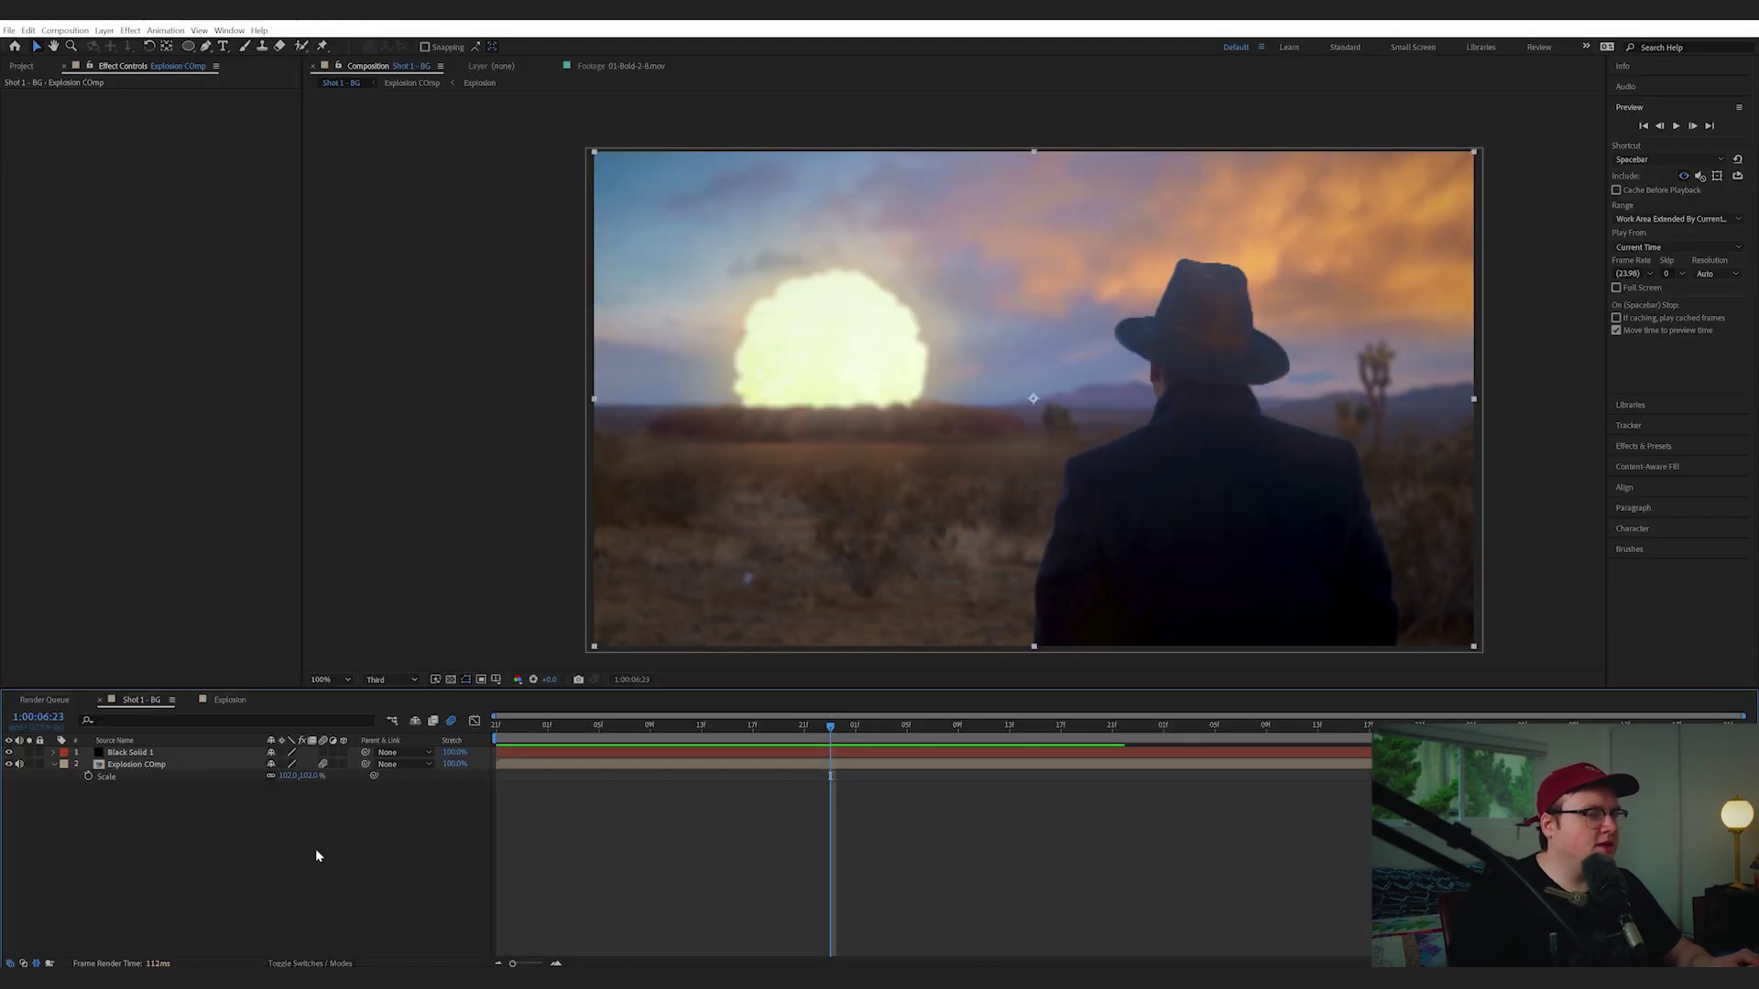
{"action": "key", "text": "ctrl+alt+y"}
Move the adjustment layer below Black Solid 1, apply Glow with a raised threshold, and preview
{"action": "left_click_drag", "start_coordinate": [169, 753], "coordinate": [174, 771]}
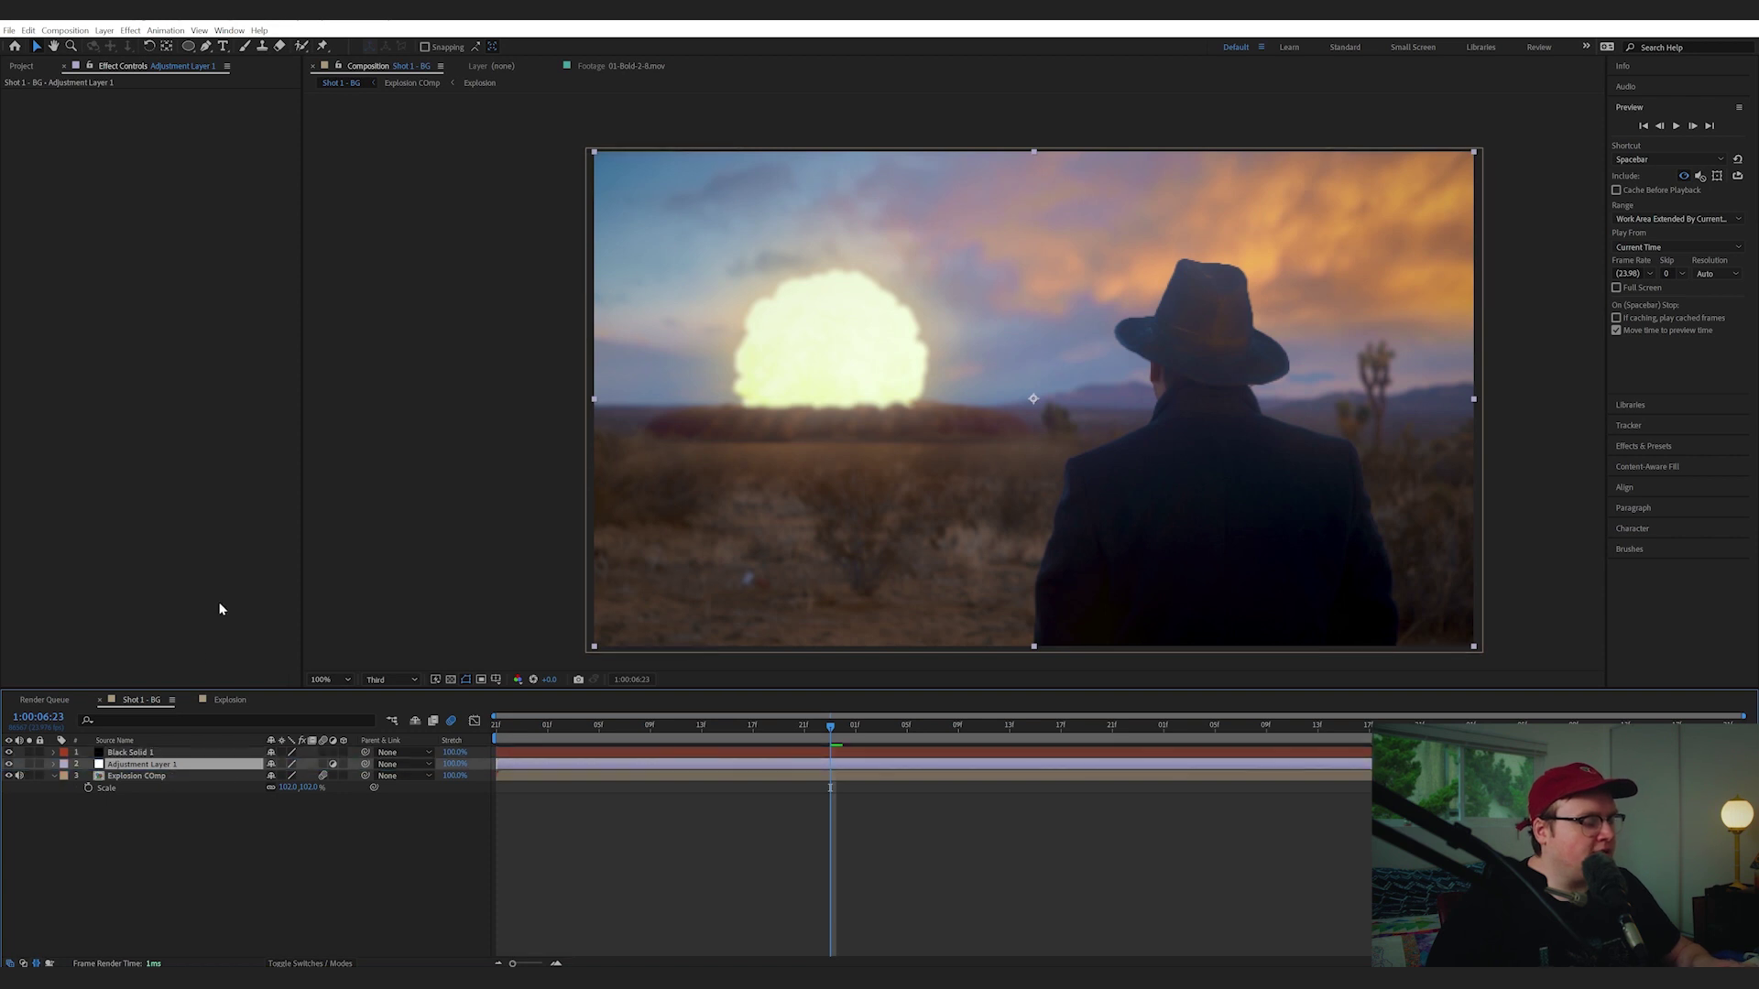
{"action": "key", "text": "ctrl+space"}
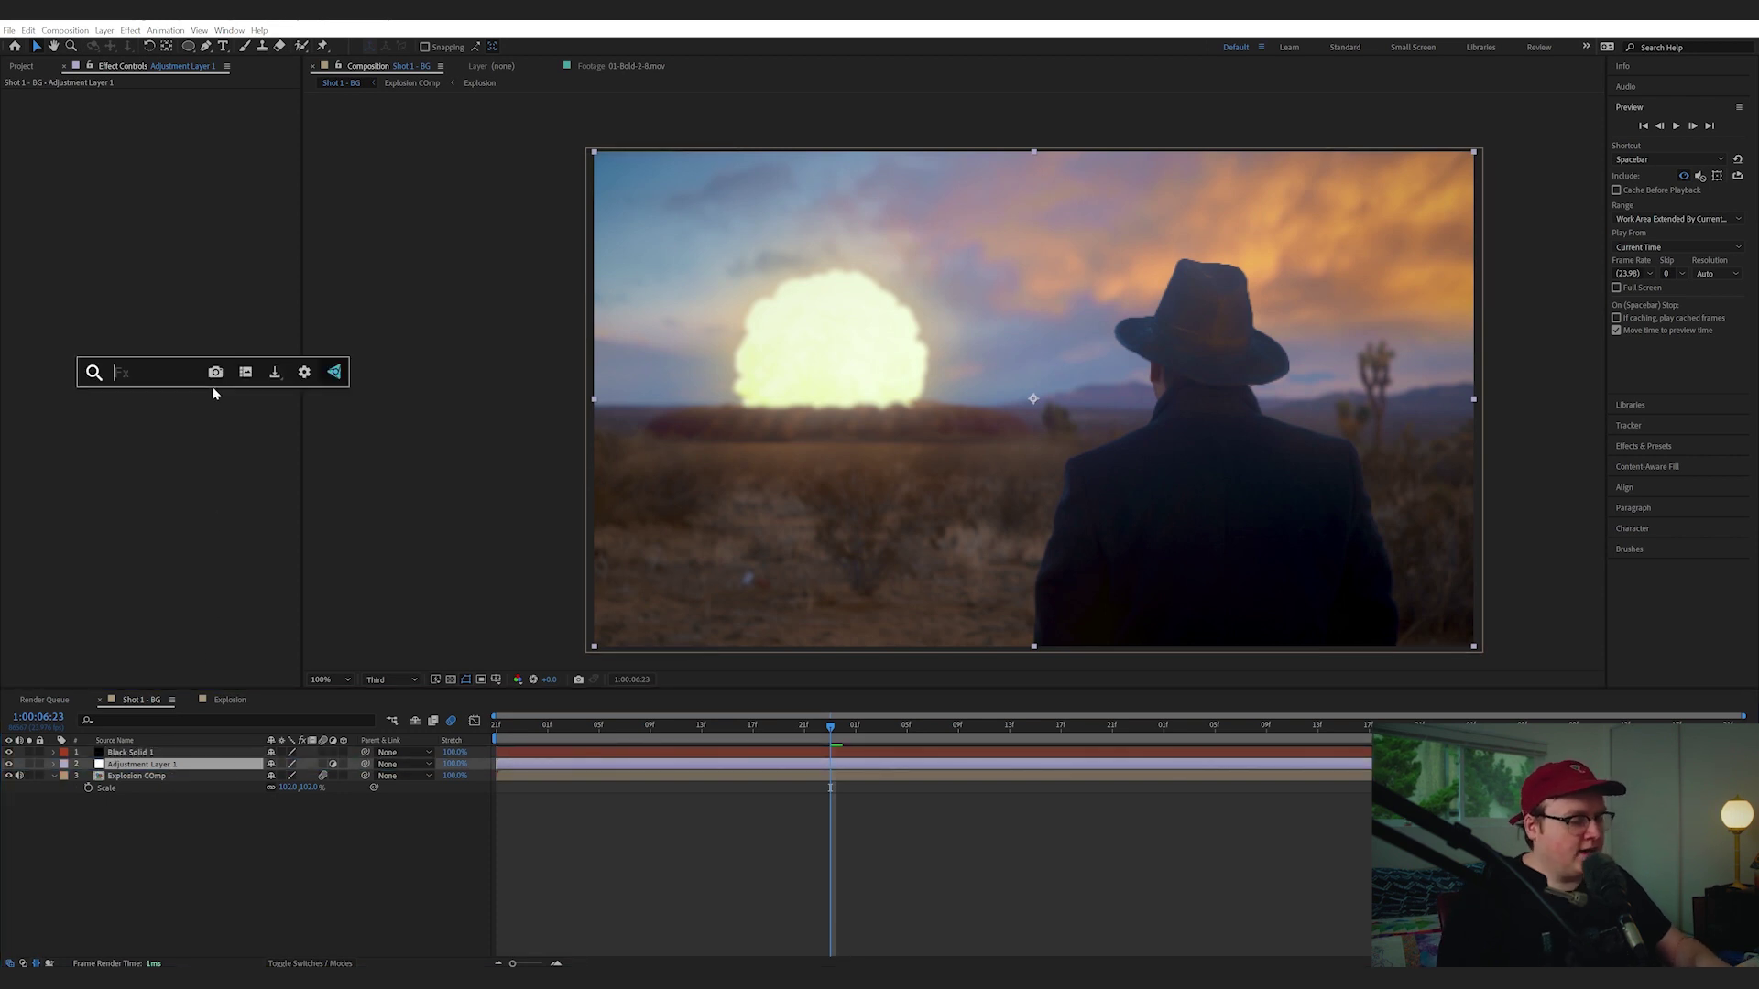
{"action": "type", "text": "glow"}
{"action": "key", "text": "Return"}
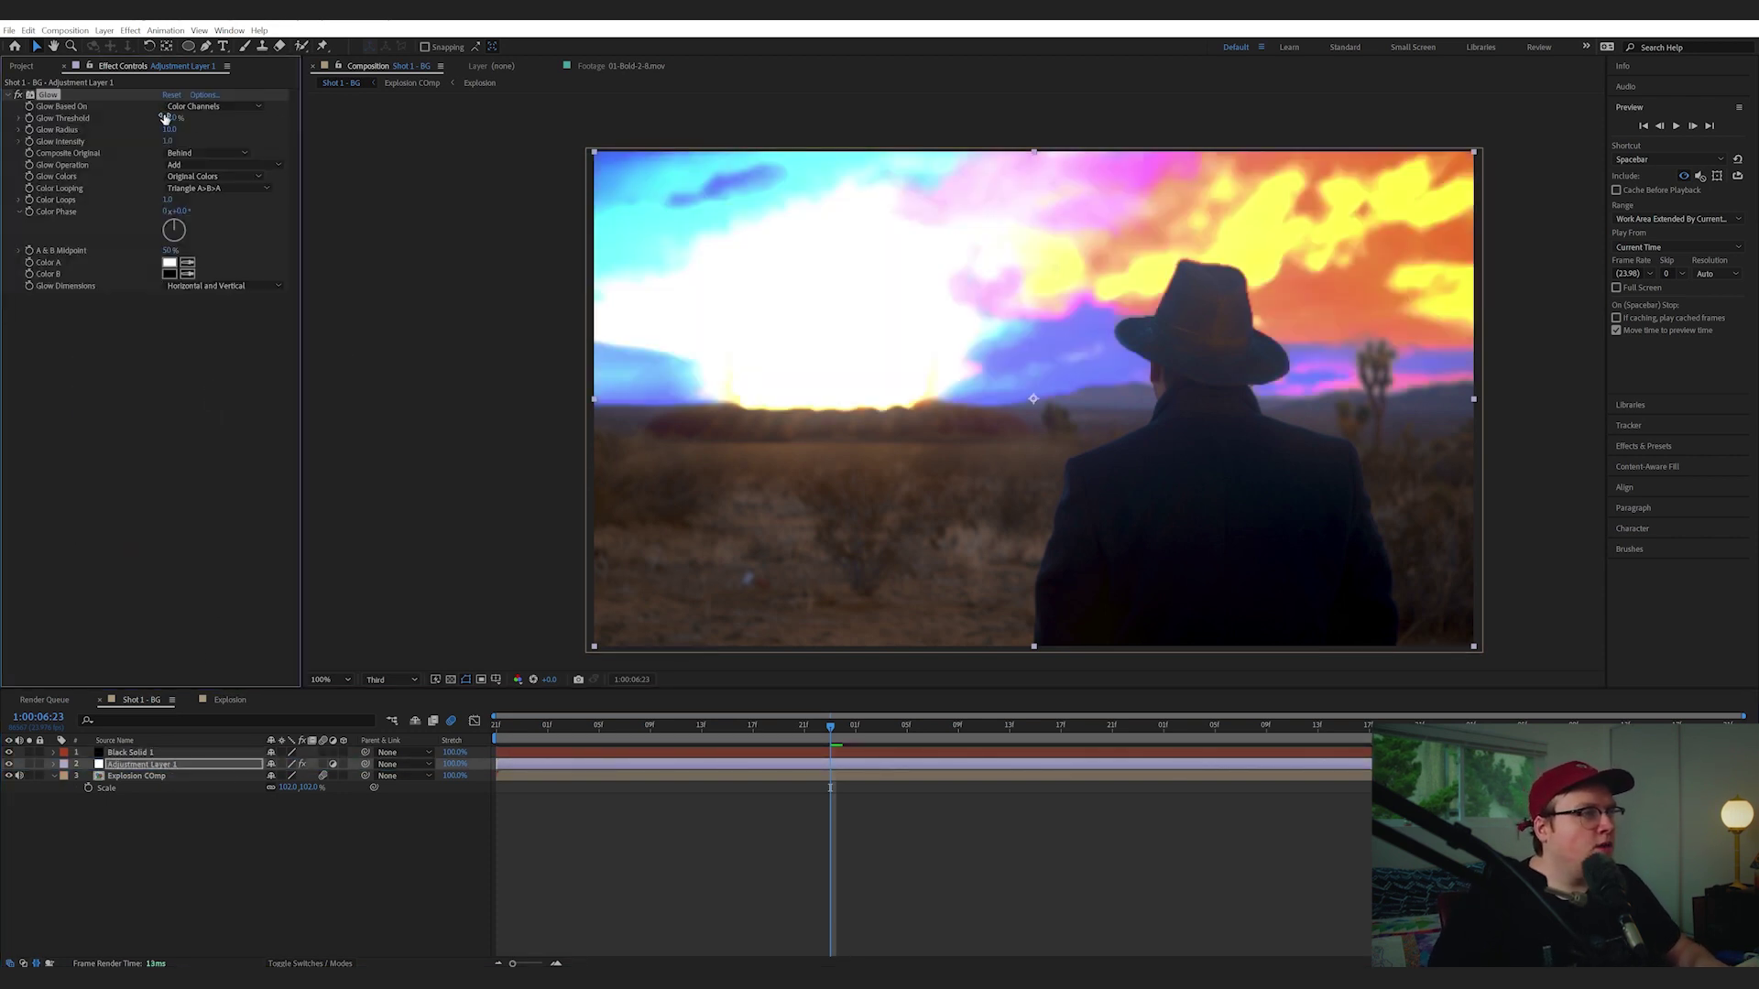
{"action": "mouse_move", "coordinate": [165, 118]}
{"action": "left_mouse_down"}
{"action": "mouse_move", "coordinate": [412, 106]}
{"action": "mouse_move", "coordinate": [149, 147]}
{"action": "left_mouse_up"}
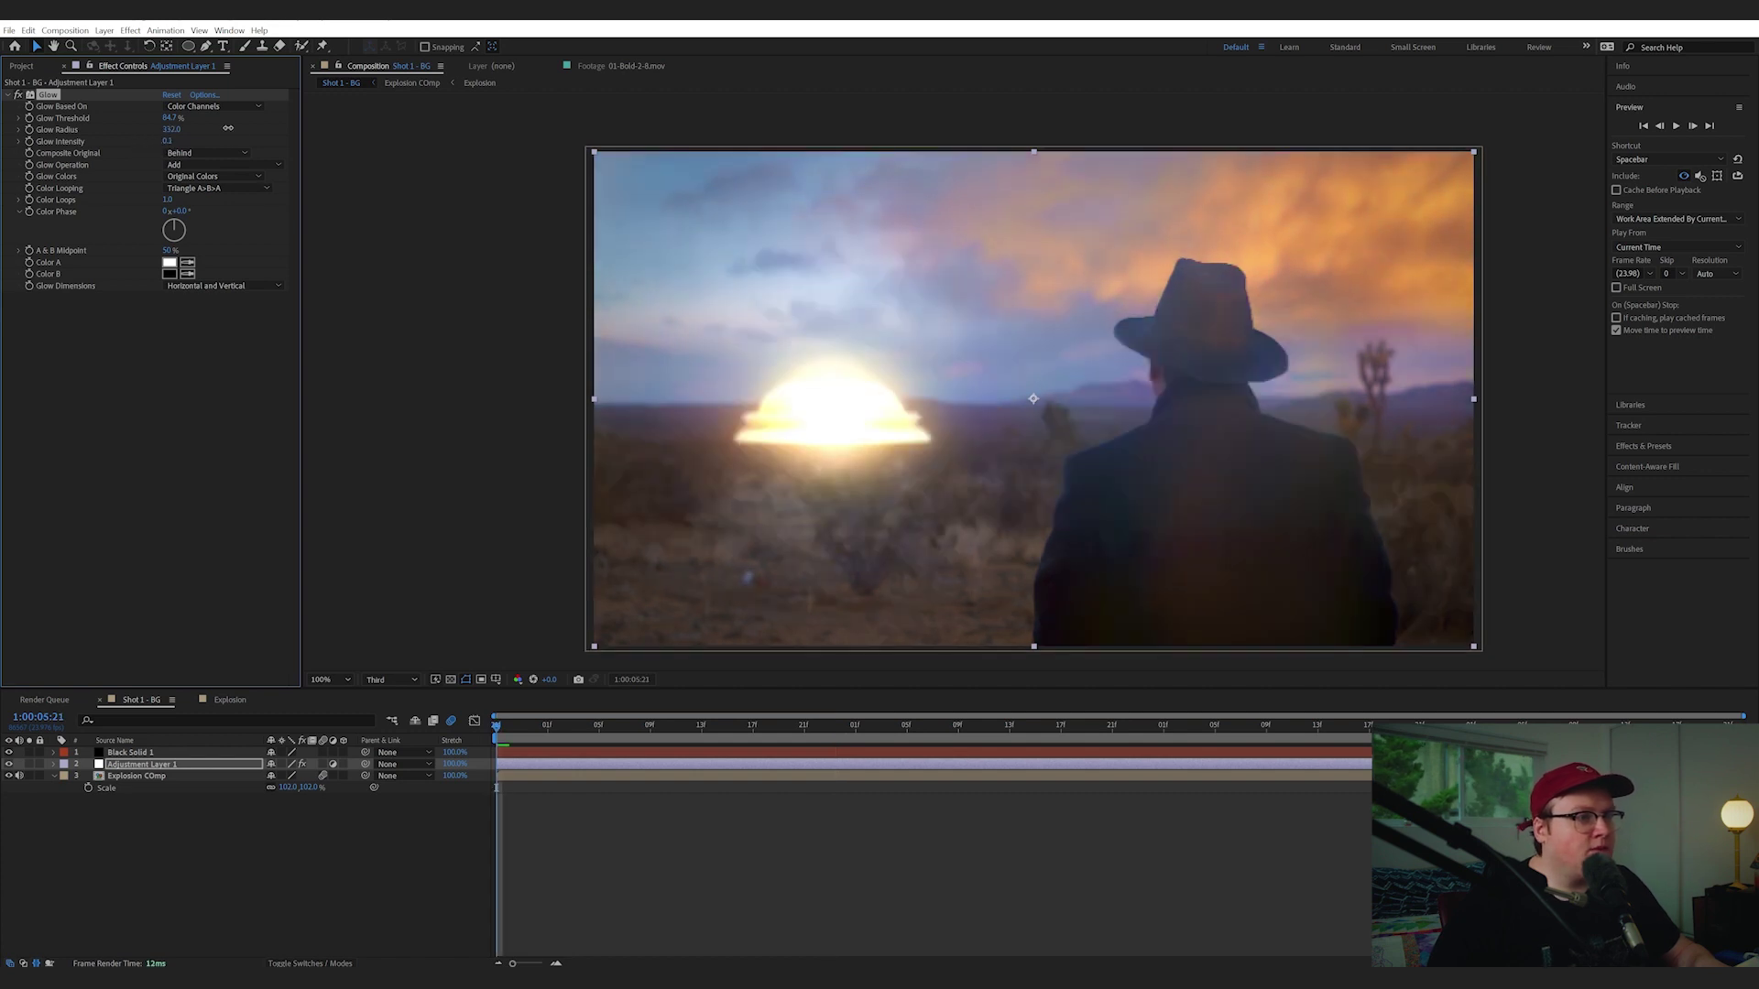
{"action": "key", "text": "space"}
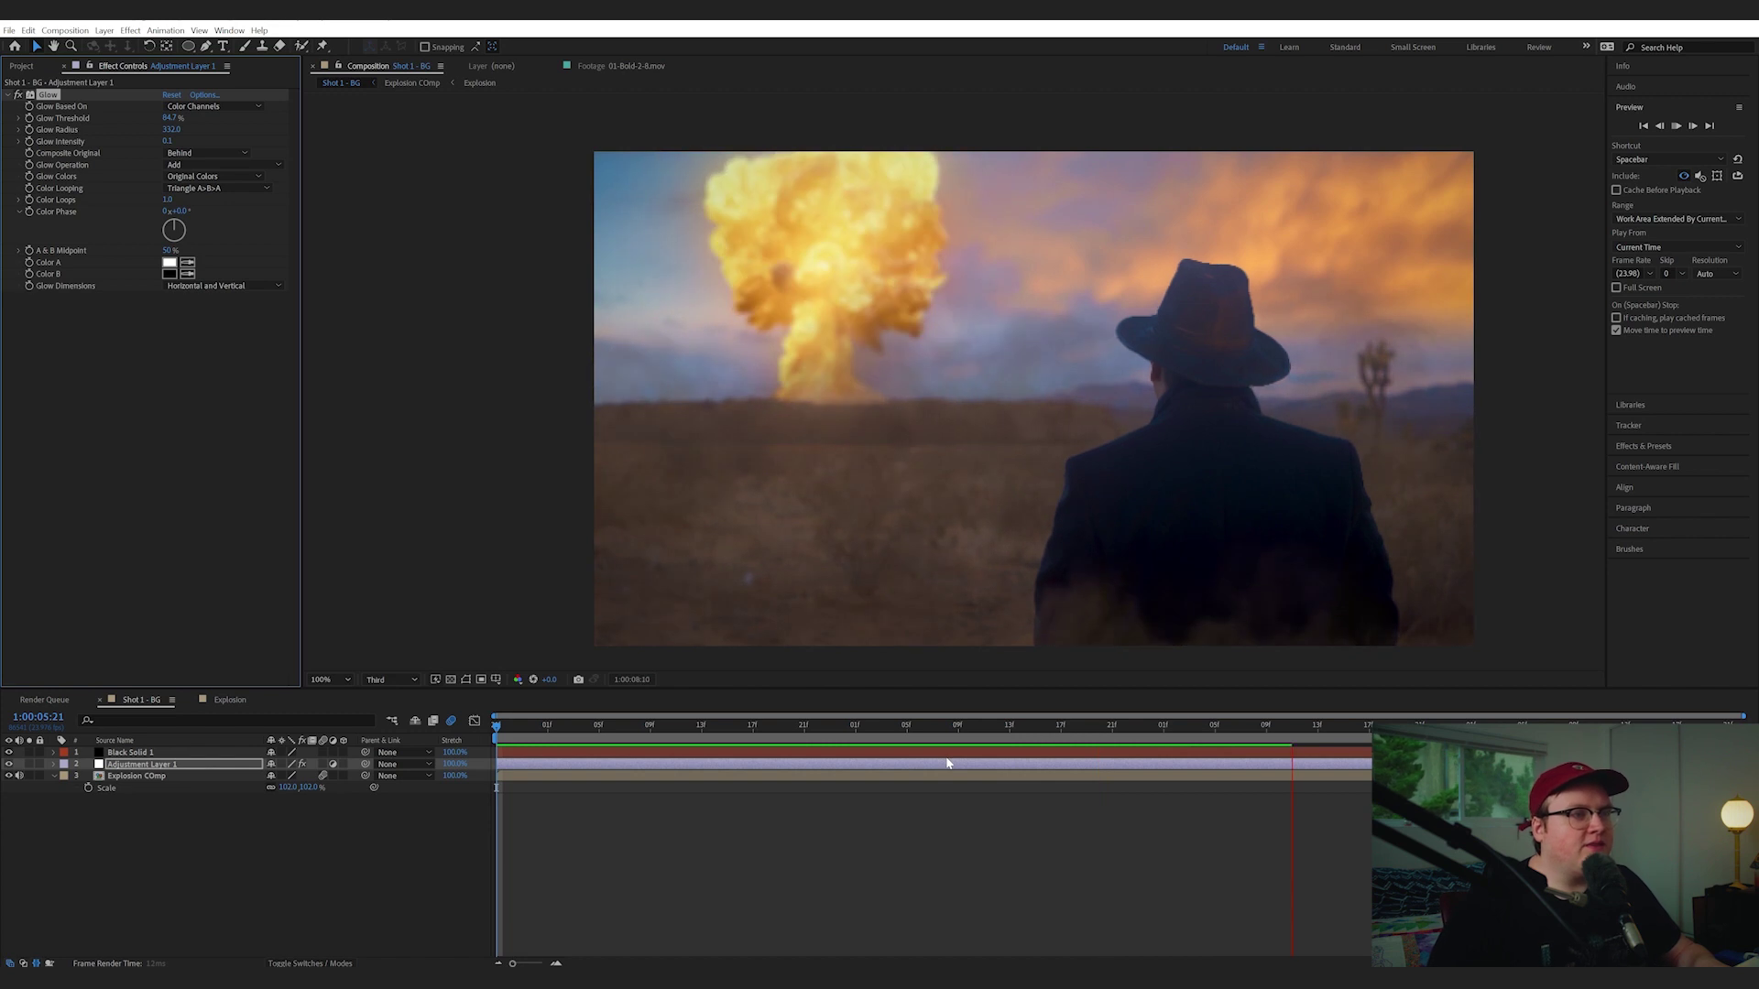
{"action": "key", "text": "space"}
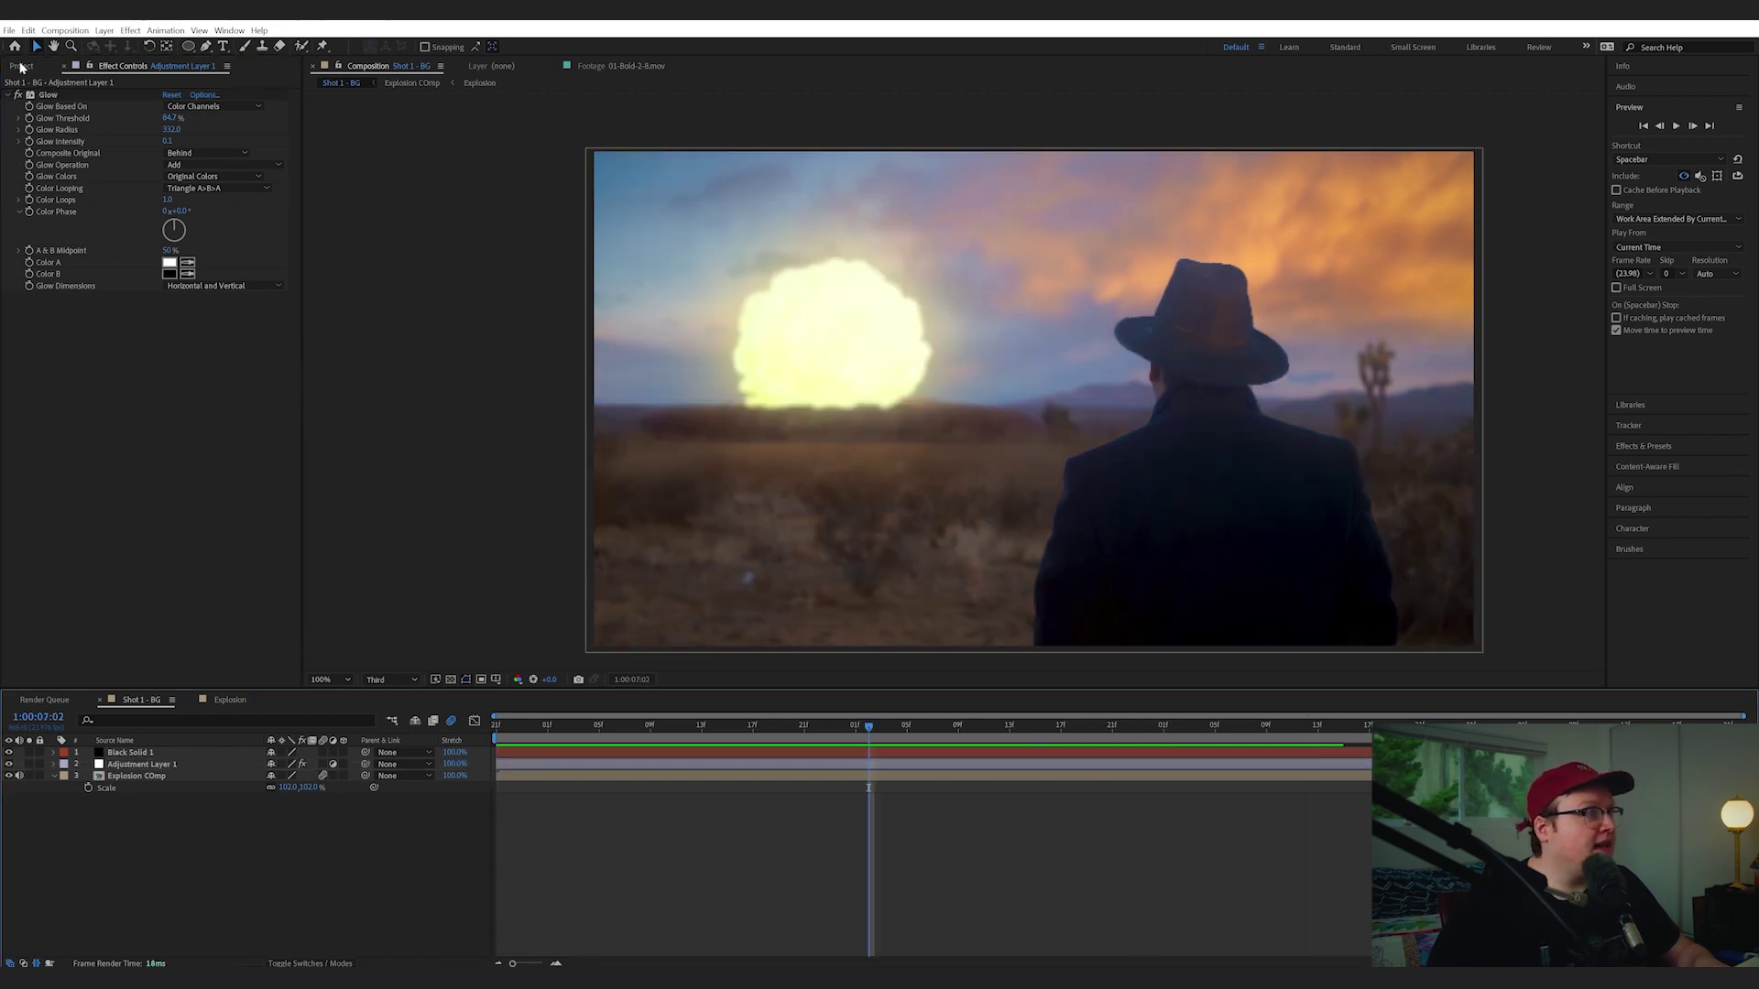
Add 16mm-4K-Grain1.mov from the 01_Grain folder as the top layer in Overlay mode
{"action": "left_click", "coordinate": [26, 67]}
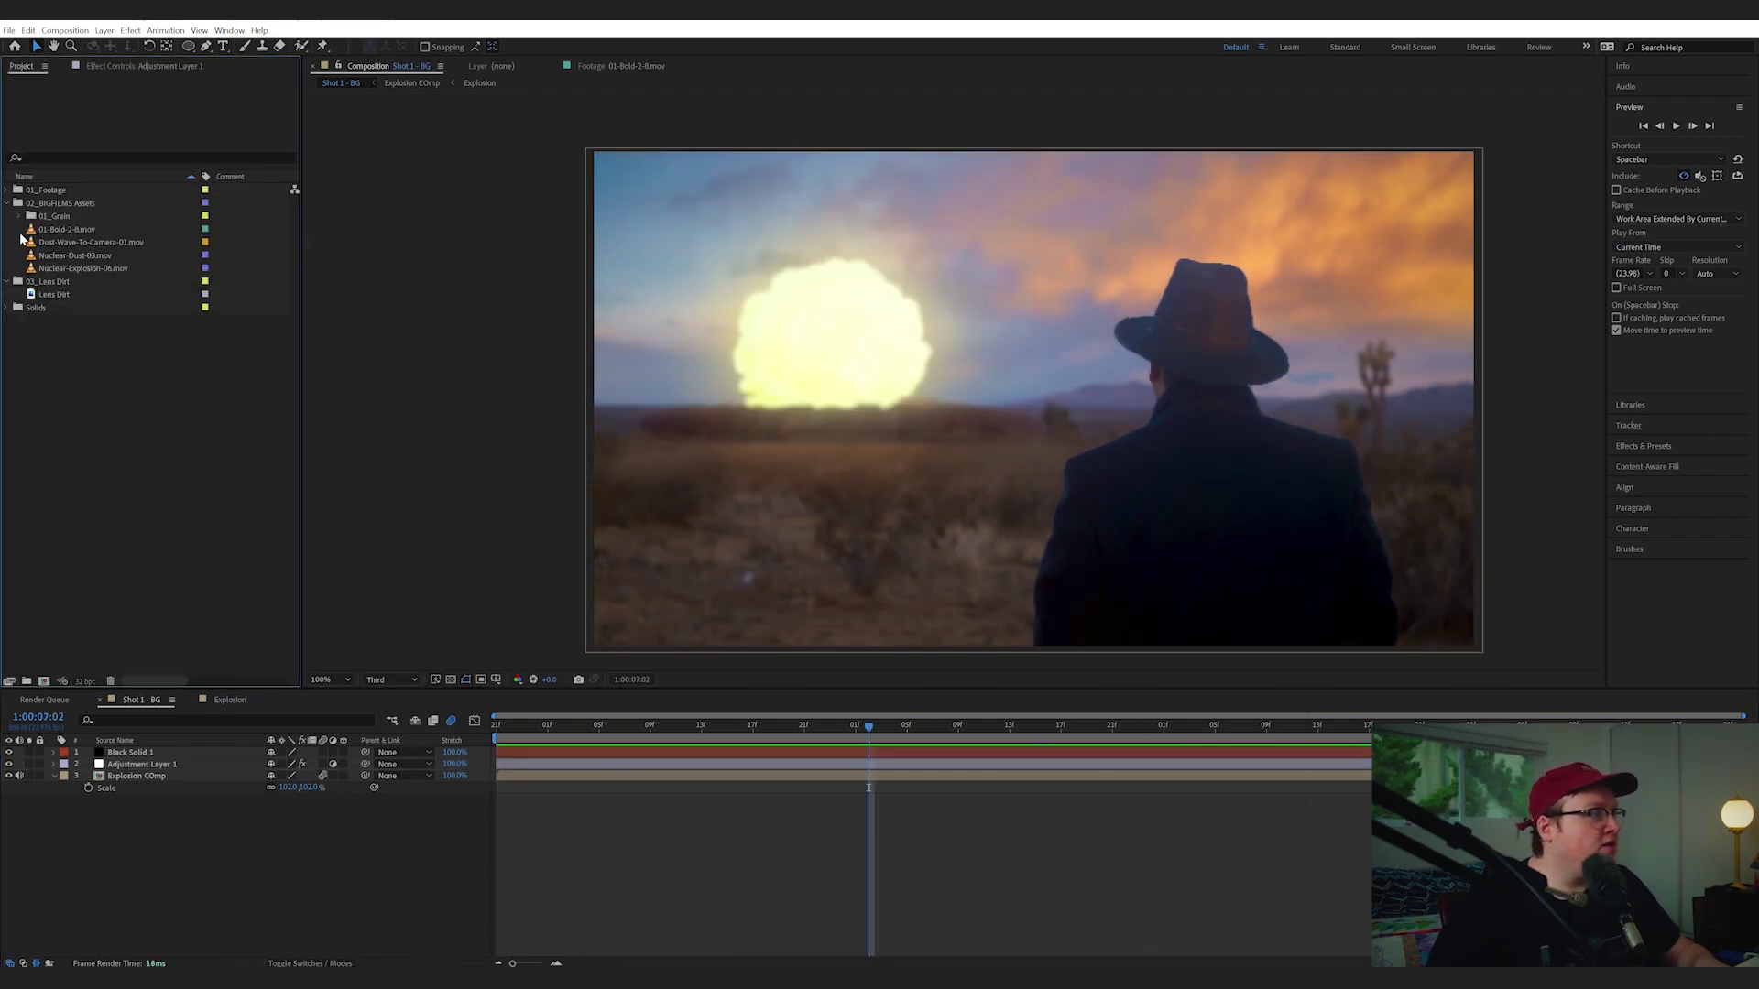
{"action": "left_click", "coordinate": [20, 218]}
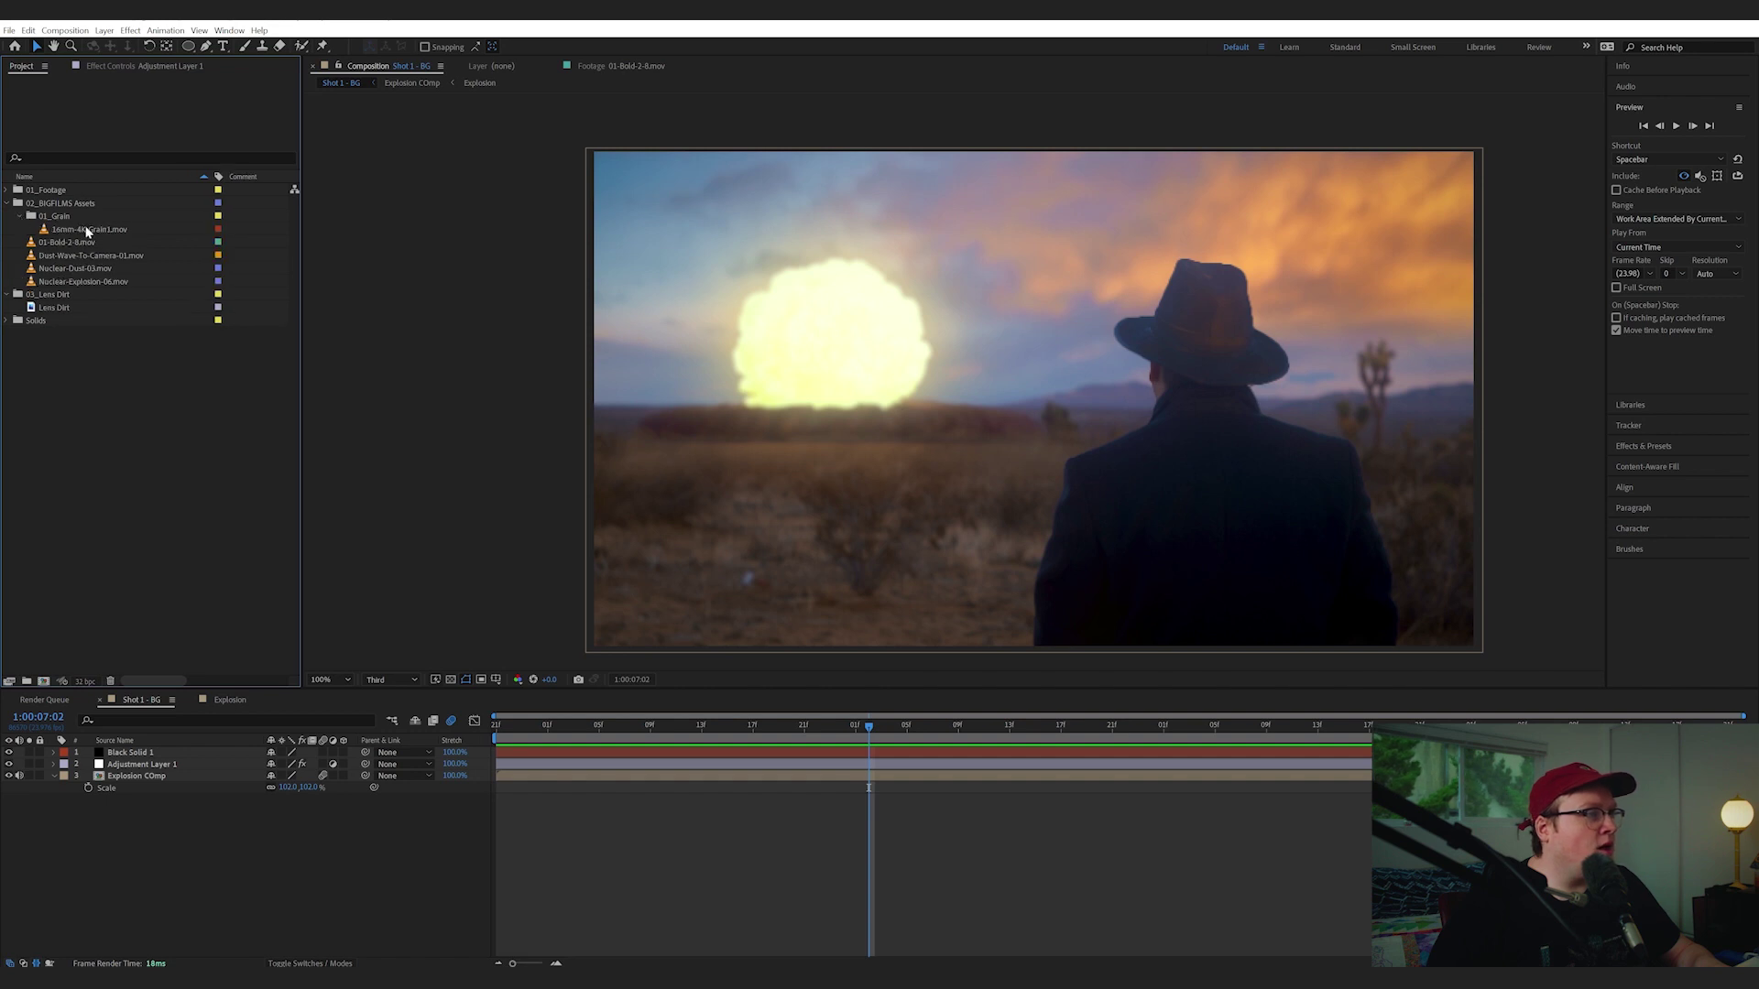
{"action": "left_click_drag", "start_coordinate": [87, 232], "coordinate": [257, 750]}
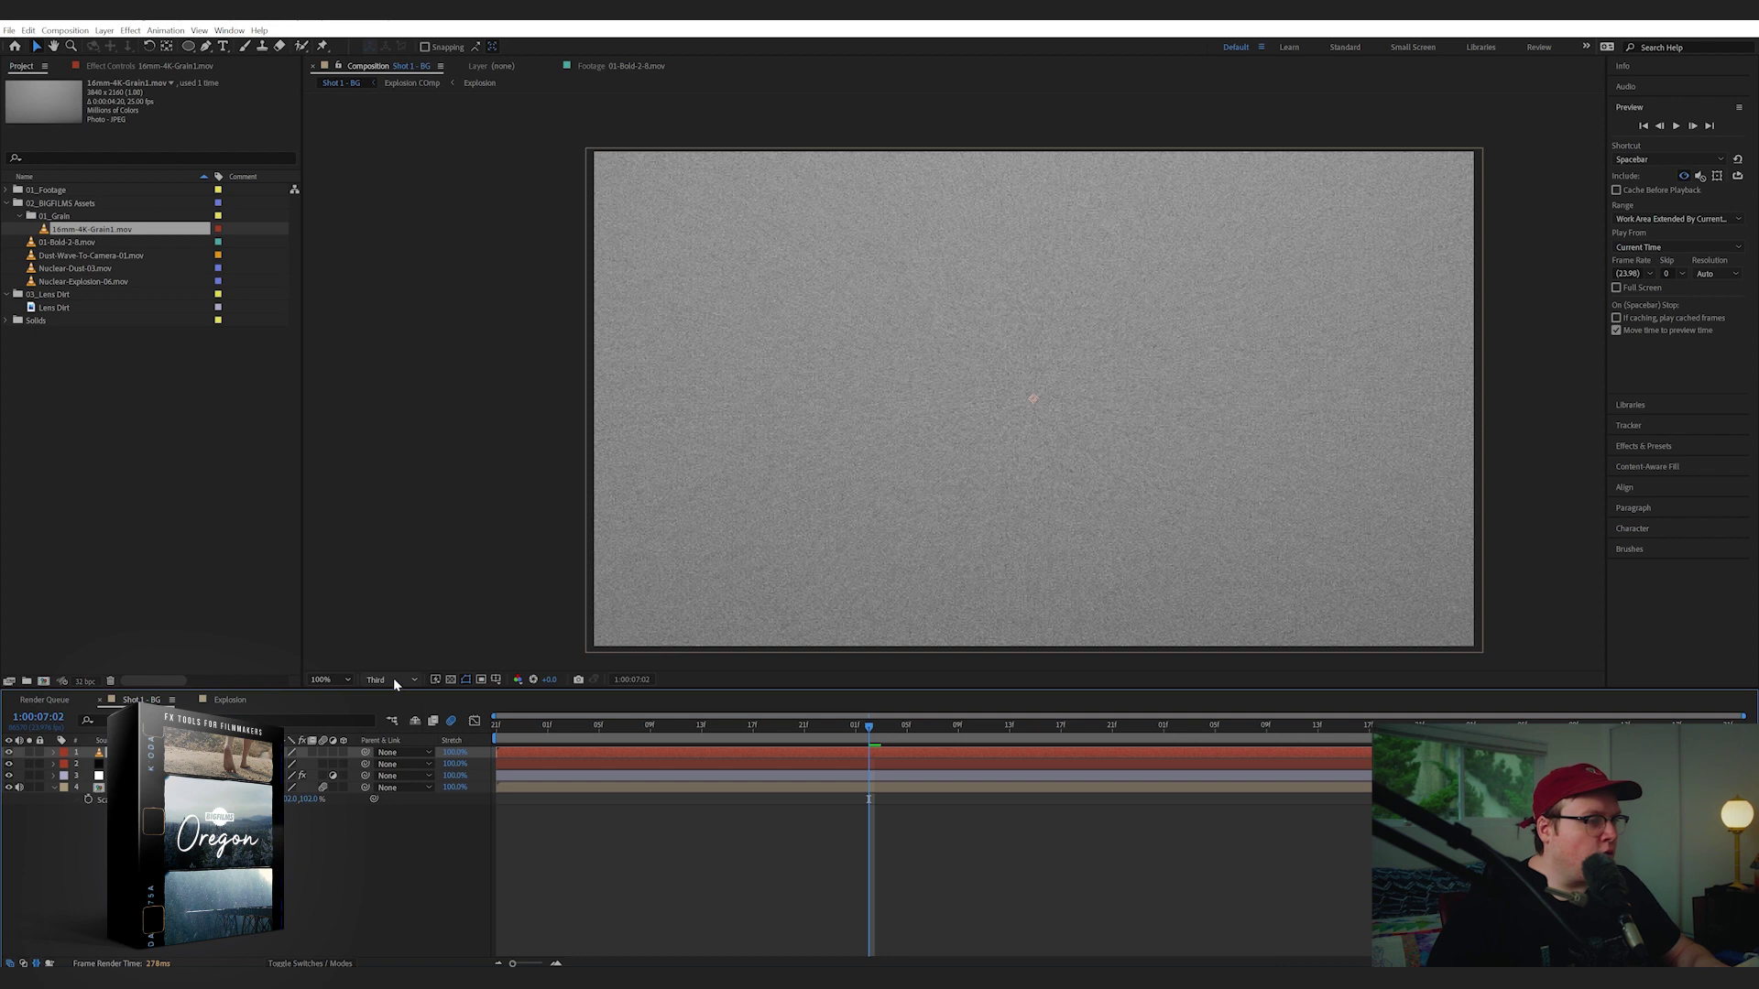
{"action": "left_click", "coordinate": [323, 958]}
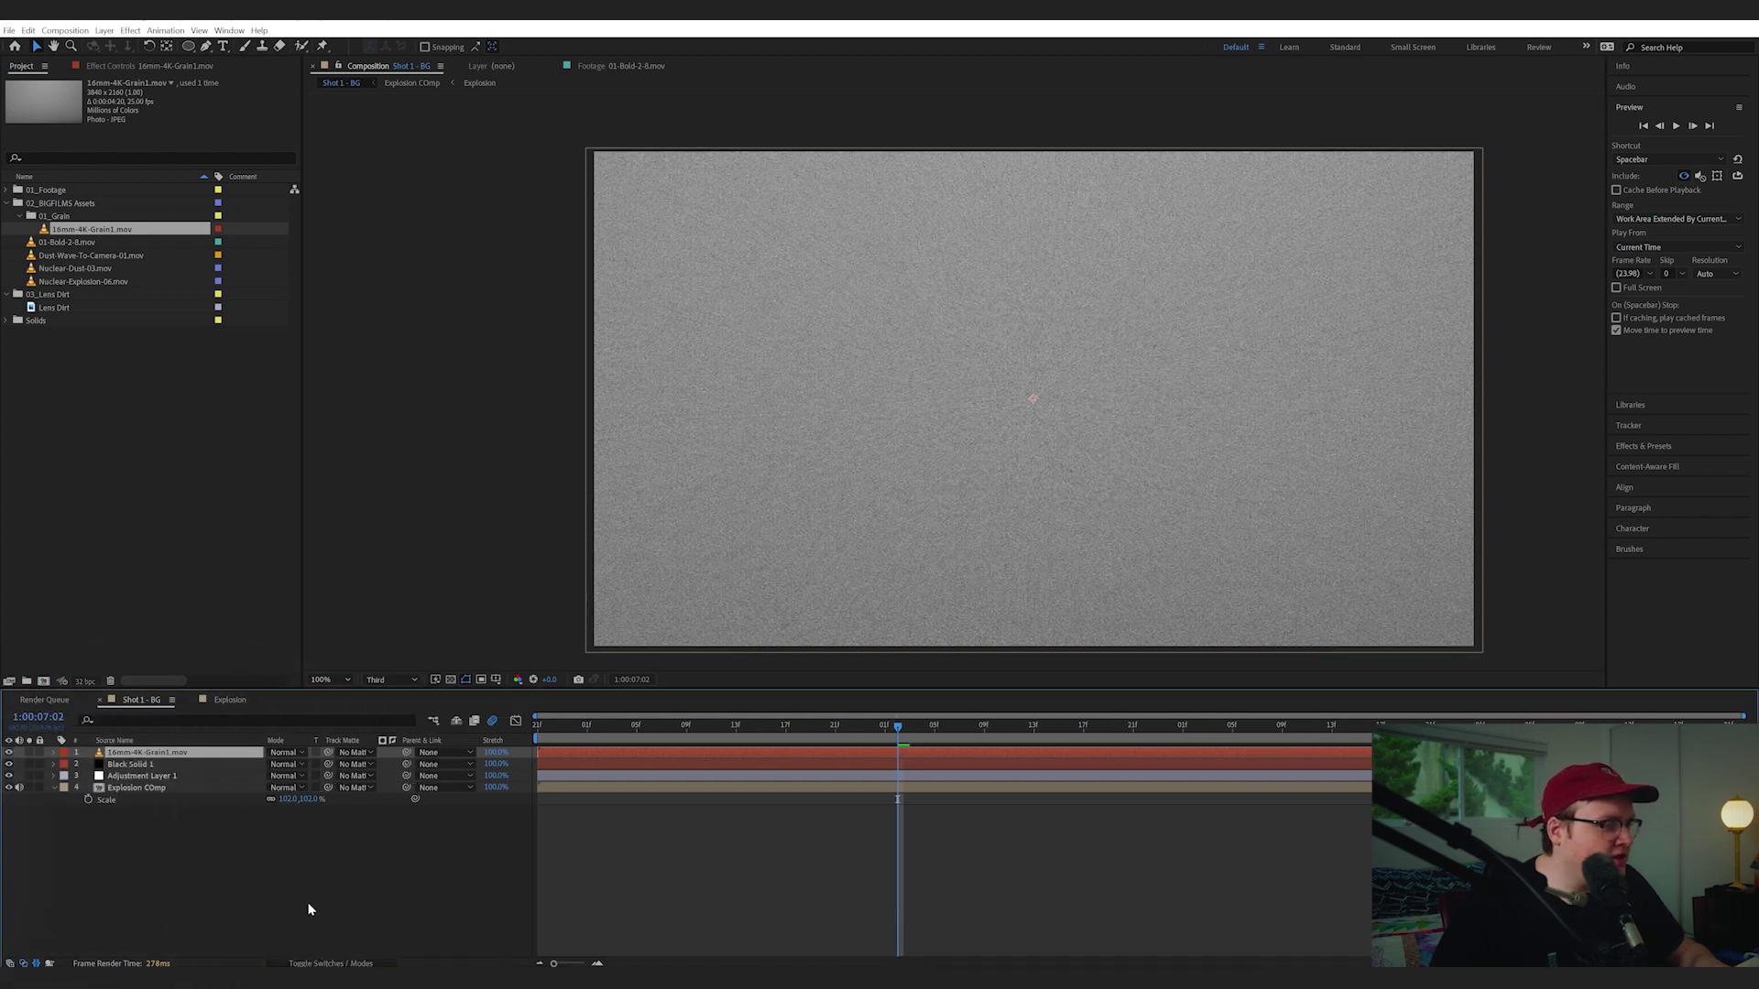
{"action": "left_click", "coordinate": [301, 752]}
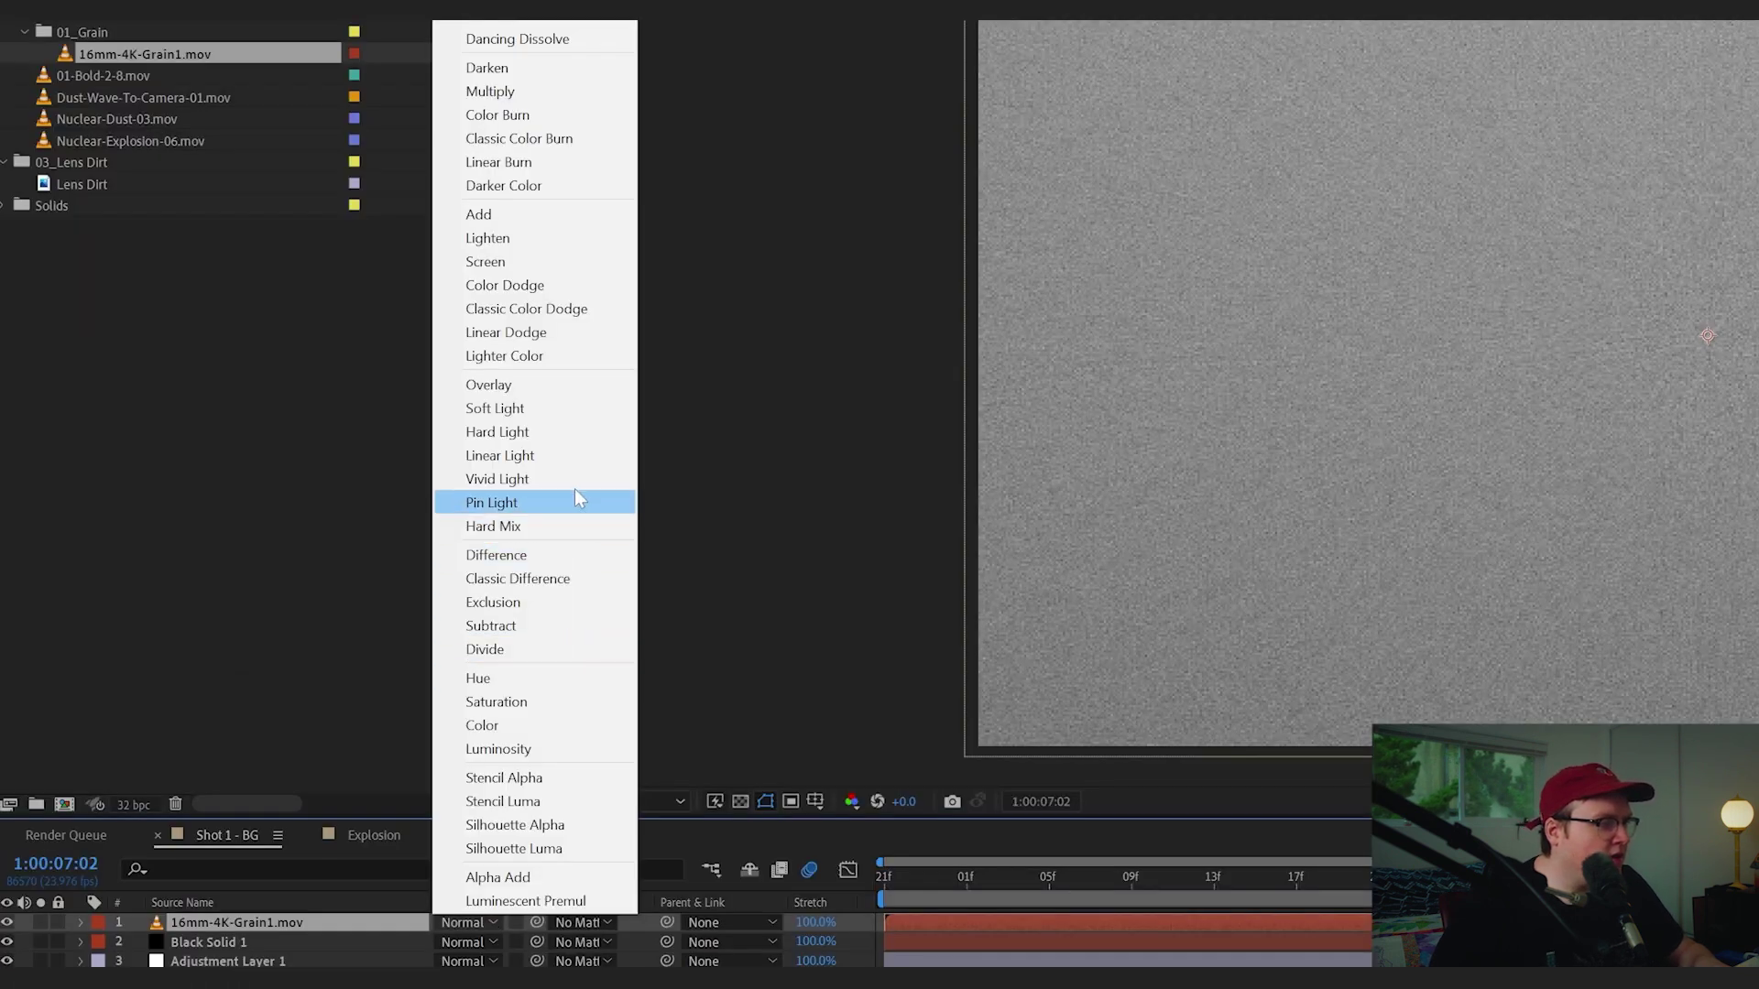
{"action": "left_click", "coordinate": [357, 429]}
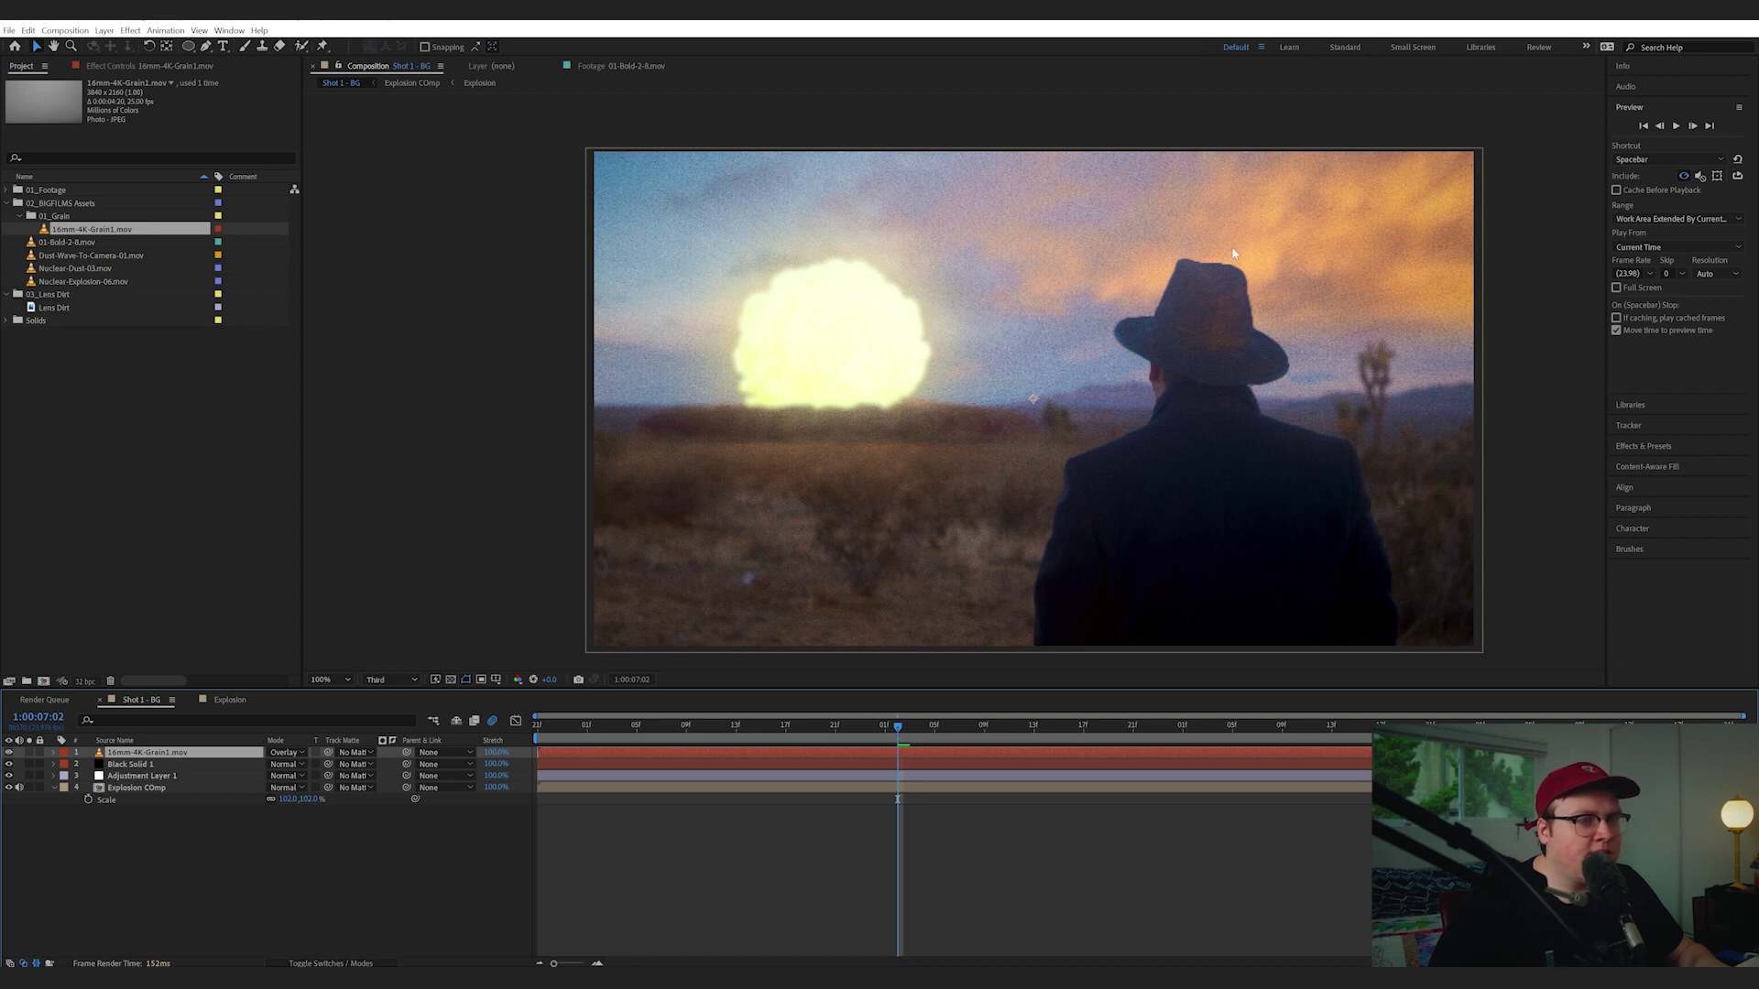
Set the preview to full resolution and scale the grain layer to 50%
{"action": "left_click", "coordinate": [380, 680]}
{"action": "left_click", "coordinate": [380, 713]}
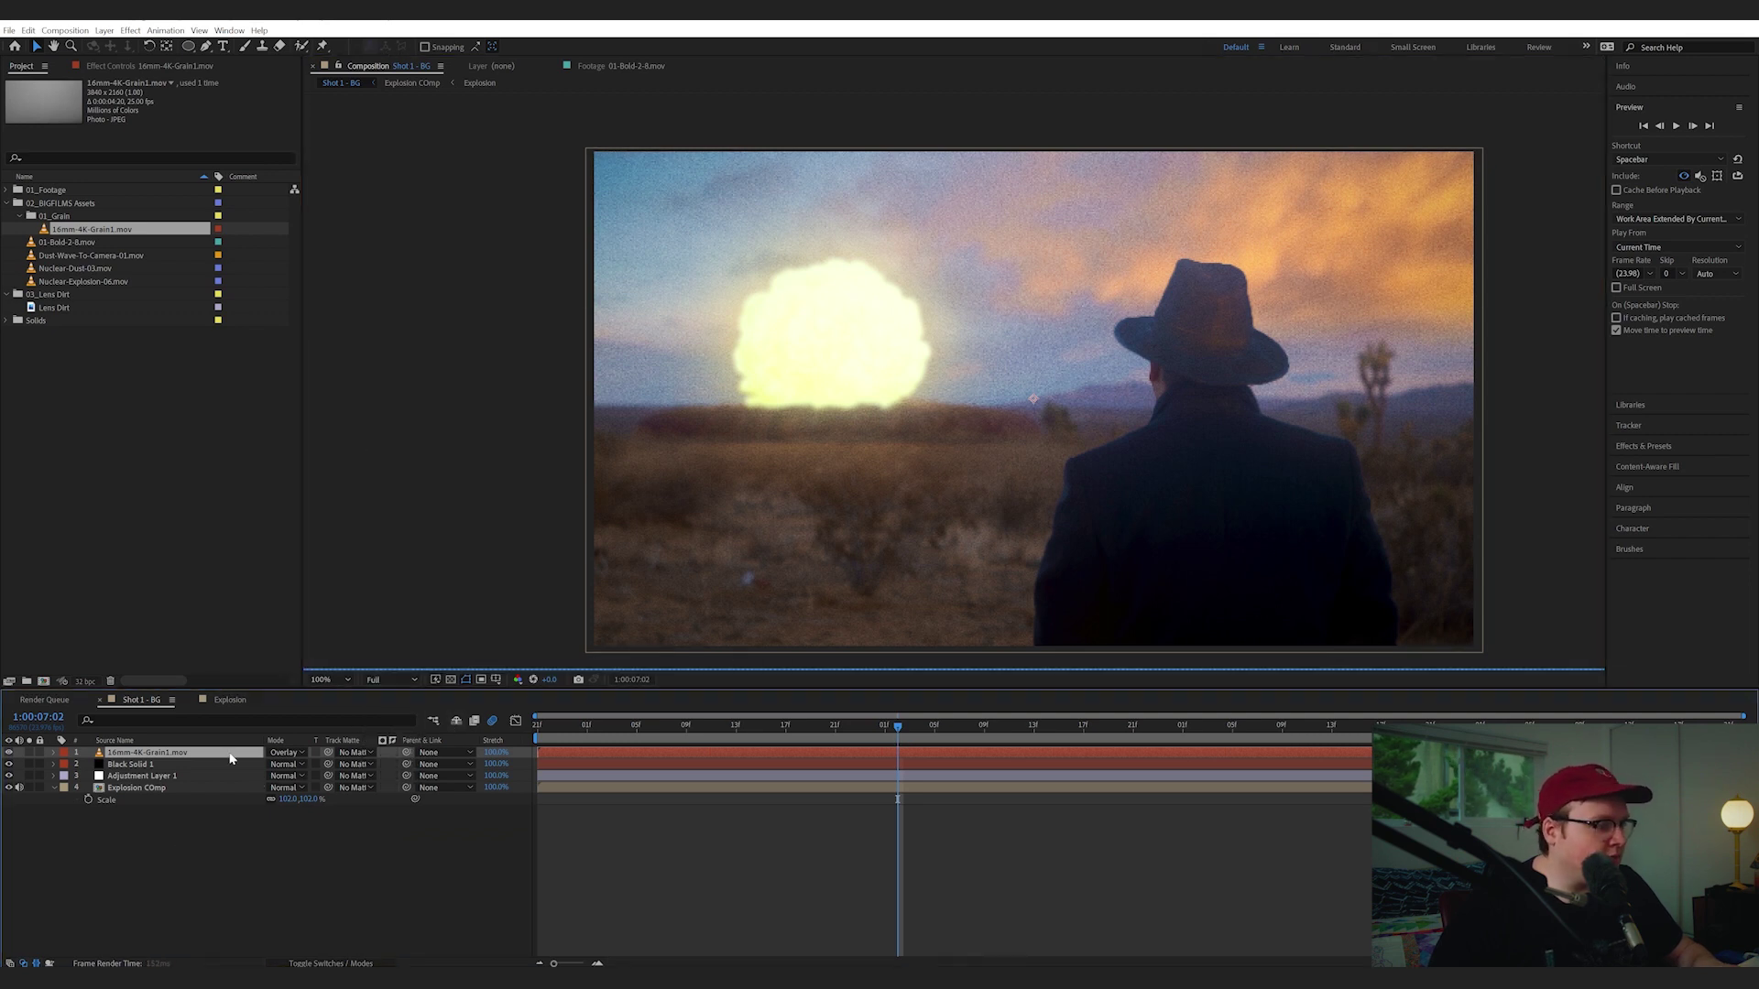
{"action": "type", "text": "s50"}
{"action": "key", "text": "Return"}
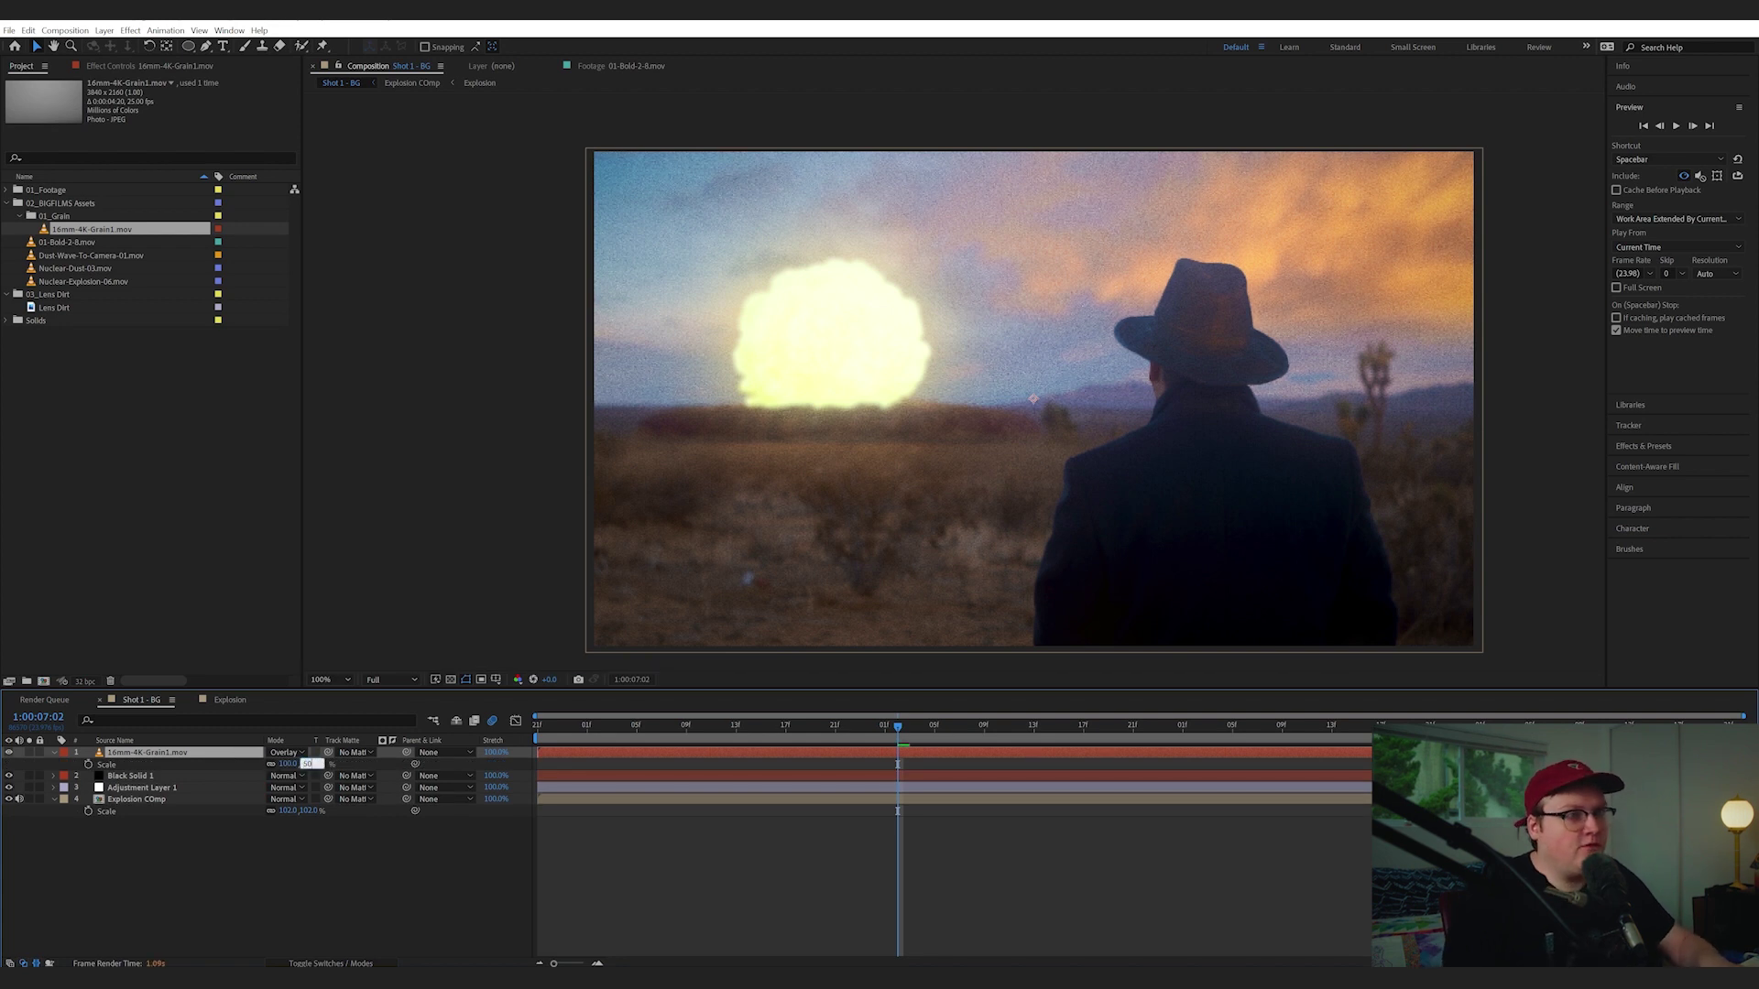
{"action": "key", "text": "t"}
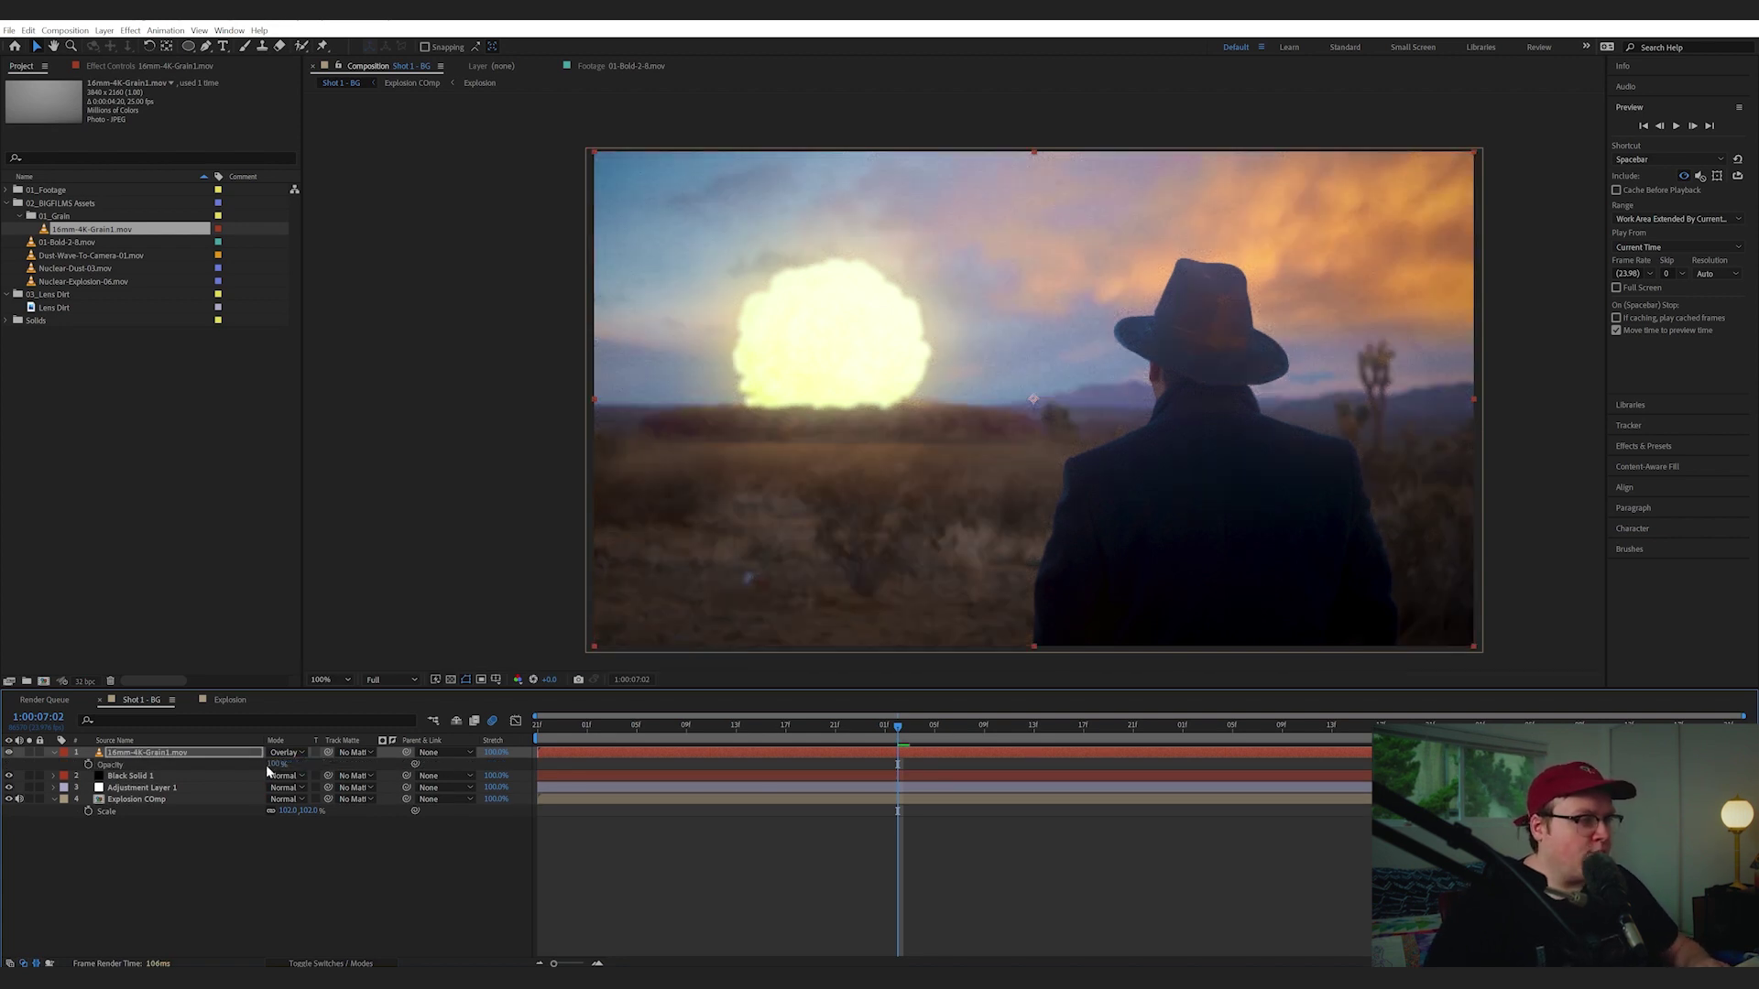